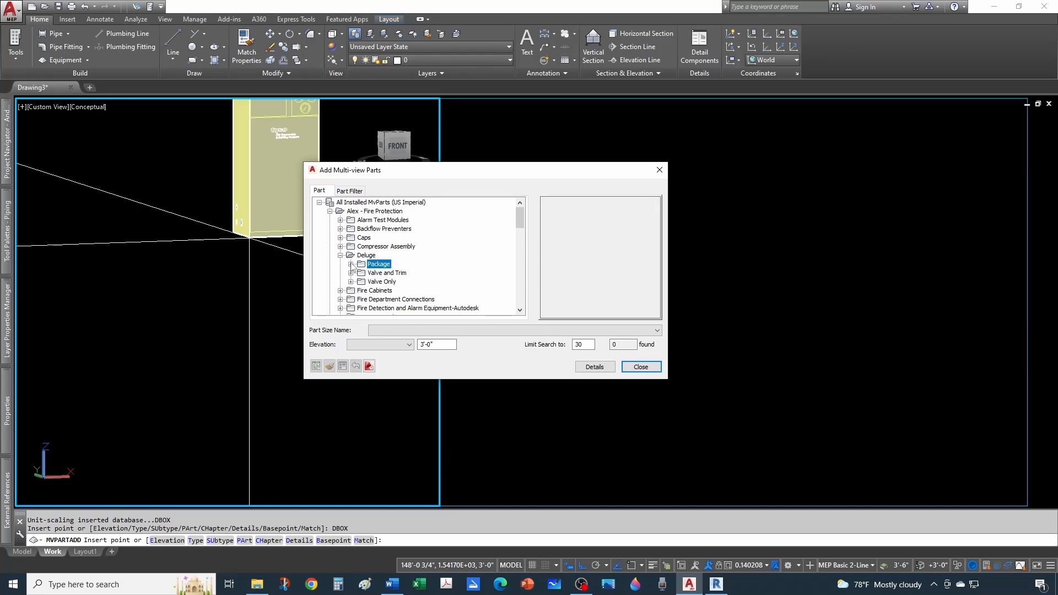
Preview the Tyco-DV-5 Grooved and Tyco-DV-5 Flanged parts in the Valve Only deluge category.
click(351, 281)
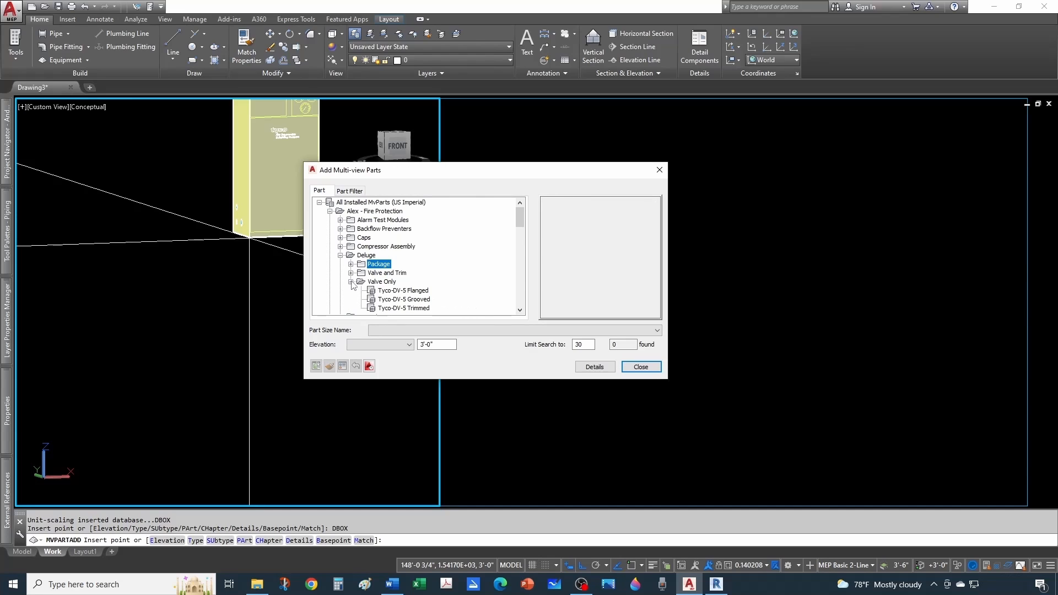
click(383, 299)
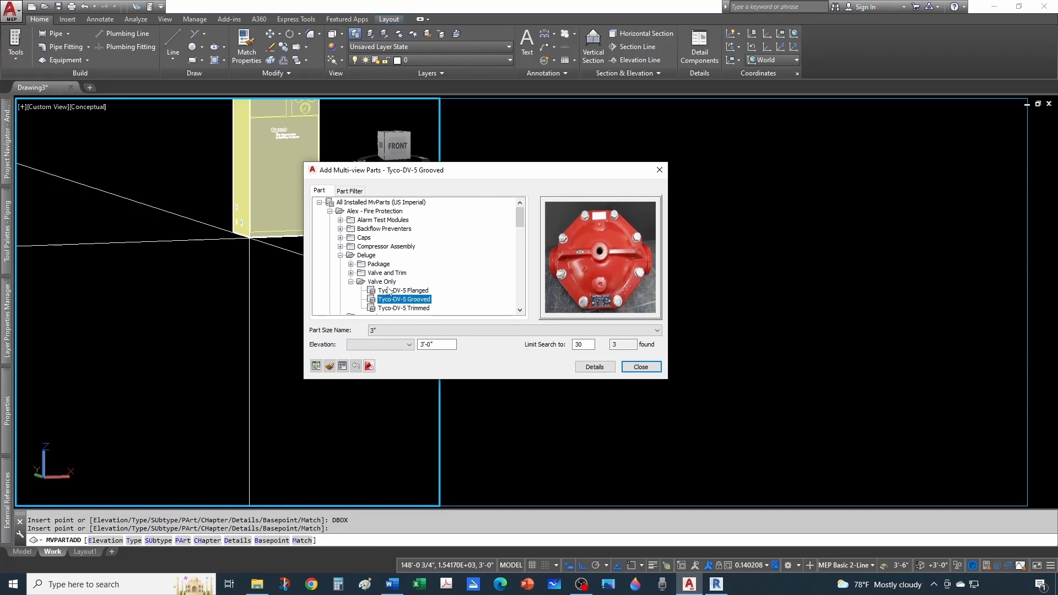
click(386, 290)
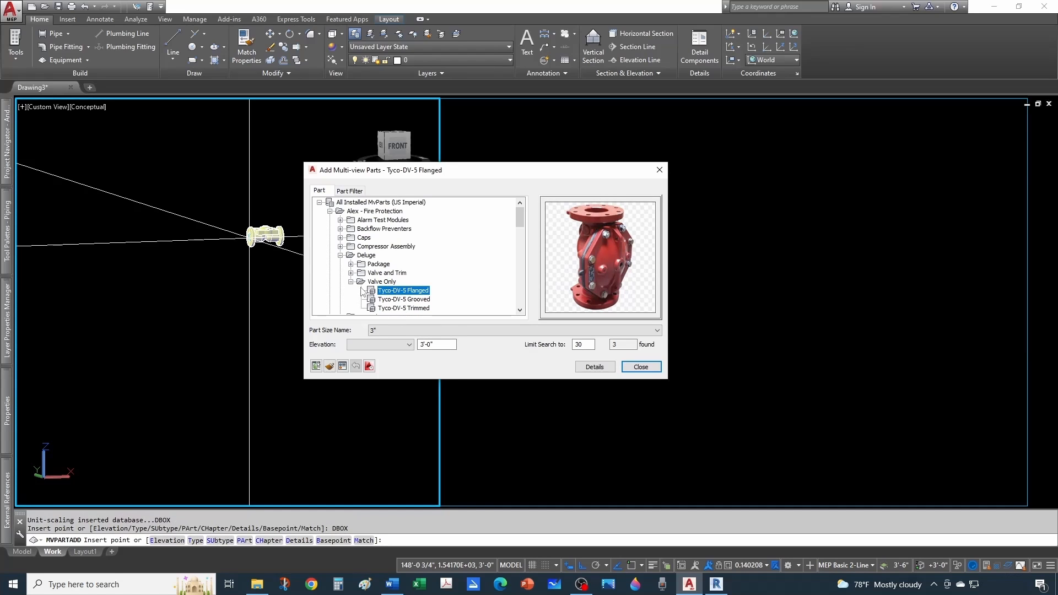
Insert the Viking Model F-1 Valve and Trim, 3in Grooved with Vertical Trim, into the Top view at 3'-0" elevation.
click(351, 273)
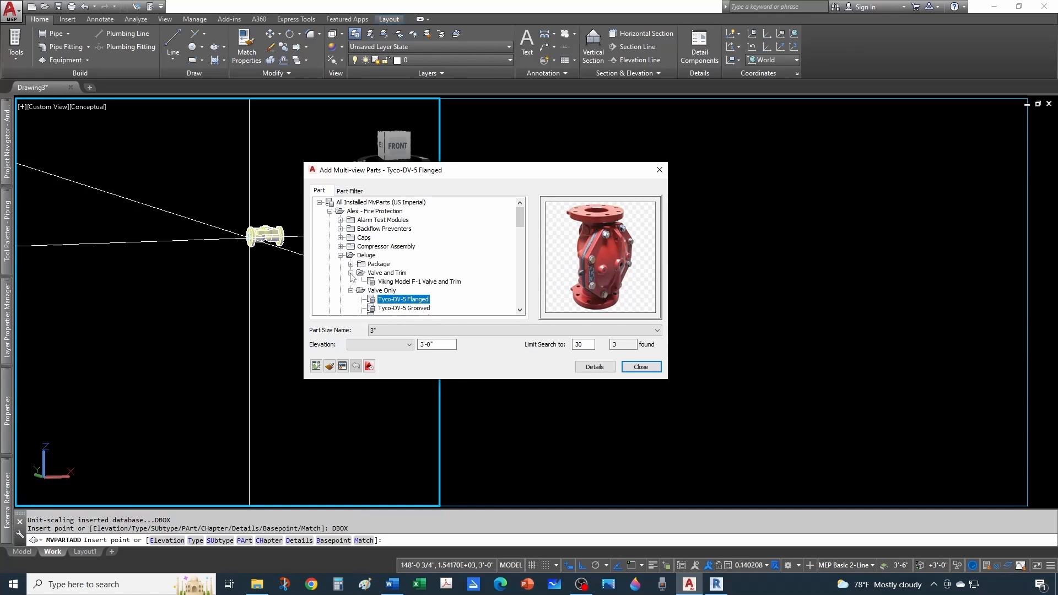
click(422, 281)
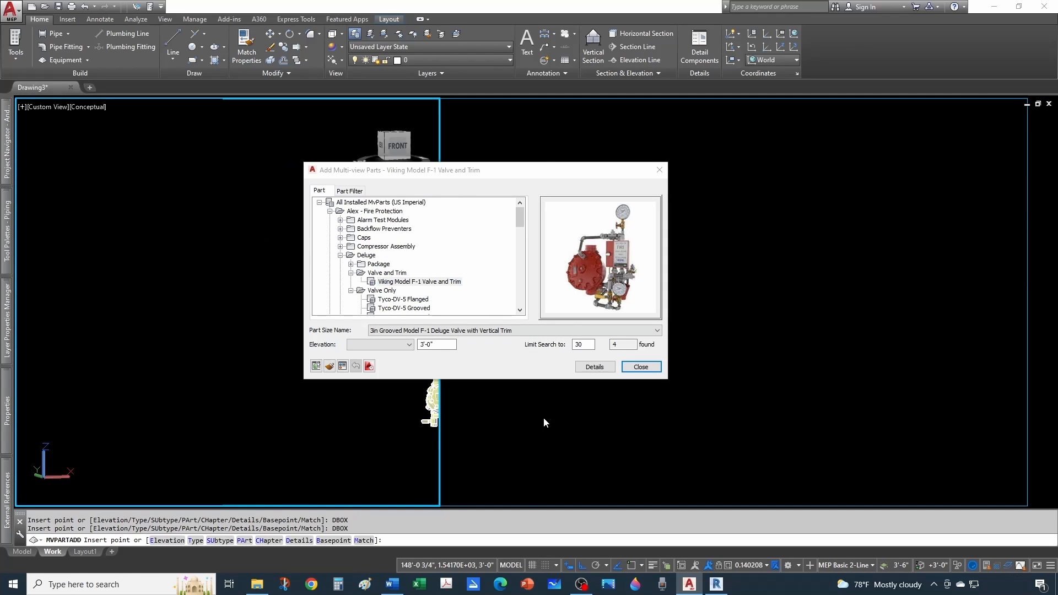
click(541, 416)
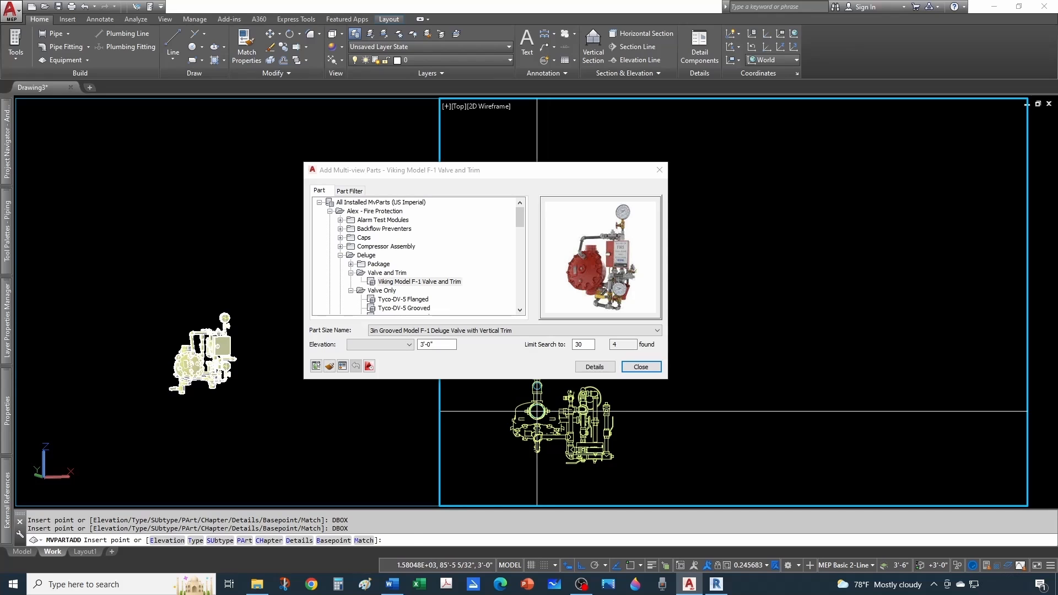
click(545, 403)
click(661, 412)
key(Escape)
key(Escape)
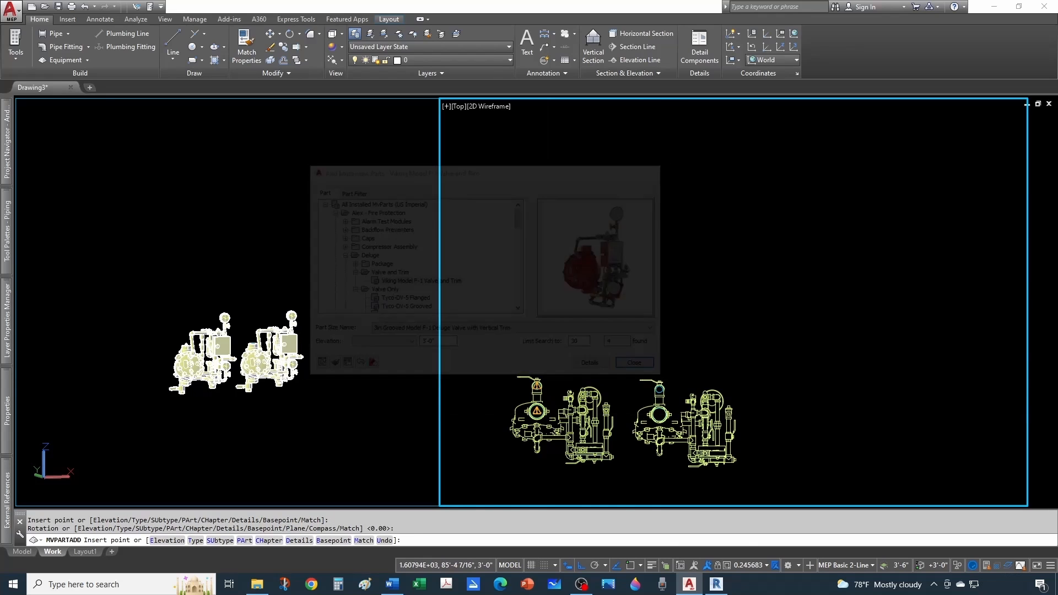
Run a vertical pipe down from the deluge valve's bottom connector in the 3D view.
click(373, 459)
click(219, 410)
key(Escape)
scroll(172, 393, up, 5)
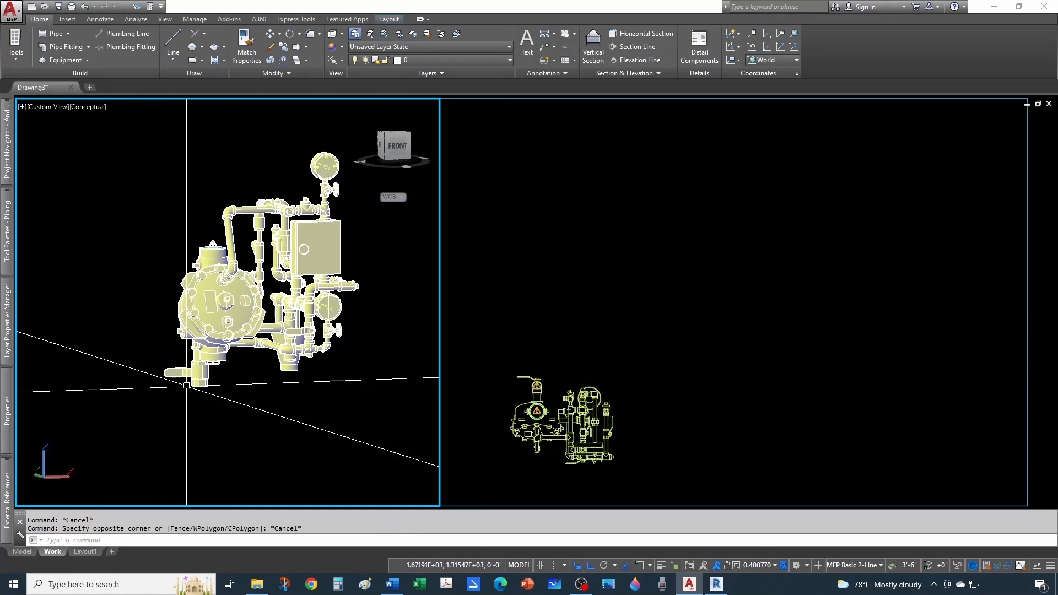
shift+middle_drag(196, 385, 231, 366)
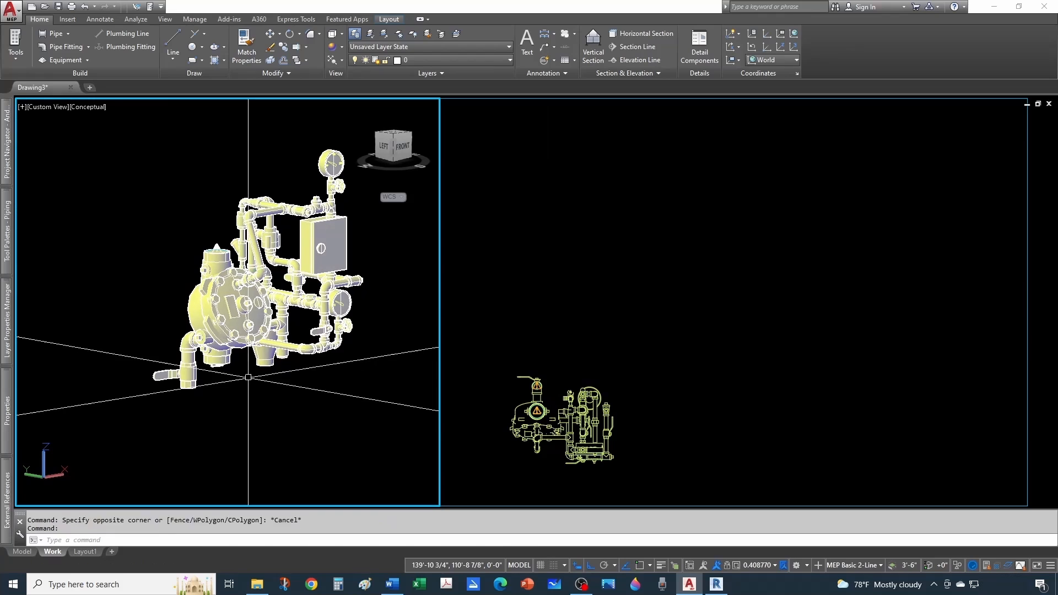
click(231, 367)
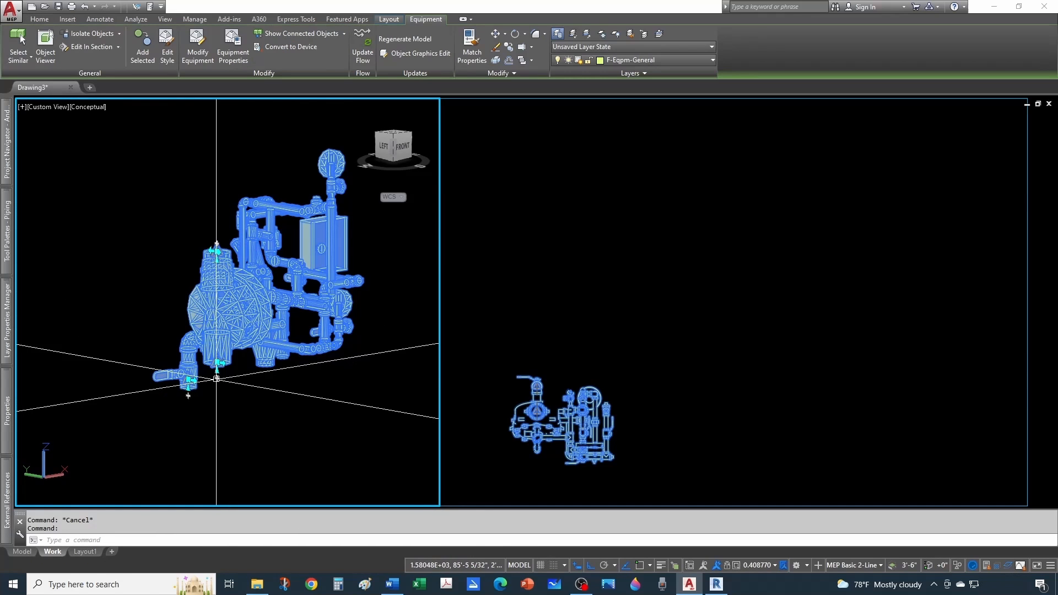
click(216, 378)
middle_drag(217, 452, 213, 353)
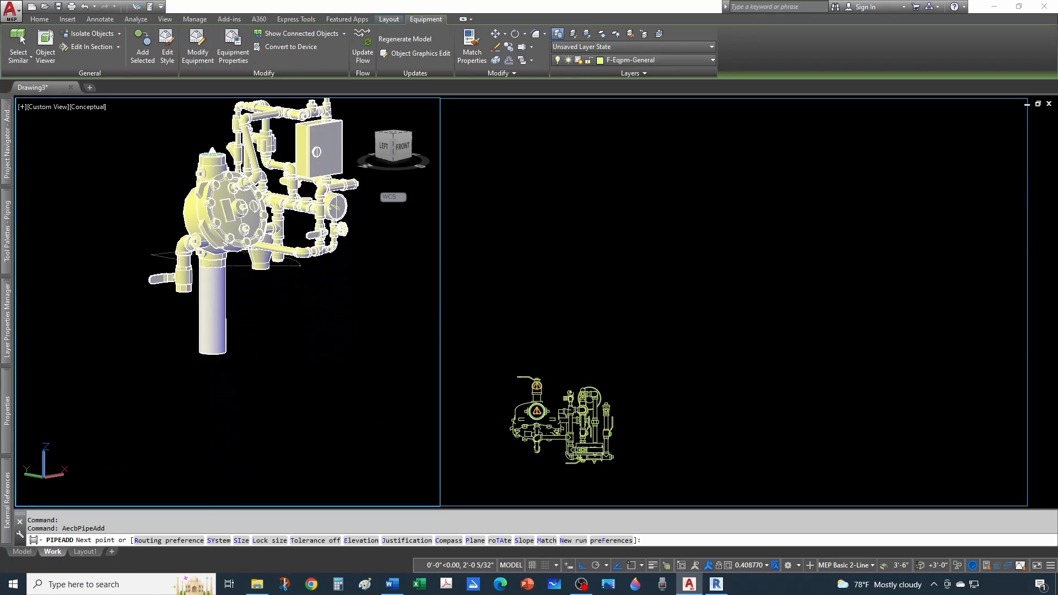
key(Escape)
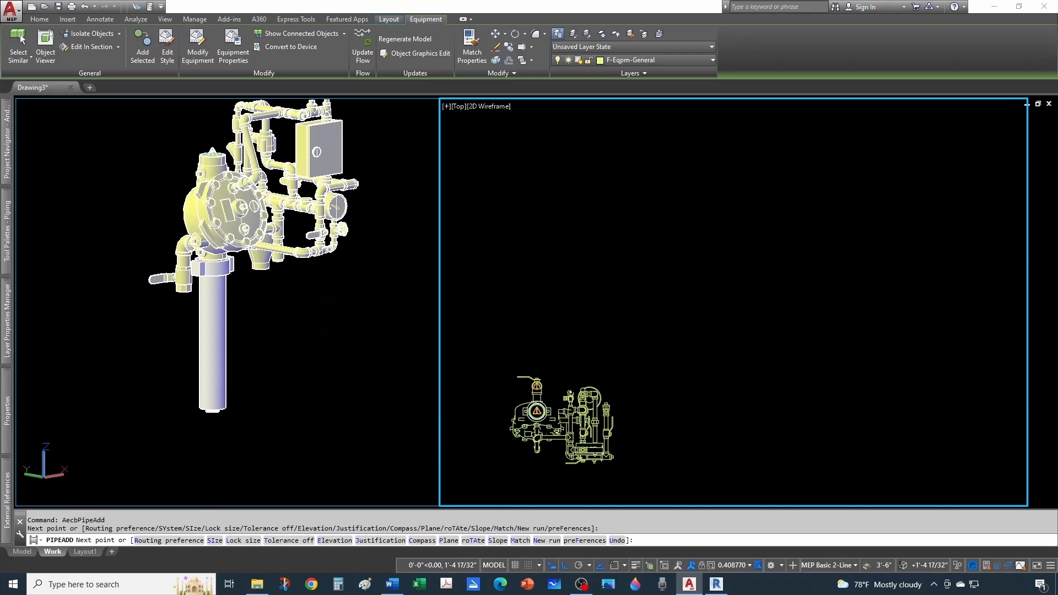
Run a vertical pipe up from the deluge valve's top connector.
middle_drag(218, 267, 228, 365)
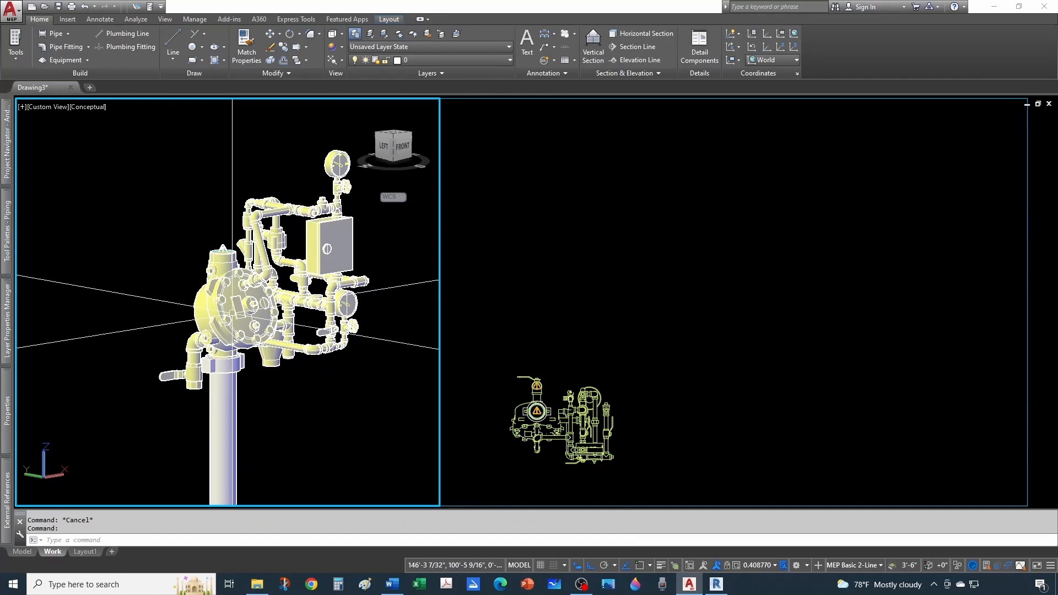
click(222, 244)
click(221, 251)
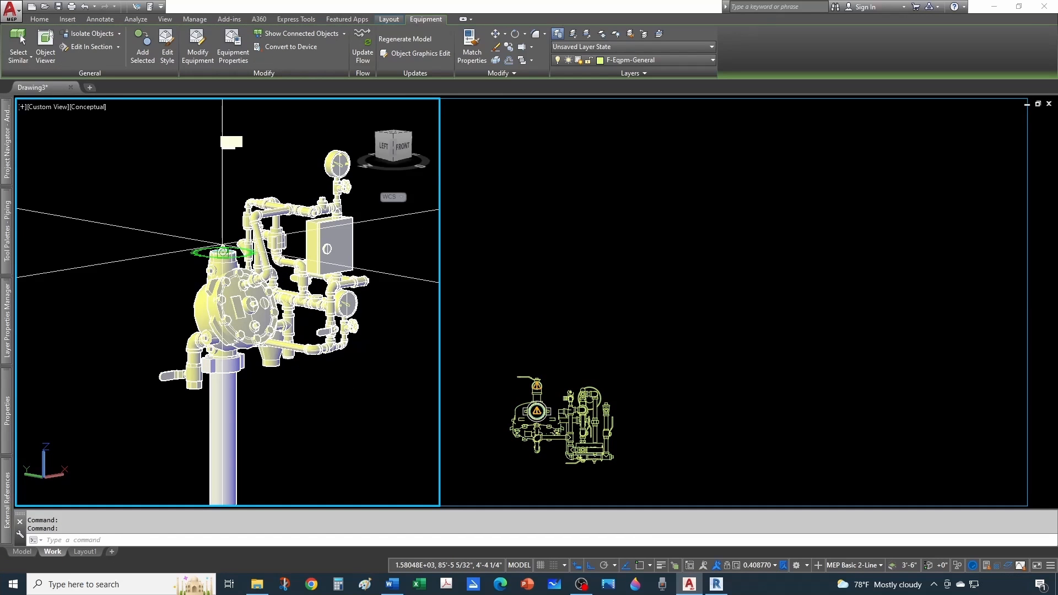
key(Escape)
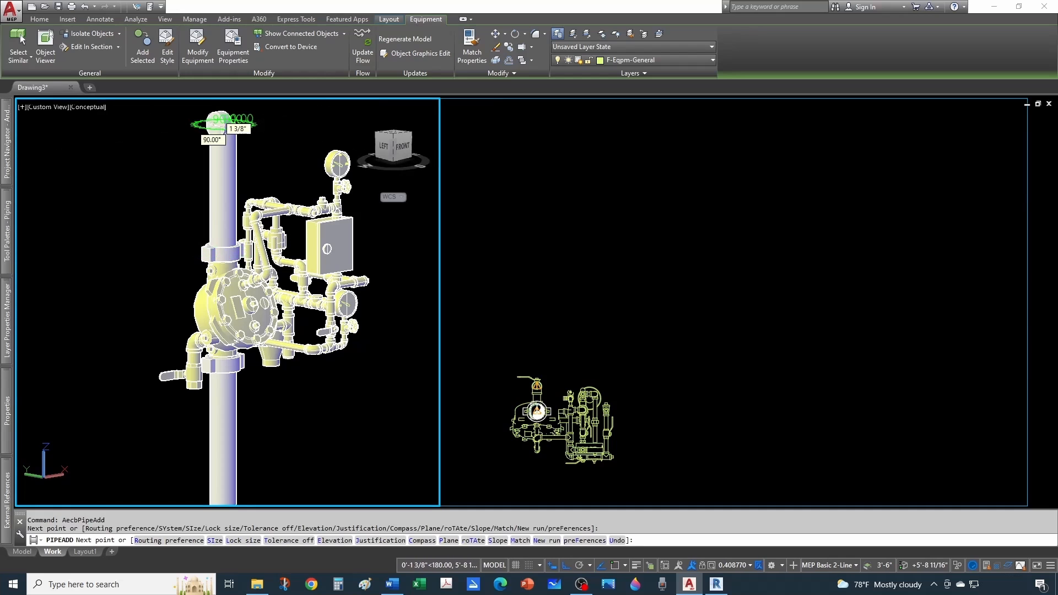
Route a pipe down from the valve's small drain connector and turn it horizontally with an elbow.
click(181, 385)
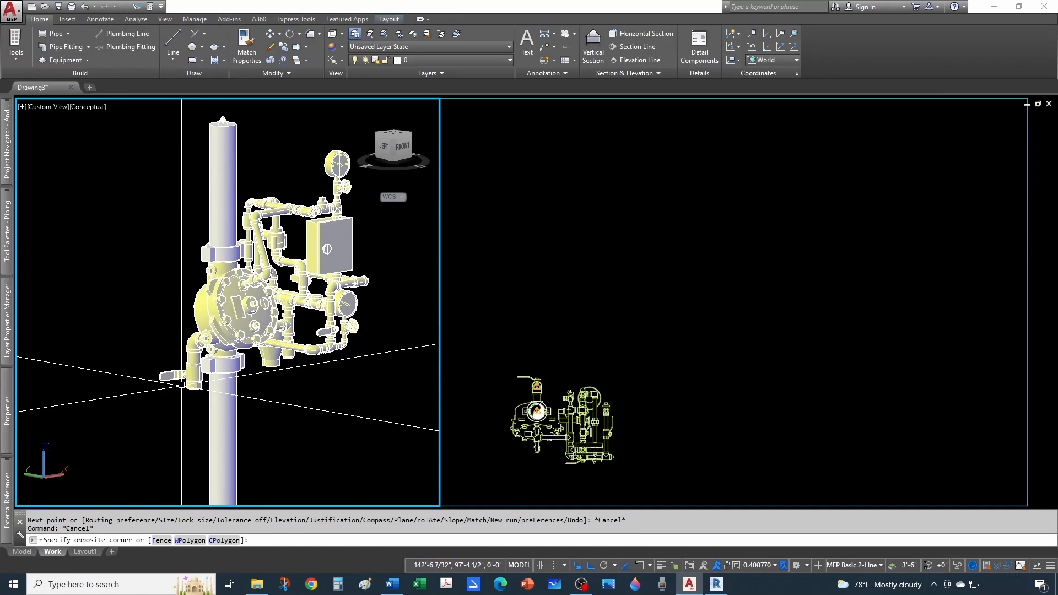
key(Escape)
click(189, 394)
click(194, 380)
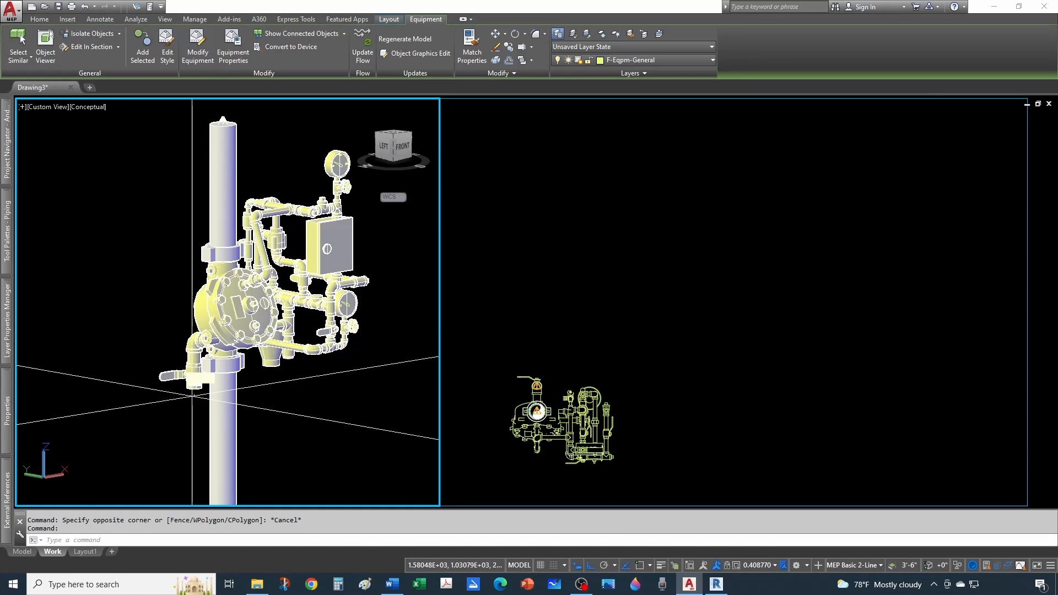
click(192, 458)
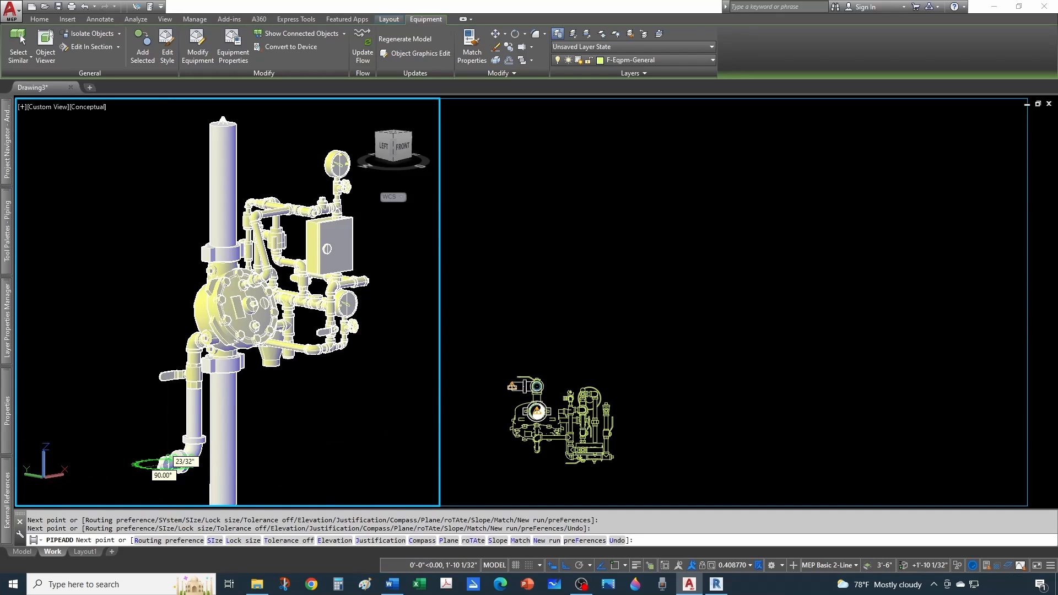
click(167, 465)
key(Escape)
key(Escape)
scroll(183, 324, down, 2)
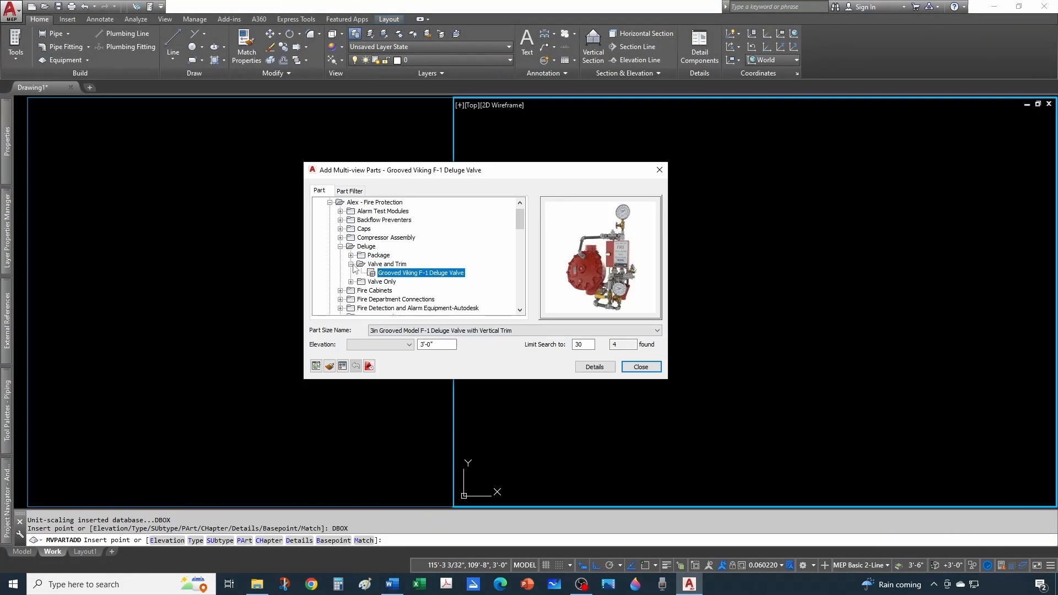
Close the Add Multi-view Parts dialog and examine the full path of the MEPContent folder in File Explorer.
click(385, 264)
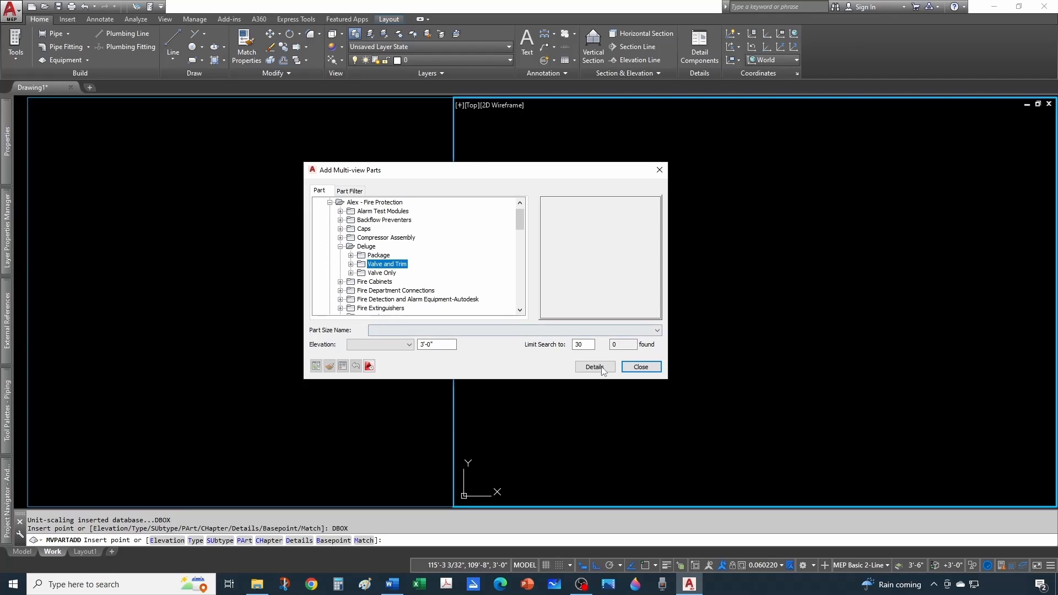
click(640, 367)
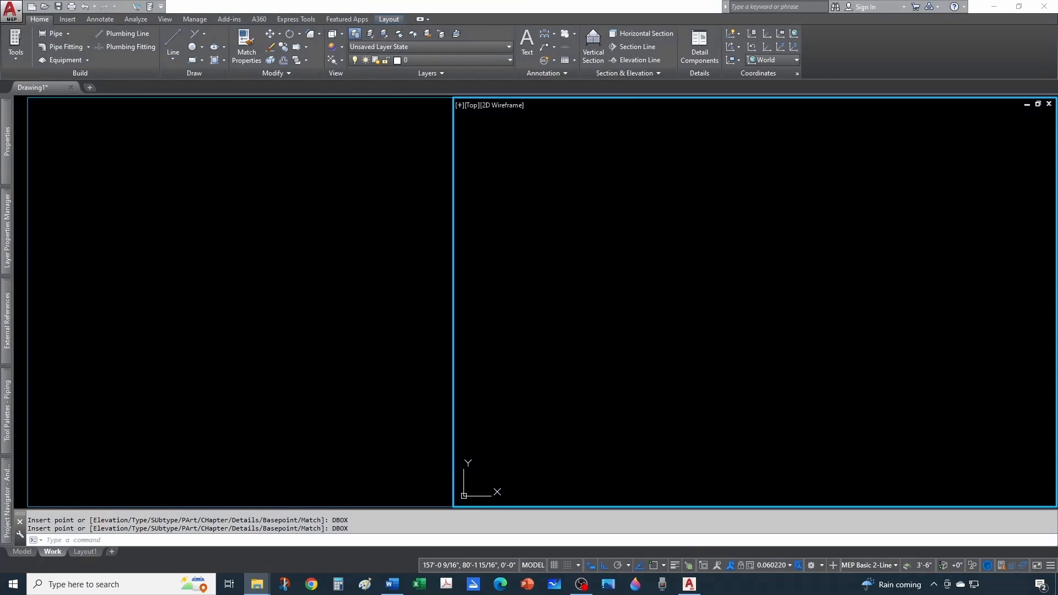
drag(1057, 162, 597, 111)
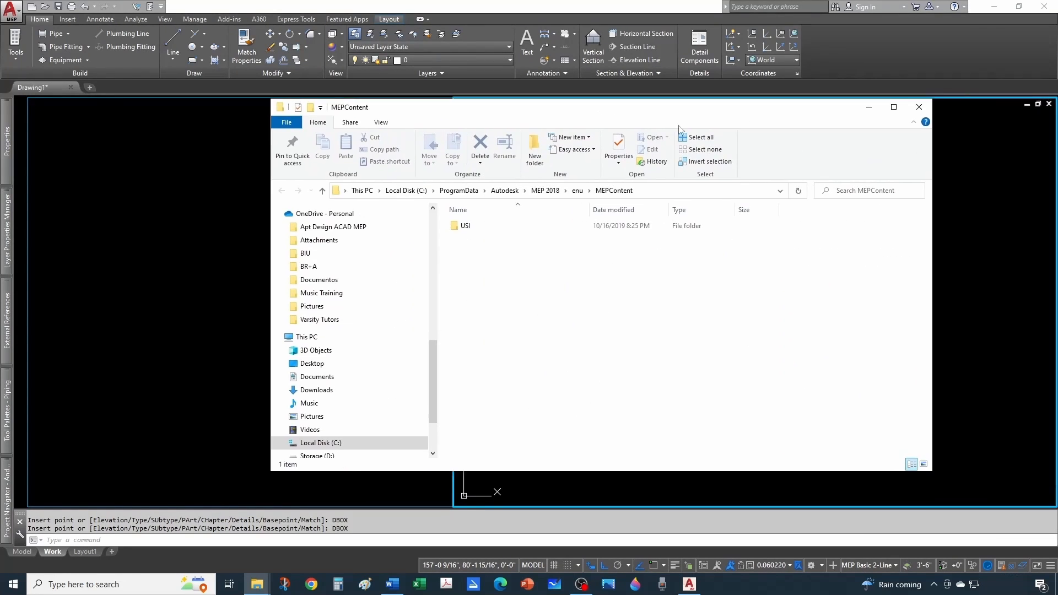
click(662, 193)
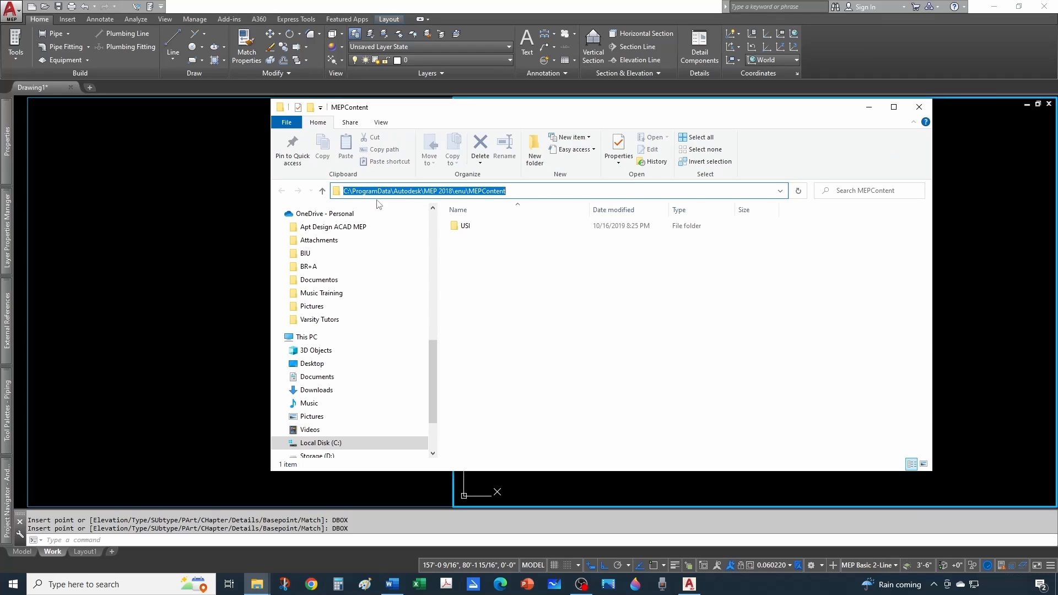
drag(351, 189, 385, 190)
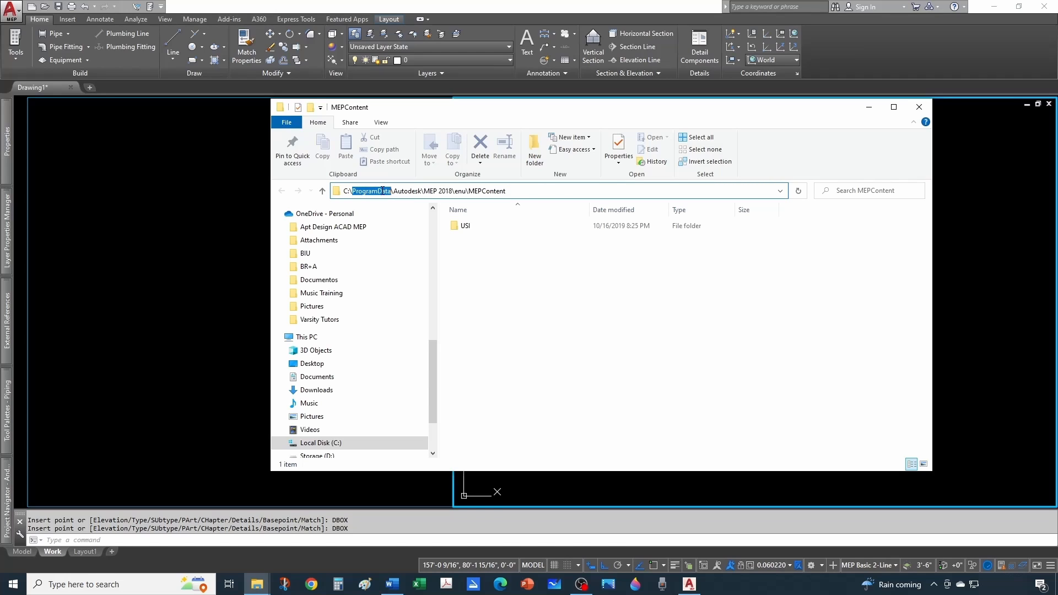
click(393, 191)
click(508, 294)
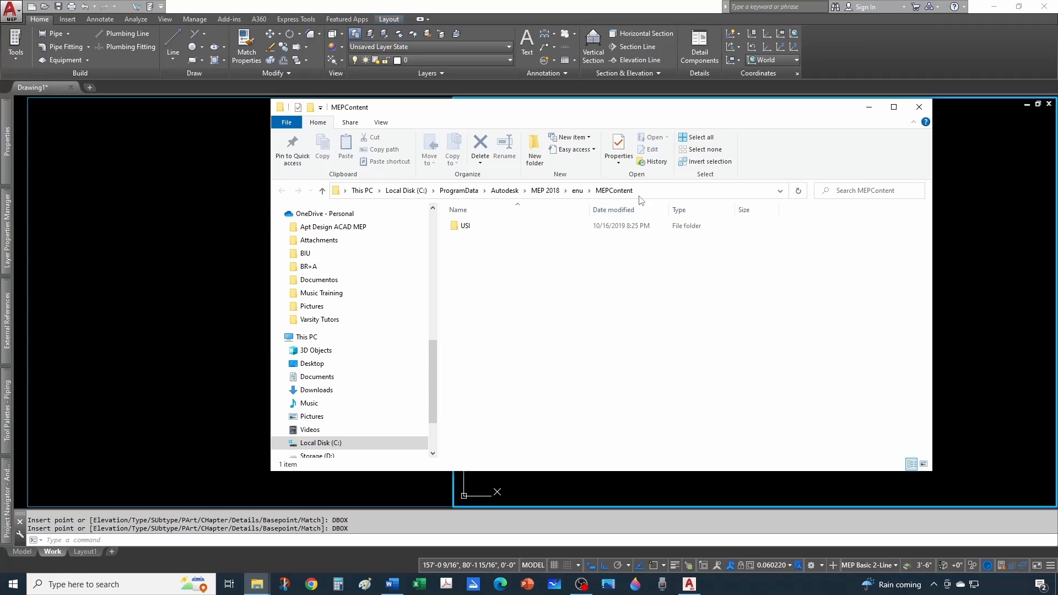
Open the USI\MvParts\Alex - Fire Protection\Deluge\Valve and Trim folder inside MEPContent.
double_click(465, 226)
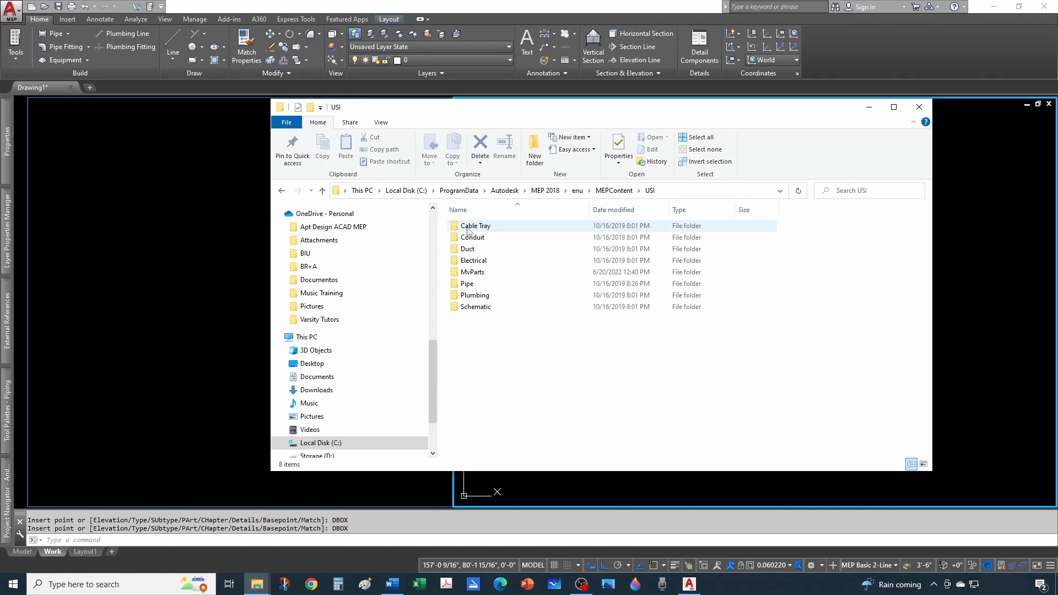
double_click(475, 272)
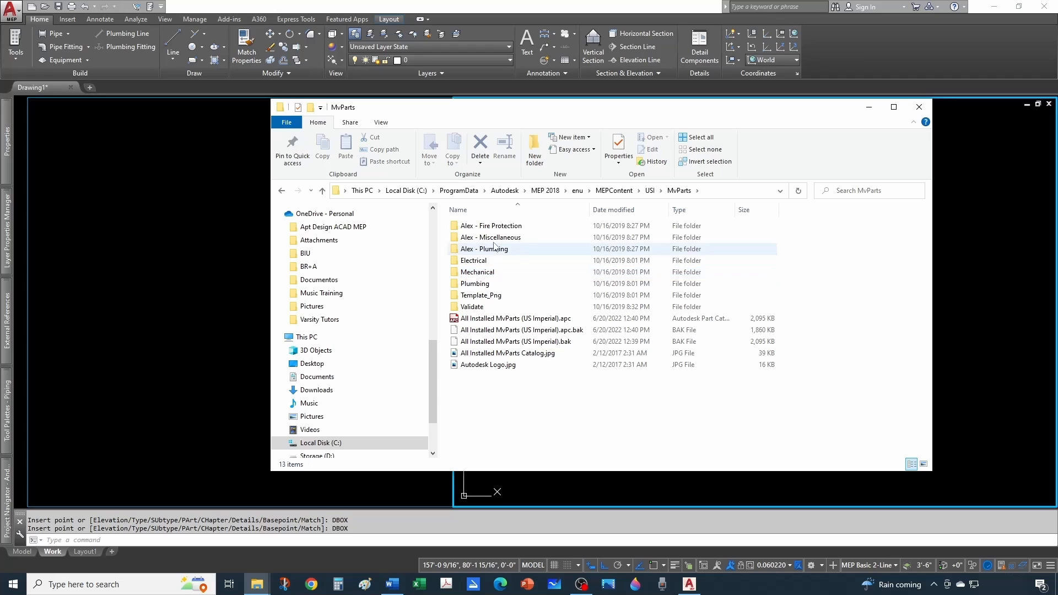
click(479, 228)
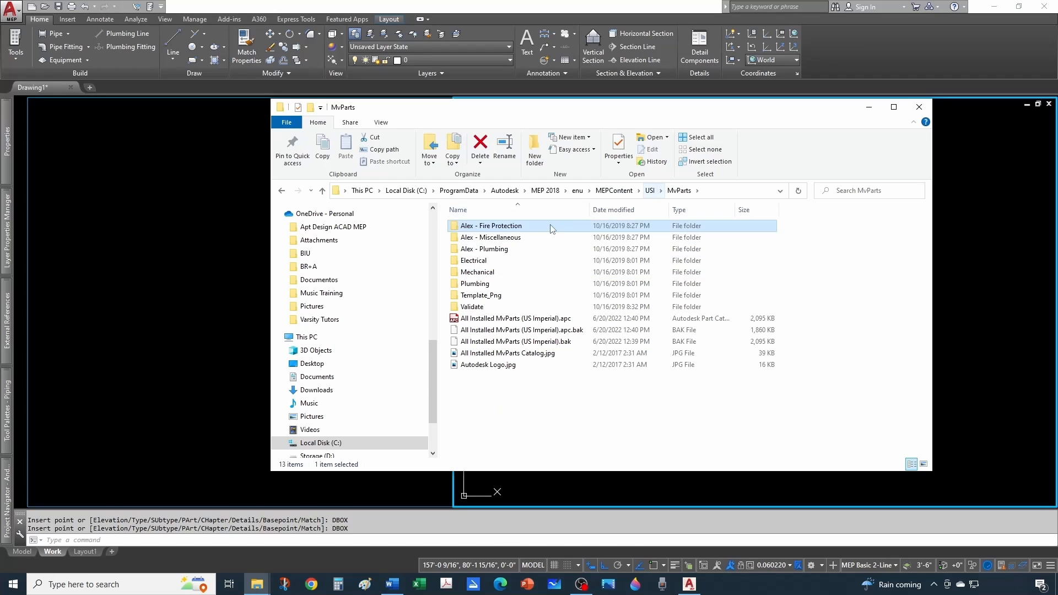
double_click(486, 227)
scroll(488, 237, down, 10)
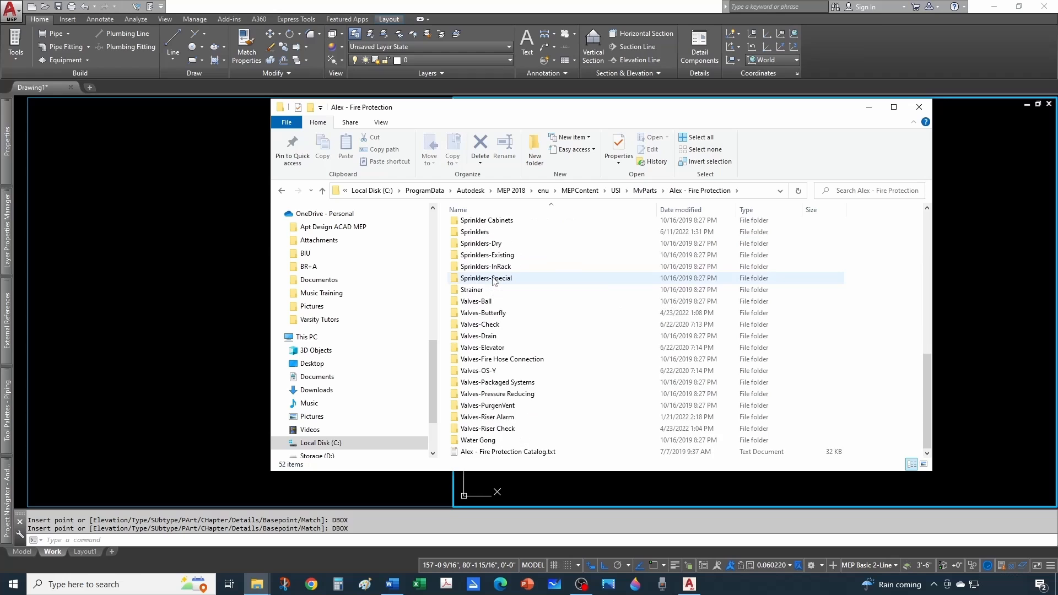
scroll(494, 281, up, 10)
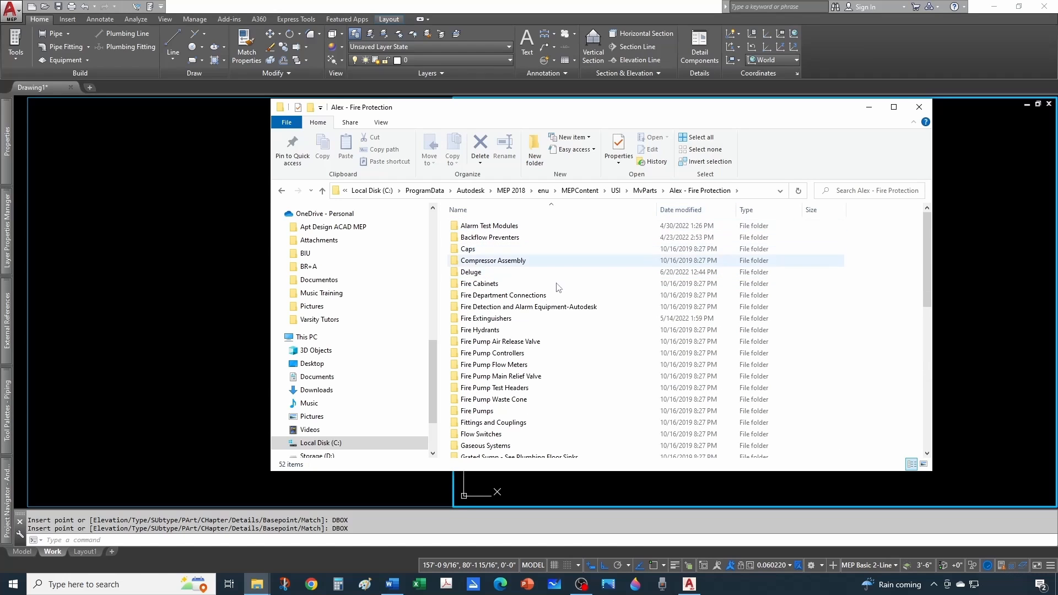
double_click(470, 273)
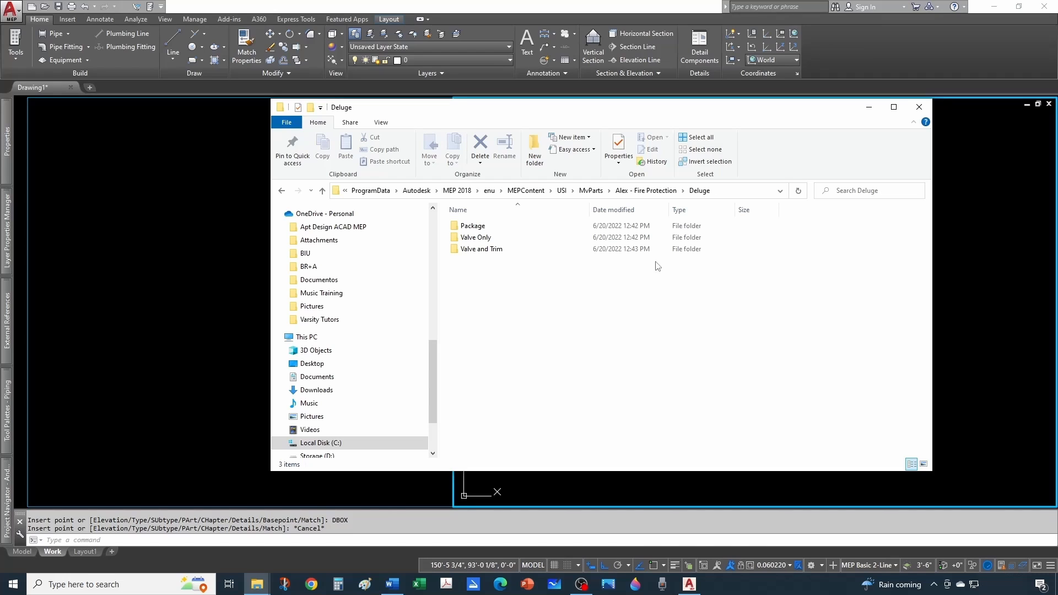
double_click(475, 248)
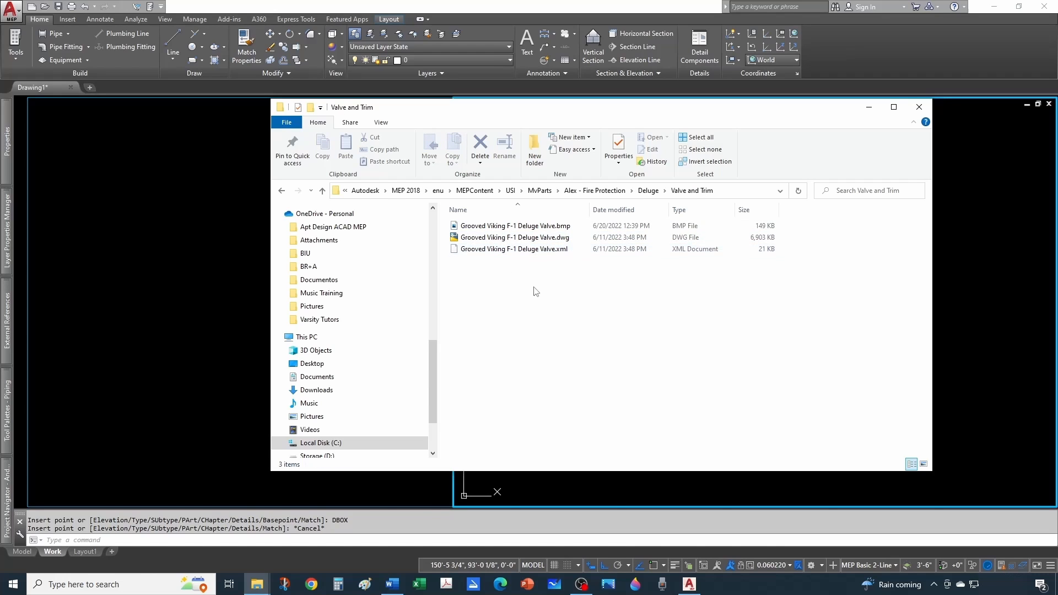
Display the Grooved Viking F-1 Deluge Valve files as extra large icons.
click(546, 227)
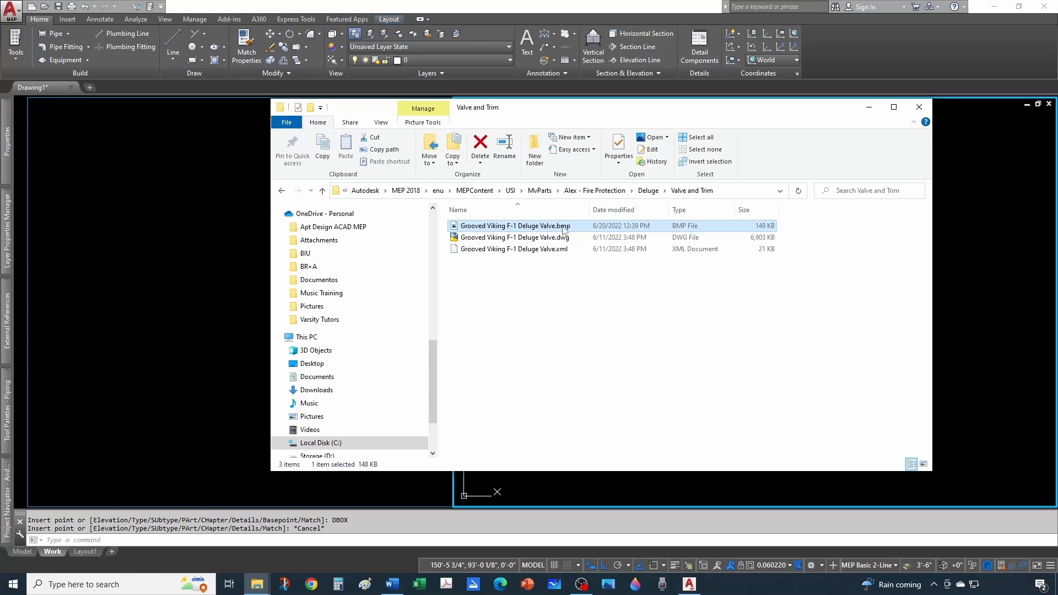
right_click(588, 292)
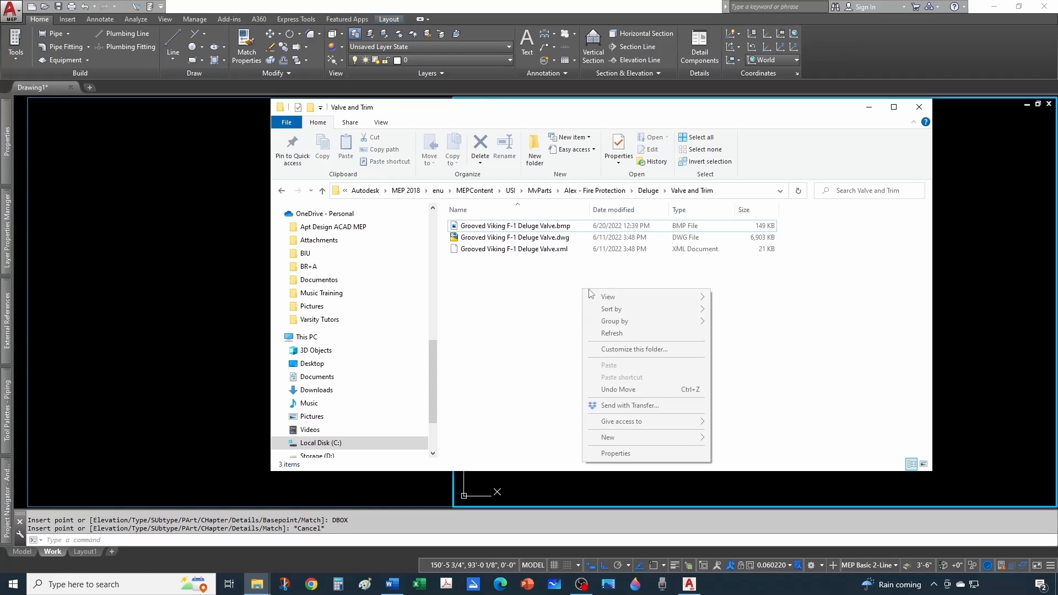
mouse_move(634, 297)
click(731, 298)
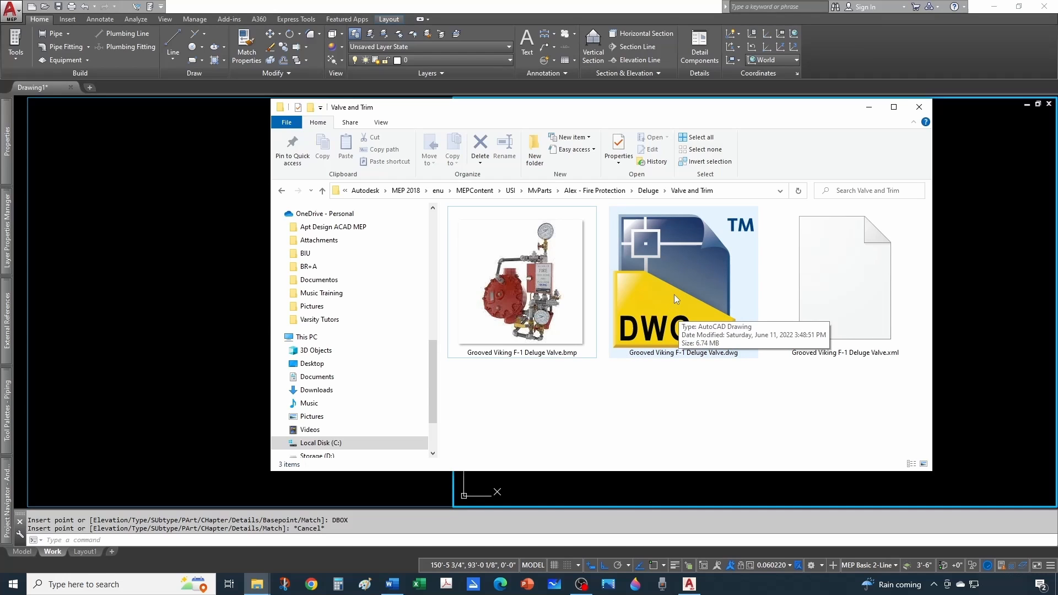
Open the Grooved Viking F-1 Deluge Valve.dwg drawing from the Valve and Trim folder.
click(862, 327)
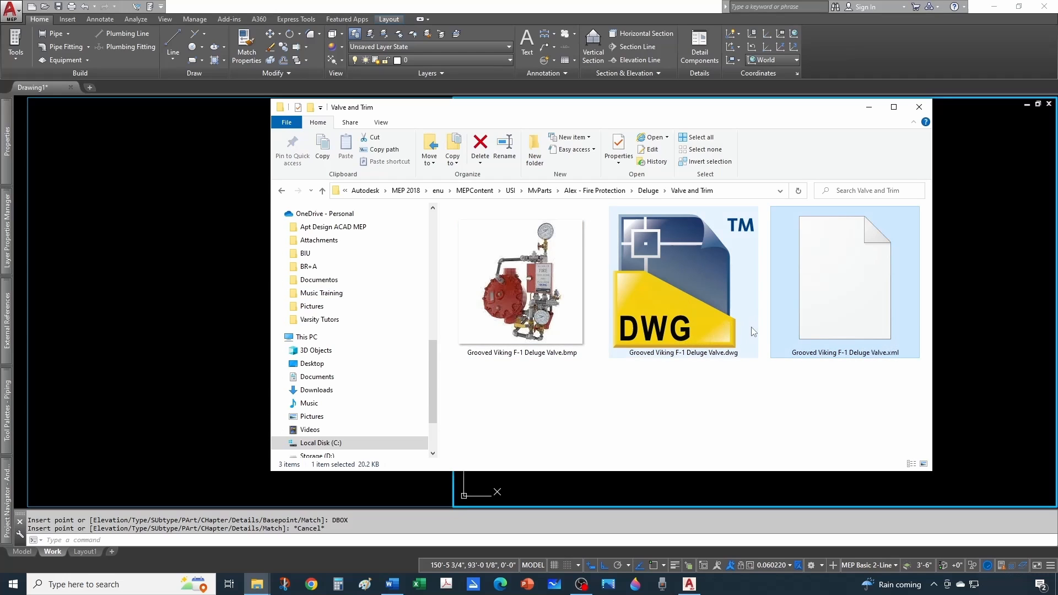
click(783, 396)
double_click(674, 282)
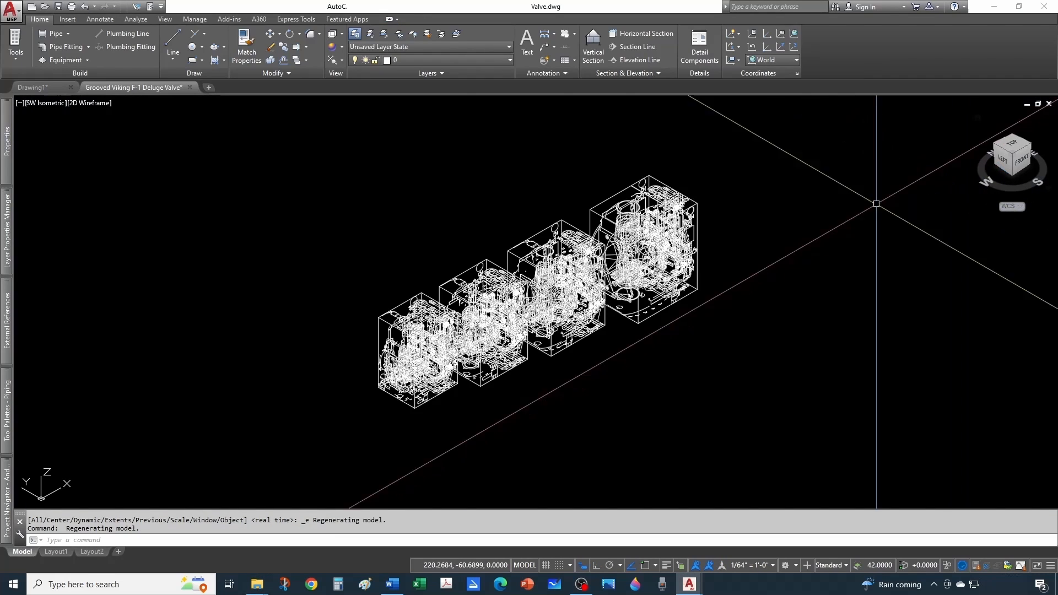
Move the 3D valve body out of the smallest bounding box into the empty space behind it.
scroll(395, 379, up, 5)
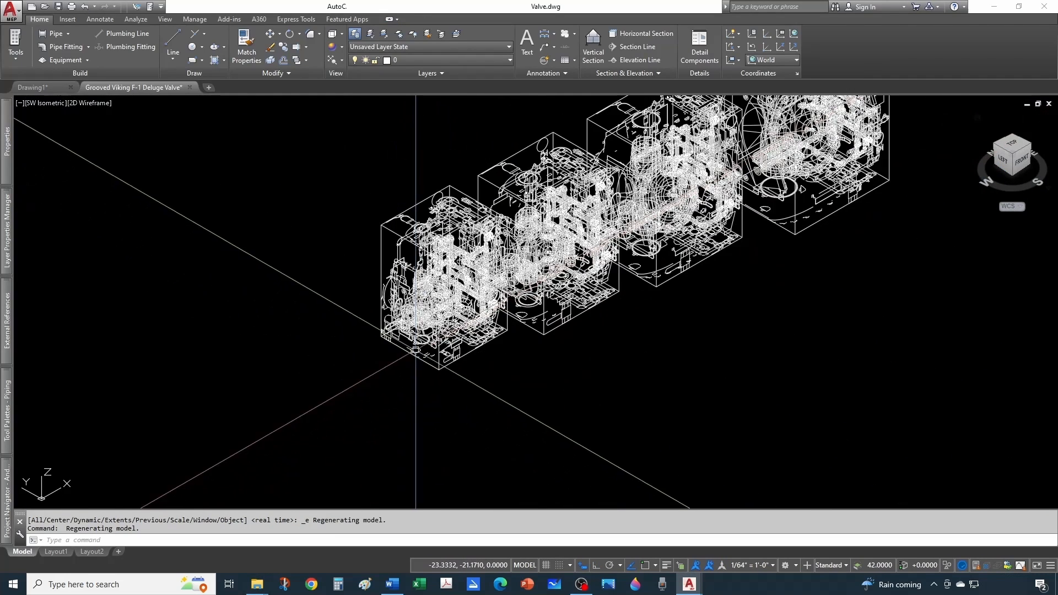
key(Escape)
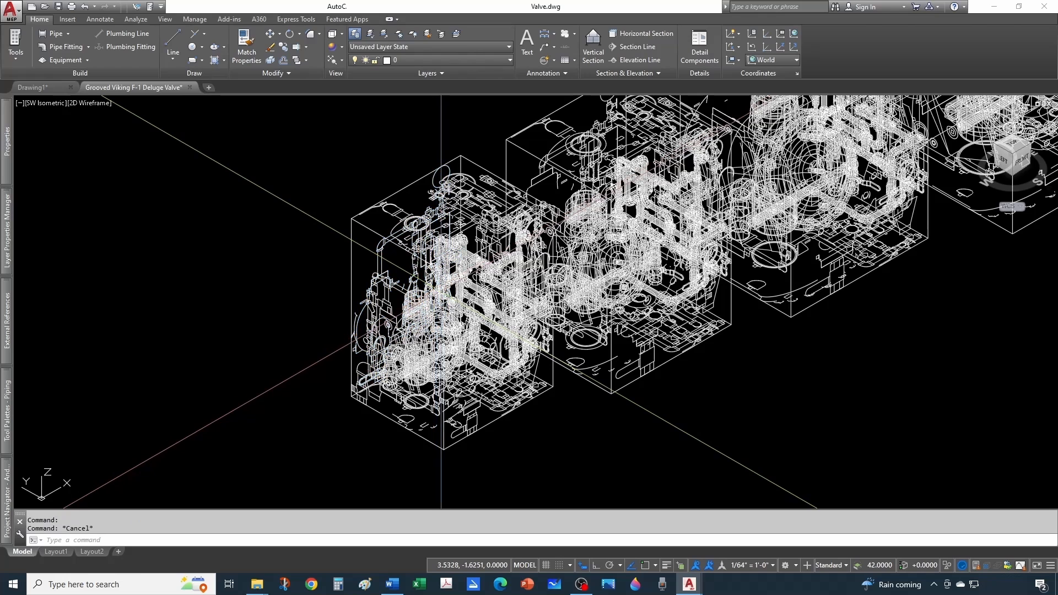
scroll(452, 311, down, 3)
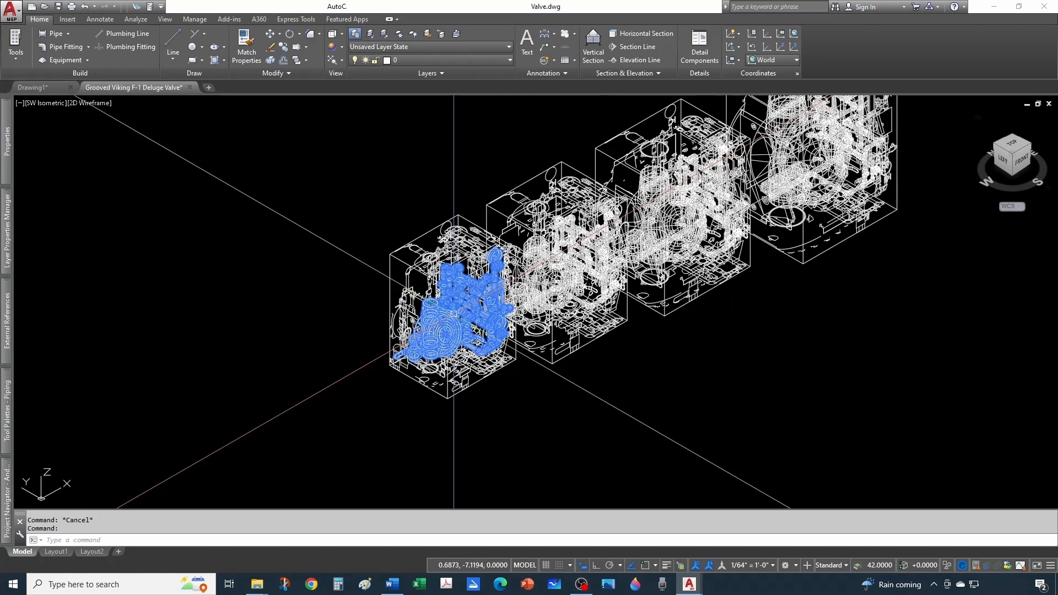
click(281, 35)
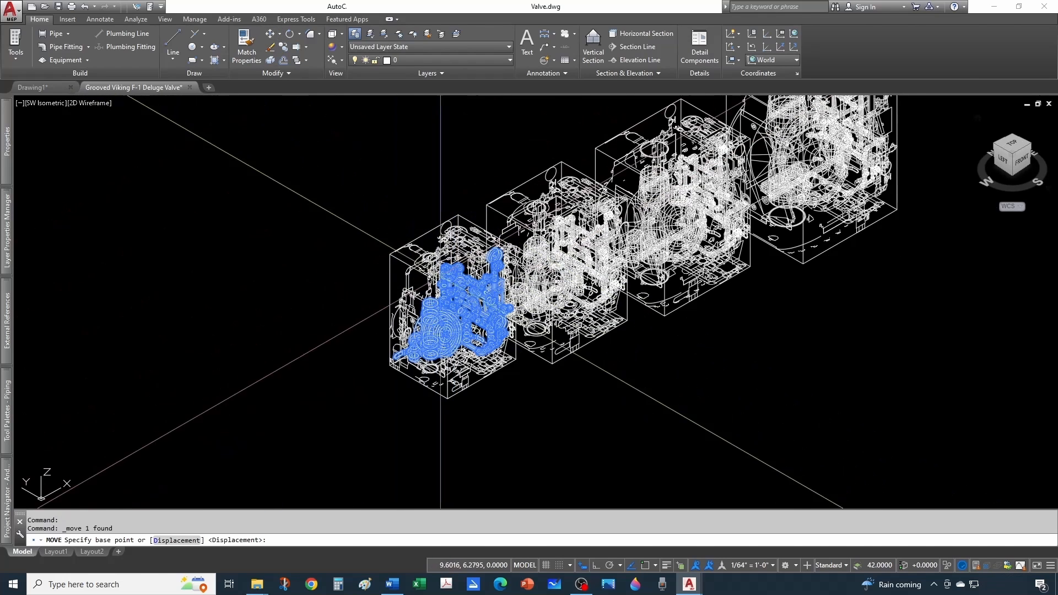
click(462, 306)
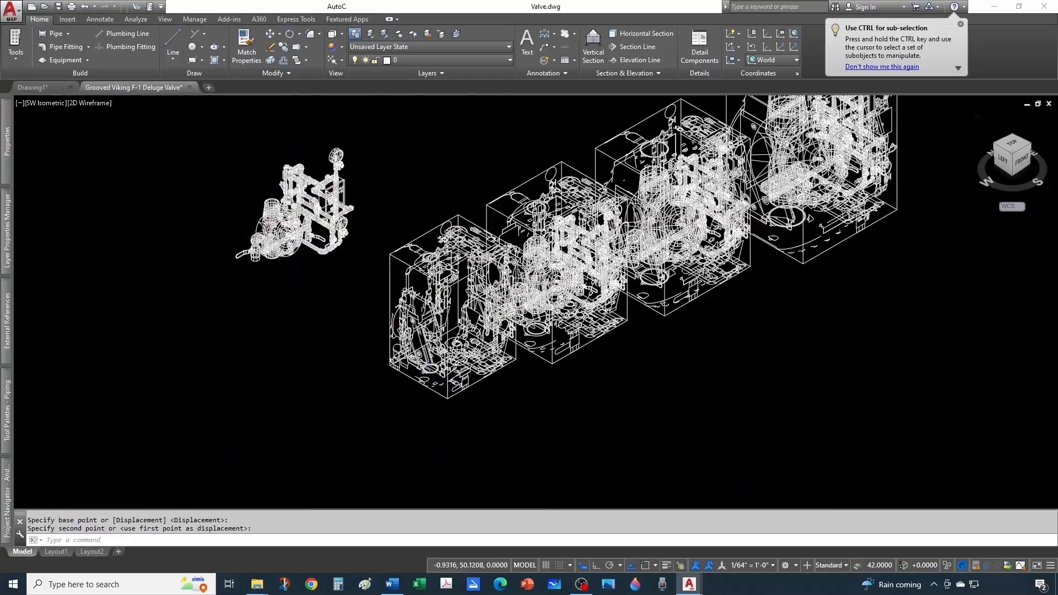
key(Escape)
Move the back view block out of the smallest box along Y, past the 3D valve body, with Ortho on.
scroll(283, 220, up, 2)
shift+middle_drag(380, 294, 329, 237)
scroll(329, 220, down, 3)
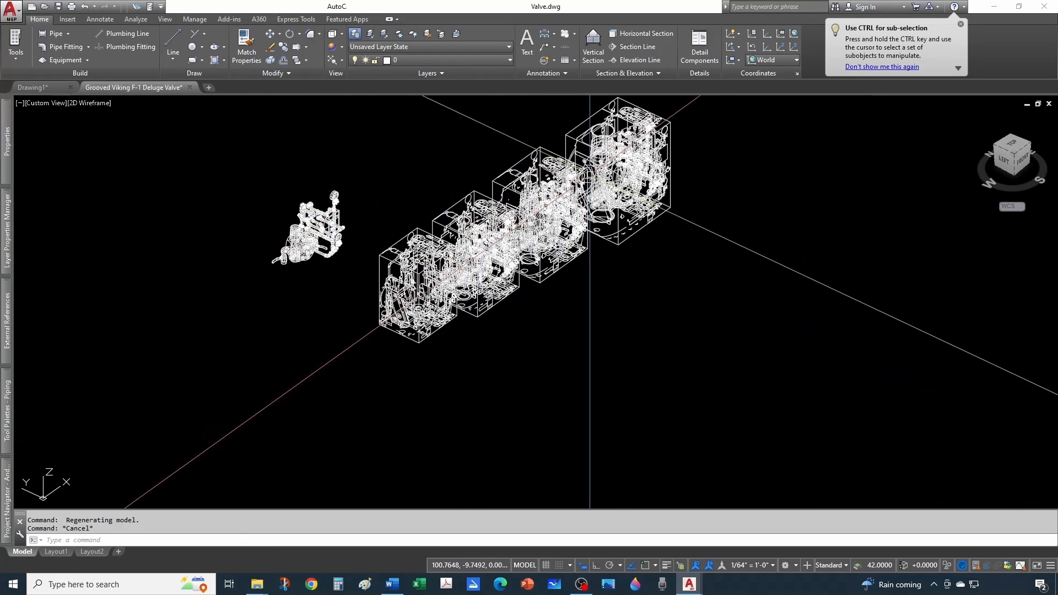
scroll(543, 317, up, 5)
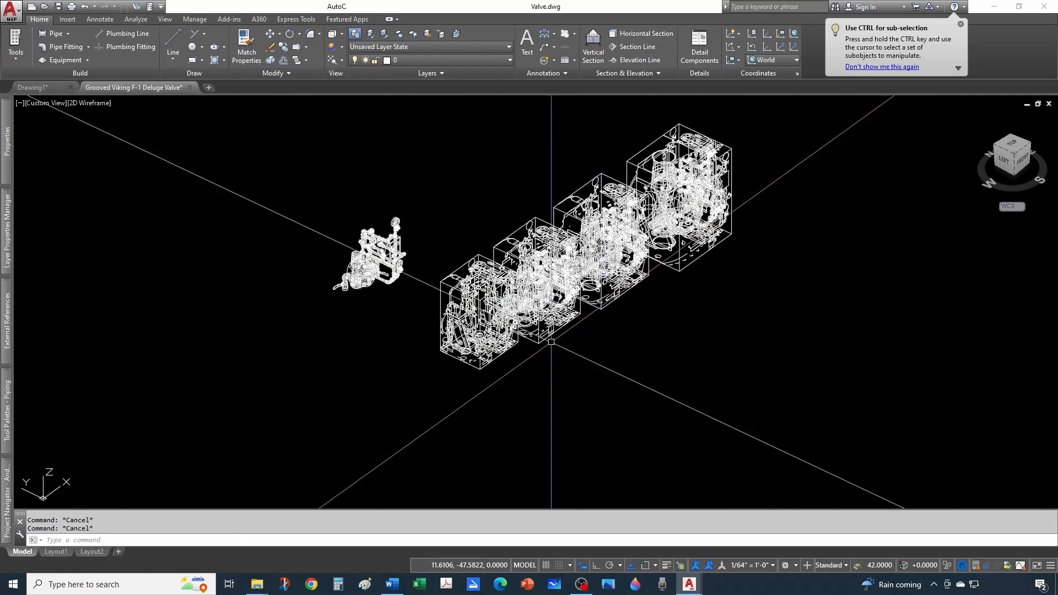
click(447, 303)
scroll(446, 303, down, 2)
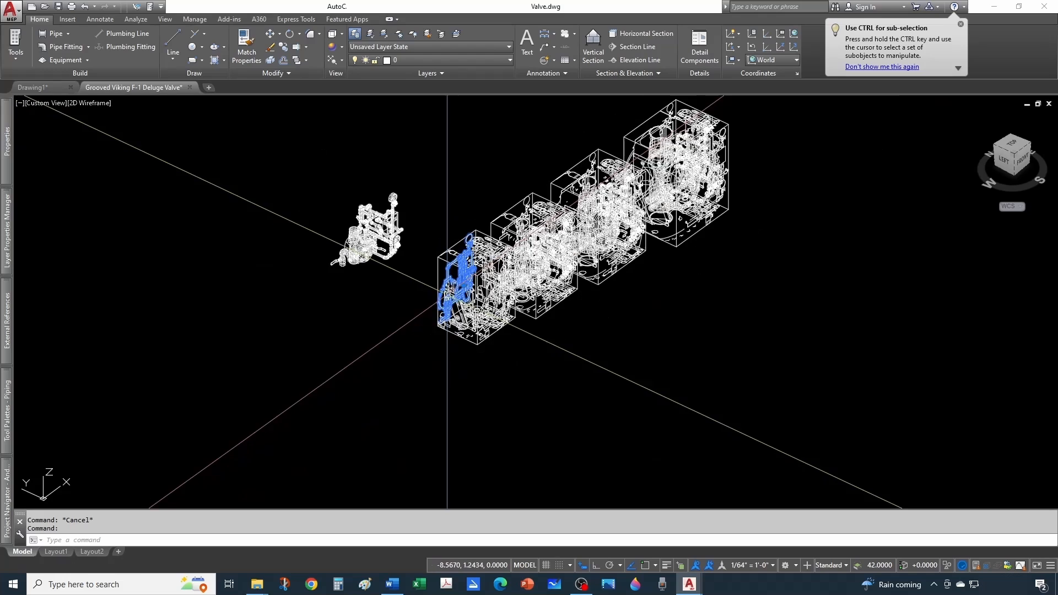
middle_drag(447, 303, 509, 333)
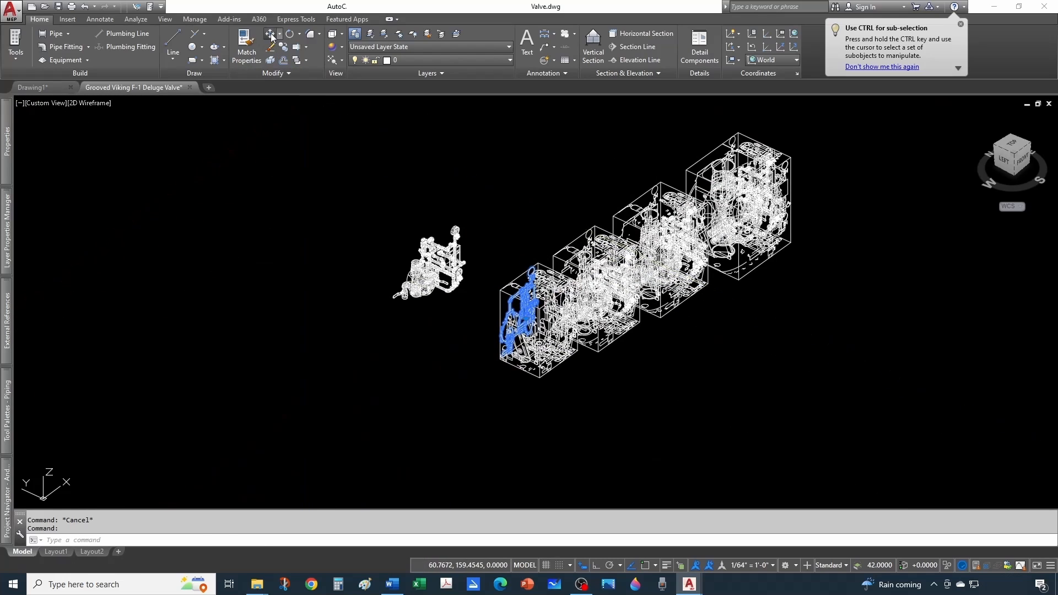
click(271, 34)
scroll(500, 310, up, 1)
click(512, 307)
scroll(490, 269, down, 2)
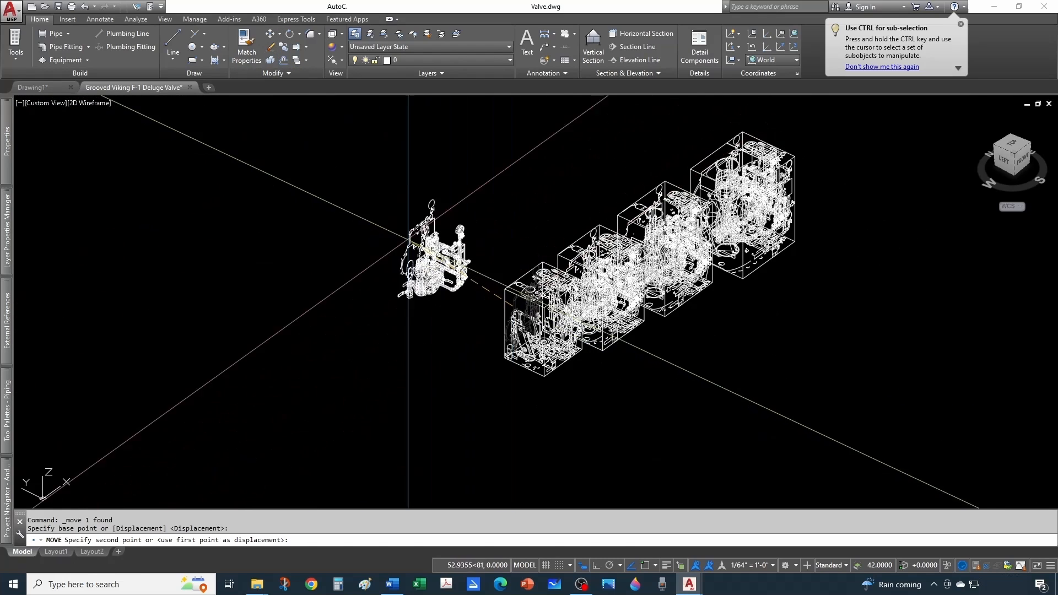
scroll(352, 240, up, 2)
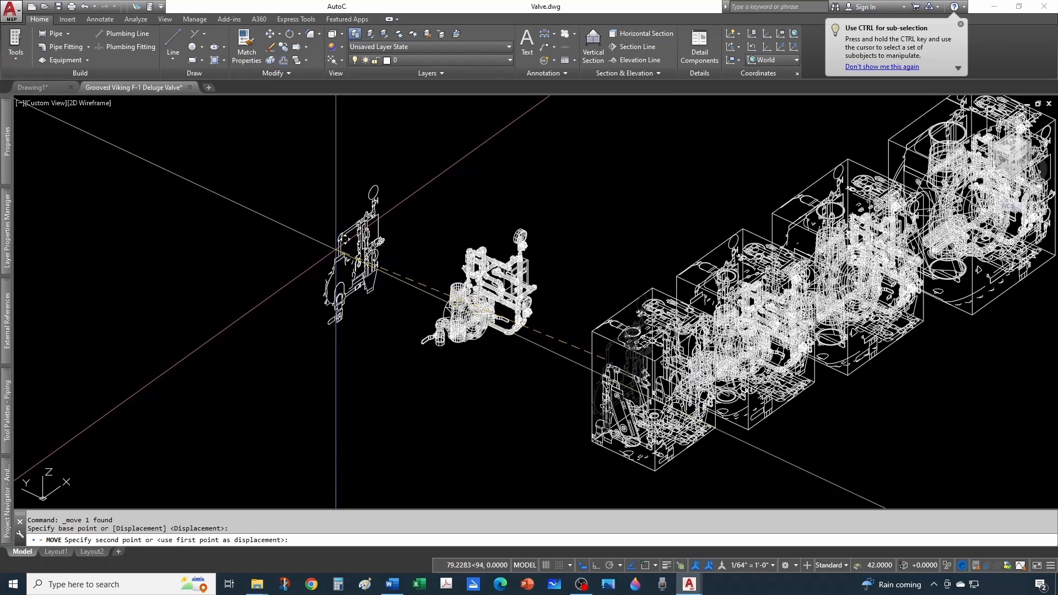
click(596, 566)
click(353, 220)
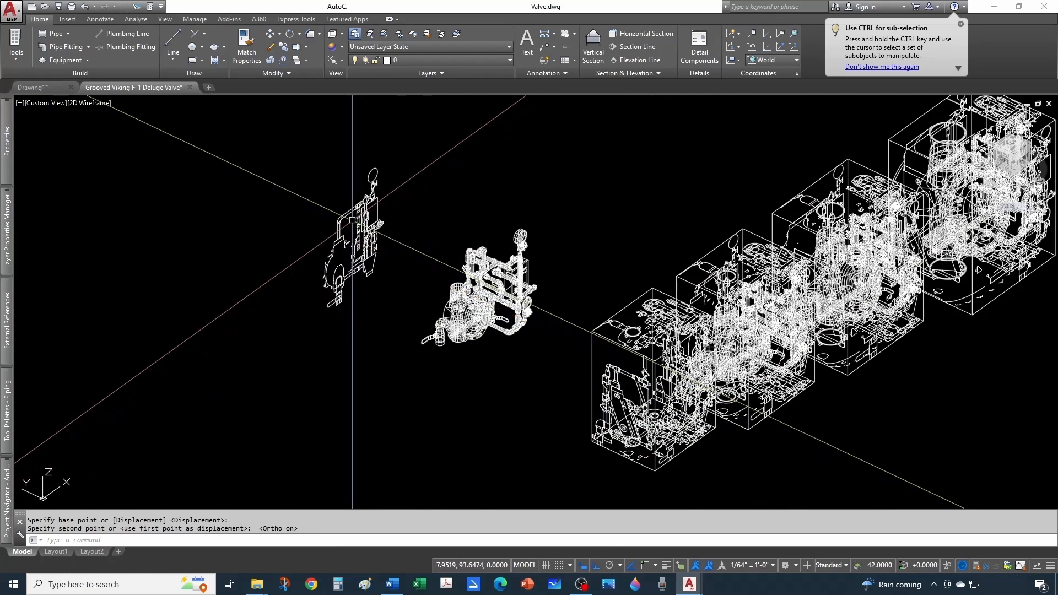
key(Escape)
Move the left view block about 54 units out of the smallest box in the negative X direction.
scroll(503, 287, down, 2)
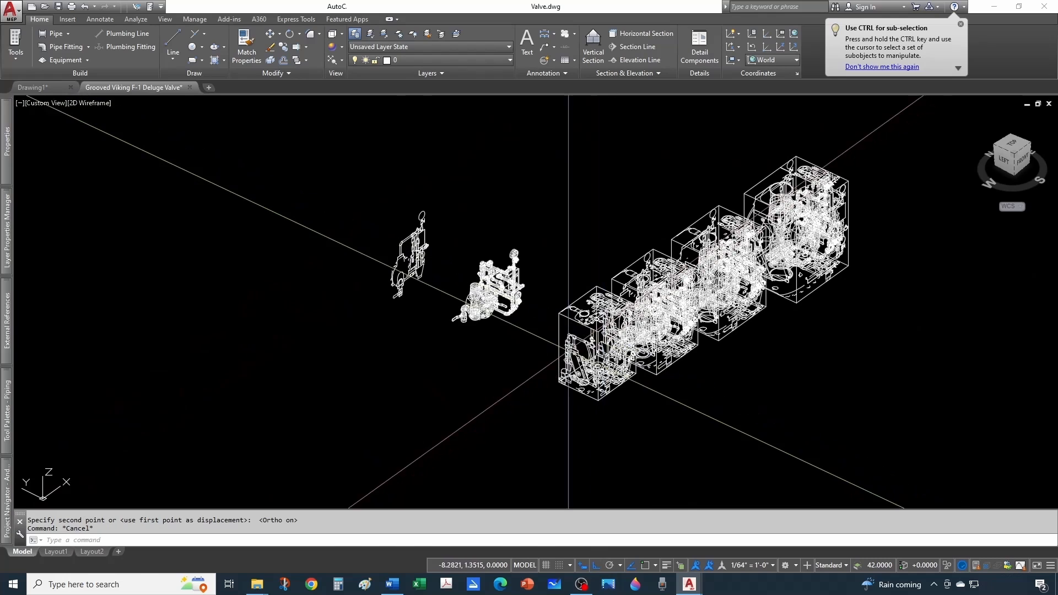
click(568, 351)
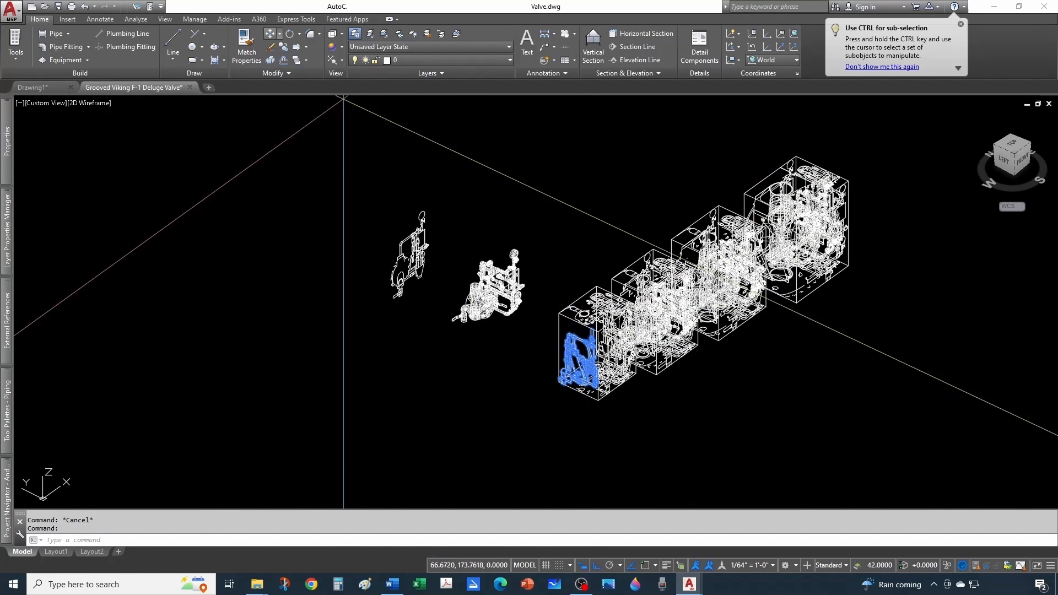
click(269, 33)
click(553, 340)
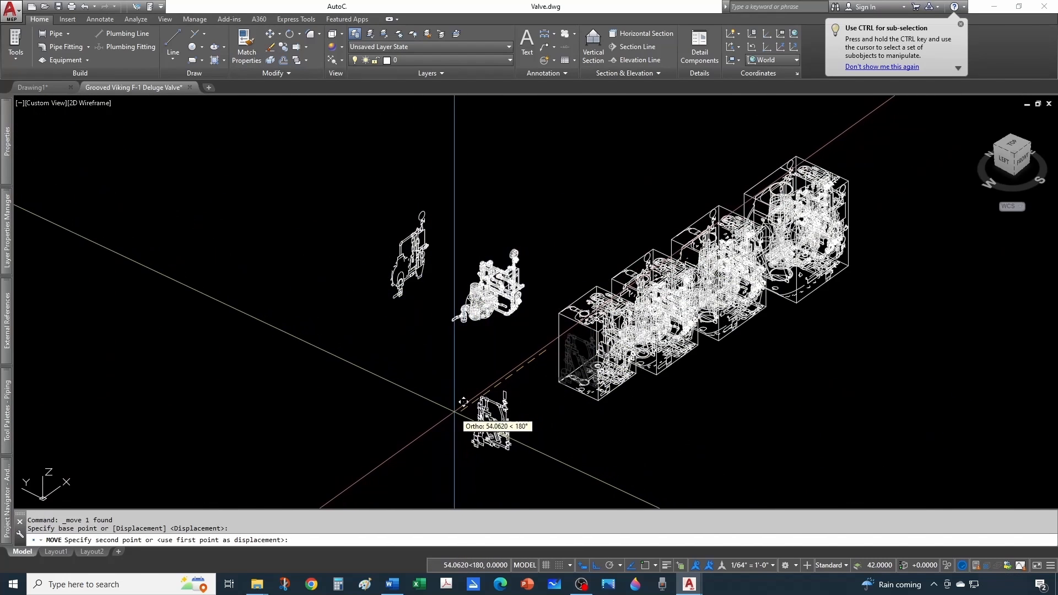
key(Escape)
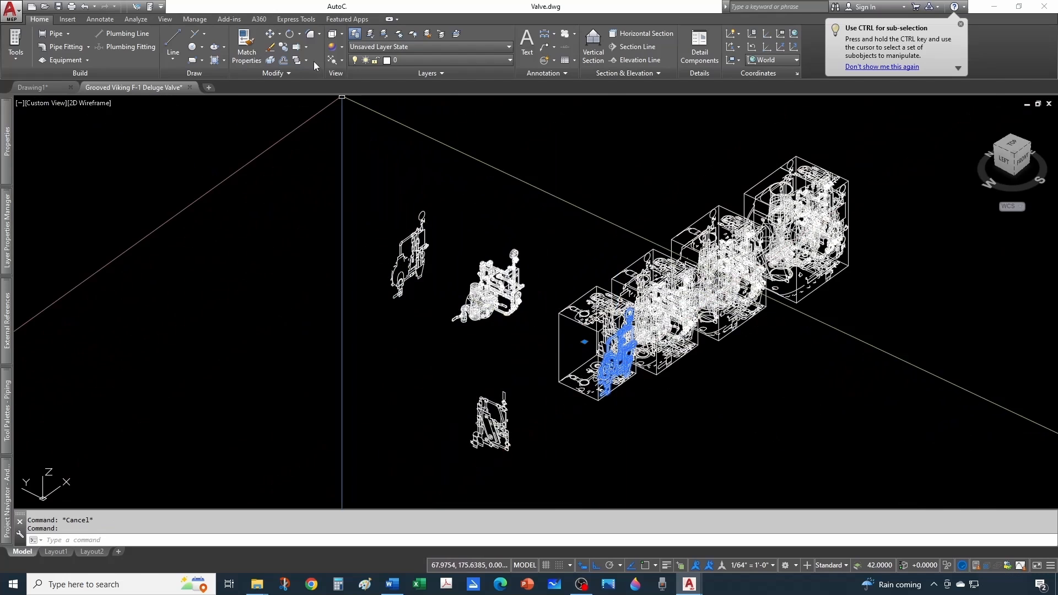
Move the front view block out of the smallest box in the negative Y direction.
click(269, 33)
click(375, 301)
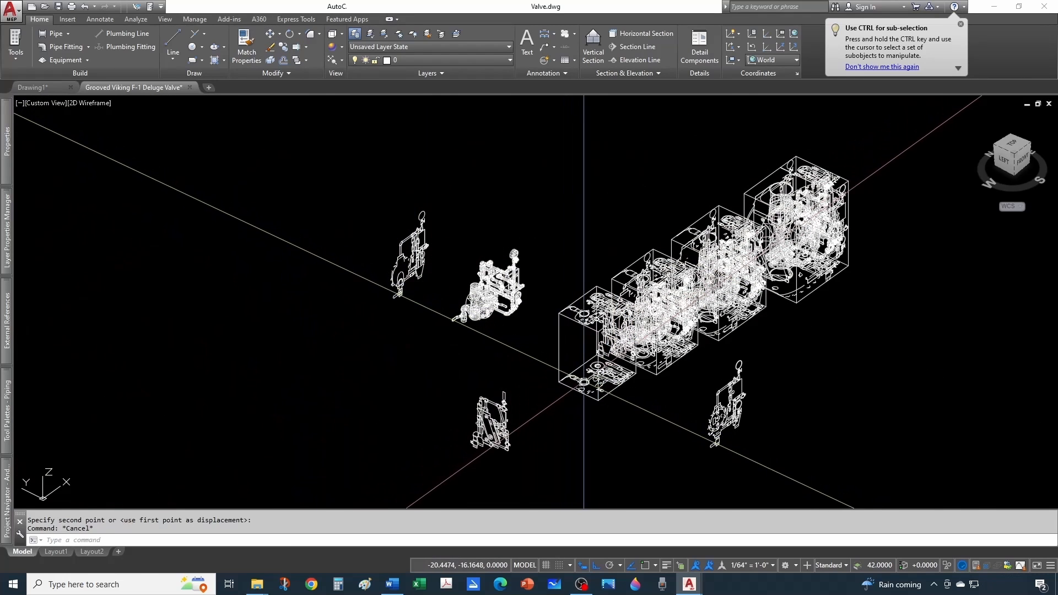
key(Escape)
Move the bottom view block straight down and the top view block straight up out of the smallest box.
click(270, 33)
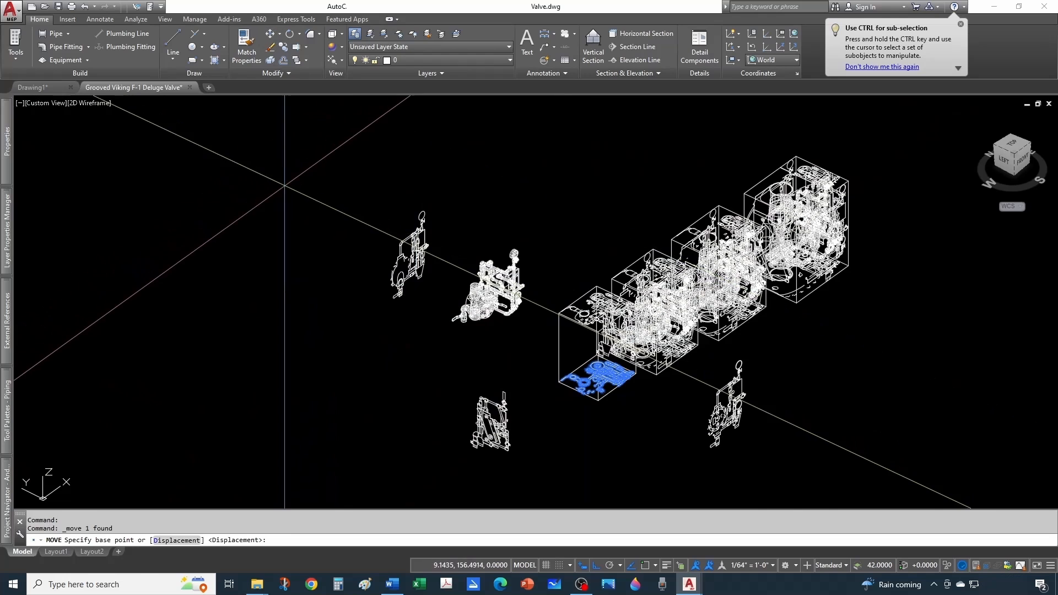
click(285, 188)
key(Escape)
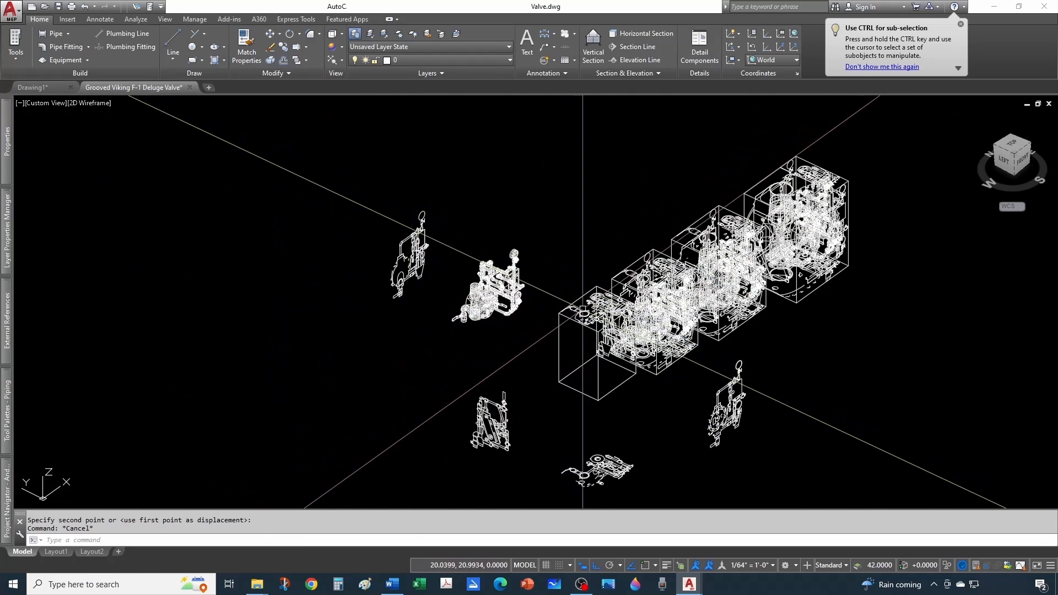
key(Return)
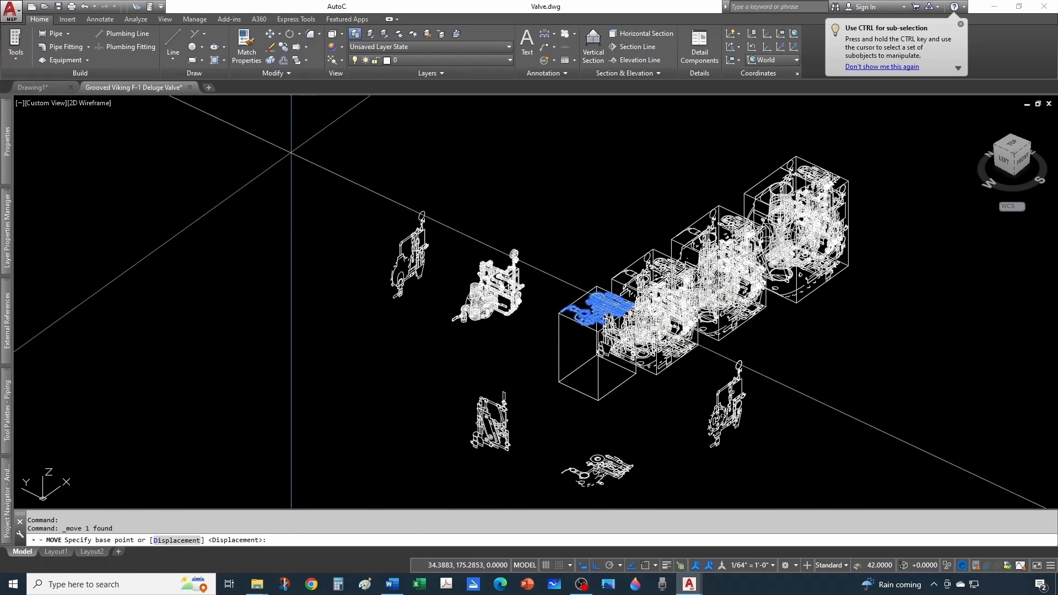
click(306, 210)
key(Escape)
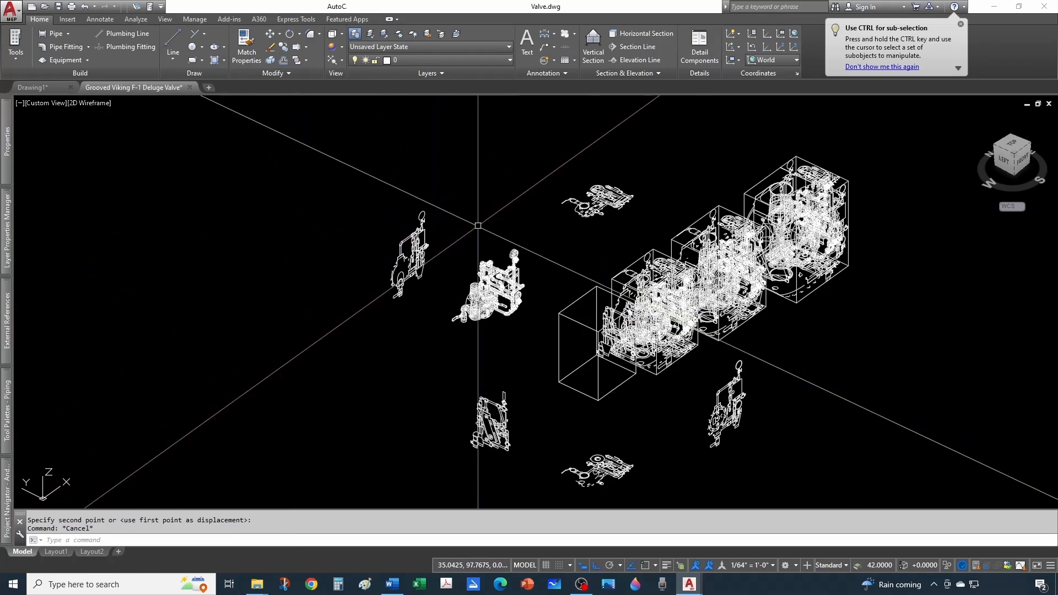
Move the right view block out of the smallest box along X, beyond the three larger valve boxes.
click(602, 309)
click(269, 34)
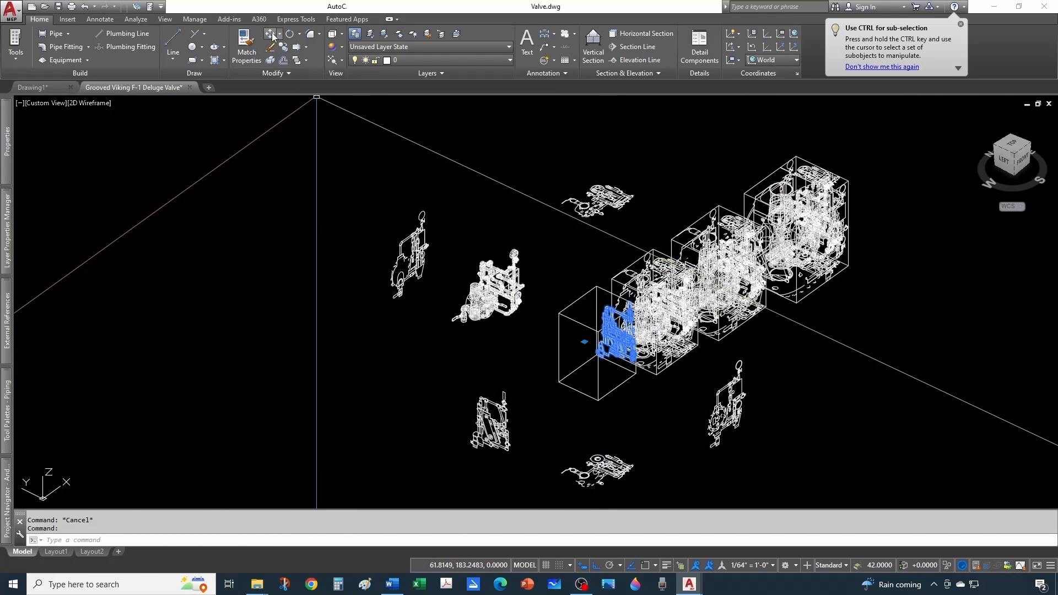
click(592, 338)
scroll(615, 303, down, 5)
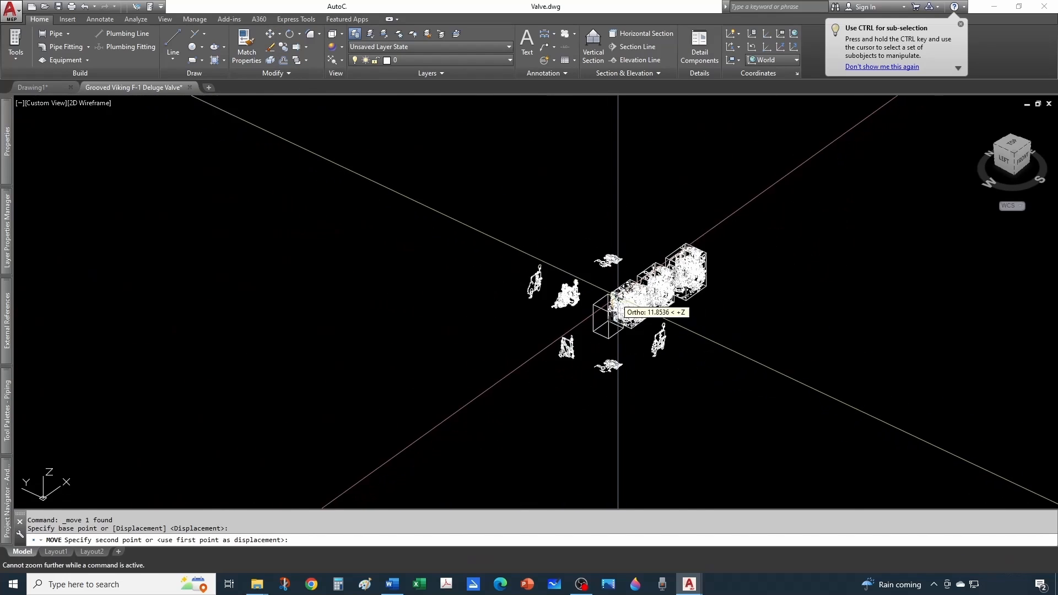
scroll(722, 234, up, 8)
key(Escape)
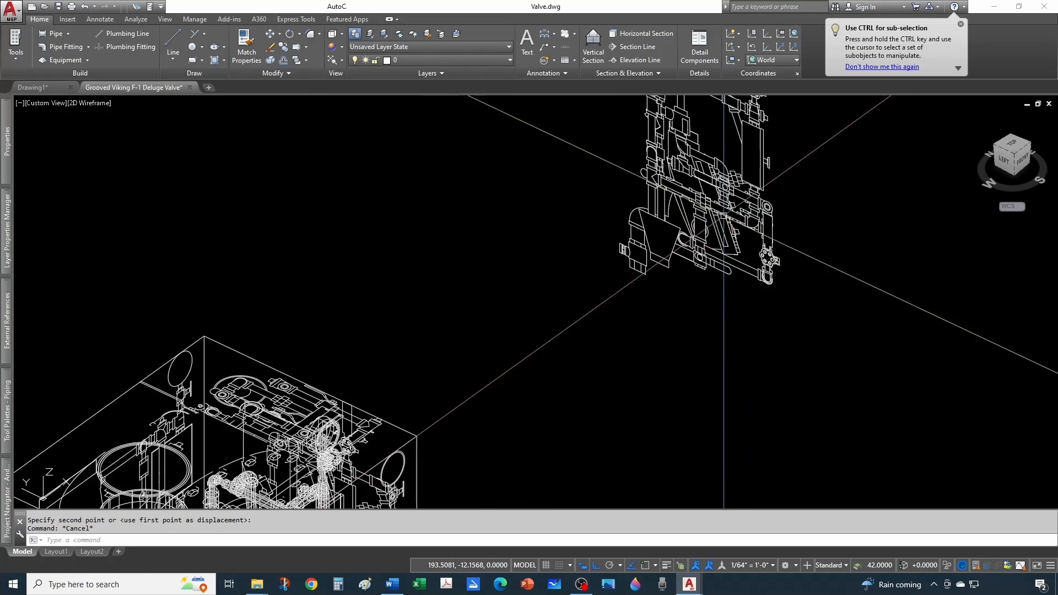
Examine the separated 3D valve body and the six flat view blocks arranged around the emptied box.
scroll(688, 251, down, 10)
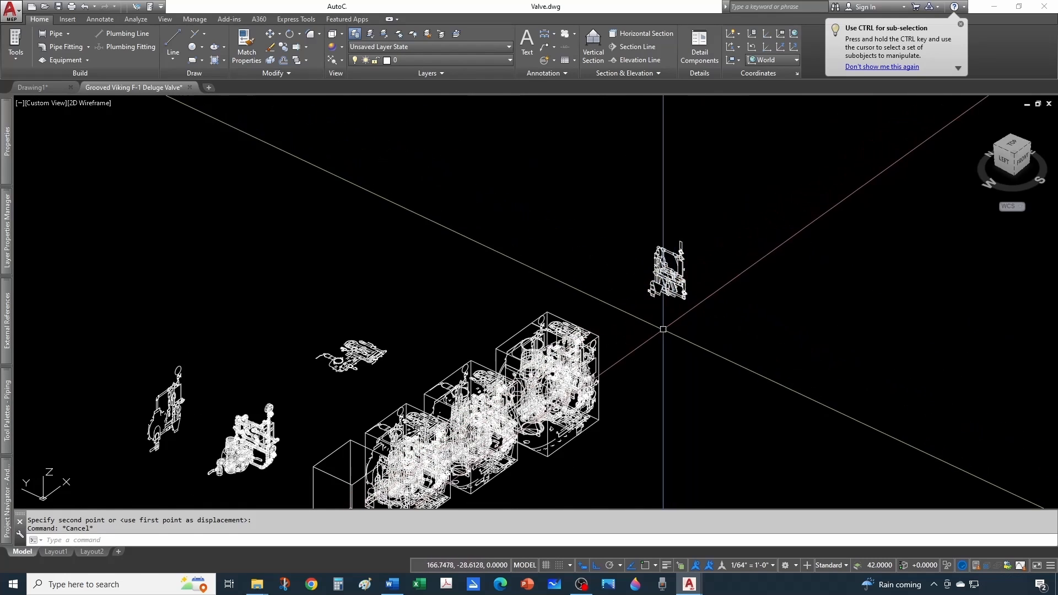
middle_drag(667, 315, 696, 277)
scroll(721, 184, down, 3)
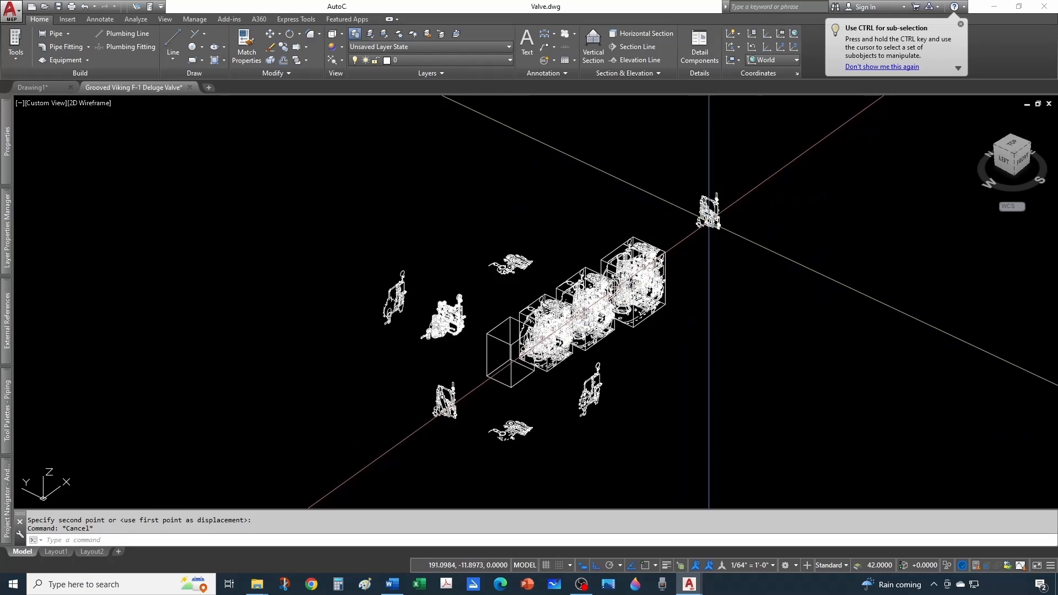
scroll(453, 314, up, 4)
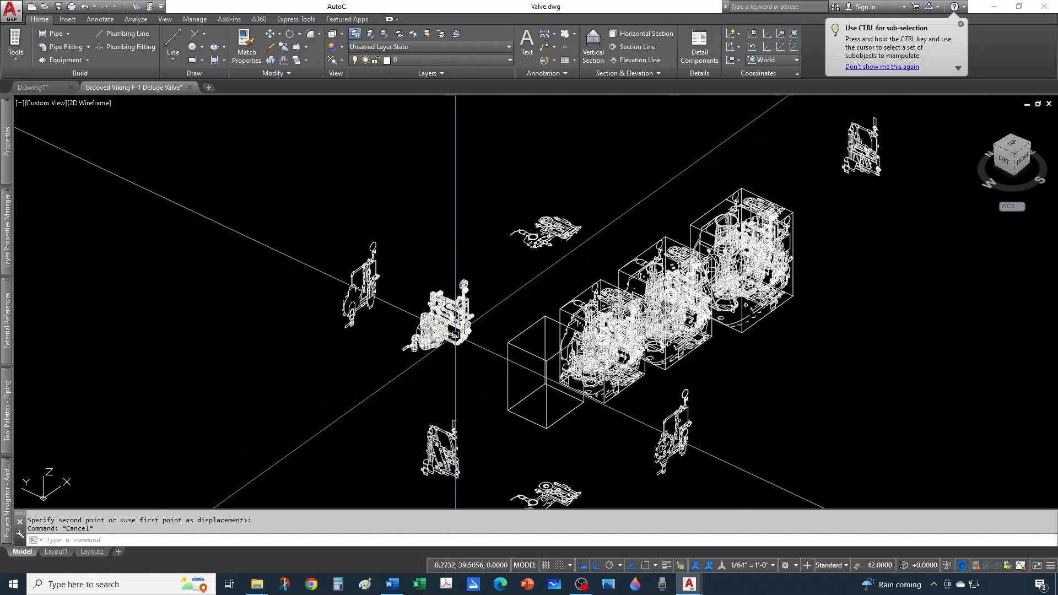
scroll(471, 345, up, 2)
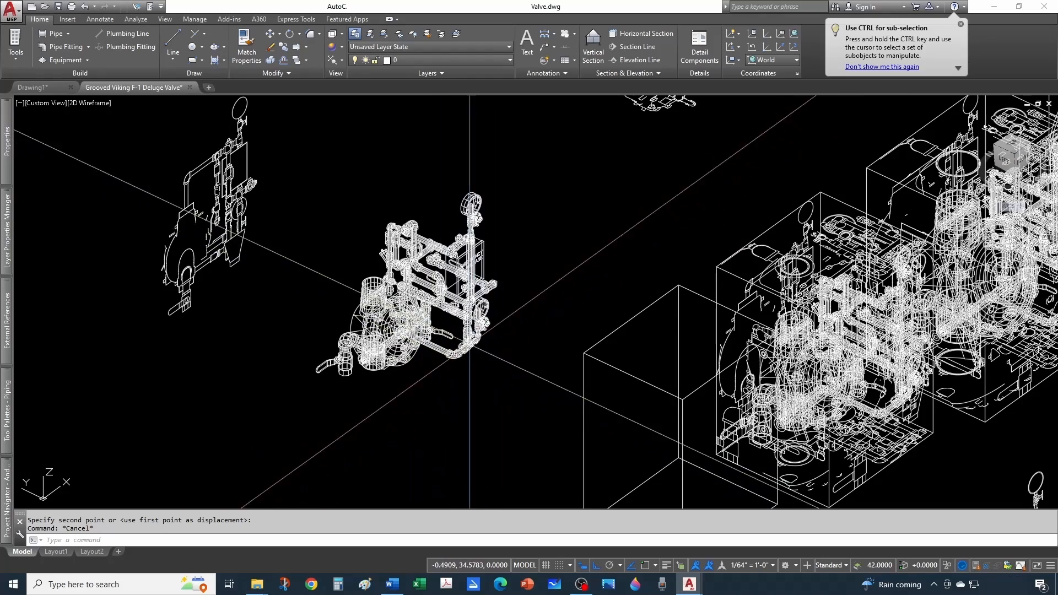
scroll(439, 353, down, 3)
middle_drag(817, 451, 793, 387)
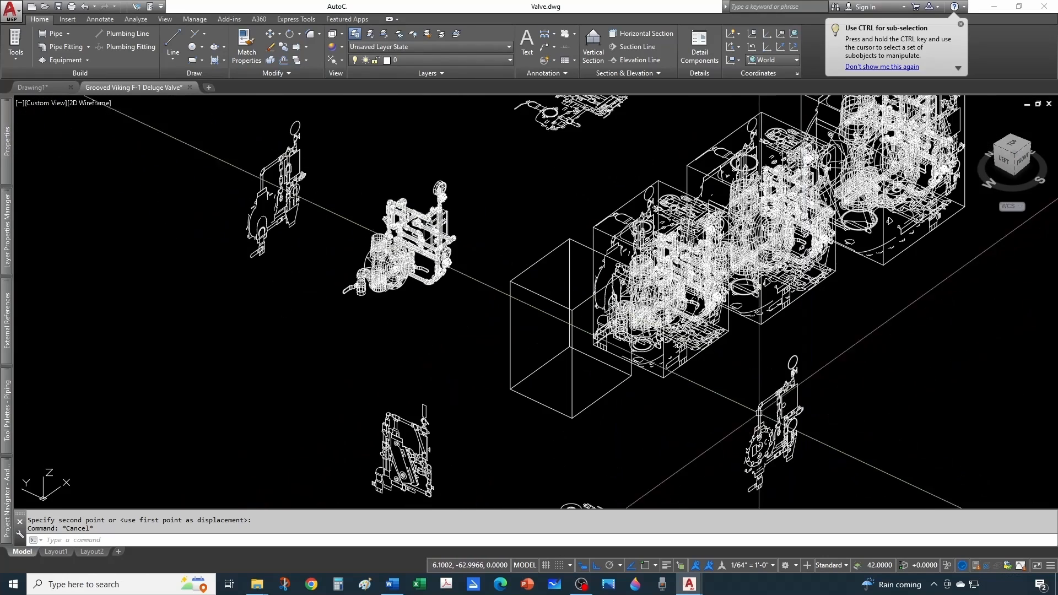
scroll(778, 432, down, 1)
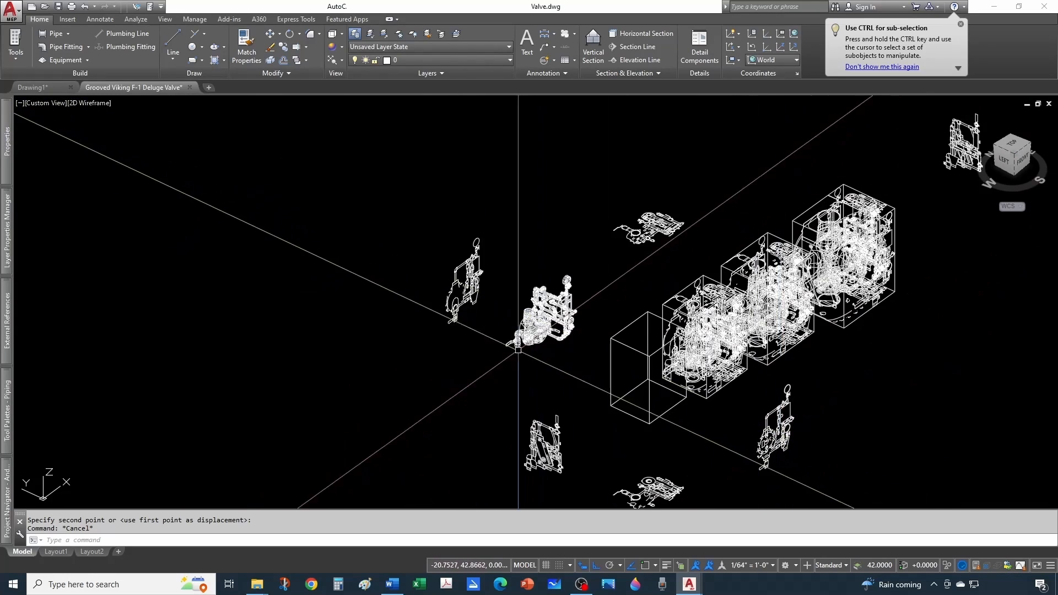
scroll(664, 215, up, 2)
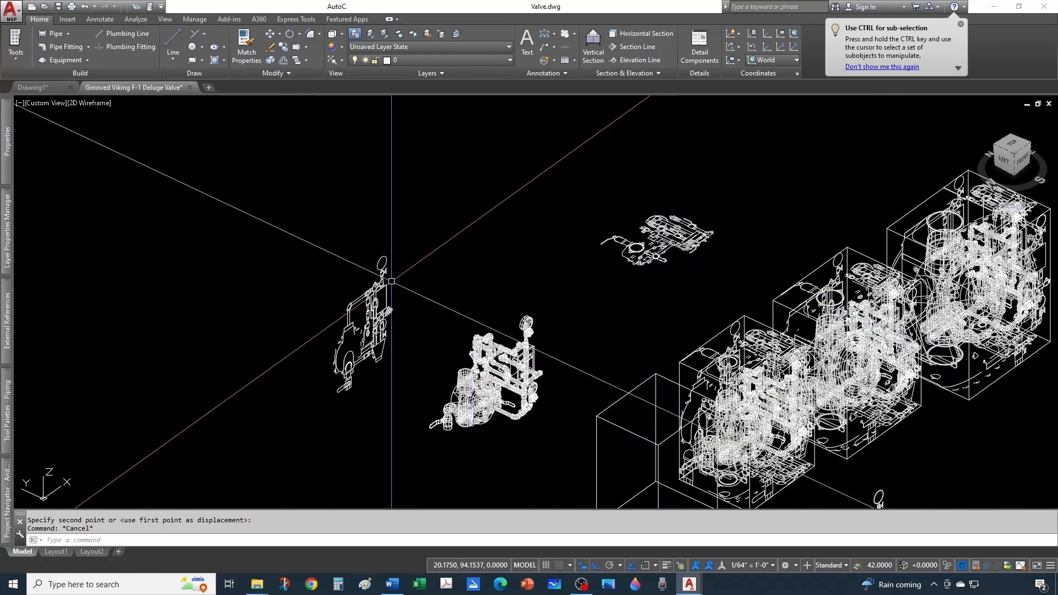
scroll(521, 286, down, 1)
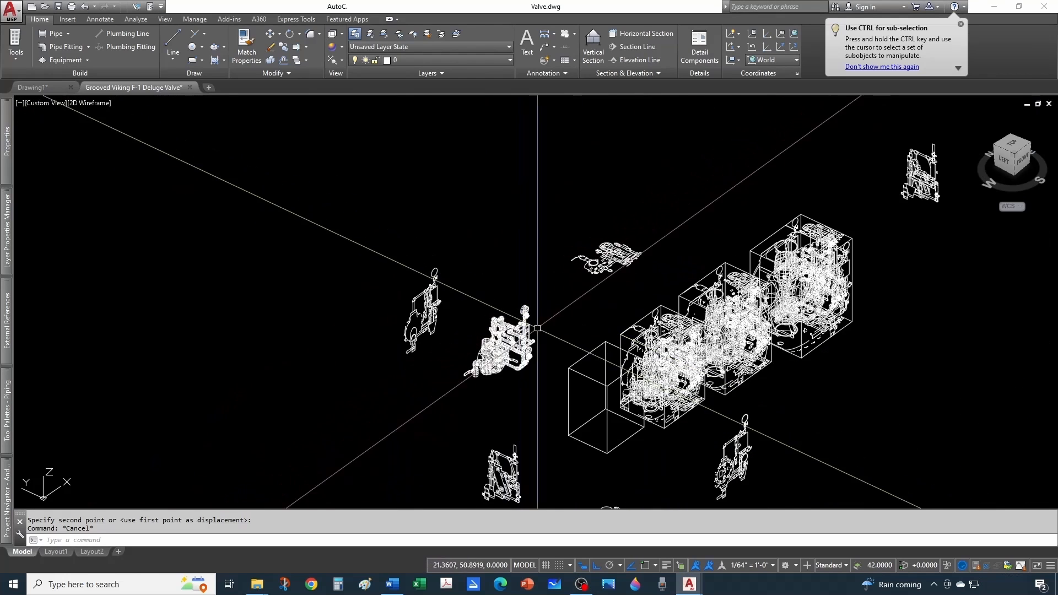
middle_drag(593, 332, 474, 305)
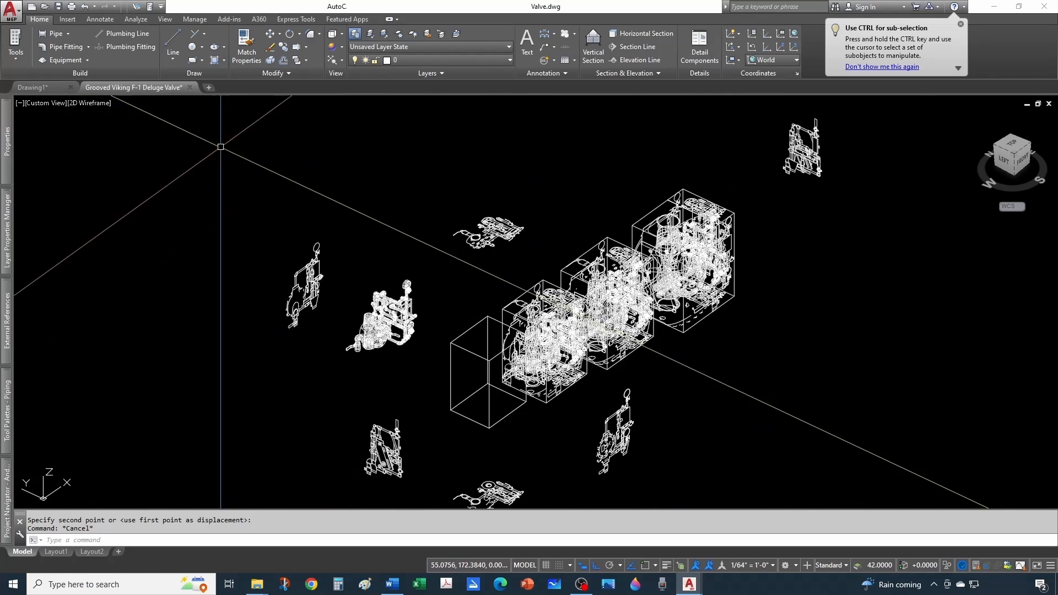
Close the Grooved Viking F-1 Deluge Valve drawing without saving its changes.
click(190, 87)
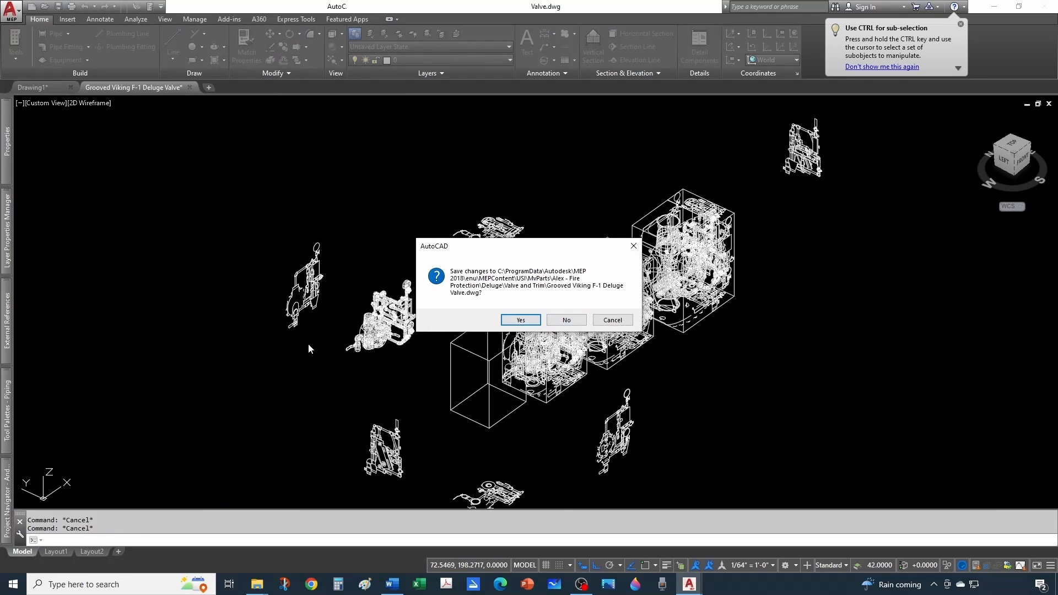
click(566, 320)
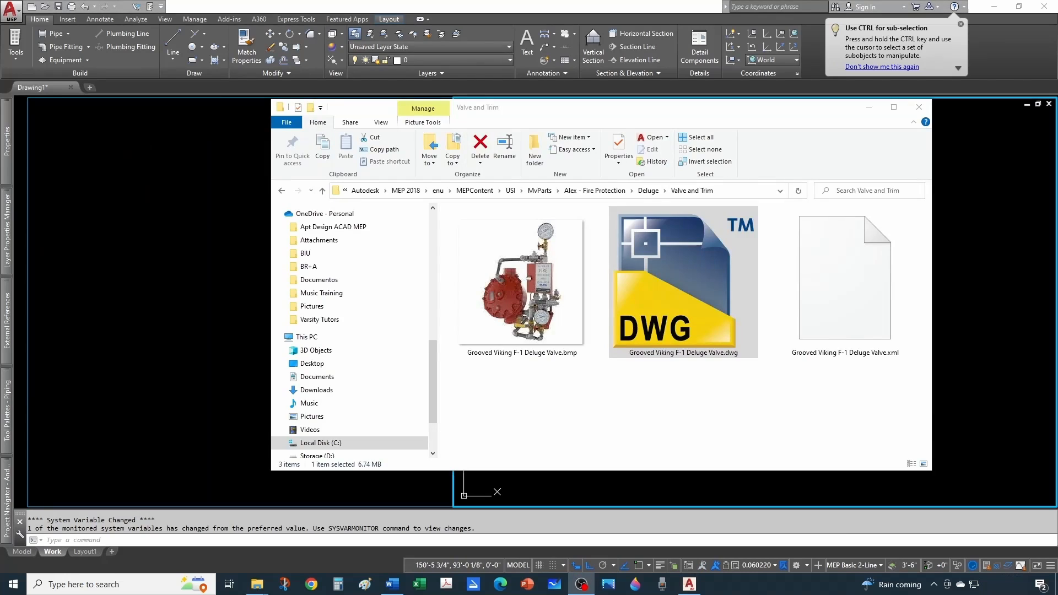
click(782, 402)
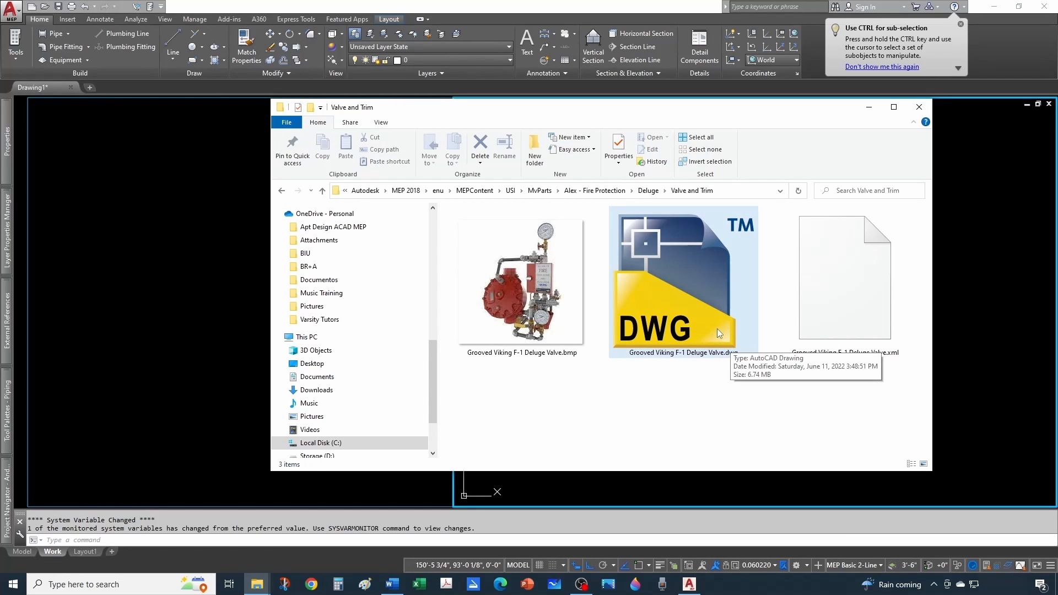
Open Grooved Viking F-1 Deluge Valve.xml from the Valve and Trim folder in Notepad.
click(520, 325)
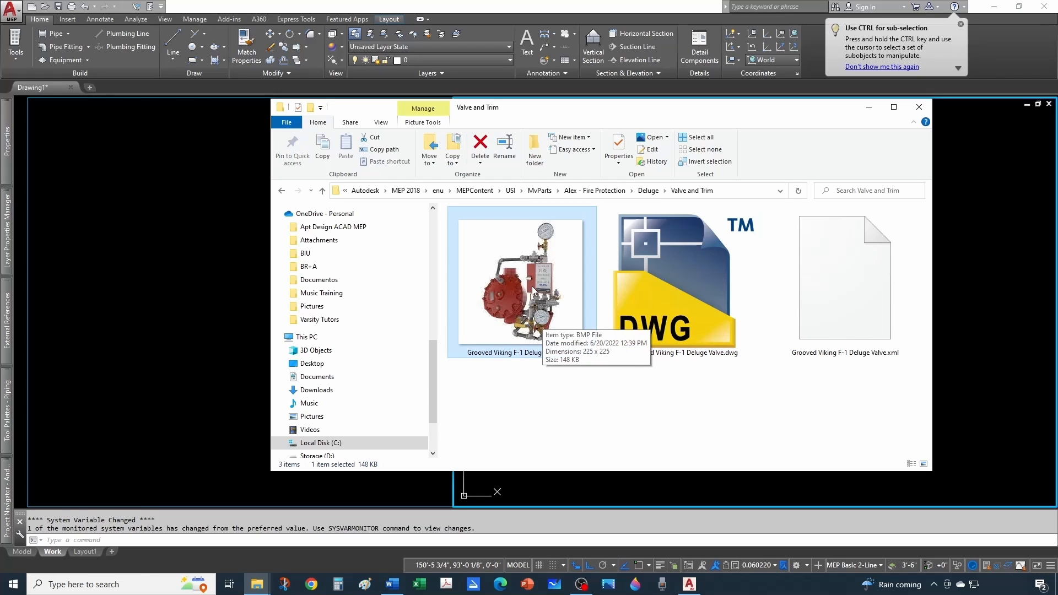
click(884, 386)
click(880, 352)
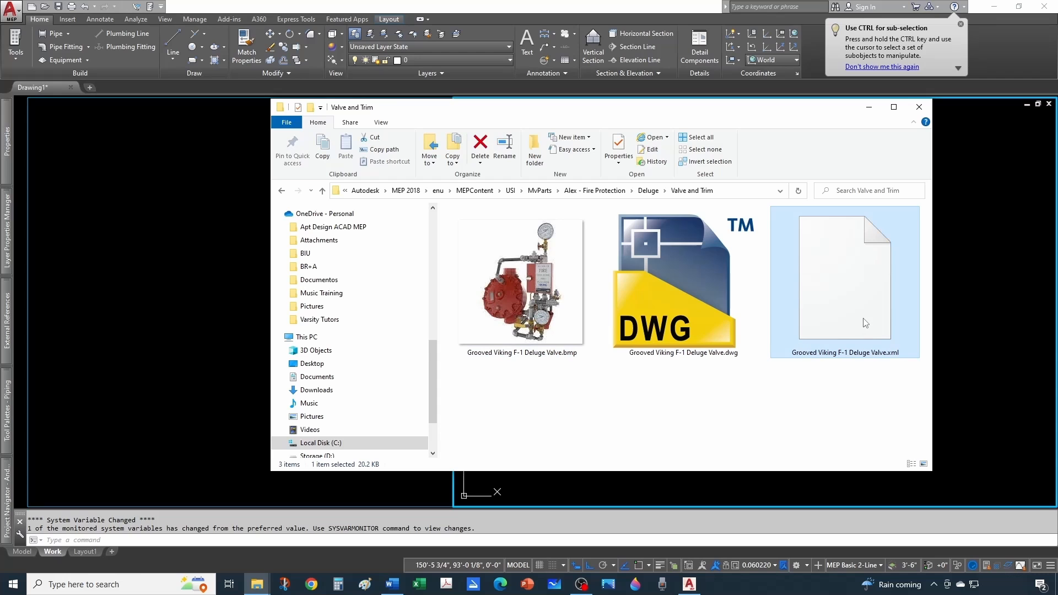
right_click(880, 353)
mouse_move(898, 419)
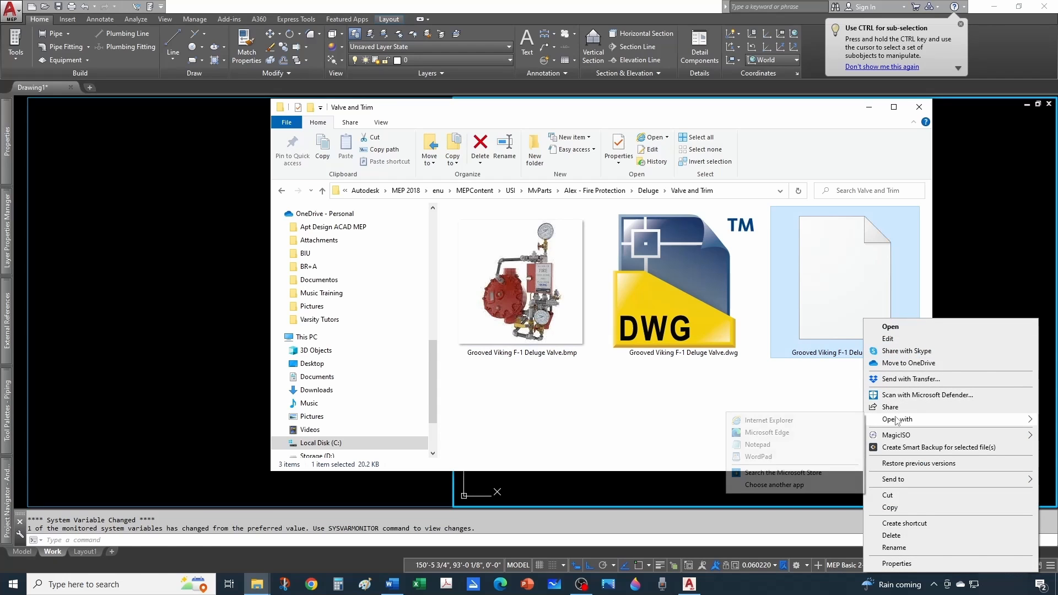
click(758, 445)
Examine the valve XML's part size names, connection data and display list descriptors, then close the file.
scroll(495, 306, down, 20)
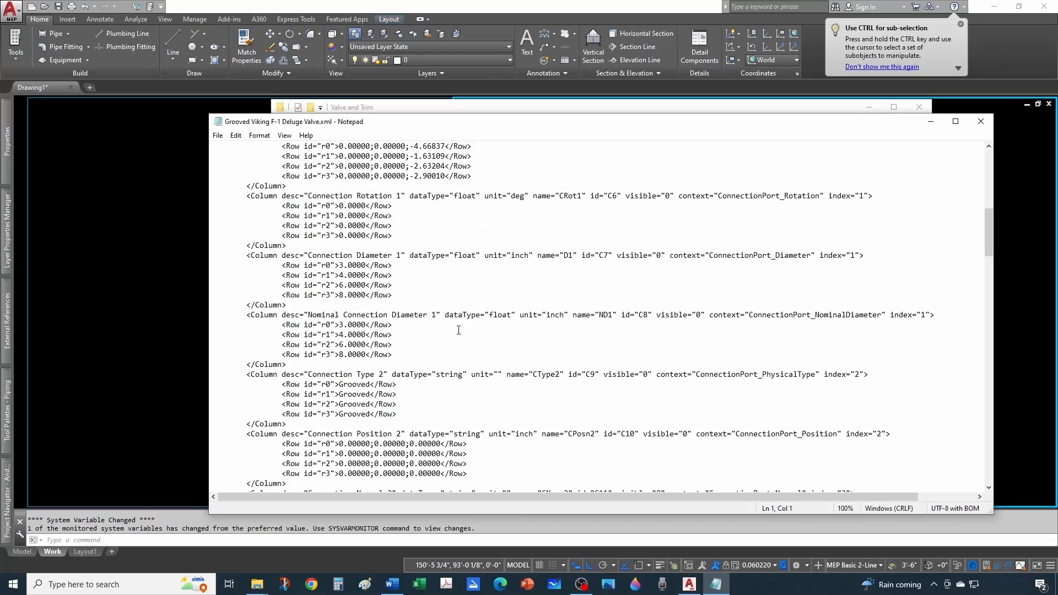
scroll(458, 330, up, 20)
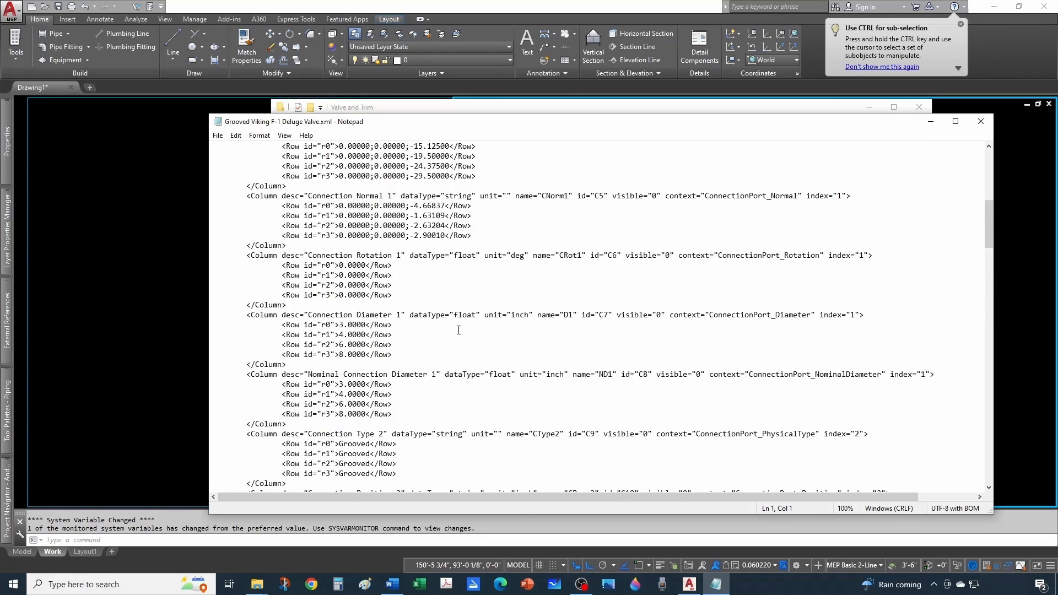
scroll(459, 330, down, 4)
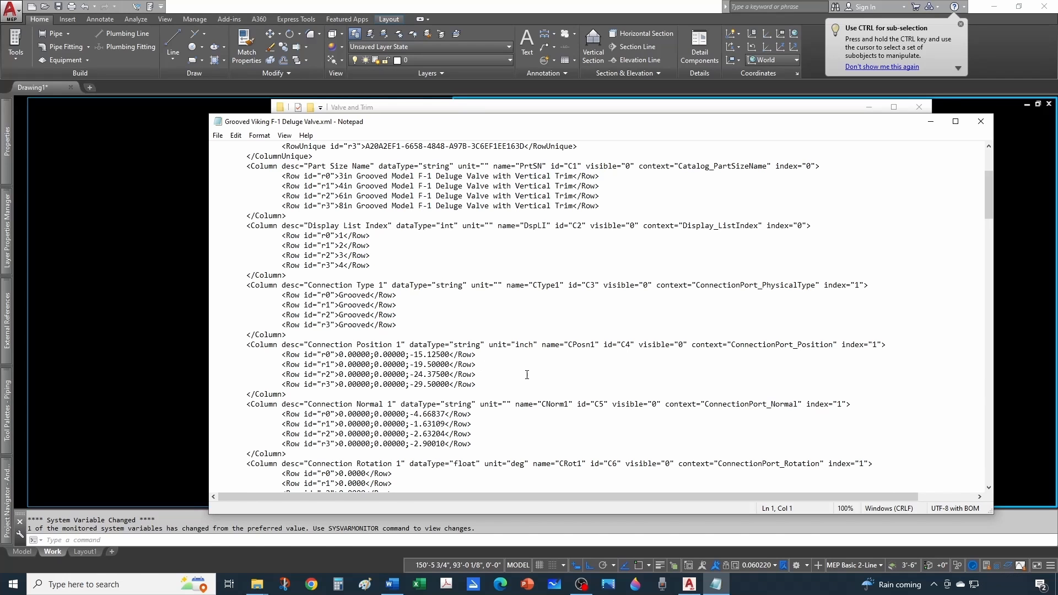
scroll(526, 369, down, 10)
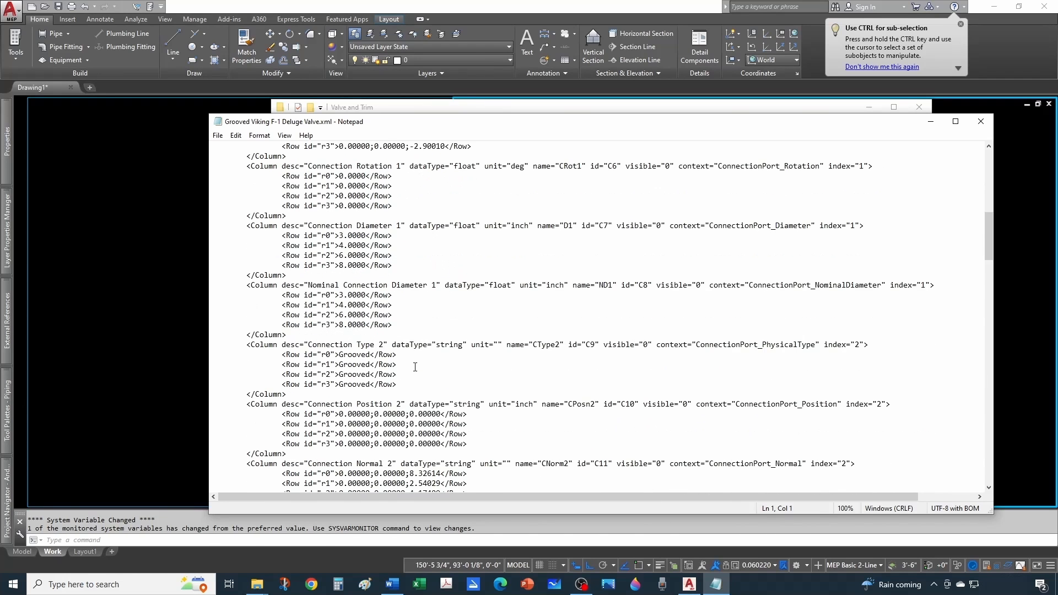
scroll(415, 367, down, 20)
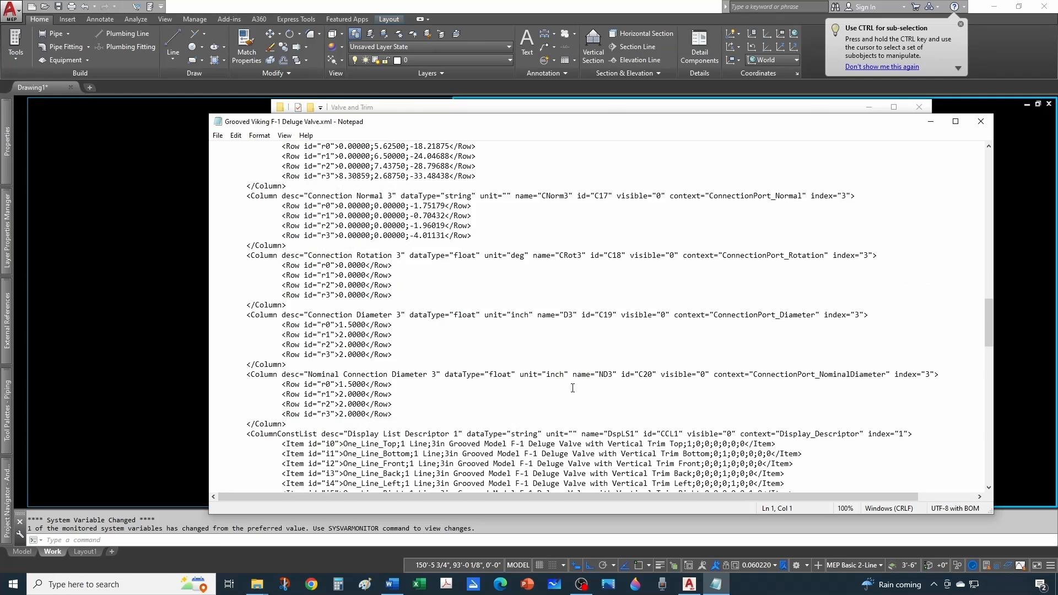
scroll(572, 387, down, 9)
scroll(740, 377, down, 4)
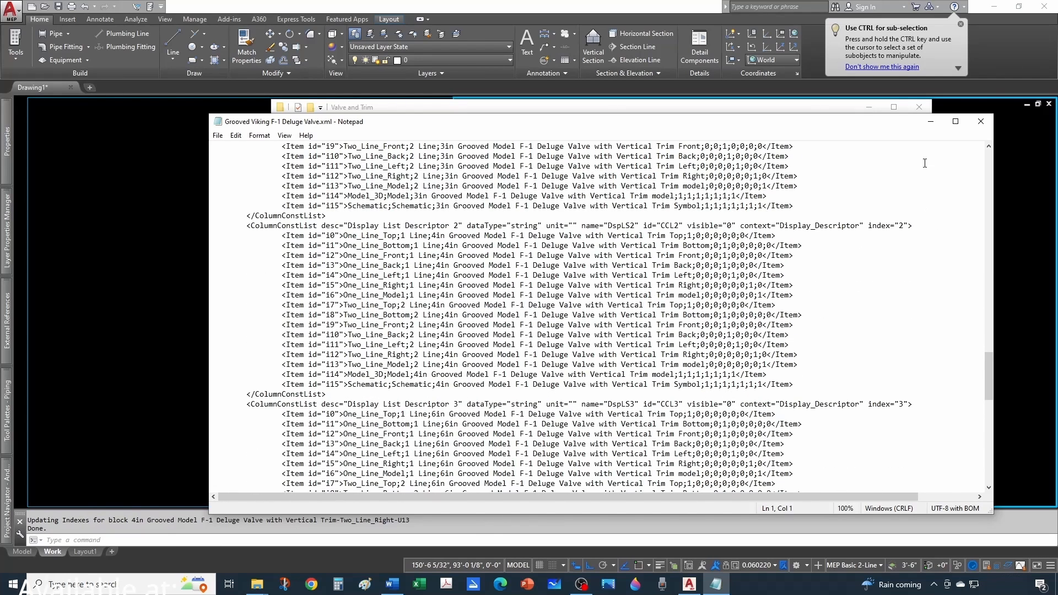
click(981, 121)
Delete the Valve and Trim folder from the Deluge catalog folder and close File Explorer.
click(716, 190)
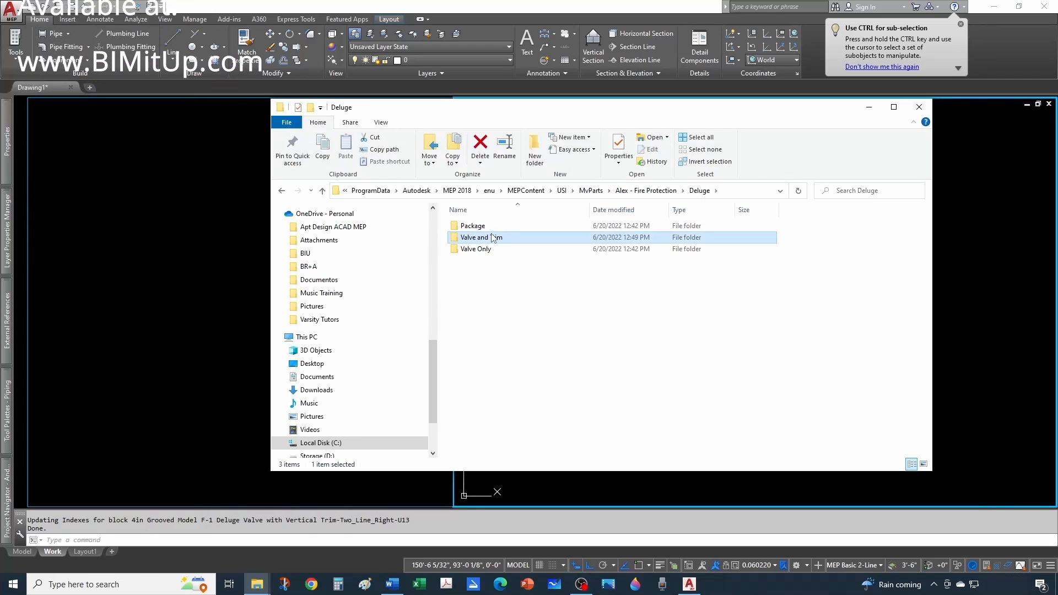
key(Delete)
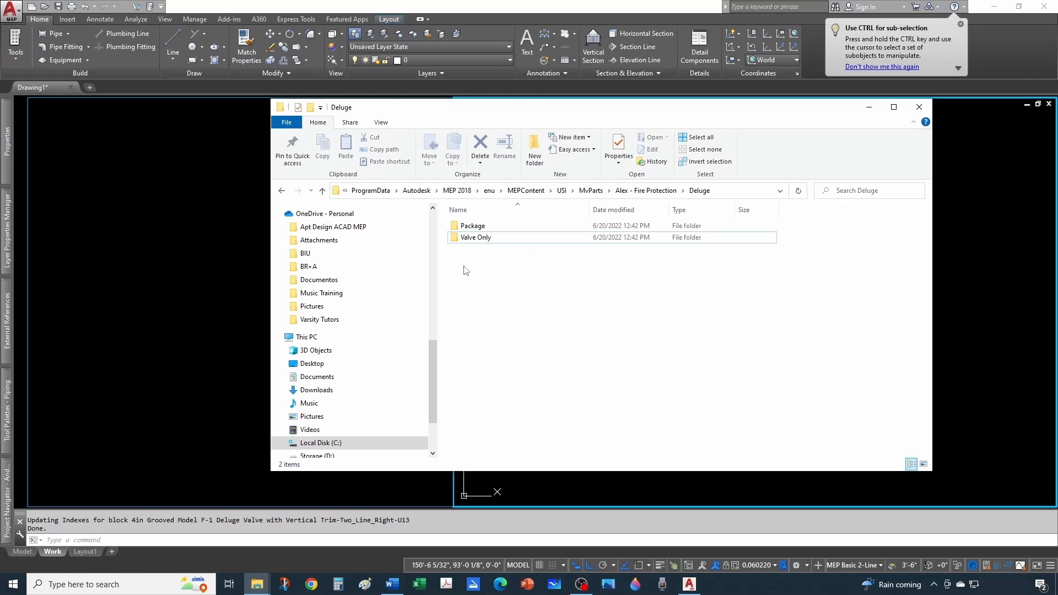
click(919, 107)
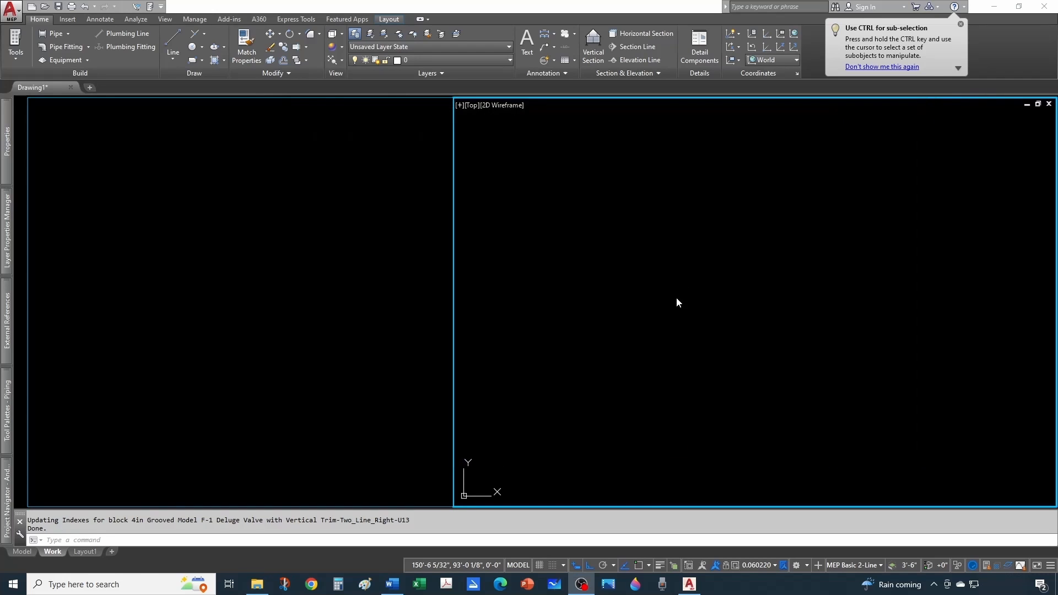
Open the Add Multi-view Parts dialog, collapse and reopen the Deluge category, and select Tyco-DV-5 Package under Package.
click(65, 61)
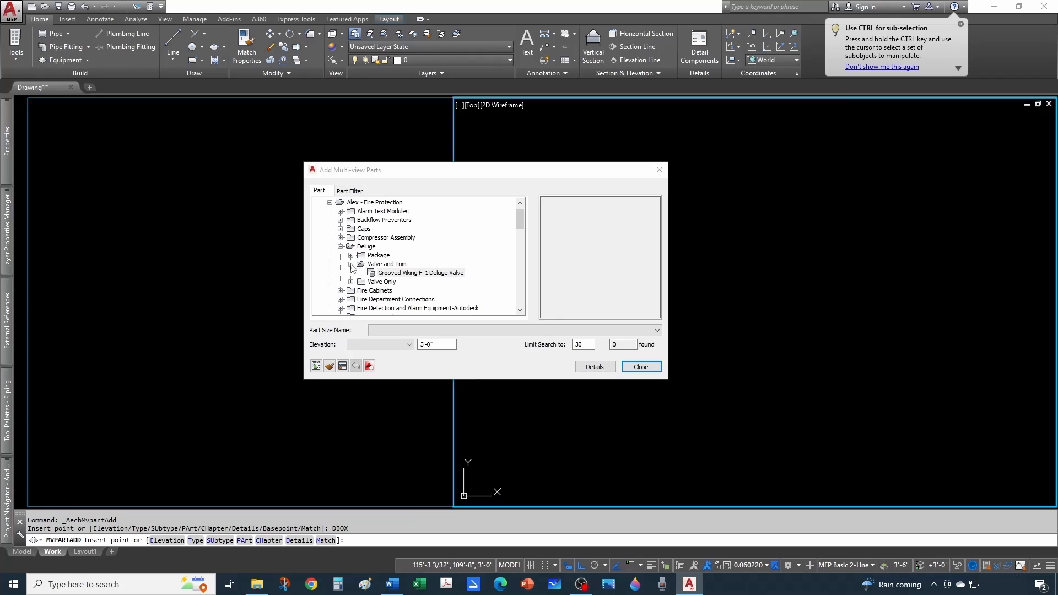
click(350, 264)
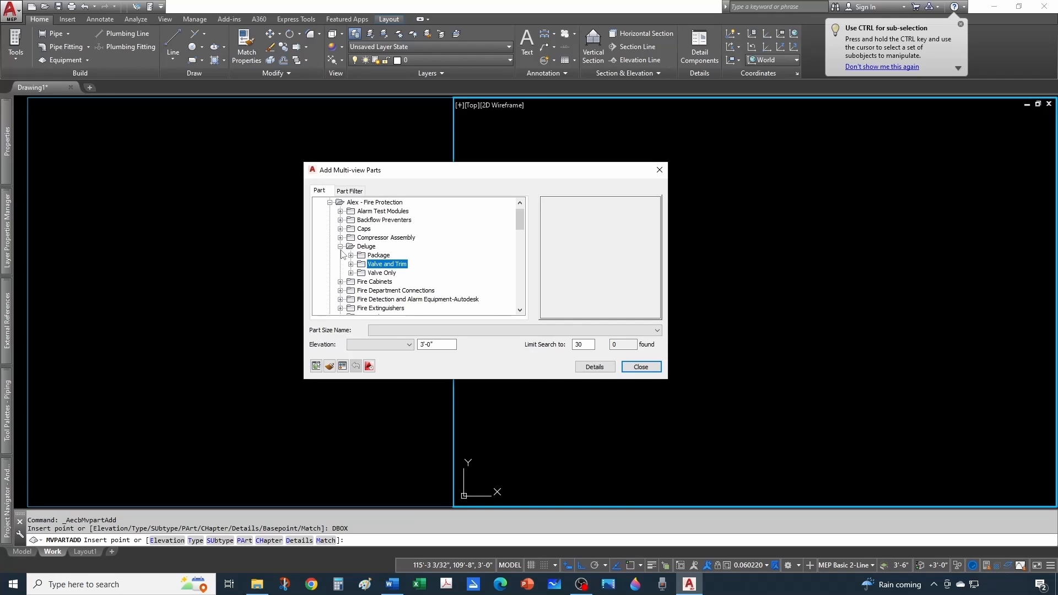
click(339, 247)
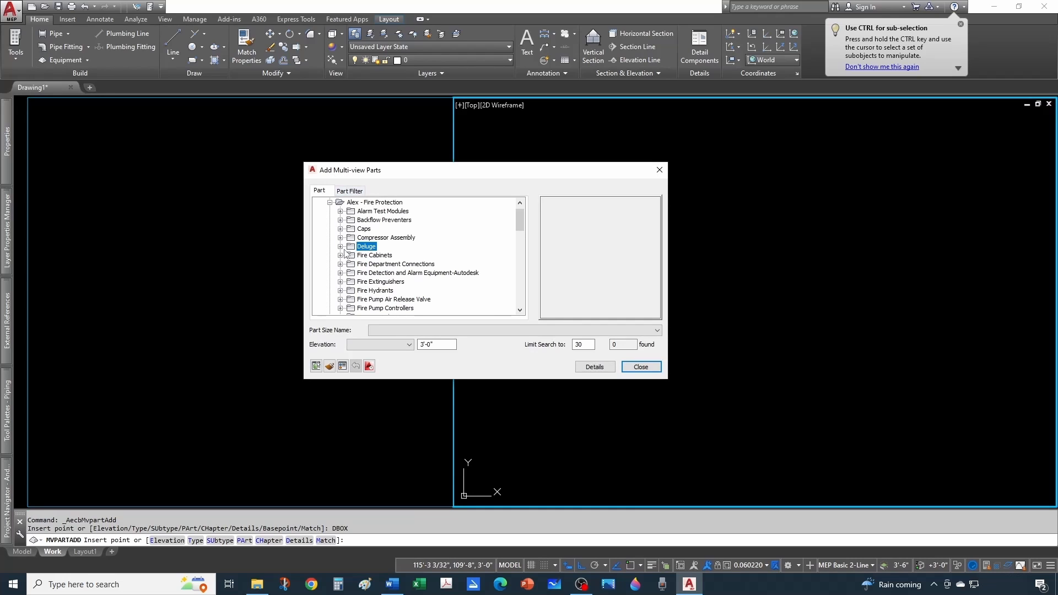
click(341, 247)
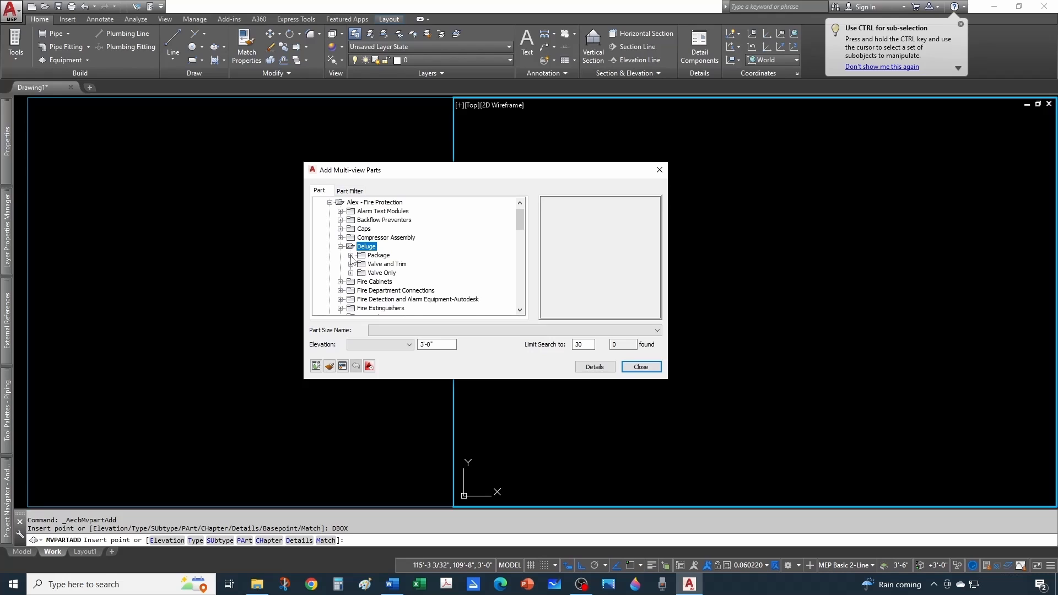
click(350, 256)
click(402, 265)
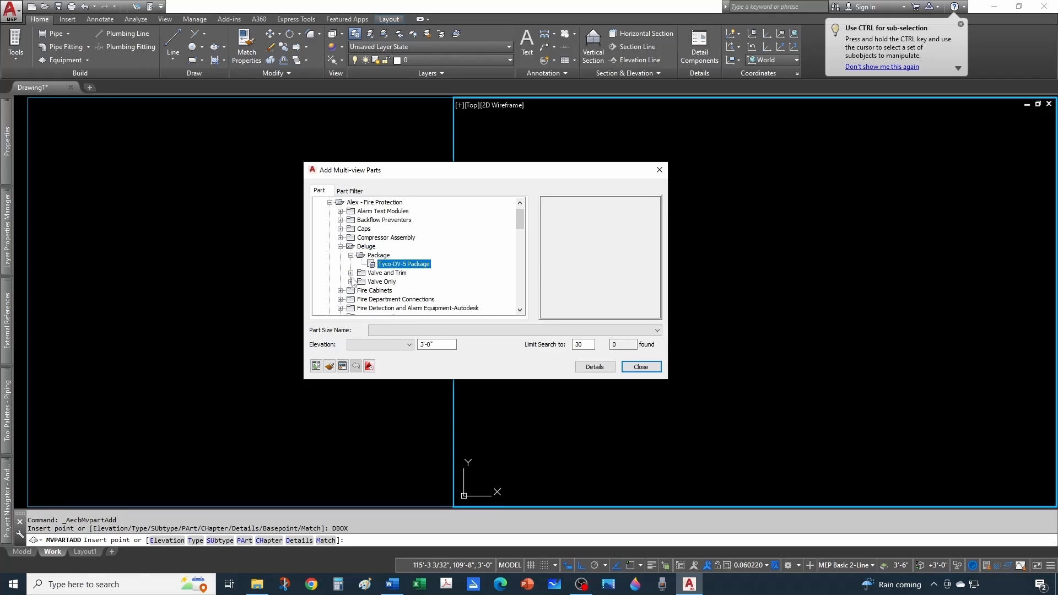
Select Grooved Viking F-1 Deluge Valve under Valve and Trim, check its part size list, and dismiss the parts dialog.
click(351, 274)
click(389, 282)
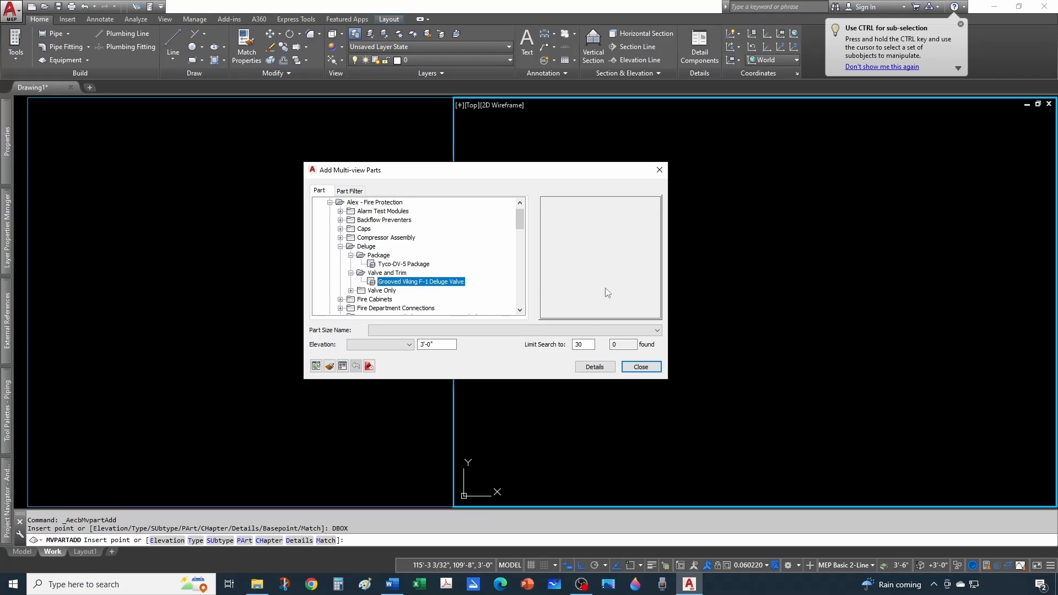
click(480, 336)
click(490, 333)
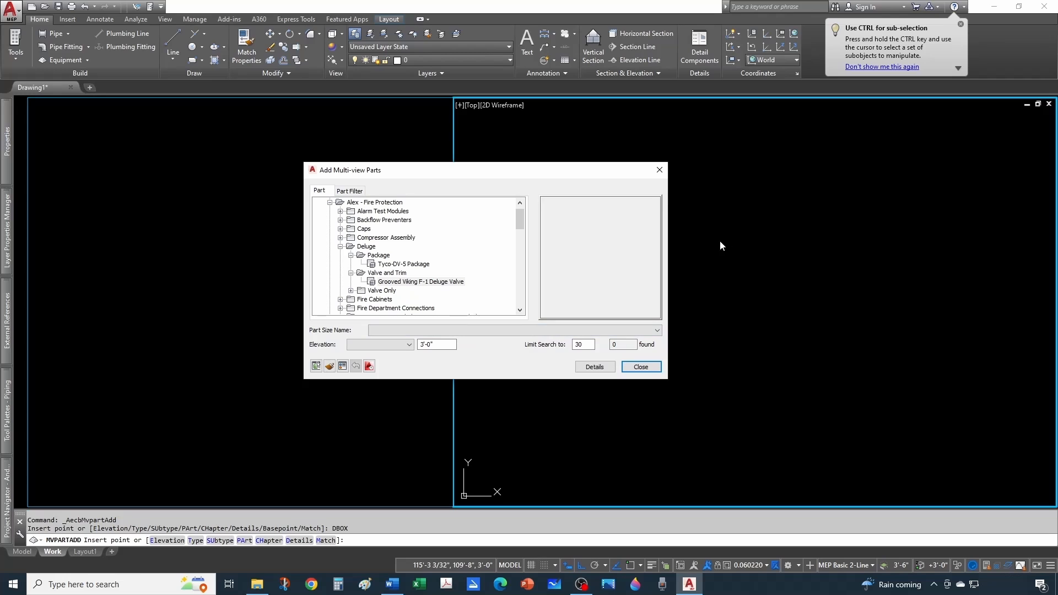
click(340, 246)
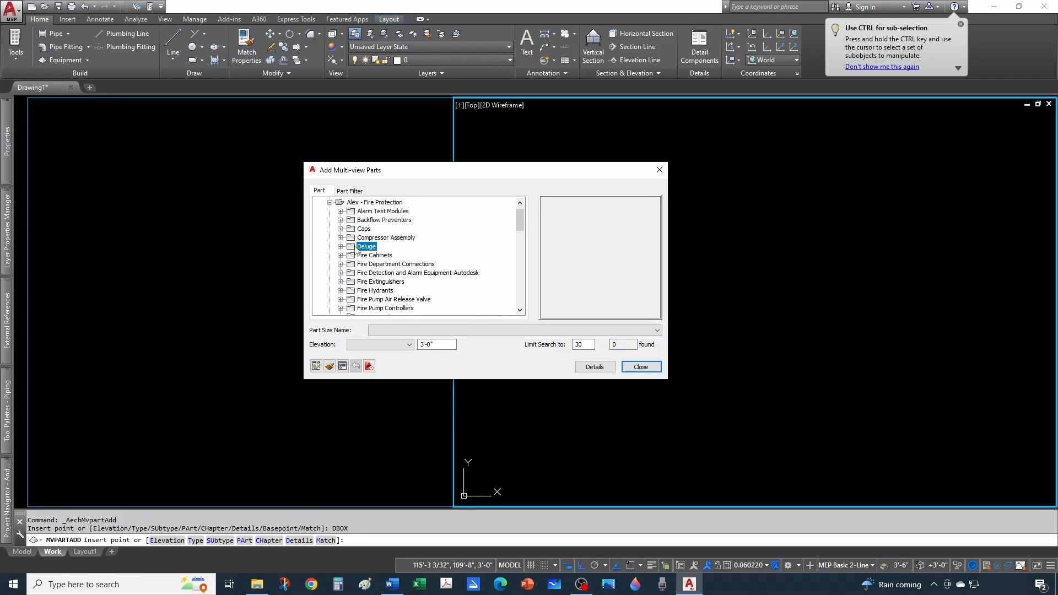
key(Escape)
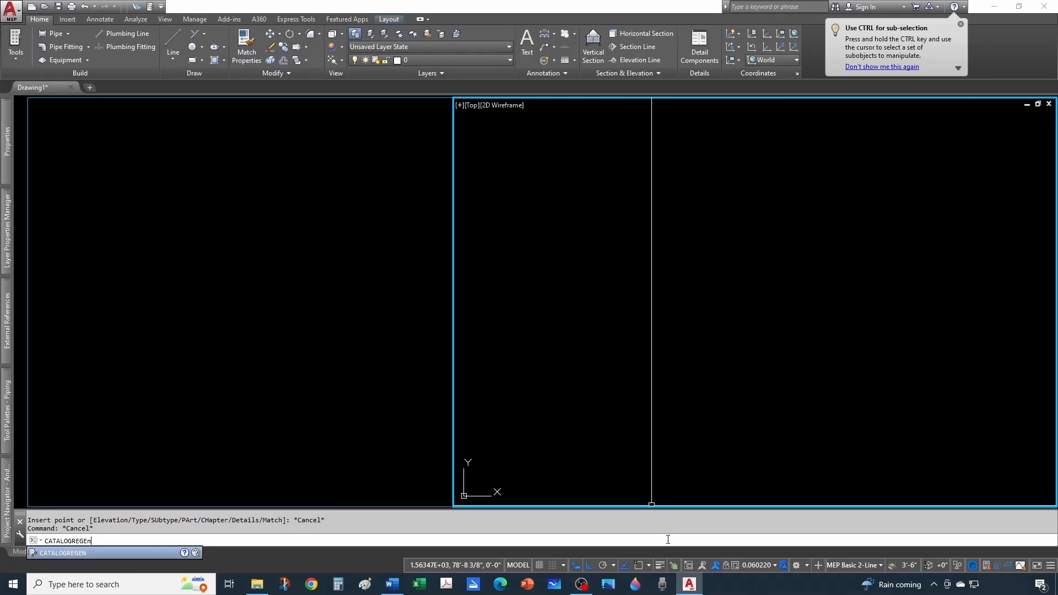
Run CATALOGREGEN for the Mvpart catalog and dismiss the completion report.
key(Return)
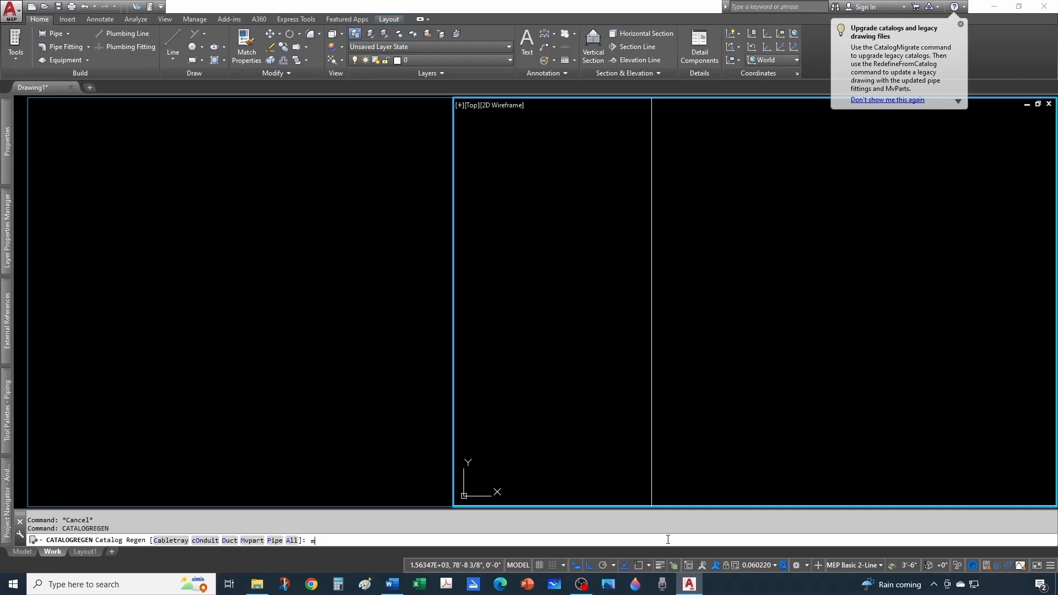
text(m)
key(Return)
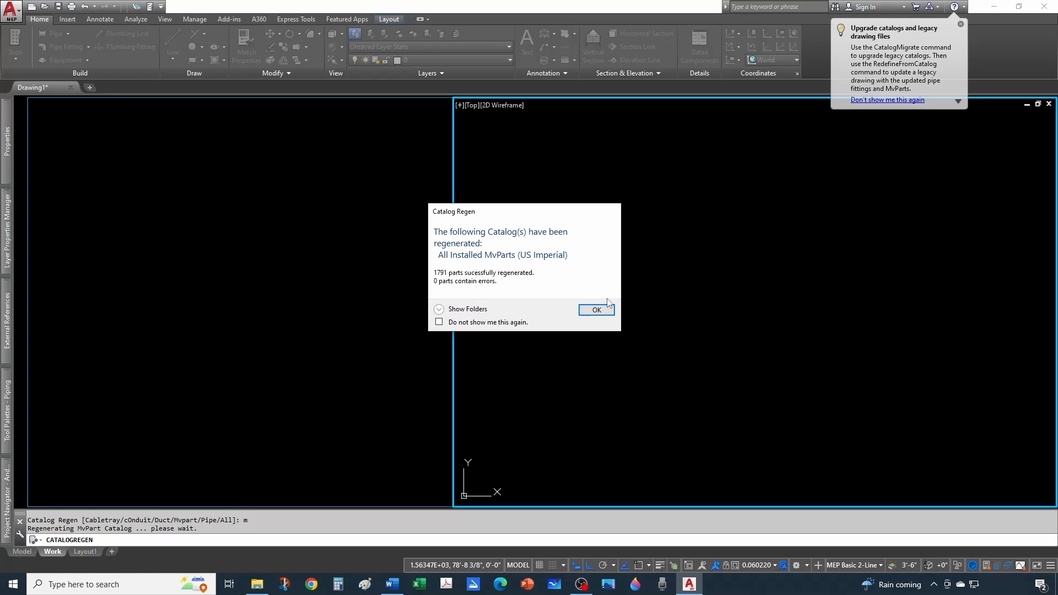
click(593, 311)
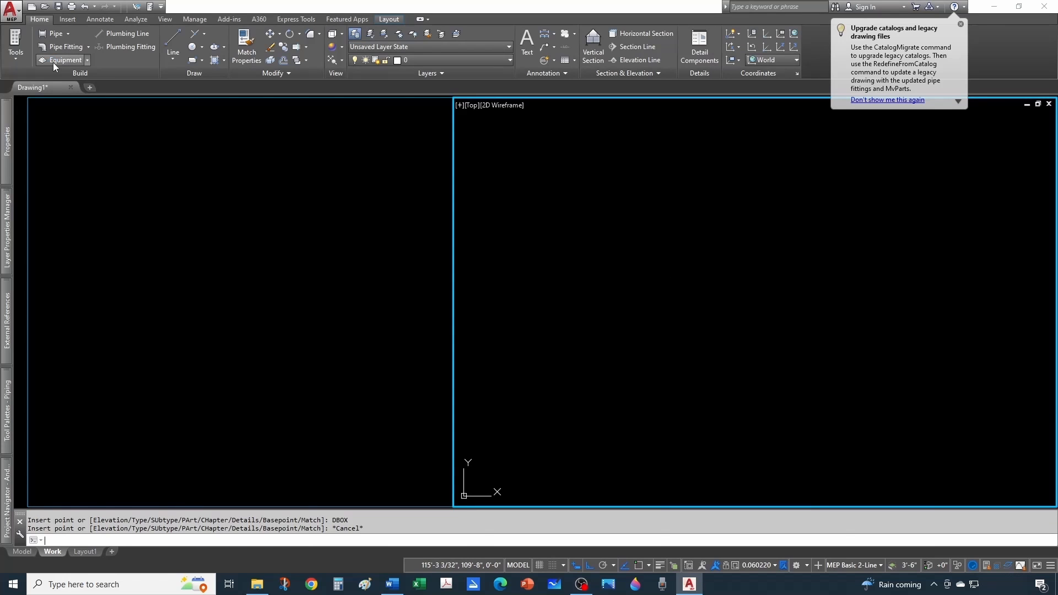
Examine the Package and Valve Only folders under Deluge in the Add Multi-view Parts dialog, then cancel part insertion.
click(53, 60)
click(340, 211)
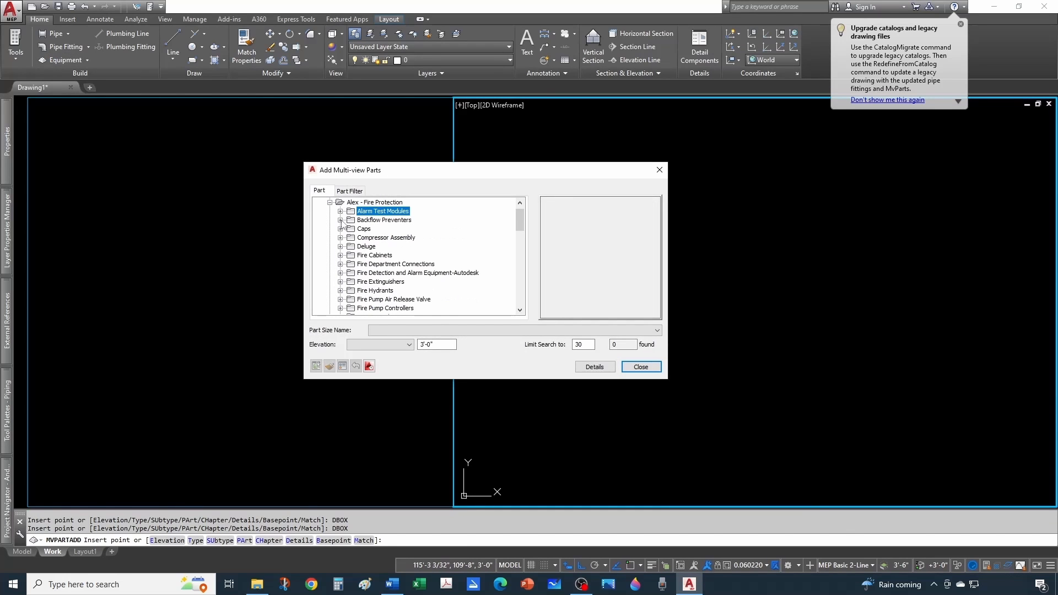
click(340, 246)
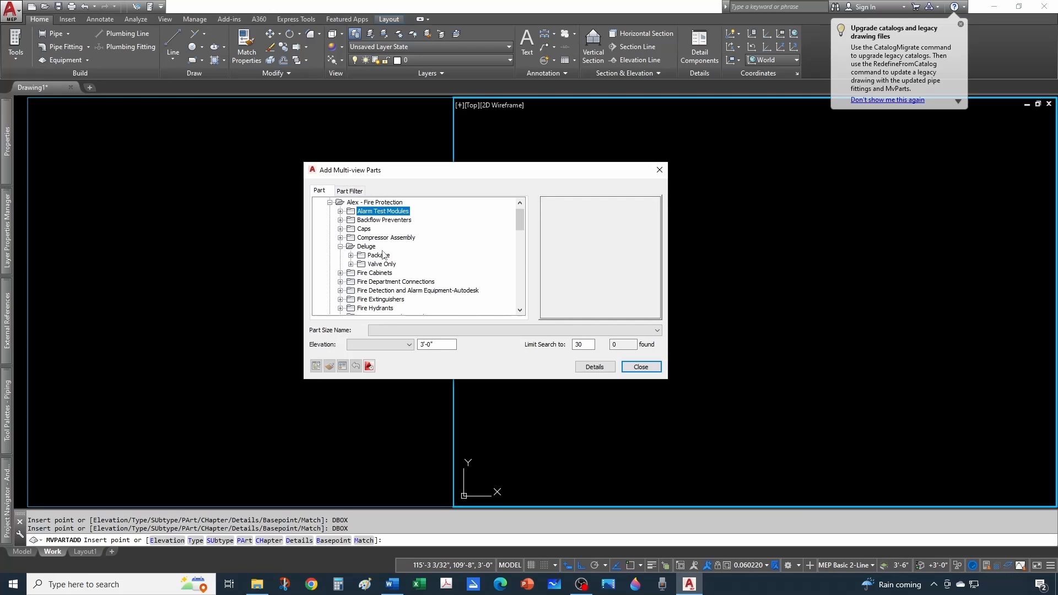
click(350, 255)
click(350, 273)
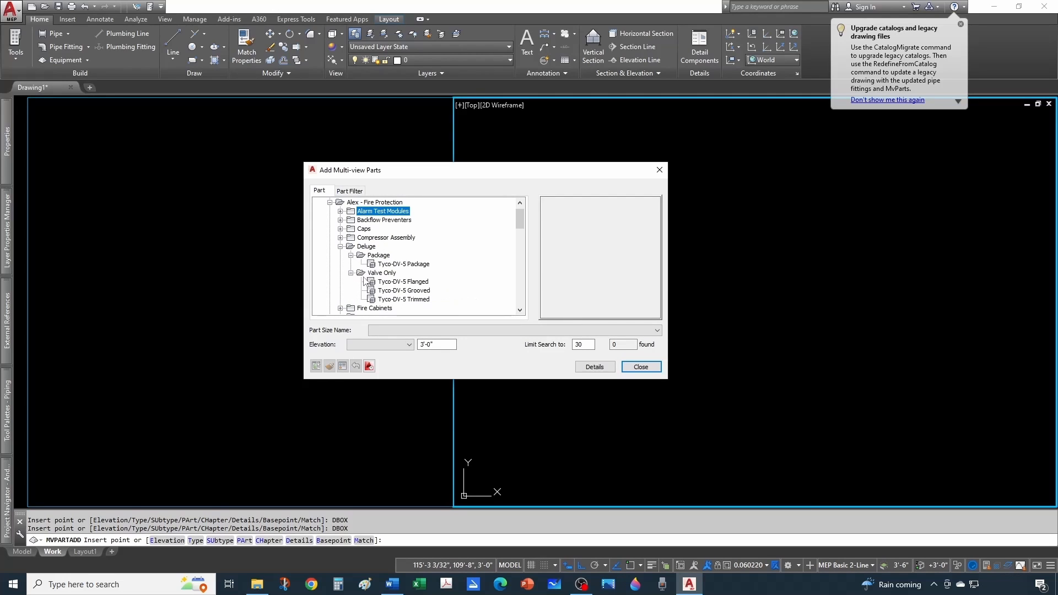
click(350, 273)
click(351, 255)
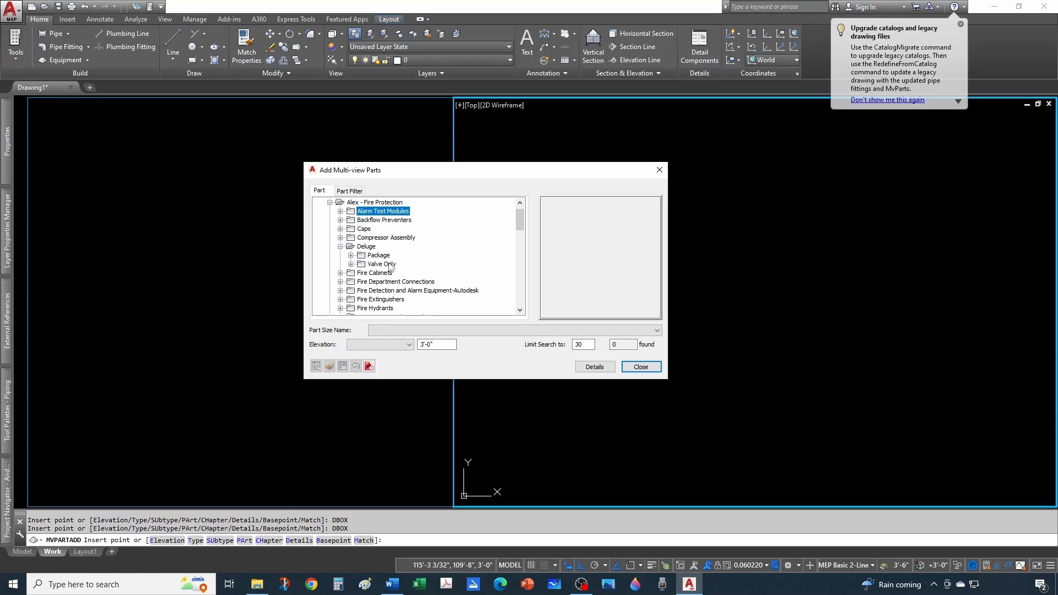
key(Escape)
key(Escape)
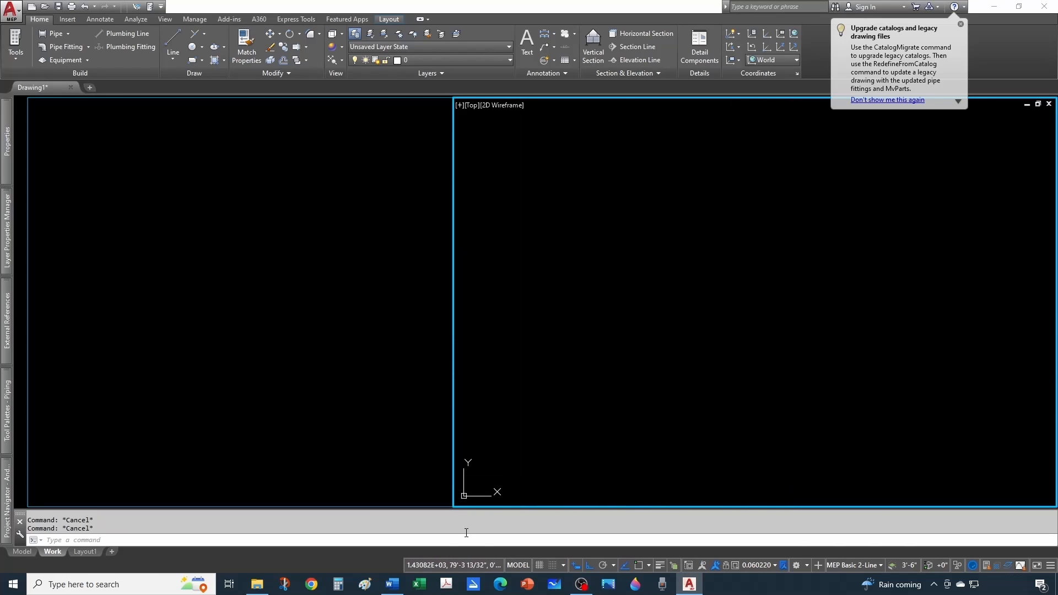
Switch to Chrome, search Google for "viking f-1 deluge with trim" and show the image results.
click(312, 585)
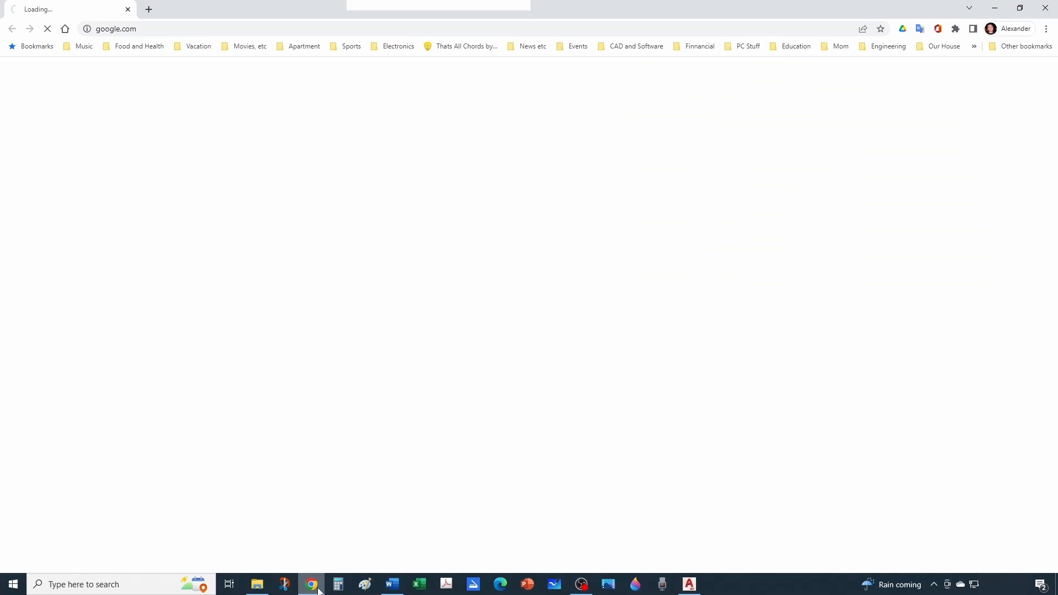
click(403, 274)
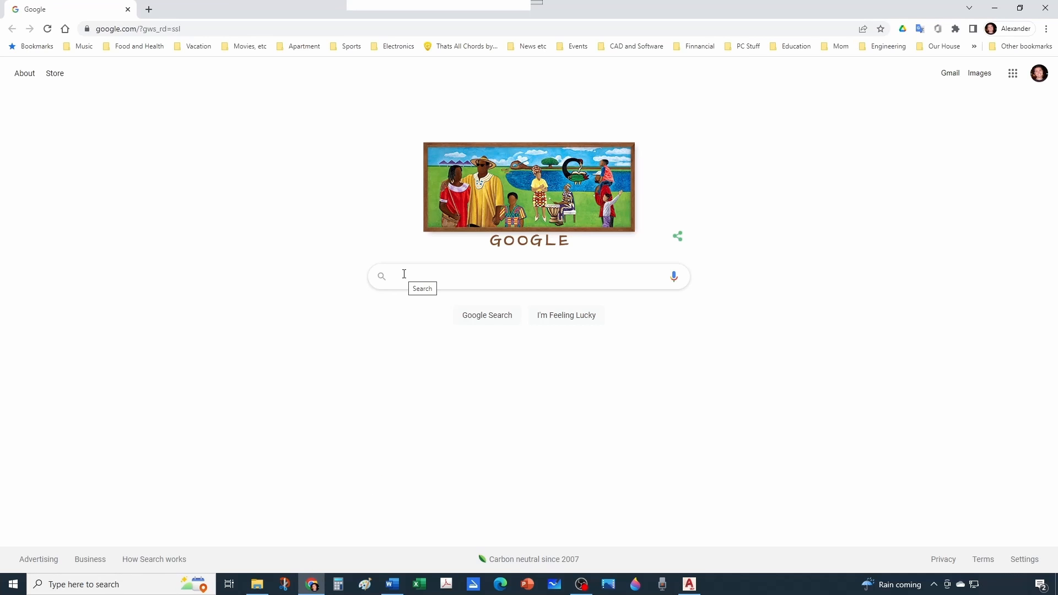
text(viking )
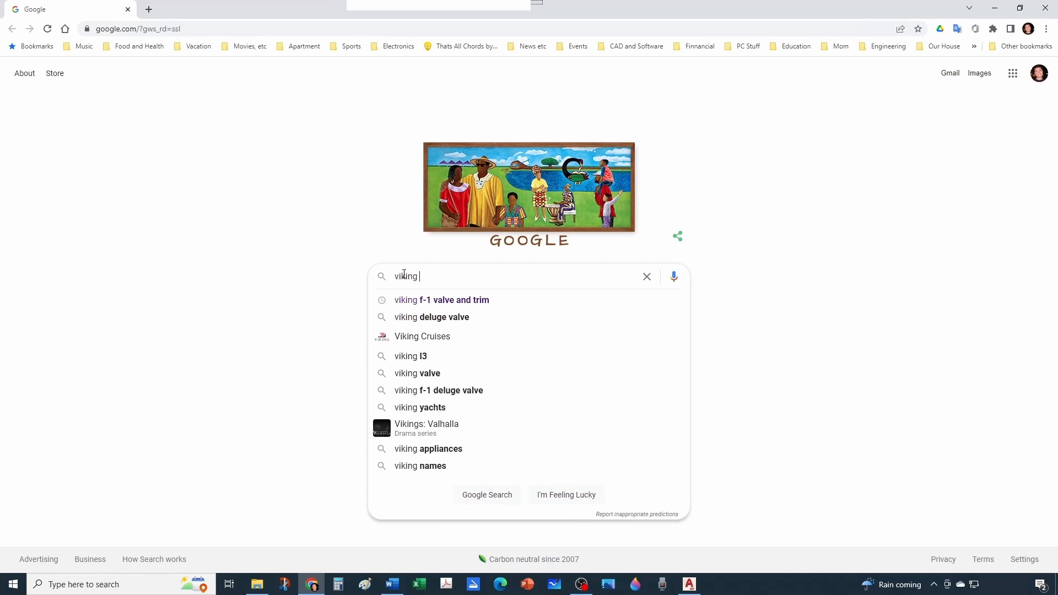
text(f-1 del)
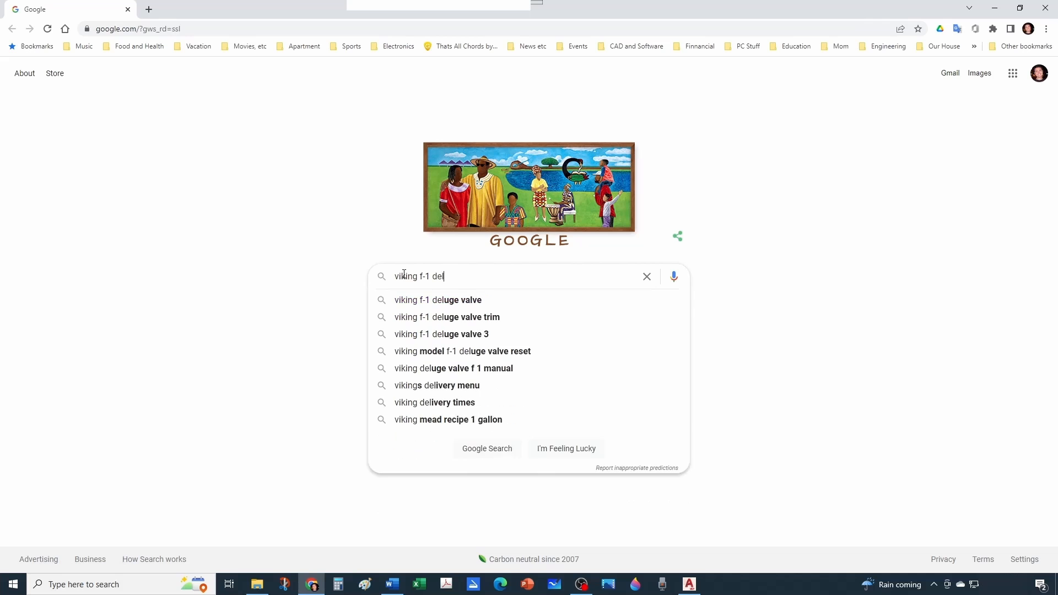
text(uge with trim)
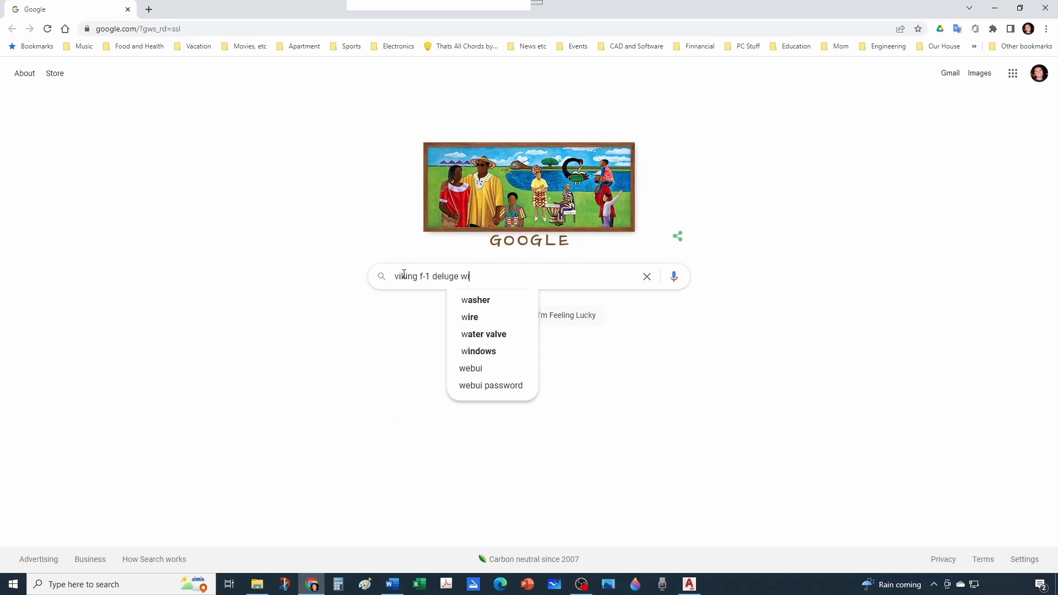
key(Return)
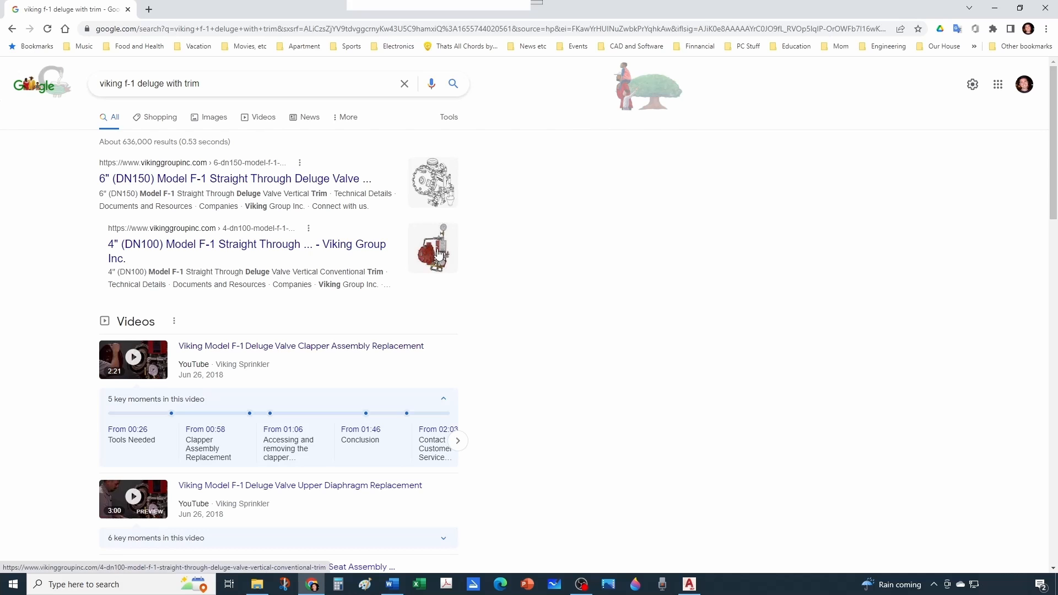
click(202, 121)
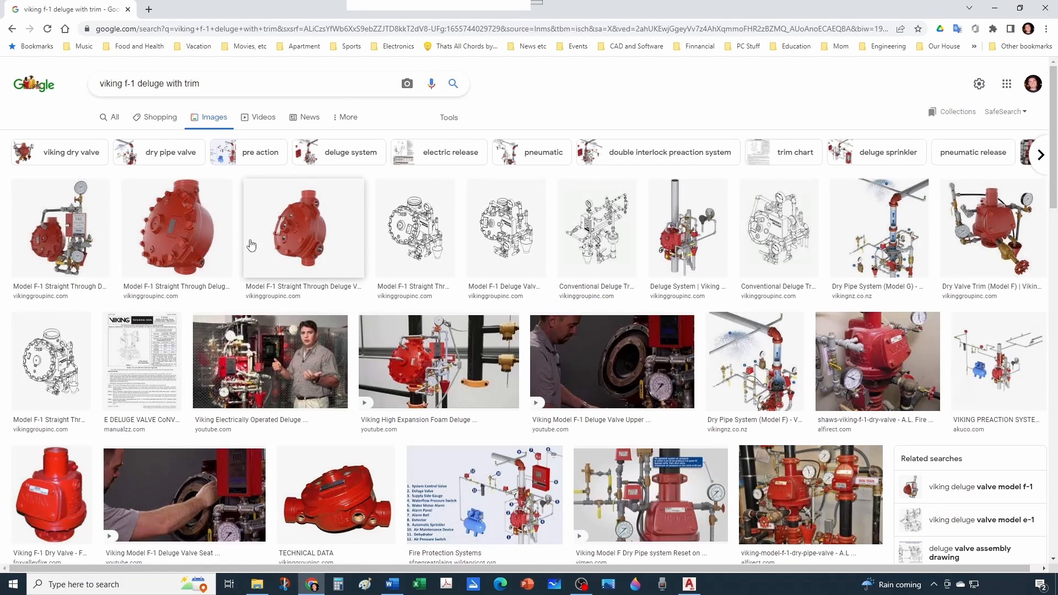
Save the first image result, the red Model F-1 valve with trim, to Downloads as a JPG named Deluge F-1.
right_click(71, 230)
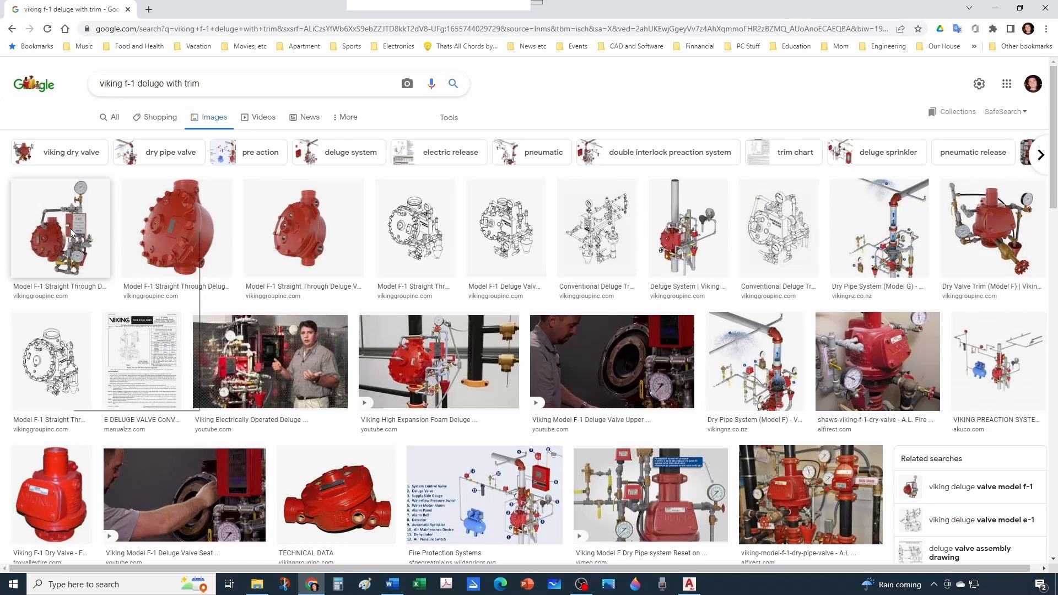
click(120, 346)
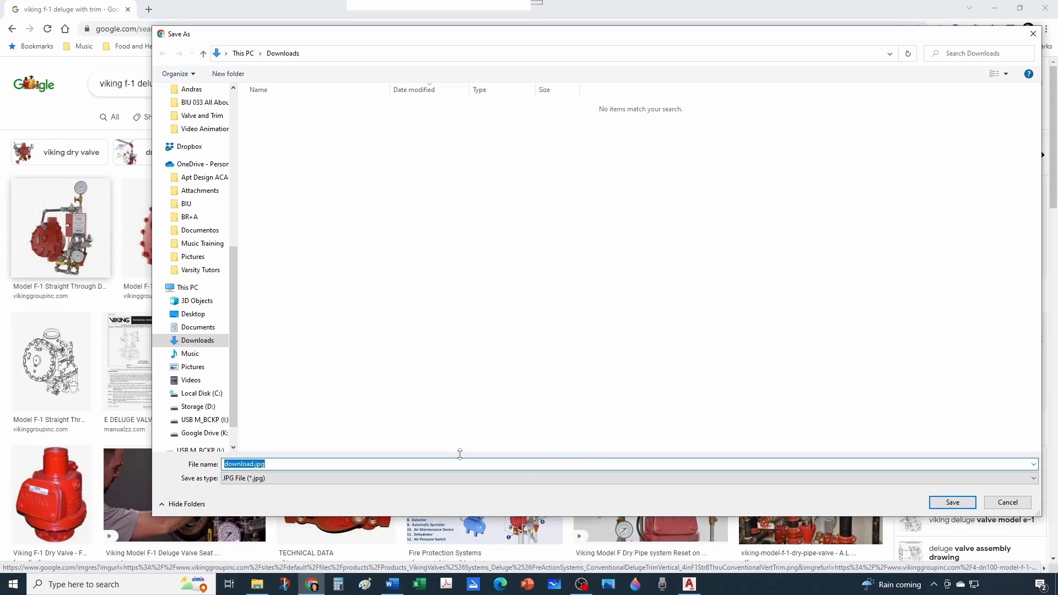
click(463, 478)
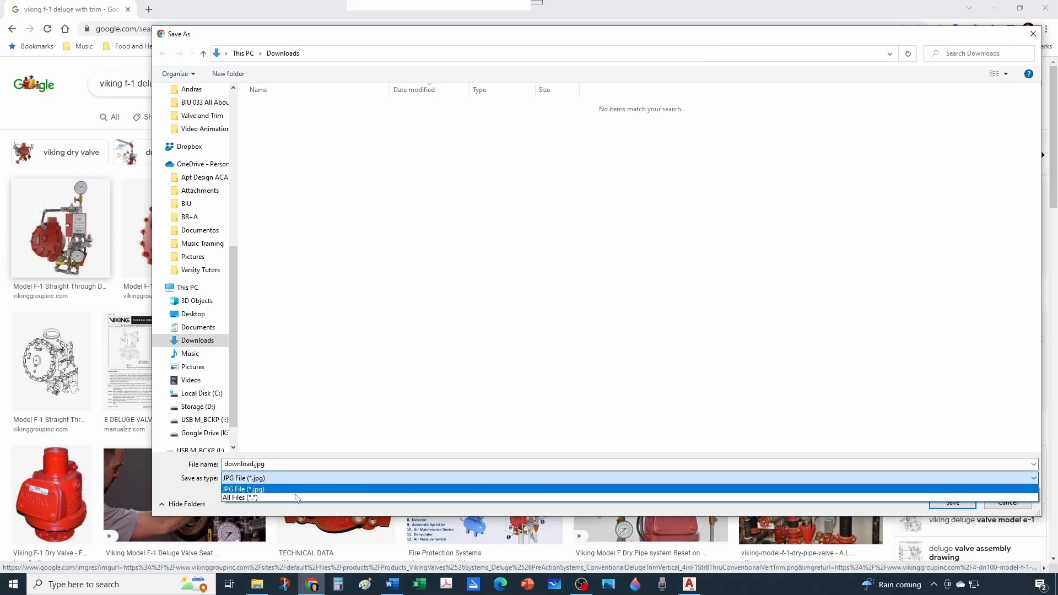
click(330, 437)
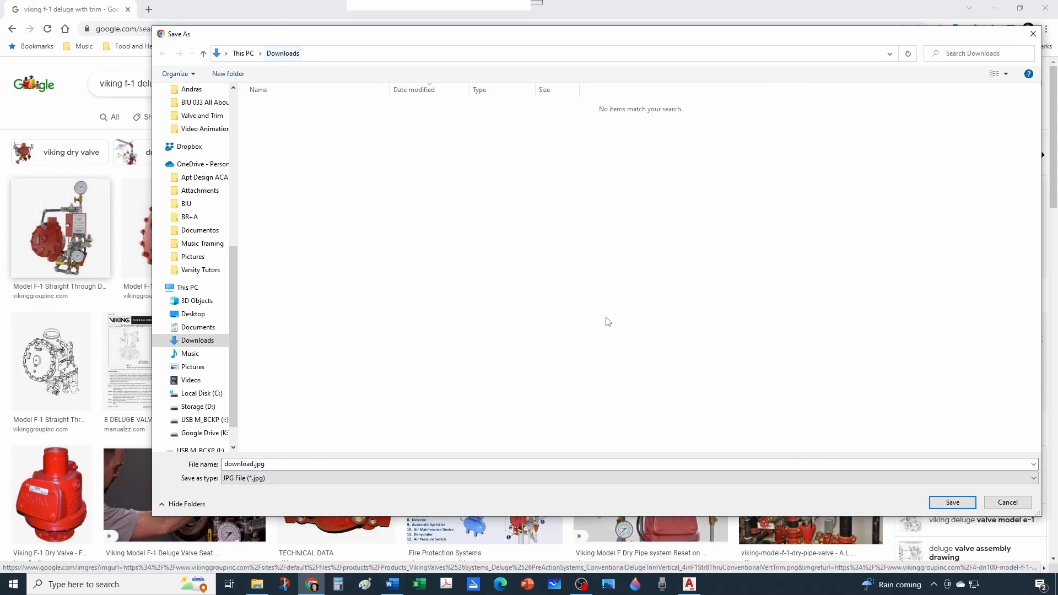
click(573, 461)
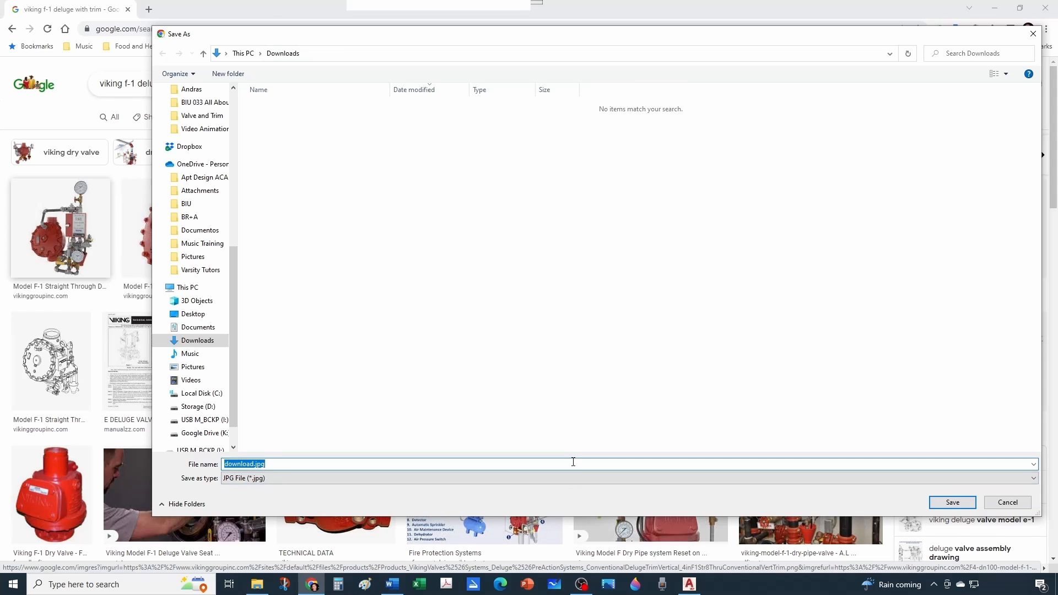
text(Deluge F-1)
key(Return)
Open Deluge F-1.jpg from the Downloads folder in Paint.
mouse_move(257, 584)
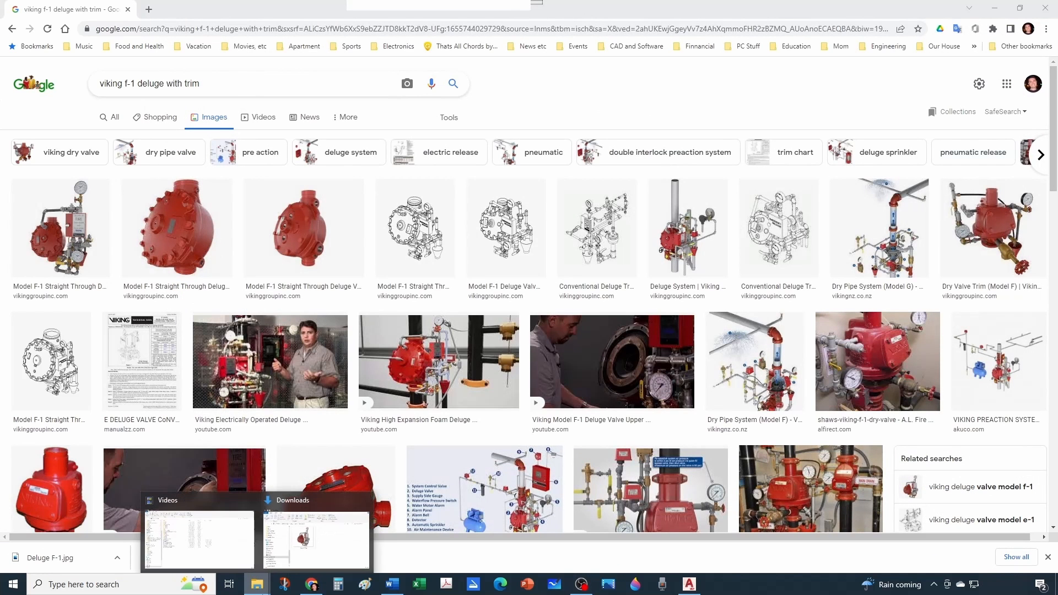
click(330, 557)
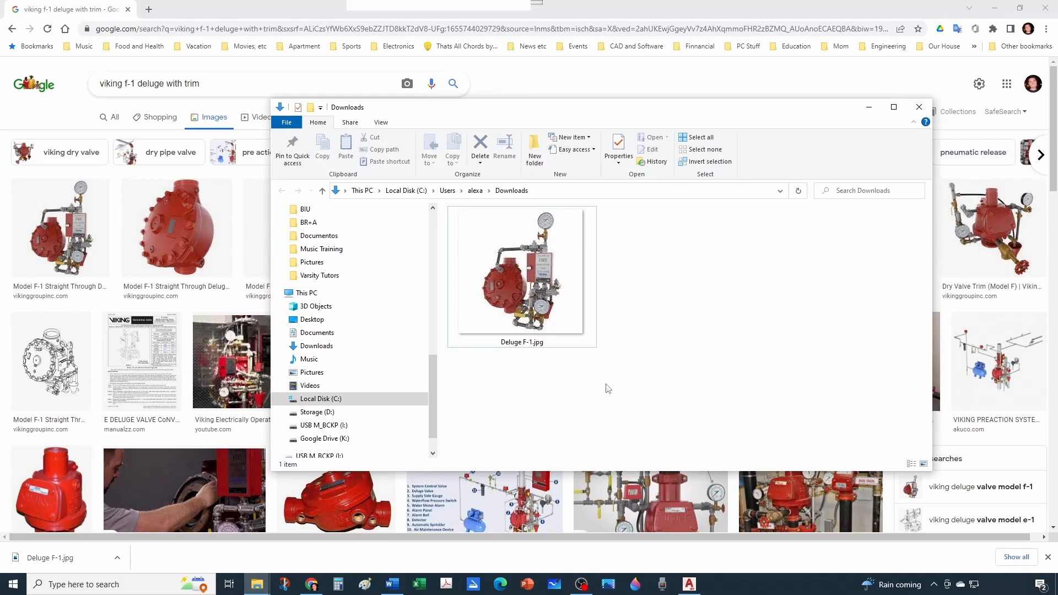
right_click(526, 278)
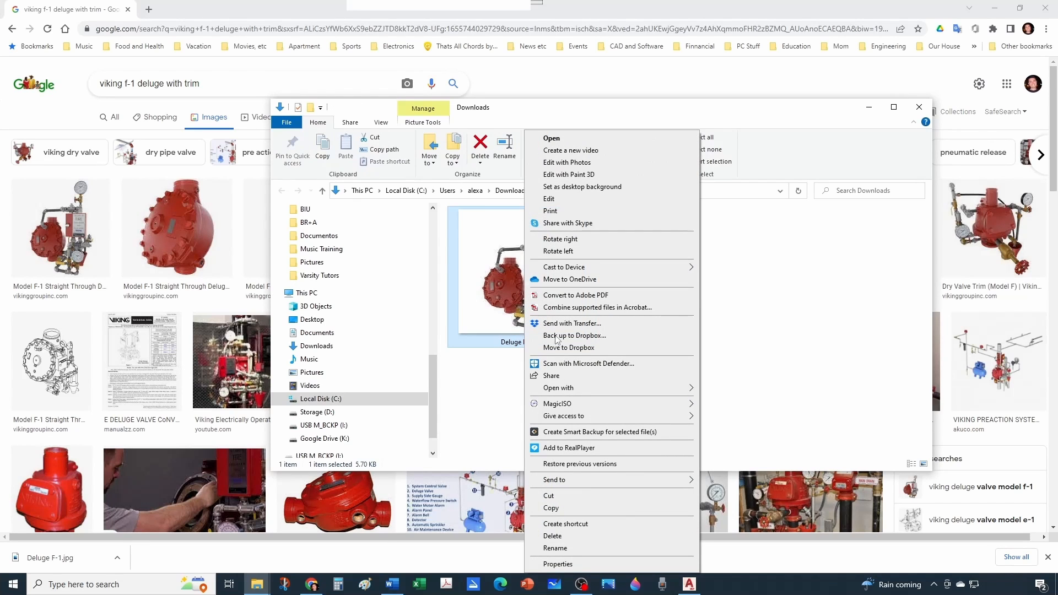
mouse_move(570, 389)
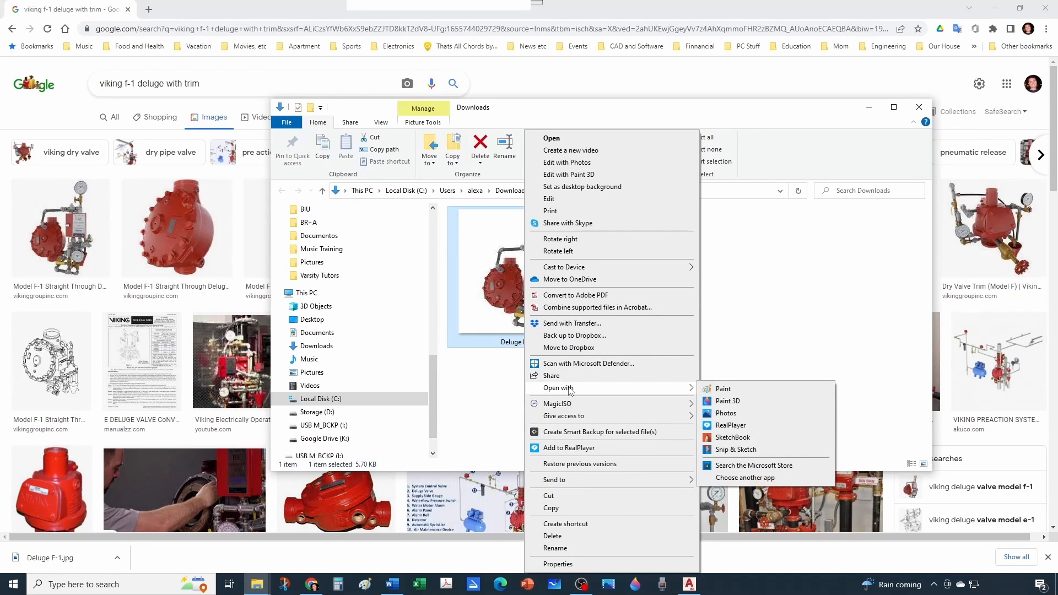
click(748, 392)
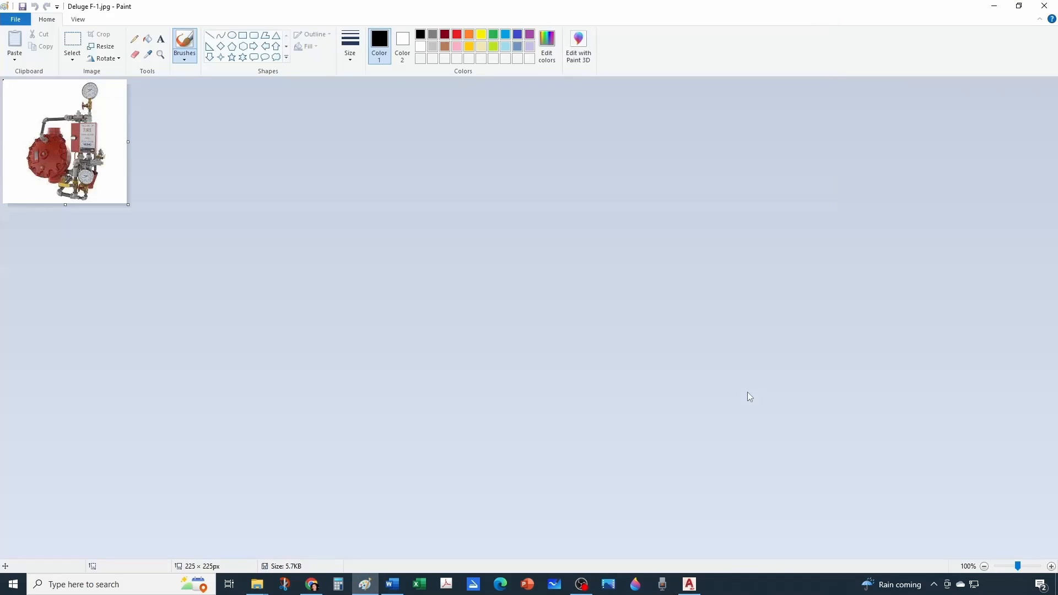
Save the valve image to Downloads as the 24-bit bitmap Deluge F-1.bmp, and close Paint and the Downloads window.
click(16, 20)
mouse_move(40, 121)
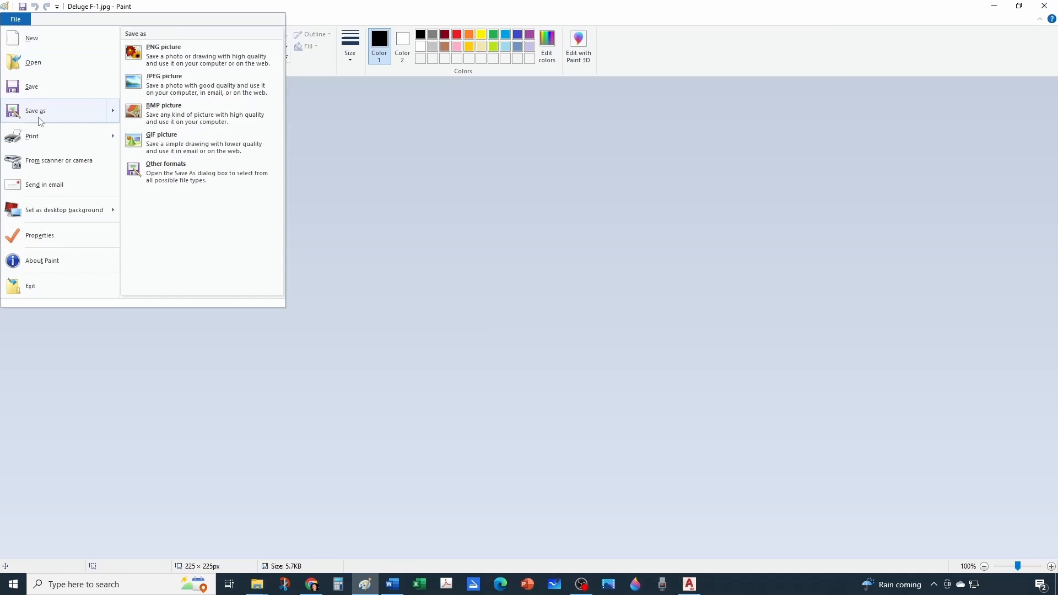
click(160, 113)
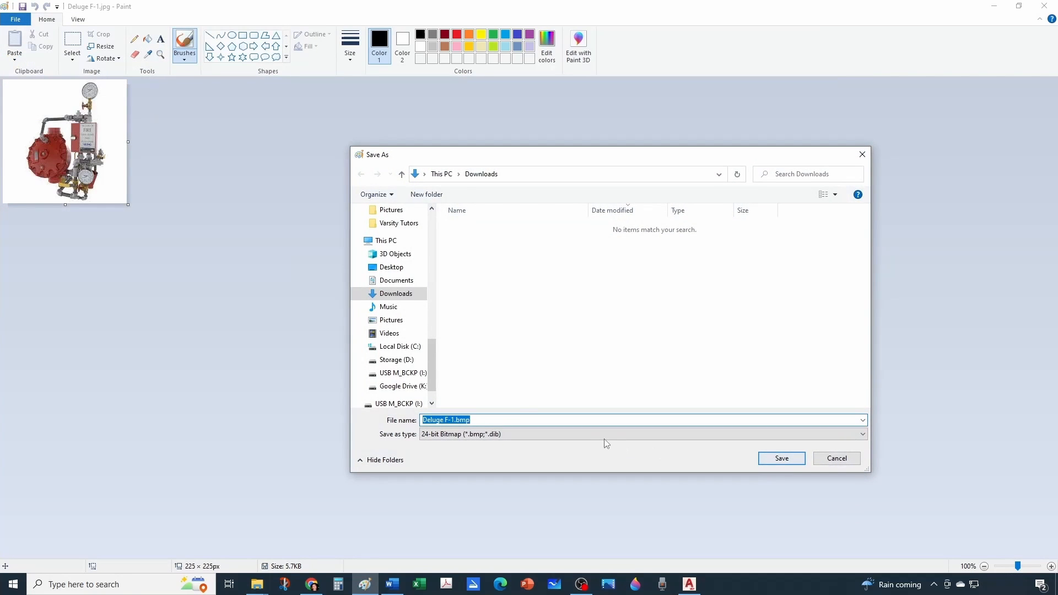
click(797, 462)
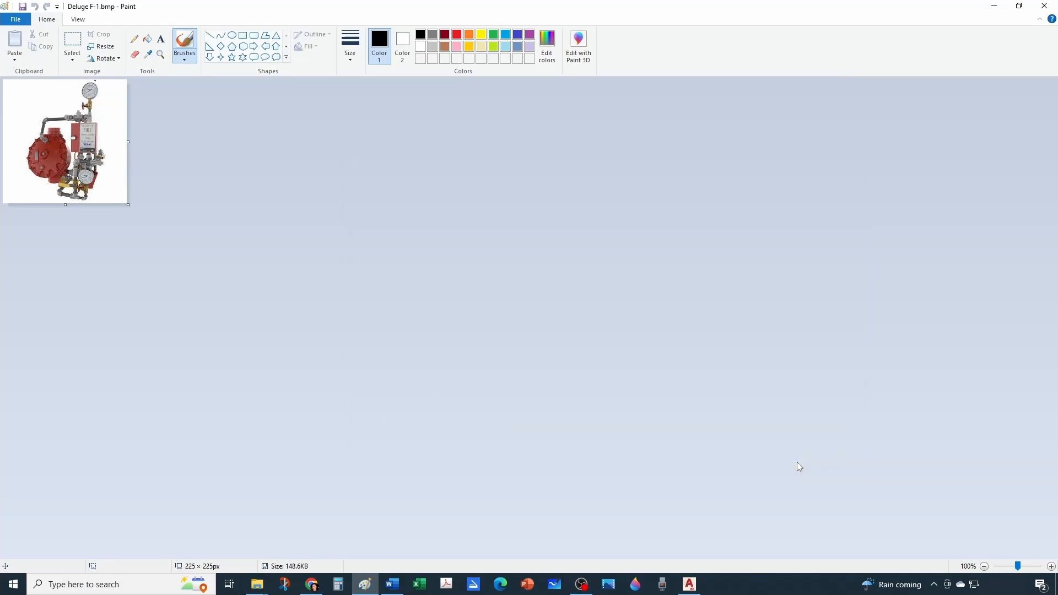
click(1043, 7)
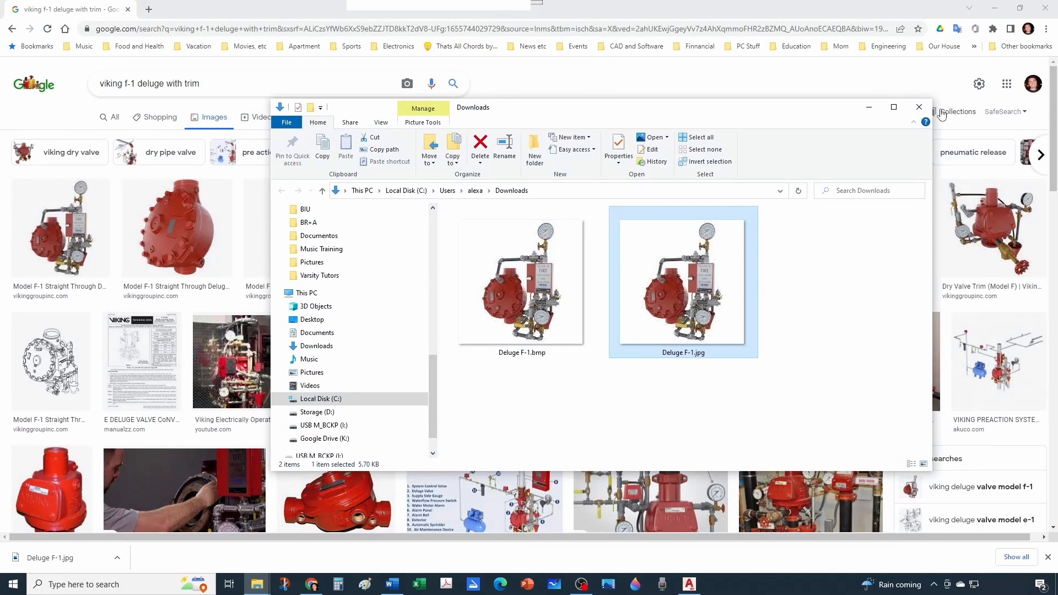
click(919, 107)
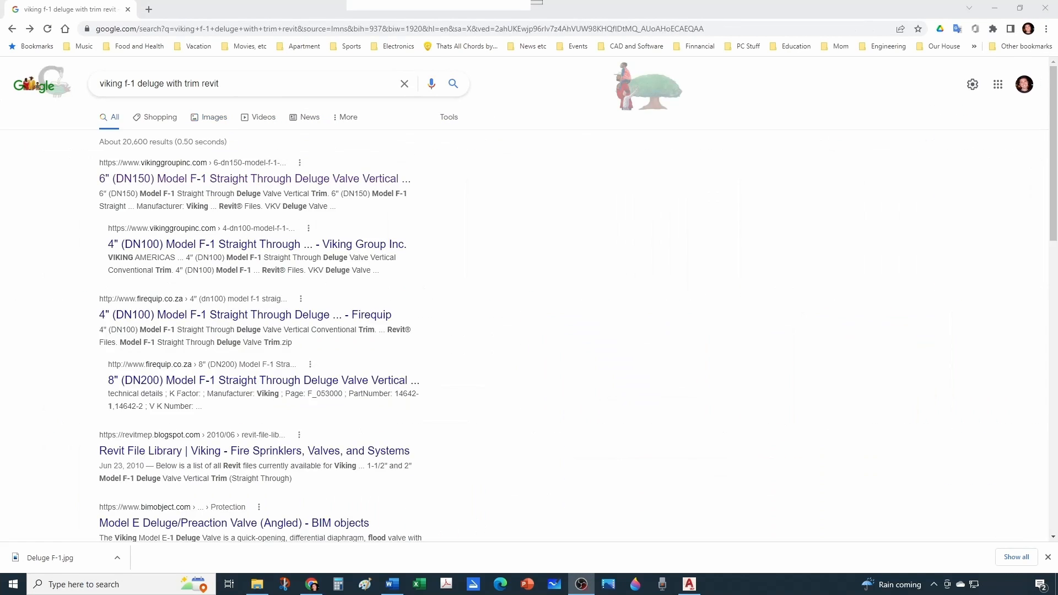
Open Viking's 6" (DN150) Model F-1 deluge valve vertical trim page and download the VKV Deluge Valve Model F Revit file.
click(921, 411)
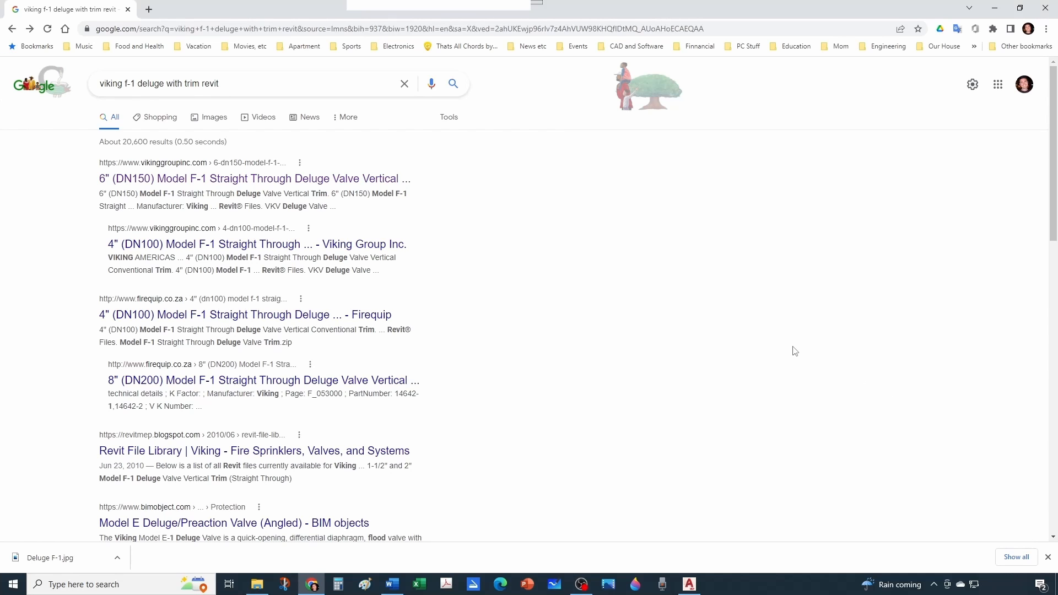
click(146, 179)
scroll(451, 233, down, 1)
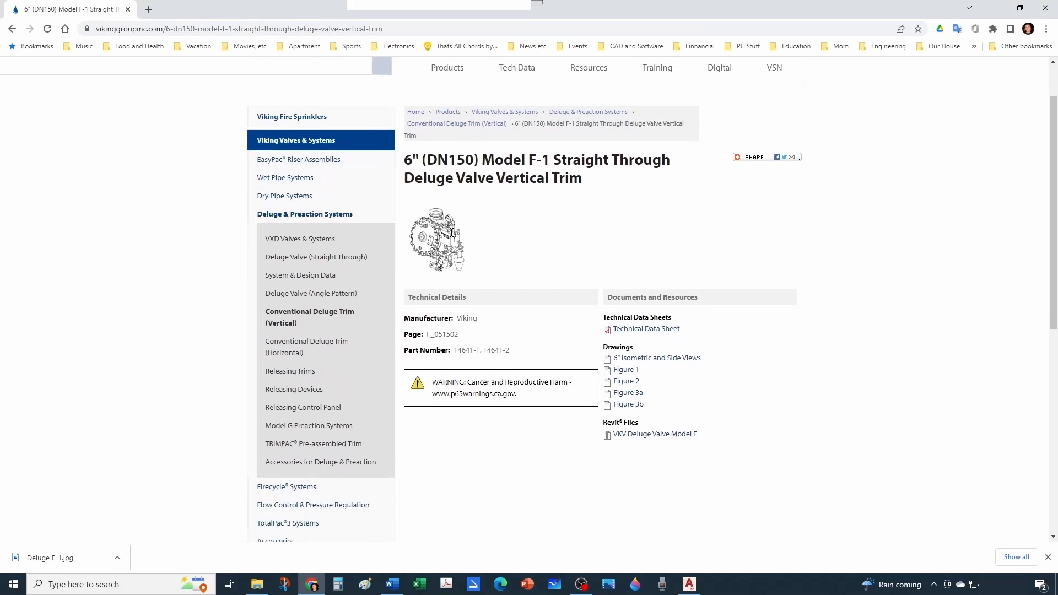
scroll(451, 233, down, 1)
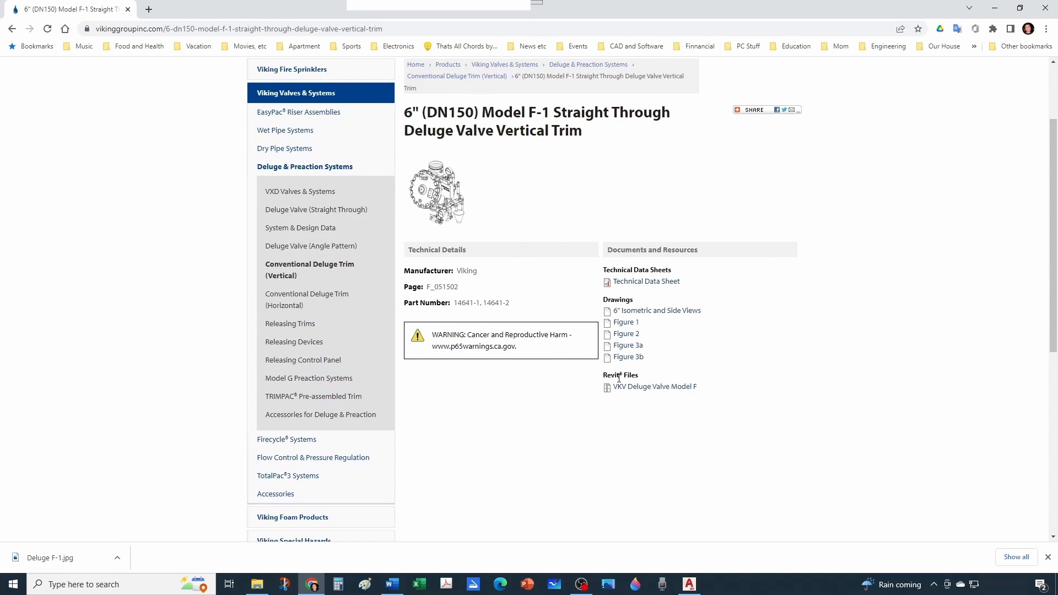
click(640, 389)
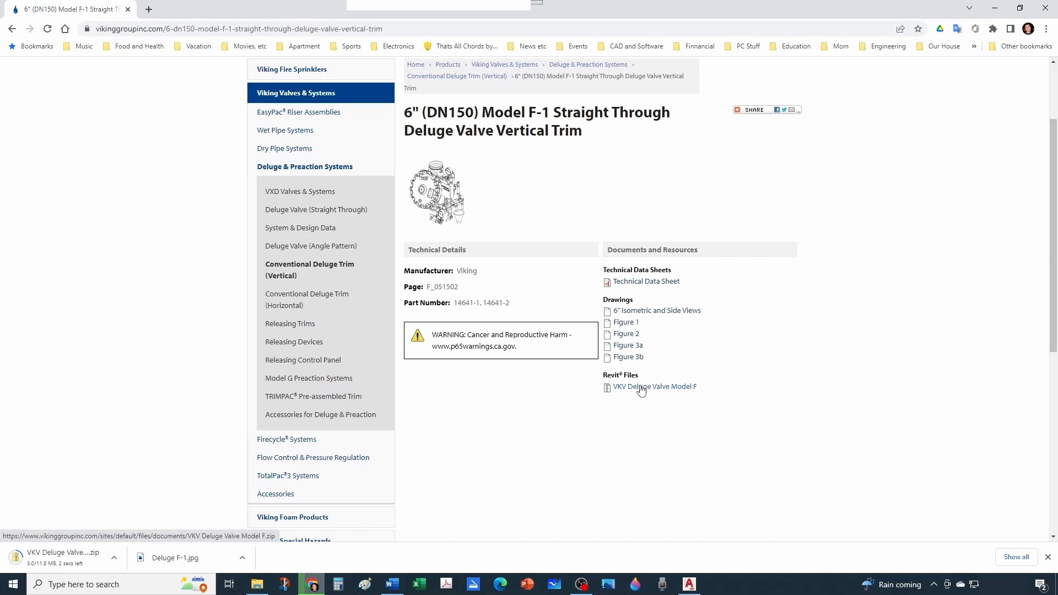
Extract VKV Deluge Valve Model F.zip into its own folder within Downloads.
key(alt+Tab)
right_click(836, 311)
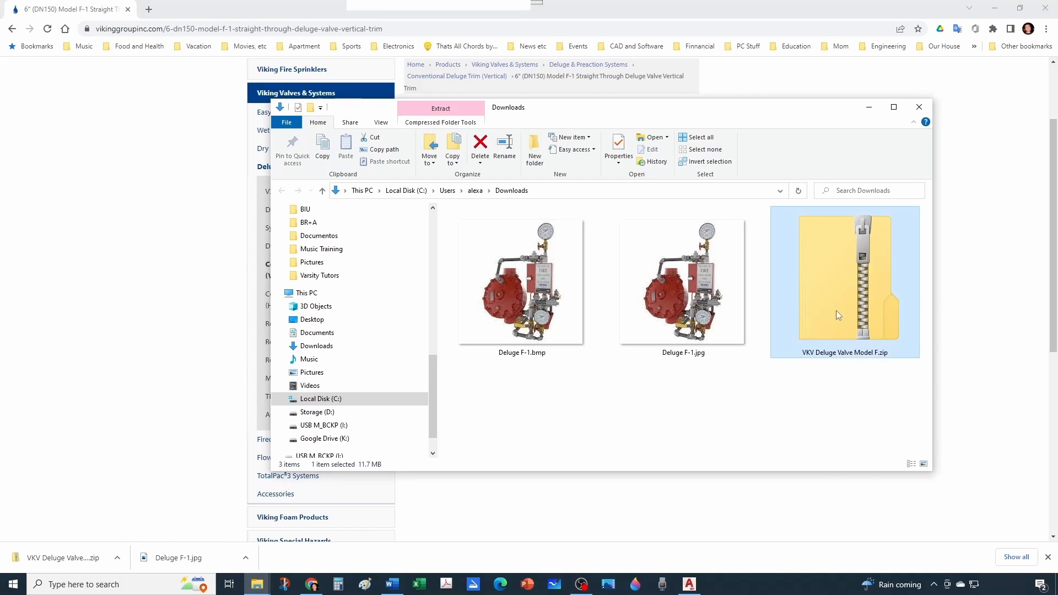
click(871, 308)
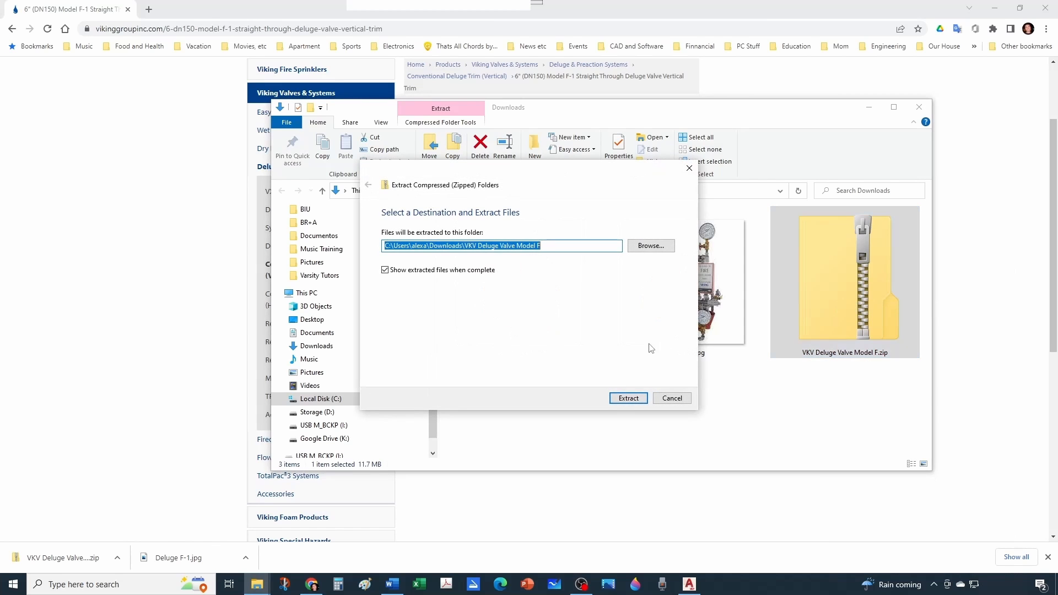
click(622, 397)
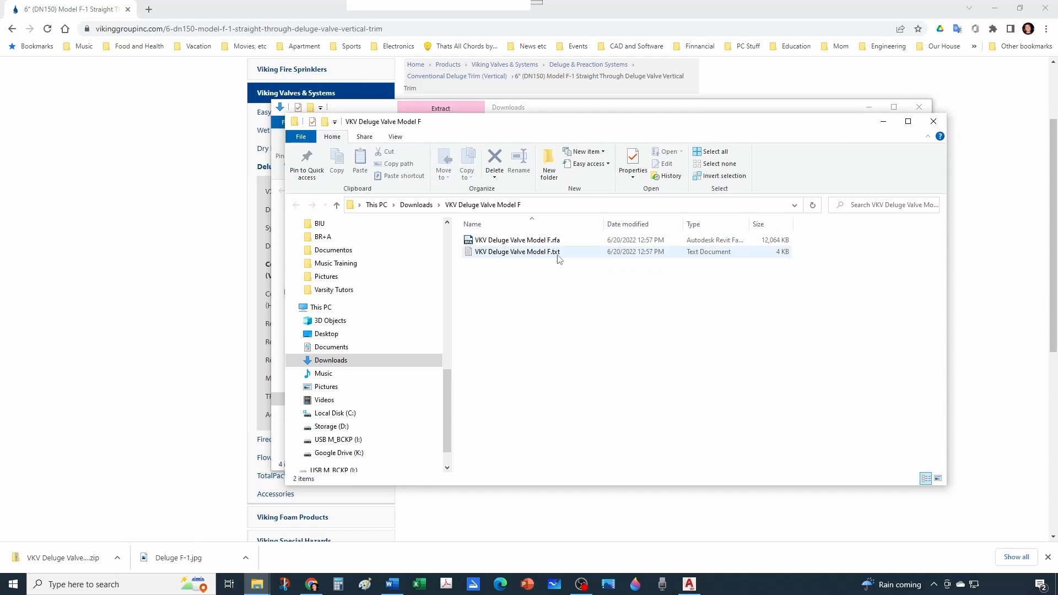
Review the valve sizes, connection types and trim options in VKV Deluge Valve Model F.txt and close the file.
click(521, 252)
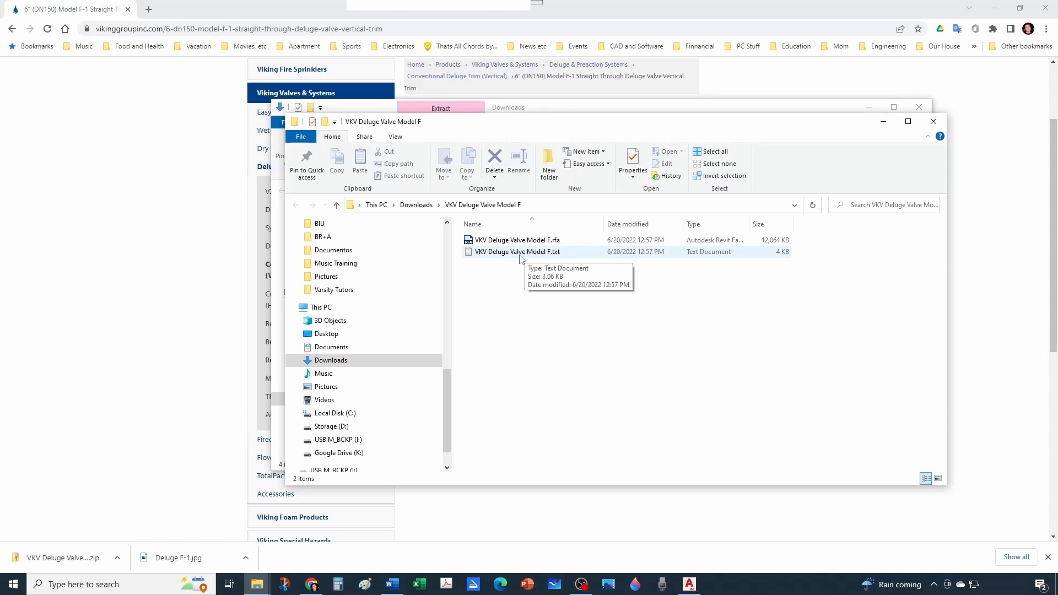
double_click(520, 252)
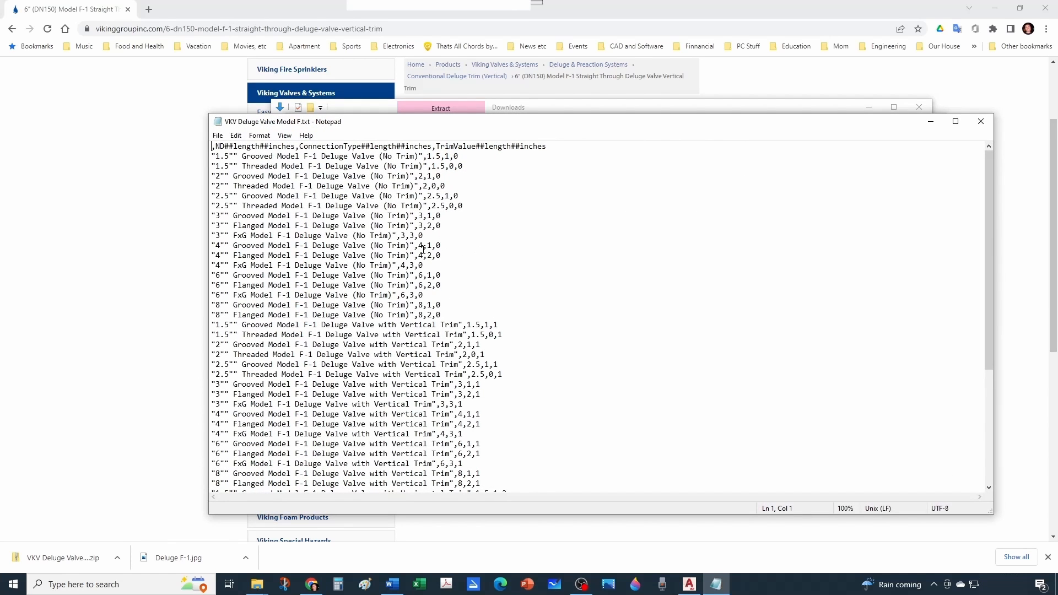
scroll(225, 231, down, 3)
scroll(249, 326, up, 3)
scroll(261, 228, down, 4)
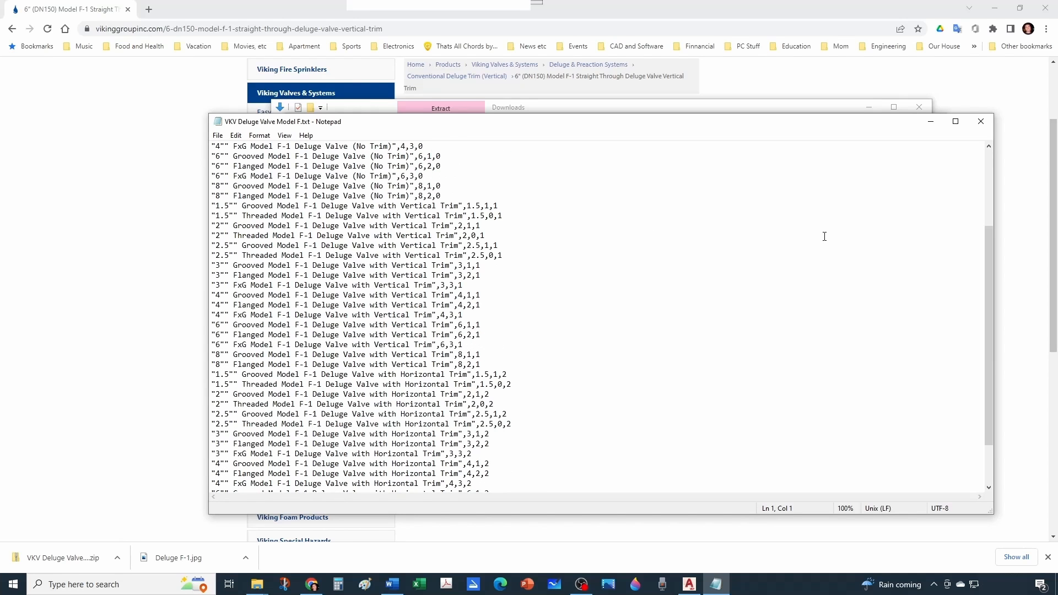
click(980, 121)
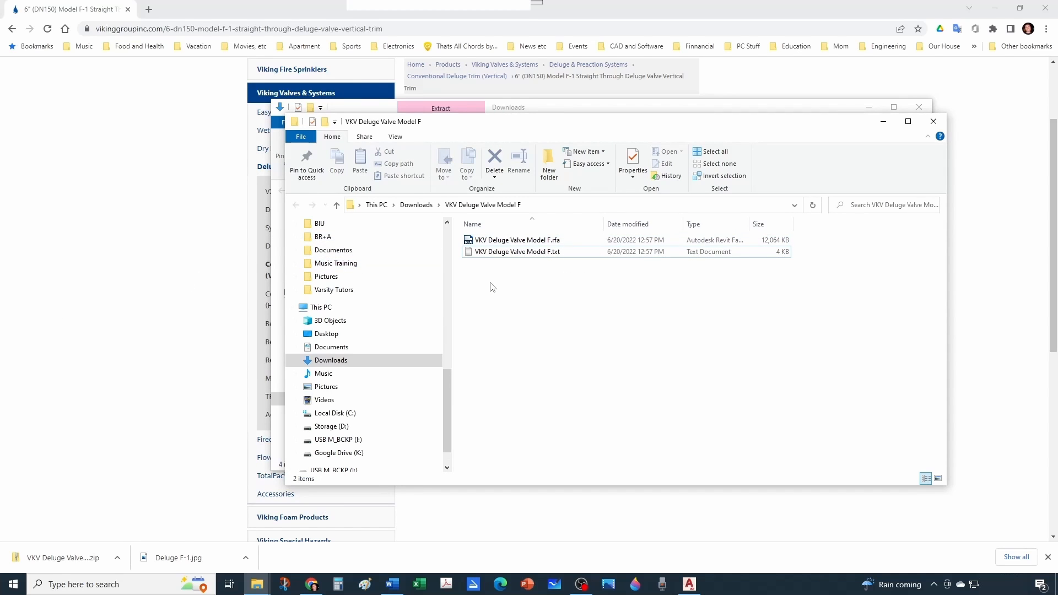
click(502, 256)
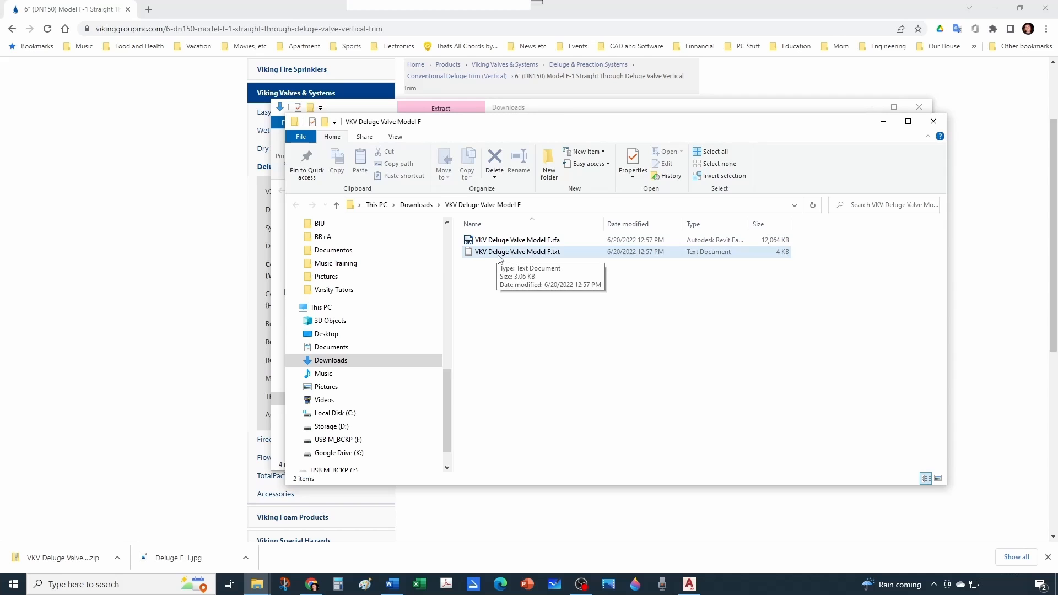
click(533, 300)
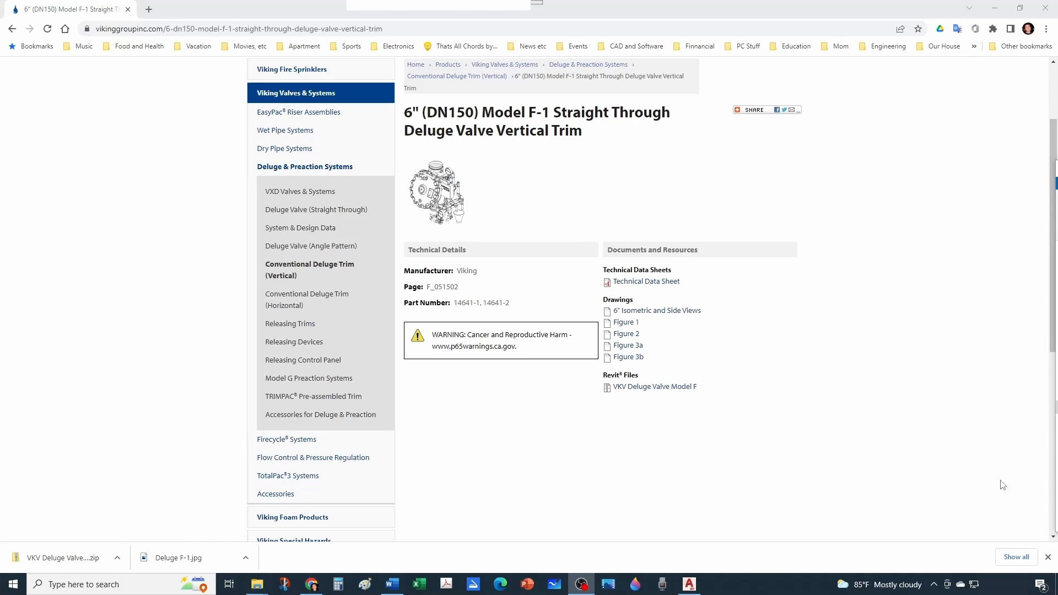
Switch to Revit and create a new project from the Mechanical Template.
click(918, 472)
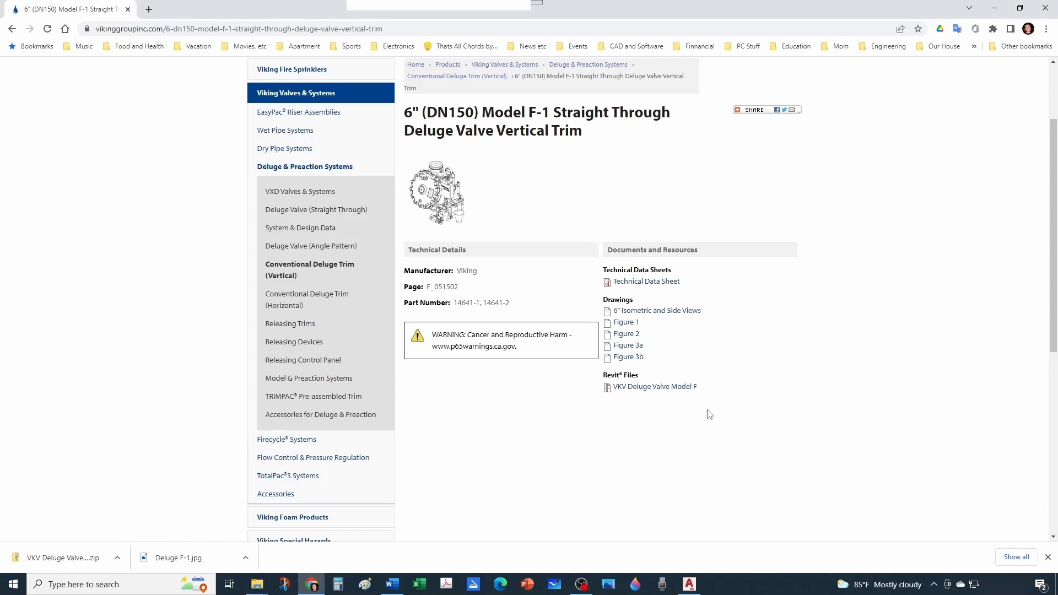
click(627, 284)
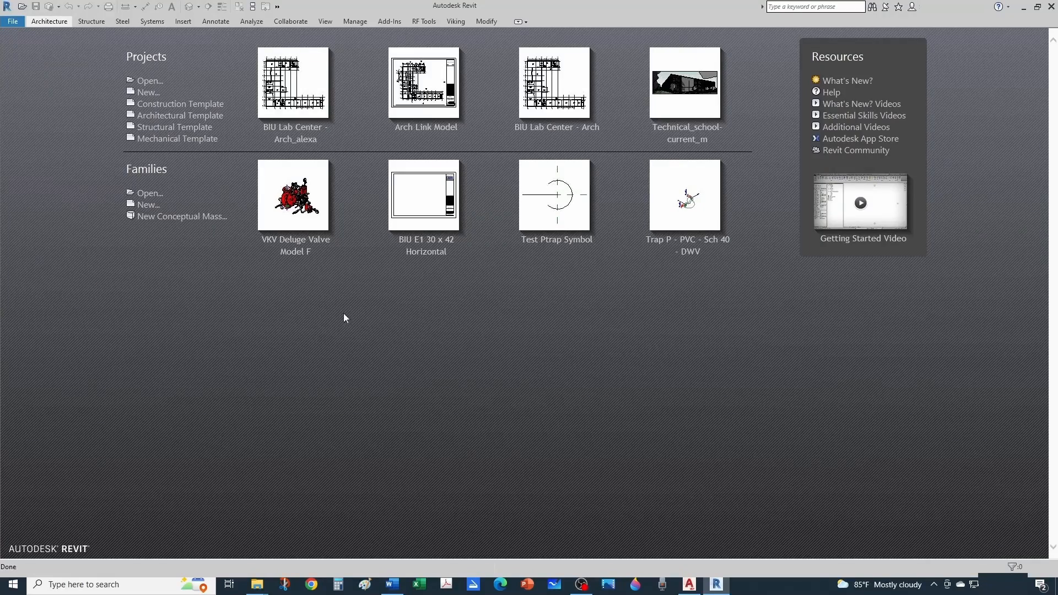
click(12, 22)
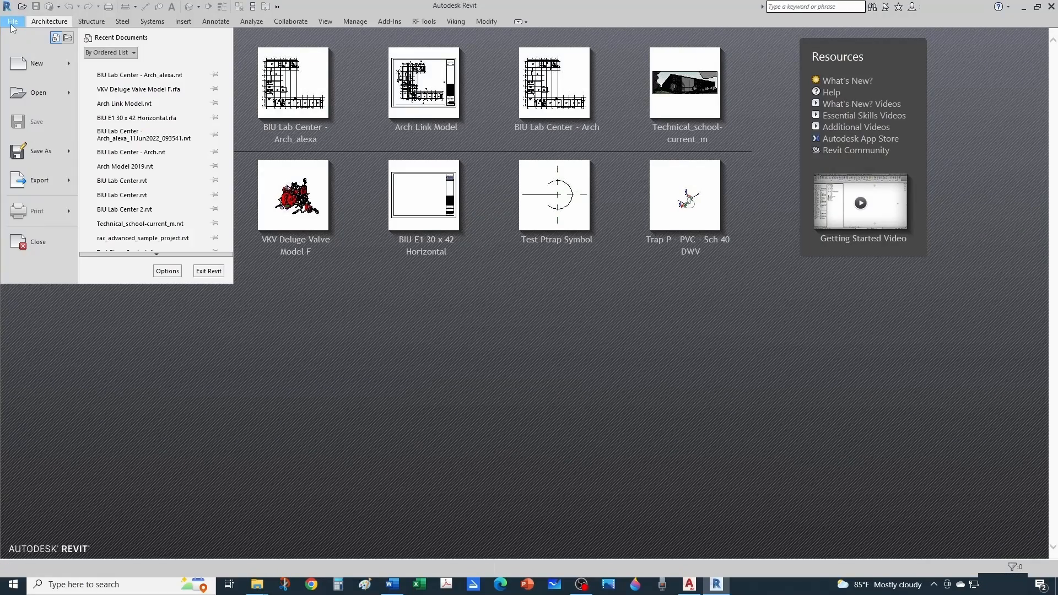
mouse_move(34, 69)
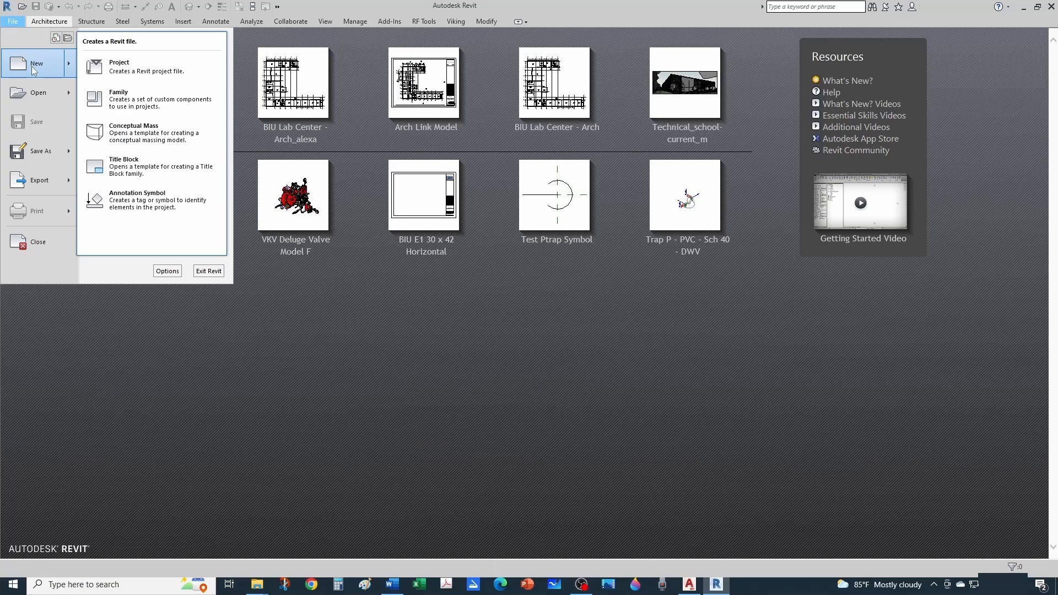
click(119, 67)
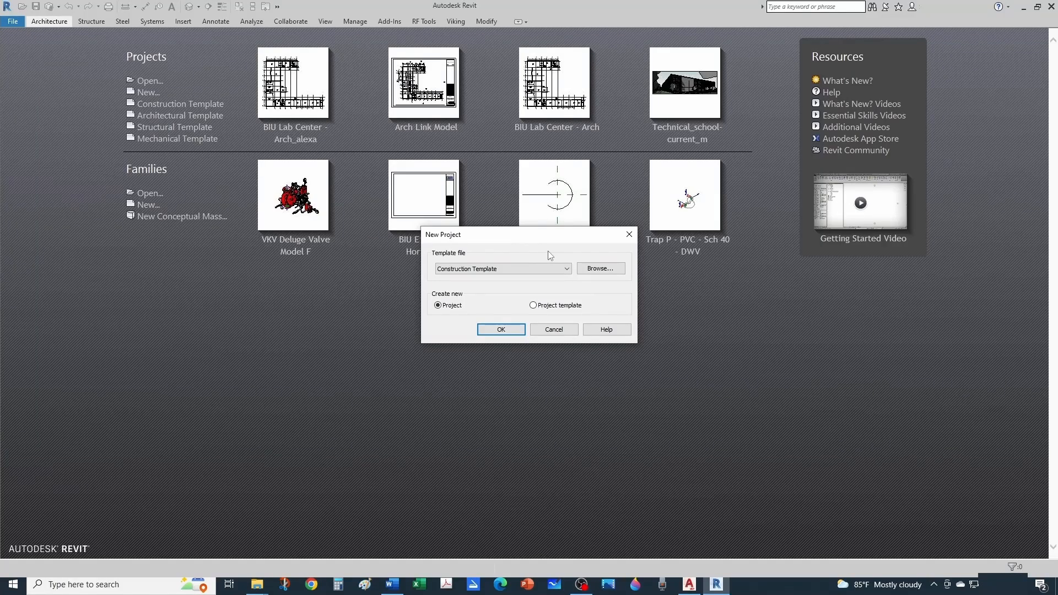
click(563, 270)
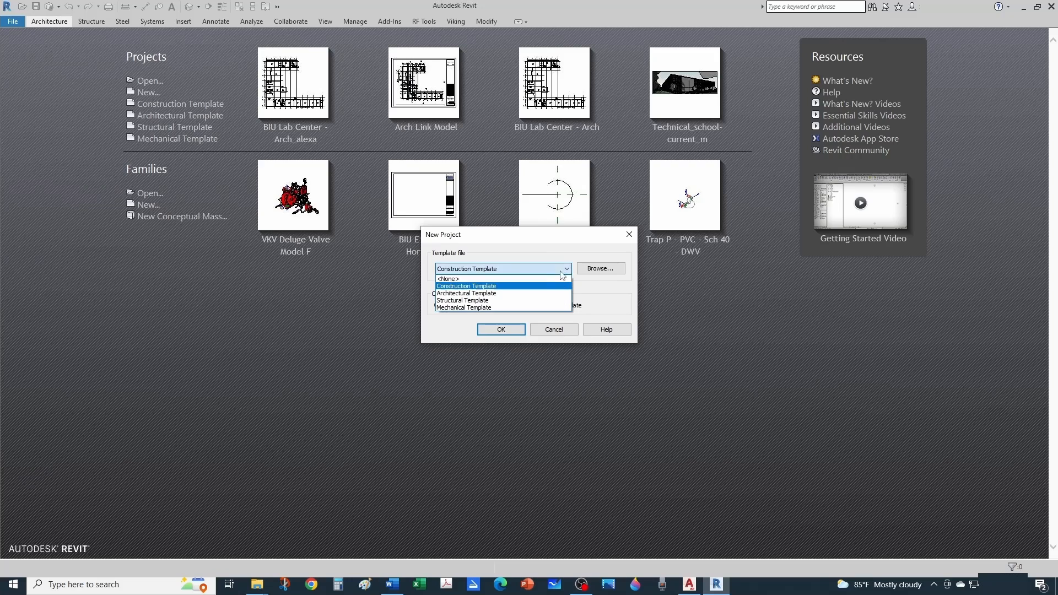
click(455, 307)
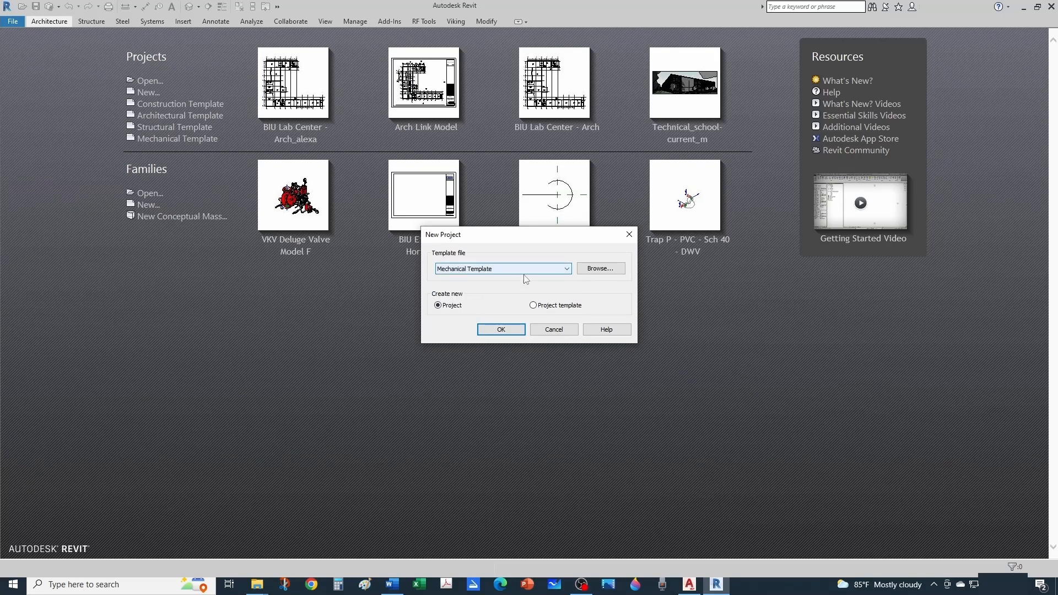
click(516, 329)
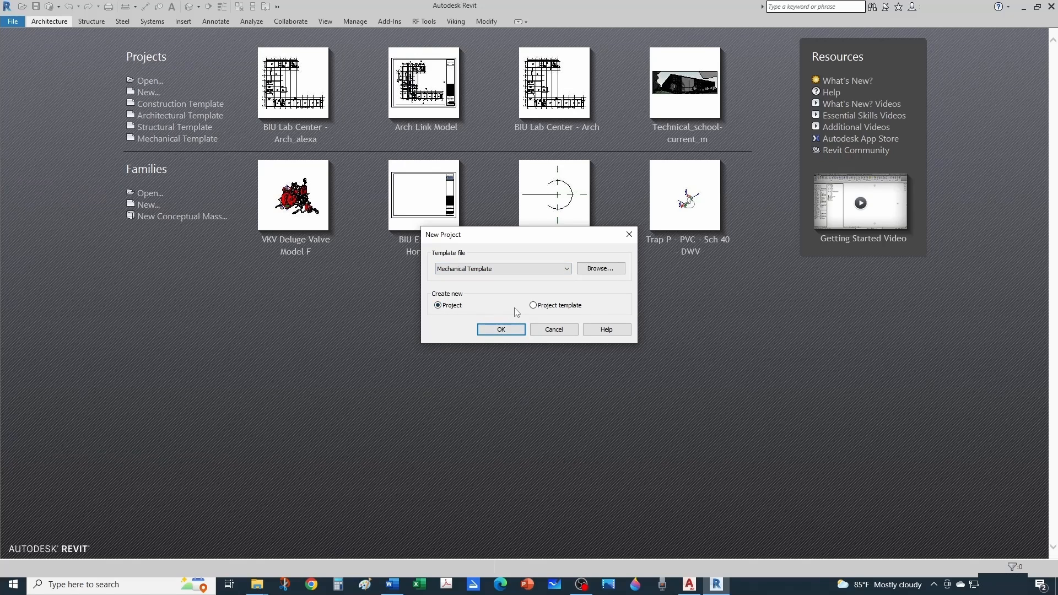
click(504, 329)
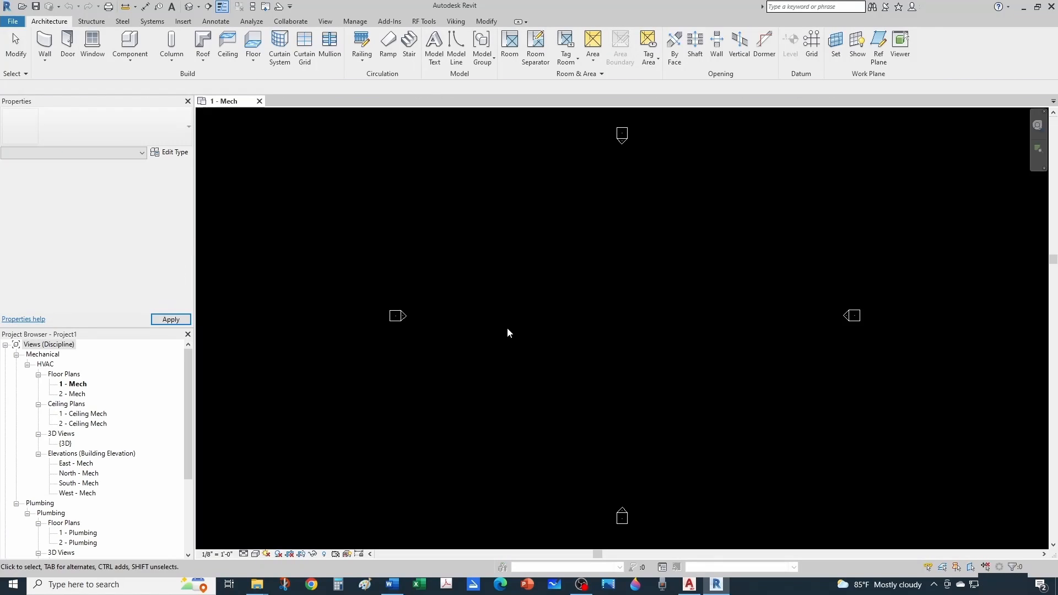
Open VKV Deluge Valve Model F.rfa from the extracted VKV Deluge Valve Model F folder in Downloads for loading into the project.
scroll(507, 330, down, 1)
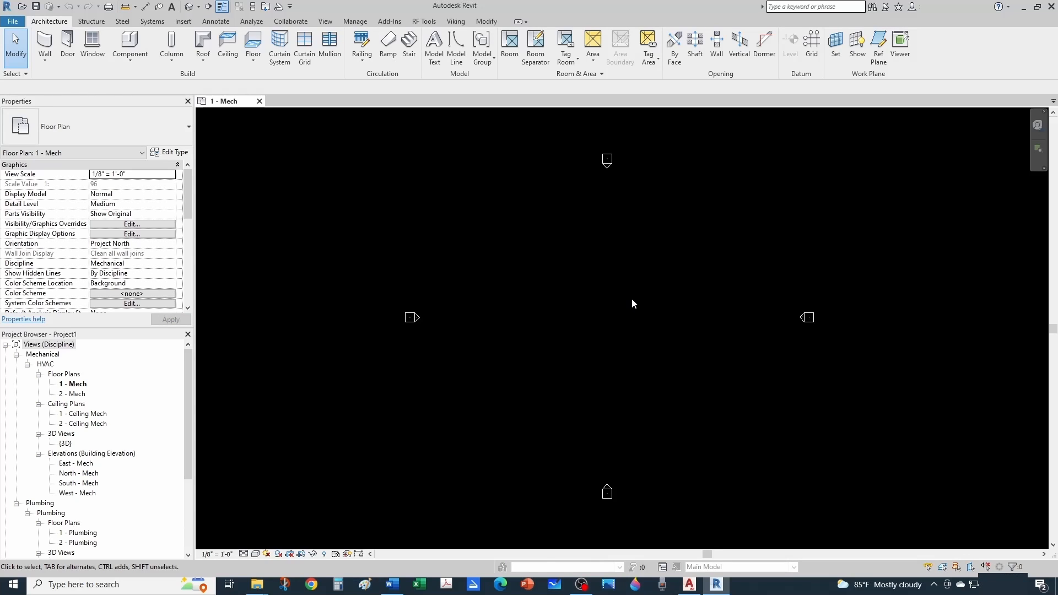
middle_drag(632, 307, 614, 308)
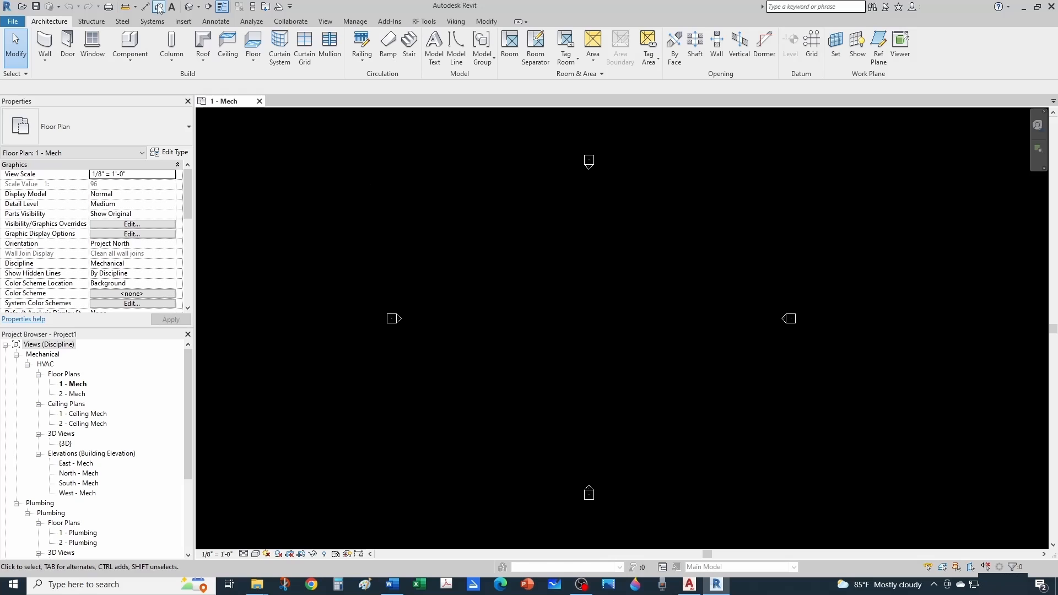
click(182, 21)
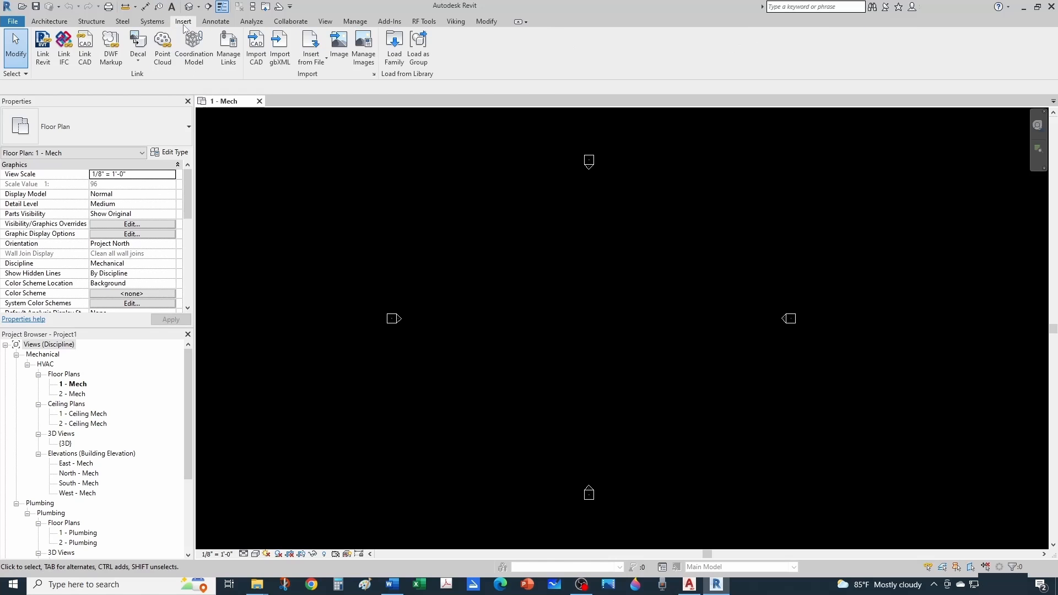
click(393, 47)
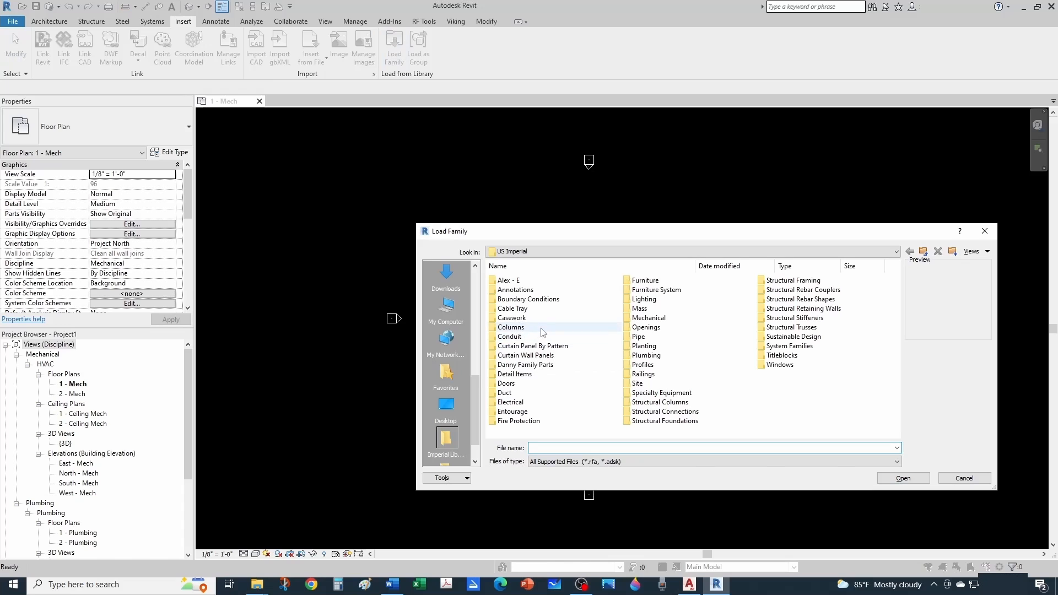
click(452, 284)
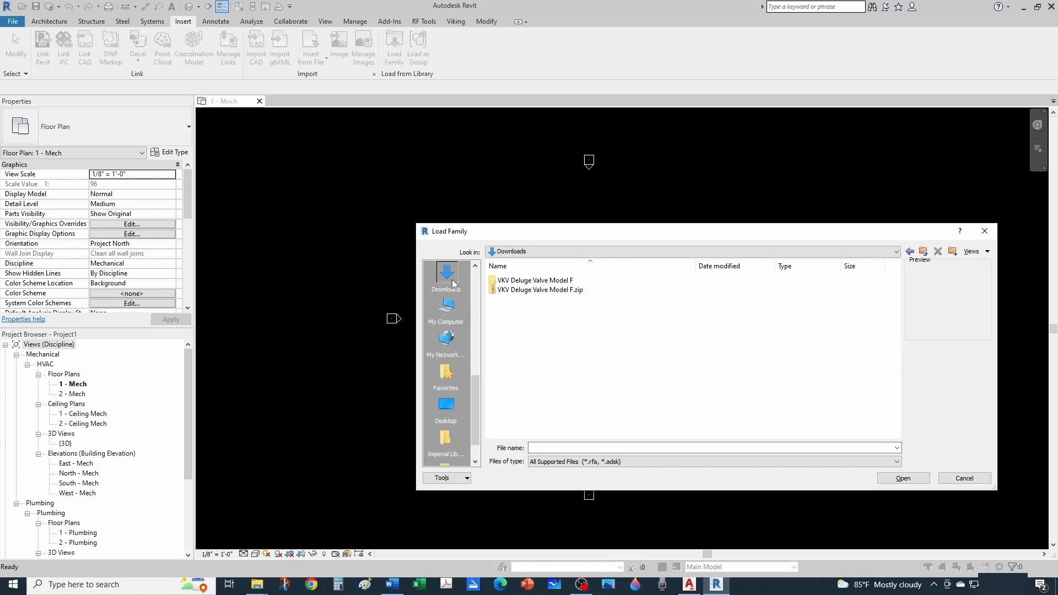
double_click(533, 280)
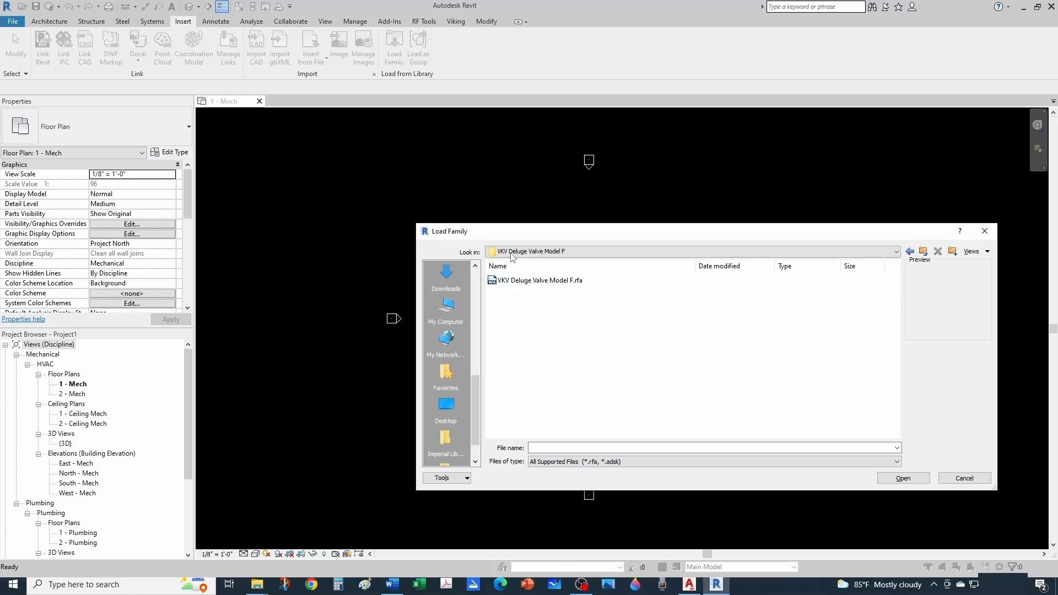
click(561, 283)
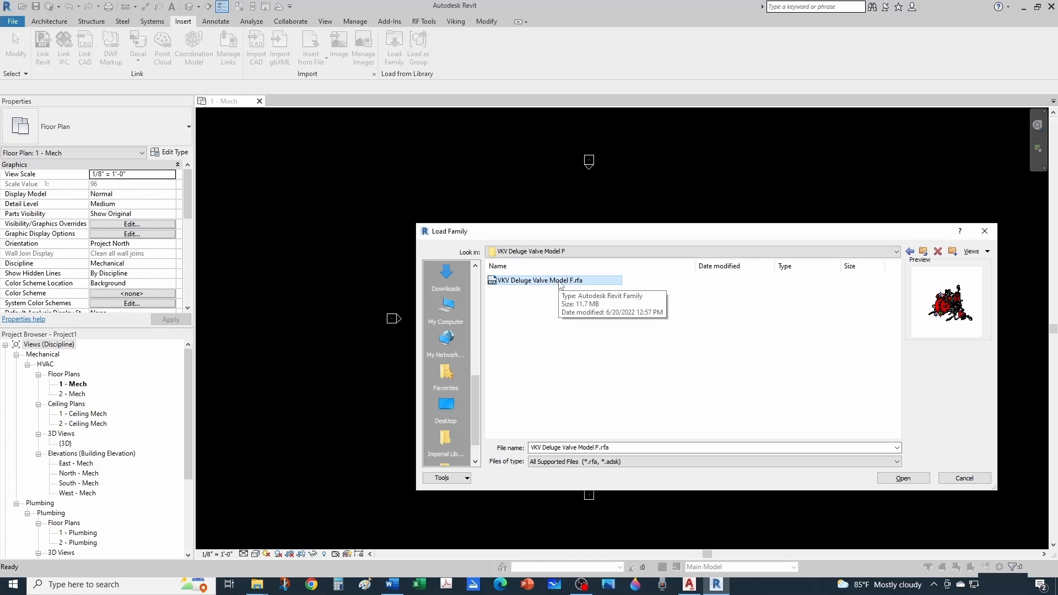
click(892, 483)
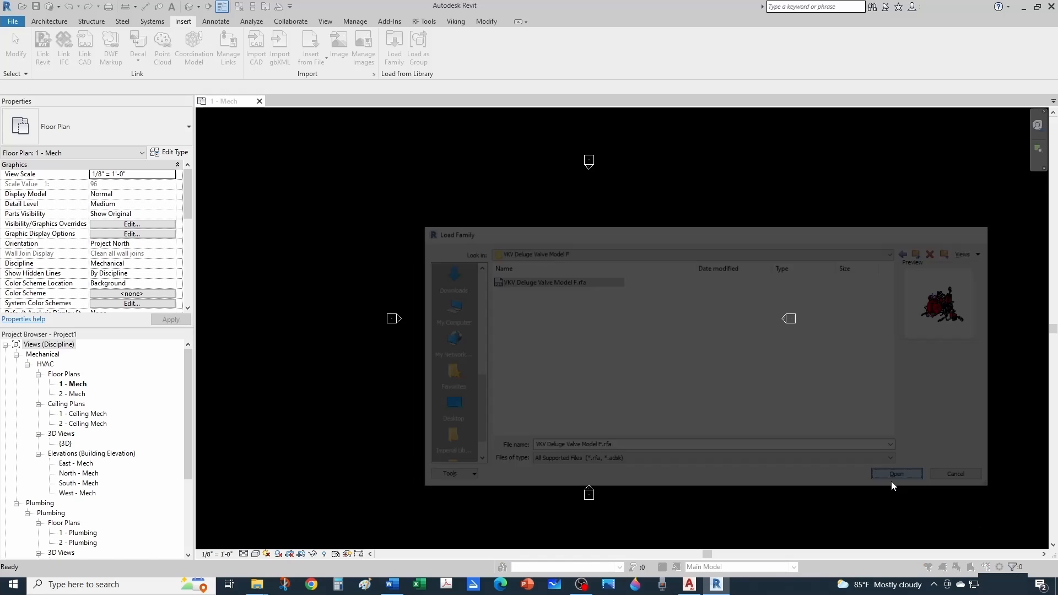
Examine the size, connection and trim combinations offered in the deluge valve family's type list.
scroll(387, 245, down, 9)
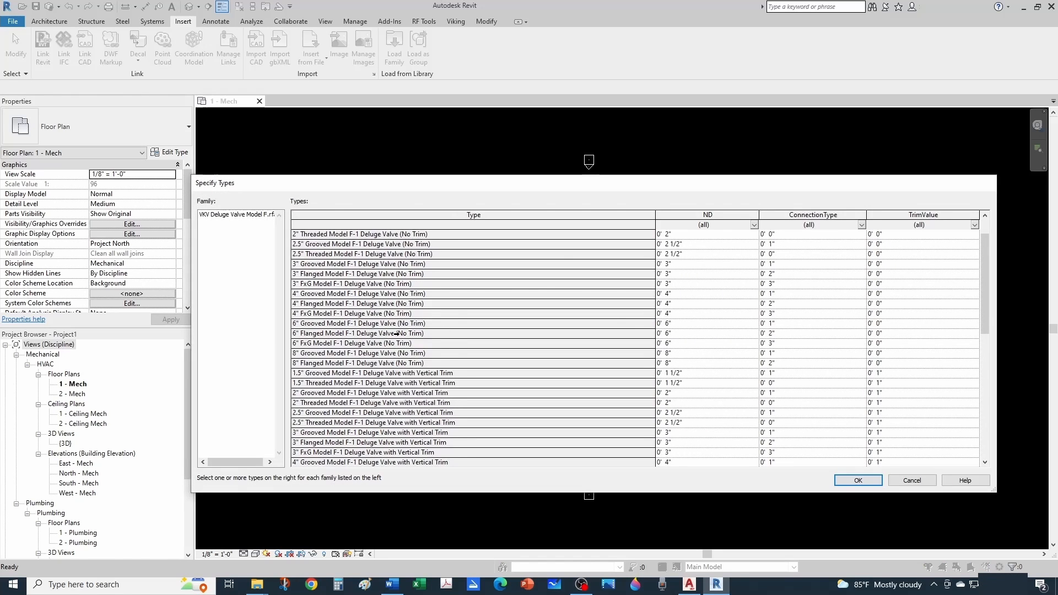
scroll(397, 359, up, 10)
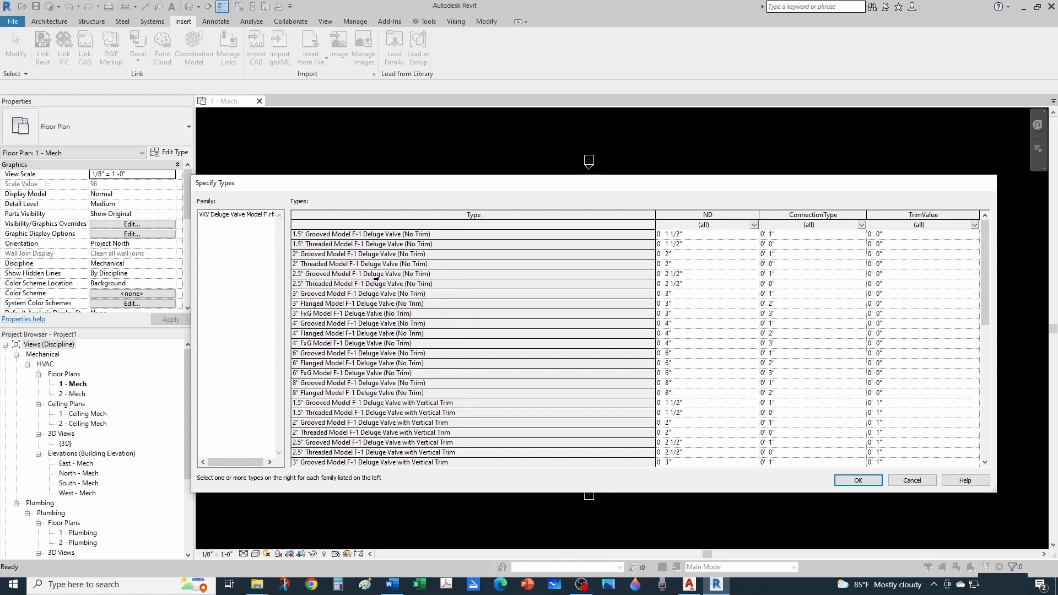
scroll(376, 278, down, 10)
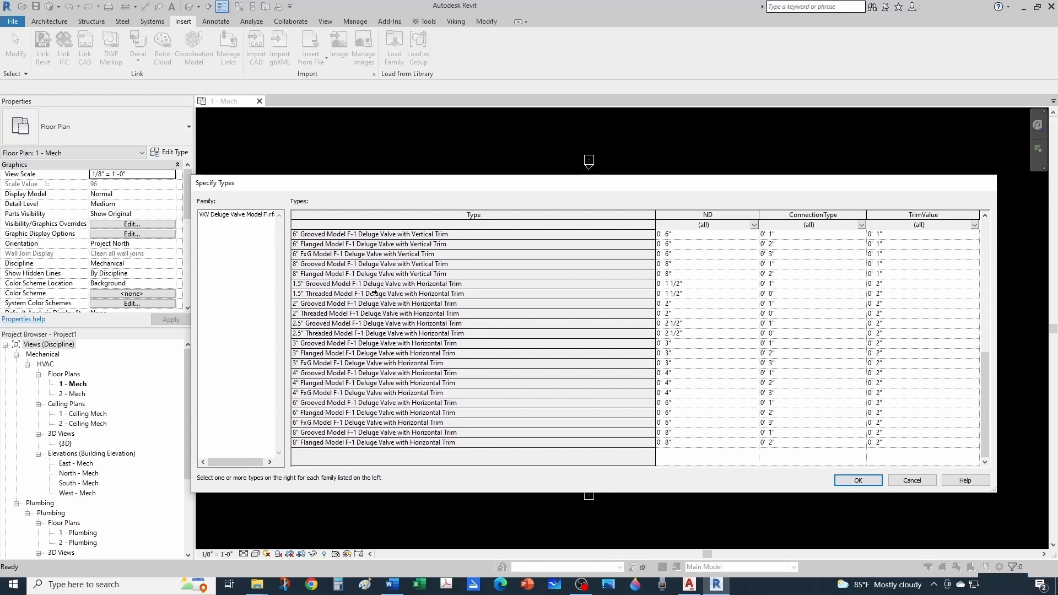
scroll(375, 293, up, 3)
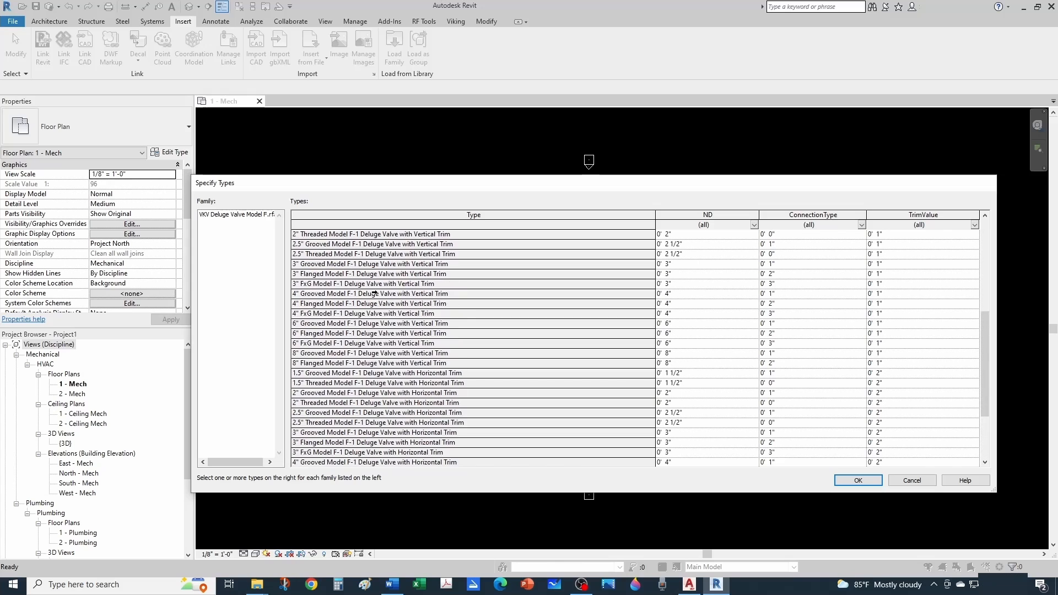
scroll(371, 324, up, 7)
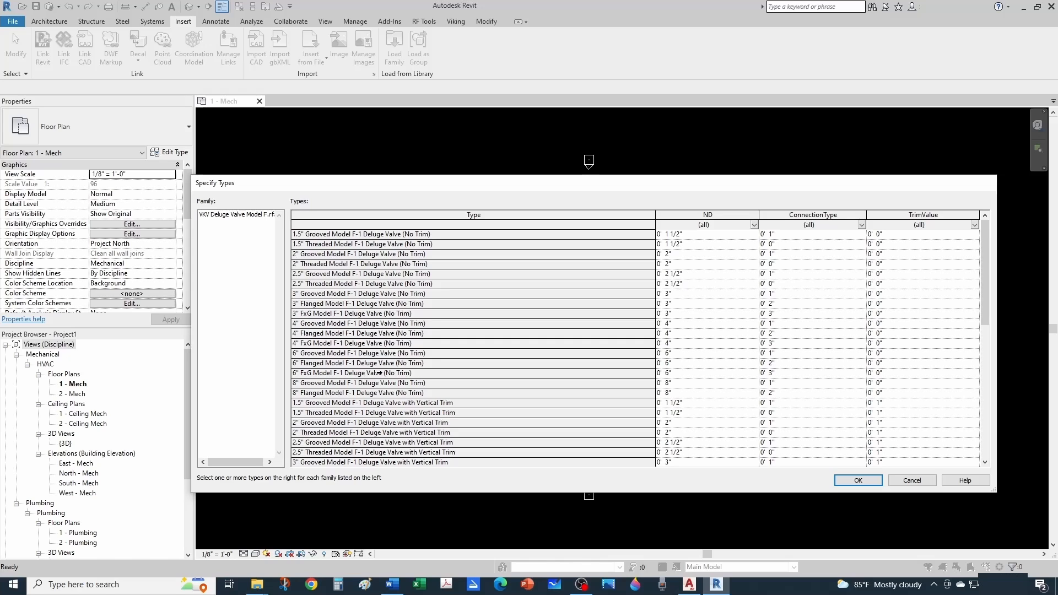
click(297, 294)
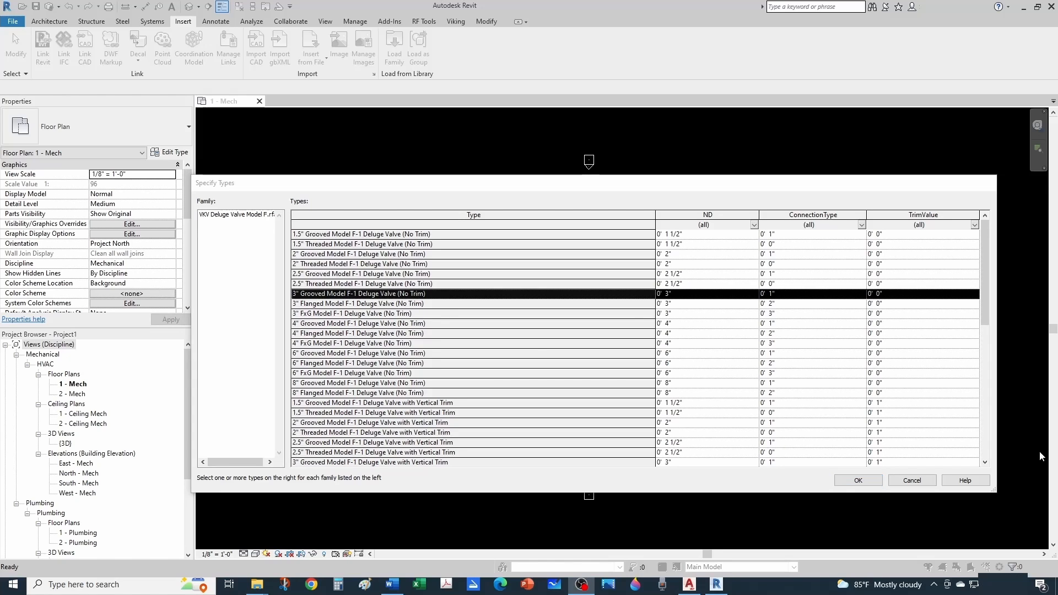
Load the 3", 4", 6" and 8" Grooved Model F-1 Deluge Valve with Vertical Trim types into the project.
scroll(443, 321, down, 1)
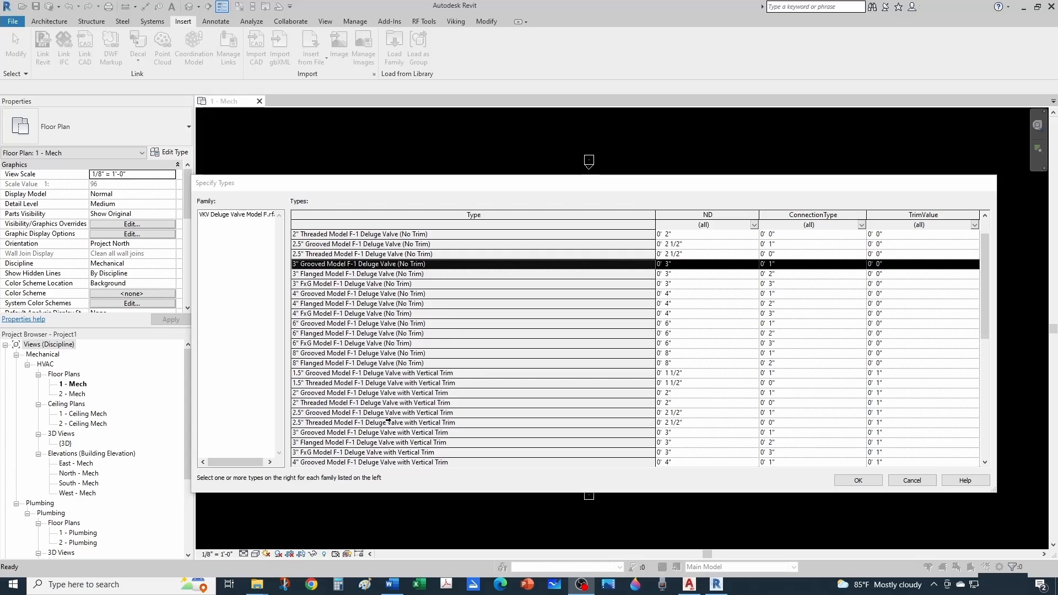
scroll(353, 417, down, 1)
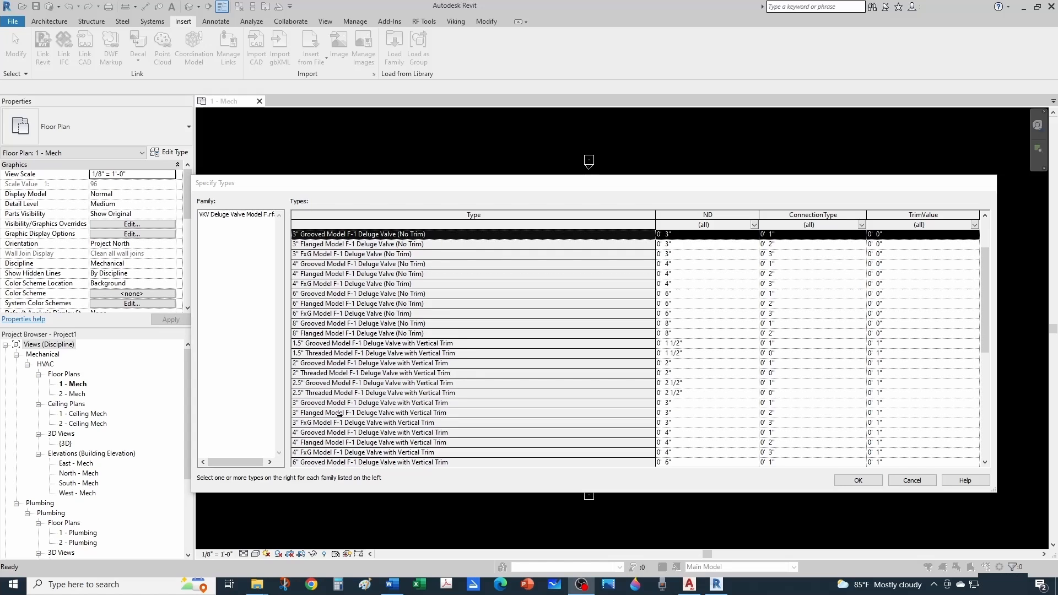
click(312, 402)
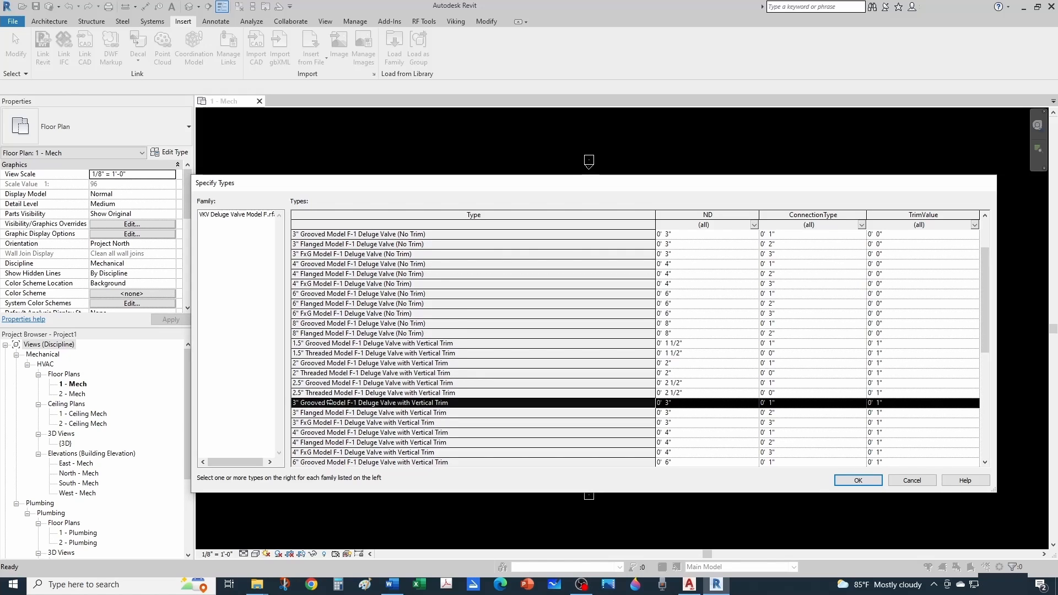
scroll(363, 388, down, 1)
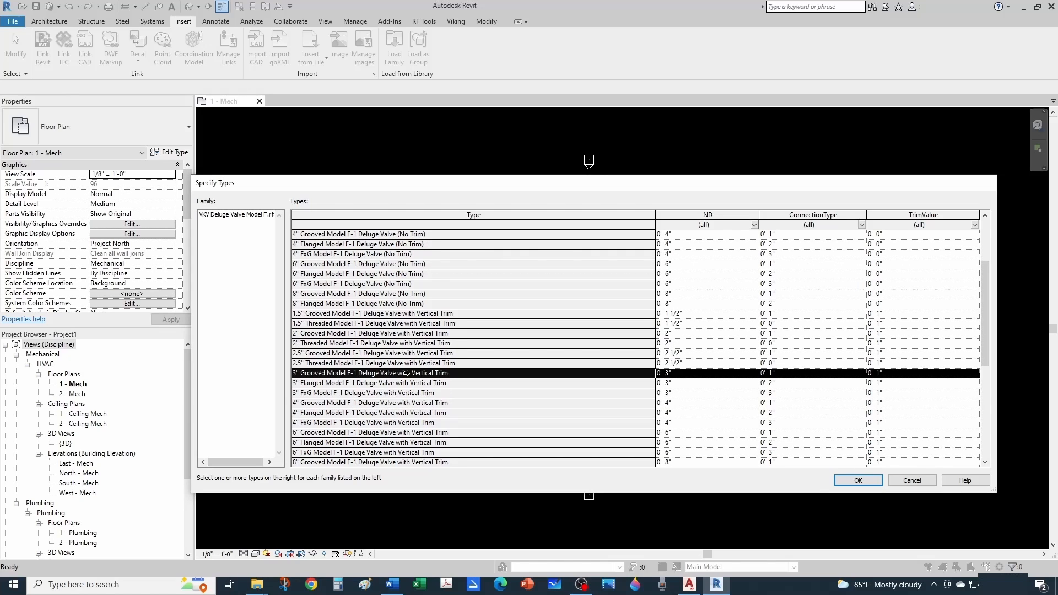
ctrl+click(324, 404)
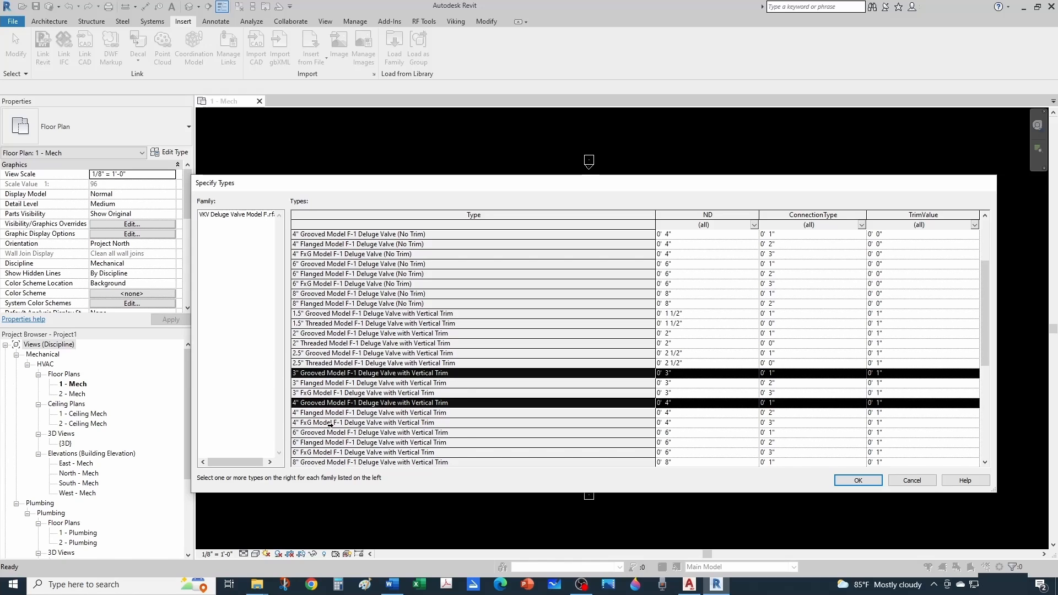
scroll(397, 416, down, 1)
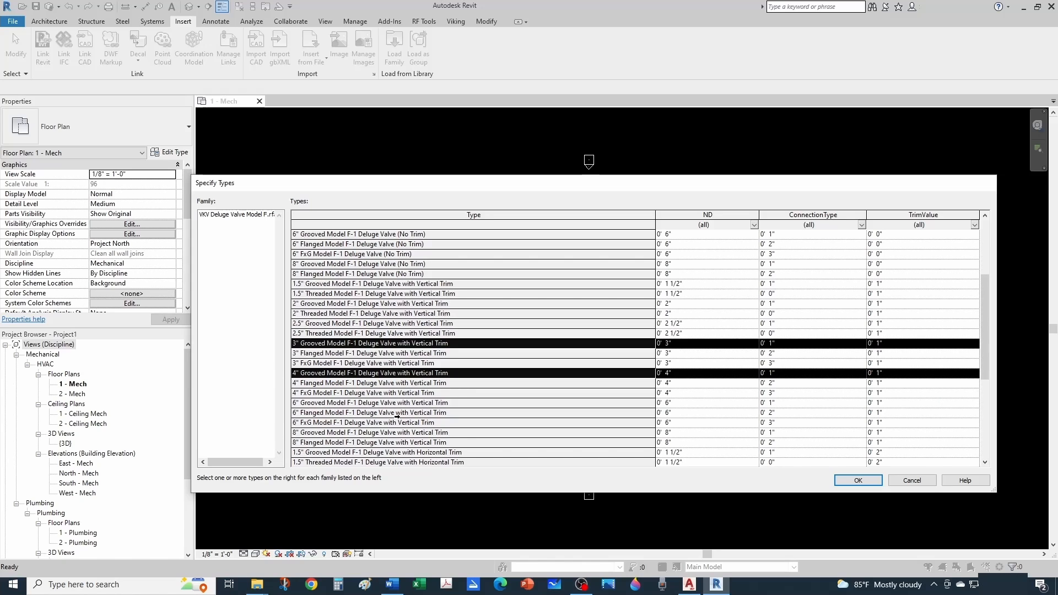
ctrl+click(337, 403)
scroll(337, 404, down, 1)
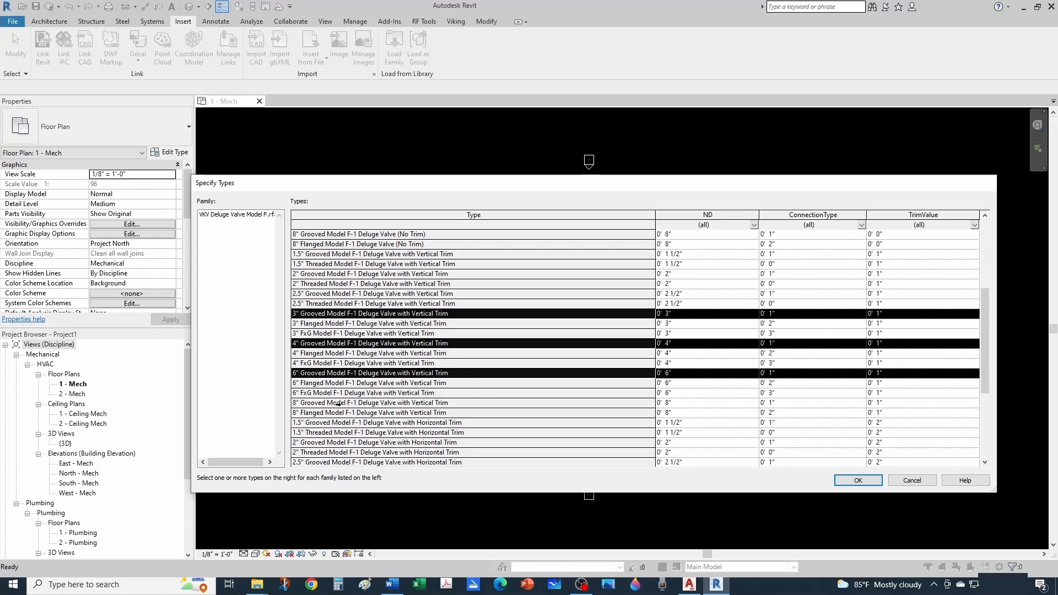
ctrl+click(324, 404)
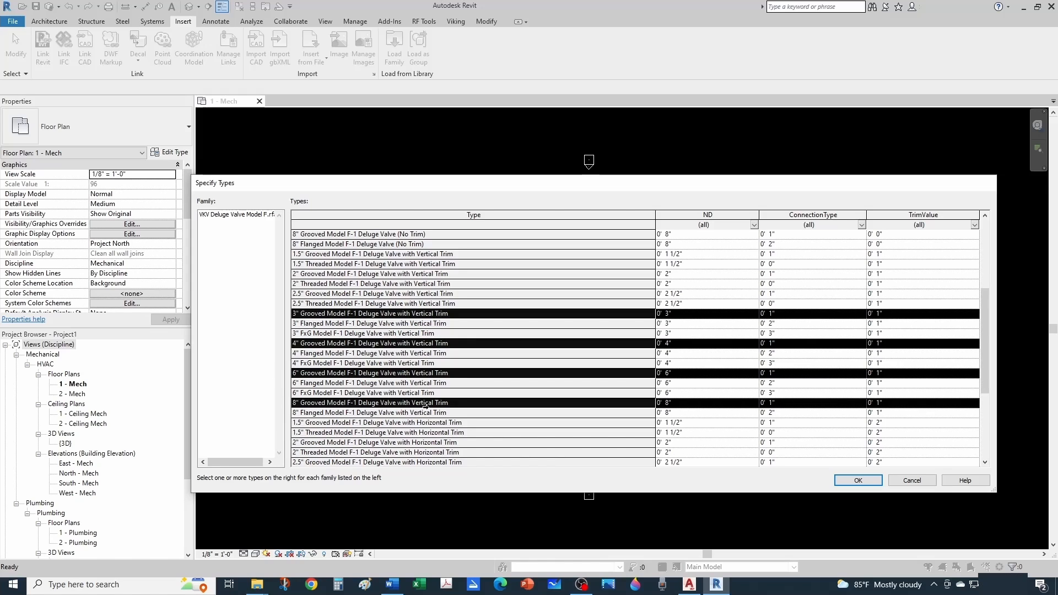
click(855, 481)
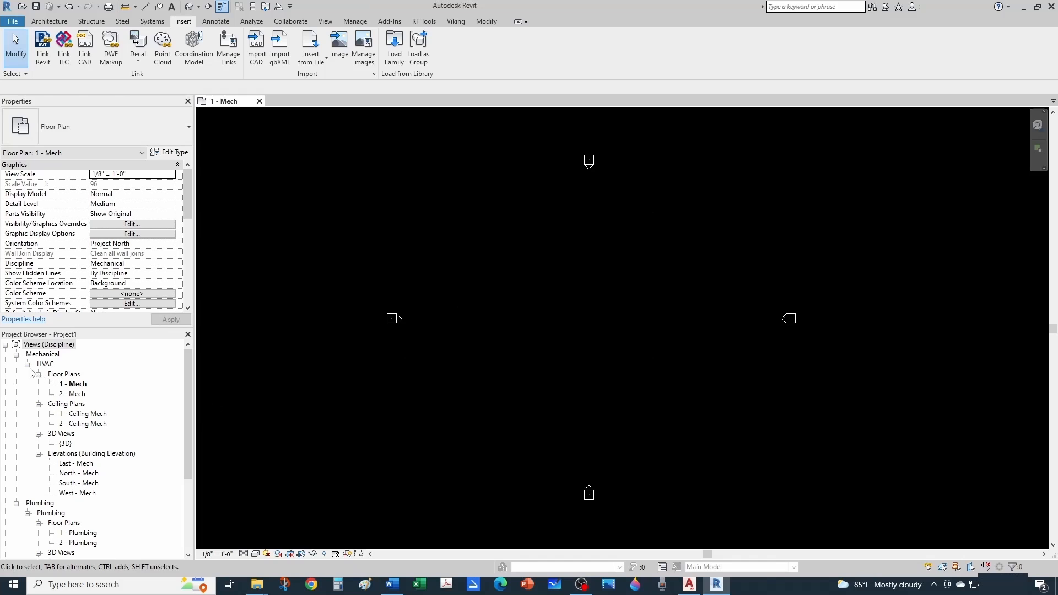
Collapse the Mechanical views and expand the Families branch in the Project Browser.
click(16, 355)
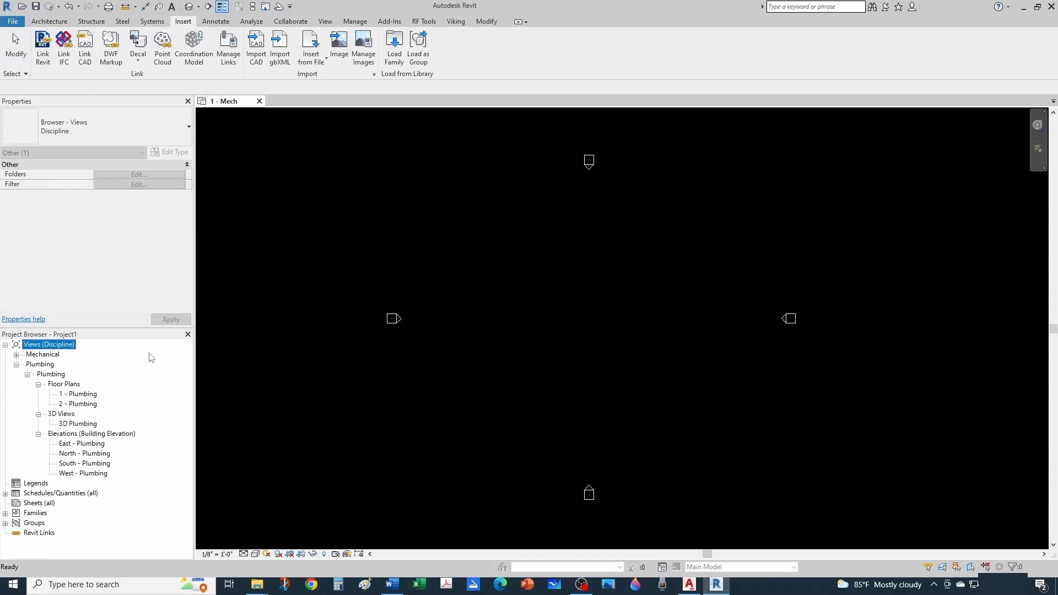
click(426, 365)
scroll(557, 322, down, 1)
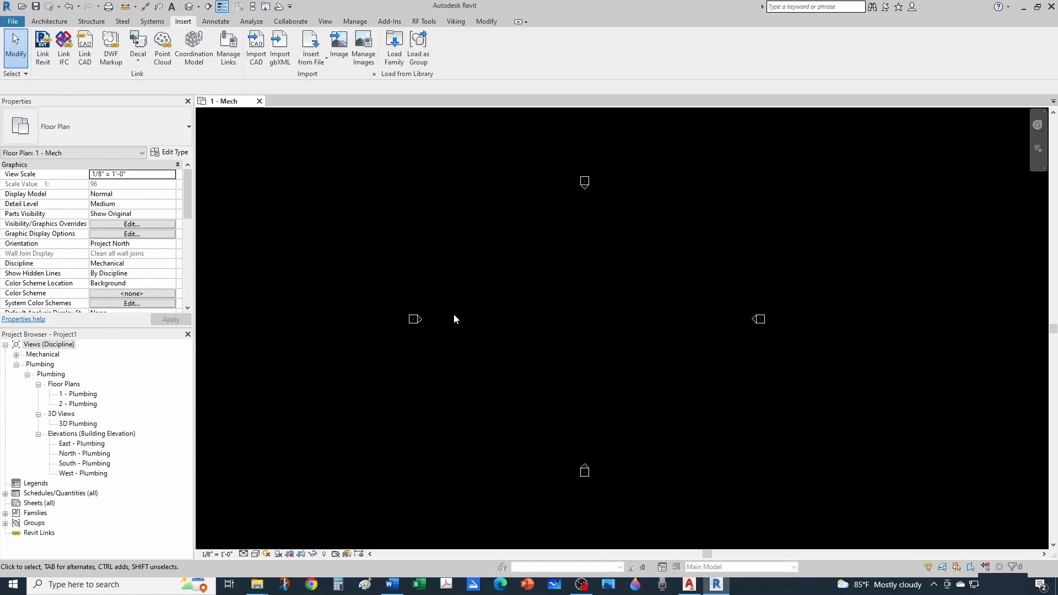
scroll(434, 336, up, 1)
click(5, 513)
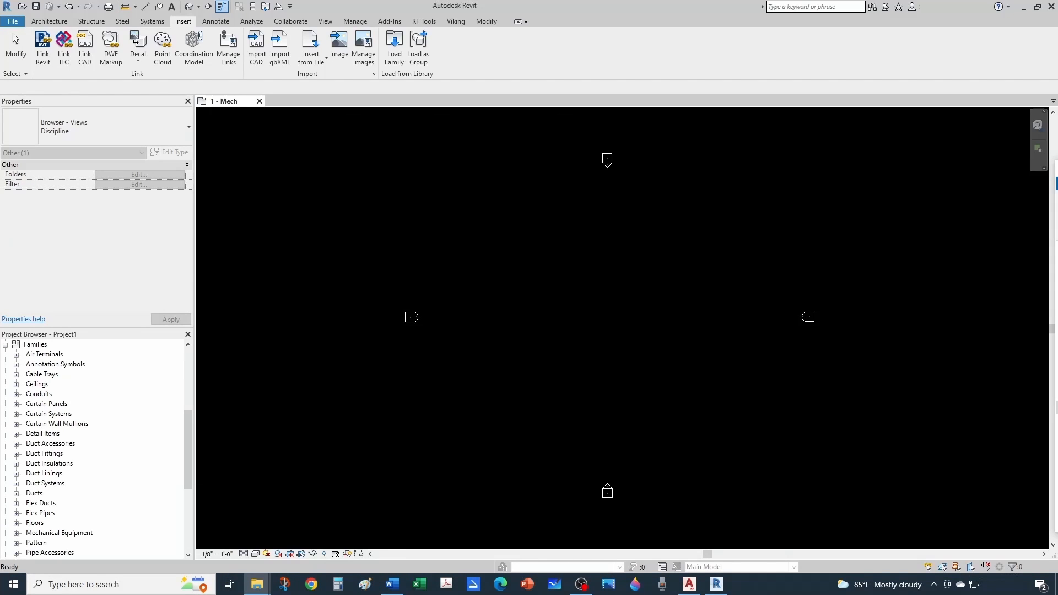
Open VKV Deluge Valve Model F.rfa from the VKV Deluge Valve Model F folder for inspection, upgrading the model to Revit 2019.
drag(1057, 174, 622, 145)
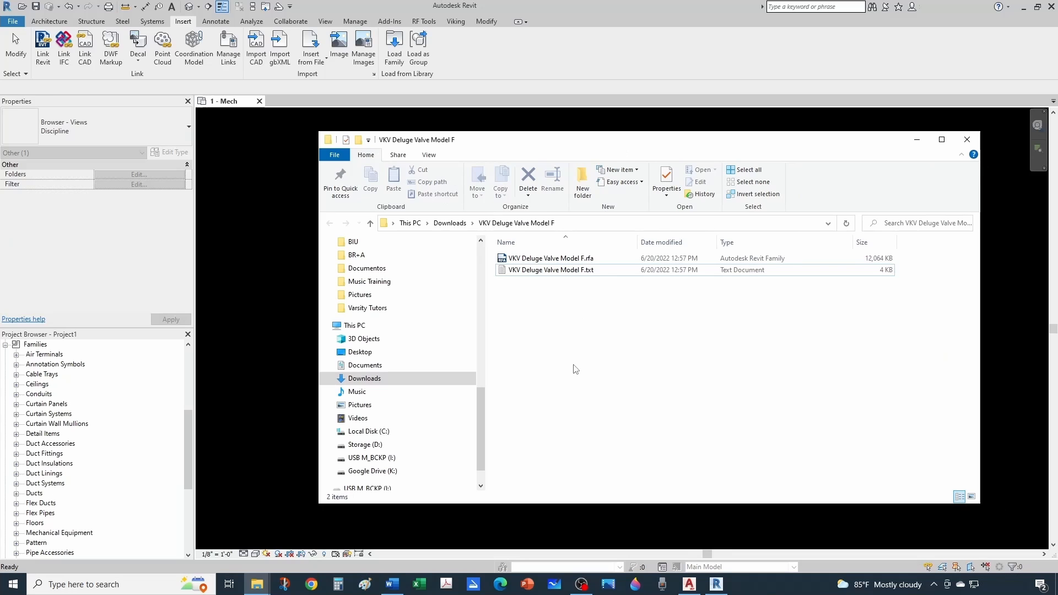
double_click(538, 260)
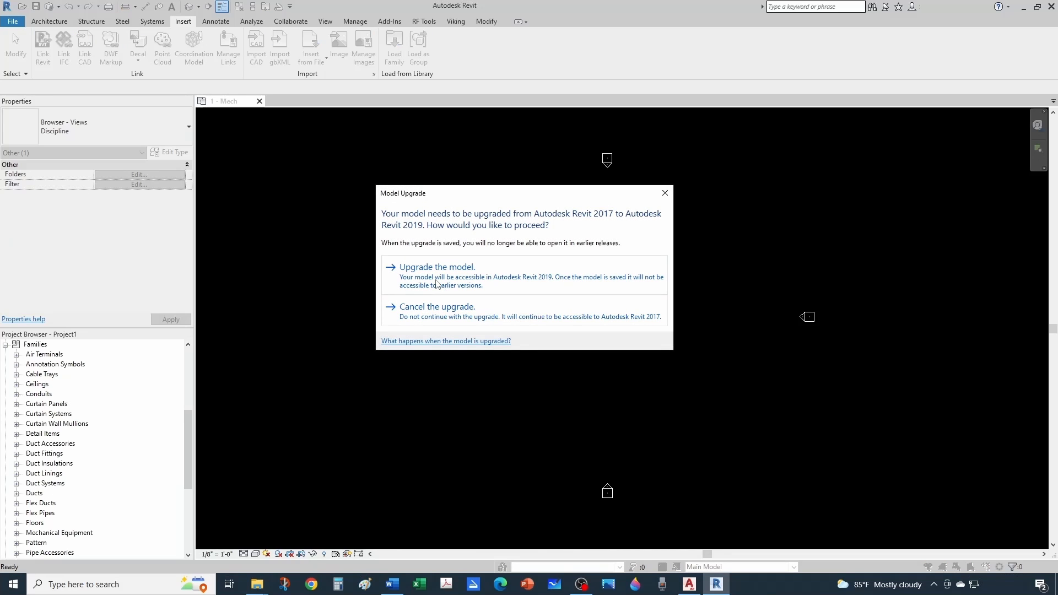
click(433, 276)
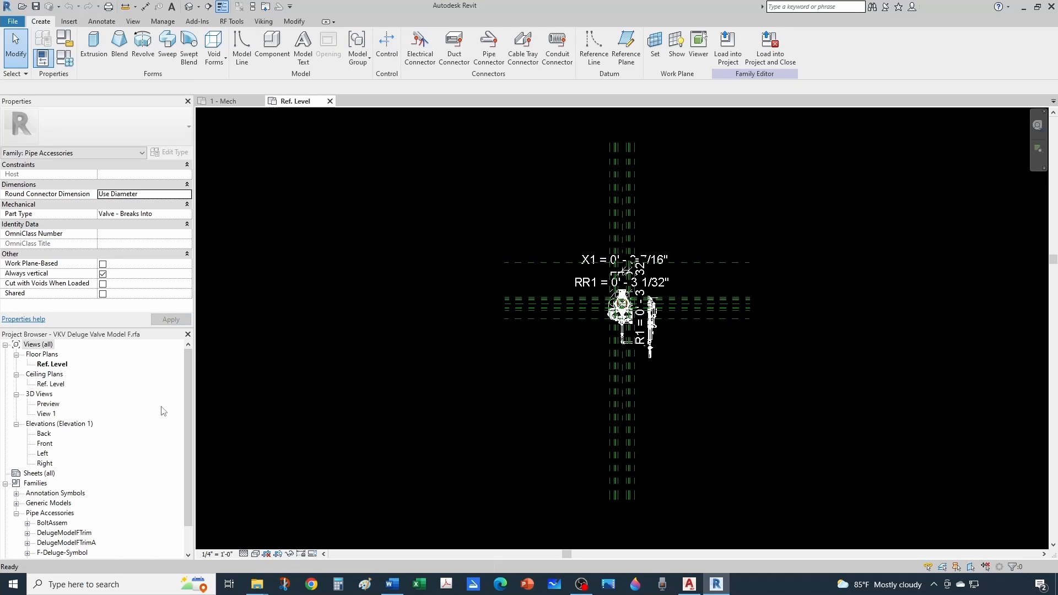
scroll(687, 357, up, 1)
middle_drag(691, 363, 617, 405)
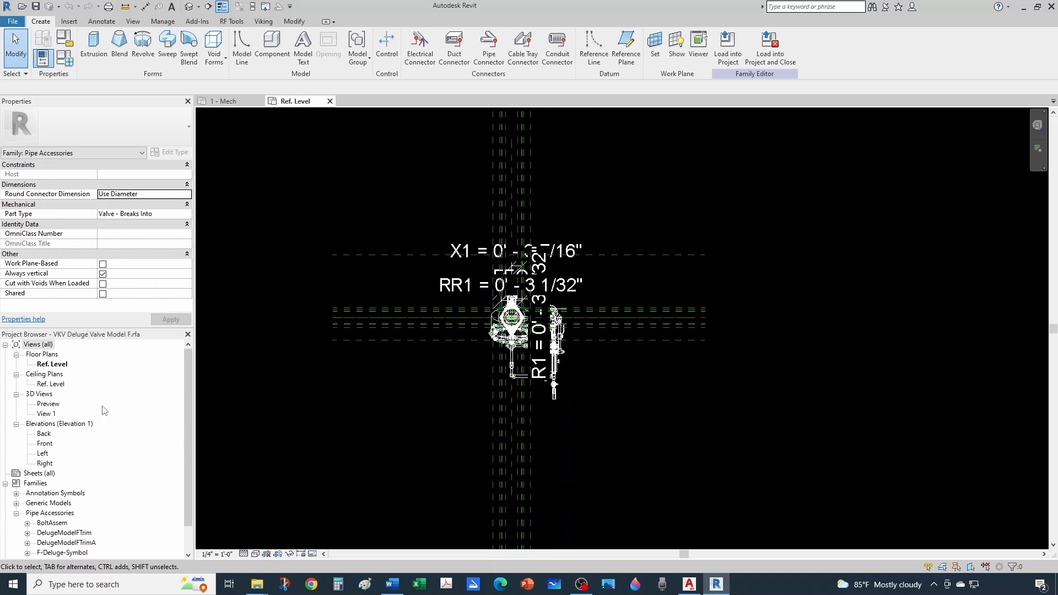
Examine the valve body, connectors and nested trim components from several angles in the family's Preview 3D view.
double_click(47, 404)
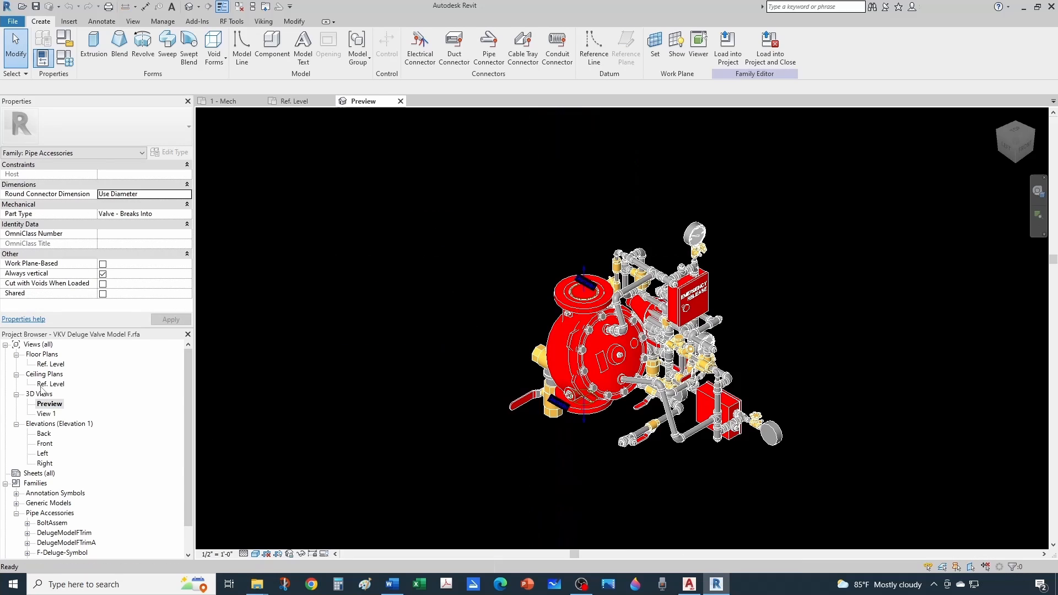
scroll(634, 411, up, 1)
click(602, 418)
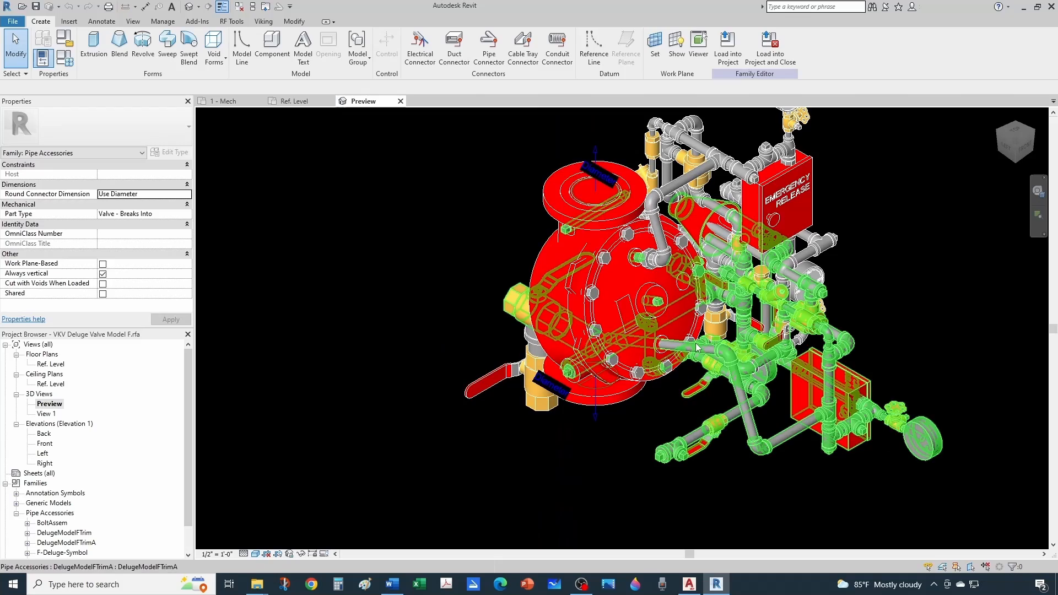
mouse_move(602, 426)
shift+middle_down()
mouse_move(821, 439)
mouse_move(616, 373)
mouse_move(587, 426)
shift+middle_up()
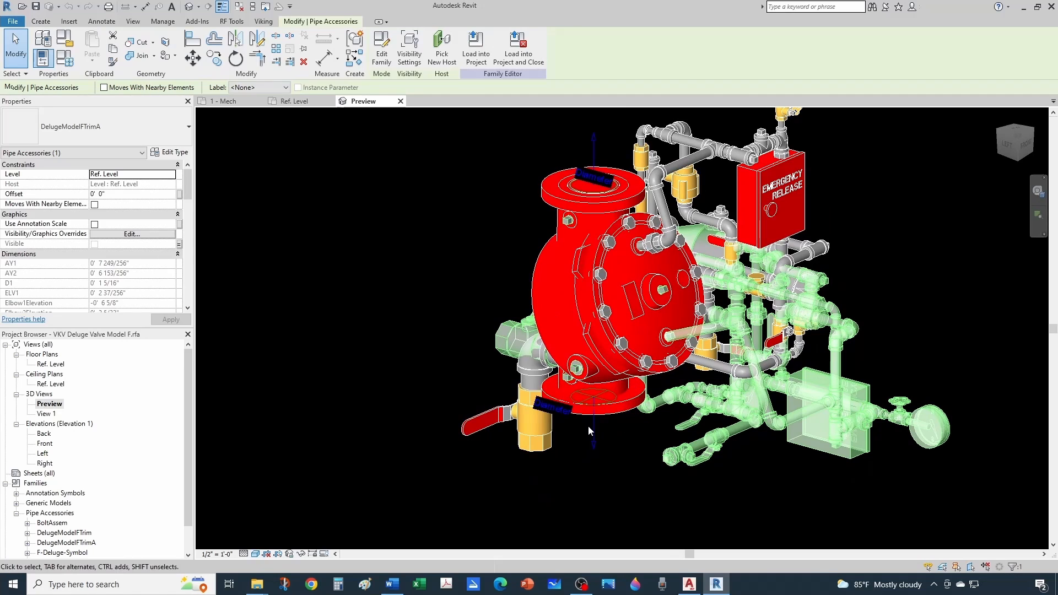
scroll(591, 429, down, 1)
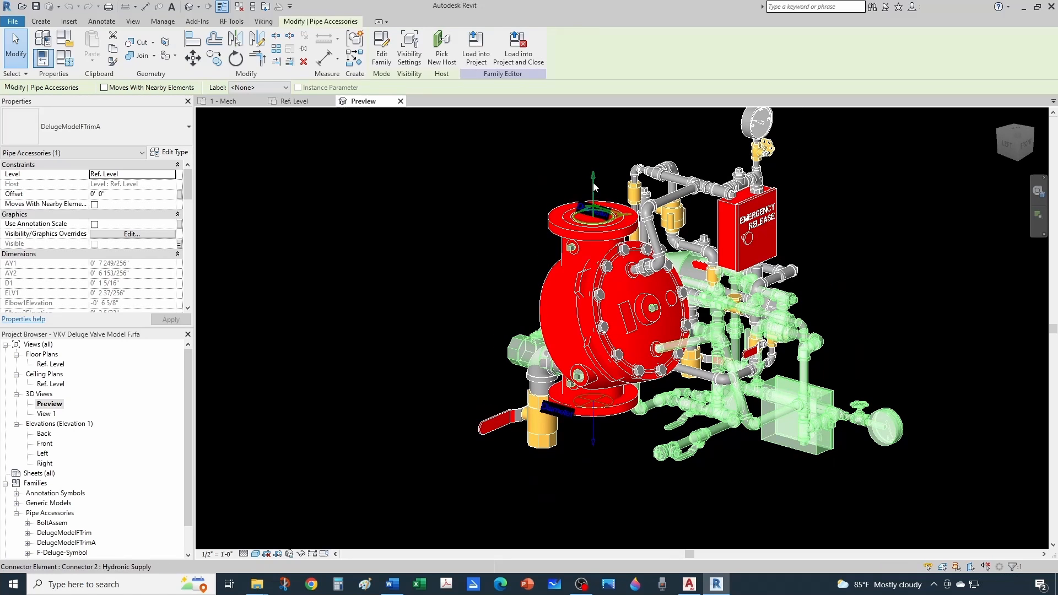
scroll(645, 271, down, 2)
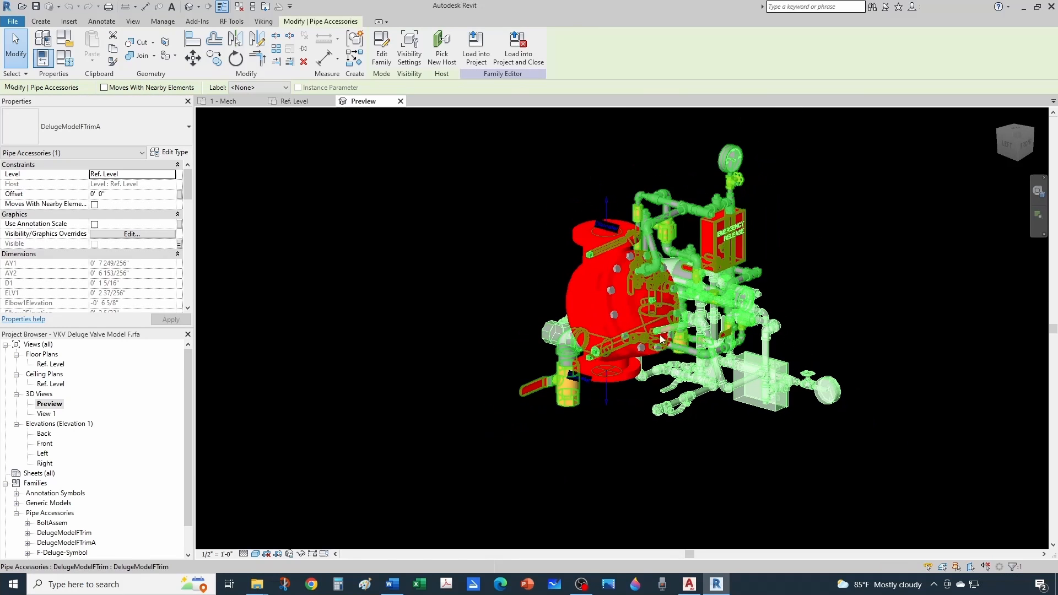
click(670, 451)
scroll(671, 451, down, 1)
shift+middle_drag(732, 449, 531, 424)
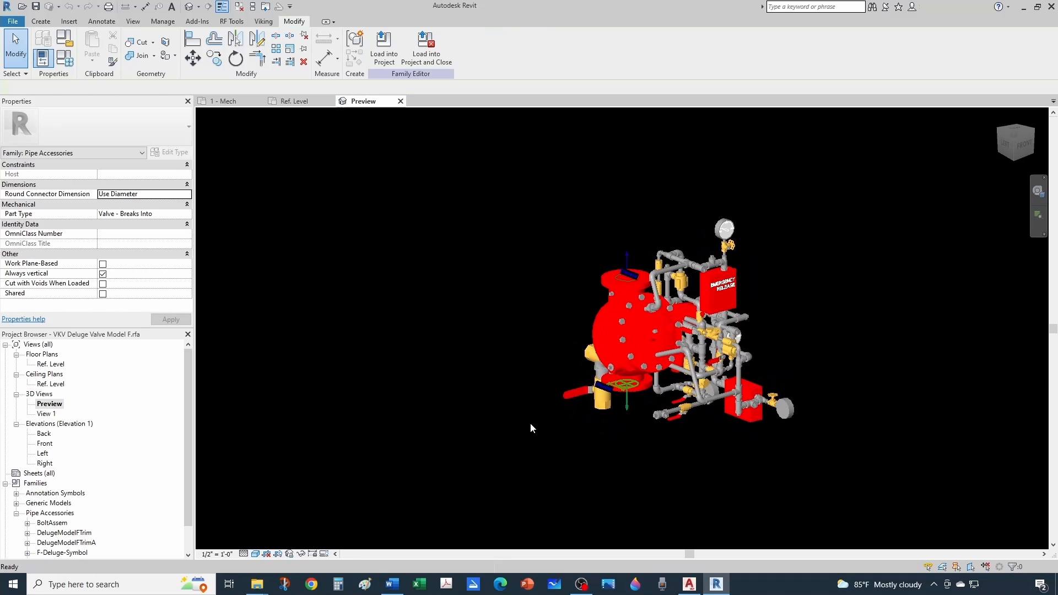
Review the deluge valve family's type parameters and formulas without changing them.
click(68, 65)
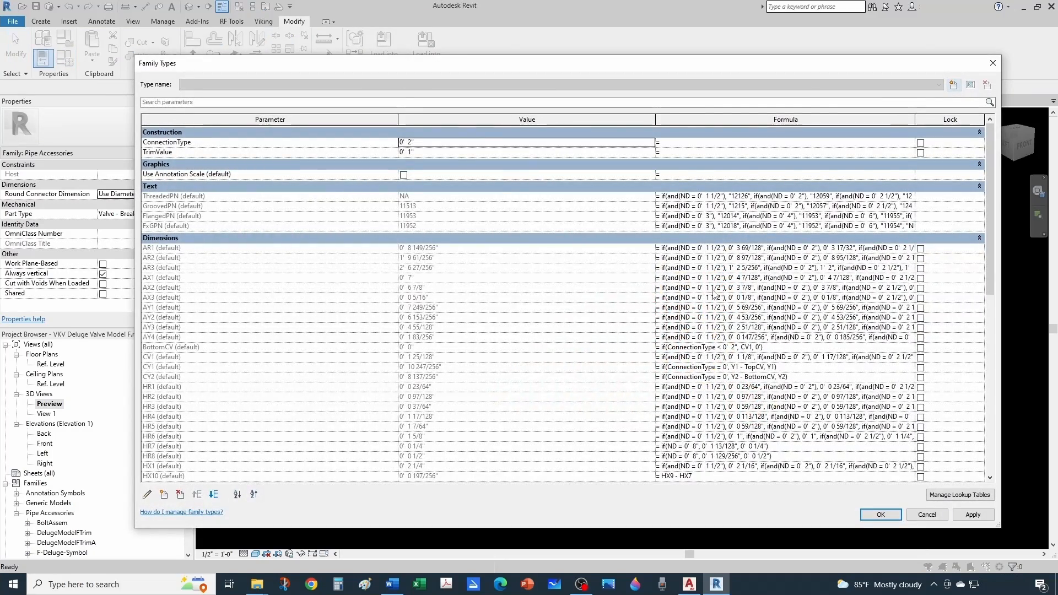
scroll(711, 293, down, 1)
scroll(694, 253, down, 15)
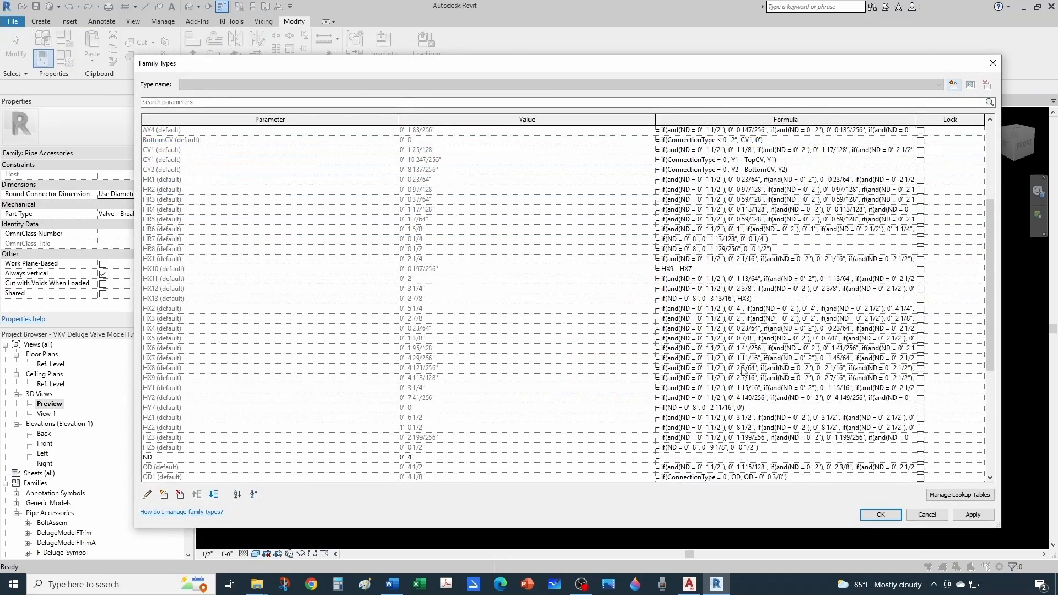
key(Escape)
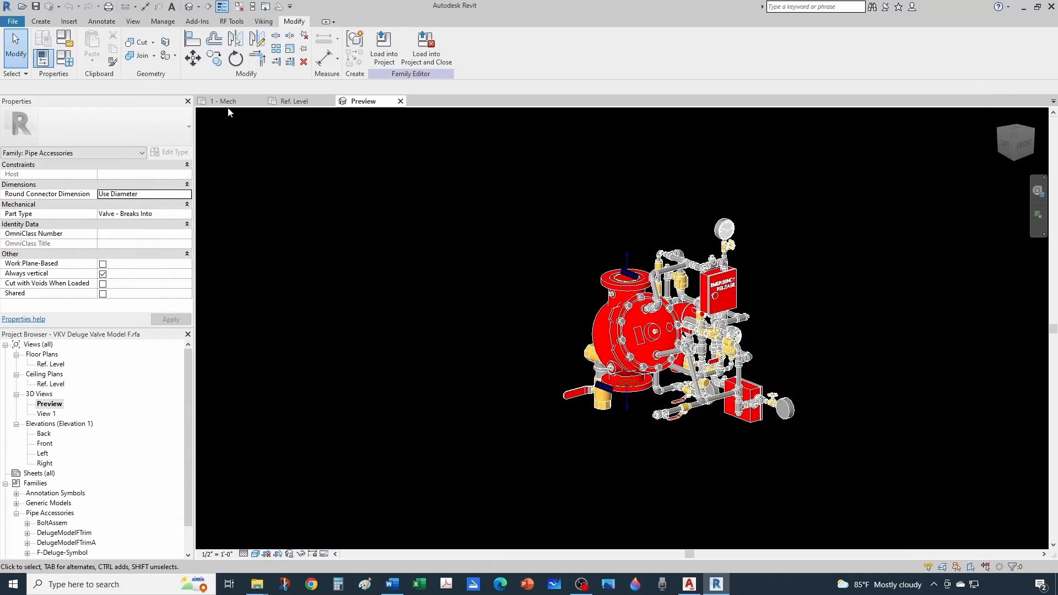
click(68, 63)
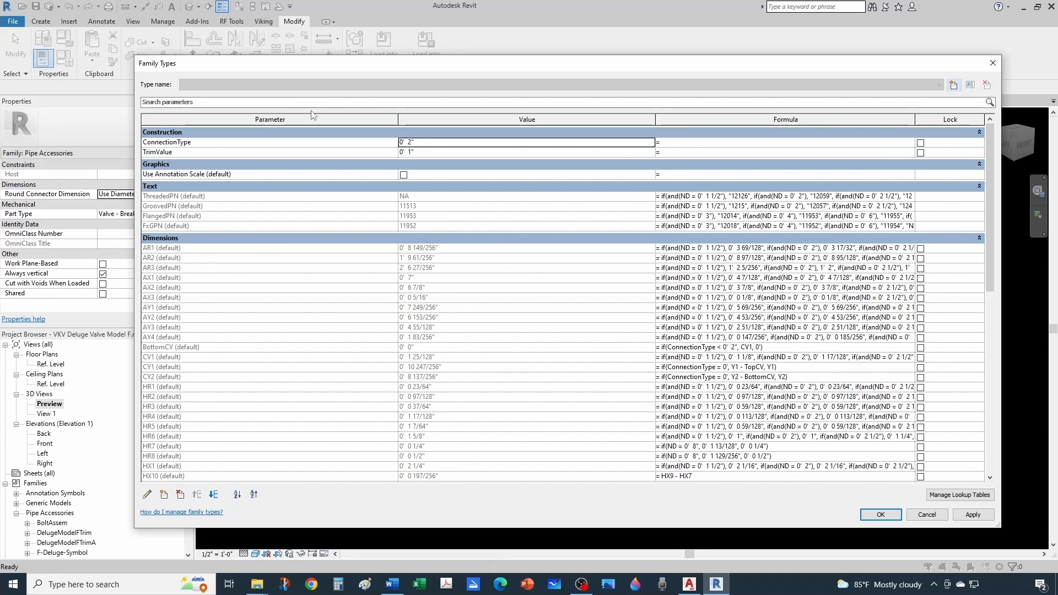
key(Escape)
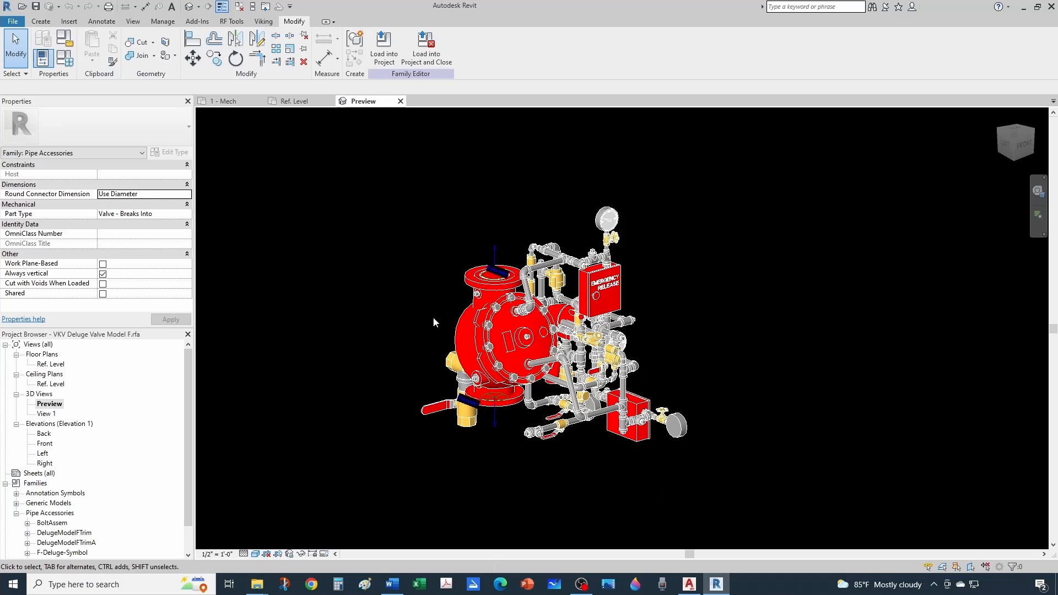
Check the family's category settings and keep Pipe Accessories selected.
click(65, 40)
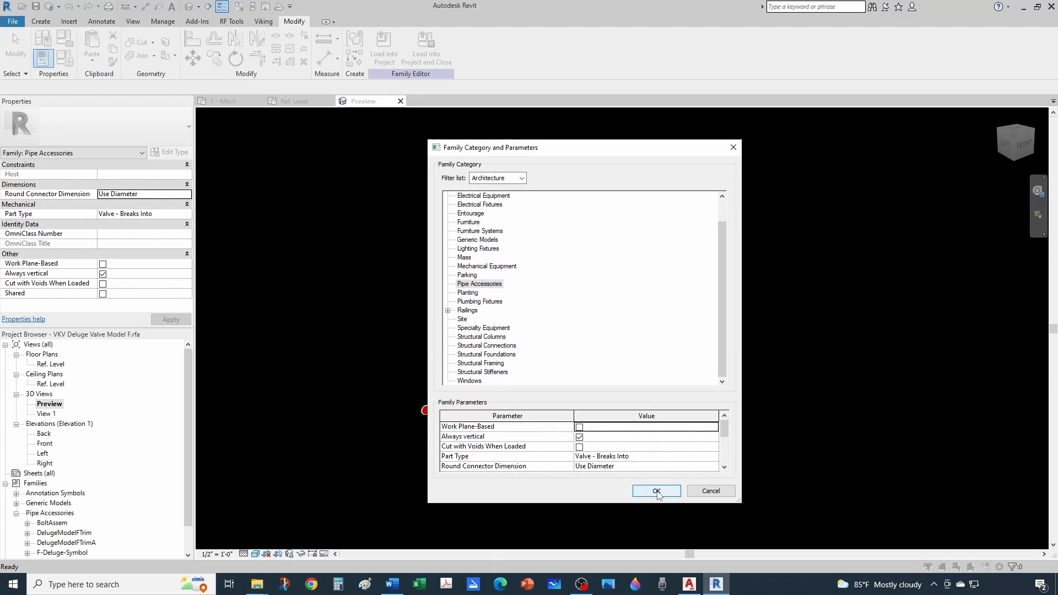
scroll(594, 332, up, 1)
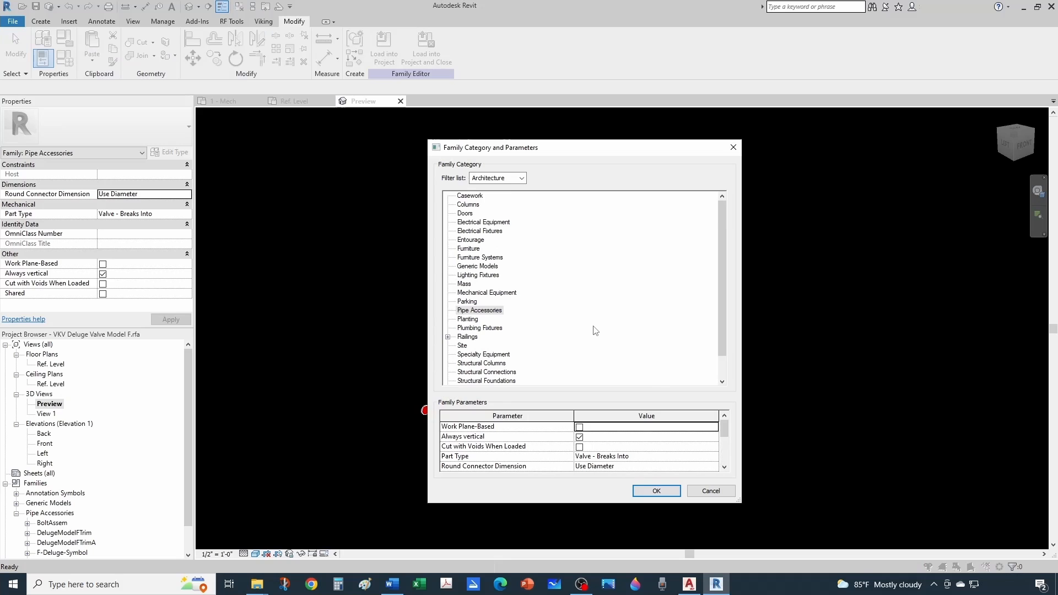
click(473, 313)
key(Return)
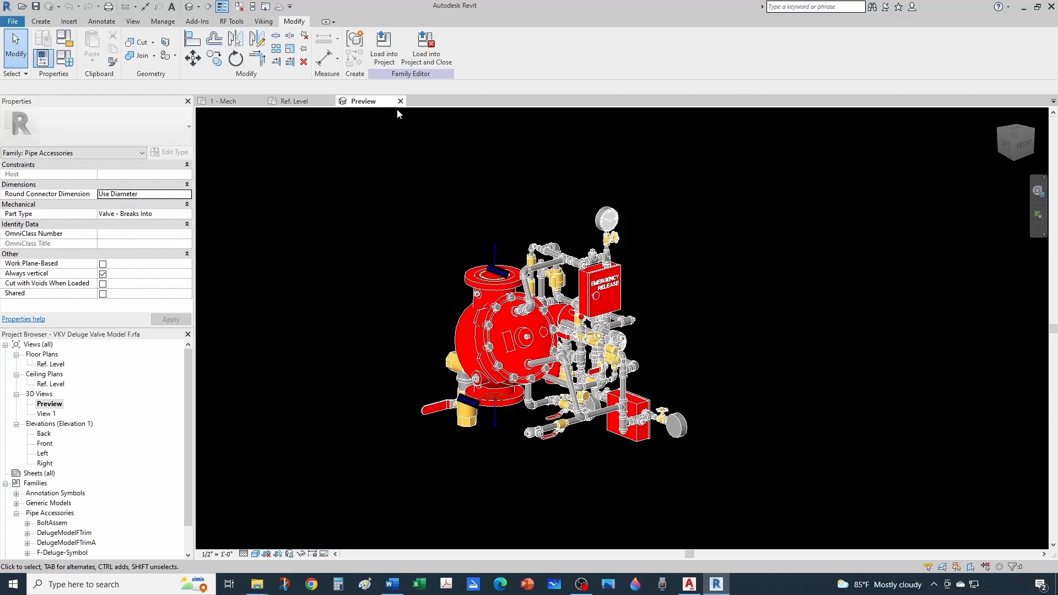
Close the family's Preview and Ref. Level views, and expand VKV Deluge Valve Model F under Pipe Accessories in the project's families.
click(401, 101)
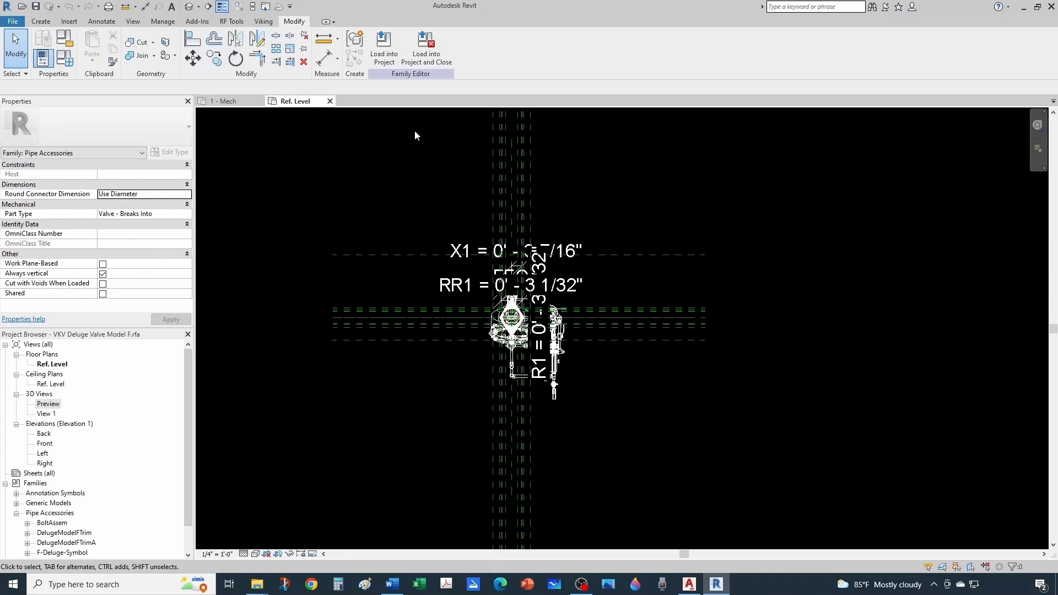
click(329, 100)
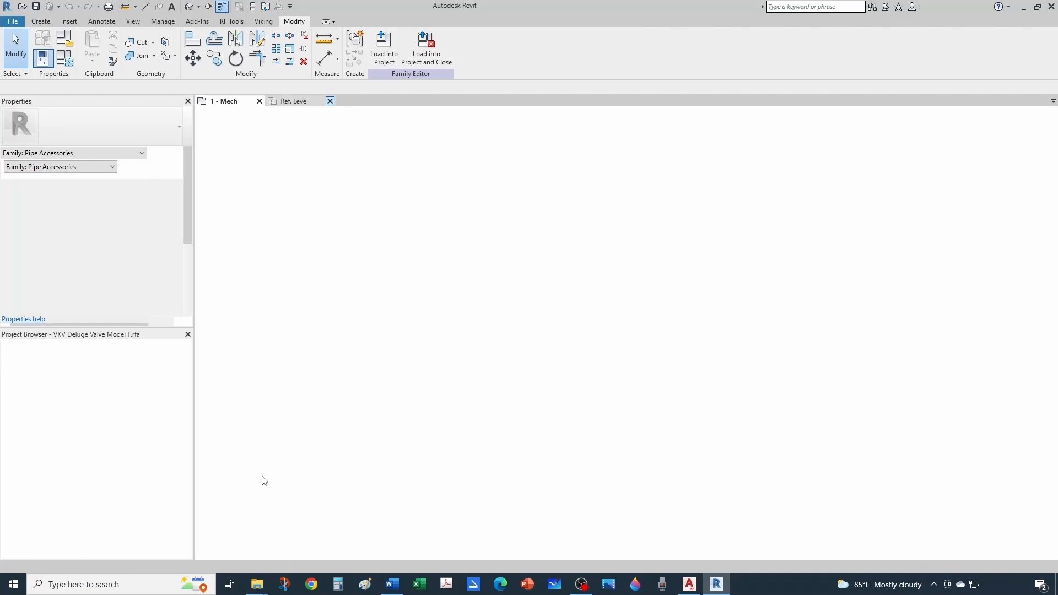
scroll(48, 474, down, 2)
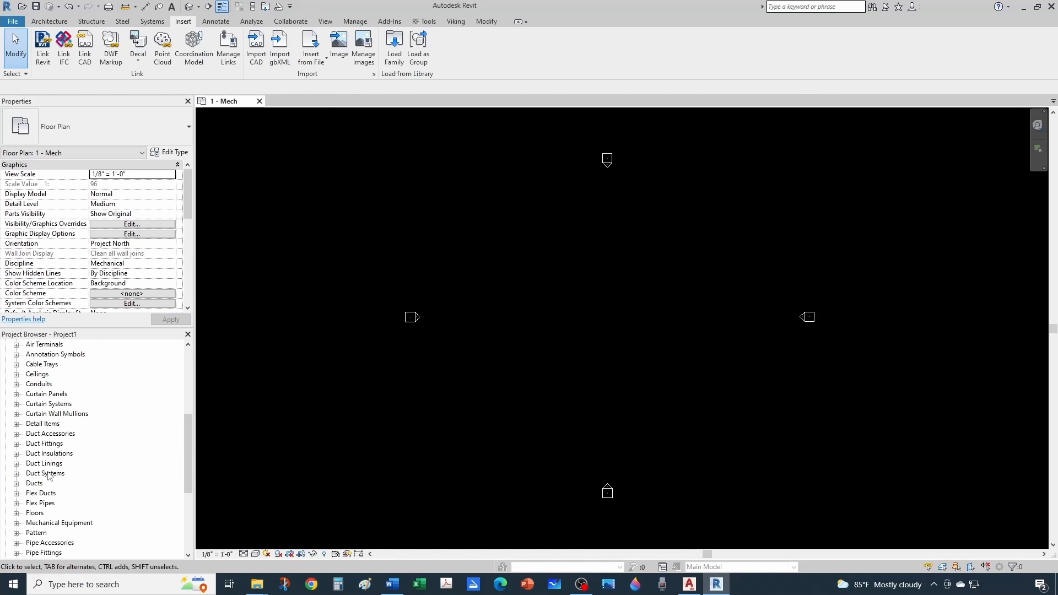
scroll(48, 475, down, 2)
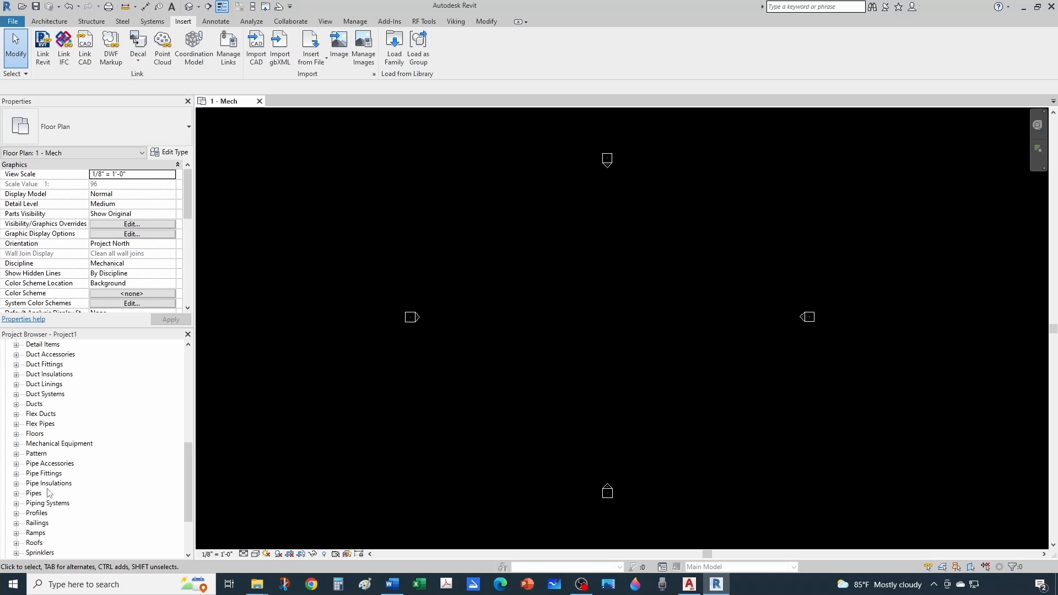
click(16, 463)
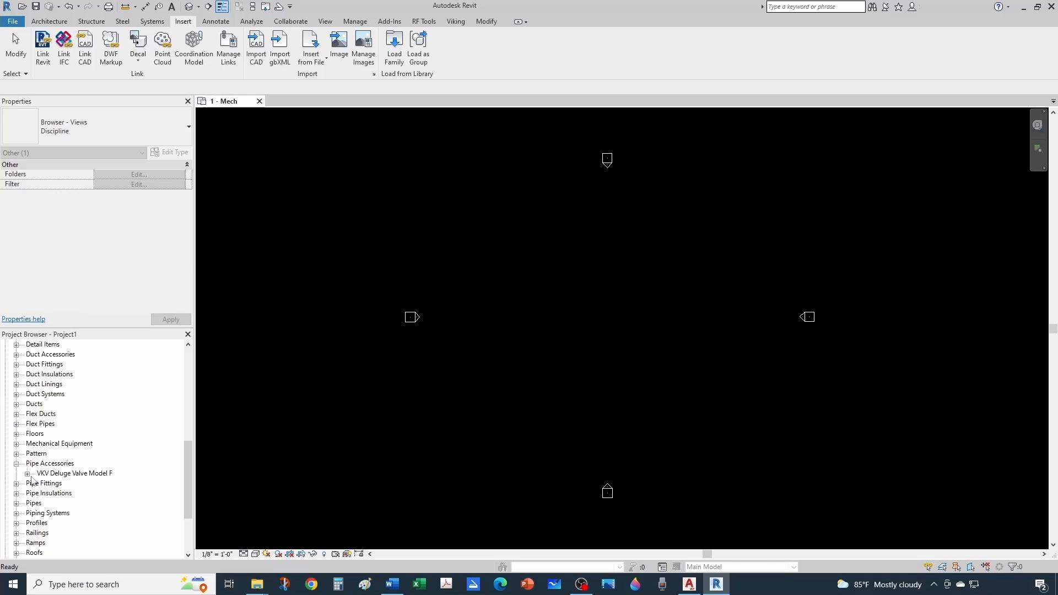
click(28, 475)
scroll(29, 477, down, 1)
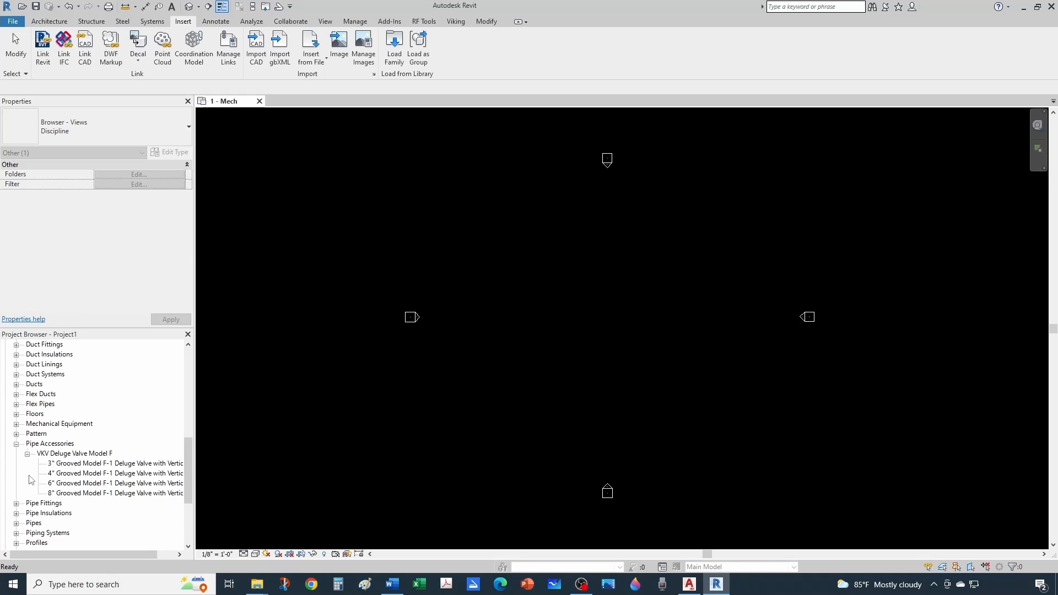
Place one 3" Grooved Model F-1 Deluge Valve with Vertical Trim in the 1 - Mech plan, inside the elevation markers.
click(52, 465)
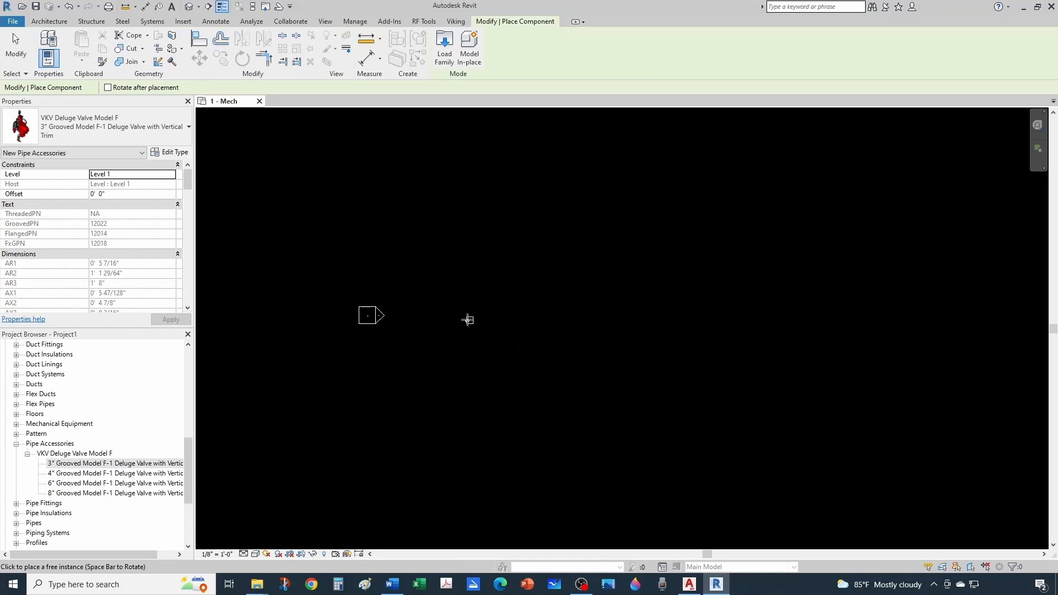
scroll(515, 340, up, 3)
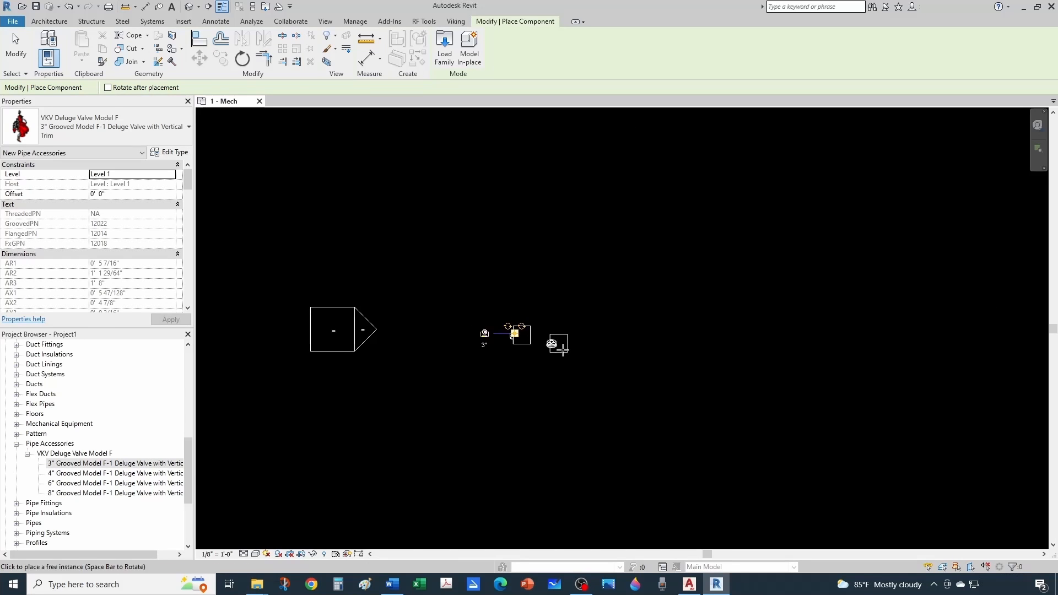
key(Escape)
Set the 1 - Mech plan's detail level to Fine and its visual style to Hidden Line.
click(243, 554)
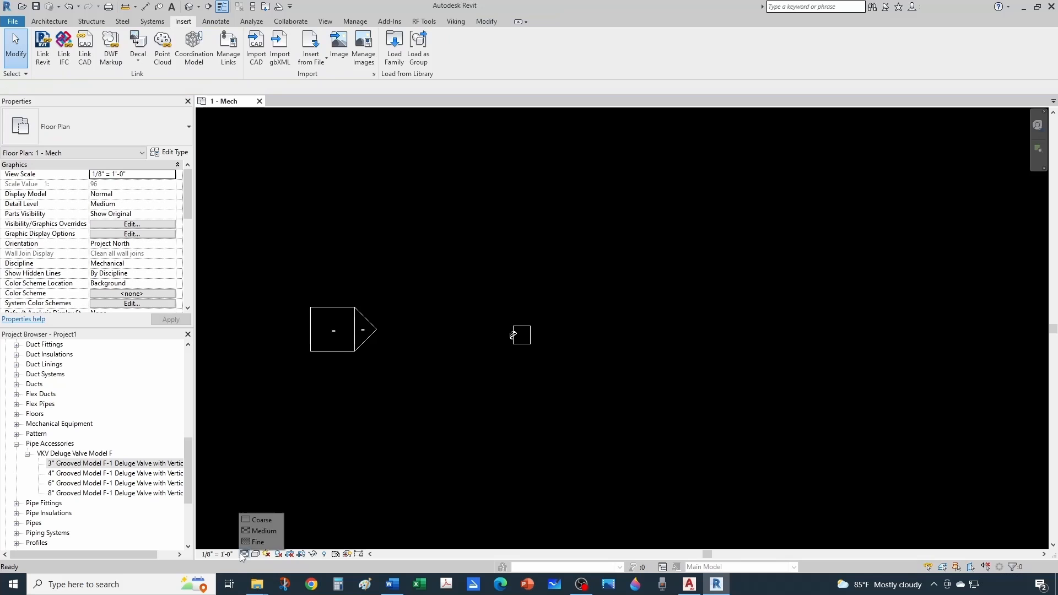
click(255, 544)
click(256, 554)
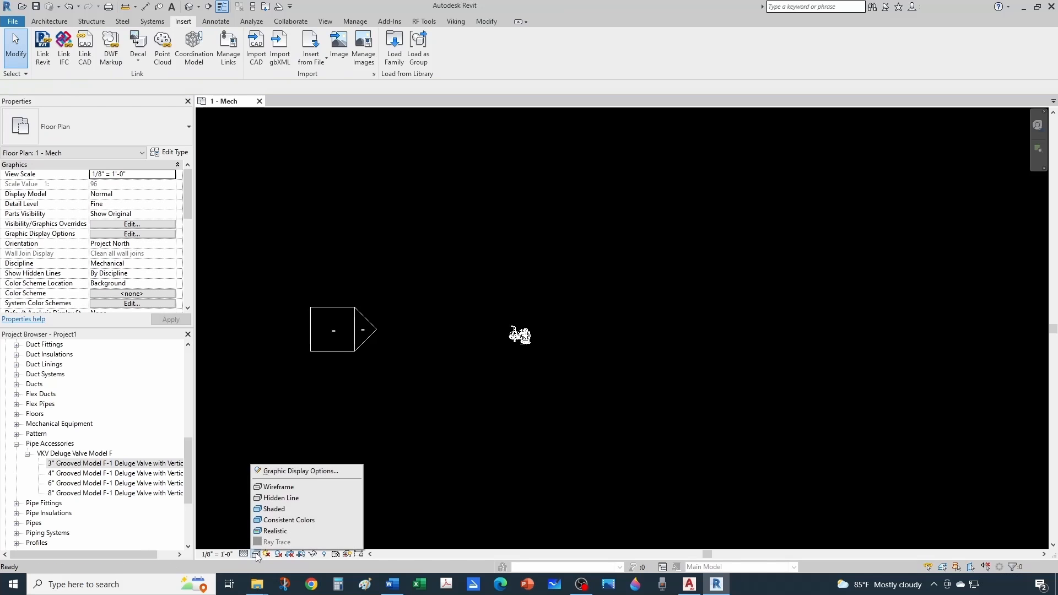
click(279, 498)
scroll(513, 355, up, 2)
scroll(562, 397, up, 3)
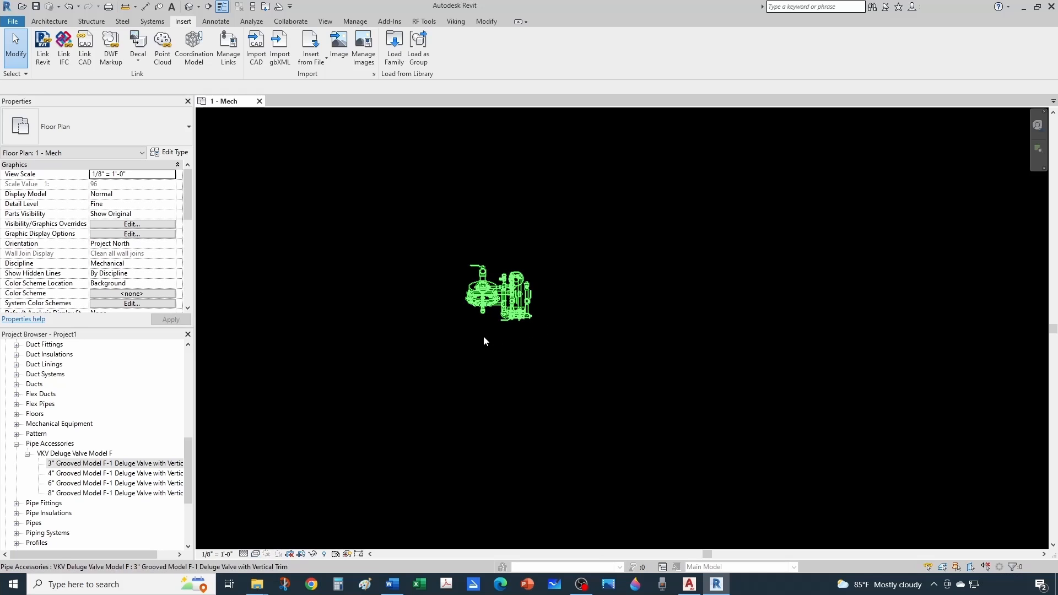
Place a 4" Grooved Model F-1 Deluge Valve with Vertical Trim to the right of the 3" valve, aligned horizontally with it.
scroll(463, 346, down, 3)
middle_drag(586, 414, 518, 410)
click(59, 473)
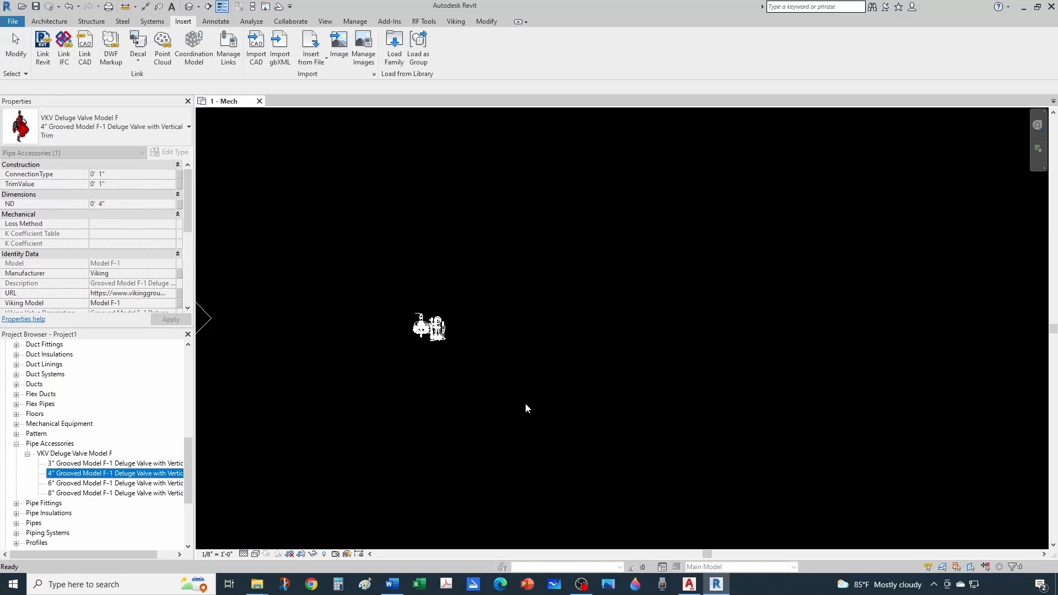
drag(526, 404, 526, 403)
scroll(519, 322, up, 2)
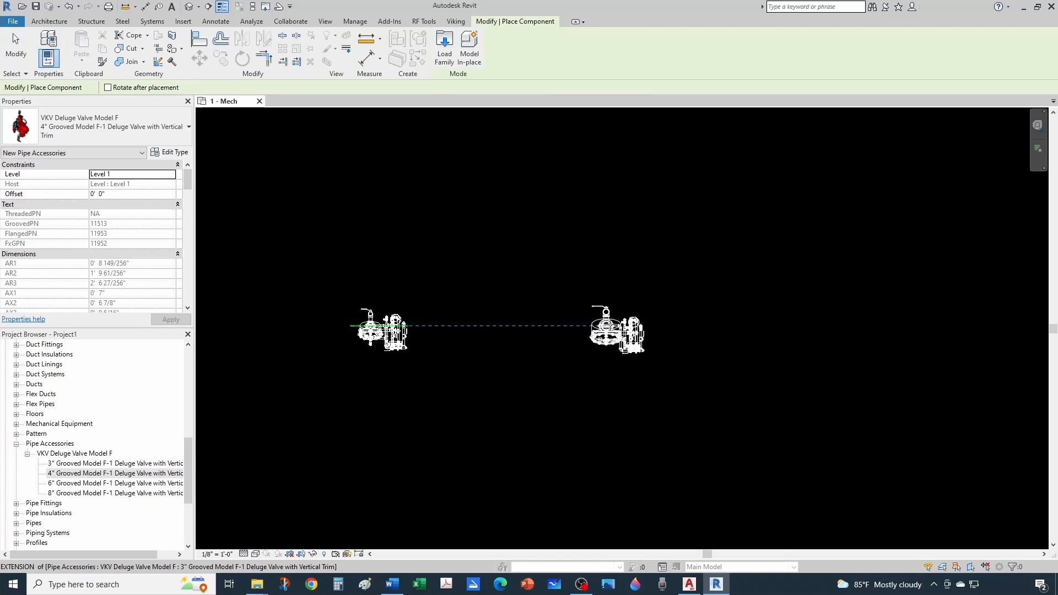
click(609, 326)
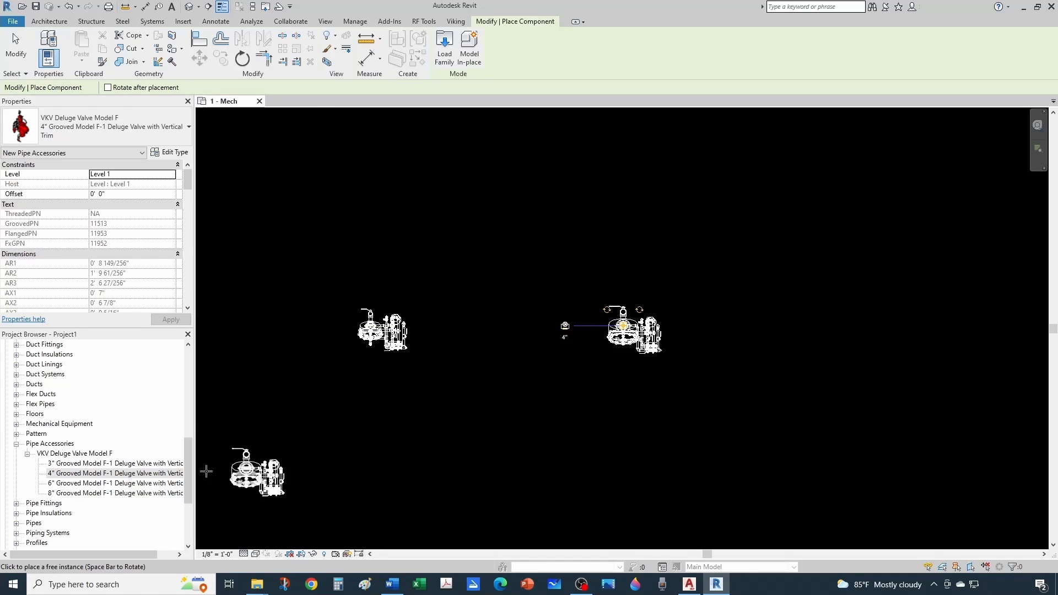
Place a 6" Grooved Model F-1 Deluge Valve with Vertical Trim to the right of the 4" valve in the same row.
click(111, 483)
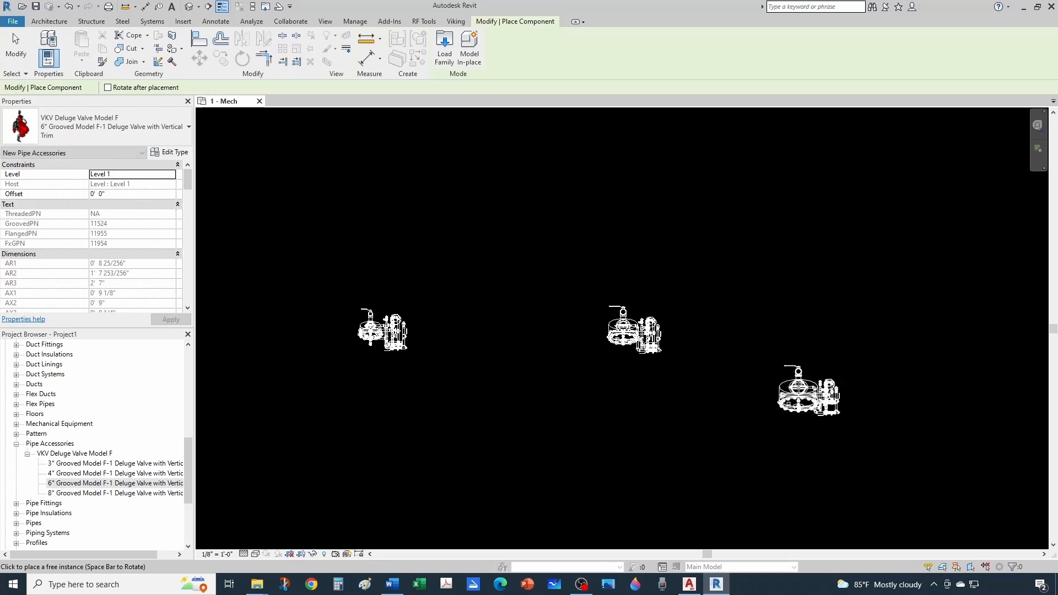
scroll(798, 385, down, 2)
scroll(826, 381, up, 1)
middle_drag(826, 380, 645, 379)
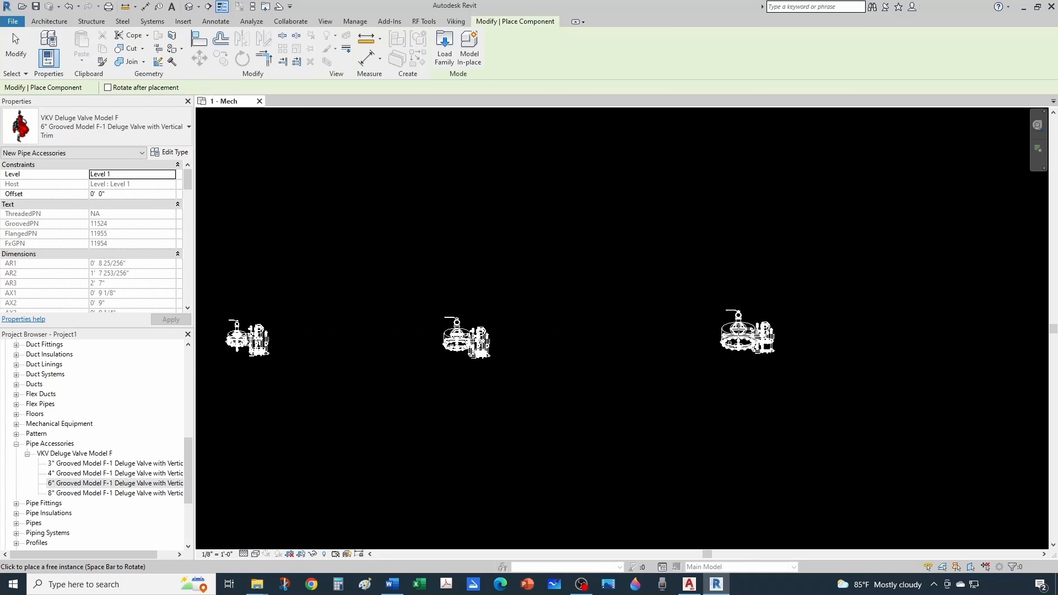
click(724, 335)
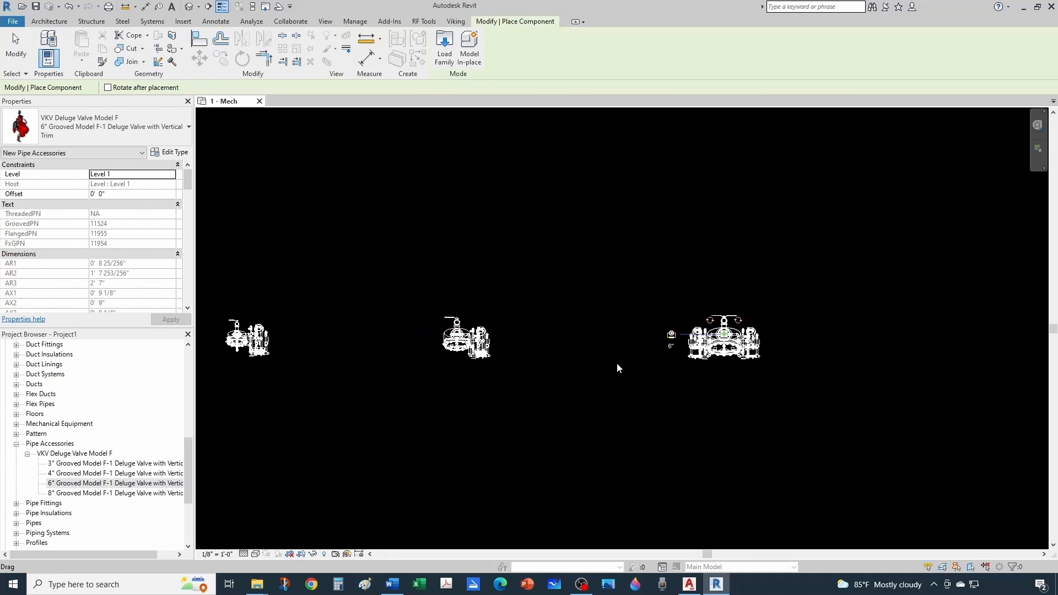
Place an 8" Grooved Model F-1 Deluge Valve with Vertical Trim to the right of the 6" valve, aligned with the row.
click(106, 493)
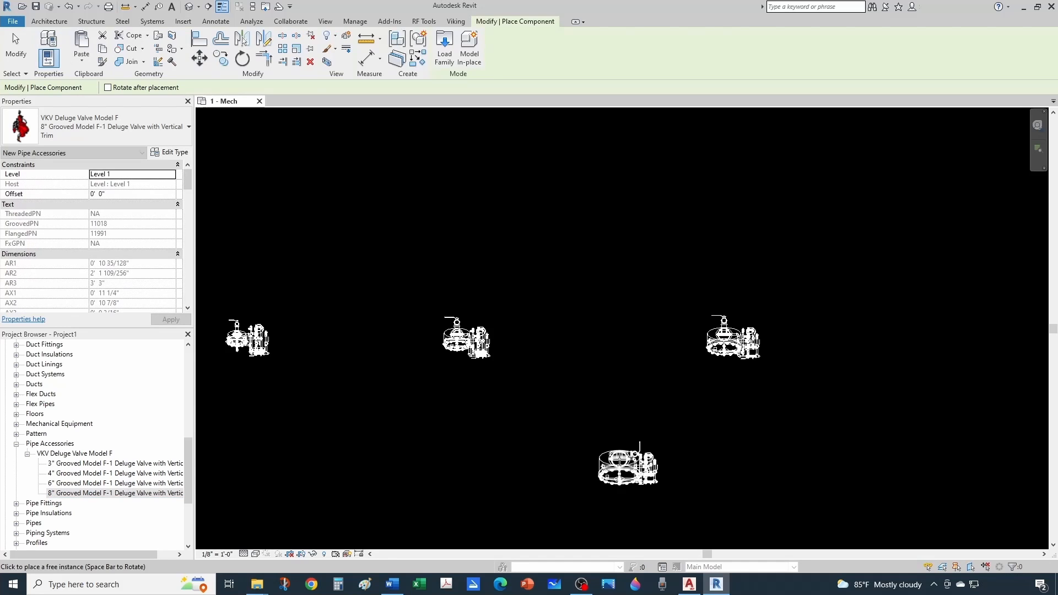
scroll(623, 460, down, 2)
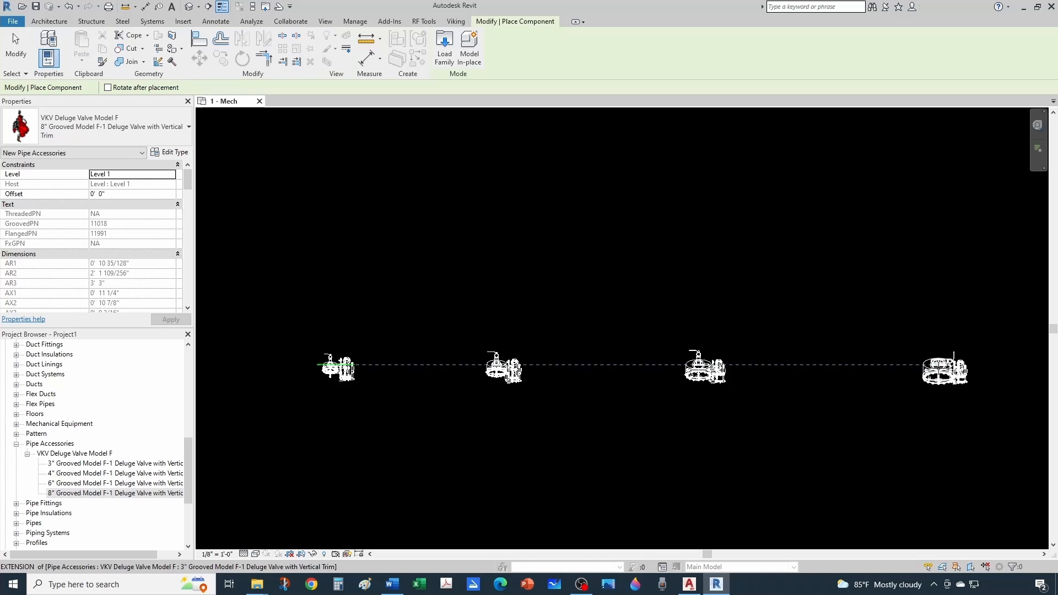
key(Escape)
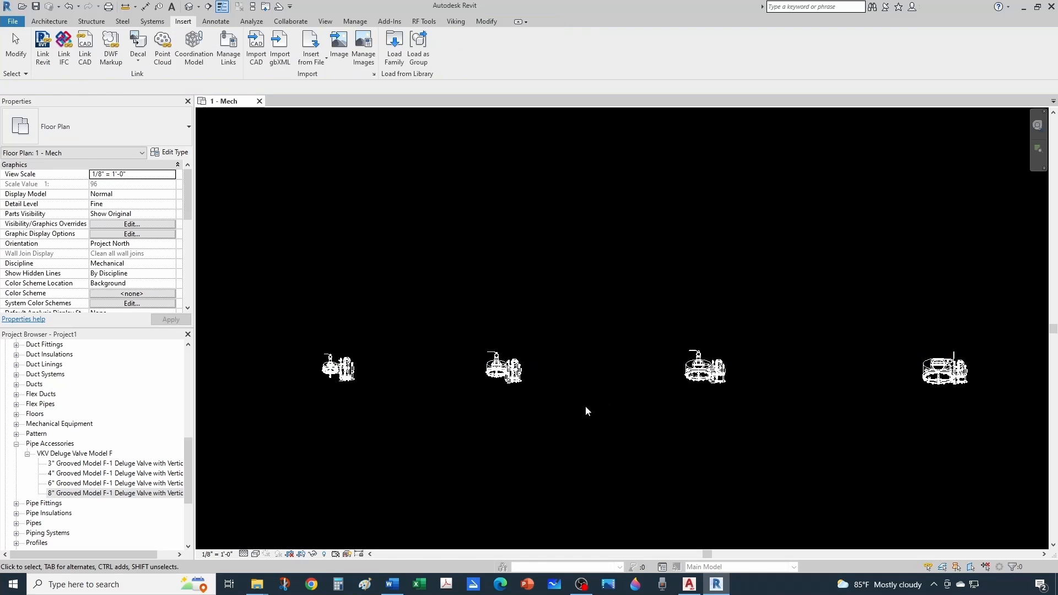
Open the default 3D view and set its detail level to Fine.
click(189, 8)
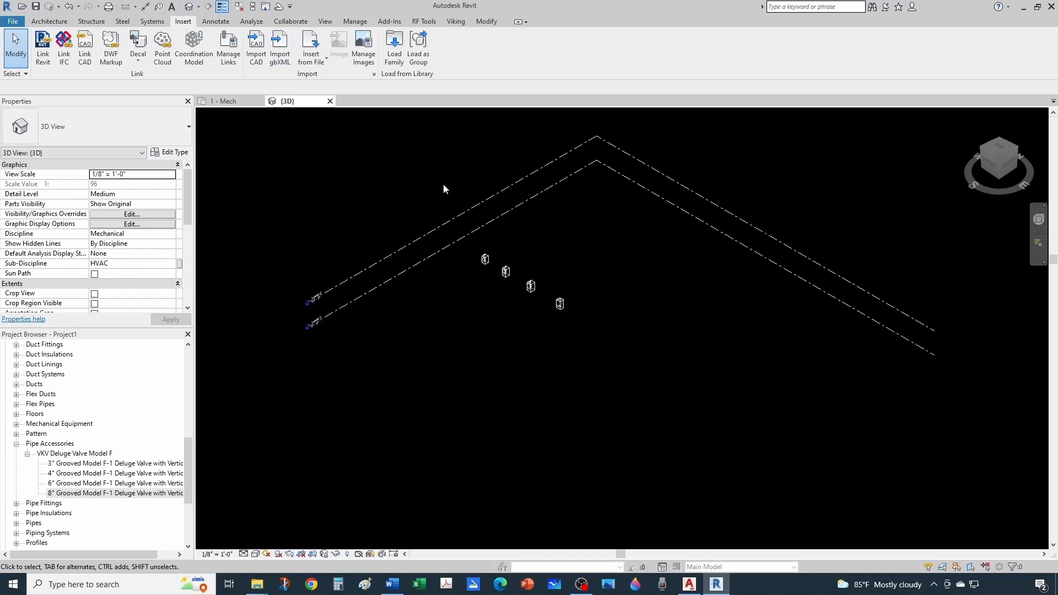
scroll(480, 269, up, 5)
scroll(497, 255, up, 4)
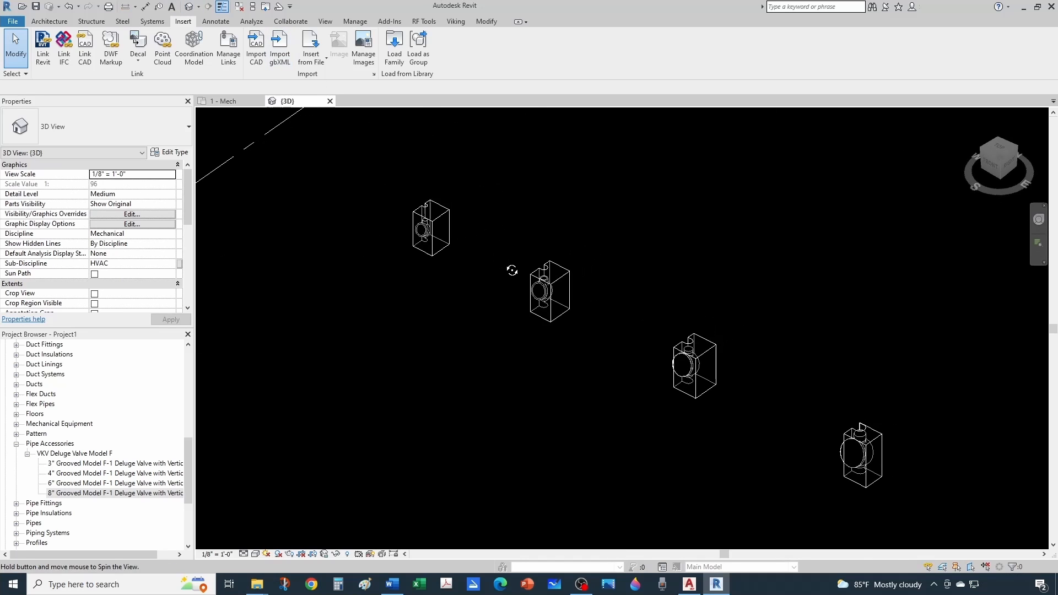
click(244, 553)
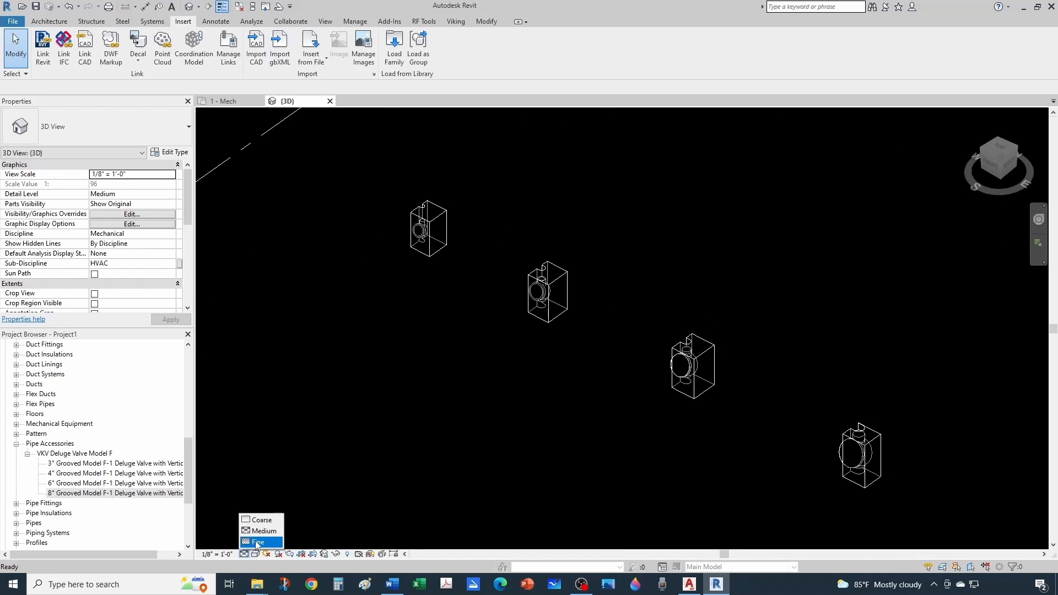
click(255, 544)
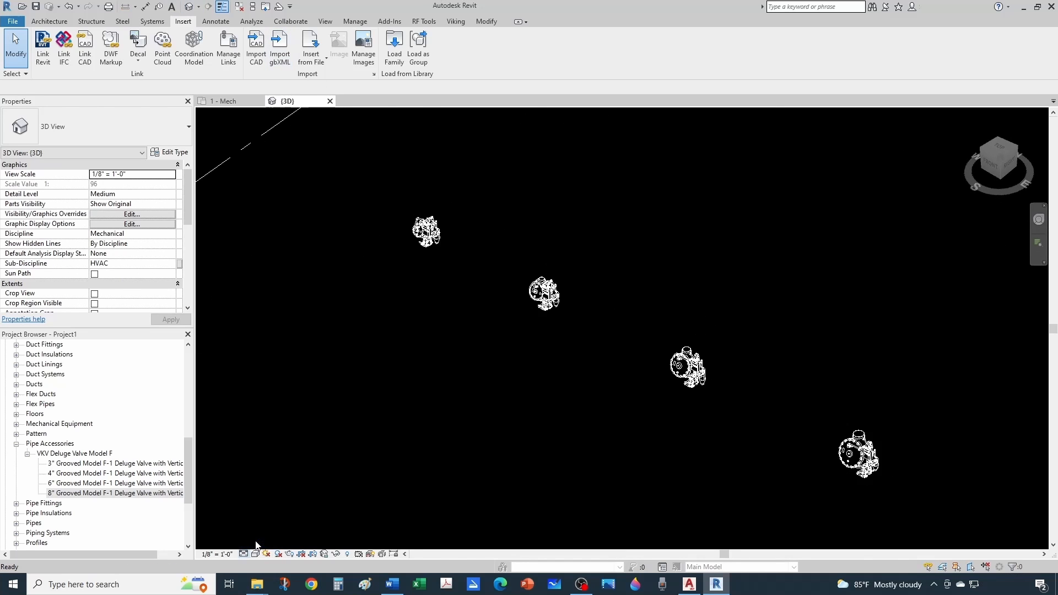
Orbit the 3D view toward the front and examine the four deluge valves from the smallest to the largest.
click(417, 249)
shift+middle_drag(417, 249, 567, 363)
click(566, 364)
scroll(569, 363, down, 1)
middle_drag(629, 314, 580, 413)
scroll(609, 324, up, 1)
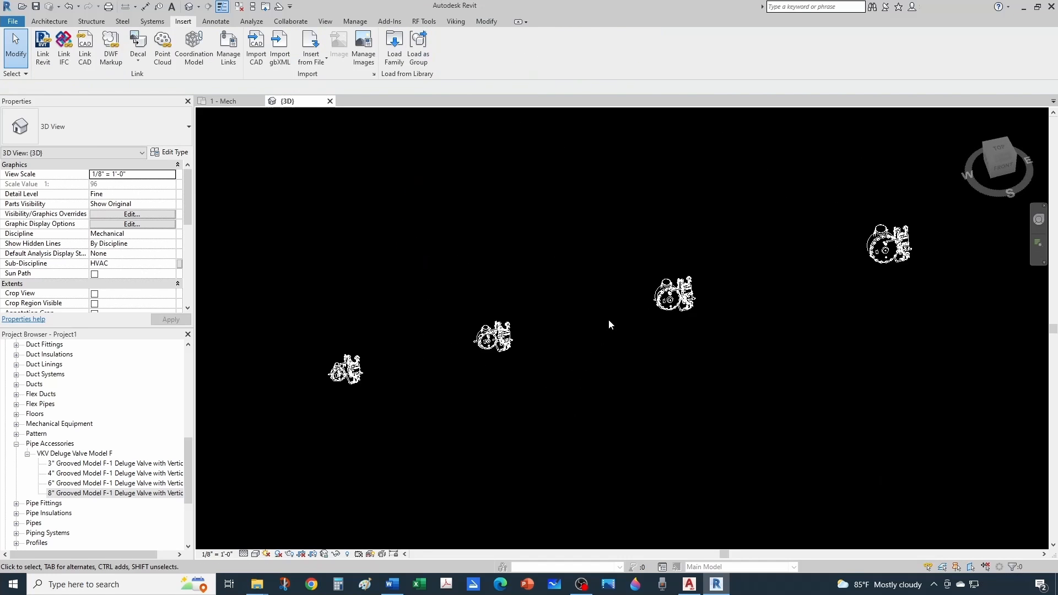
scroll(290, 413, up, 2)
middle_drag(373, 408, 287, 471)
scroll(287, 471, down, 2)
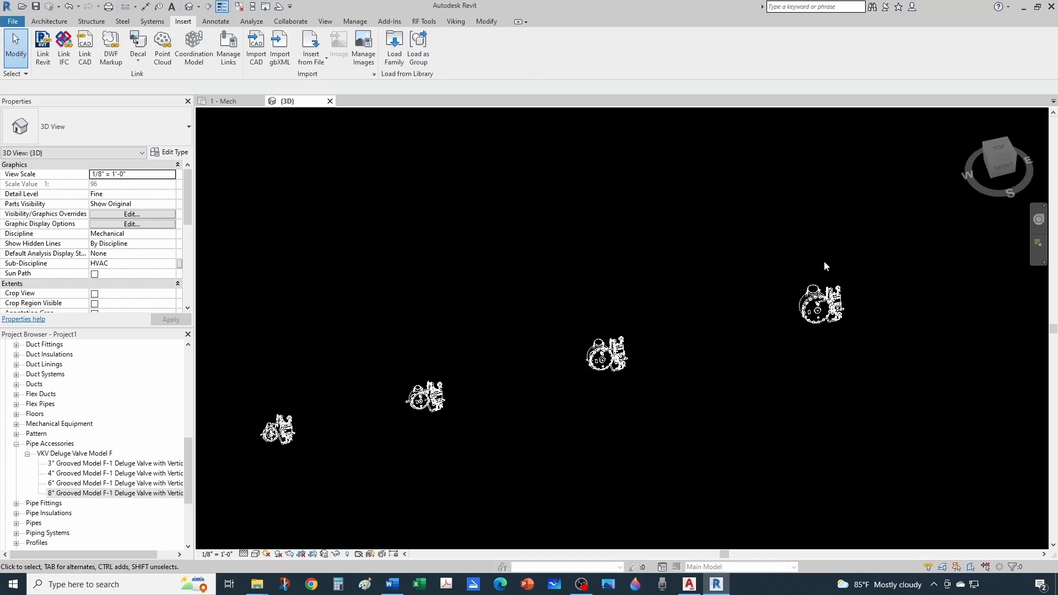
middle_drag(424, 453, 445, 436)
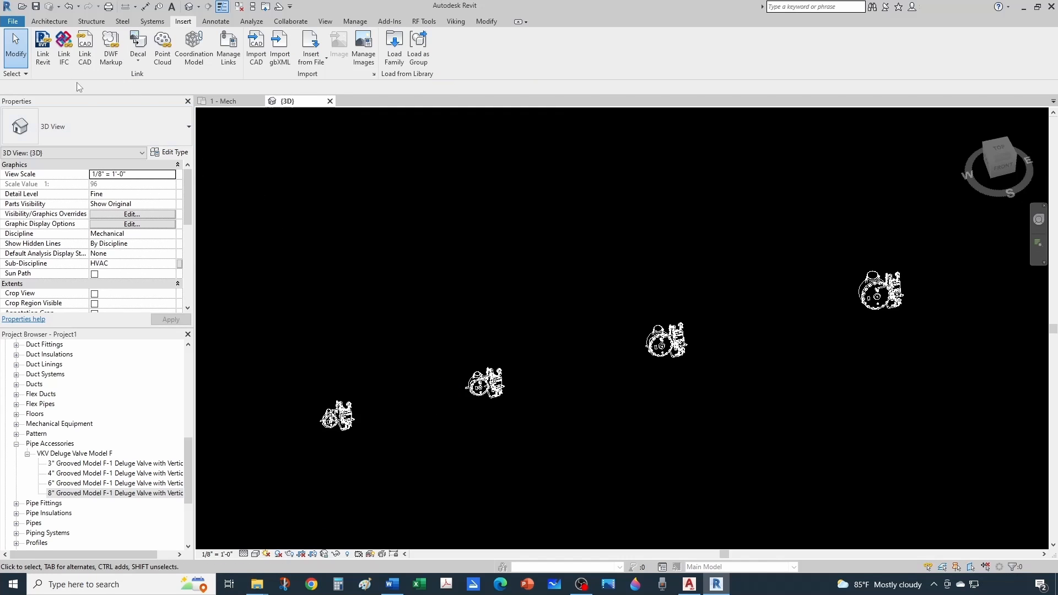
Start a DWG export of the 3D view and set its export setup to output solids as ACIS solids.
click(13, 22)
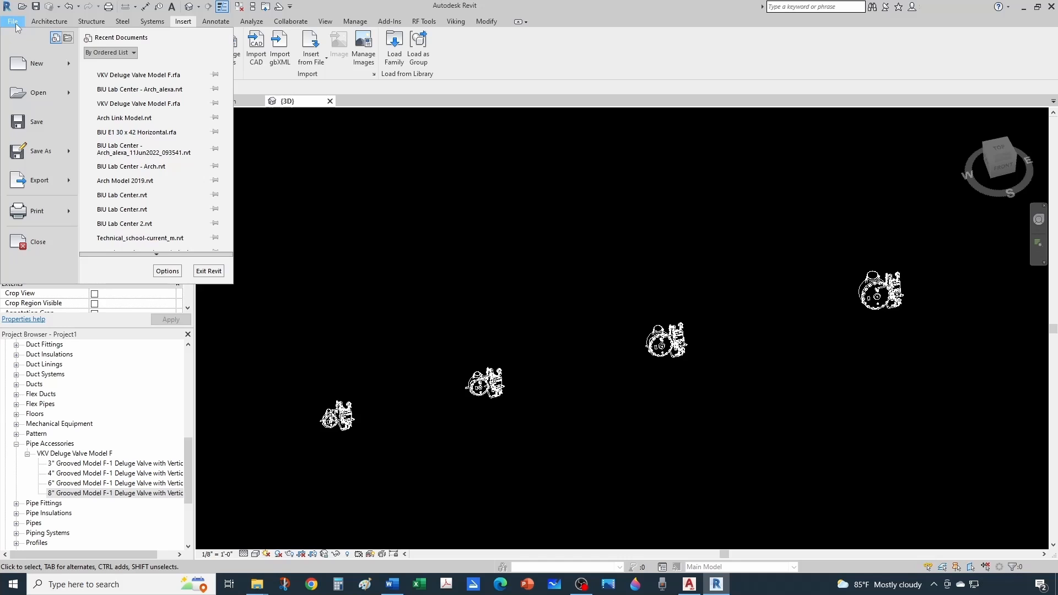
mouse_move(41, 190)
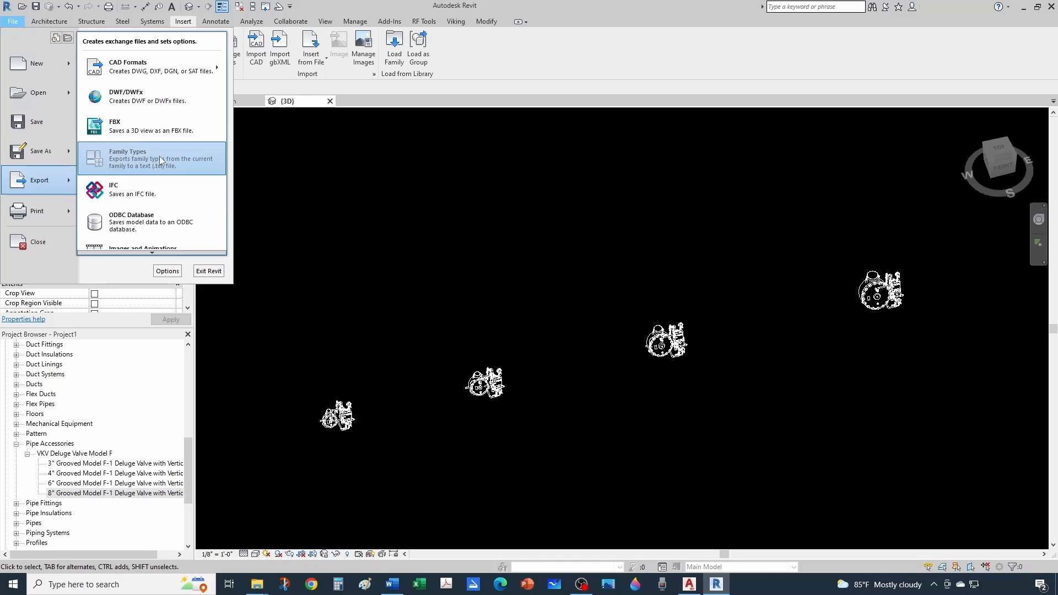
mouse_move(153, 67)
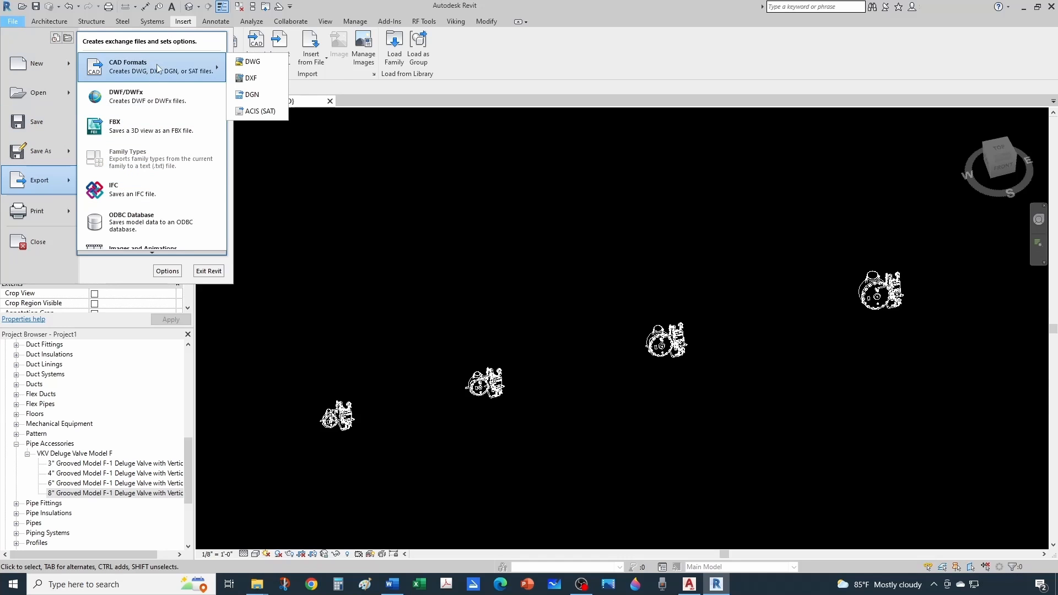
click(251, 61)
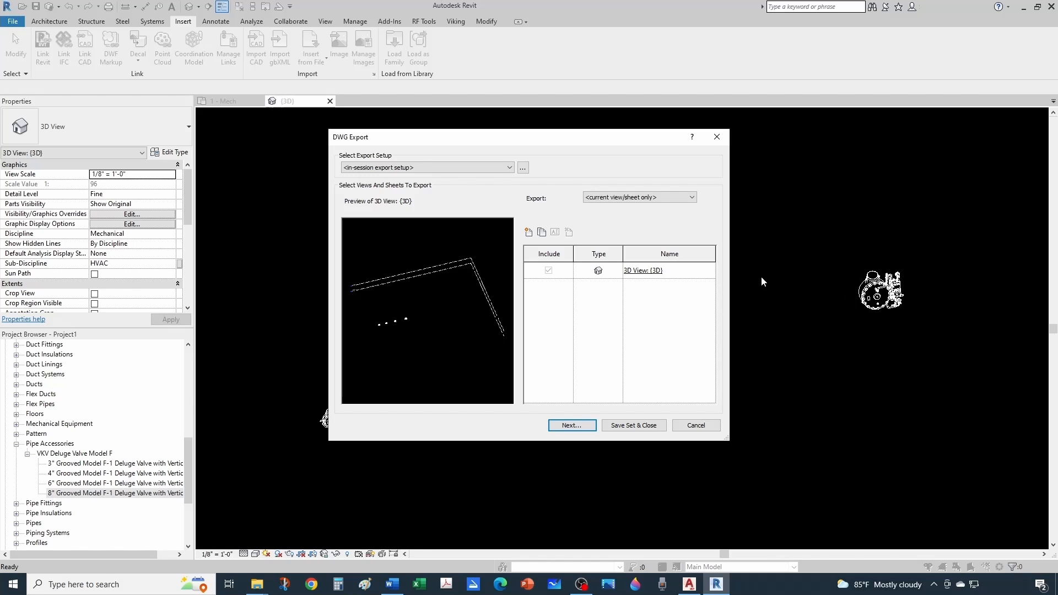
click(522, 168)
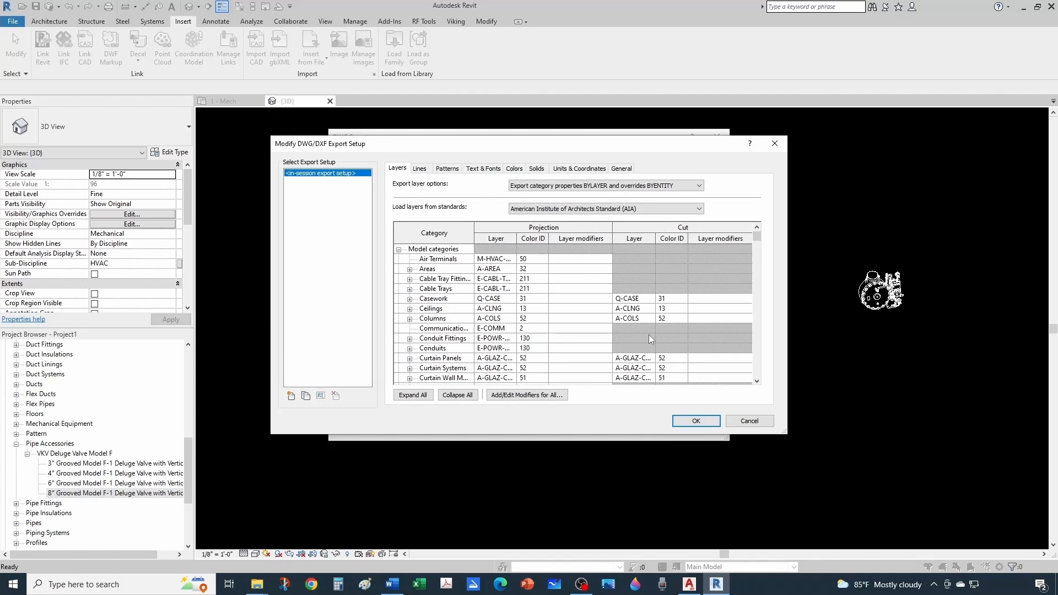
click(537, 169)
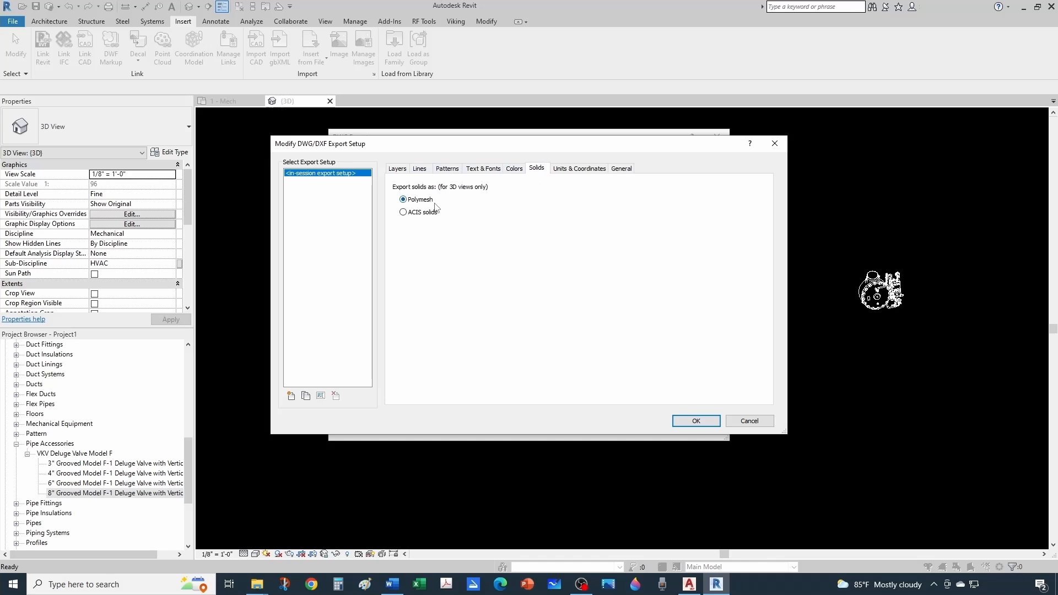
click(403, 213)
click(691, 422)
Export the 3D view to Downloads as the AutoCAD 2018 DWG "Deluge F-1 (Revit Export)", without exporting views and links as external references.
click(572, 424)
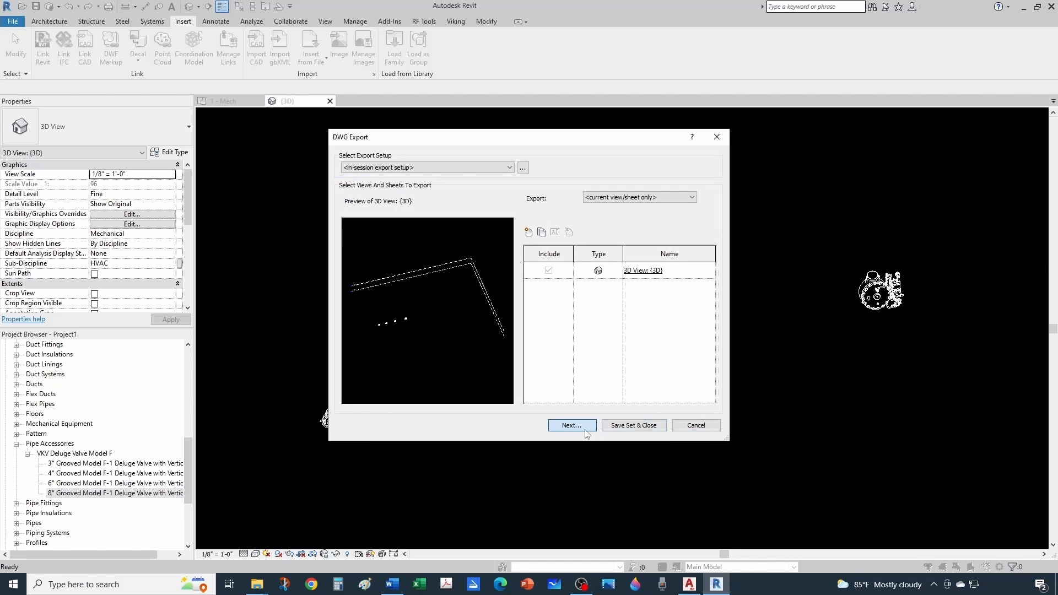
double_click(592, 269)
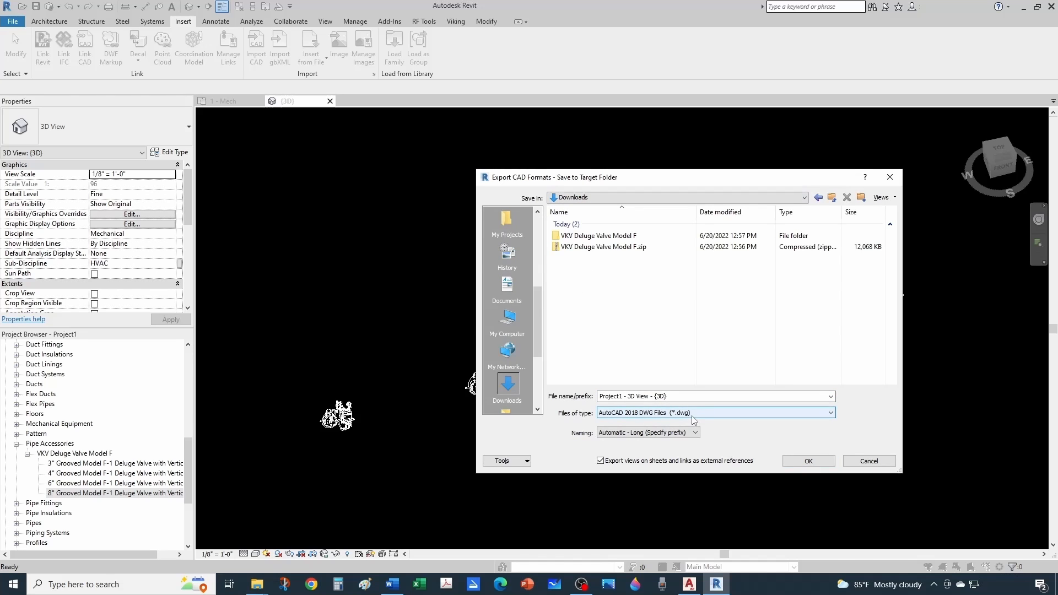
click(690, 398)
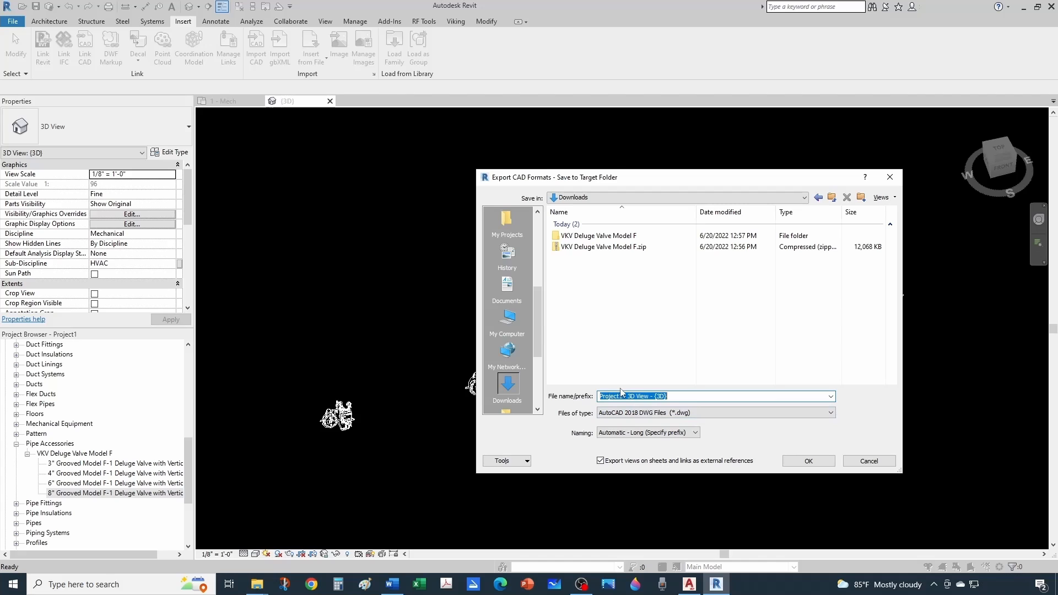
text(V)
text(vit Export))
click(601, 461)
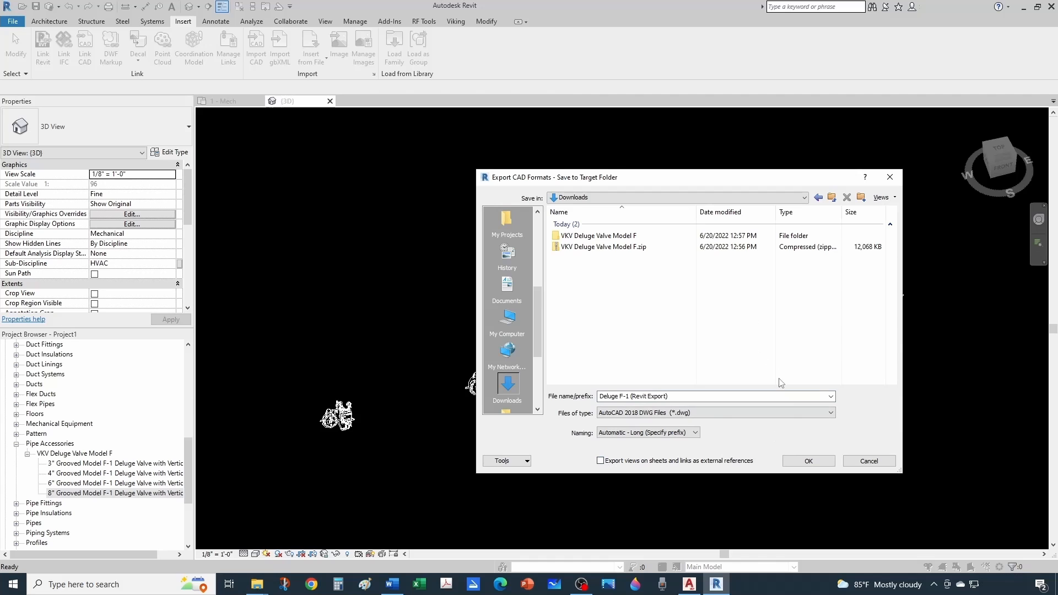
click(808, 461)
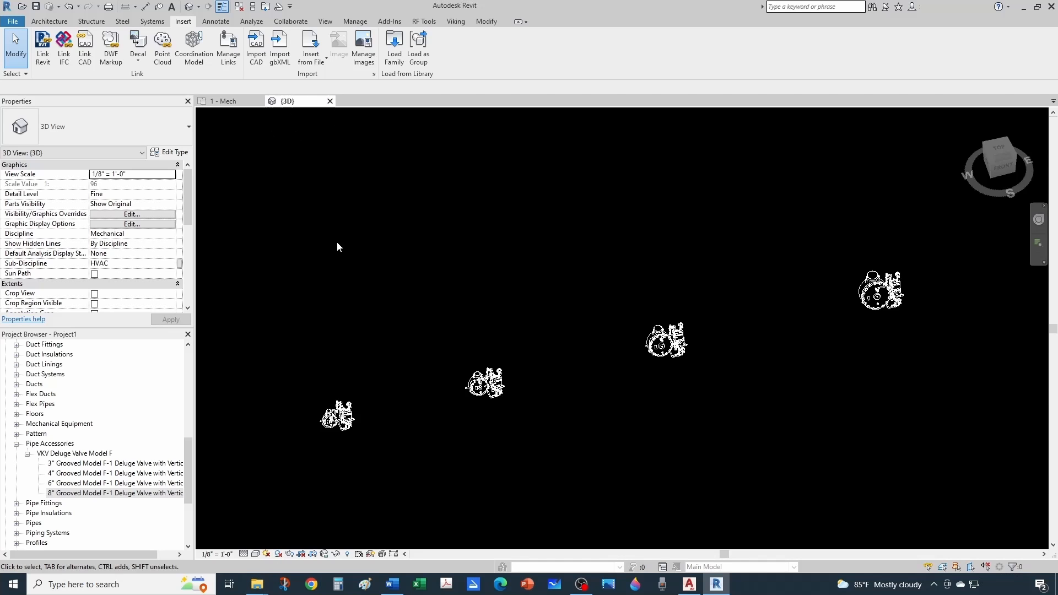
Switch to File Explorer and delete VKV Deluge Valve Model F.zip and Deluge F-1.jpg from the Downloads folder.
mouse_move(268, 592)
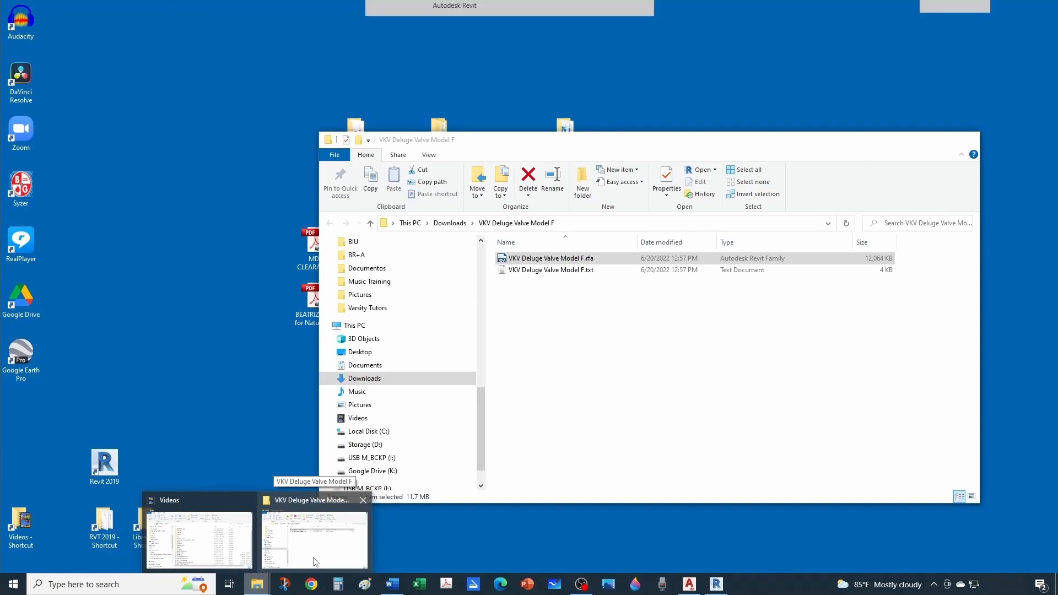
click(315, 562)
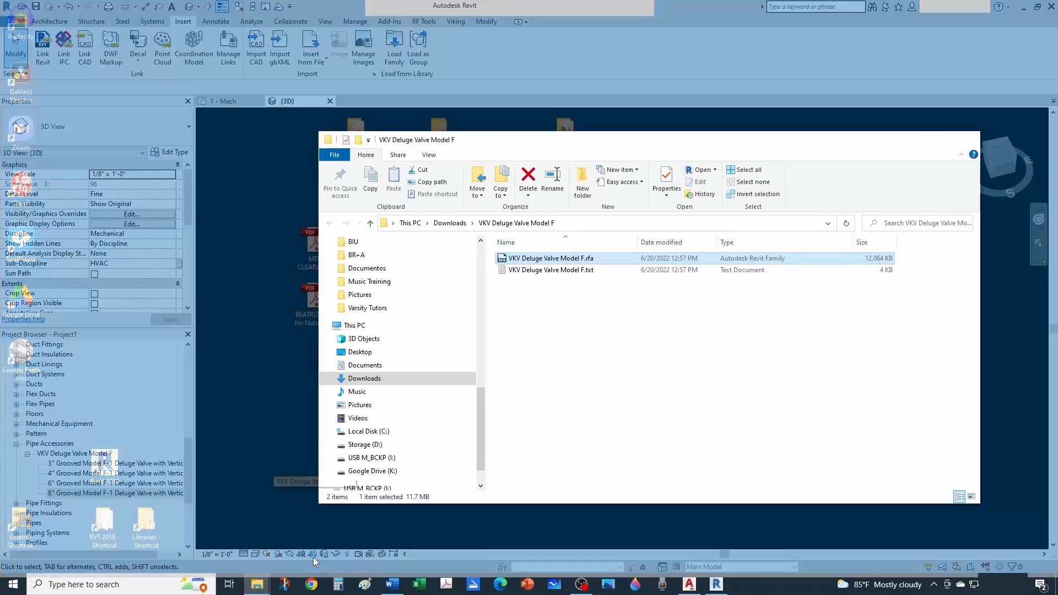
click(450, 224)
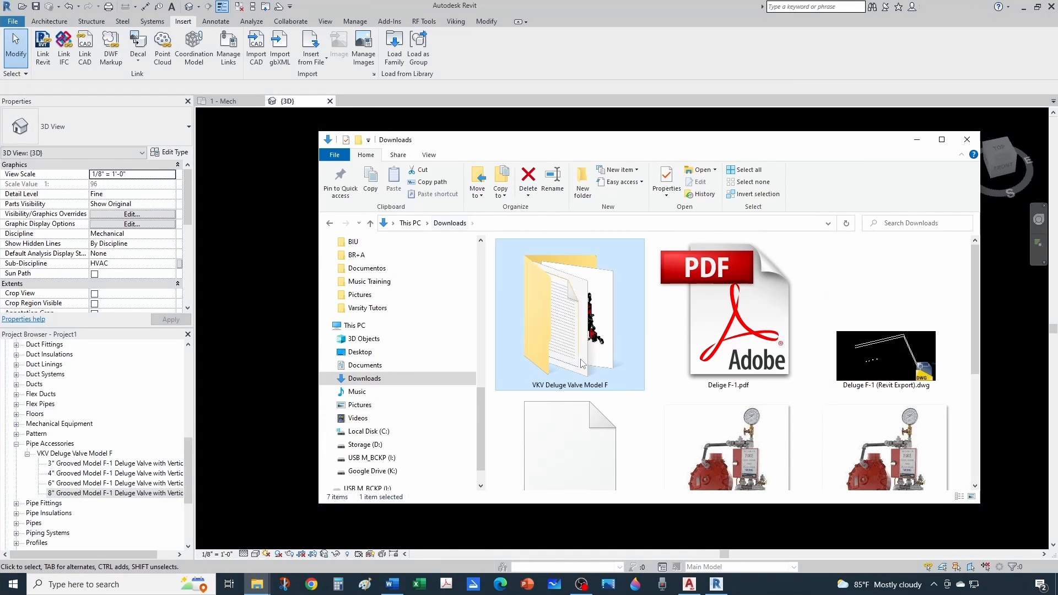
scroll(771, 328, down, 5)
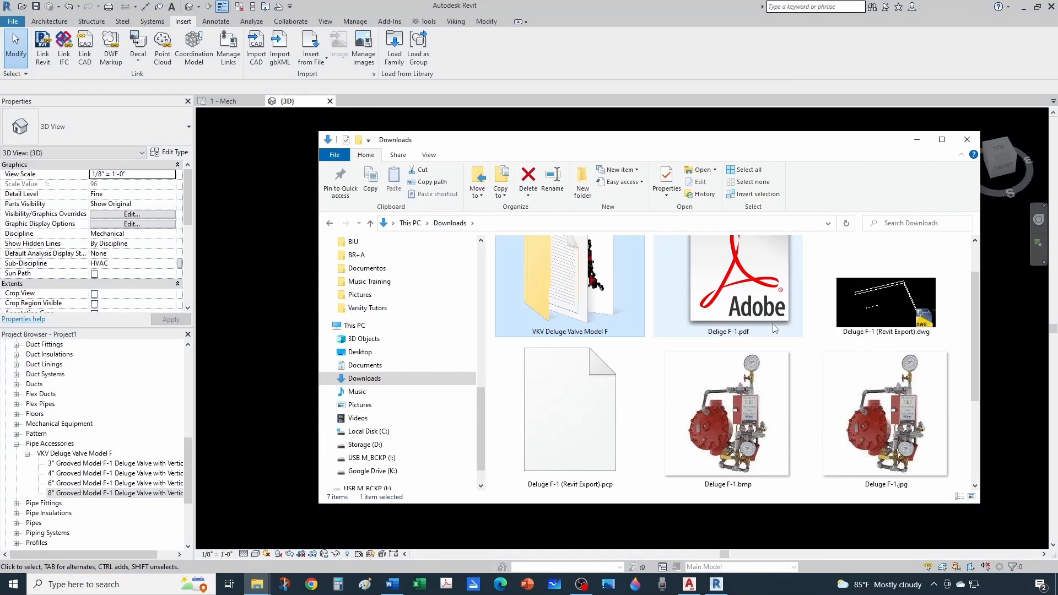
click(941, 139)
click(456, 363)
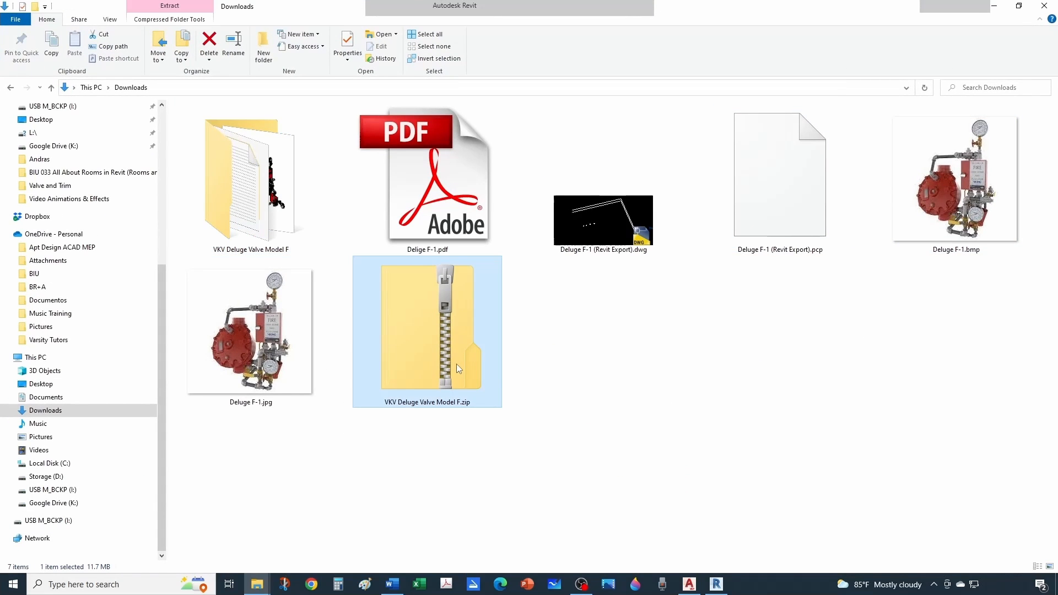
key(Delete)
click(276, 358)
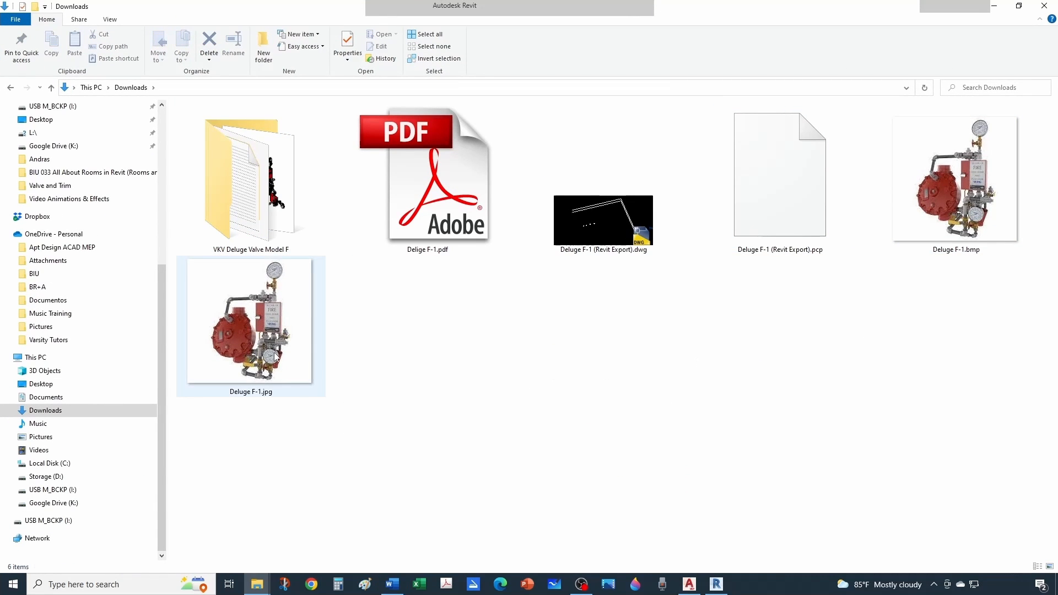
key(Delete)
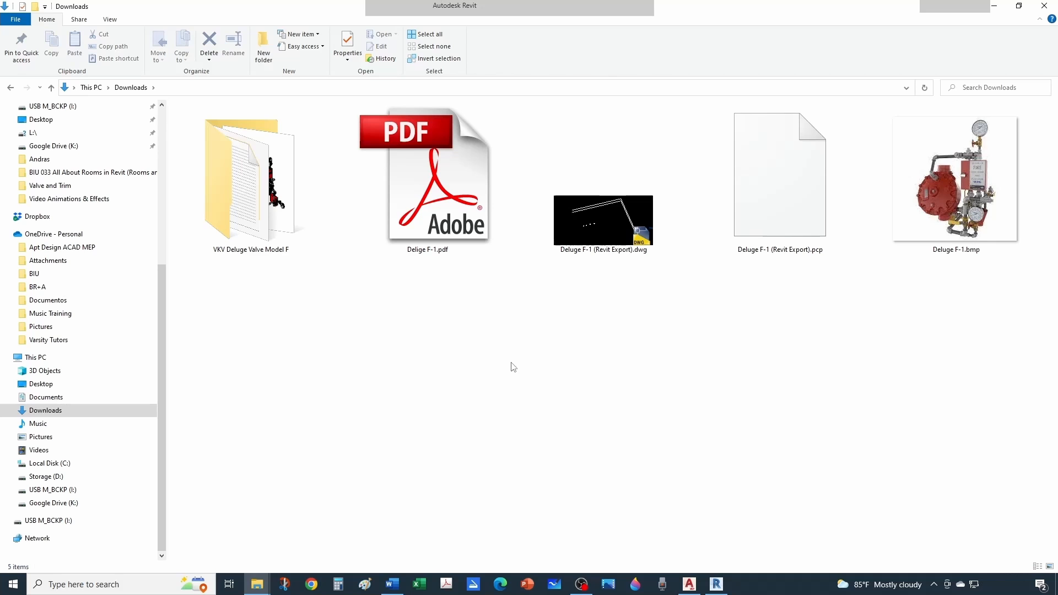
Open Deluge F-1 (Revit Export).dwg from Downloads in AutoCAD and inspect the smallest exported valve up close.
double_click(599, 227)
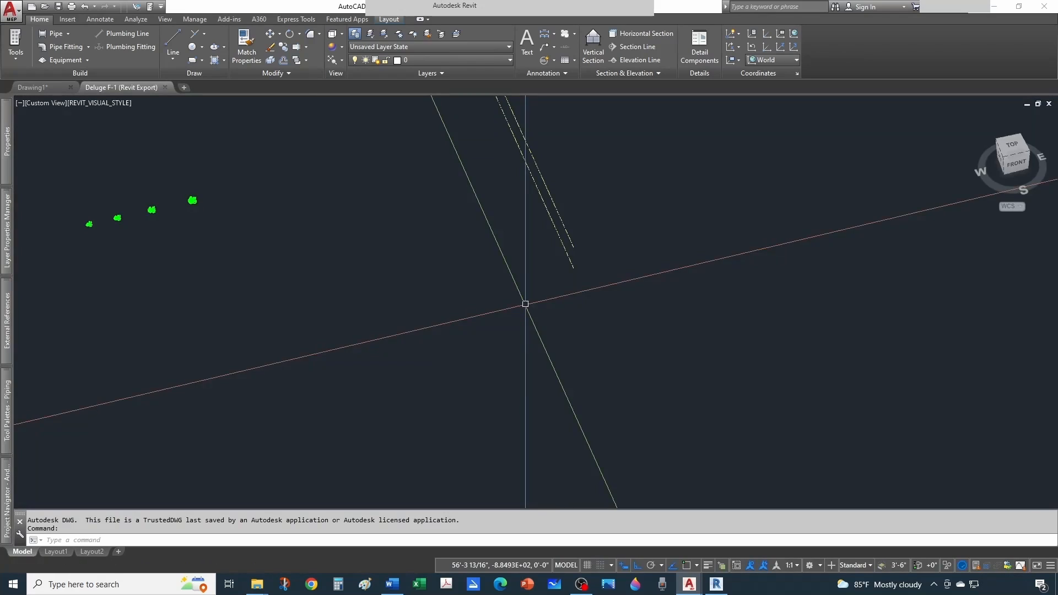
middle_drag(309, 295, 542, 374)
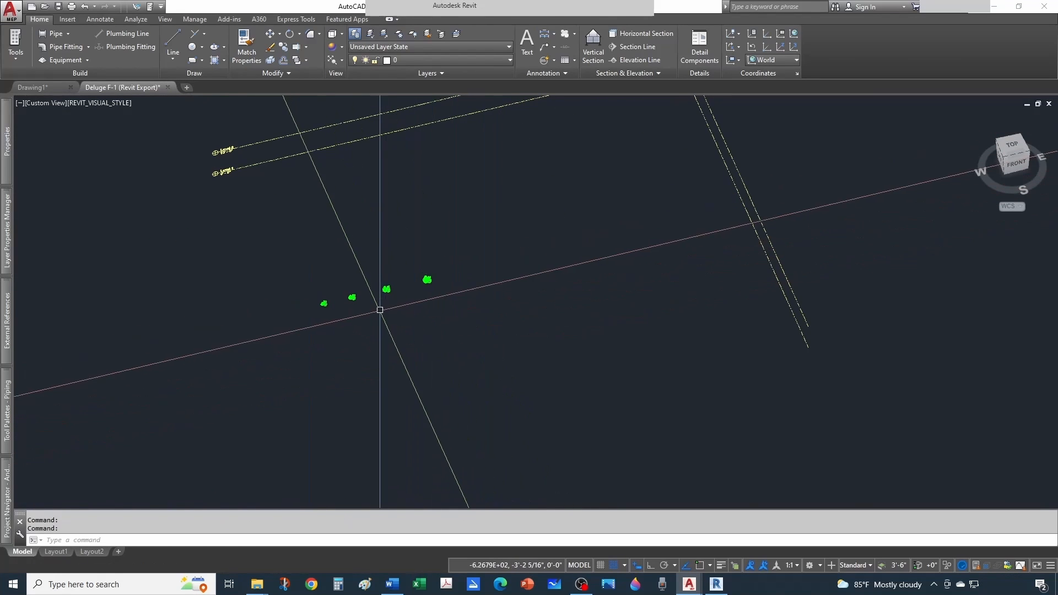
scroll(347, 302, up, 5)
scroll(185, 294, up, 4)
middle_drag(147, 296, 338, 399)
scroll(213, 382, up, 6)
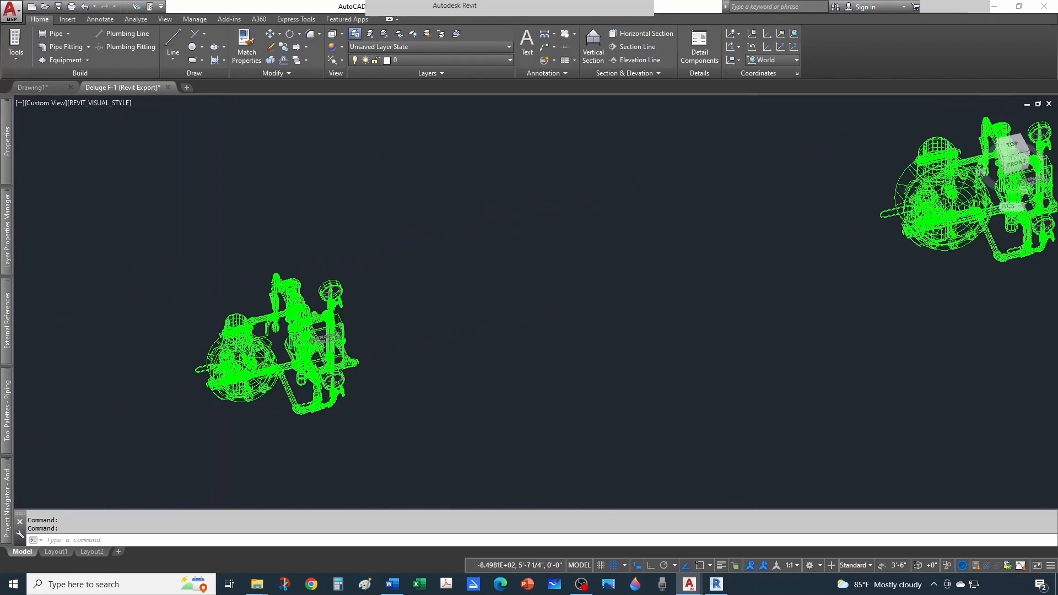
click(296, 276)
key(Escape)
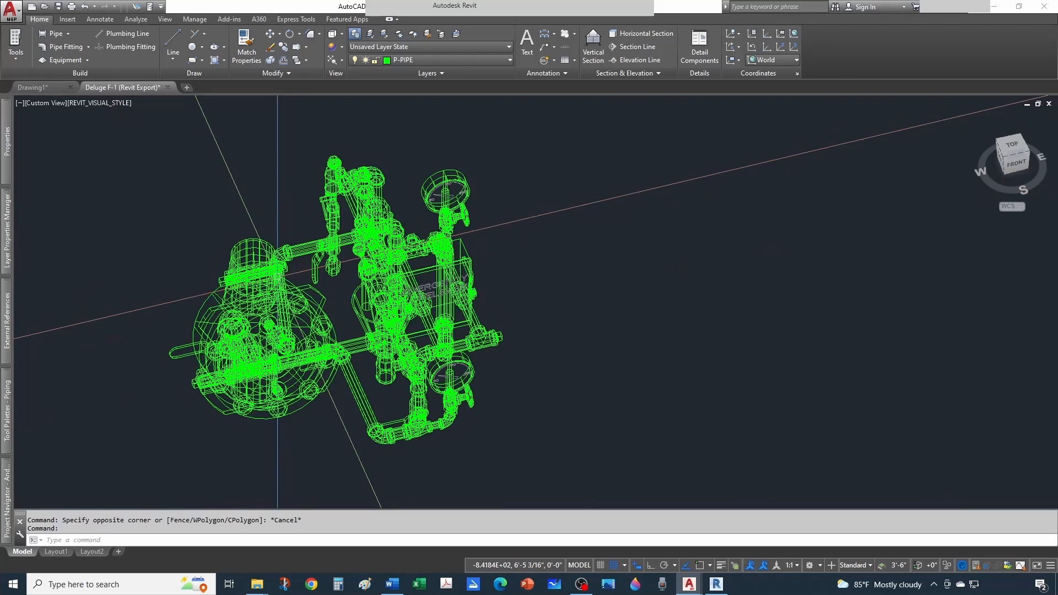
scroll(284, 276, down, 6)
scroll(559, 269, down, 2)
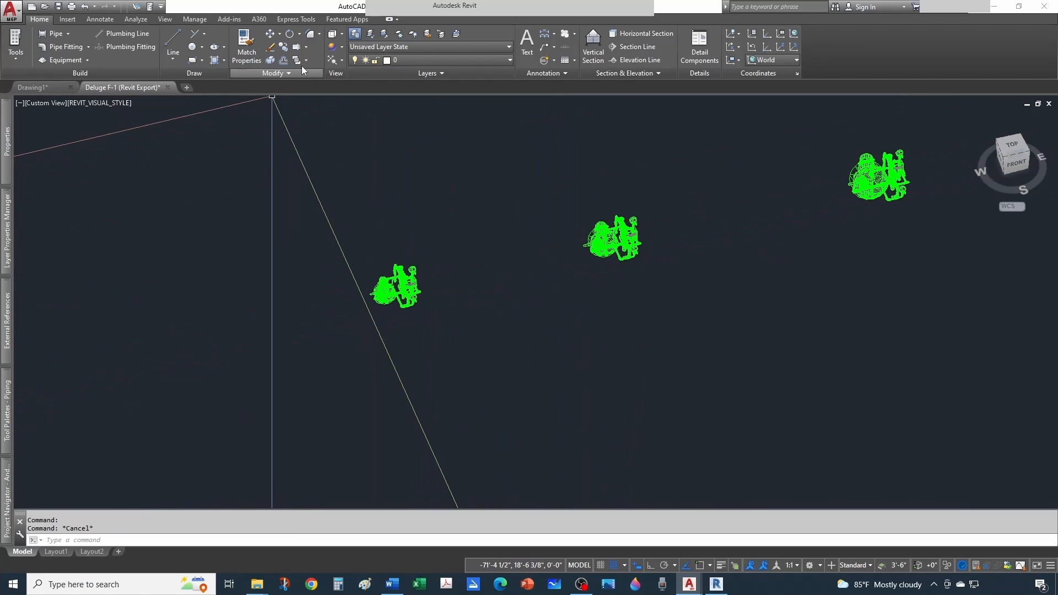
Display the exported valves in the Conceptual and Hidden visual styles and examine the smallest valve up close.
click(332, 52)
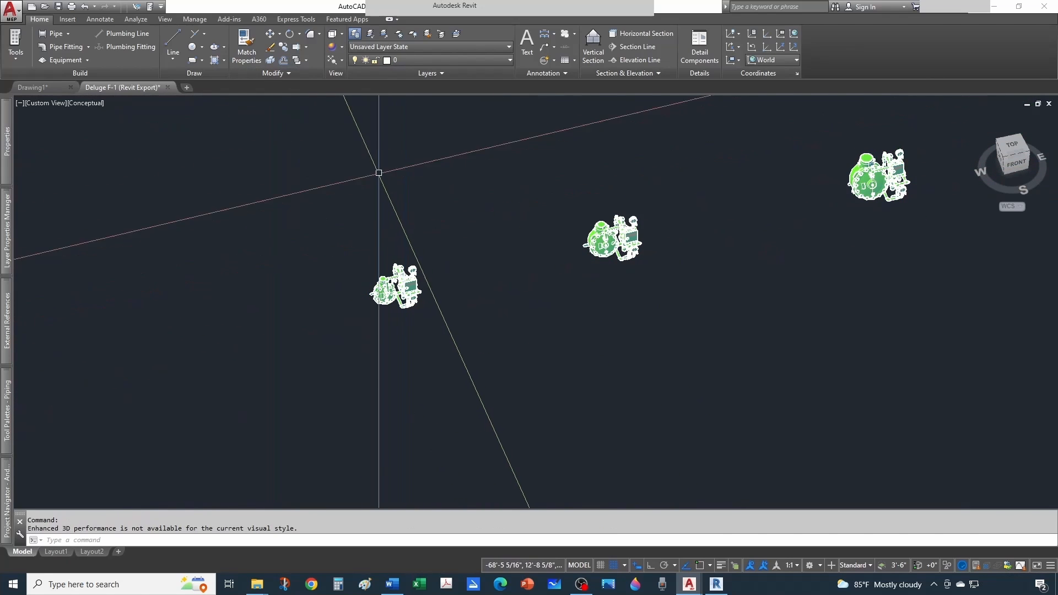
click(341, 48)
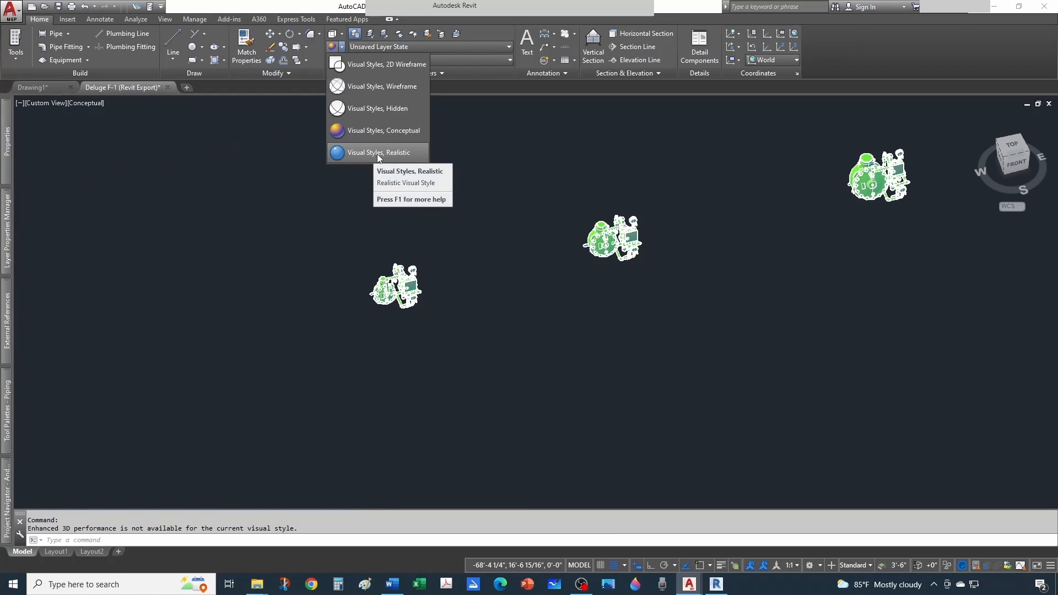
click(370, 107)
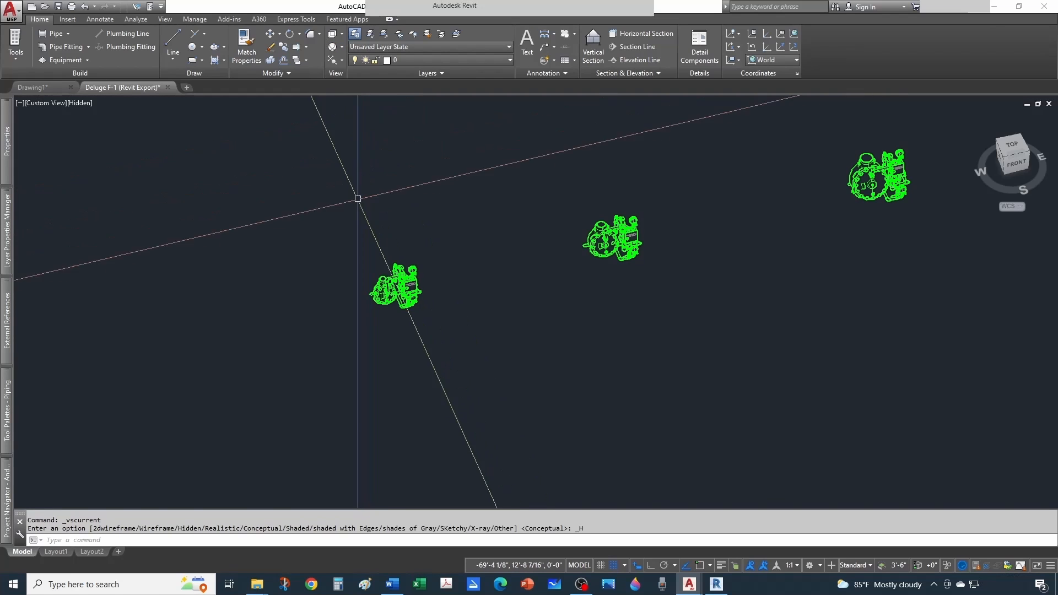
scroll(383, 282, up, 6)
mouse_move(404, 351)
shift+middle_down()
mouse_move(421, 370)
mouse_move(437, 364)
mouse_move(432, 373)
mouse_move(441, 342)
mouse_move(406, 354)
mouse_move(417, 359)
shift+middle_up()
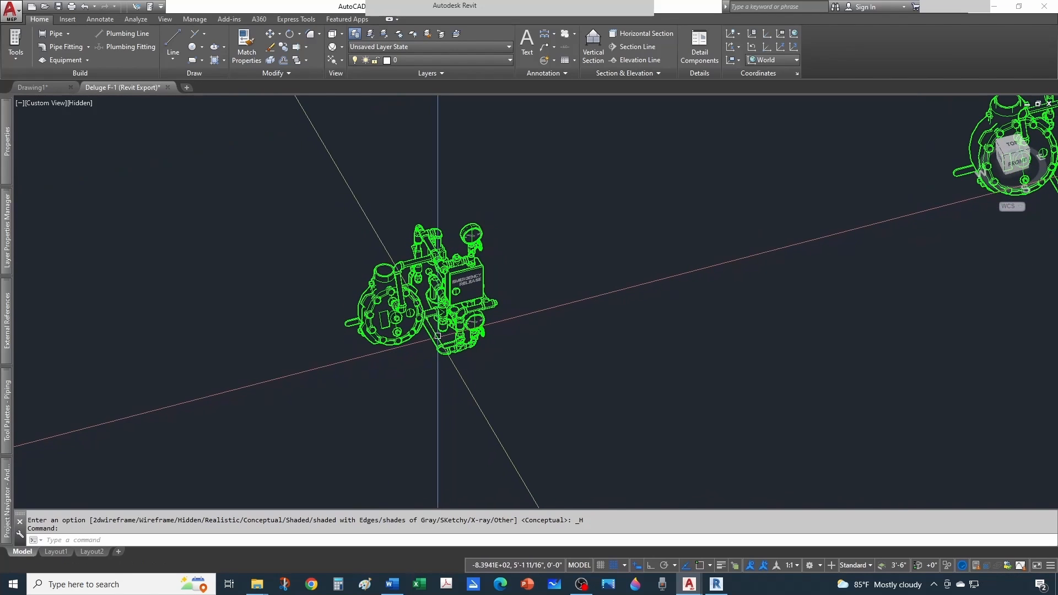
Set the visual style back to Conceptual and look over all four exported valves.
click(342, 48)
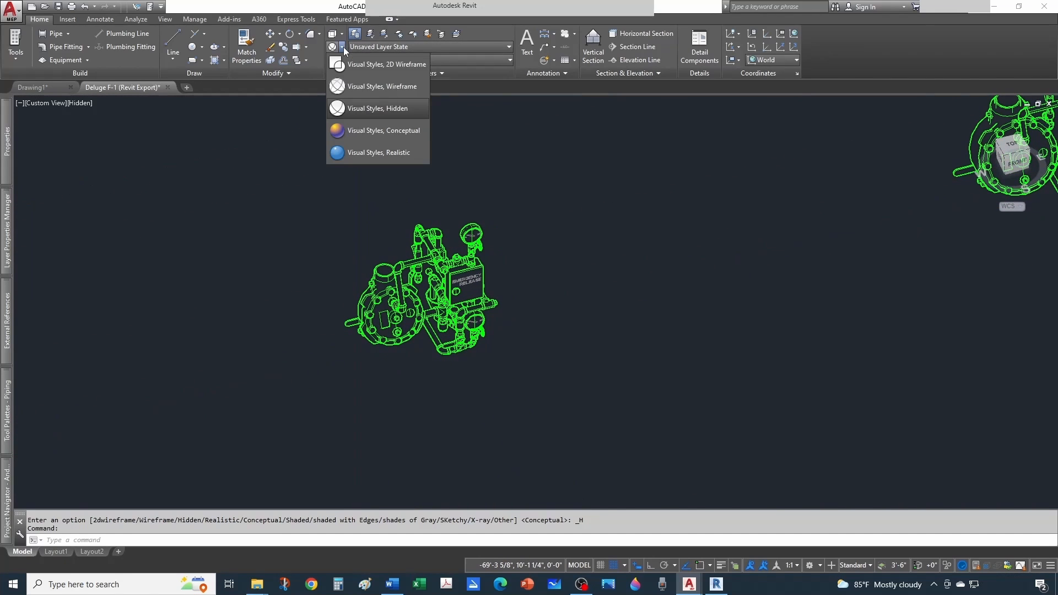
click(362, 130)
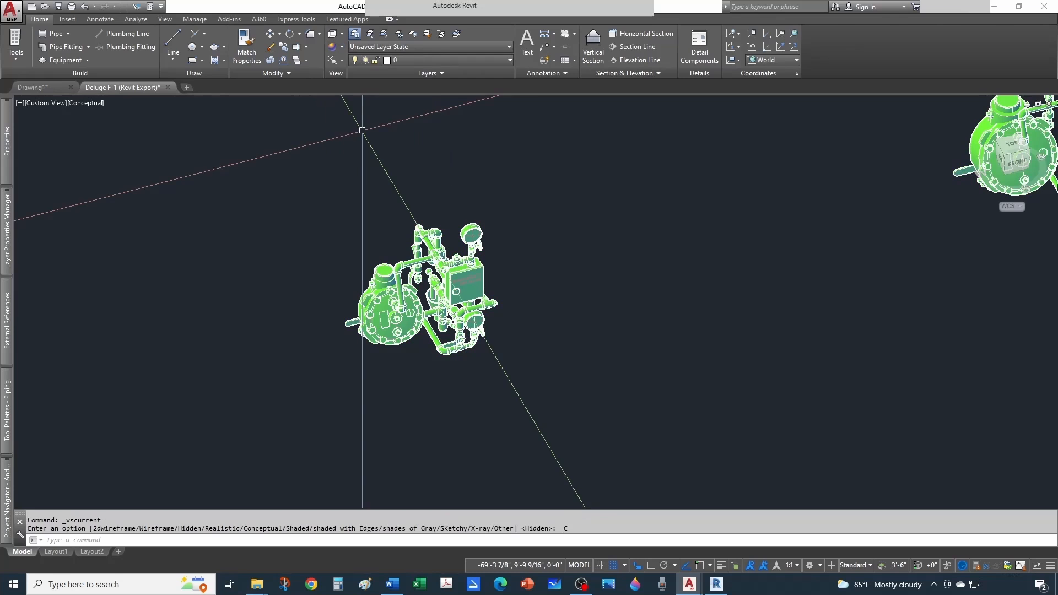
scroll(439, 359, down, 2)
shift+middle_drag(440, 359, 479, 364)
scroll(713, 314, up, 3)
scroll(533, 226, down, 5)
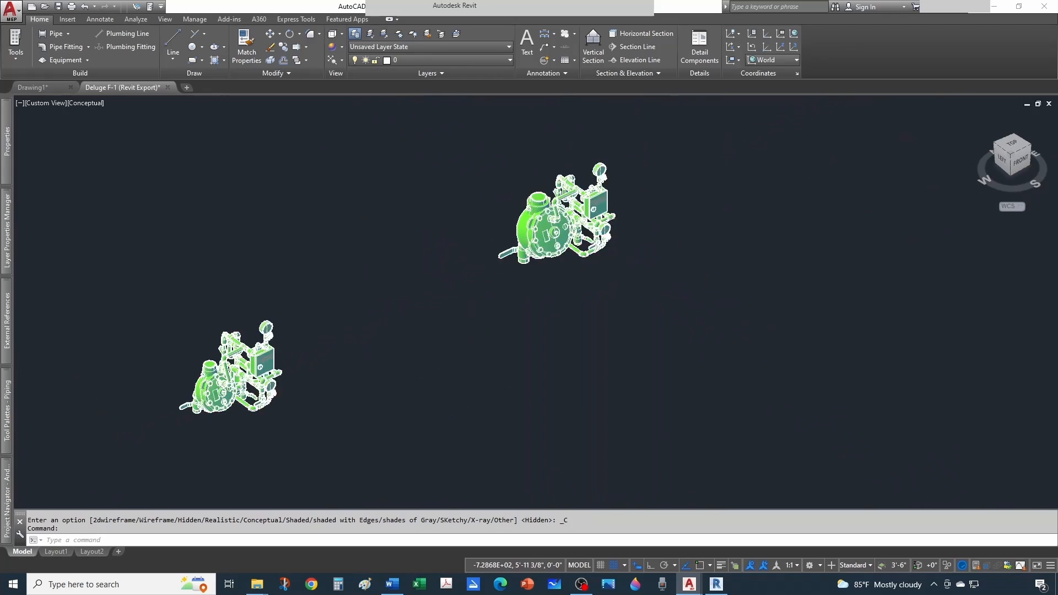
scroll(439, 257, down, 2)
middle_drag(439, 257, 362, 316)
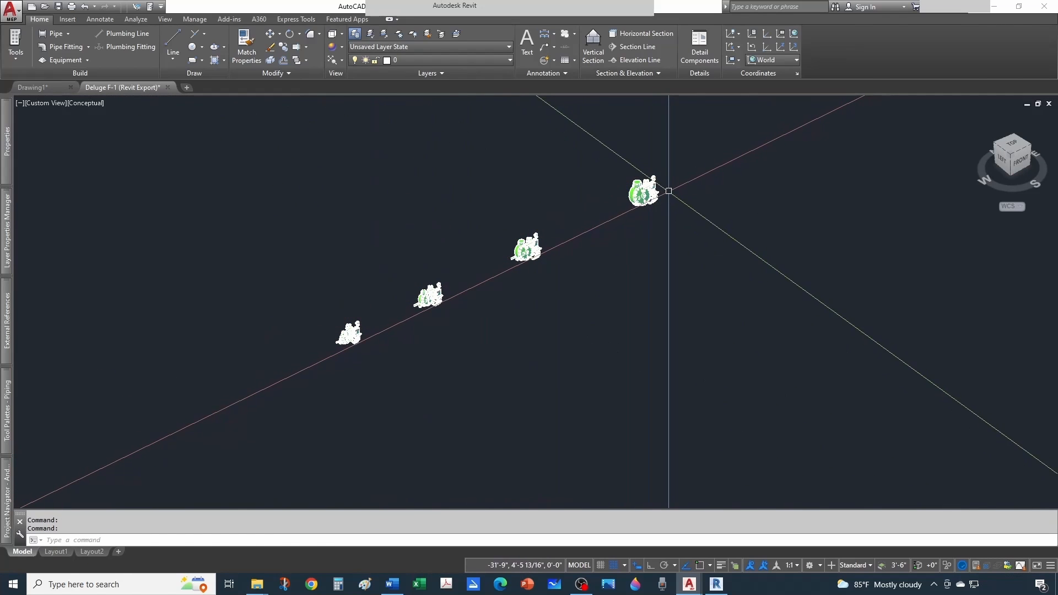
Close and reopen the Deluge F-1 (Revit Export) drawing, and create a new blank drawing alongside it.
click(167, 87)
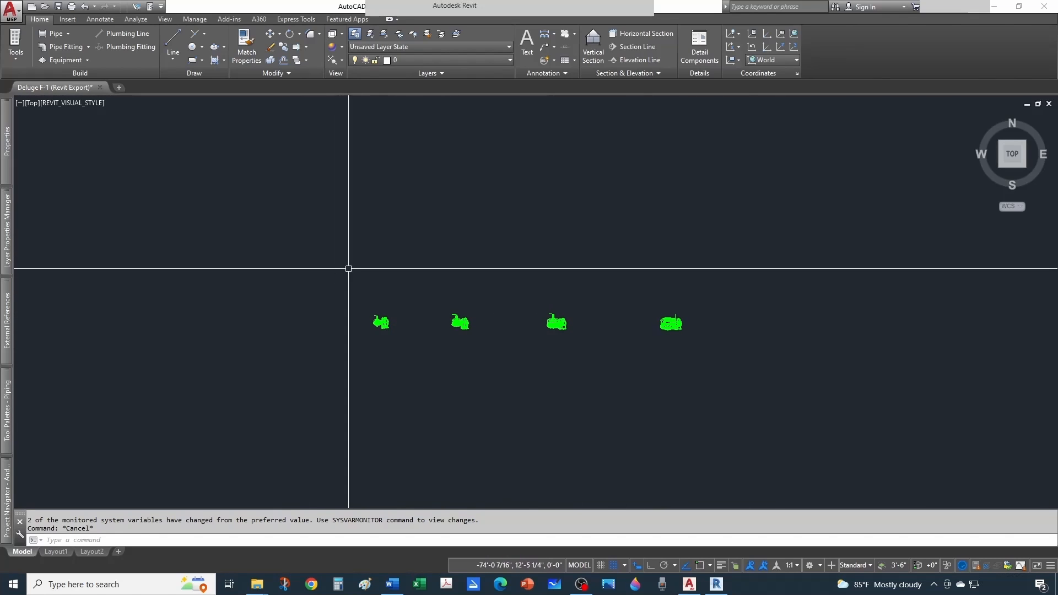
key(Escape)
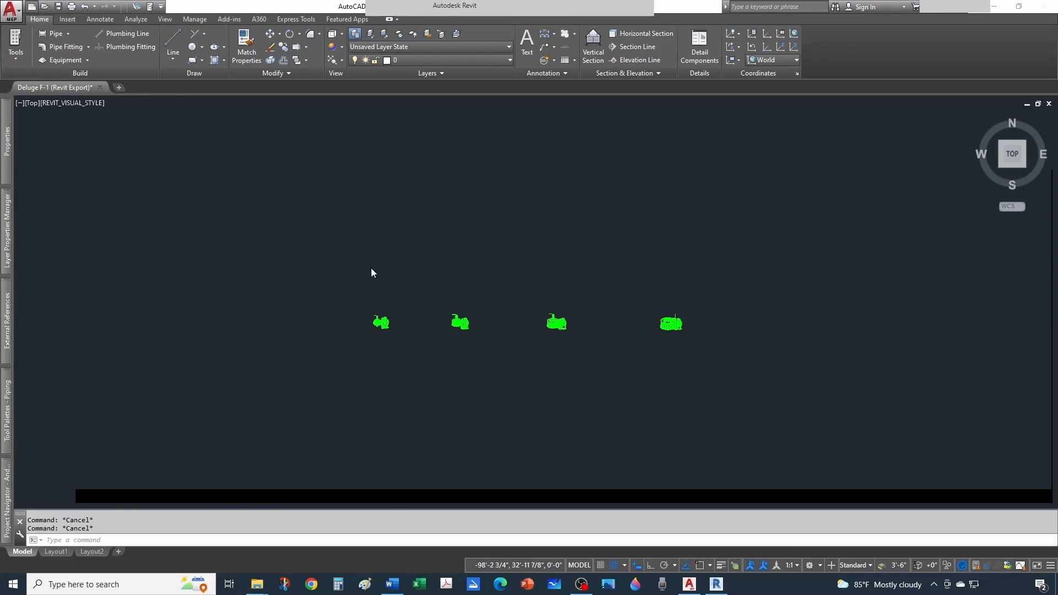
key(ctrl+n)
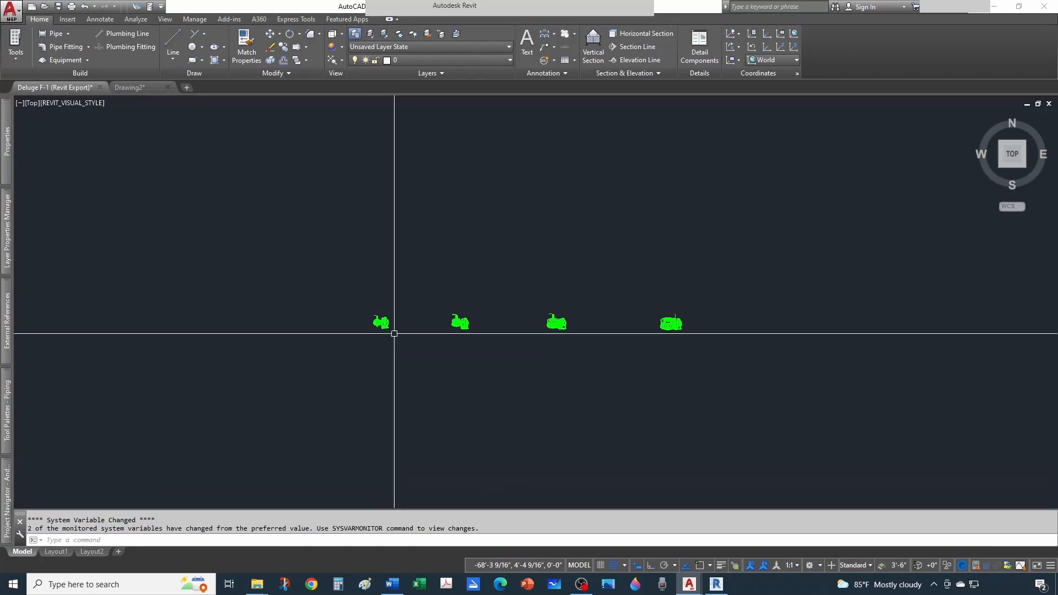
Check the smallest valve's block properties in the Revit export drawing and review the list of block definitions without editing any.
scroll(384, 328, up, 5)
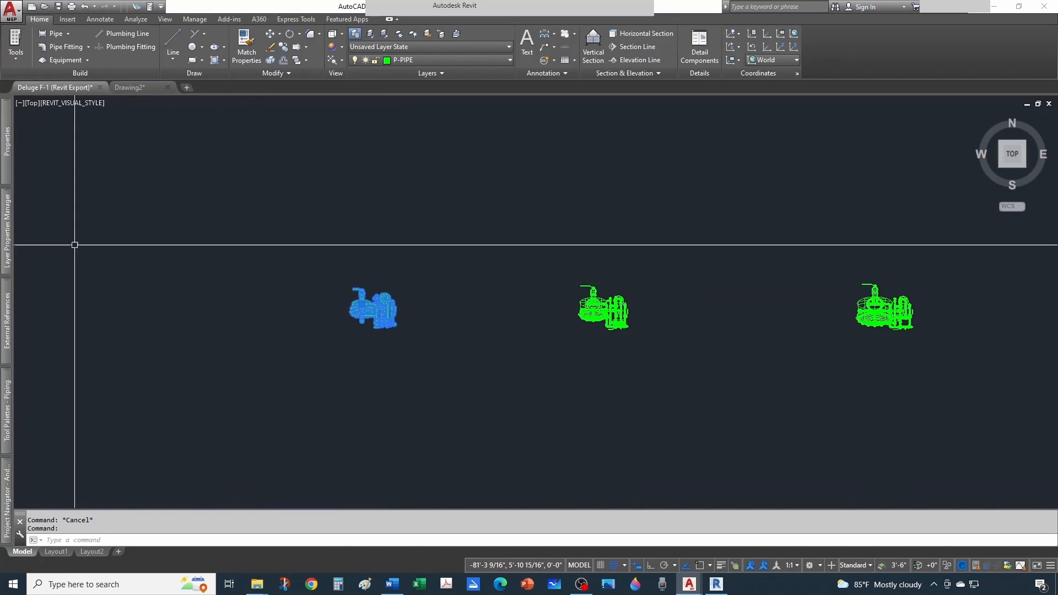
mouse_move(12, 156)
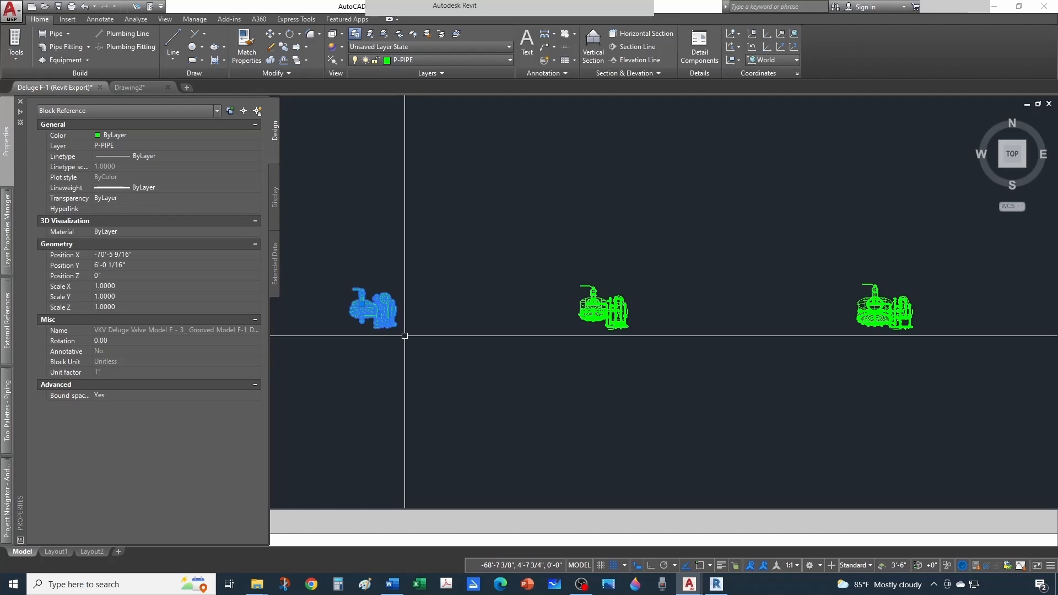
key(Escape)
key(Escape)
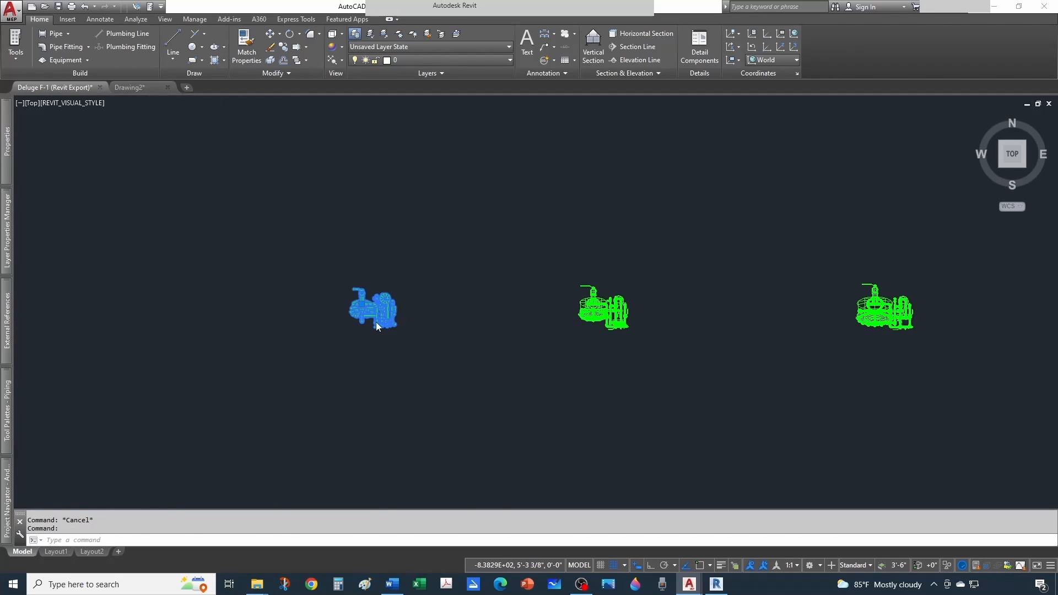
double_click(377, 326)
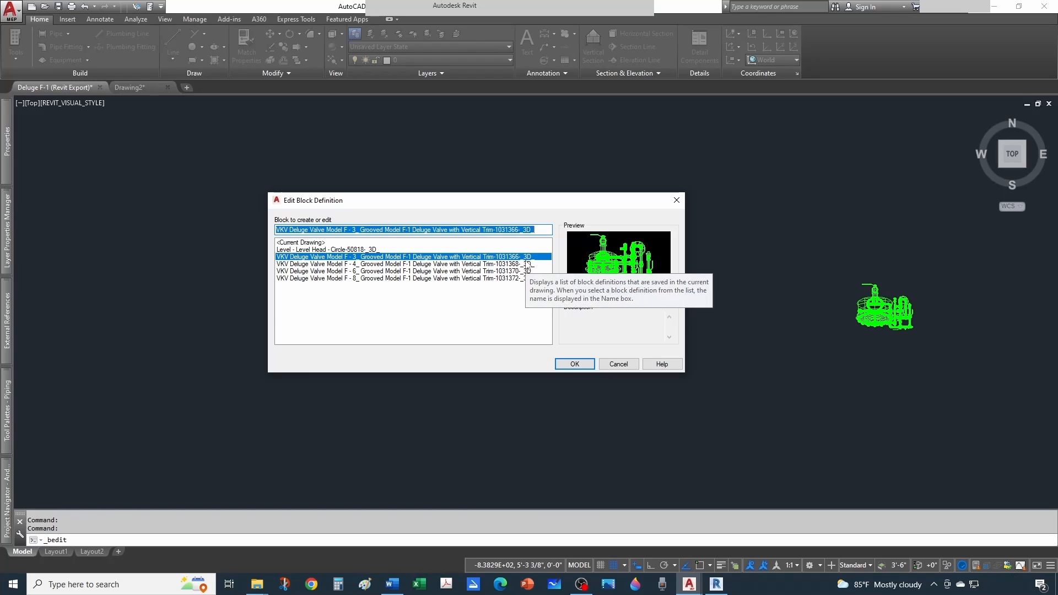
key(Escape)
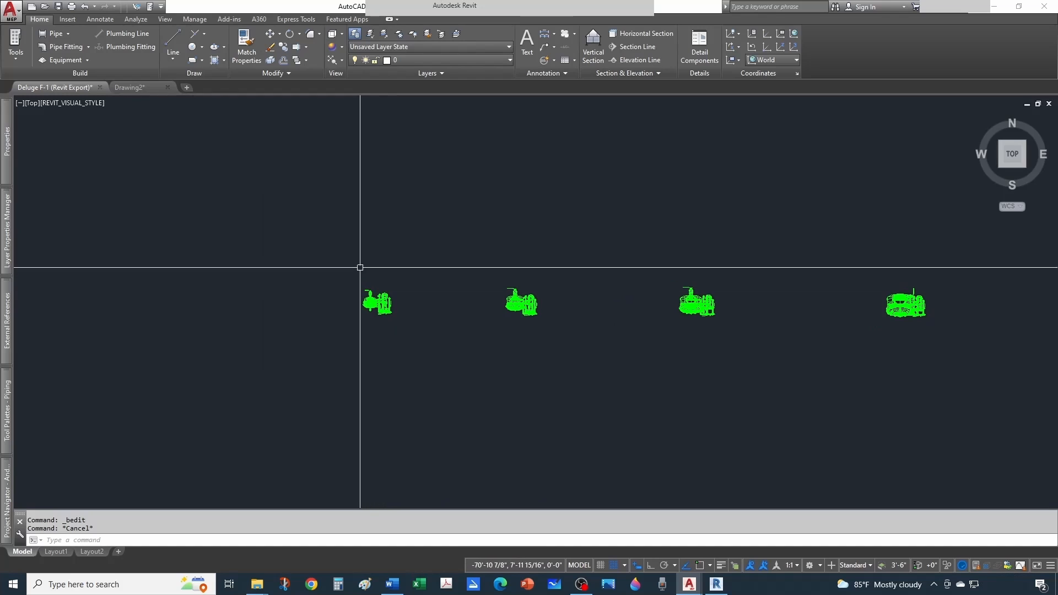
Burst all four valve blocks into their component objects with the BURST command.
click(333, 235)
scroll(399, 282, down, 2)
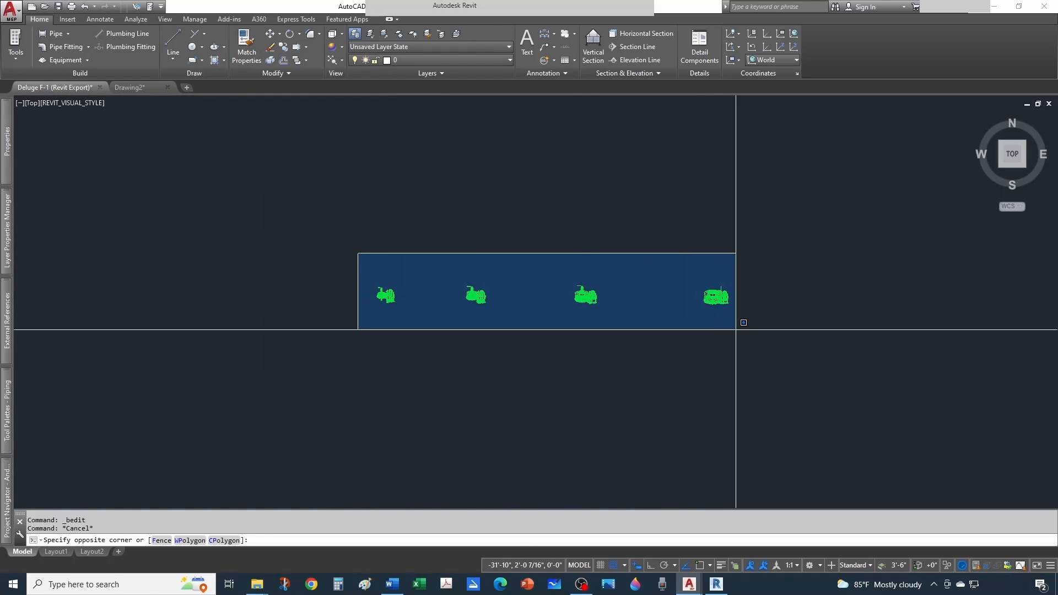
click(735, 329)
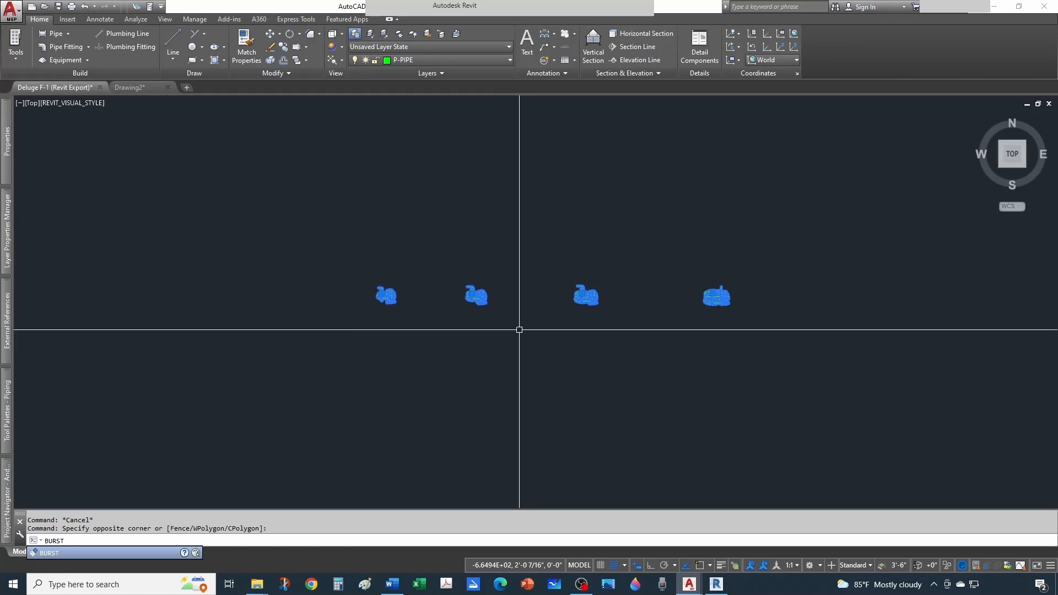
key(Return)
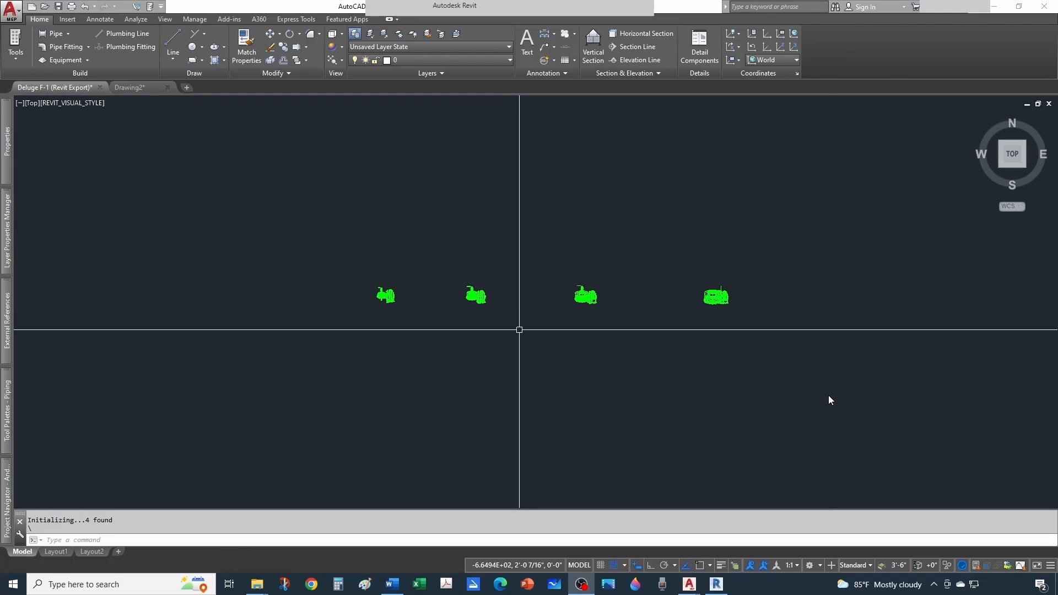
key(Escape)
Switch to the SW Isometric view and erase the Revit level lines and level heads behind the valves.
scroll(418, 307, up, 3)
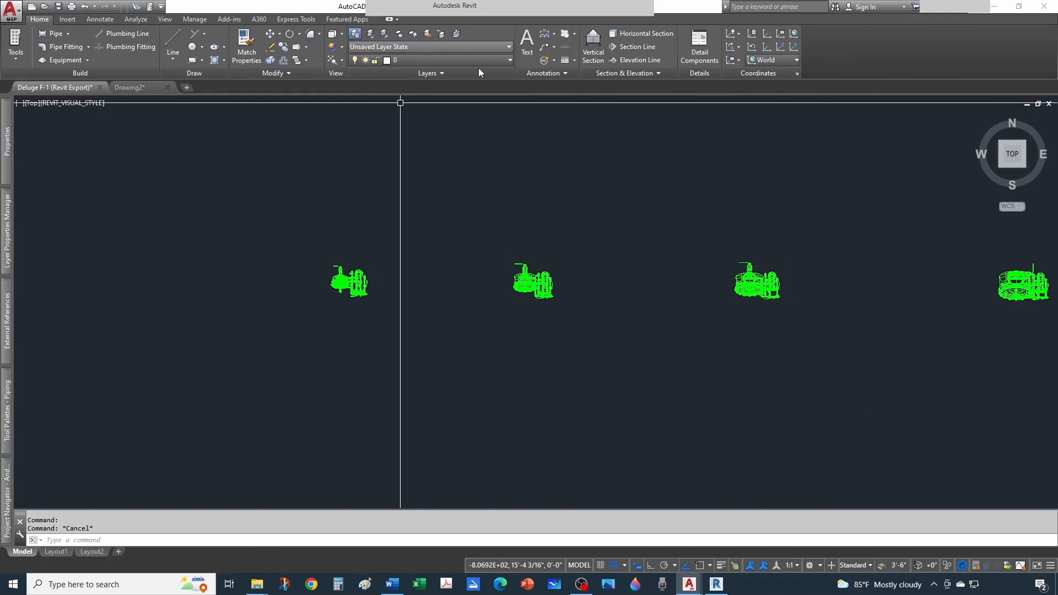
click(1000, 165)
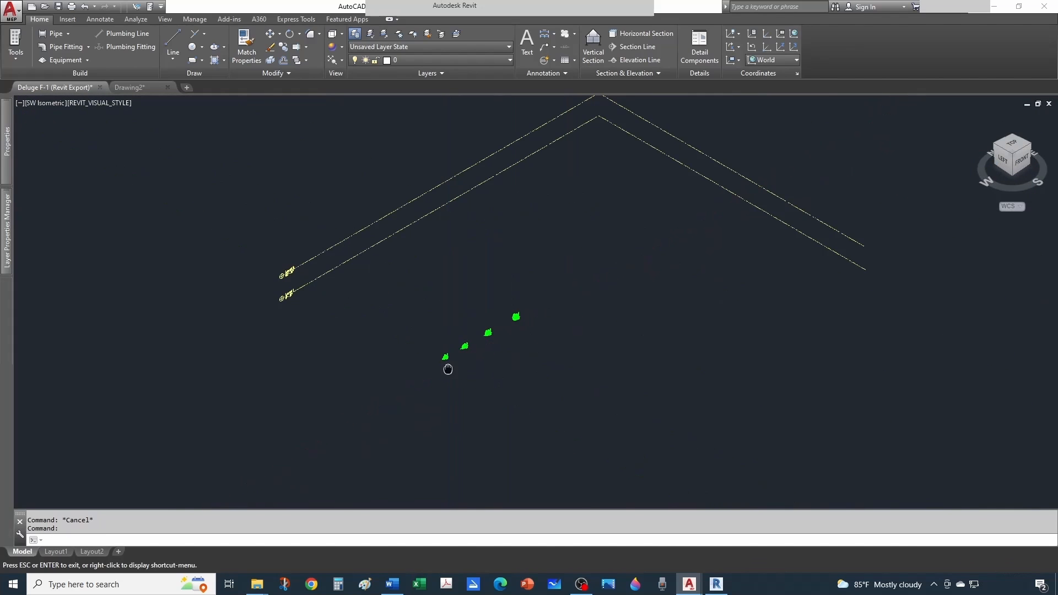
scroll(479, 267, down, 4)
click(554, 136)
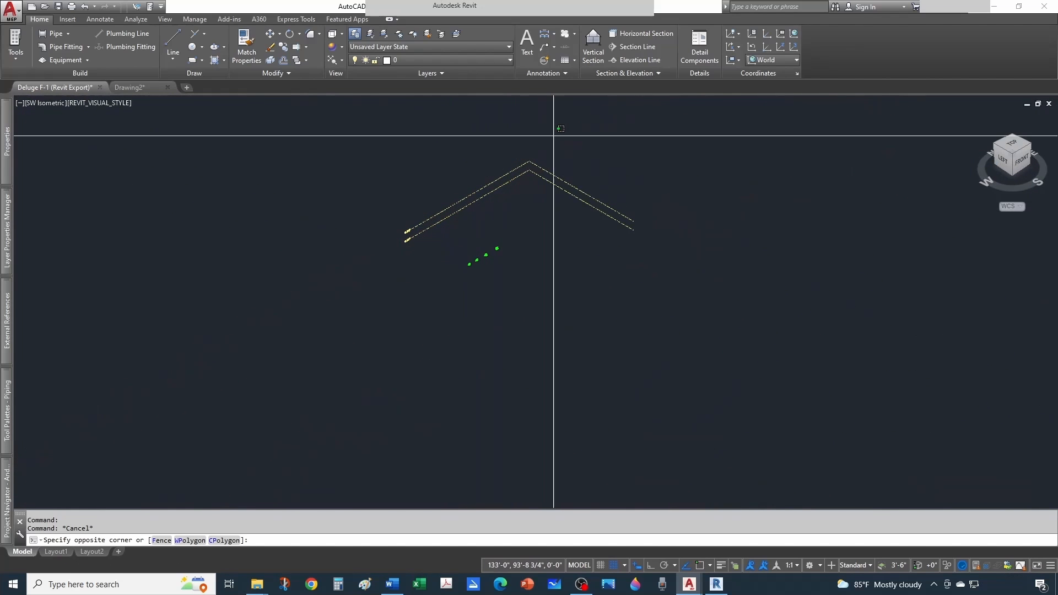
click(414, 205)
key(Delete)
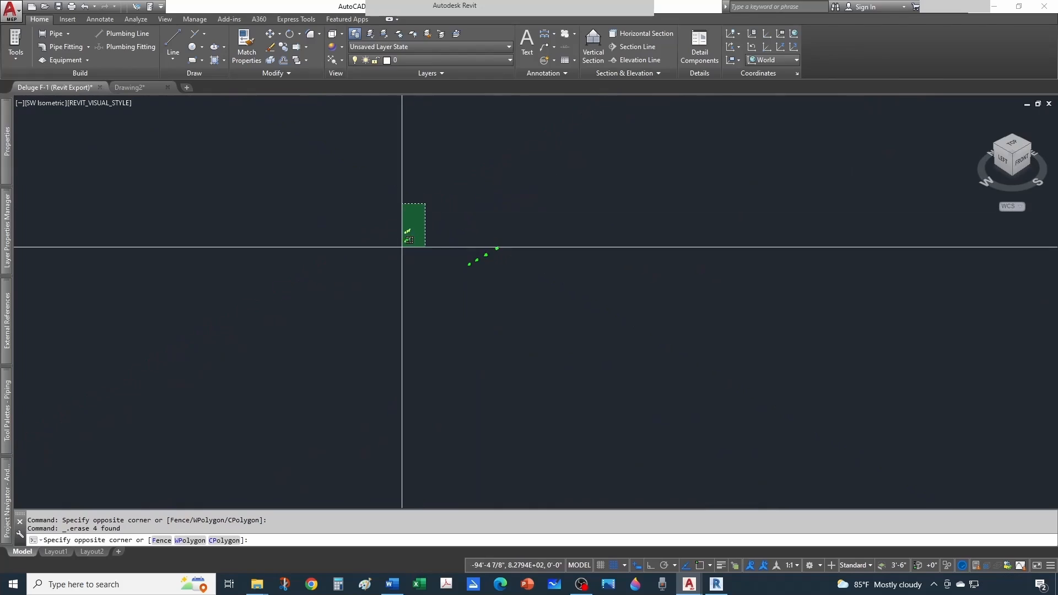
Isolate the G-IMPT layer using a letter of the EMERGENCY RELEASE text on the smallest valve.
scroll(488, 251, up, 8)
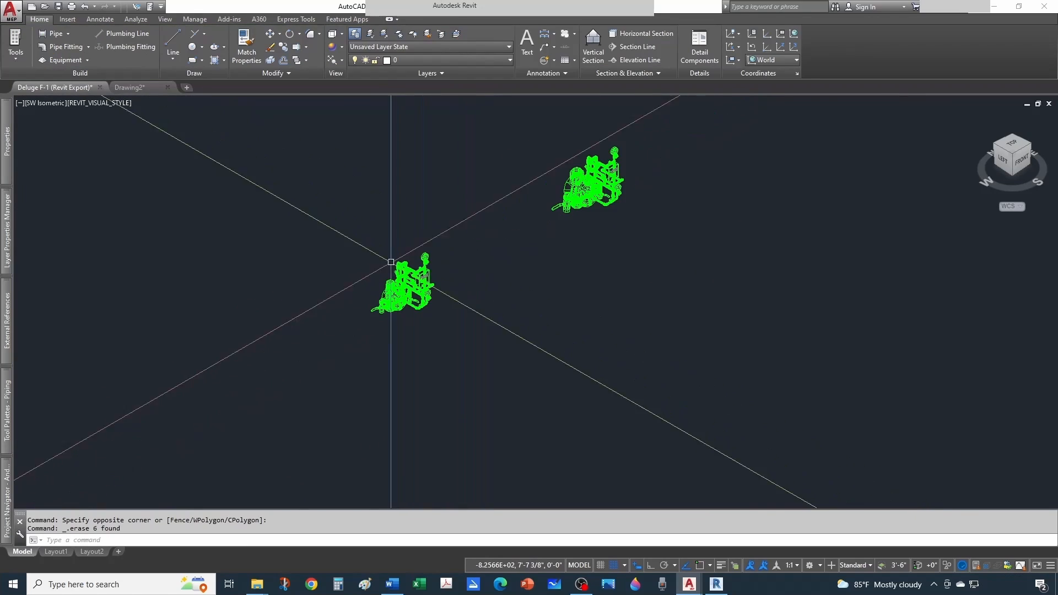
scroll(547, 168, up, 8)
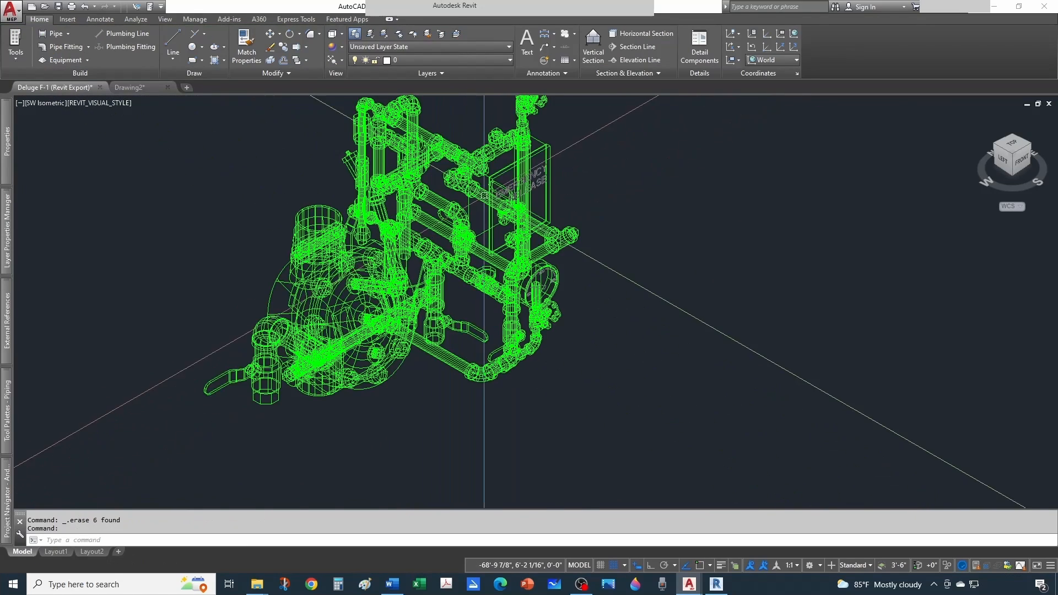
scroll(538, 174, up, 4)
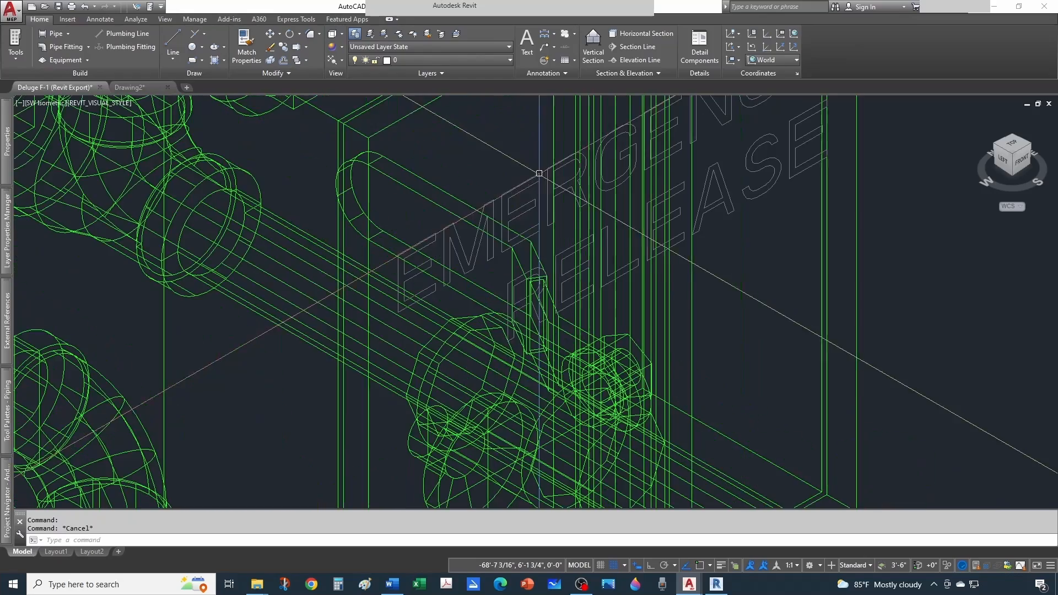
click(513, 190)
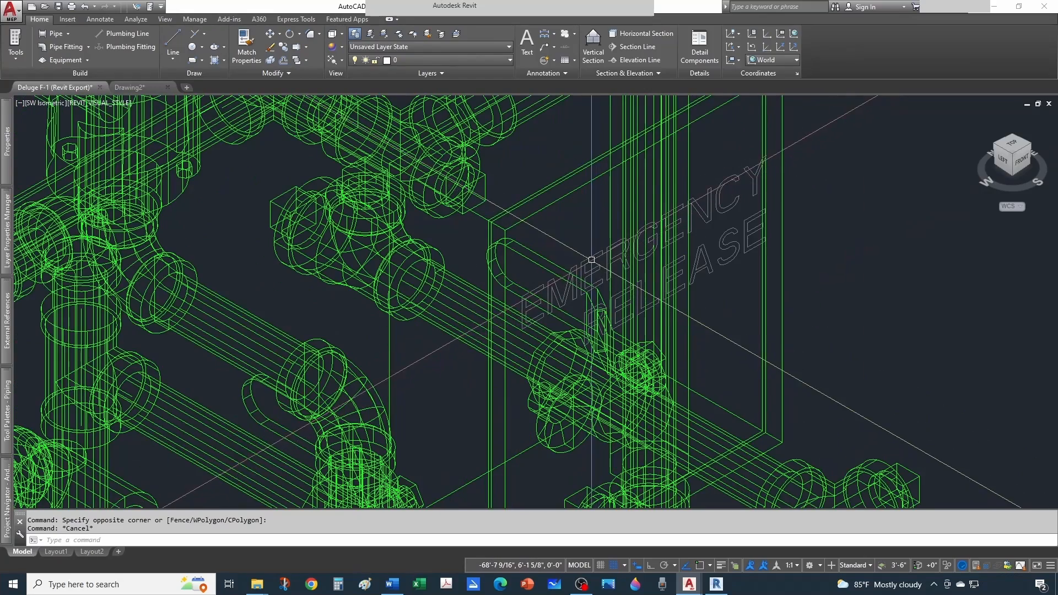
click(590, 259)
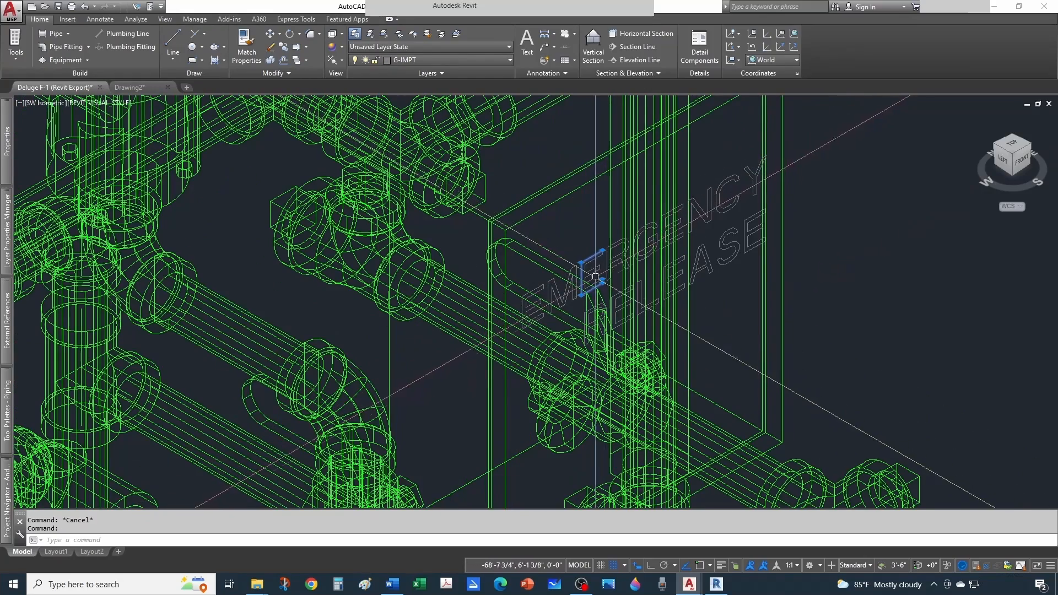
click(376, 38)
scroll(515, 212, down, 2)
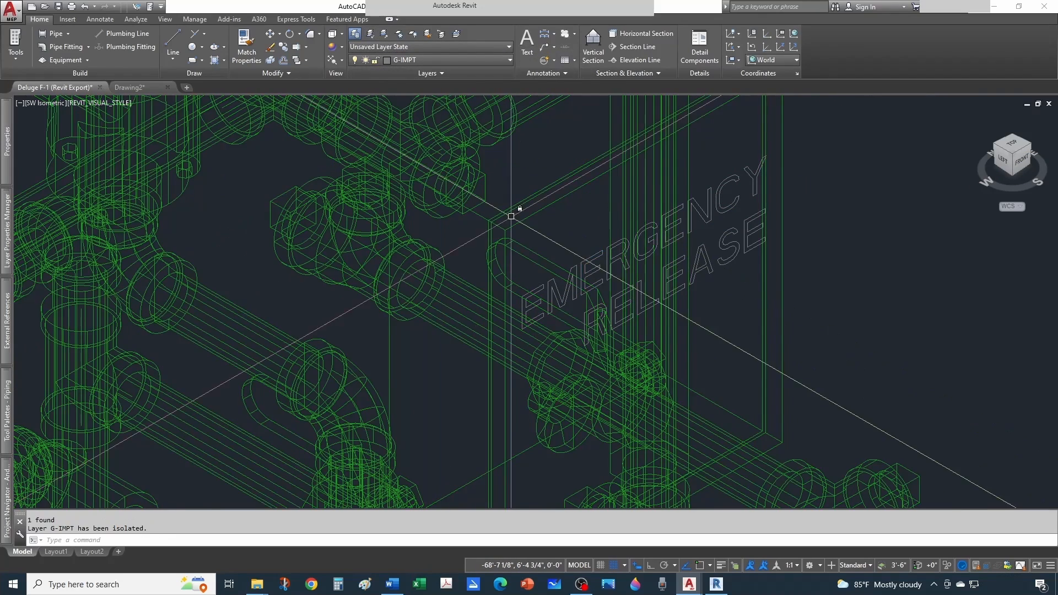
Erase the EMERGENCY RELEASE lettering from the smallest valve.
scroll(668, 226, down, 5)
click(543, 206)
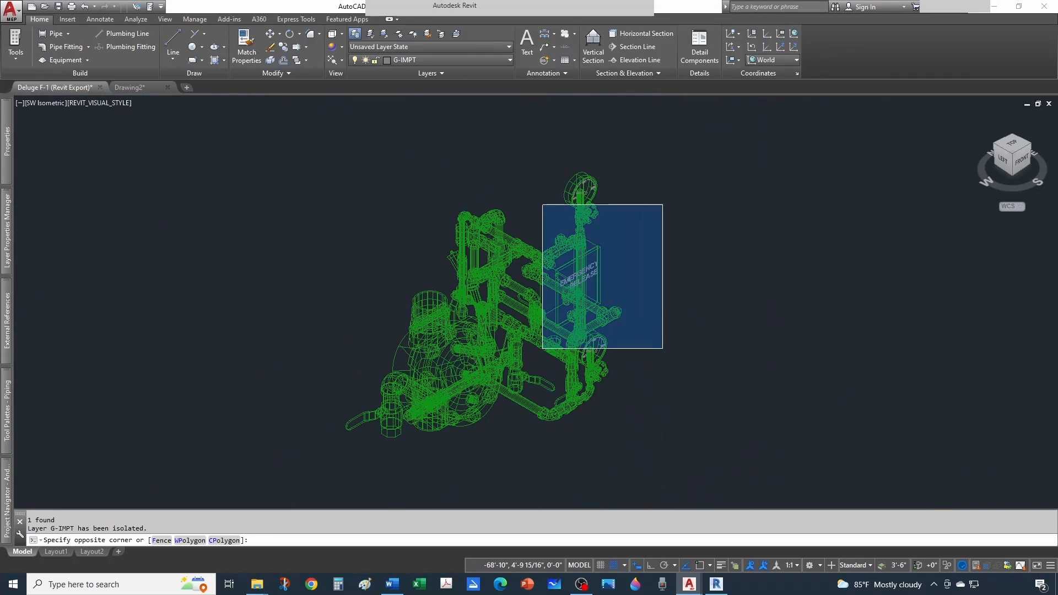
click(662, 348)
key(Delete)
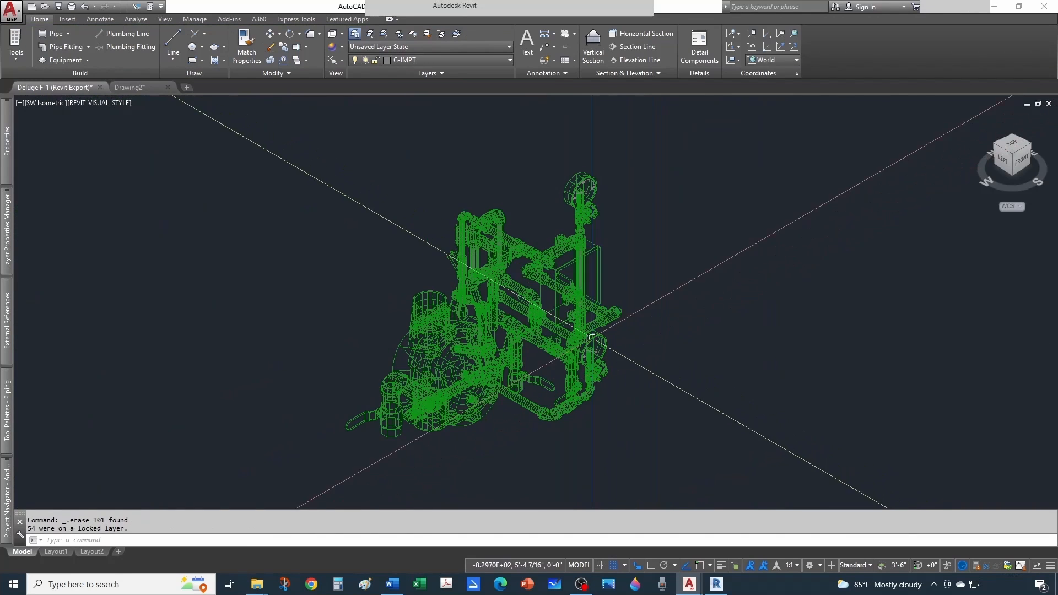
Erase the EMERGENCY RELEASE lettering from the three larger valves.
scroll(662, 348, down, 6)
scroll(637, 307, up, 1)
click(699, 182)
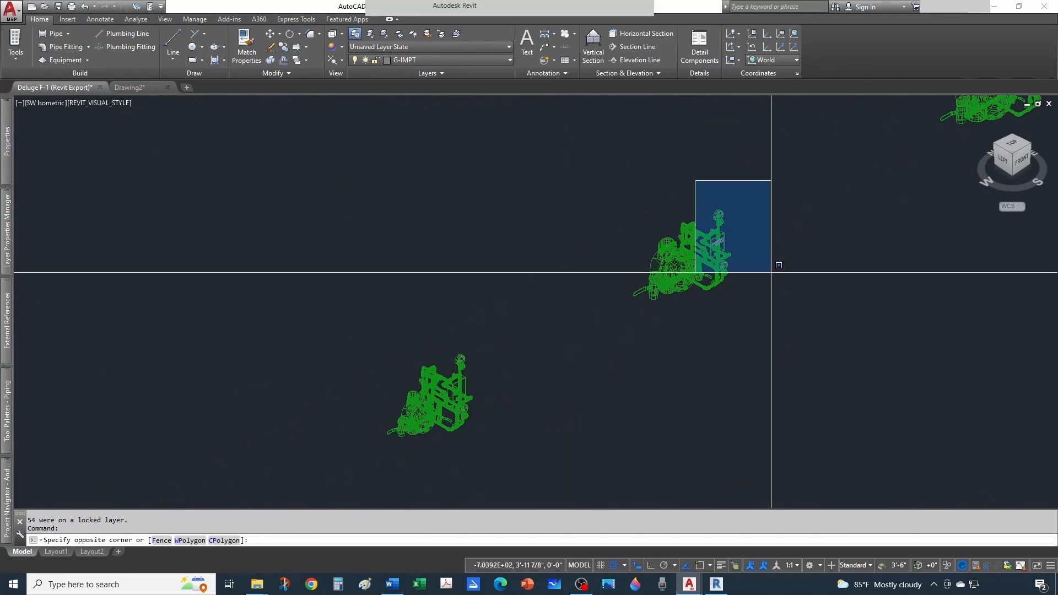
click(774, 277)
key(Delete)
scroll(773, 281, down, 5)
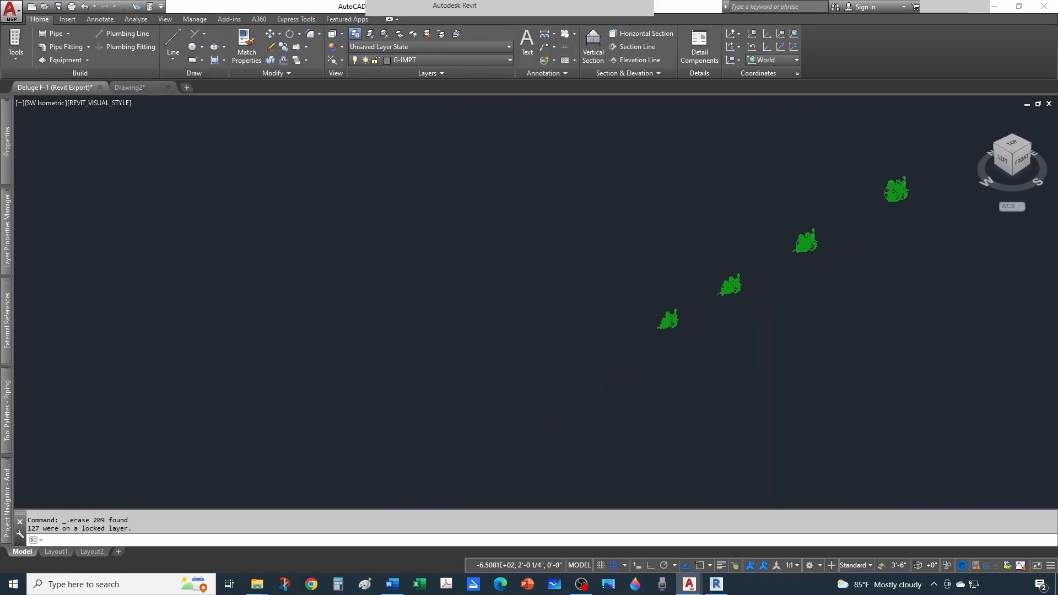
click(765, 144)
click(930, 309)
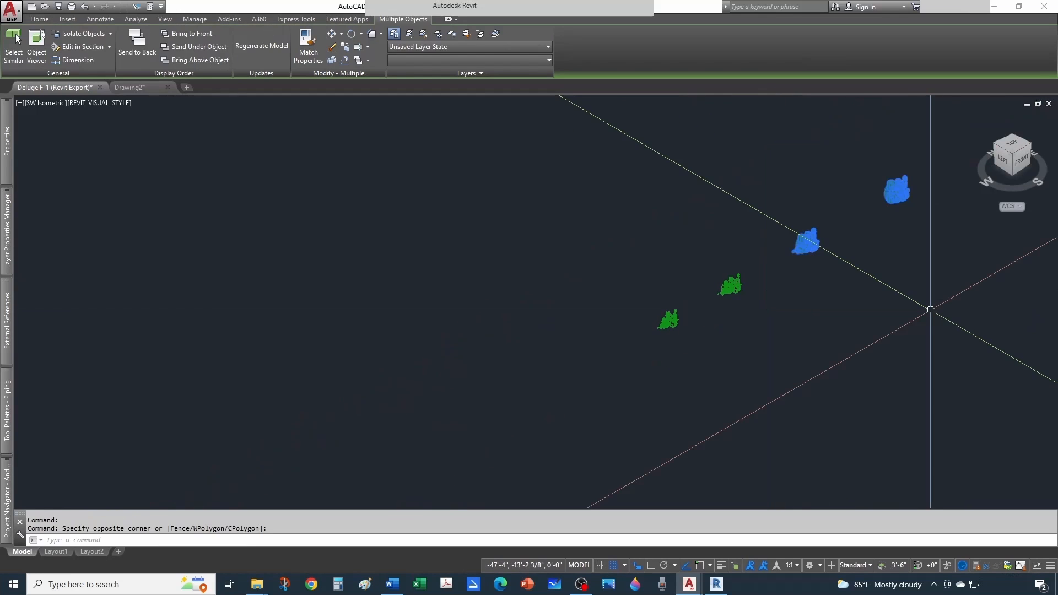
key(Delete)
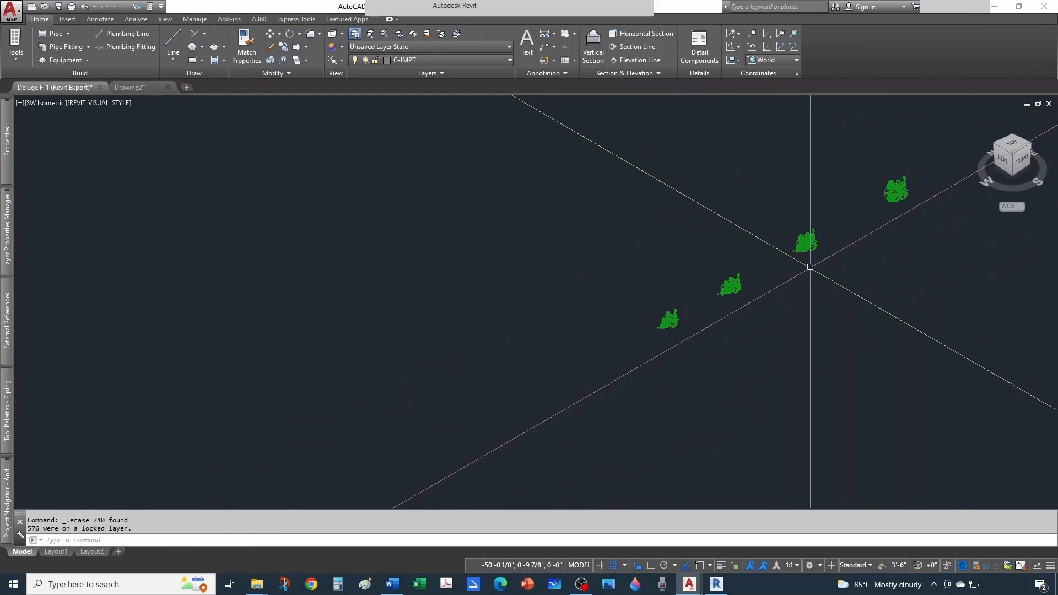
Restore the layers that were hidden by the G-IMPT layer isolation.
click(384, 34)
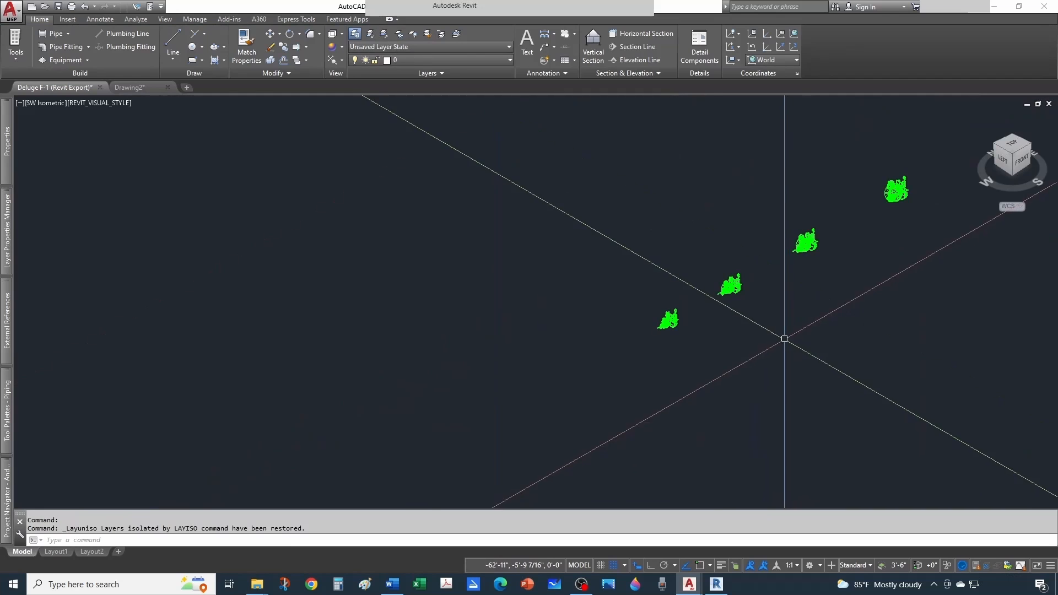
key(Escape)
Check the layer and object properties of the smallest valve's round body solid.
scroll(861, 261, up, 2)
scroll(654, 319, up, 6)
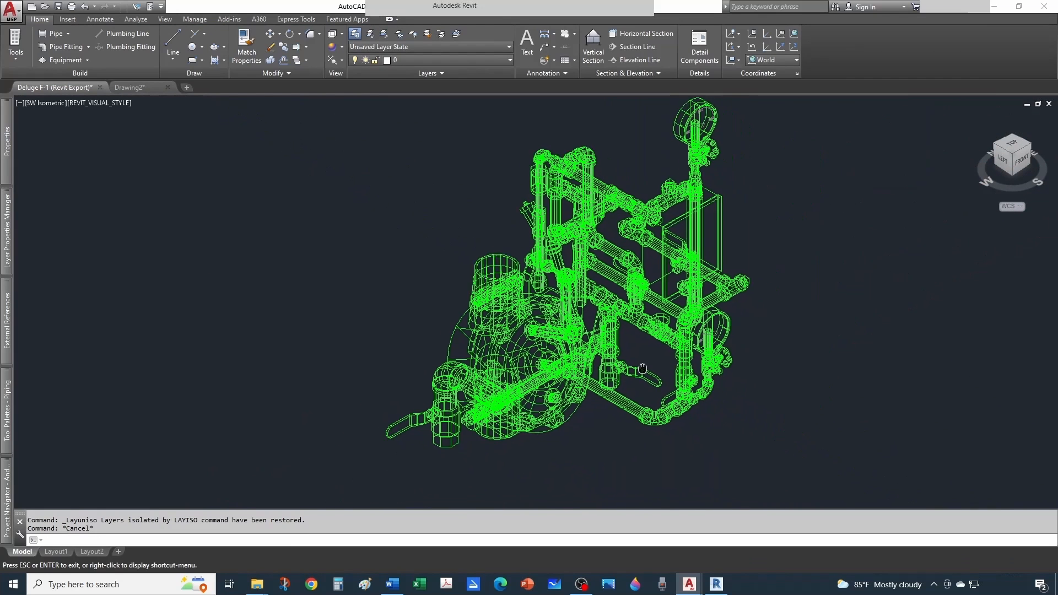
scroll(557, 314, down, 6)
scroll(553, 321, up, 3)
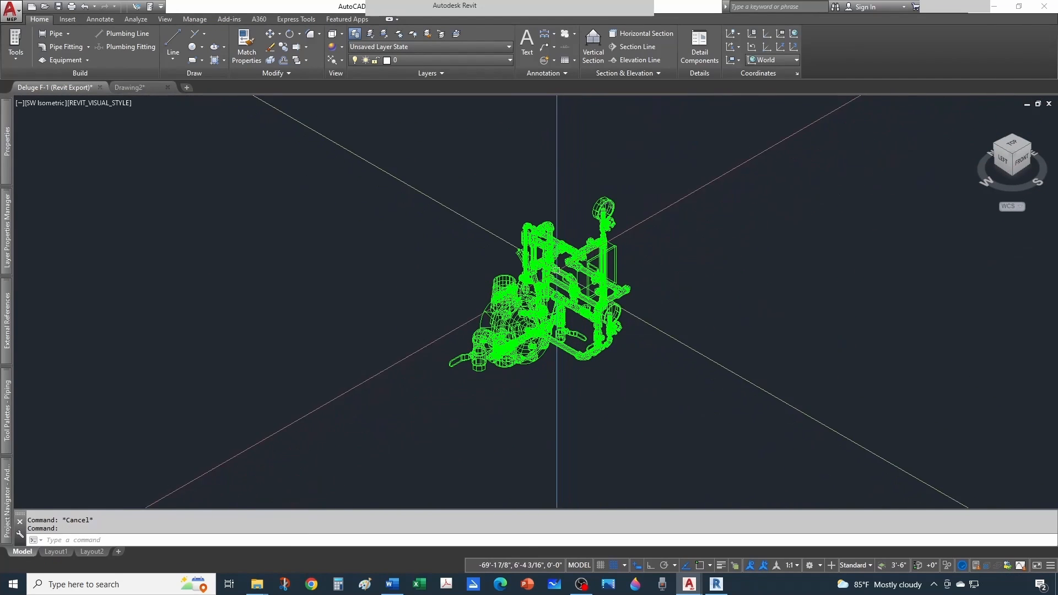
click(499, 316)
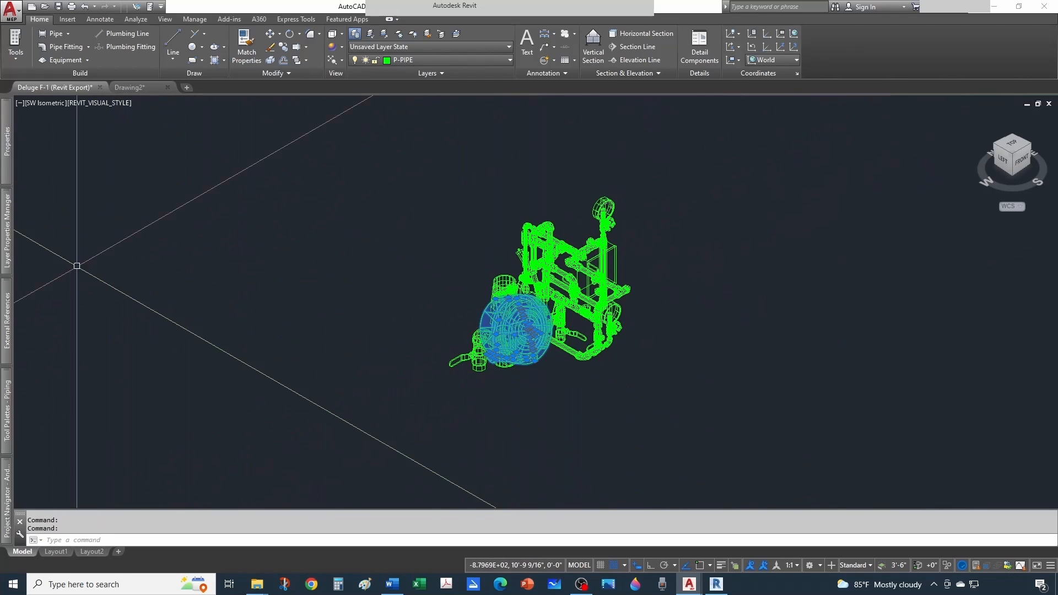
mouse_move(7, 157)
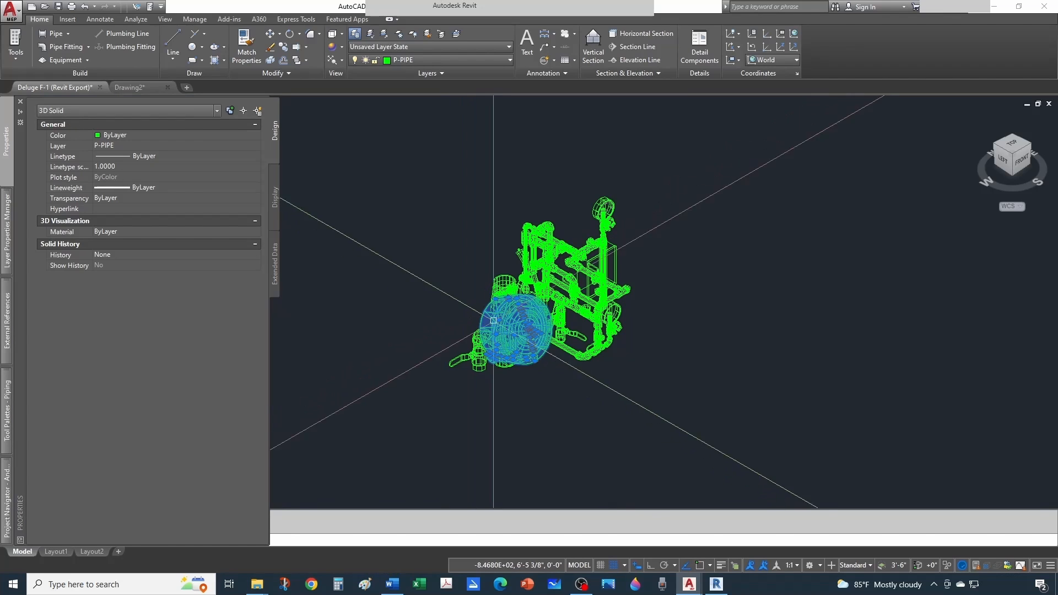
key(Escape)
key(Escape)
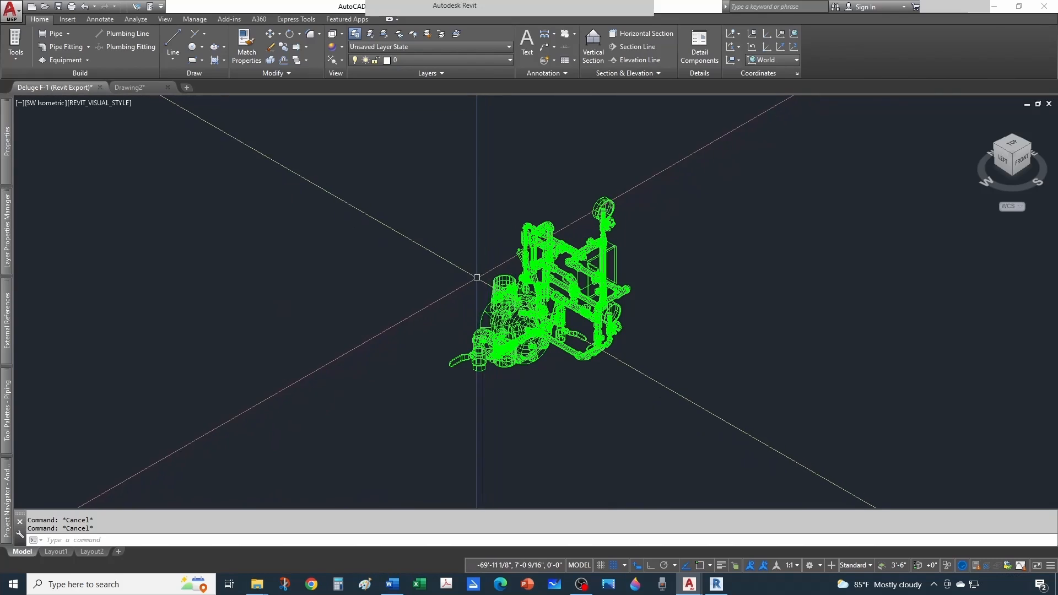
Examine the smallest valve's wireframe around its outlet, its inlet and the drain piping.
scroll(530, 350, up, 4)
middle_drag(529, 346, 525, 393)
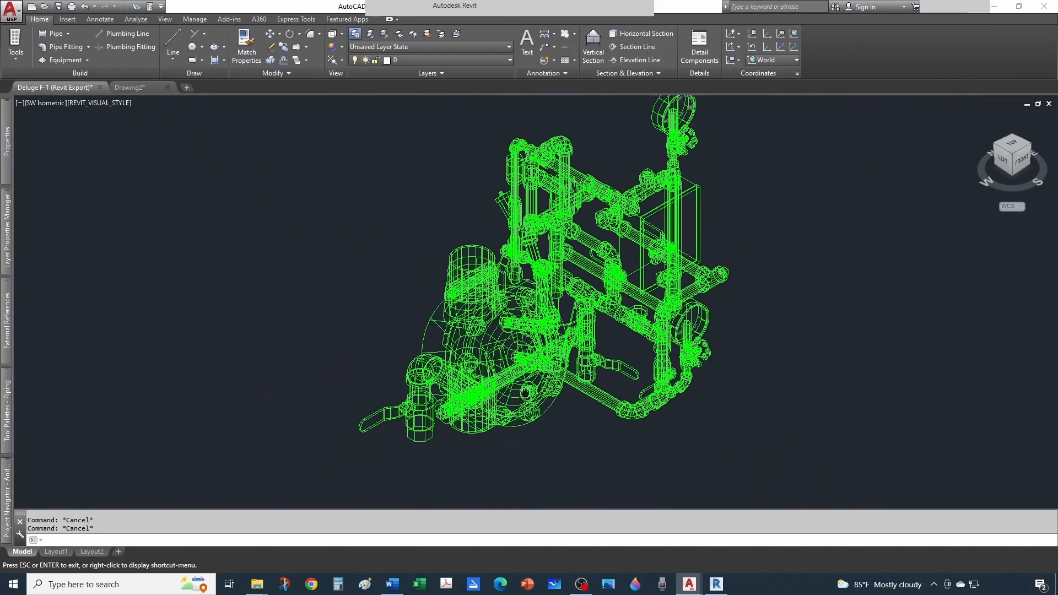
scroll(447, 249, up, 3)
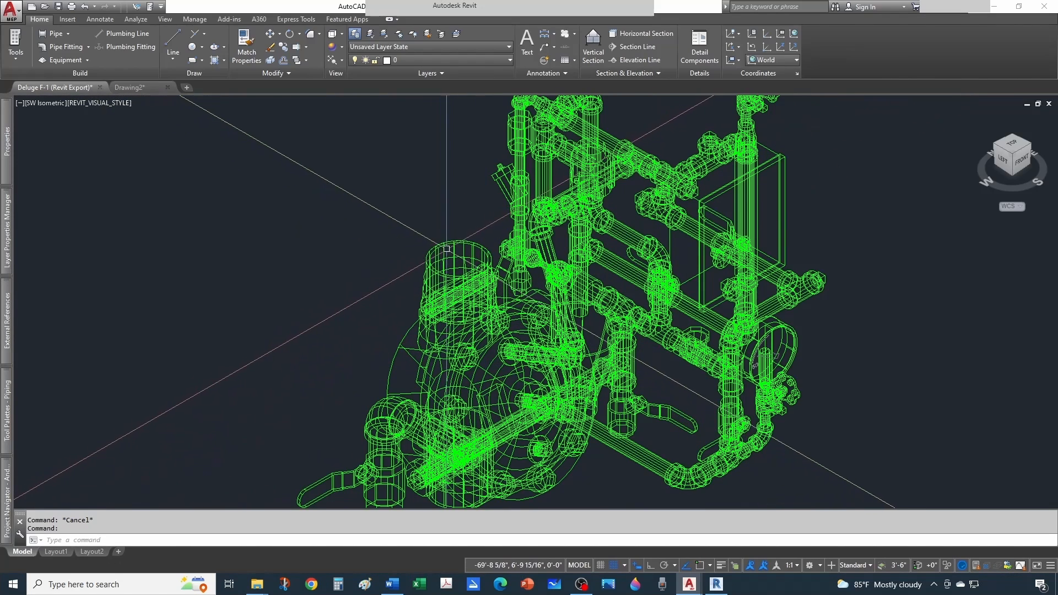
scroll(445, 252, down, 1)
scroll(435, 263, down, 2)
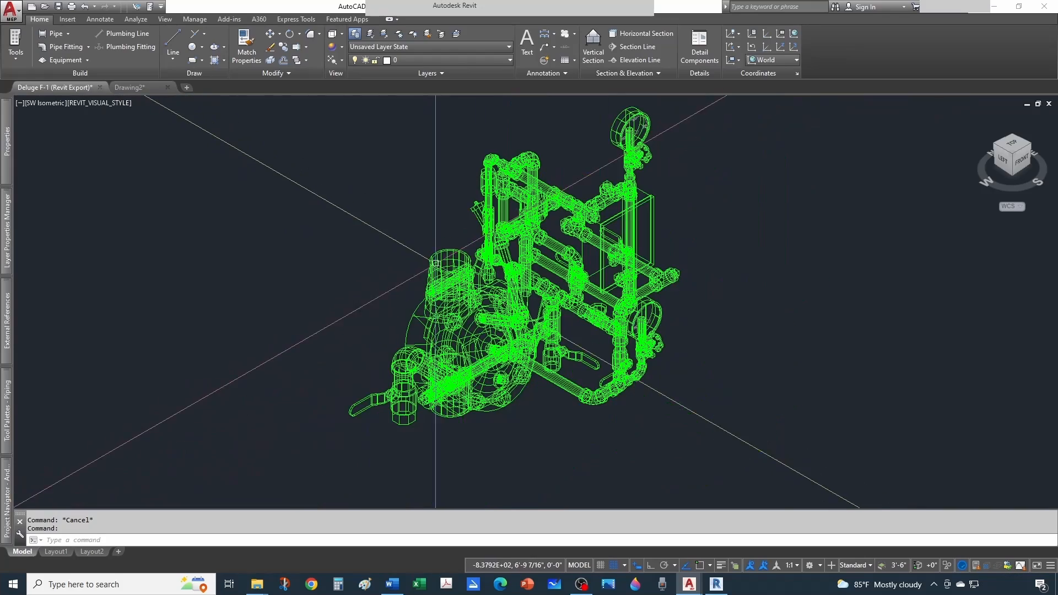
scroll(468, 434, up, 2)
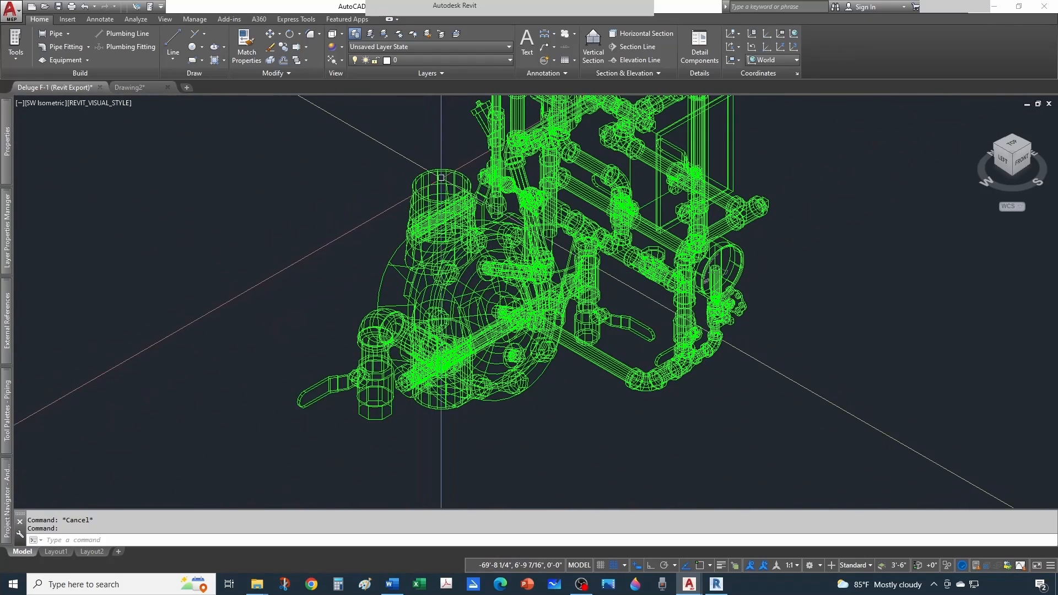
scroll(440, 178, down, 2)
scroll(400, 351, up, 4)
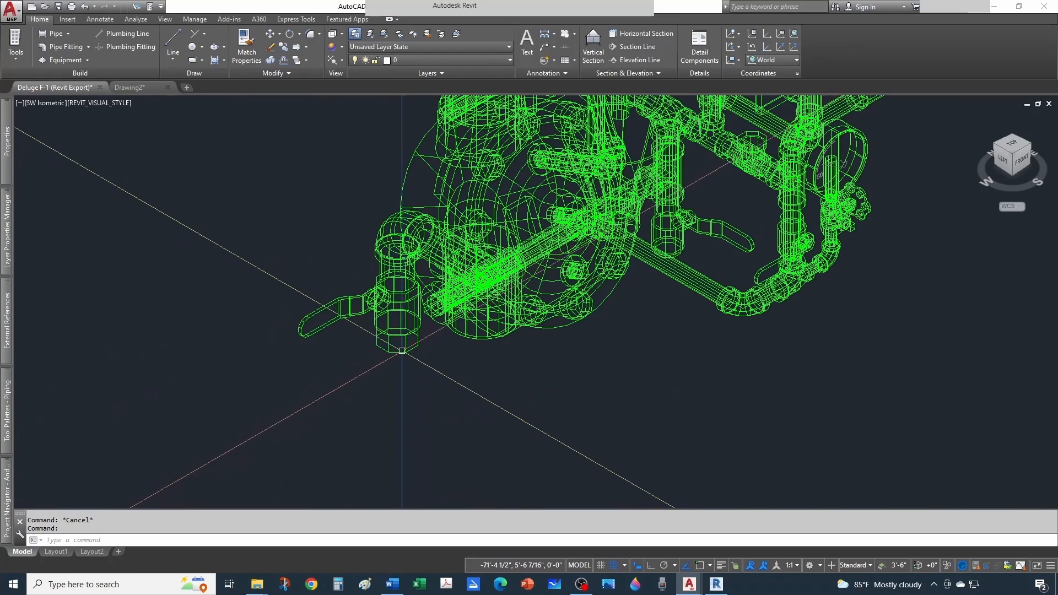
scroll(402, 350, down, 5)
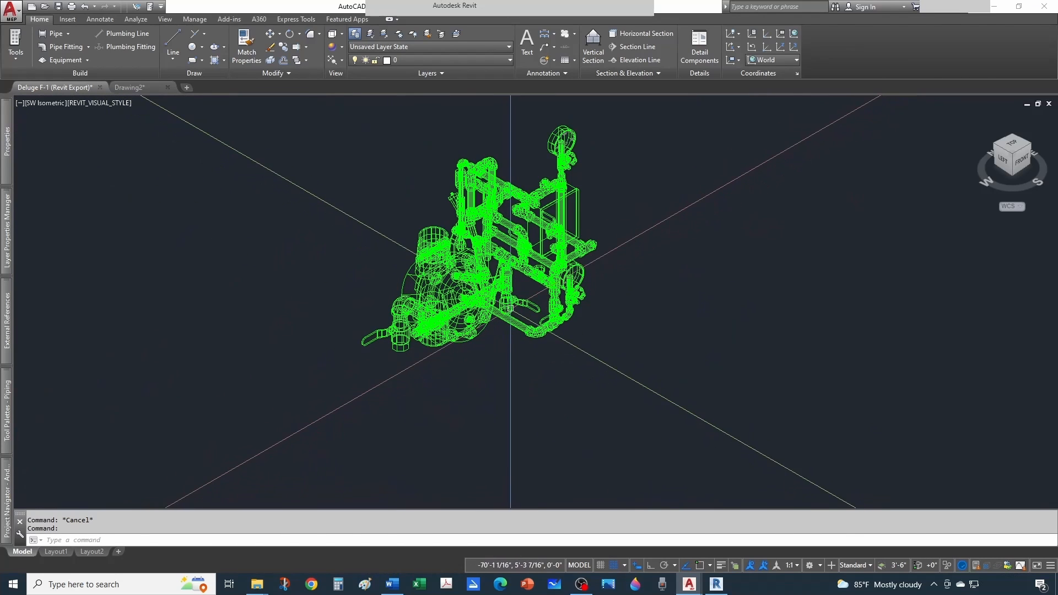
scroll(432, 330, down, 3)
scroll(430, 333, up, 2)
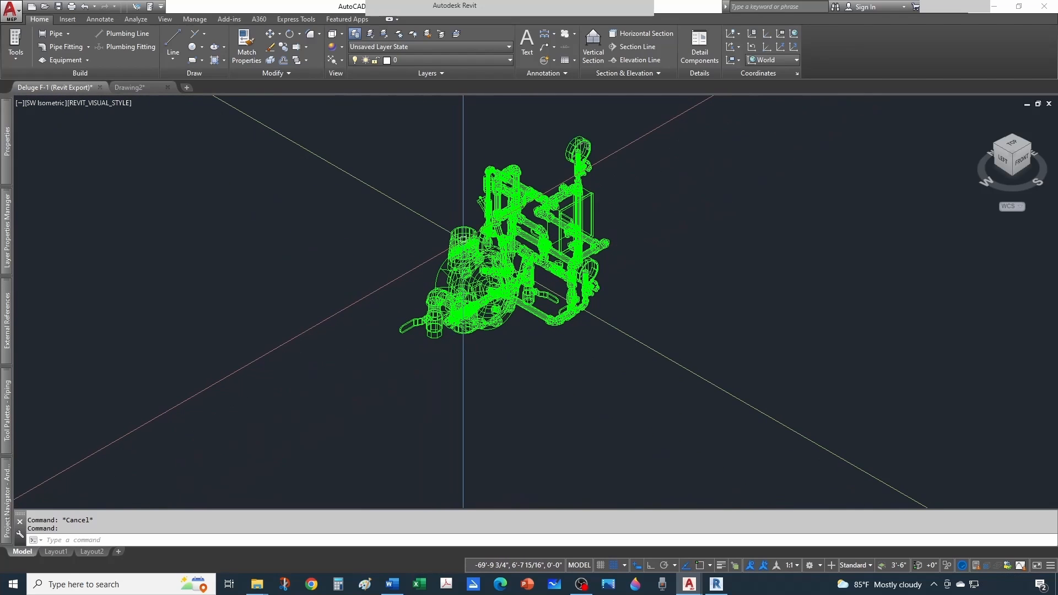
scroll(463, 240, down, 2)
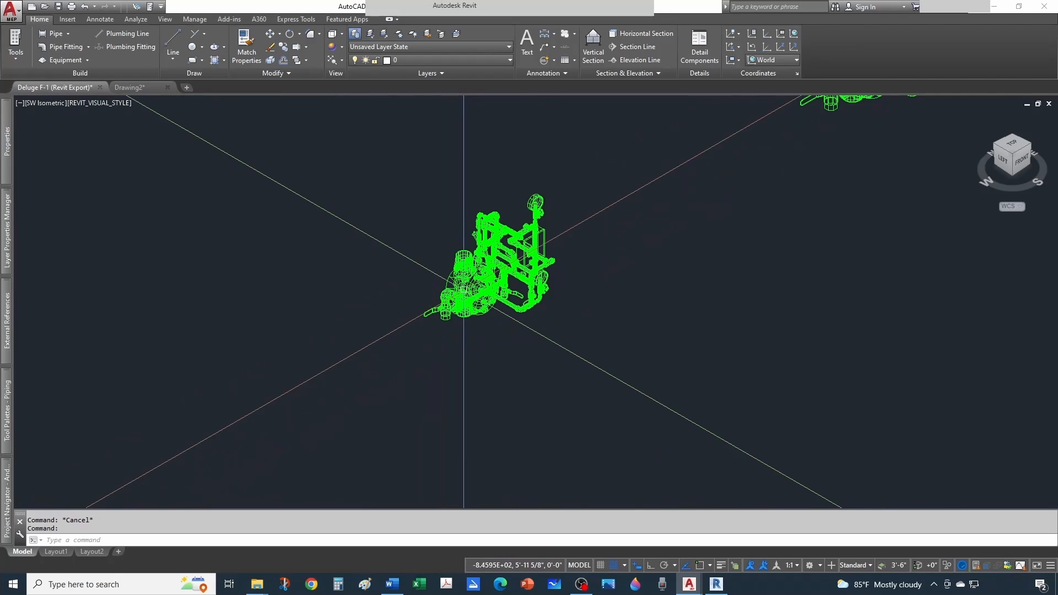
scroll(463, 278, down, 4)
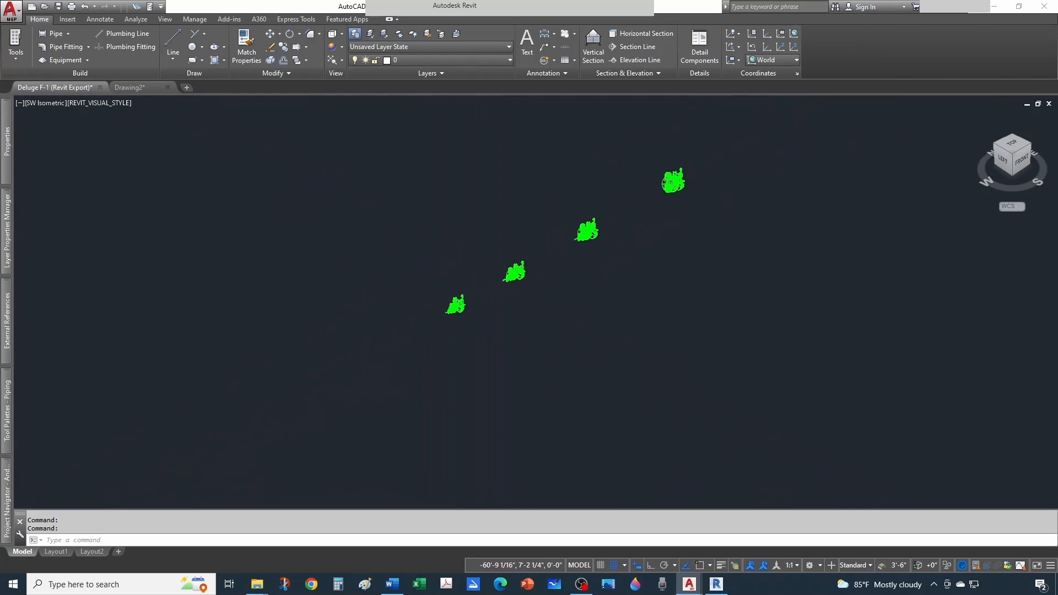
Copy all the solids of the four valves to the clipboard.
middle_drag(520, 270, 499, 310)
key(Escape)
scroll(445, 312, up, 2)
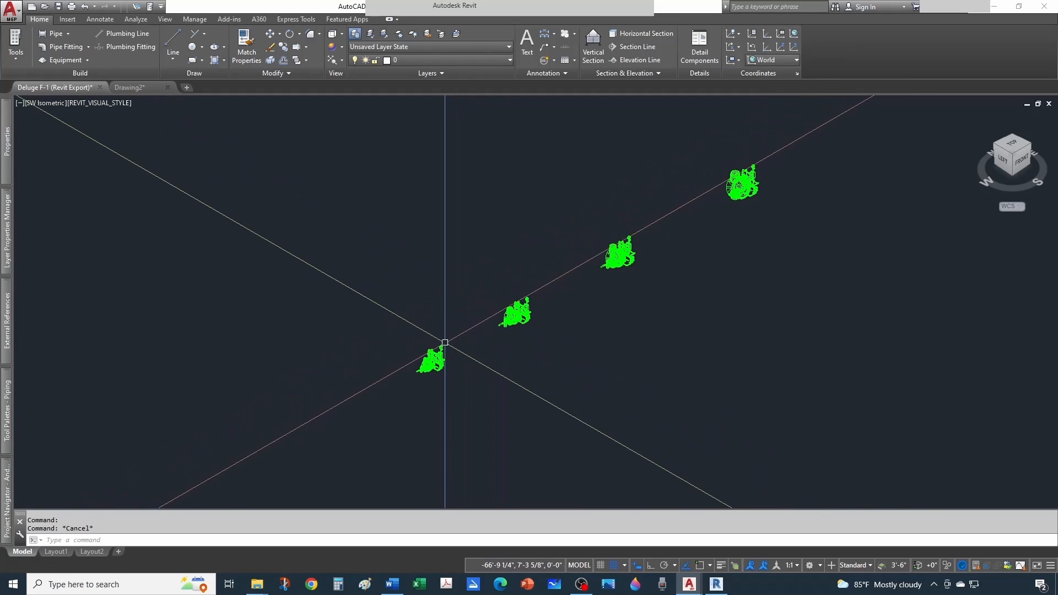
scroll(444, 342, down, 2)
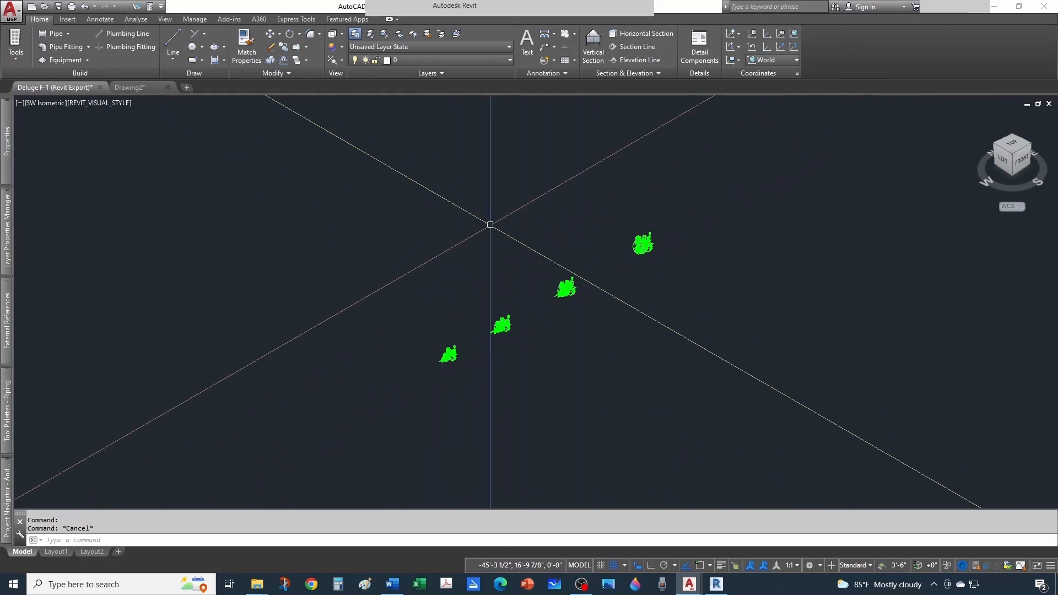
click(391, 172)
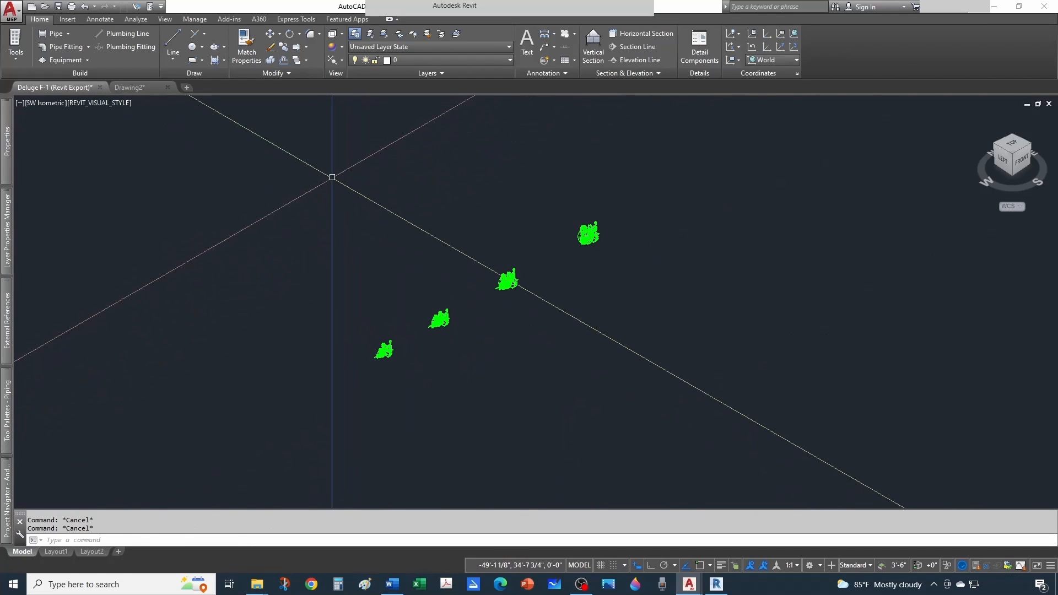
click(307, 153)
click(665, 416)
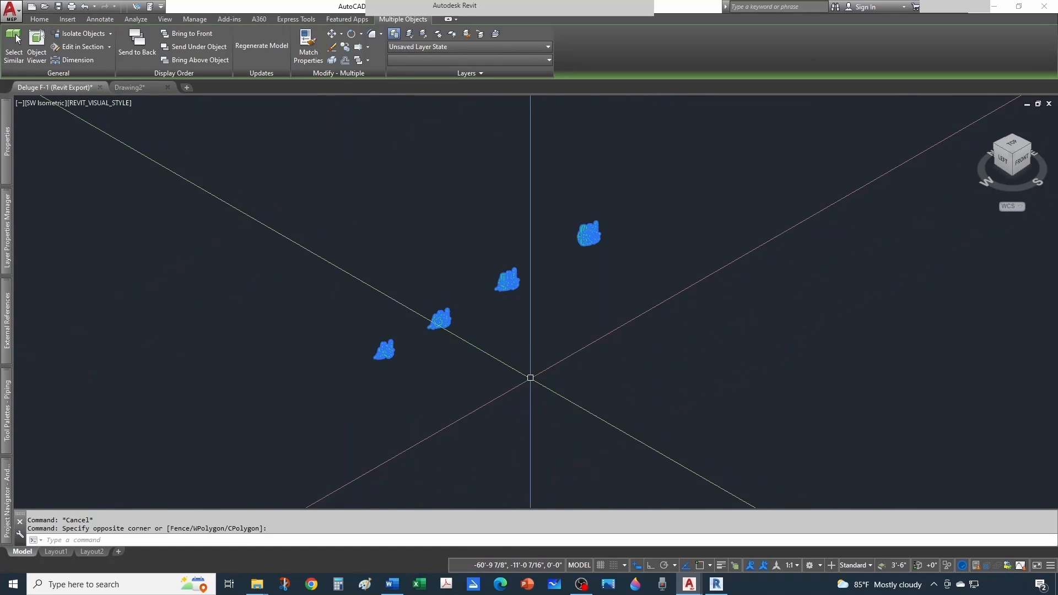
right_click(378, 365)
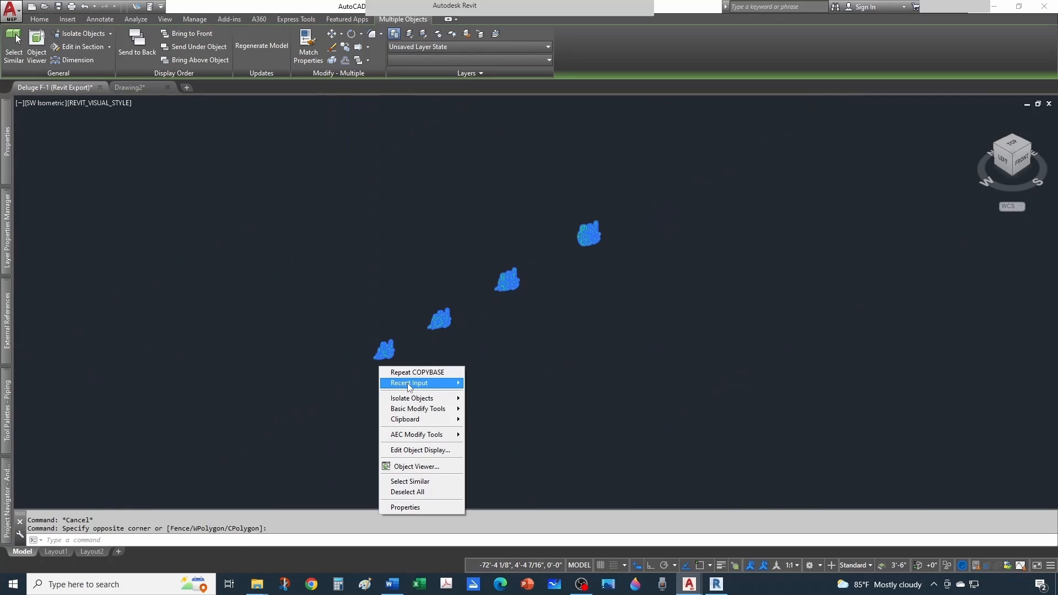
mouse_move(410, 386)
mouse_move(418, 417)
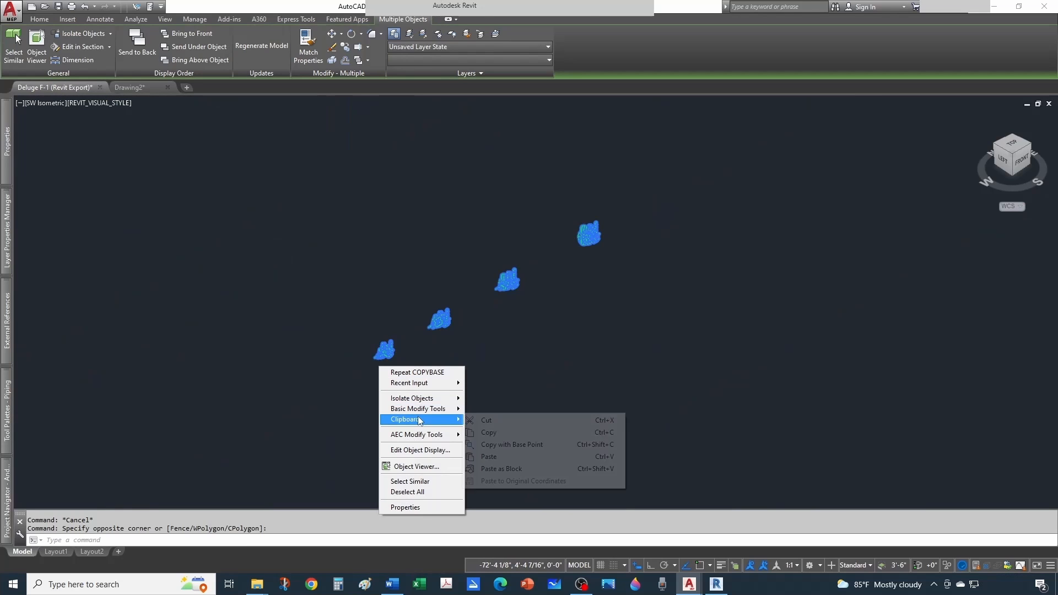
click(488, 432)
key(Escape)
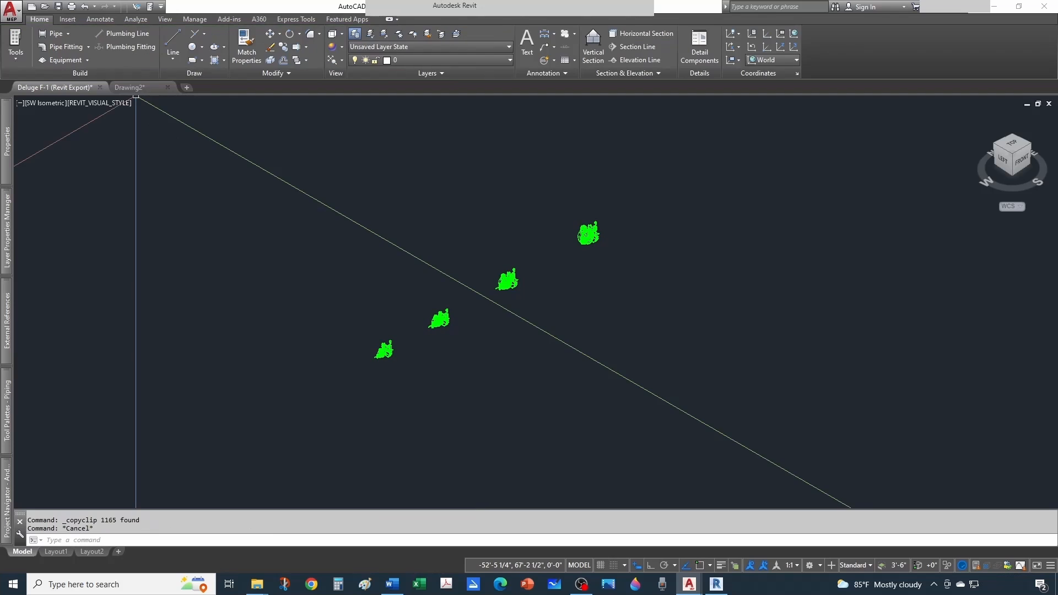
Switch to Drawing2, paste the valves to their original coordinates and zoom to the extents.
click(134, 88)
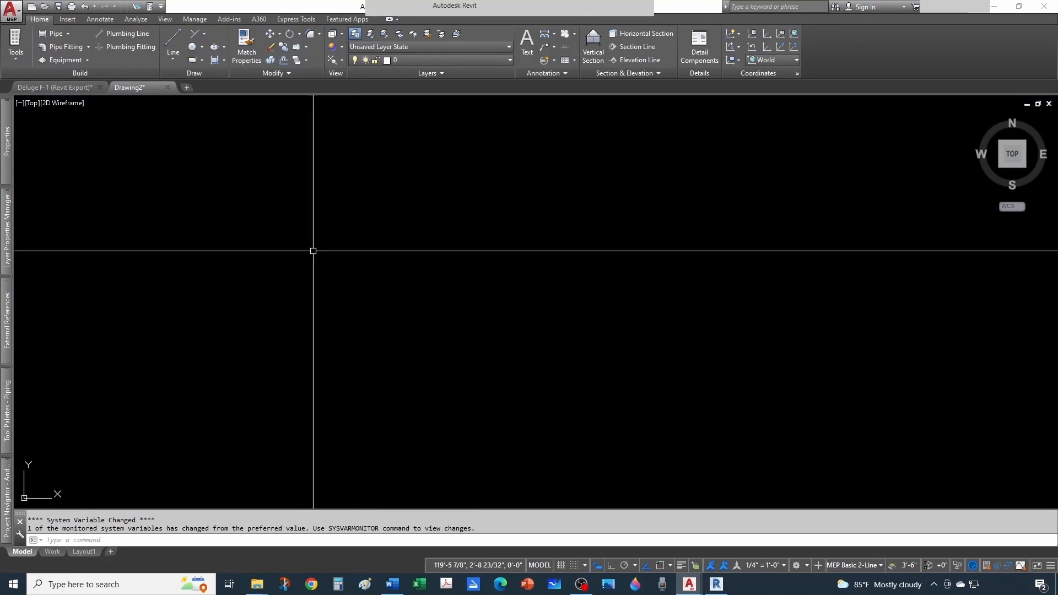
right_click(368, 271)
mouse_move(411, 315)
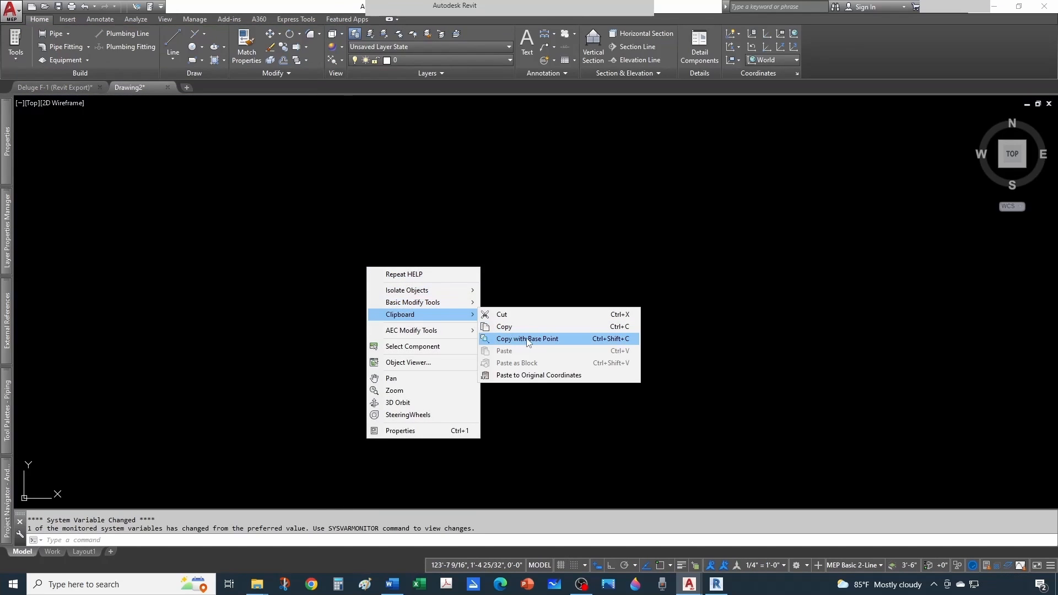
click(539, 375)
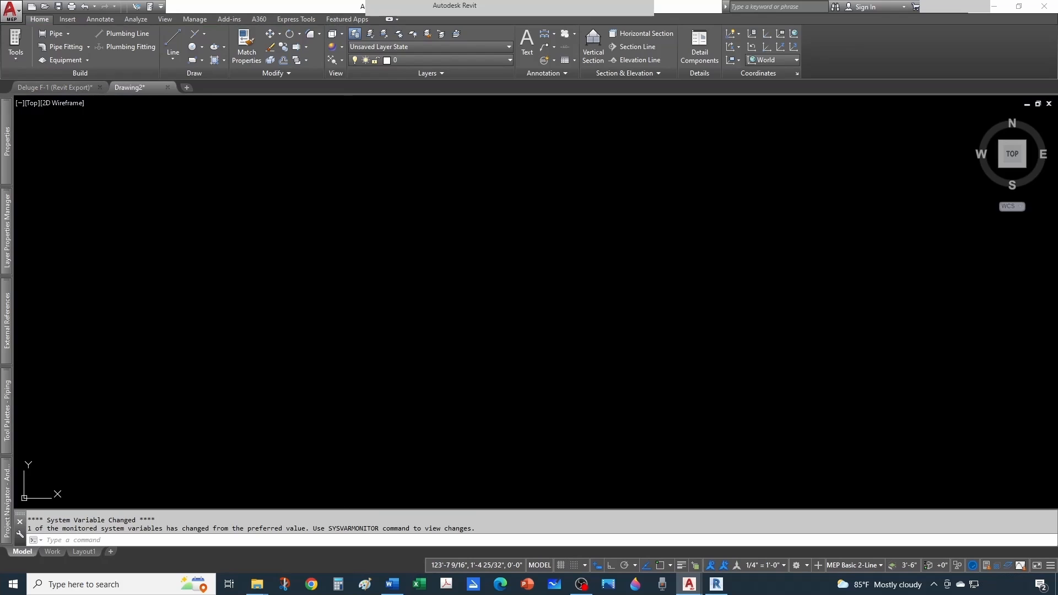
middle_click(507, 323)
middle_click(508, 323)
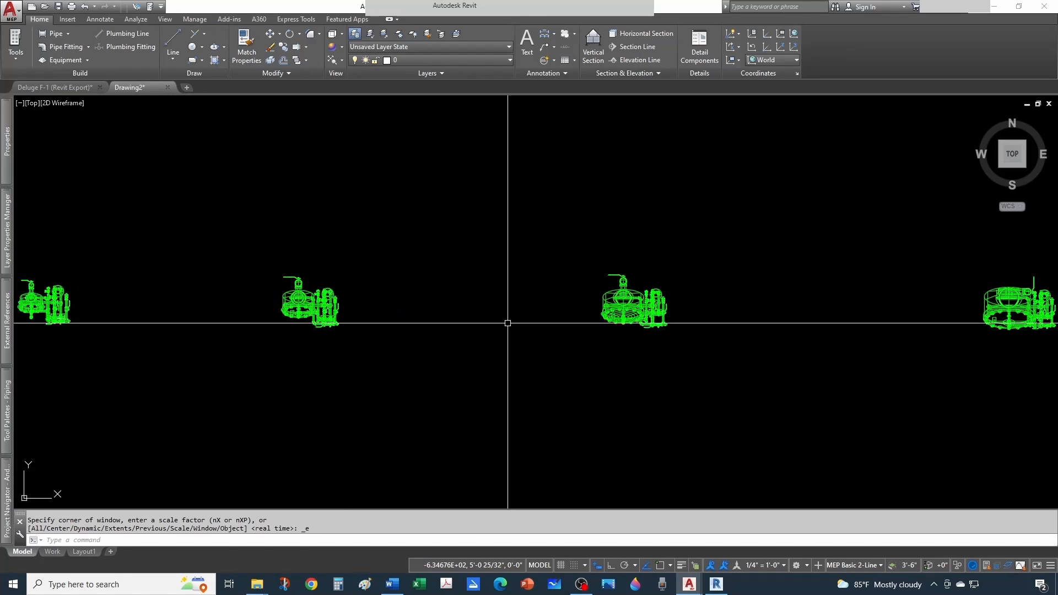
scroll(506, 322, down, 2)
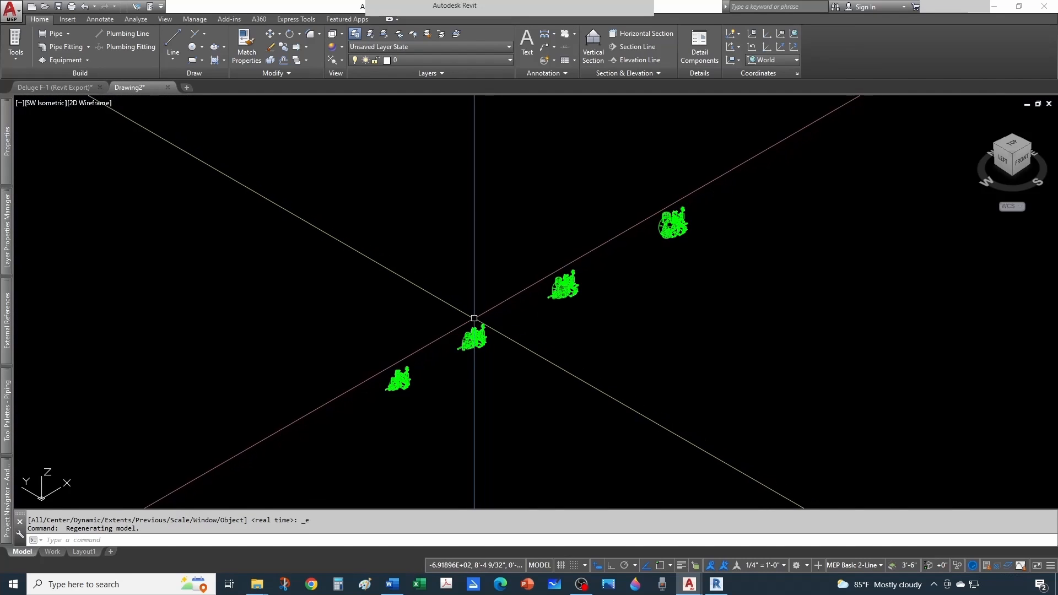
In the SW Isometric view, move all four valves from the center of the smallest valve's bottom opening to 0,0,0.
click(729, 156)
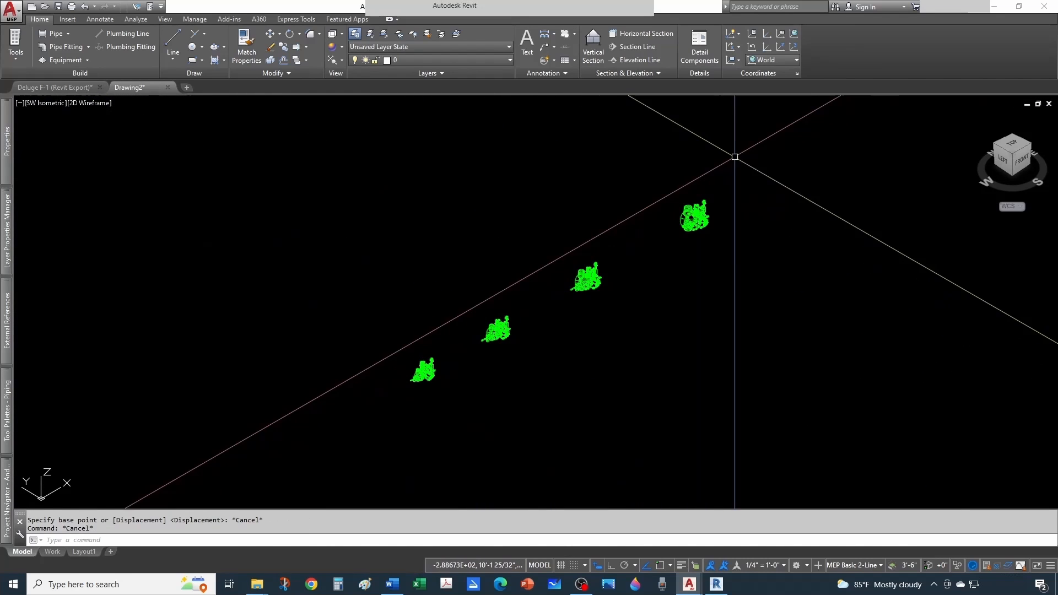
click(735, 156)
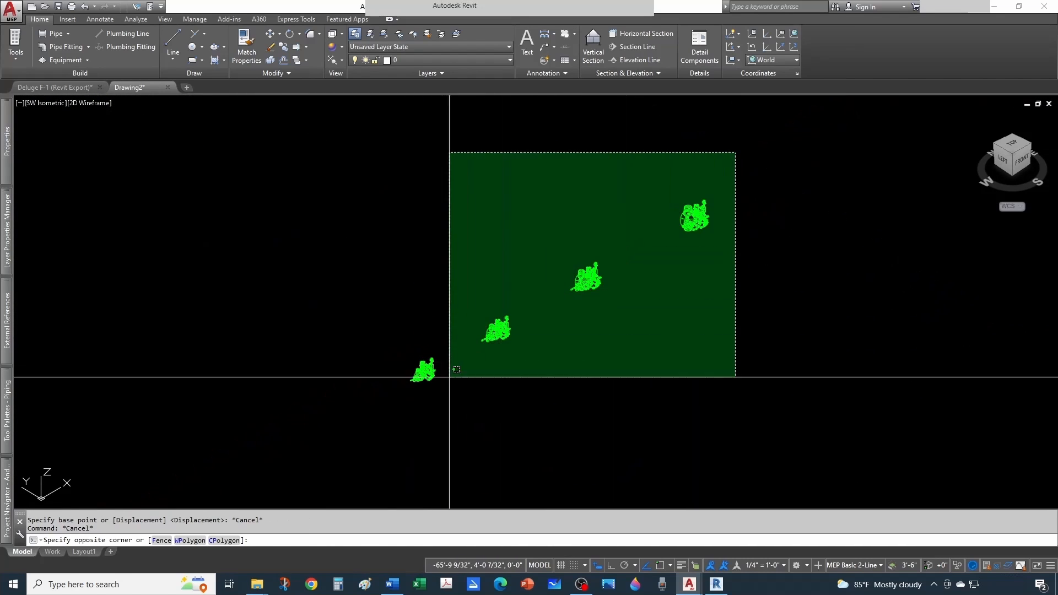
click(386, 415)
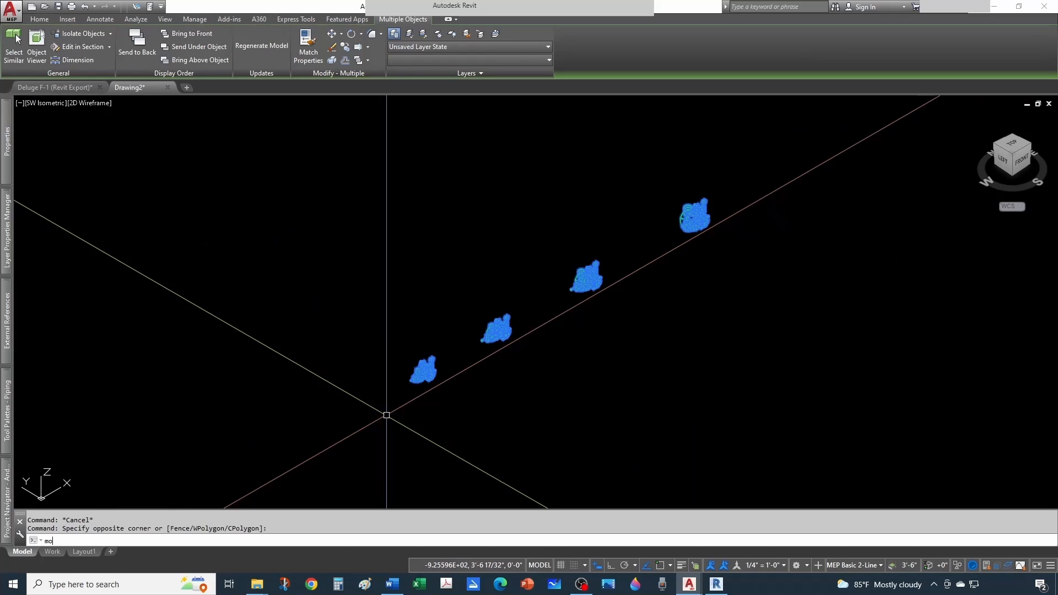
key(Return)
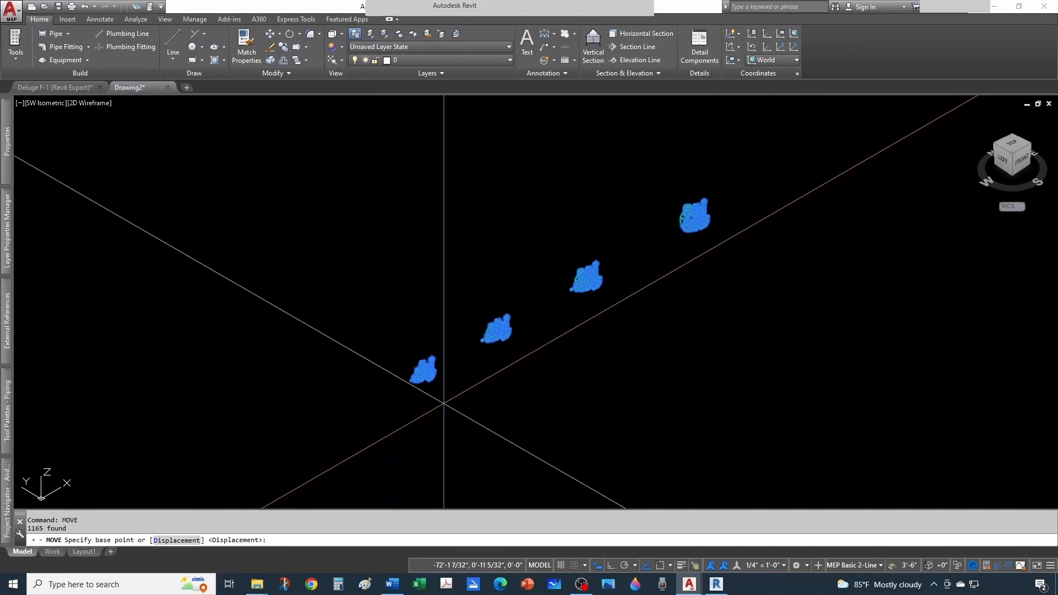
scroll(422, 397, up, 7)
shift+right_click(396, 332)
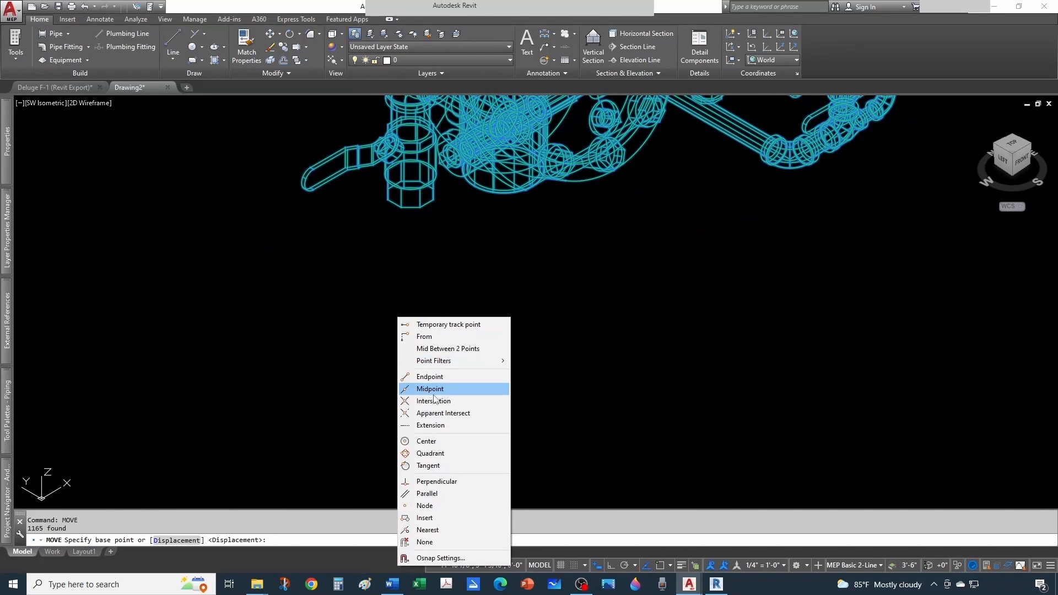
click(427, 441)
scroll(504, 169, up, 4)
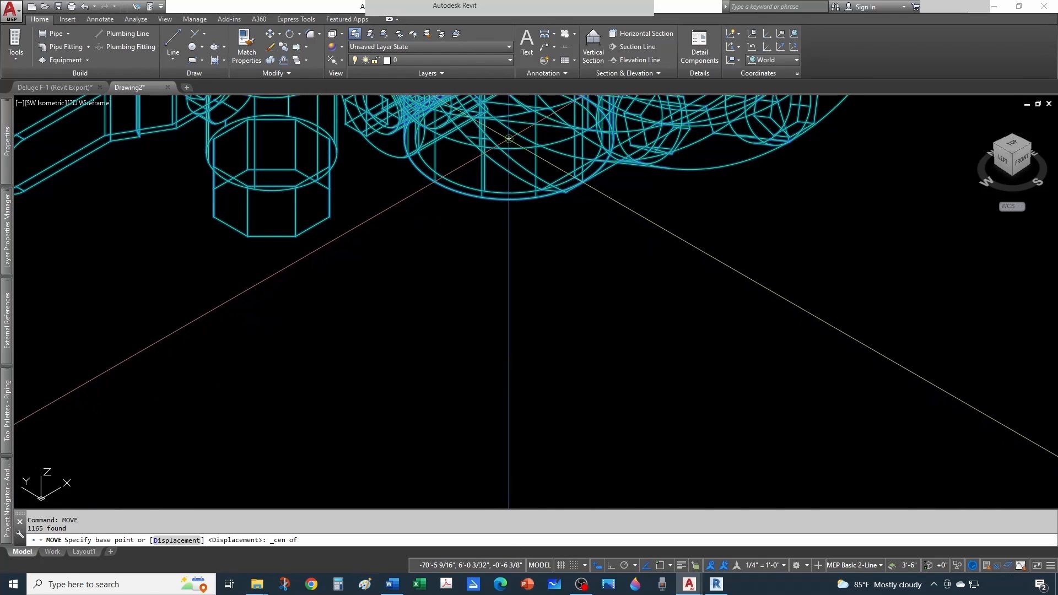
click(508, 139)
scroll(504, 165, down, 5)
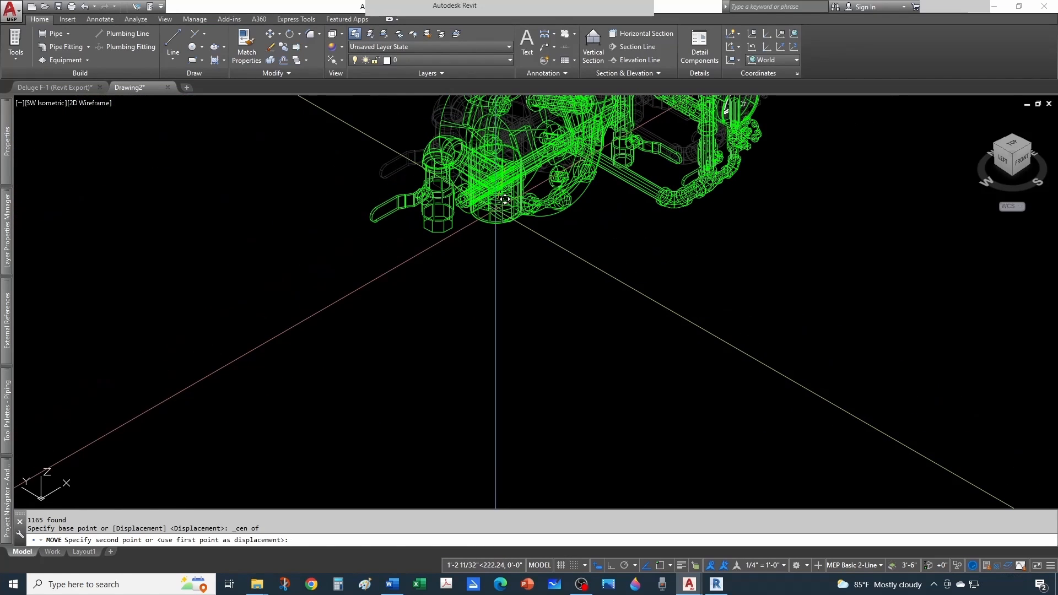
text(0,0,0)
key(Return)
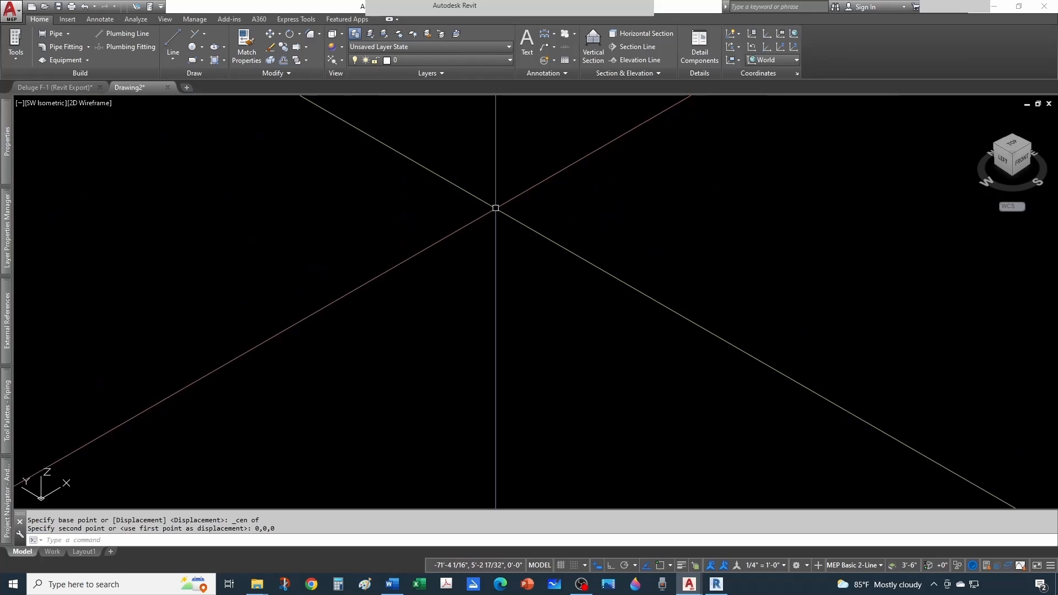
Zoom to the drawing extents and examine how the four valves line up along the X axis from the origin.
middle_click(454, 235)
middle_click(454, 236)
scroll(454, 235, down, 2)
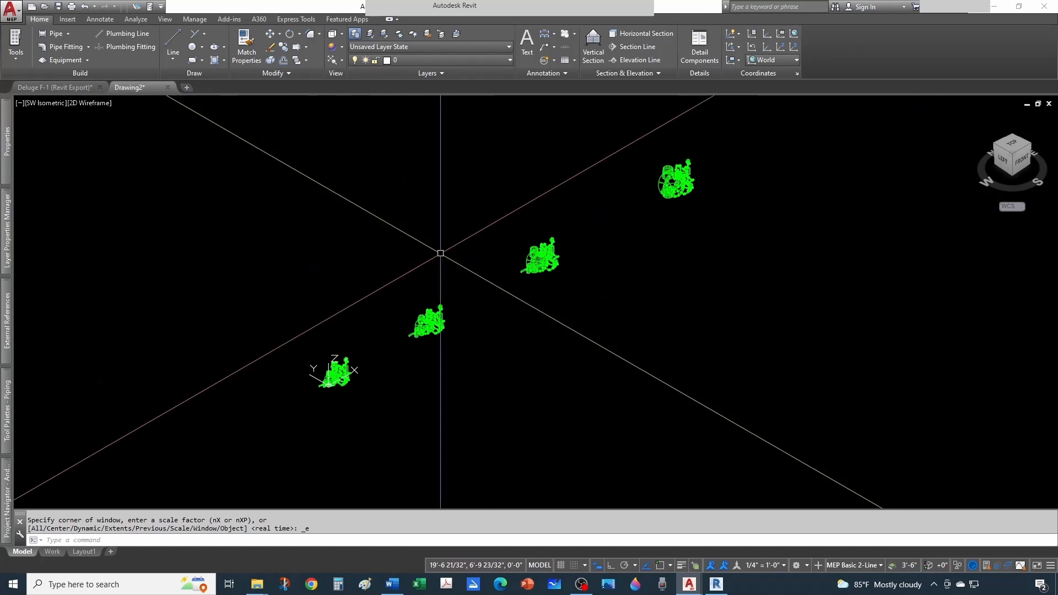
scroll(342, 390, up, 8)
scroll(211, 347, down, 8)
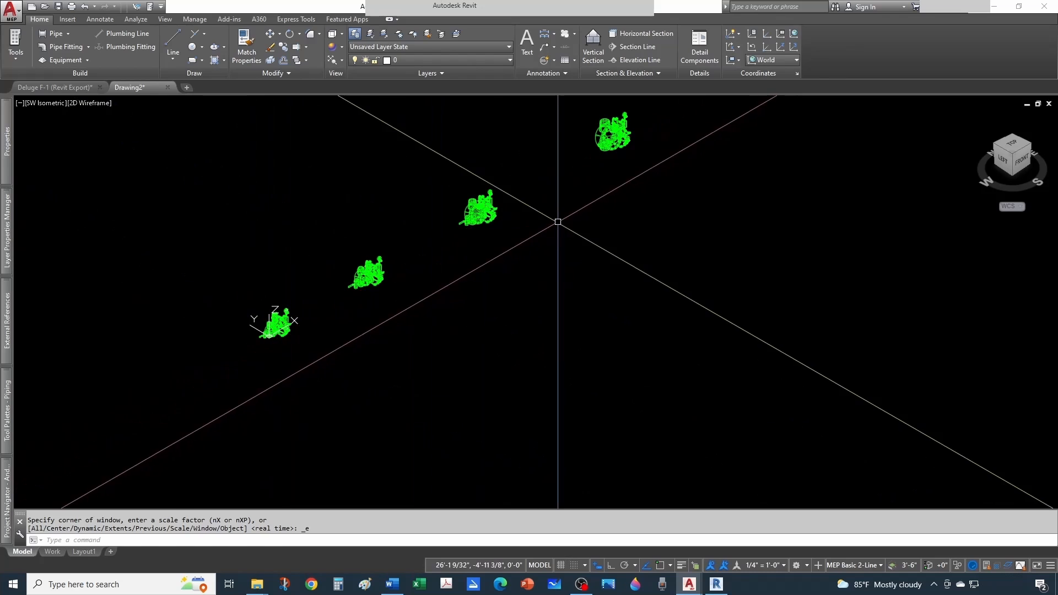
middle_drag(521, 303, 591, 360)
key(Escape)
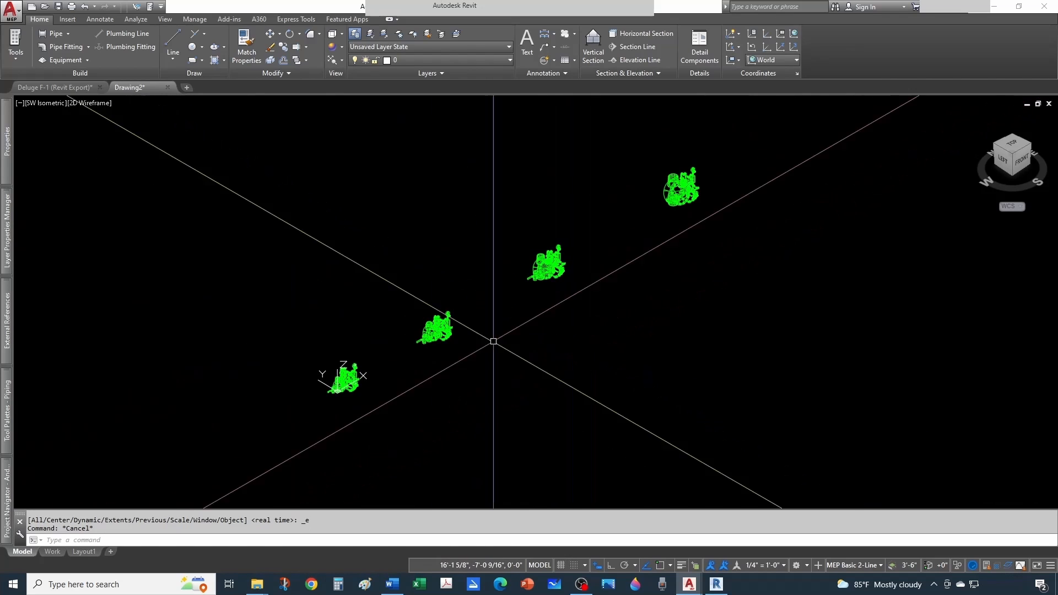
scroll(350, 378, up, 4)
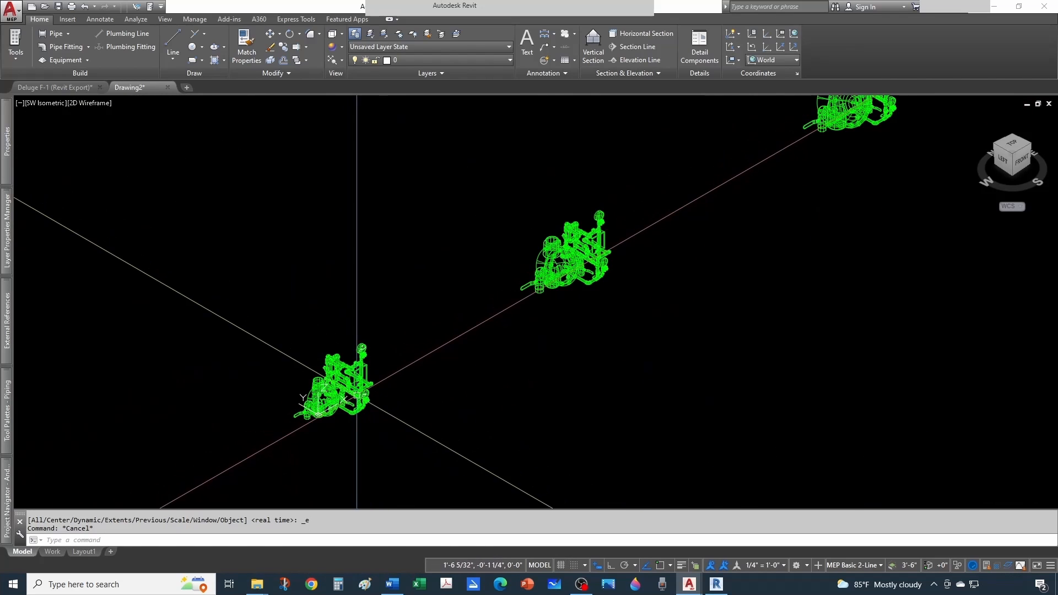
click(358, 392)
key(Escape)
click(546, 281)
key(Escape)
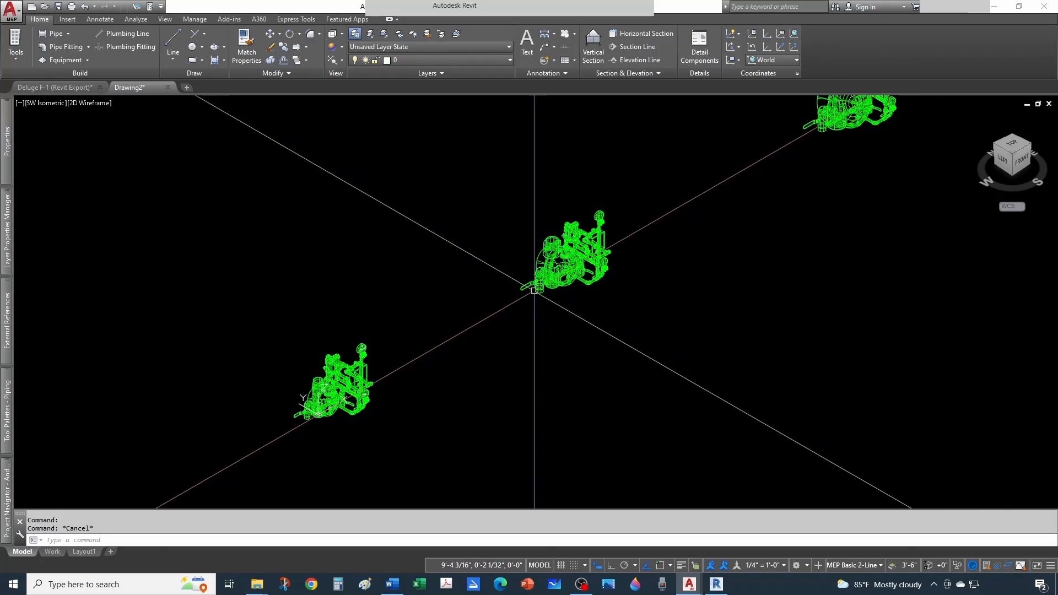
scroll(537, 289, down, 4)
click(656, 213)
key(Escape)
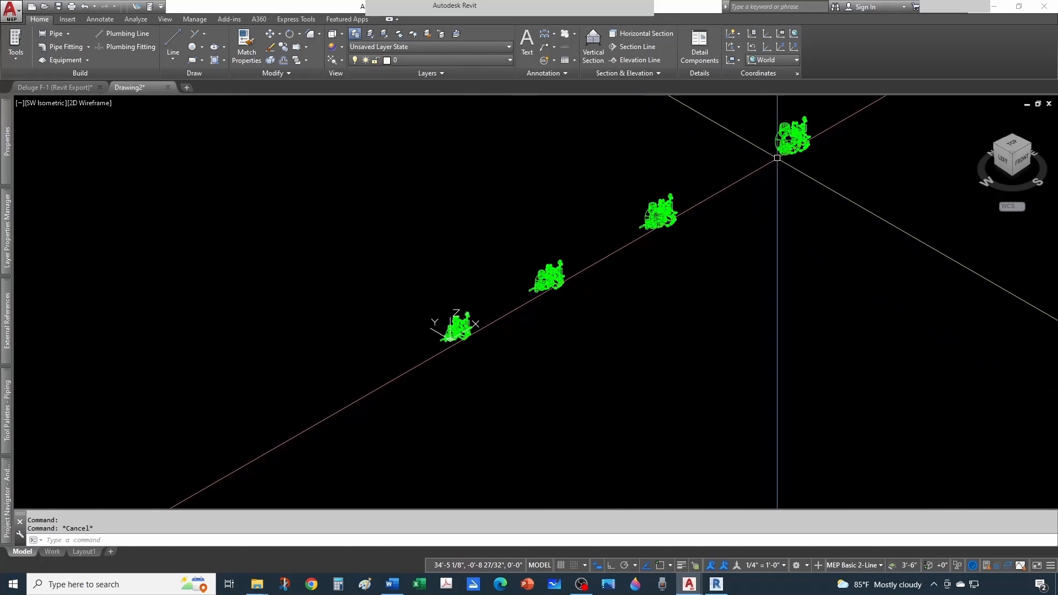
key(Escape)
scroll(585, 399, down, 2)
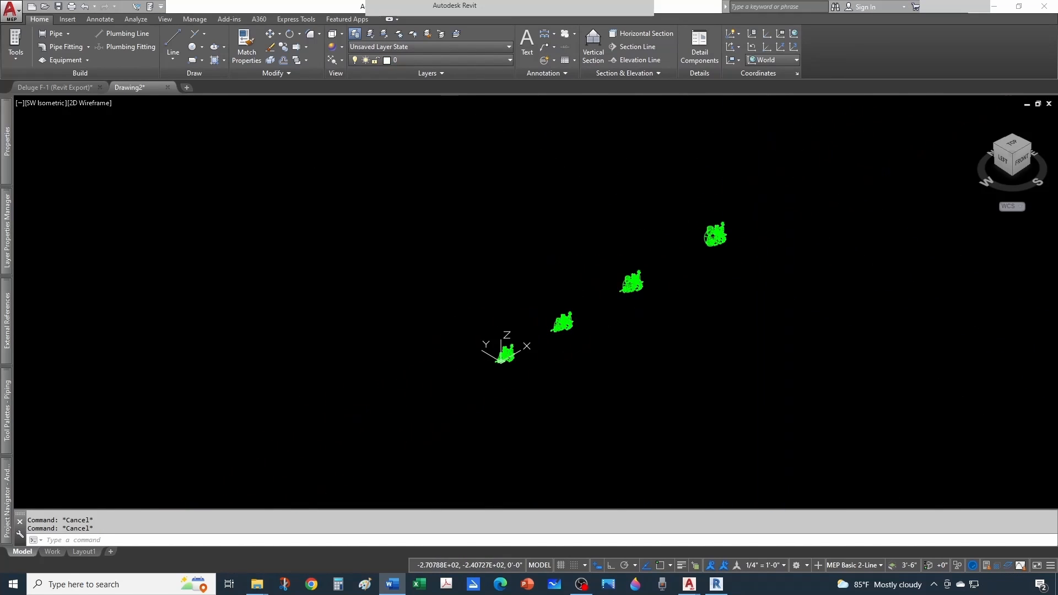
click(757, 334)
middle_drag(644, 341, 627, 345)
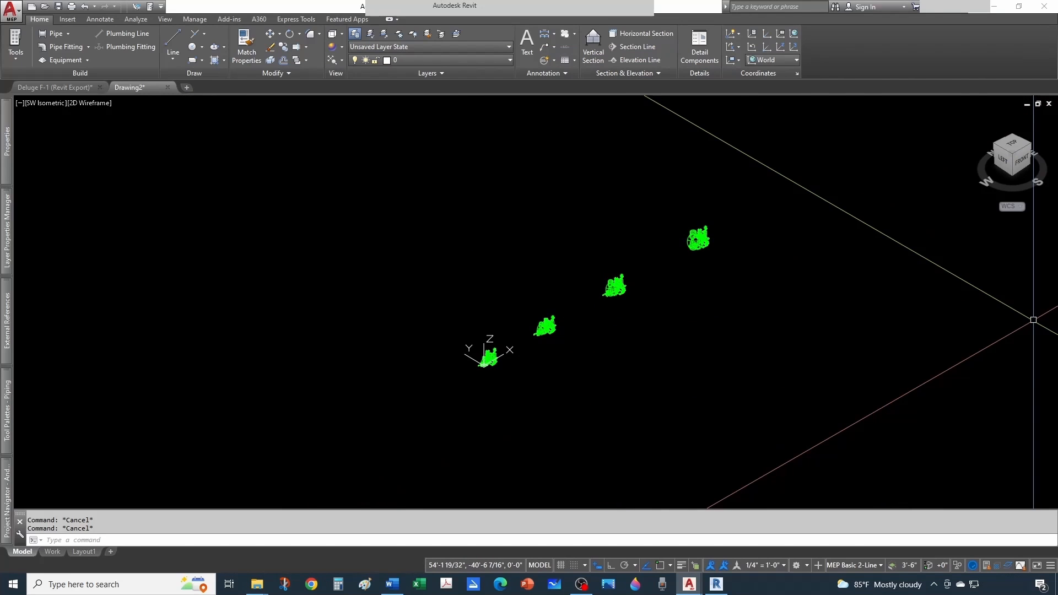
Bring the Word document with the valve names into view and make the title "Deluge – Valve and Trim - Viking Model F-1" bold.
drag(1057, 84, 727, 74)
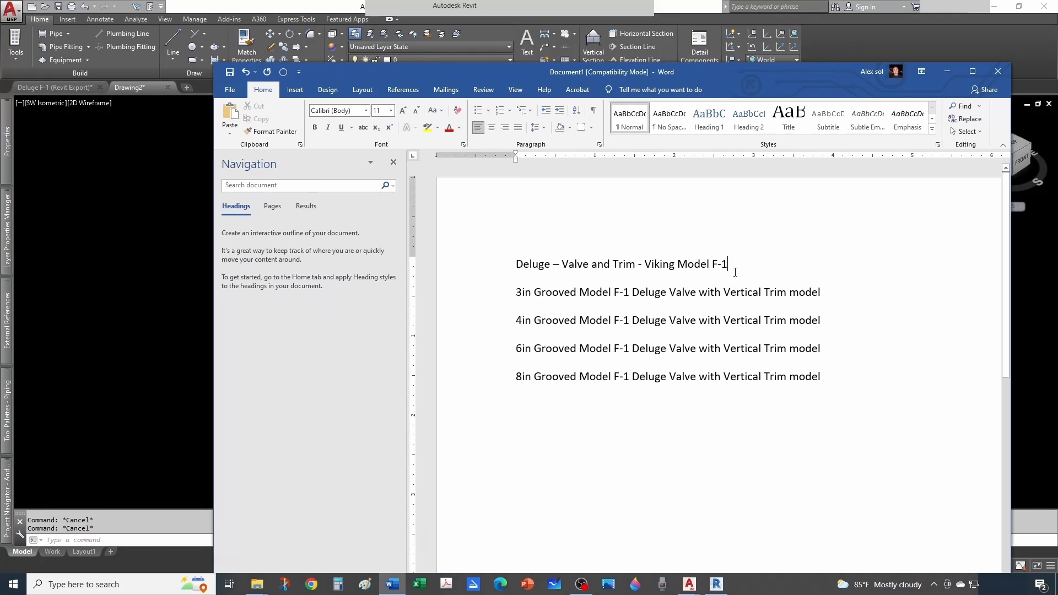
drag(730, 265, 516, 265)
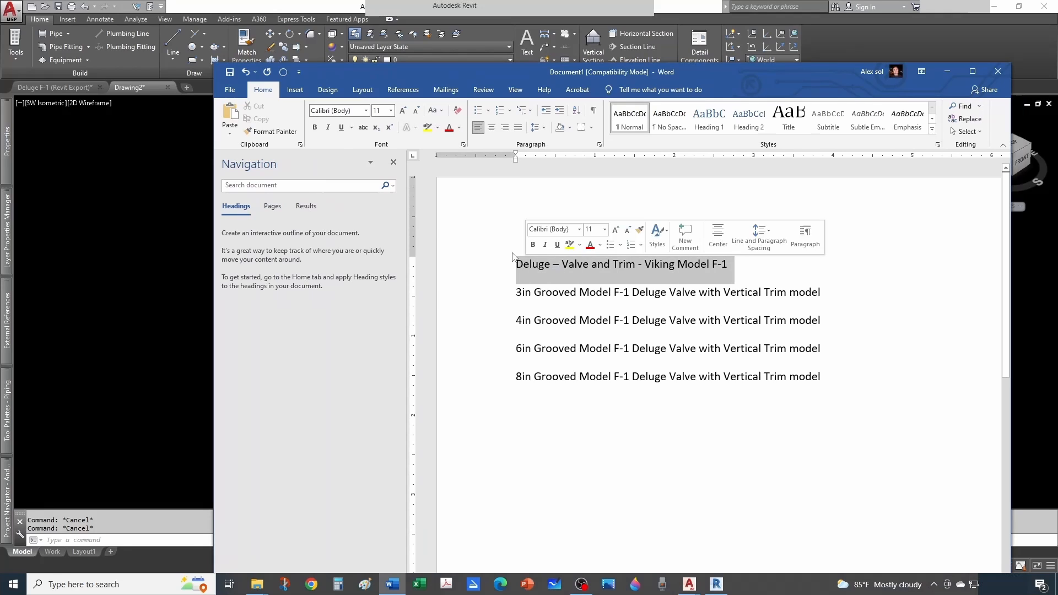
click(314, 128)
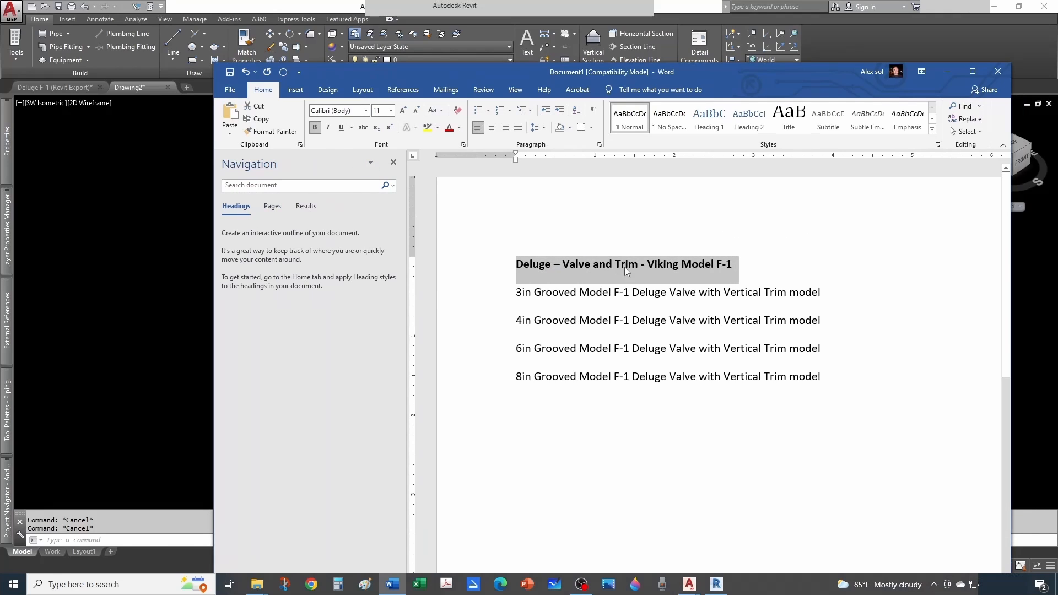
click(745, 294)
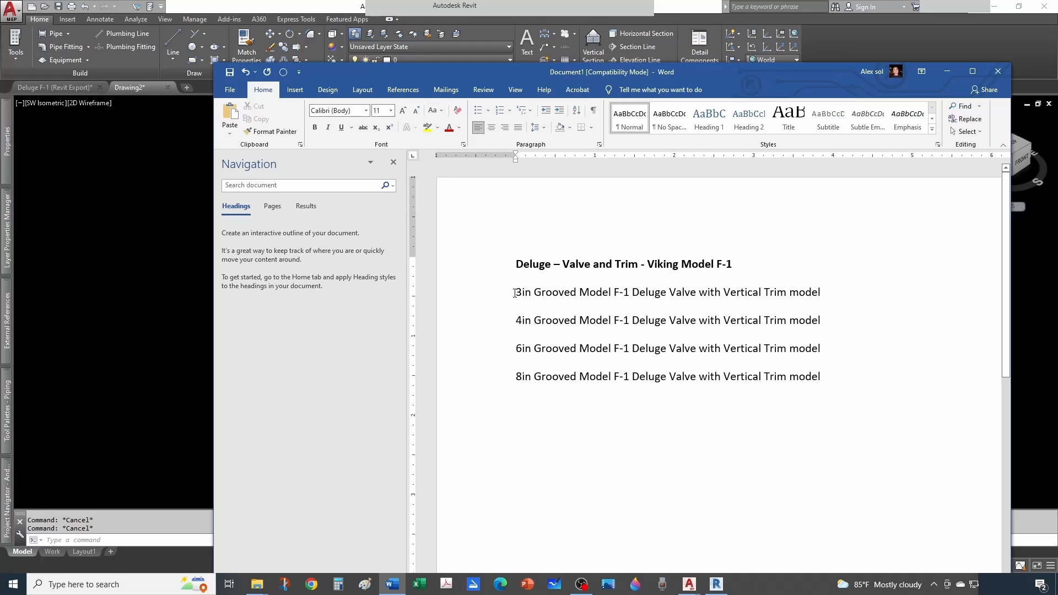
Highlight the 3in valve's name line for reading, and move the Word document back off the drawing.
drag(515, 293, 738, 293)
click(662, 322)
drag(516, 292, 778, 291)
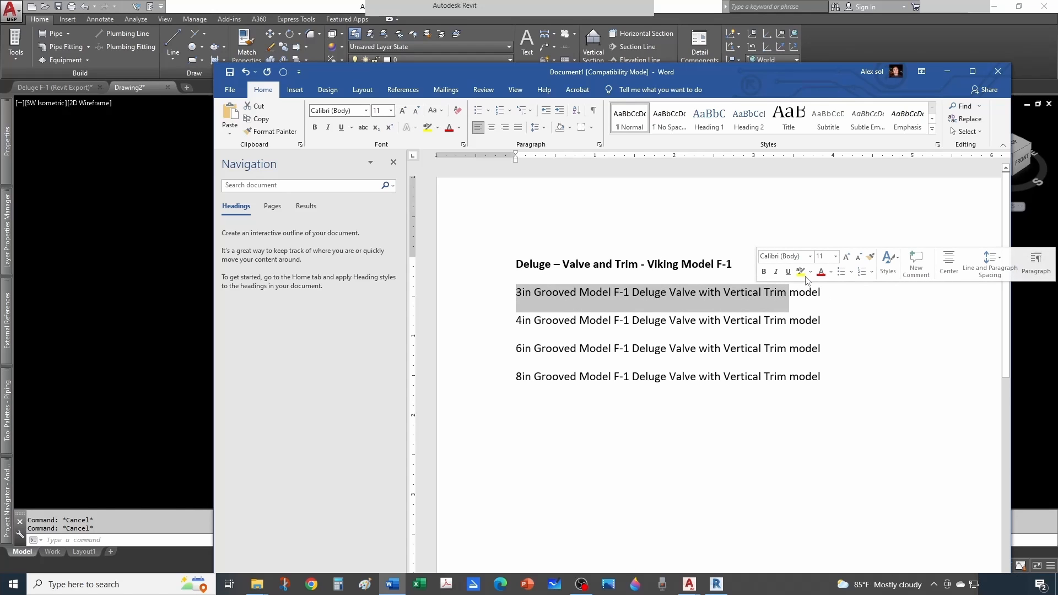
mouse_move(721, 77)
mouse_down()
mouse_move(1057, 108)
mouse_move(1057, 84)
mouse_up()
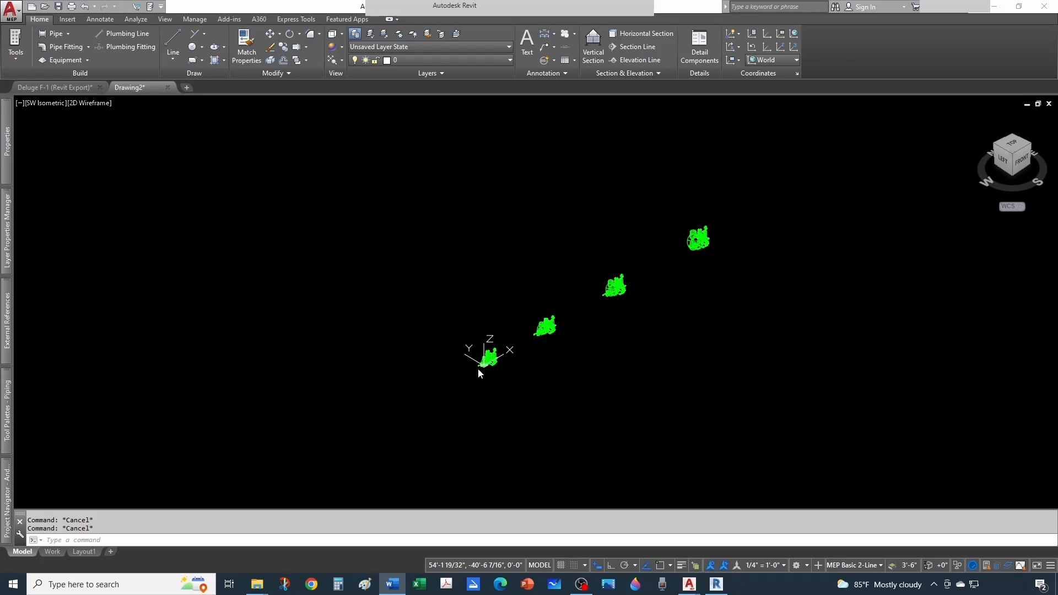
Put all the solids of the four valves on layer 0 and check their general properties.
scroll(496, 349, up, 2)
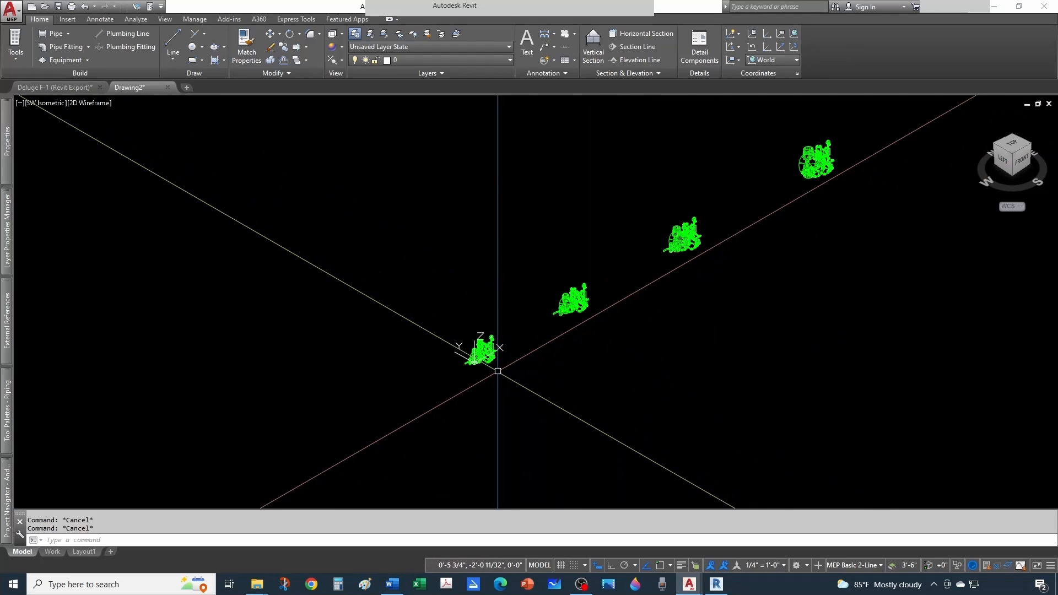
scroll(491, 361, down, 4)
middle_drag(635, 370, 579, 370)
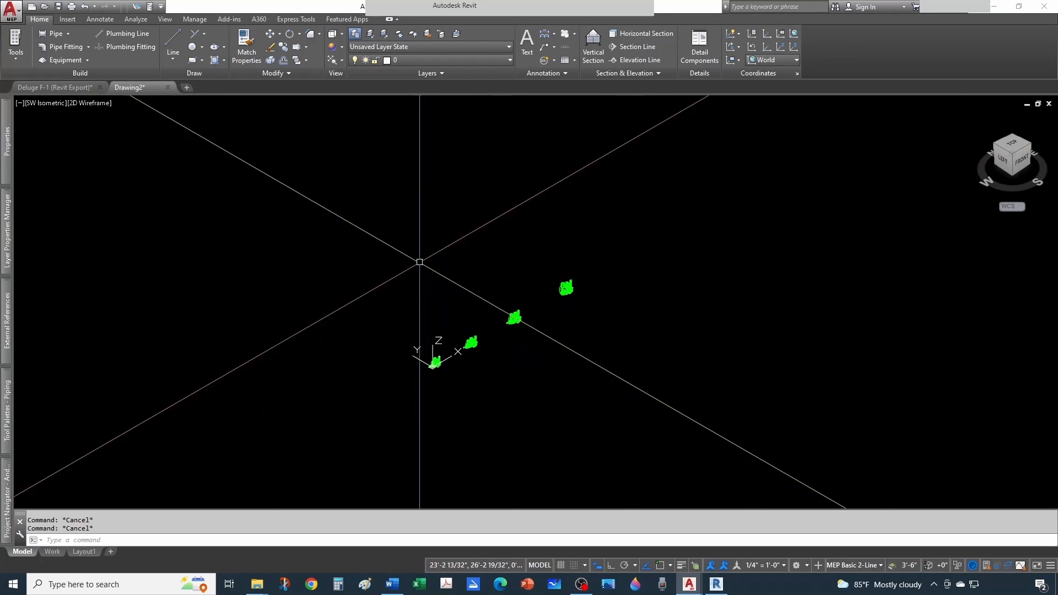
click(371, 237)
click(613, 391)
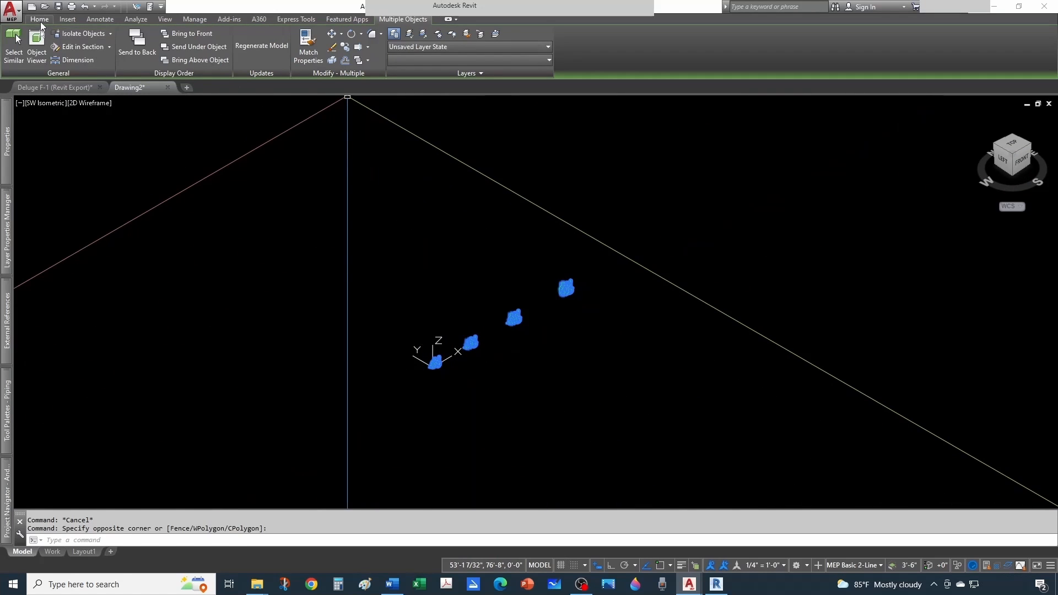
click(432, 60)
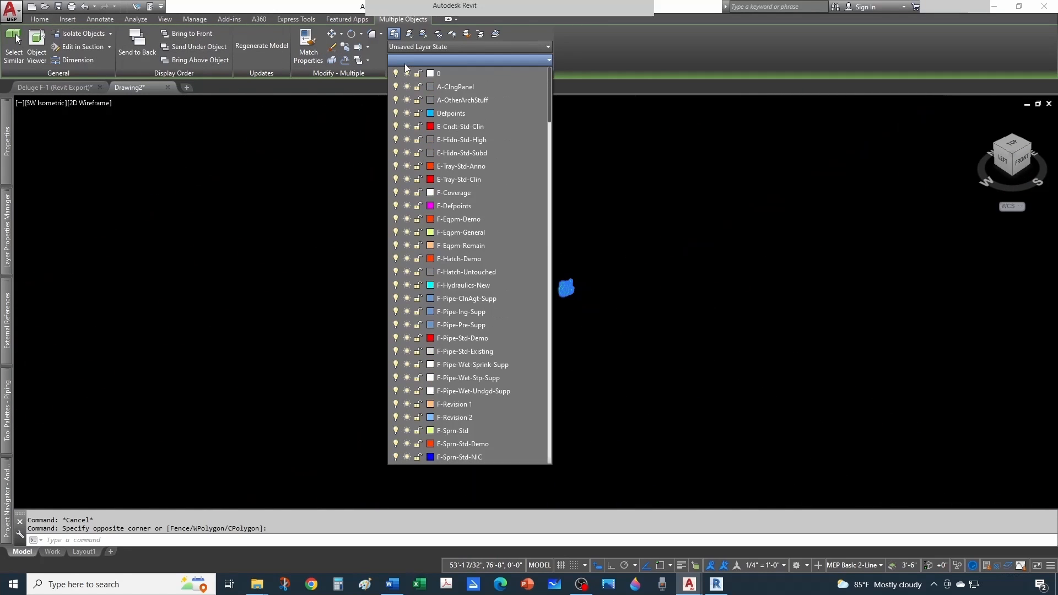
click(439, 74)
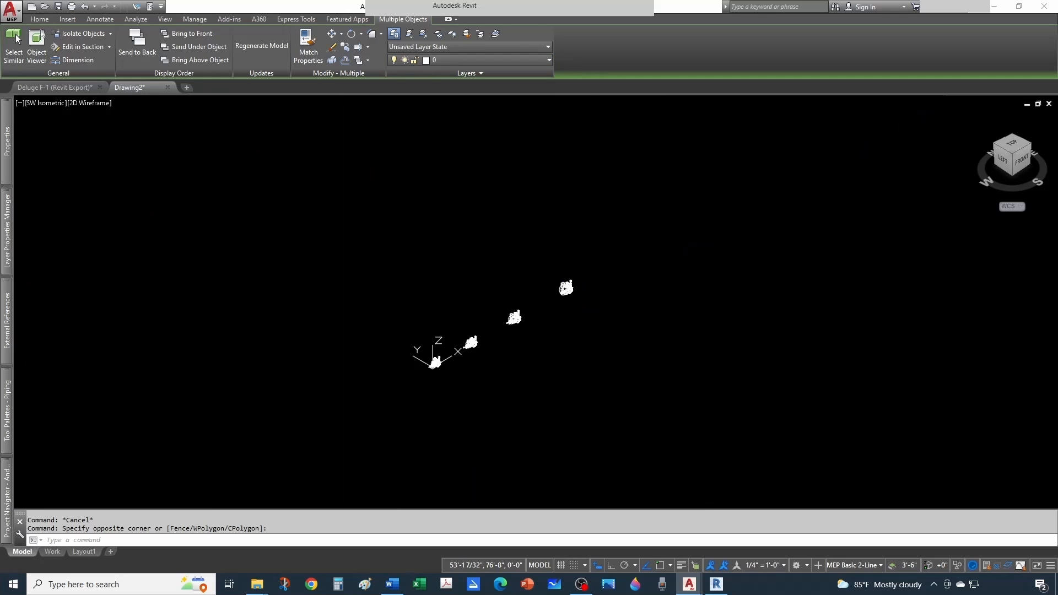
mouse_move(7, 156)
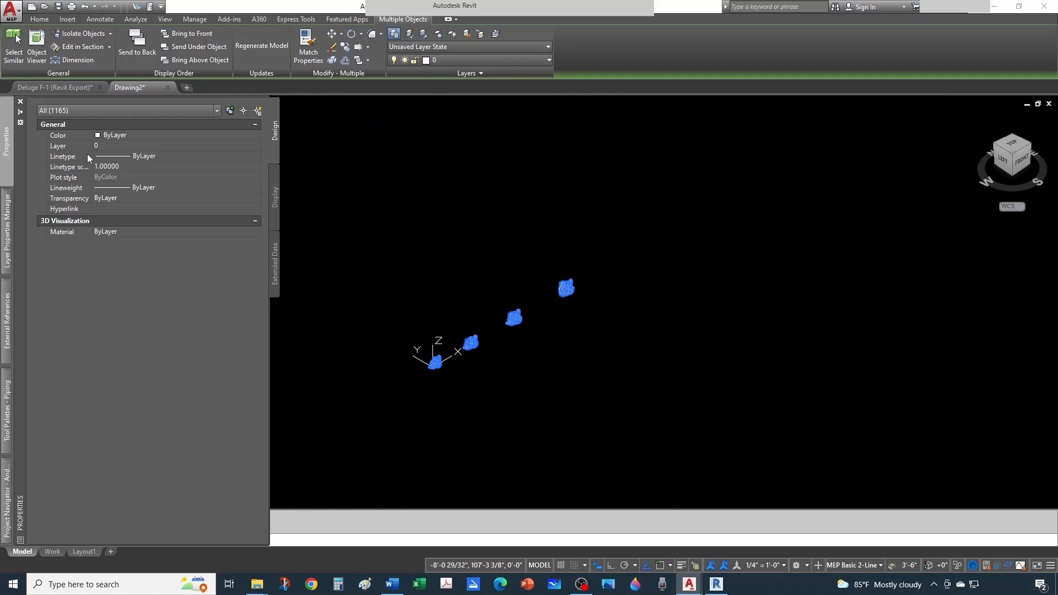
click(487, 215)
key(Escape)
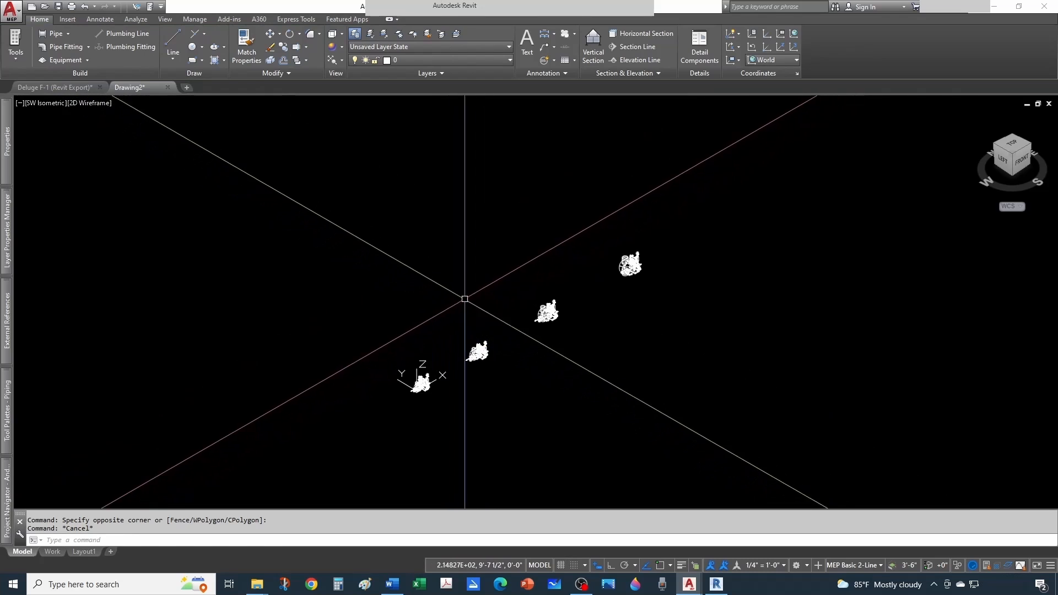
Start a block definition from the smallest valve's solids, named "3in Grooved Model F-1 Deluge Valve with Vertical Trim model".
middle_drag(480, 293, 501, 296)
key(Escape)
scroll(454, 383, up, 4)
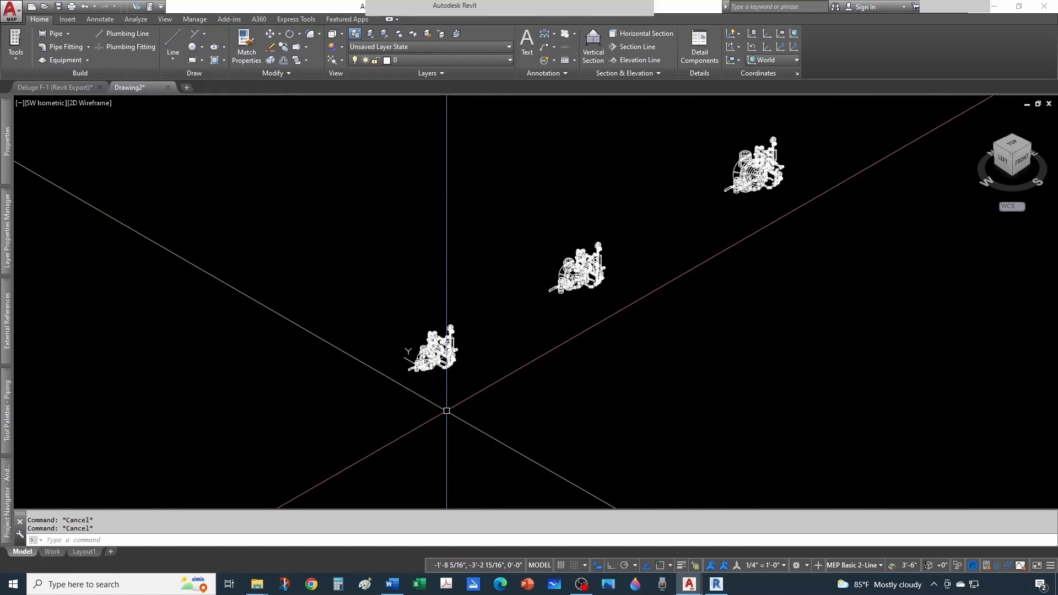
click(508, 213)
click(357, 381)
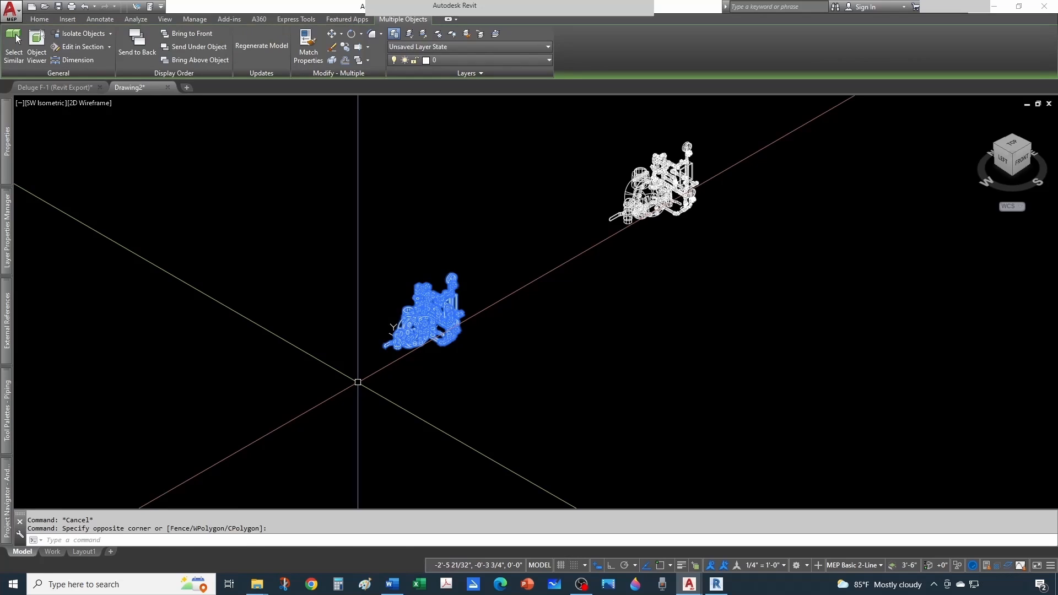
text(block)
key(Return)
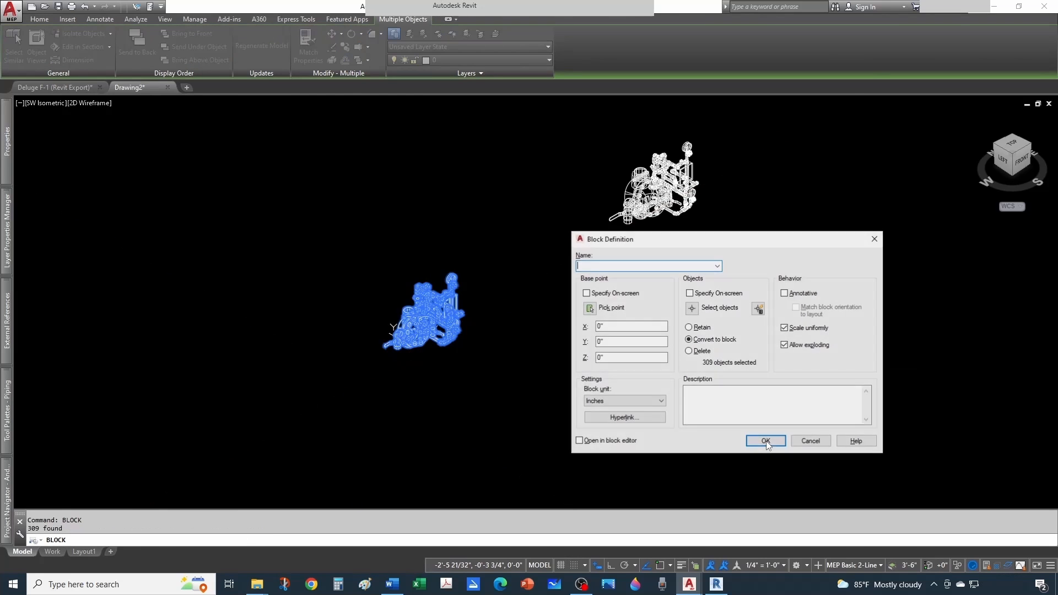
key(alt+Tab)
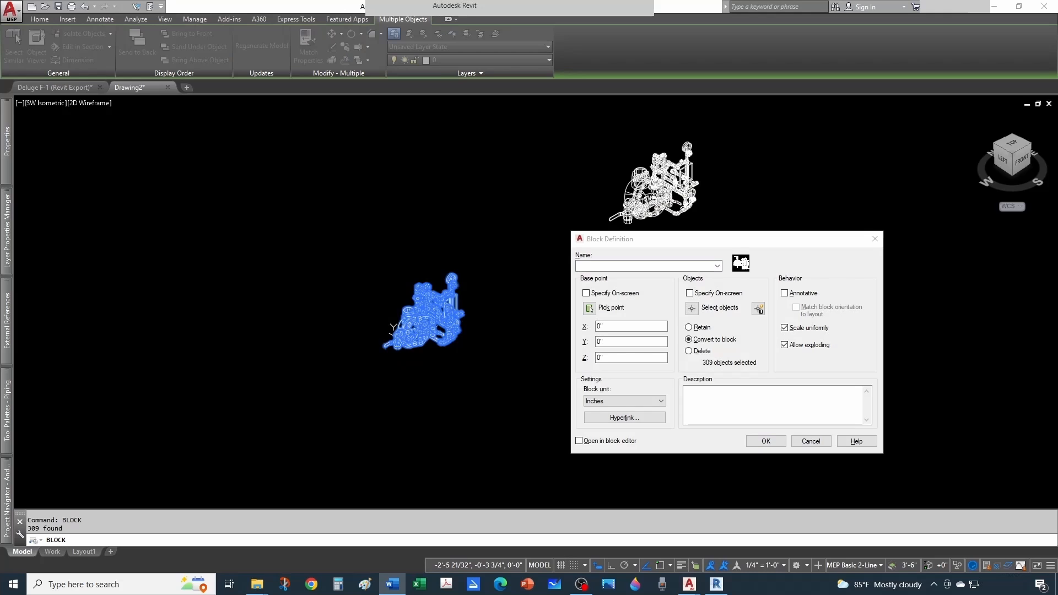
click(639, 265)
text(3in Grooved Model F-1 Deluge Valve with Vertical Trim model)
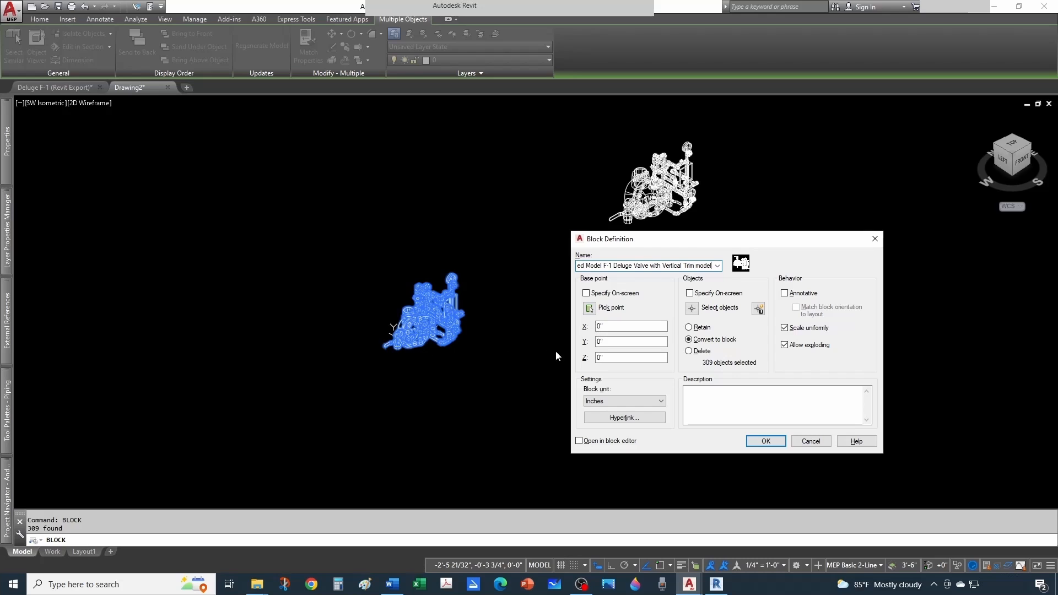
Set the block's base point at the center of the valve's bottom opening and create the block.
click(589, 309)
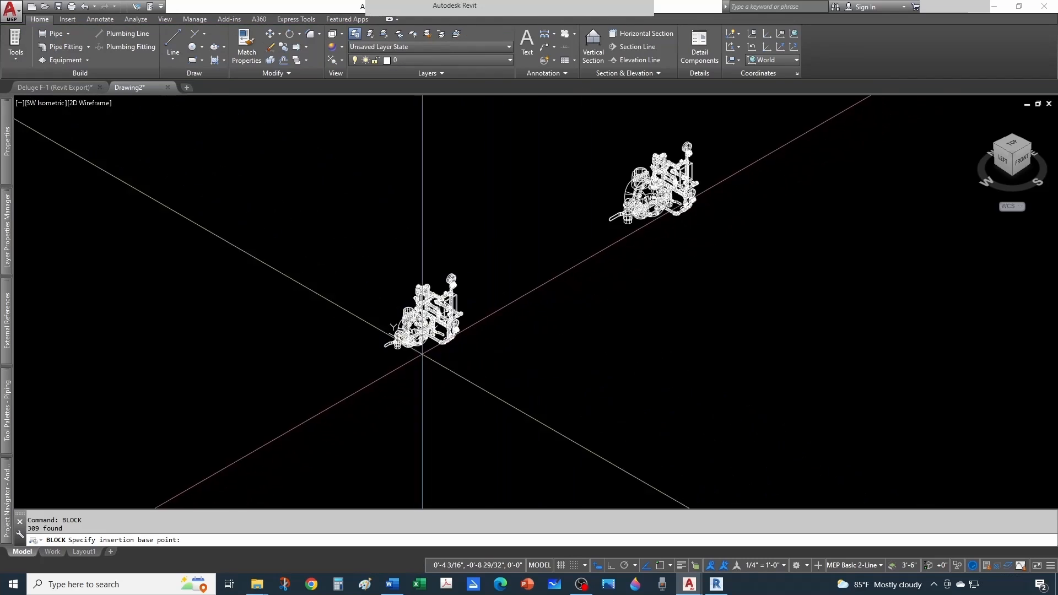
scroll(386, 324, up, 5)
shift+right_click(373, 322)
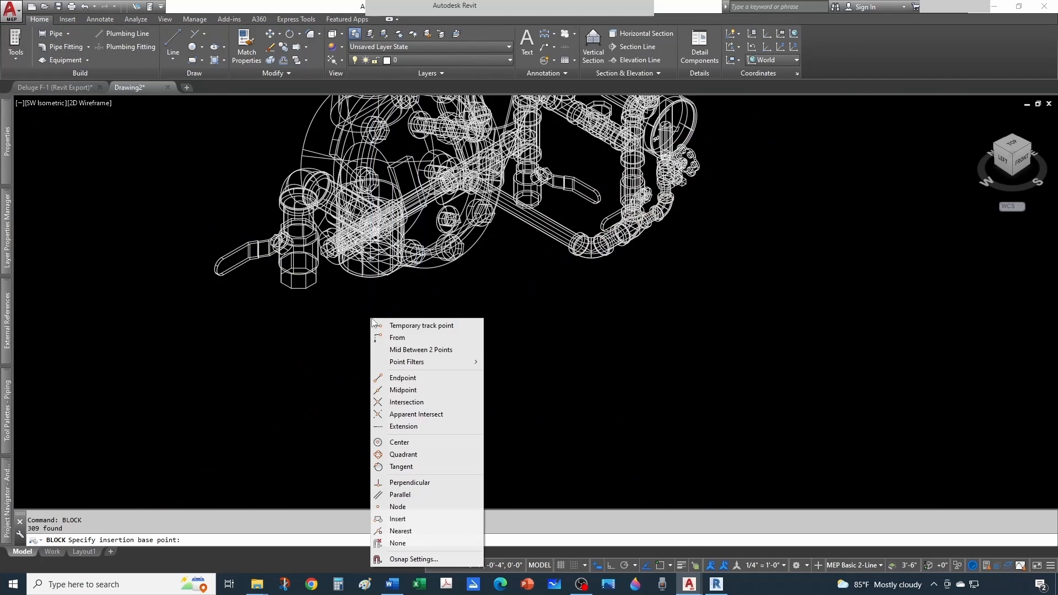
click(399, 441)
scroll(351, 231, up, 4)
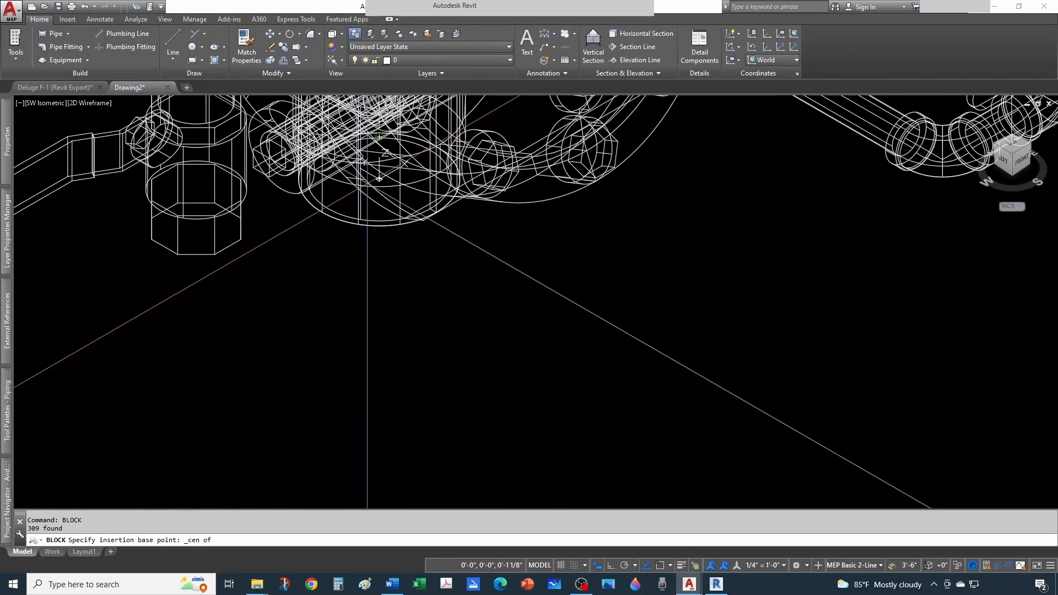
click(378, 178)
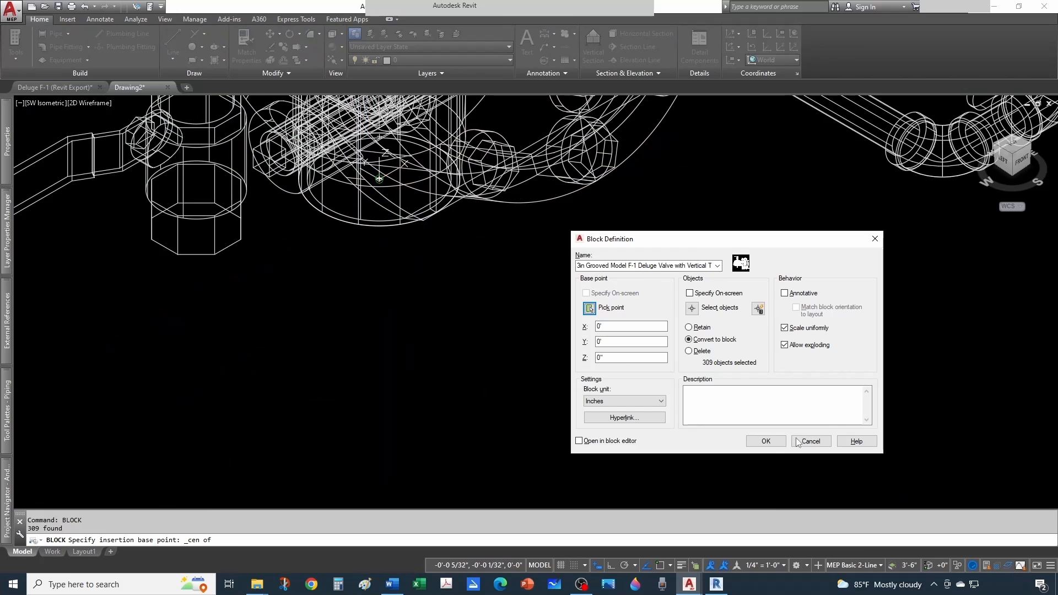
click(765, 441)
scroll(755, 432, down, 8)
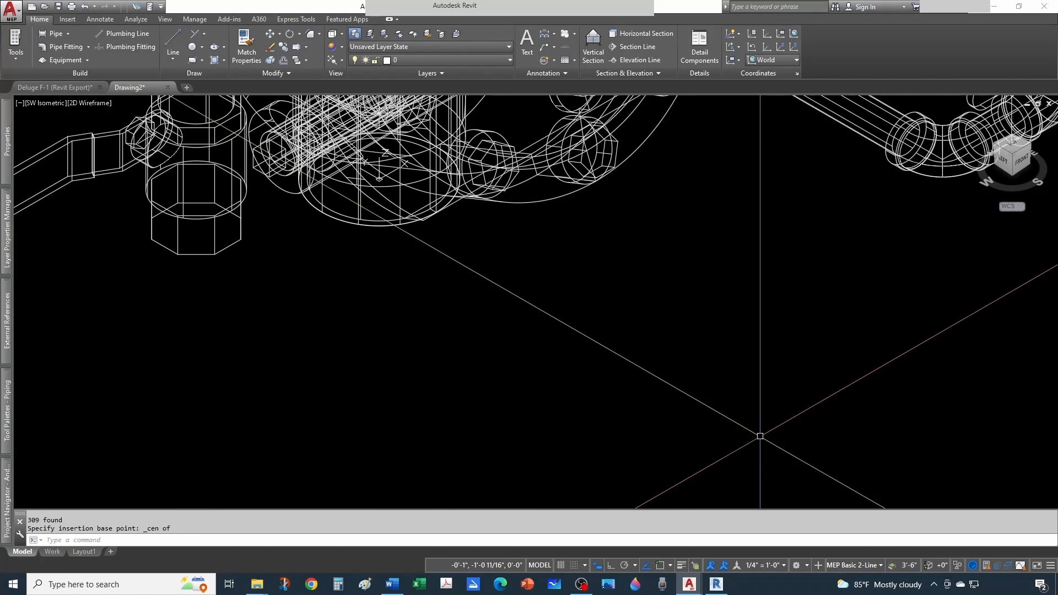
scroll(632, 348, down, 2)
key(Escape)
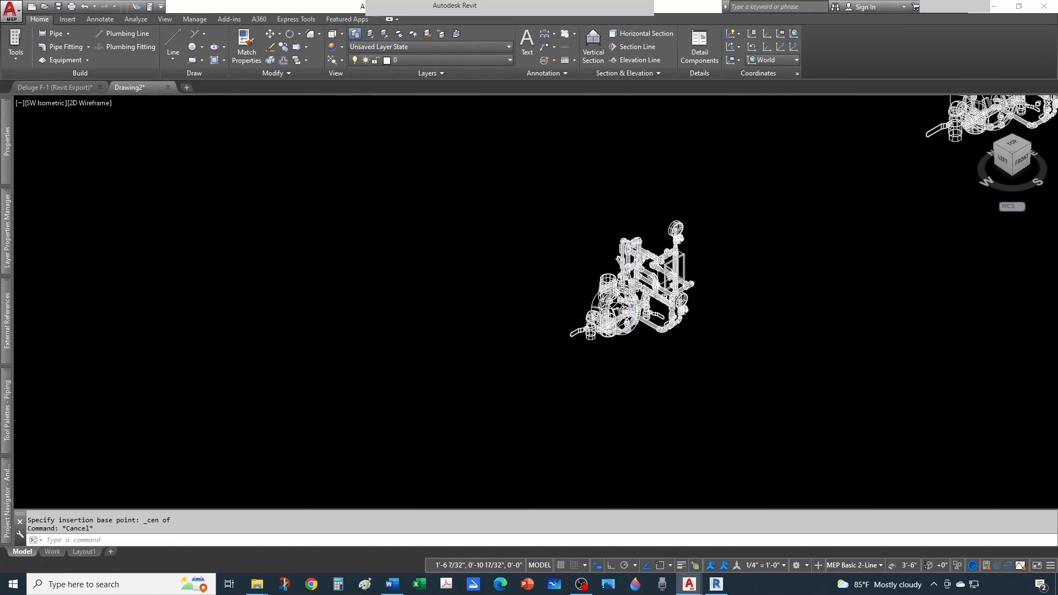
Check the 3in valve block's name and preview in the block definition list, leaving without editing it.
double_click(633, 283)
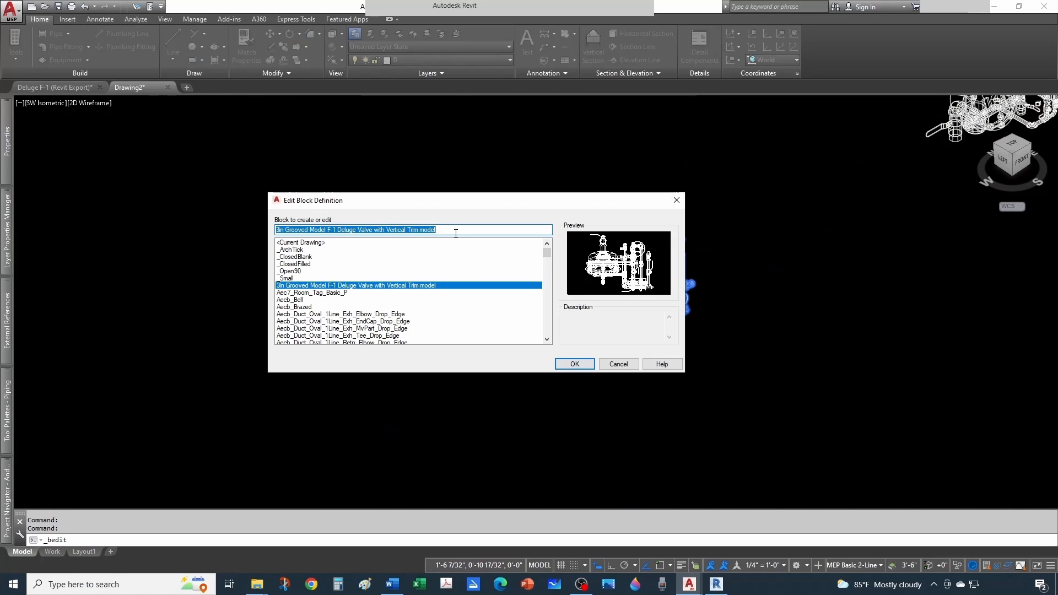
key(Escape)
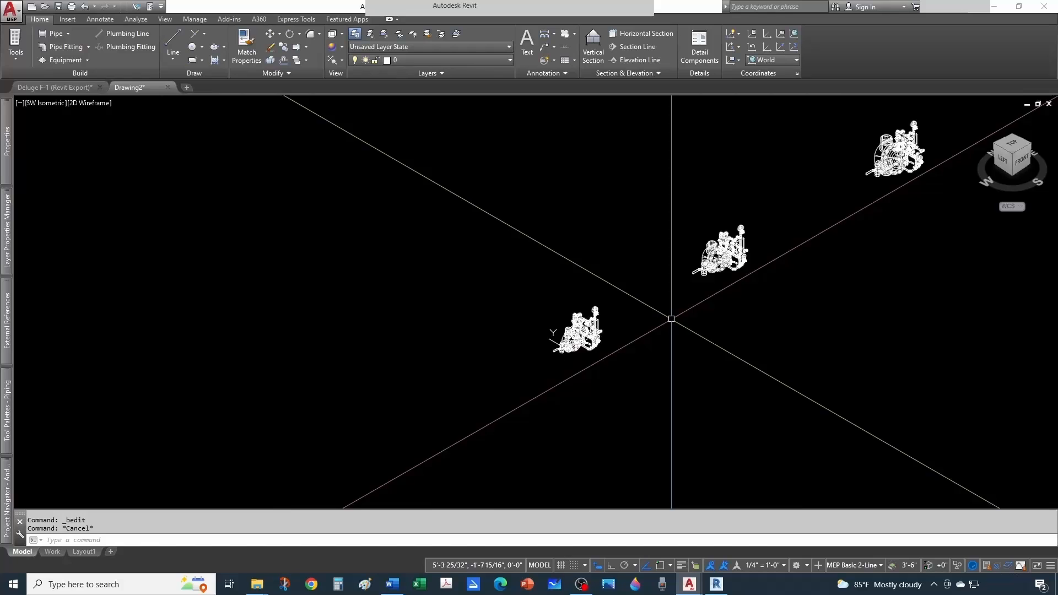
middle_drag(661, 325, 541, 335)
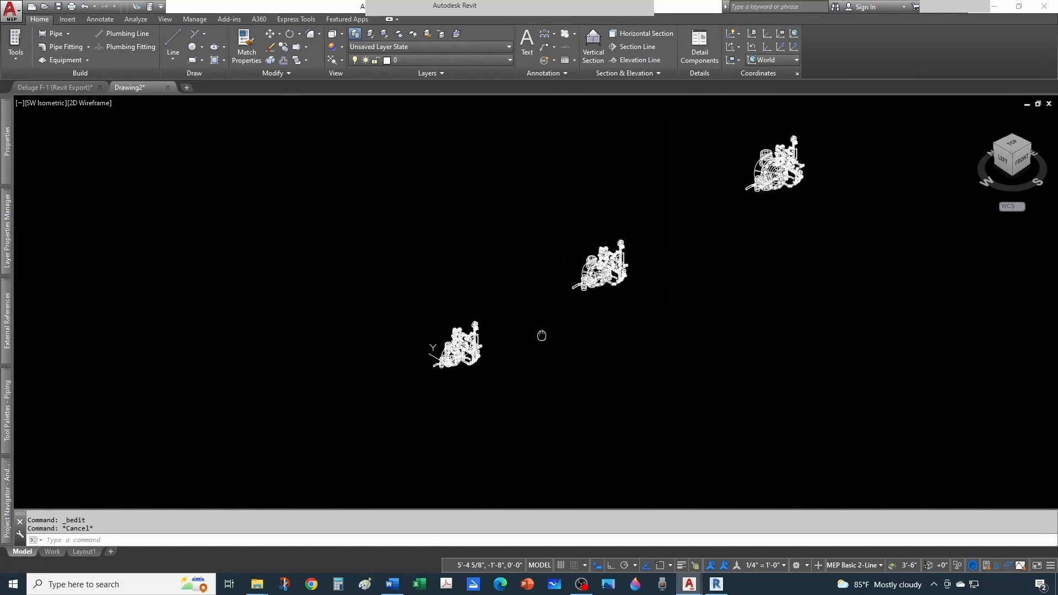
Start a block definition from the second-smallest valve's solids, pasting its "Grooved Model F-1 Deluge Valve with Vertical Trim model" name.
scroll(595, 278, up, 4)
click(677, 140)
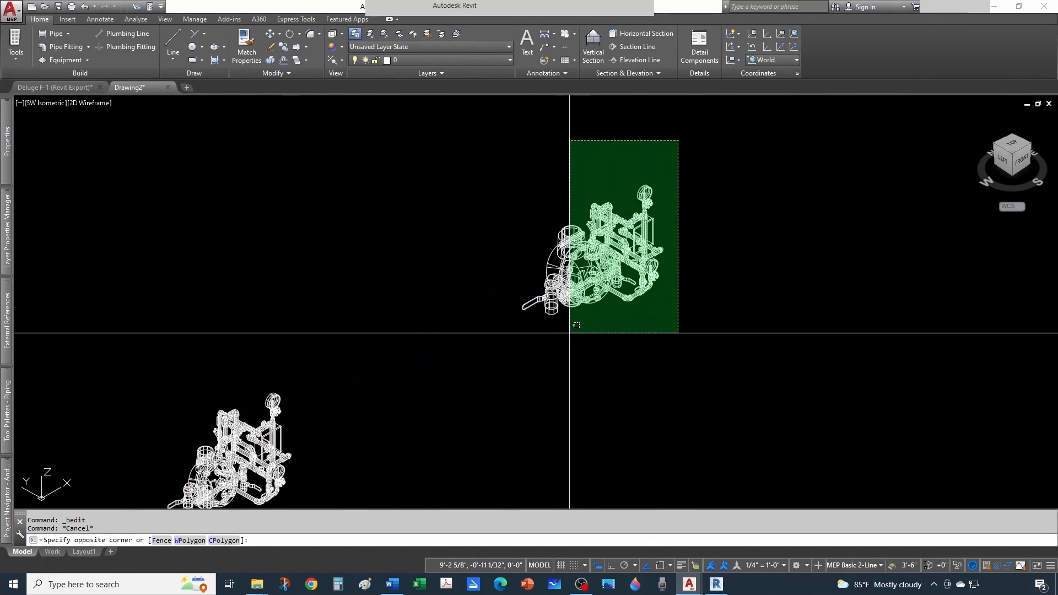
click(513, 352)
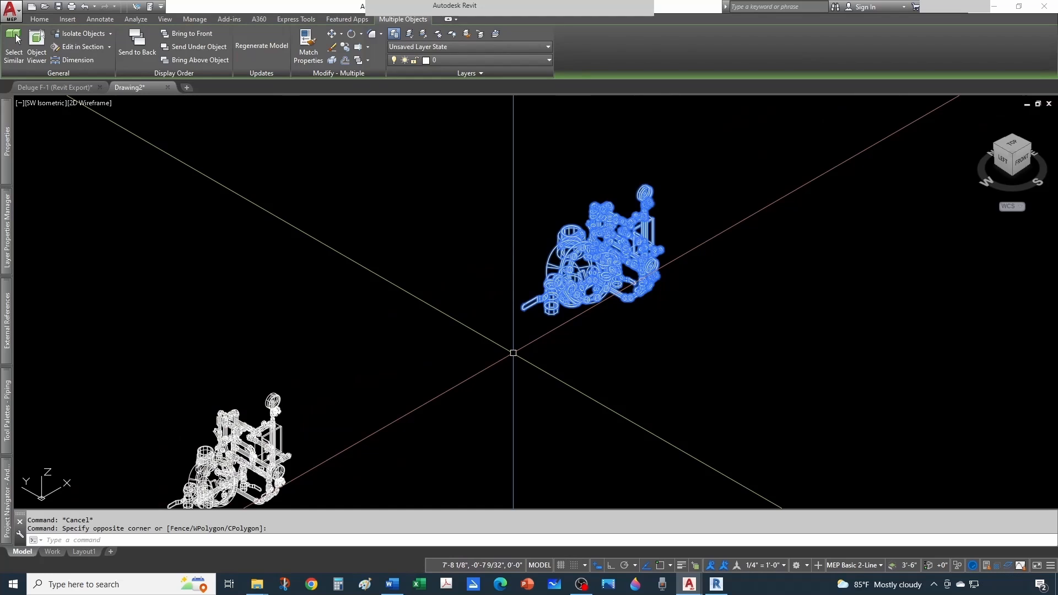
text(block)
key(Return)
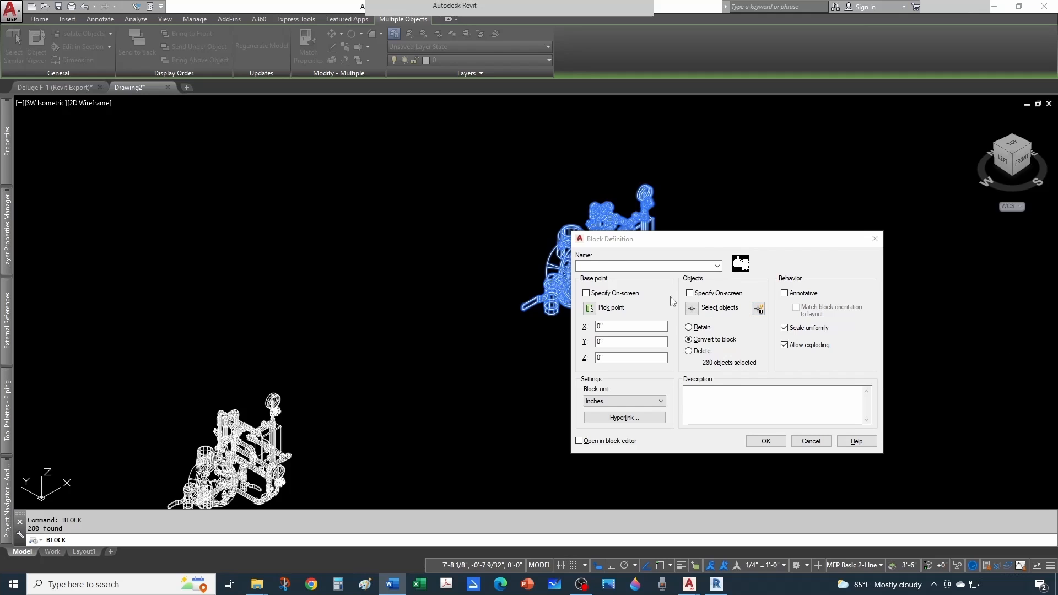
key(ctrl+v)
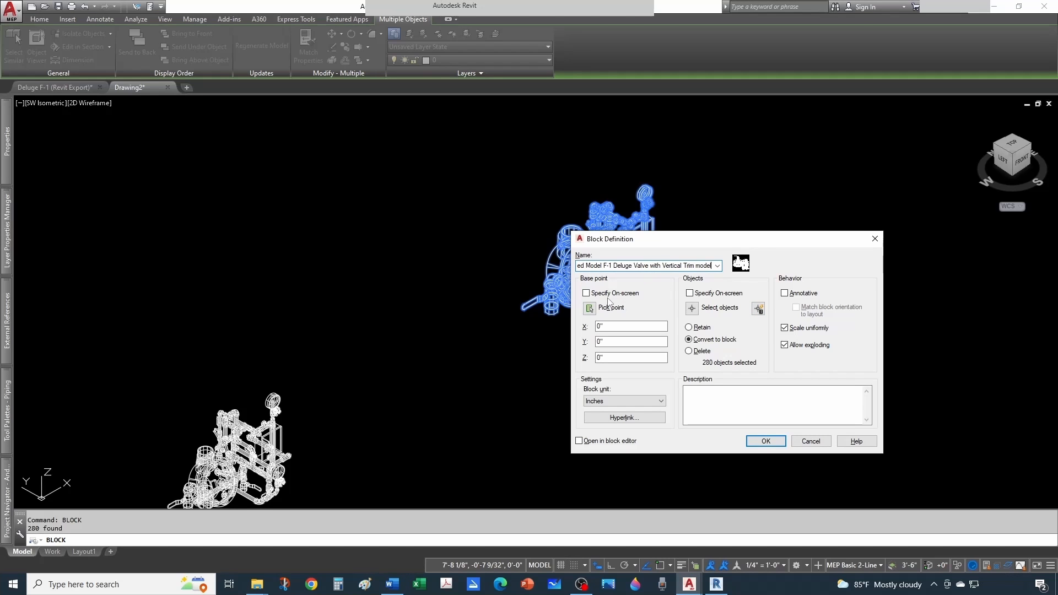
Snap the second-smallest valve block's base point to the center of its bottom opening and create the block.
click(589, 307)
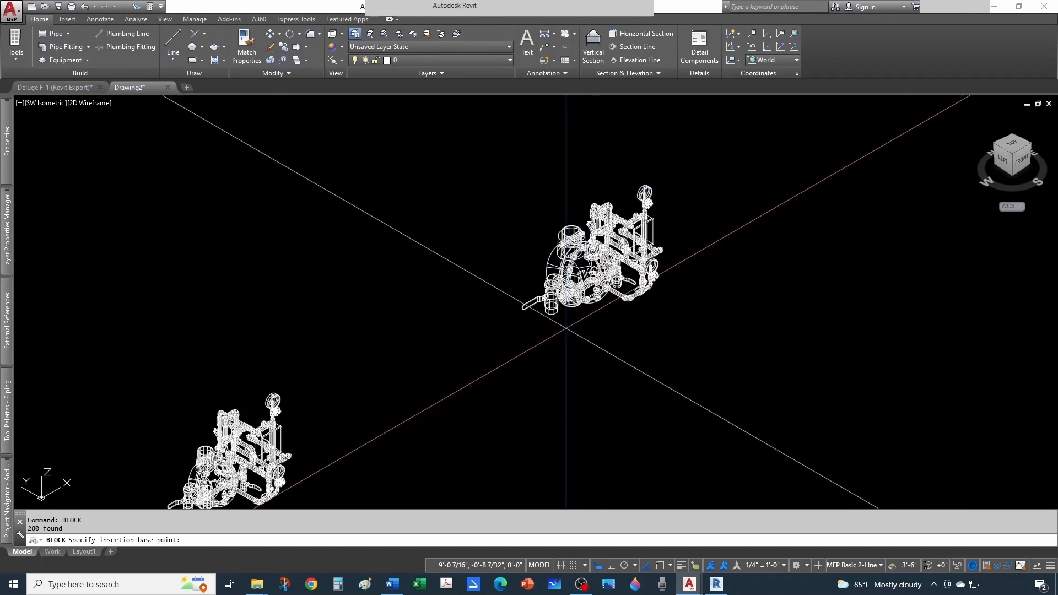
scroll(590, 307, up, 4)
scroll(580, 318, up, 2)
shift+right_click(560, 340)
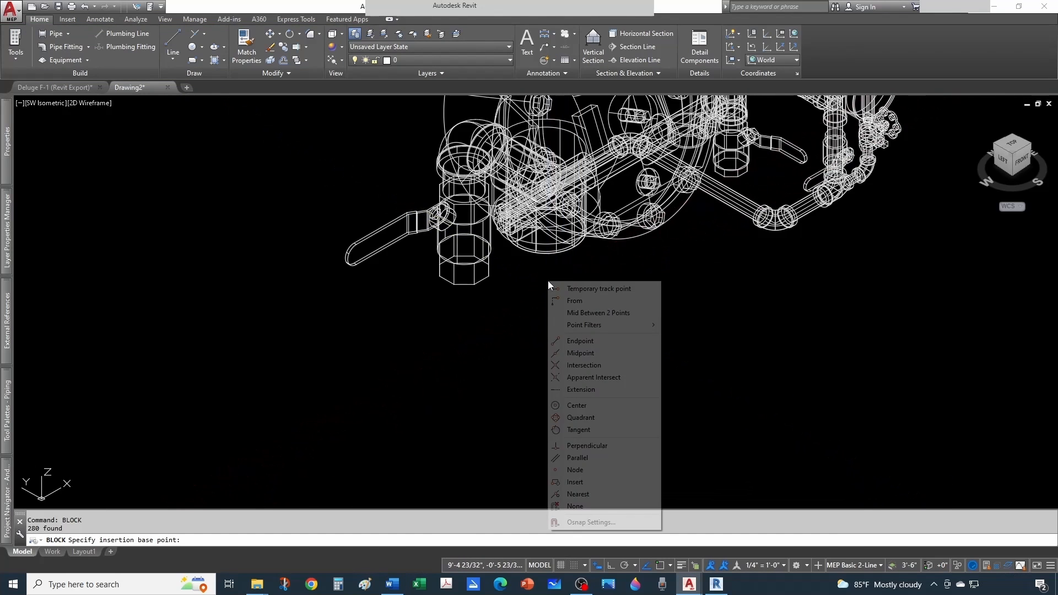
click(576, 405)
scroll(537, 263, up, 2)
click(555, 219)
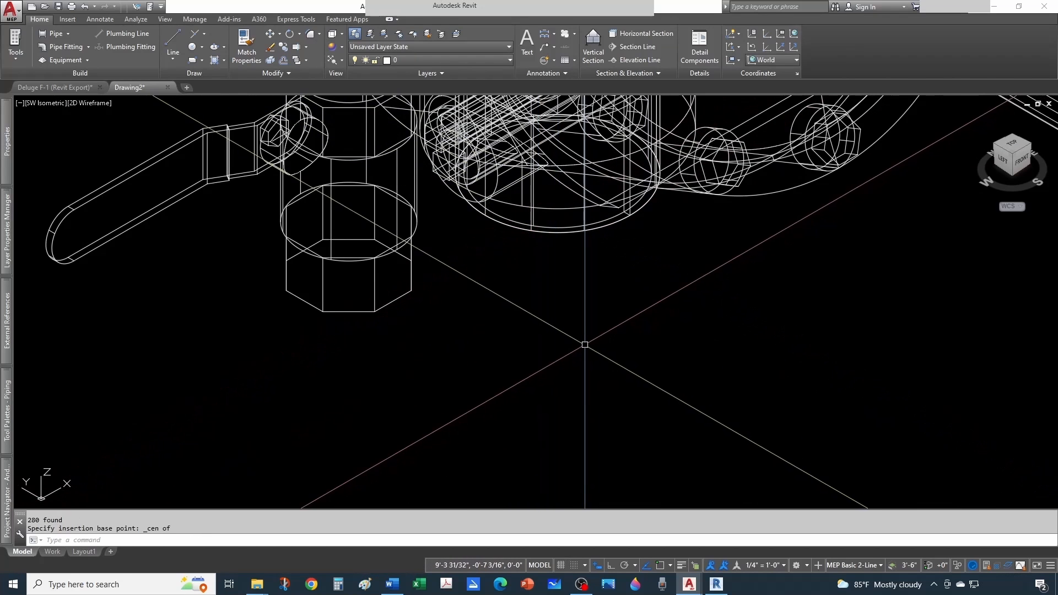
Define a block from the next larger valve's solids, pasting its own "Grooved Model F-1 Deluge Valve with Vertical Trim model" name.
scroll(585, 344, down, 4)
scroll(584, 344, down, 6)
scroll(600, 350, up, 4)
click(669, 130)
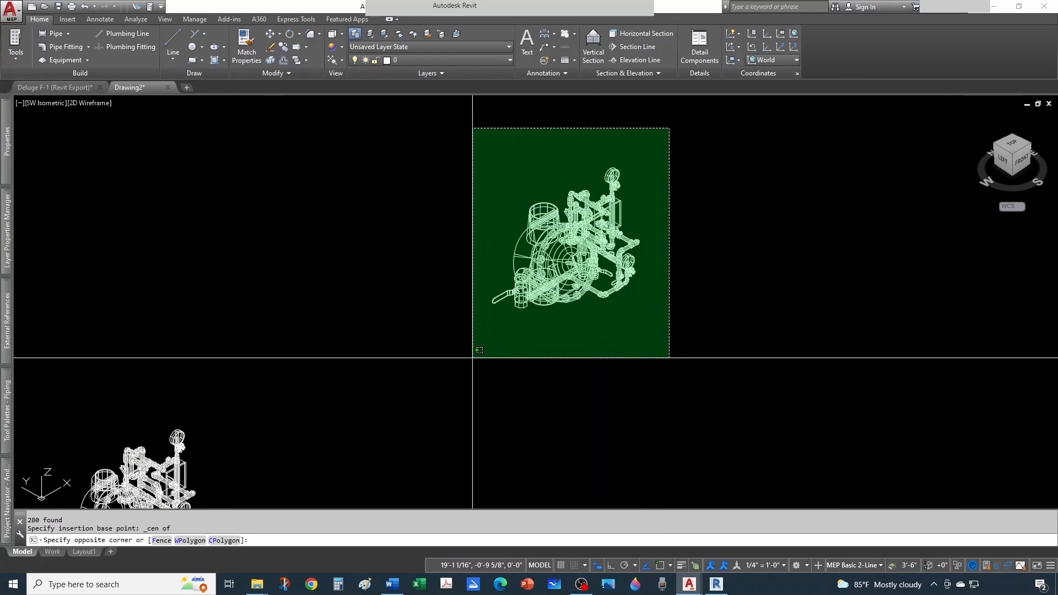
click(472, 357)
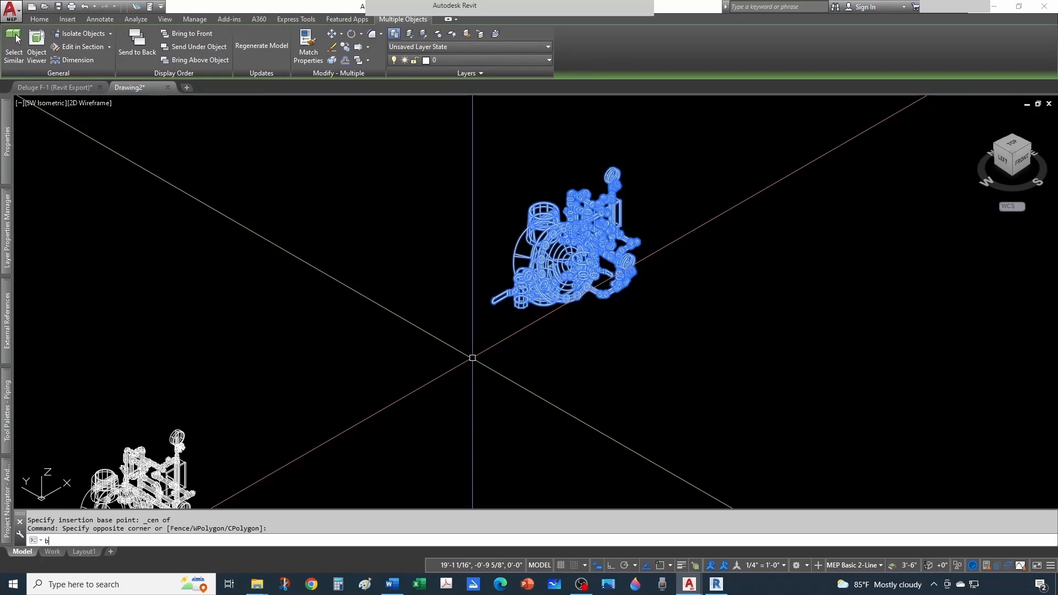
key(Return)
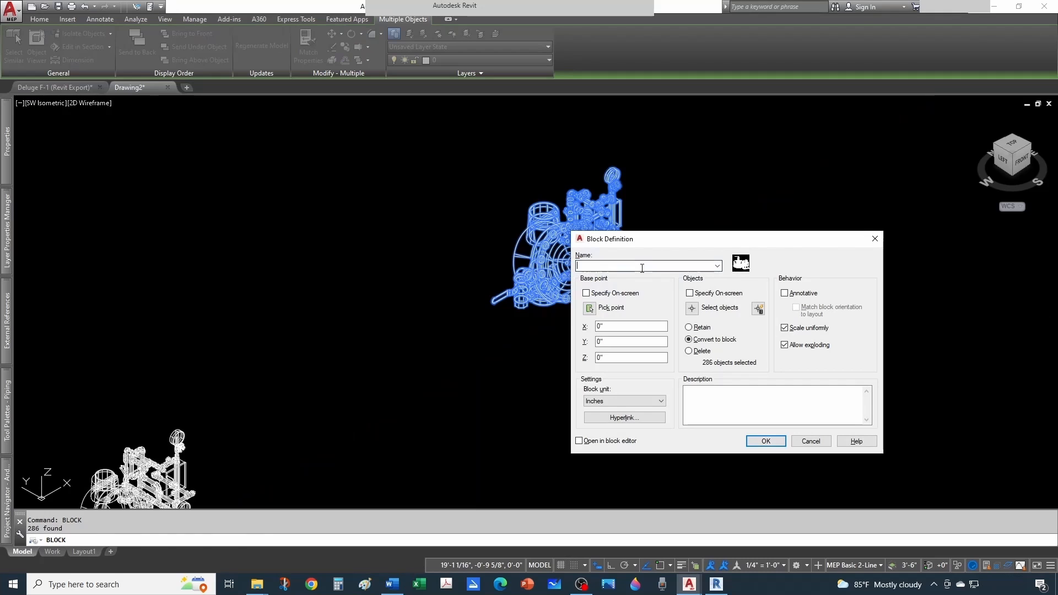
key(ctrl+v)
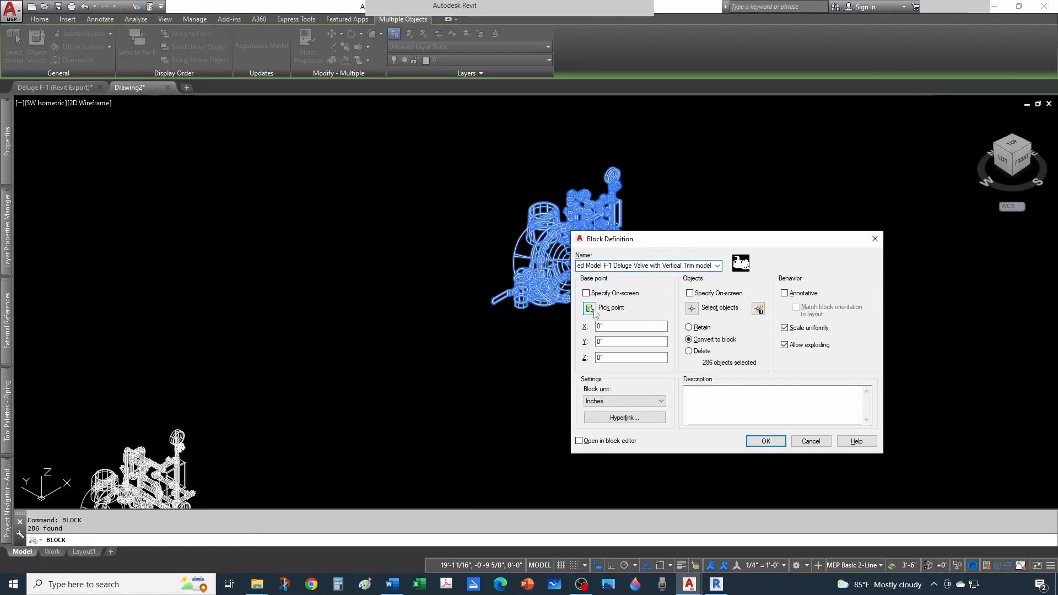
Place this larger valve block's base point at the center of its bottom opening using a center snap.
click(593, 309)
scroll(482, 302, up, 5)
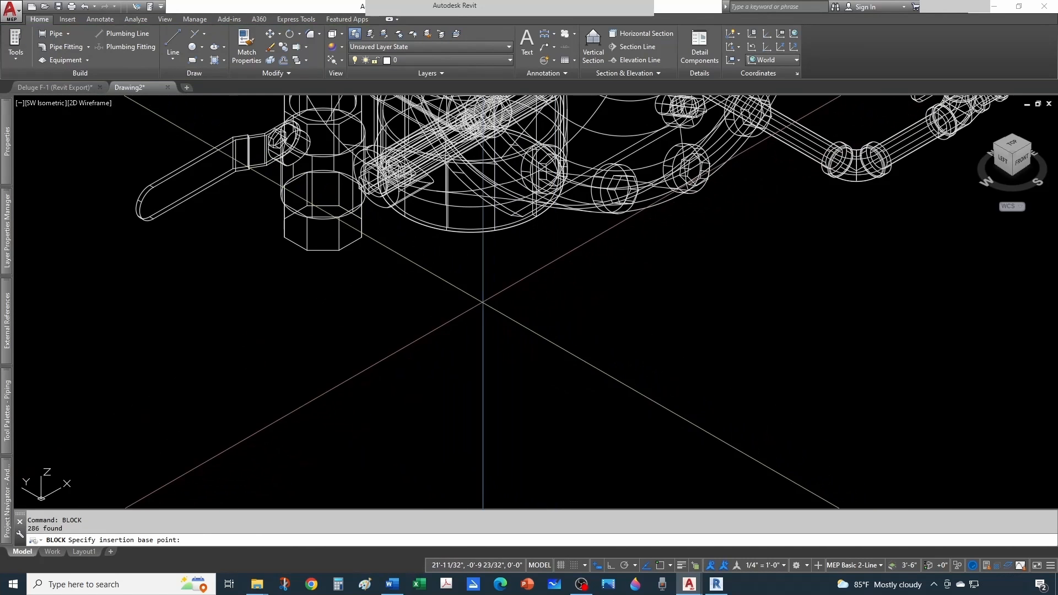
shift+right_click(482, 301)
click(512, 425)
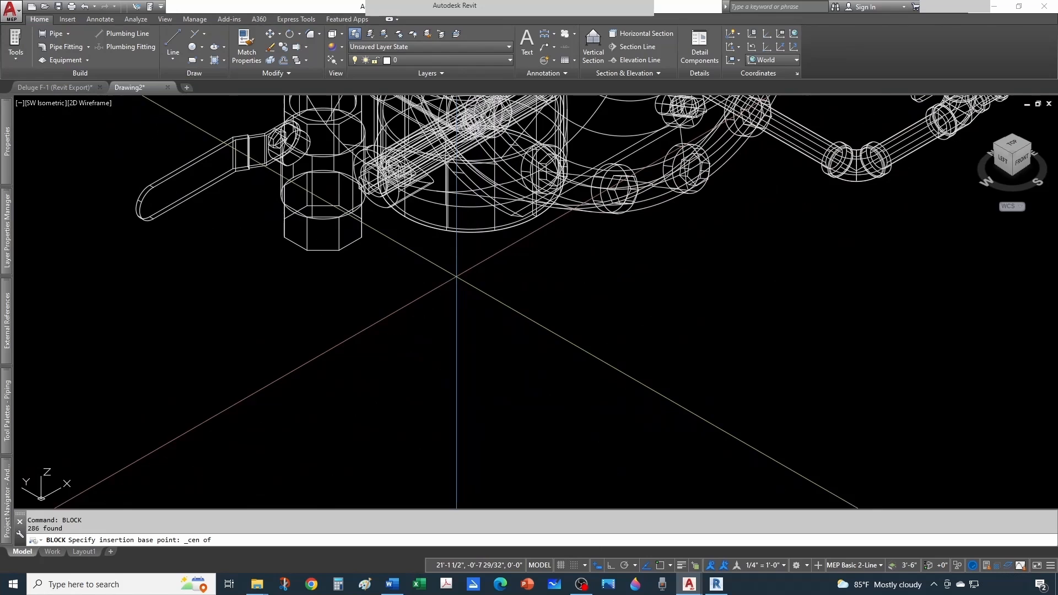
Set the 6in deluge valve block's base point at the centre of the valve's lower circular end and create the block.
click(471, 178)
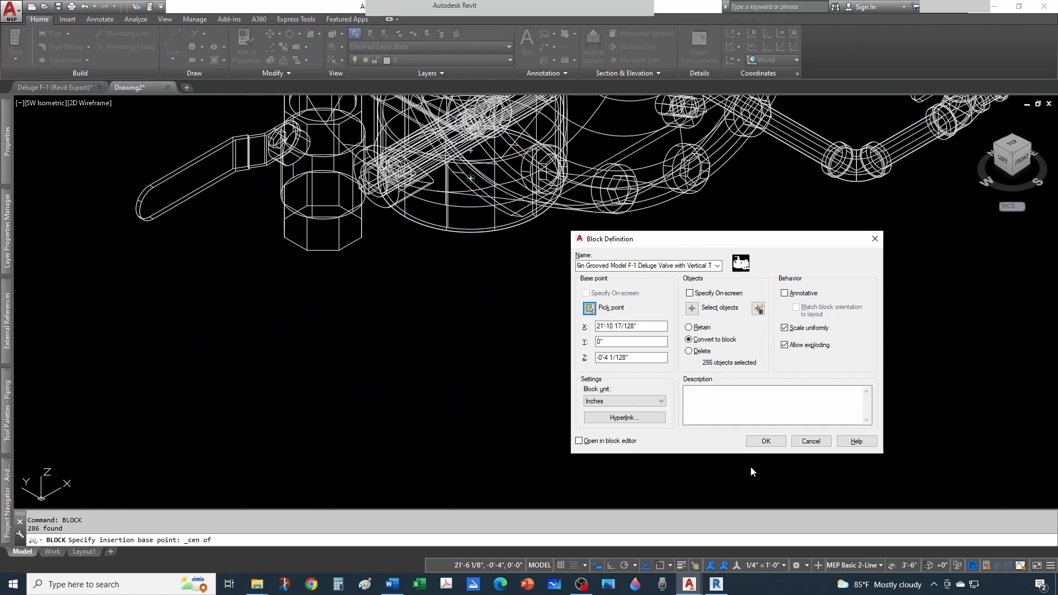
click(764, 440)
Start a block from the largest, ungrouped valve's objects, named "8in Grooved Model F-1 Deluge Valve with Vertical Trim model".
scroll(463, 308, down, 6)
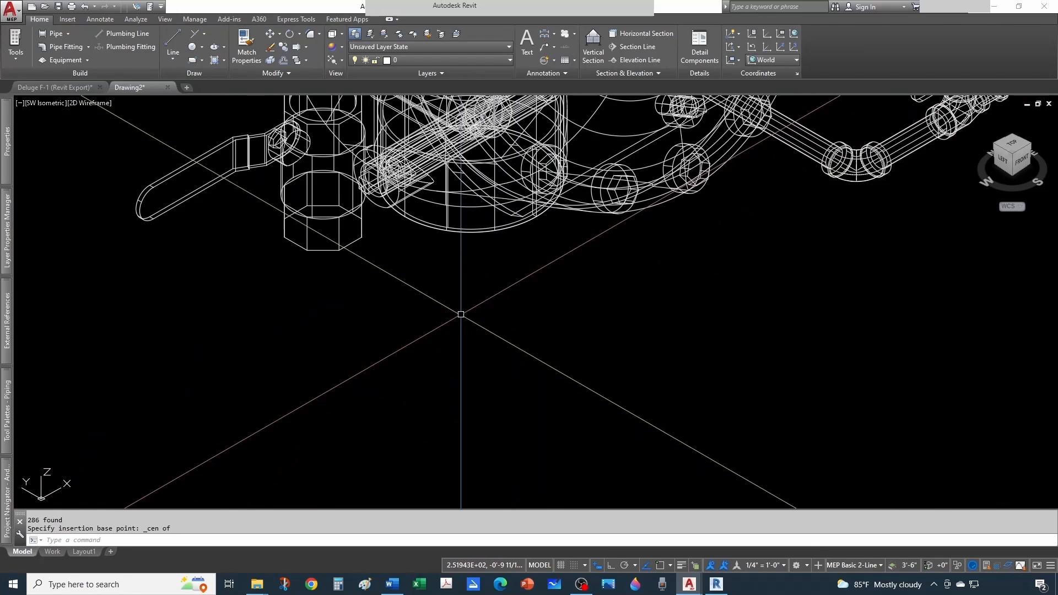
scroll(466, 312, down, 3)
scroll(559, 253, up, 4)
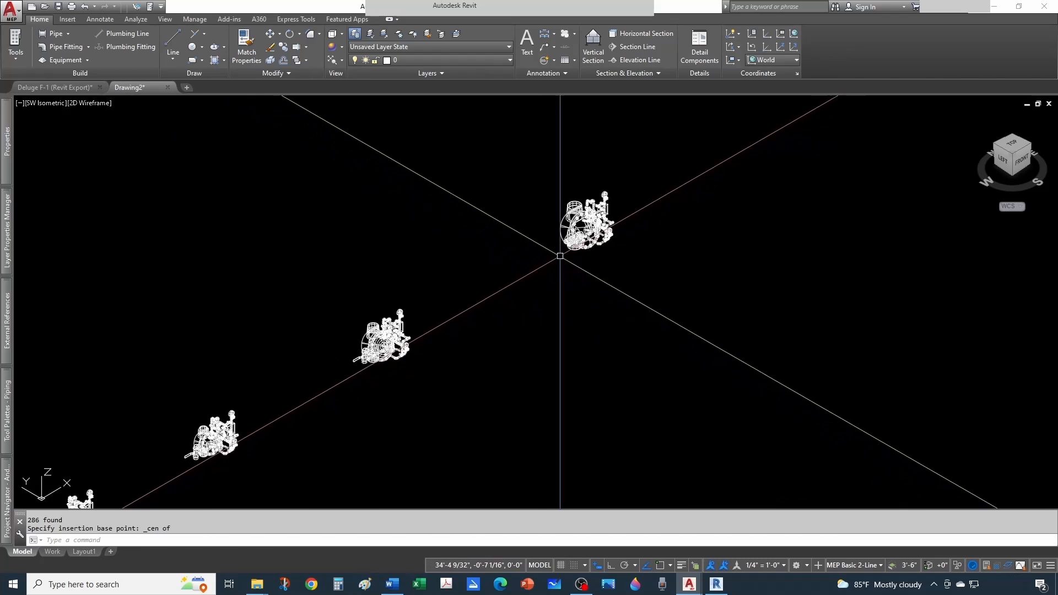
scroll(621, 305, up, 3)
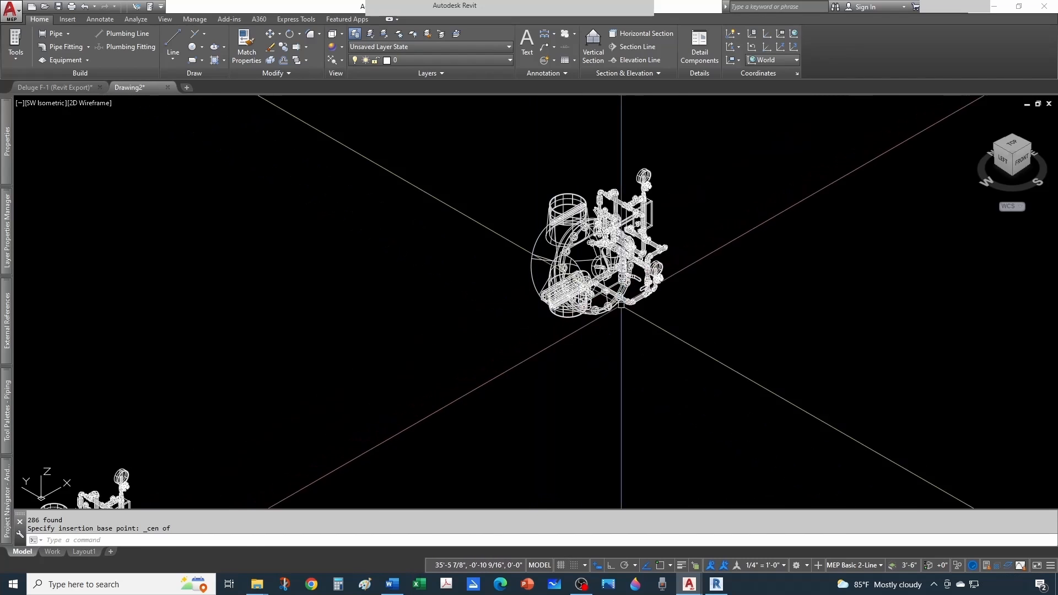
click(692, 123)
click(468, 389)
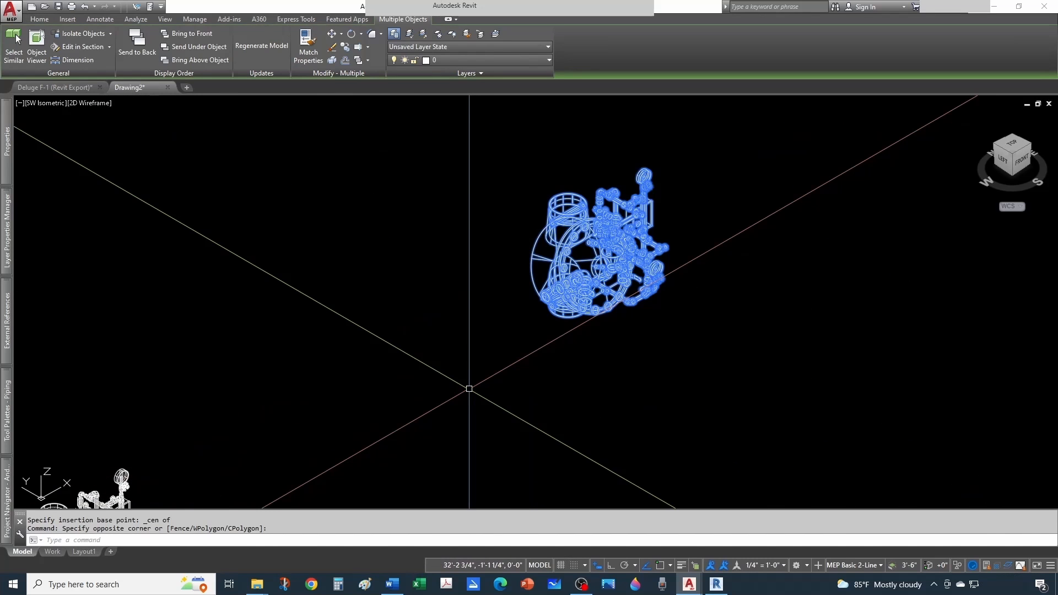
text(block)
key(Return)
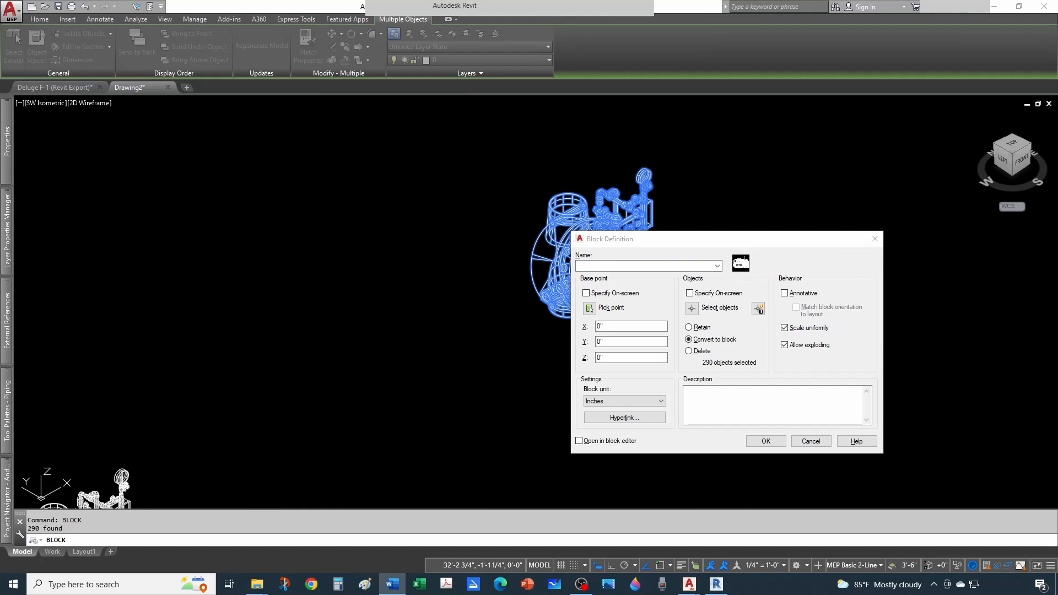
click(661, 265)
text(8in Grooved Model F-1 Deluge Valve with Vertical Trim model)
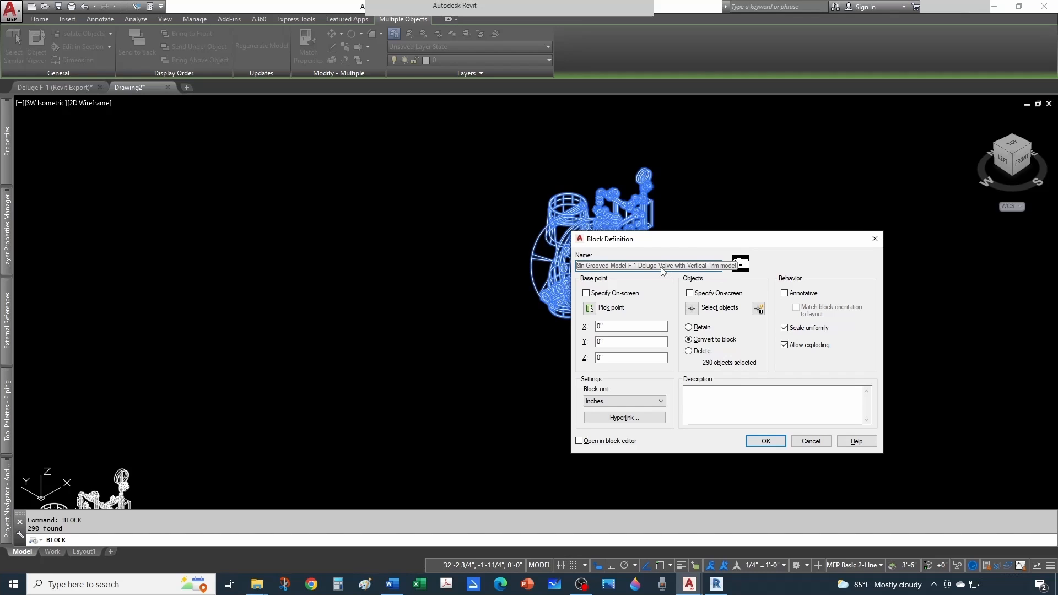
Set the 8in valve block's base point at the centre of its lower circular end and create the block.
click(589, 308)
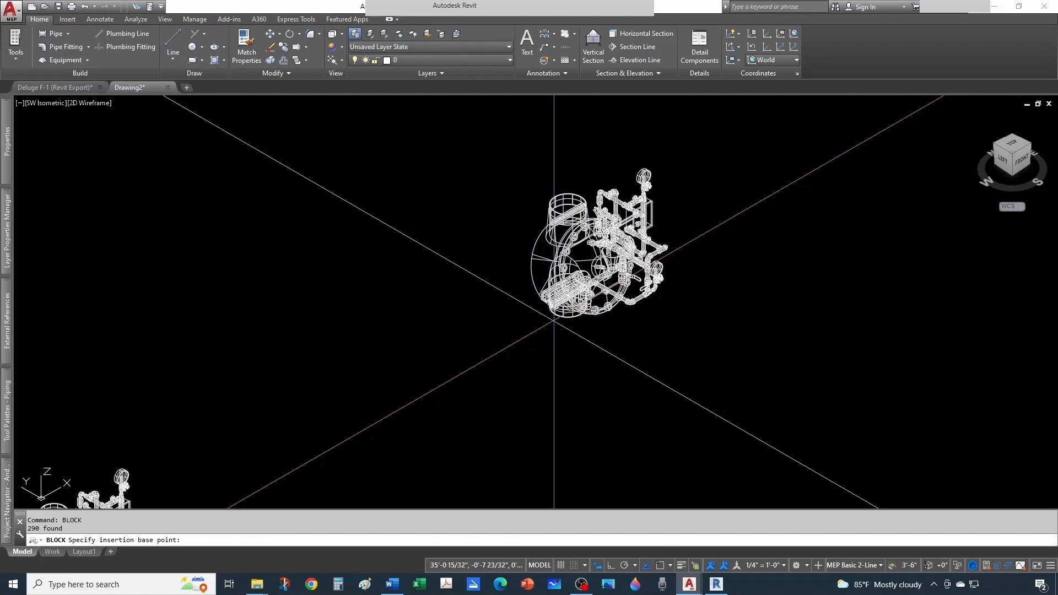
scroll(554, 322, up, 5)
shift+right_click(551, 323)
click(575, 446)
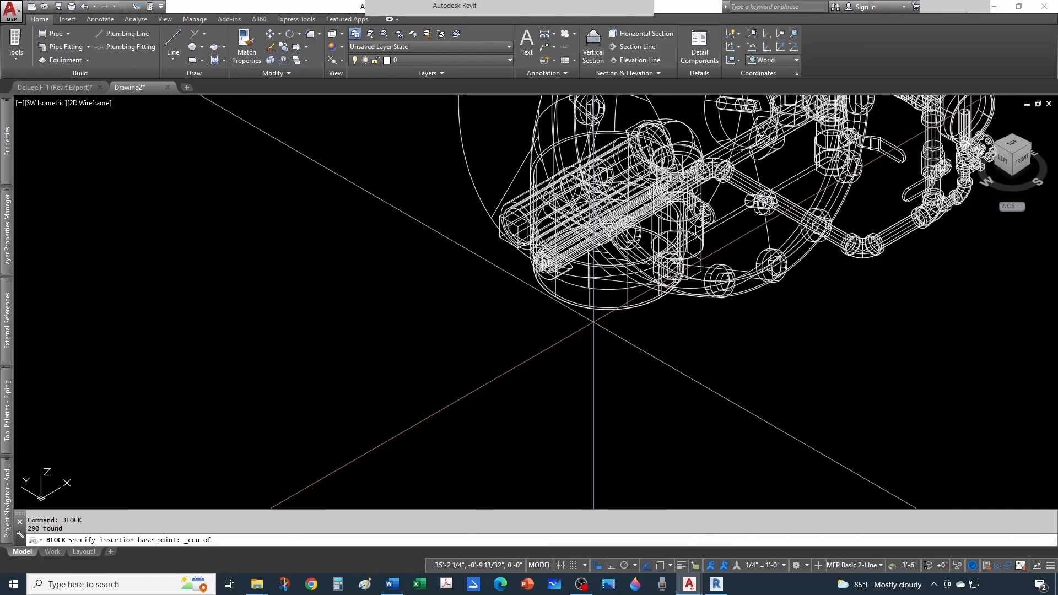
click(609, 317)
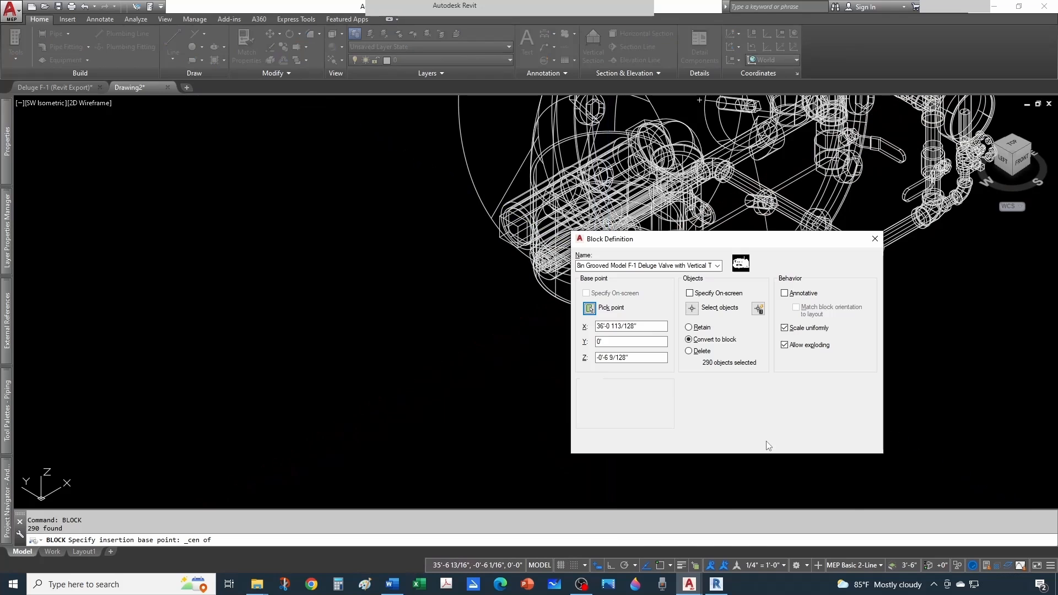
click(769, 441)
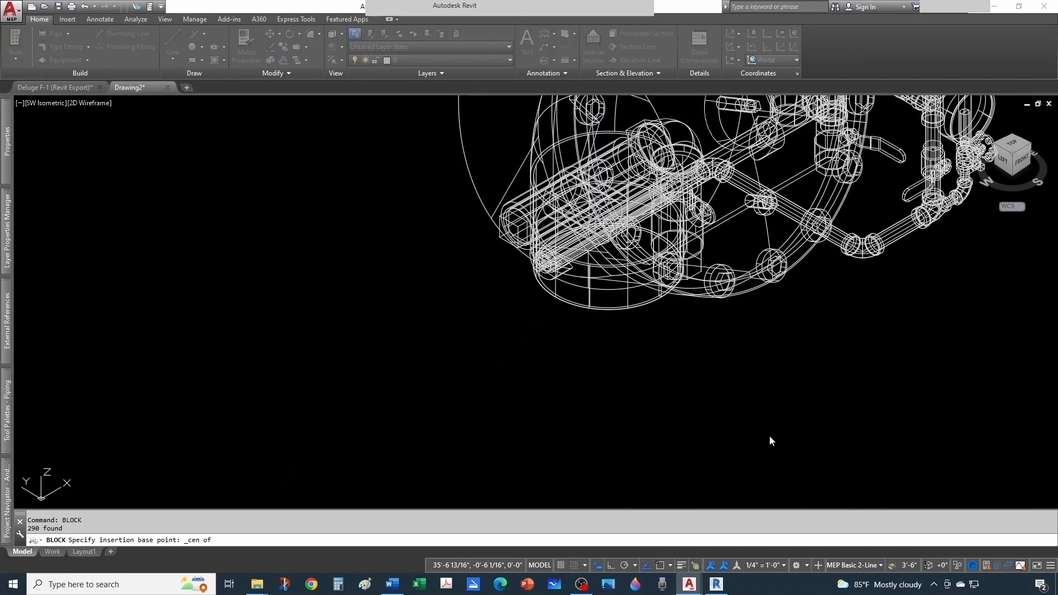
scroll(738, 401, down, 8)
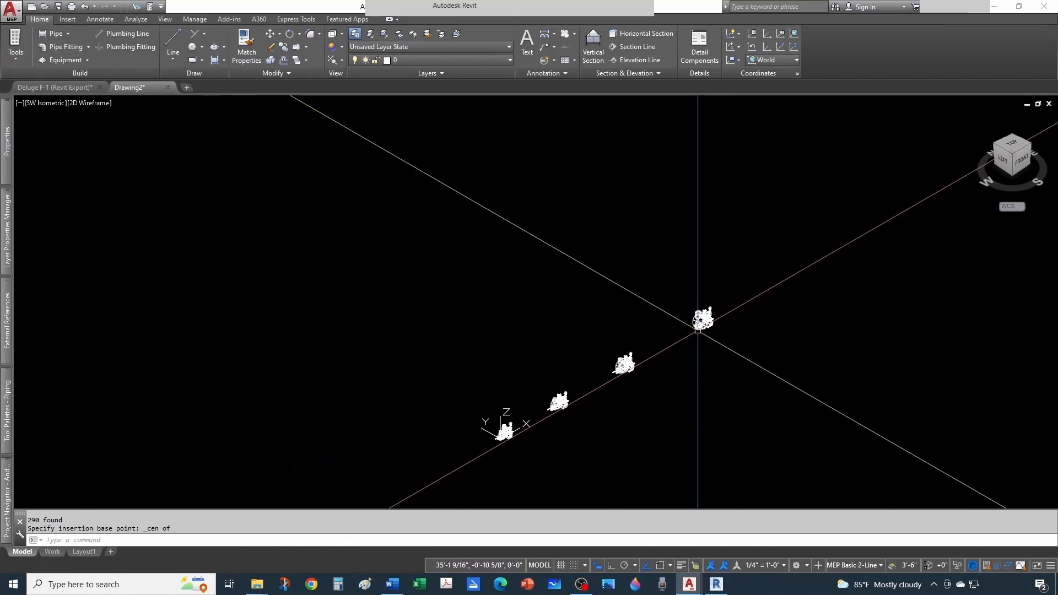
key(Escape)
key(Escape)
Check the names and previews of the 3in, 4in, 6in and 8in deluge valve block definitions without editing them.
scroll(483, 413, up, 2)
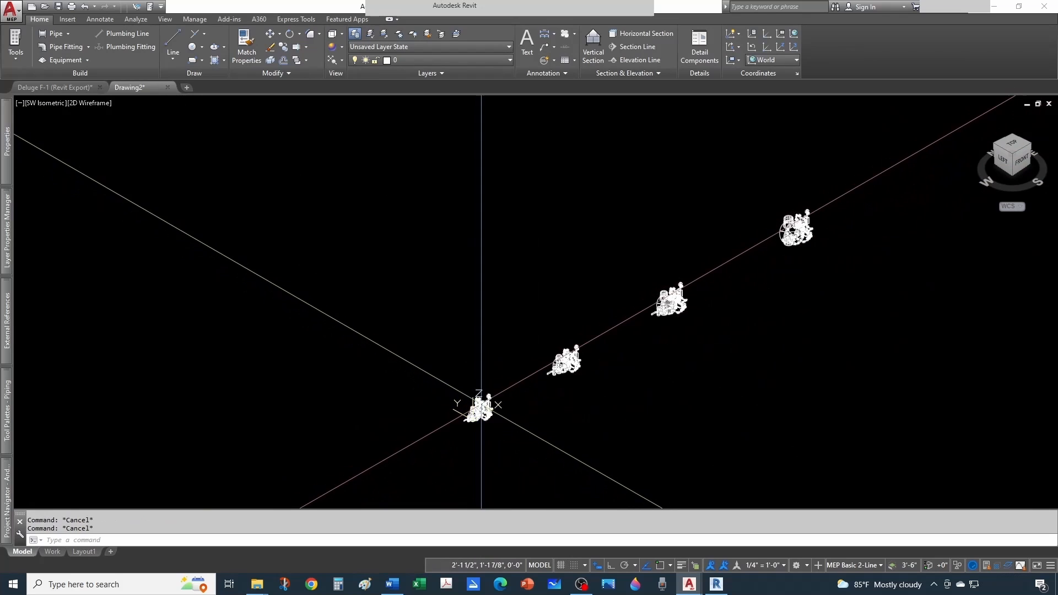
double_click(481, 406)
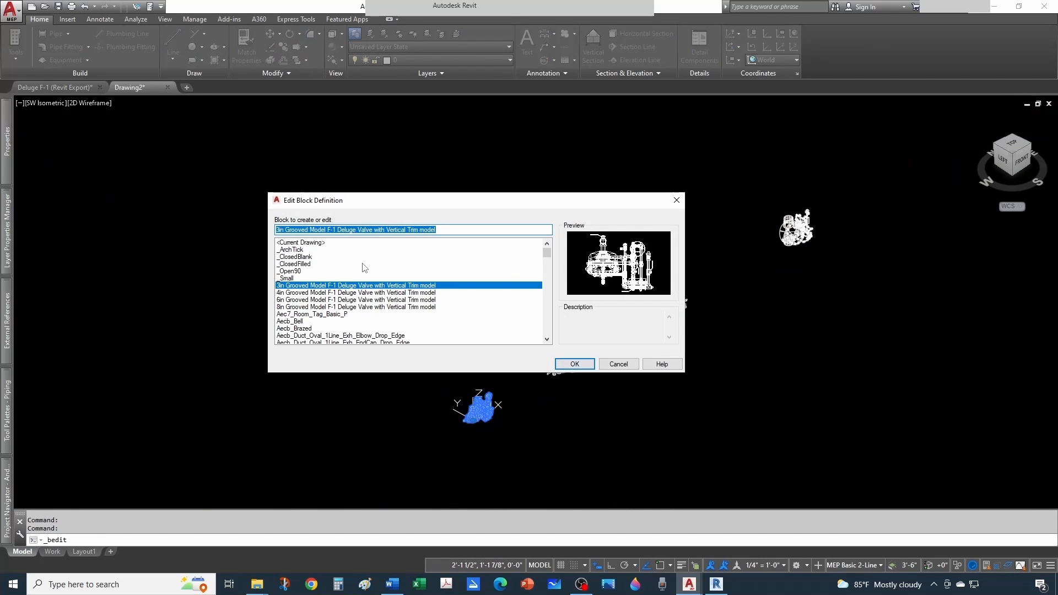
click(296, 293)
click(298, 301)
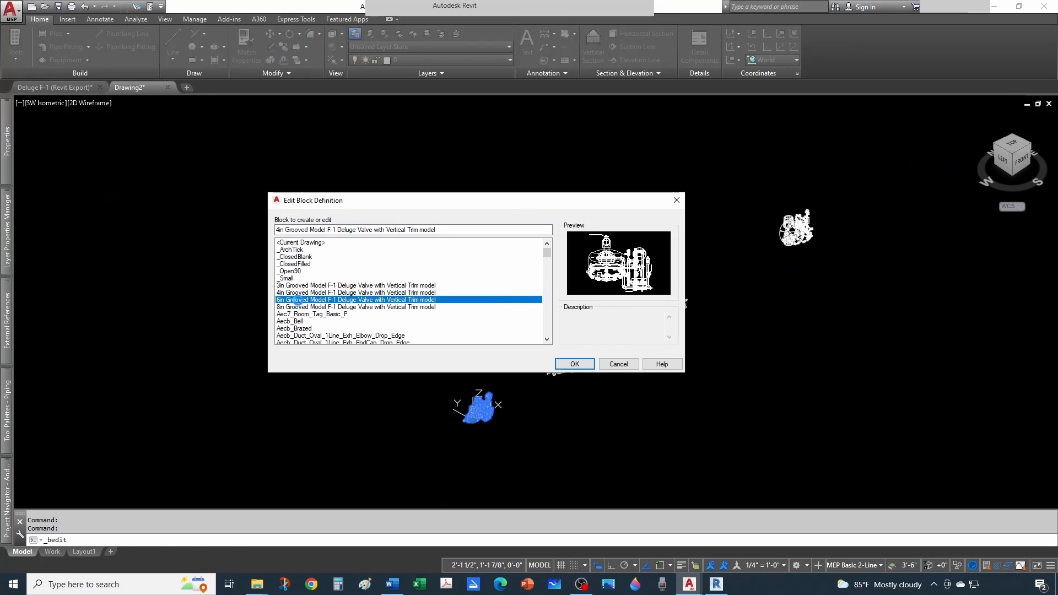
click(298, 307)
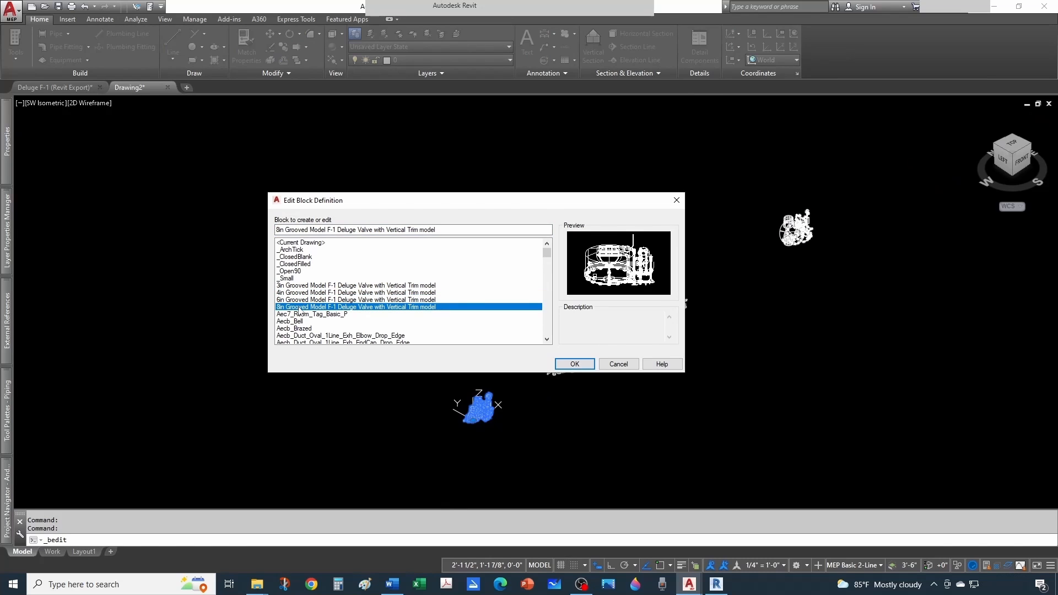
key(Escape)
double_click(669, 302)
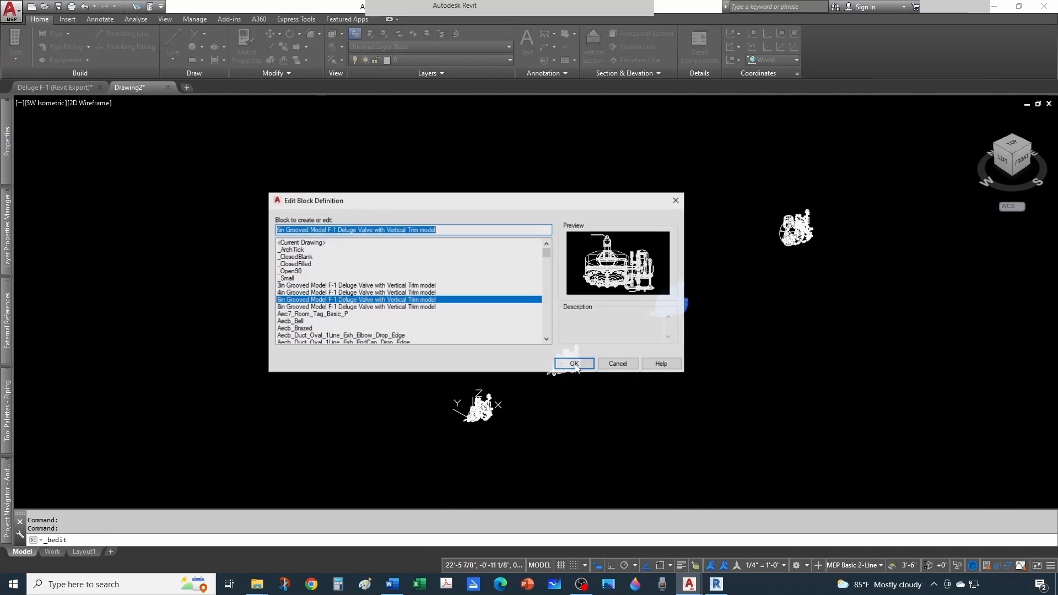
key(Escape)
double_click(795, 227)
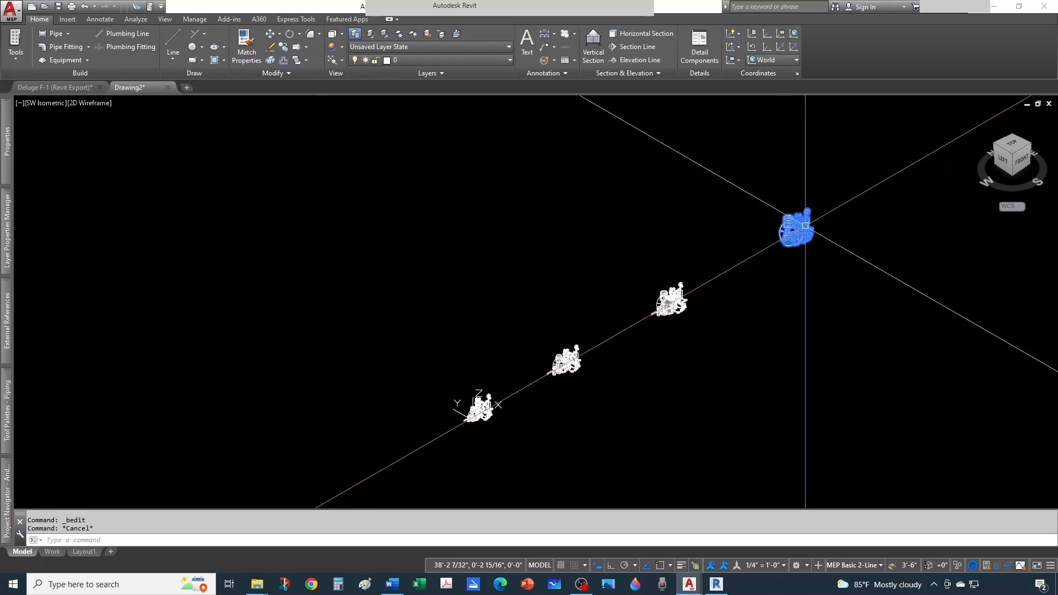
click(427, 300)
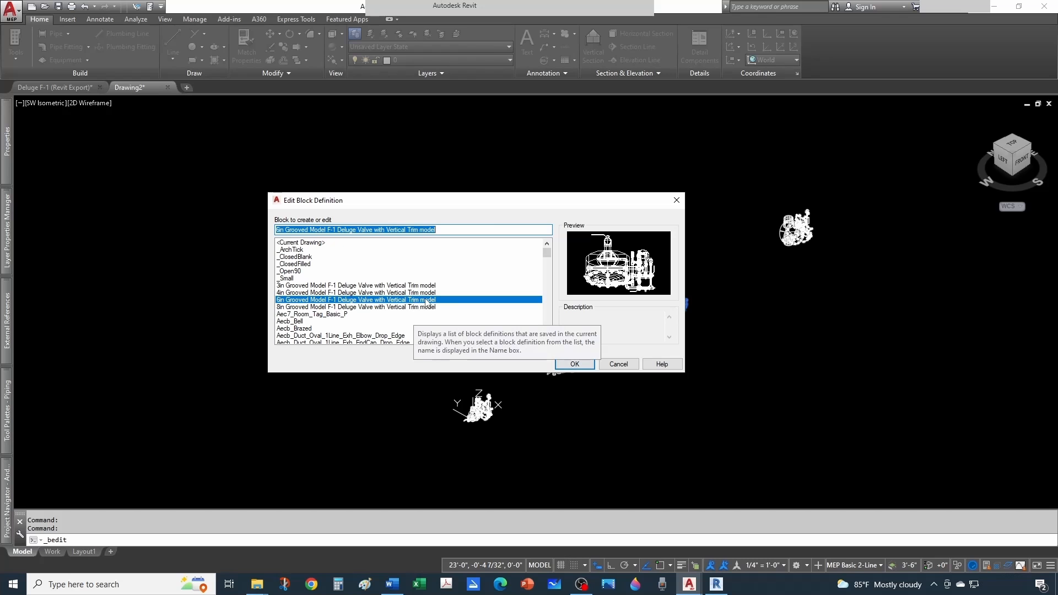
key(Escape)
key(Escape)
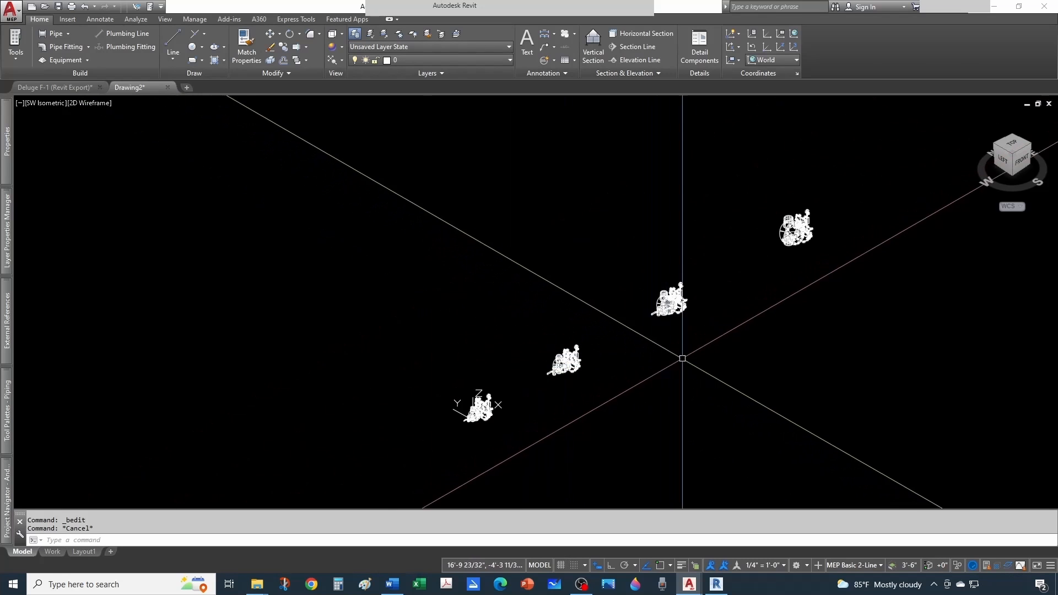
Save the drawing in Downloads as "Deluge F-1 (For MVPart Creation).dwg", basing the name on the existing Revit Export file.
middle_drag(468, 370, 309, 359)
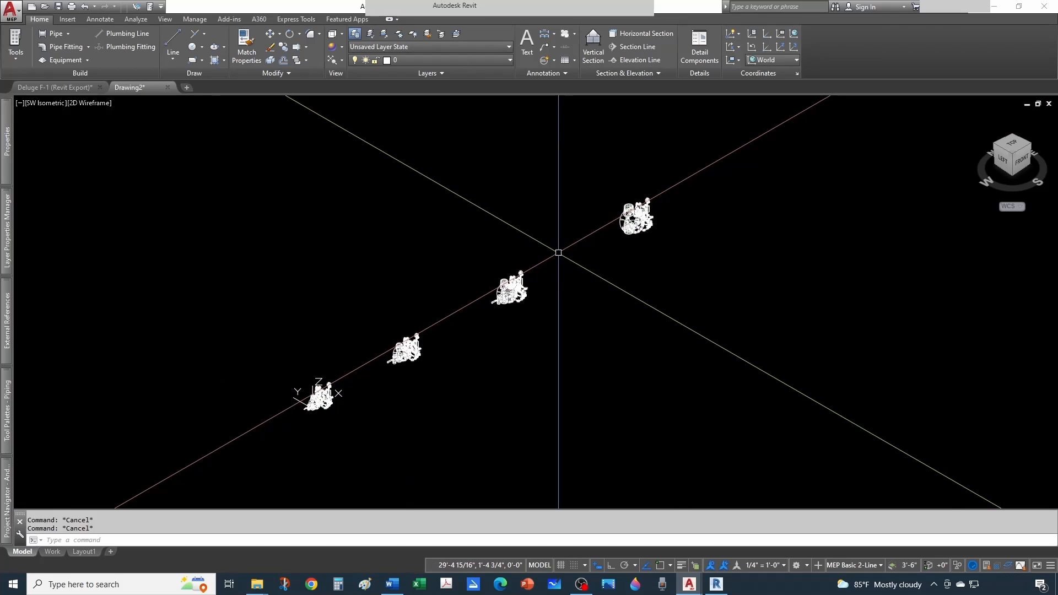
click(11, 10)
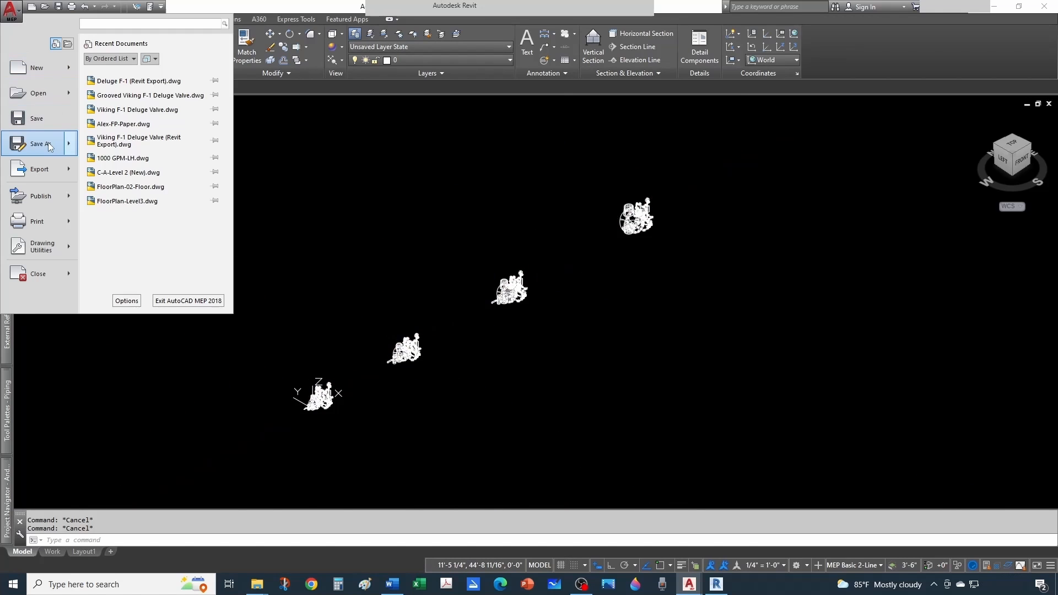
mouse_move(48, 146)
click(117, 83)
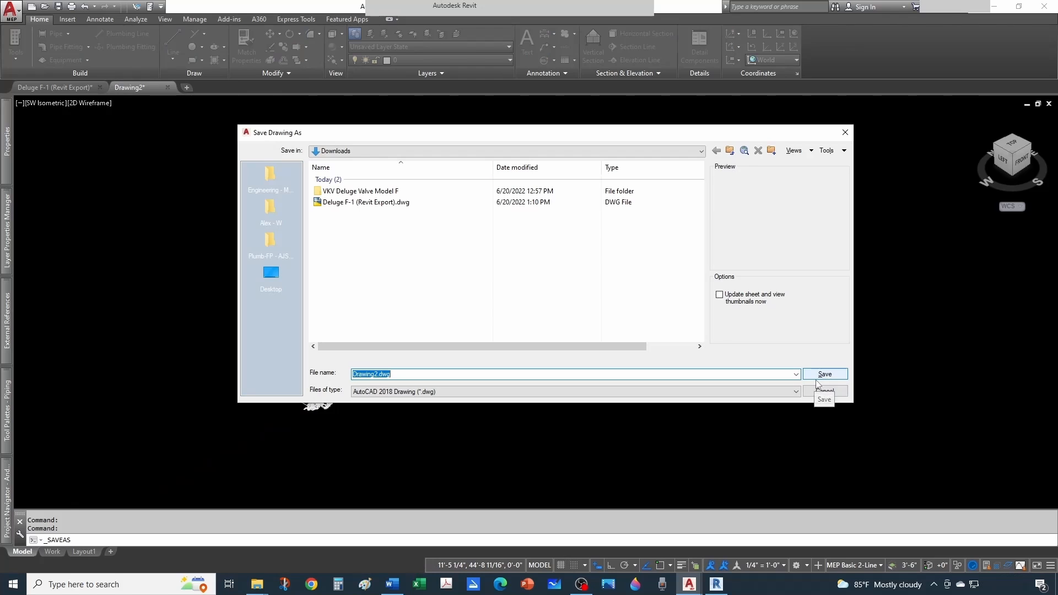
click(342, 202)
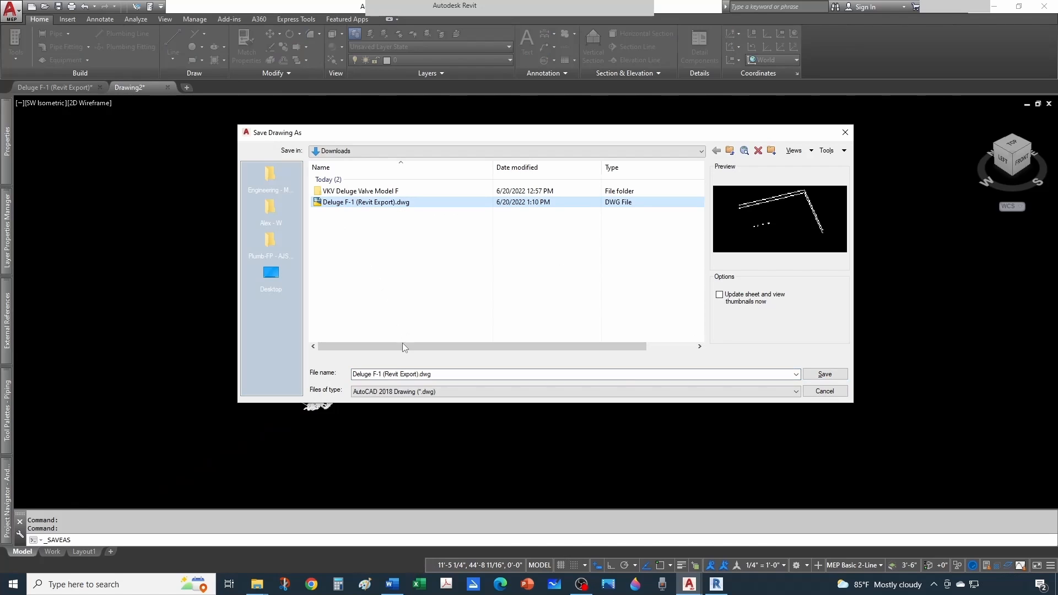
double_click(391, 373)
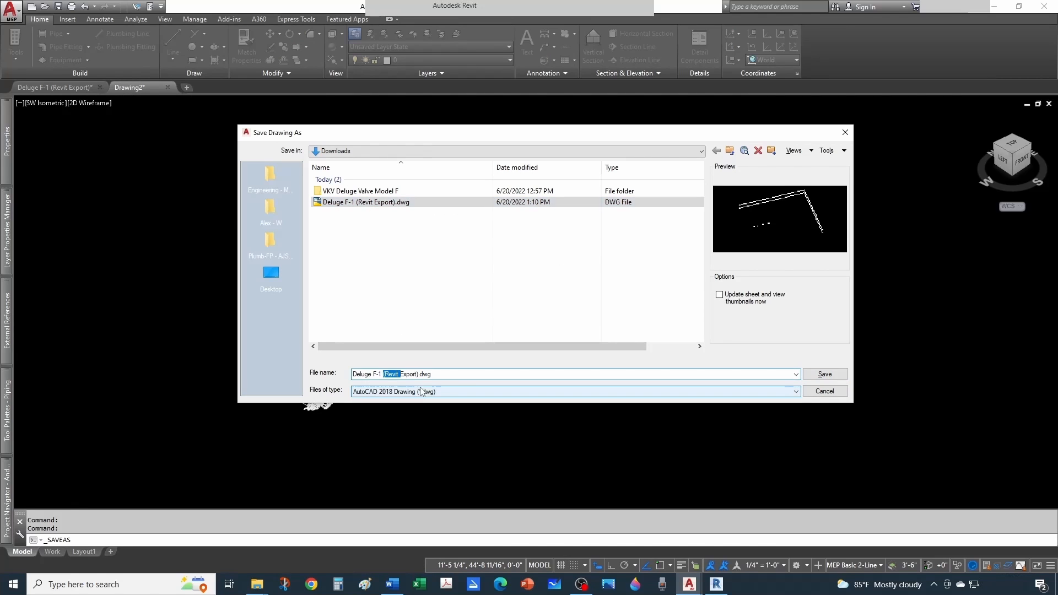
click(387, 374)
key(Delete)
key(Delete)
key(Delete)
key(Delete)
key(Delete)
key(Delete)
key(Delete)
key(Delete)
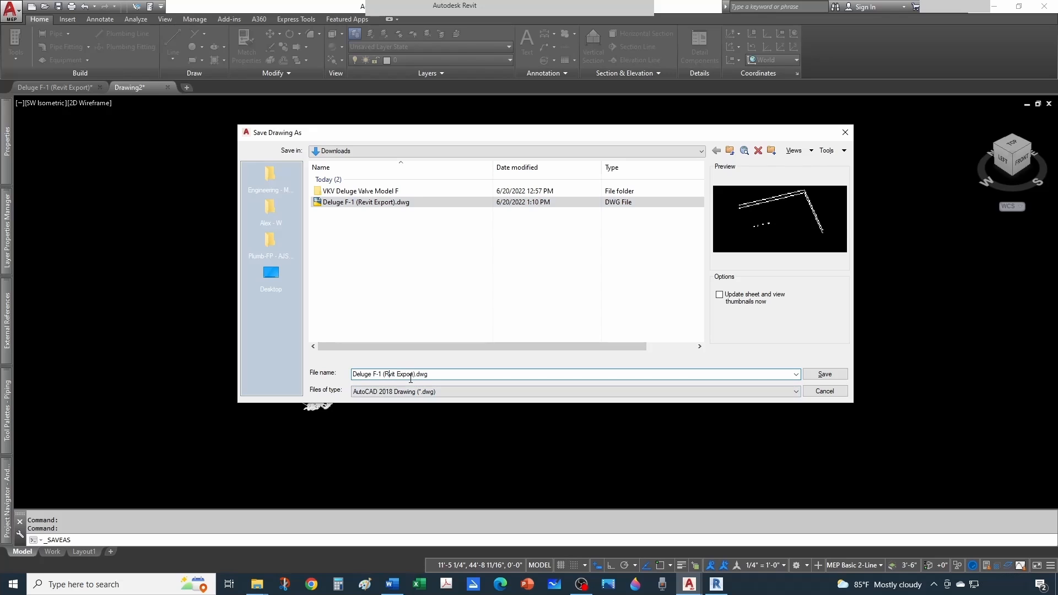
key(Delete)
key(Delete)
key(Delete)
key(BackSpace)
text(For MVPart Creation)
click(821, 377)
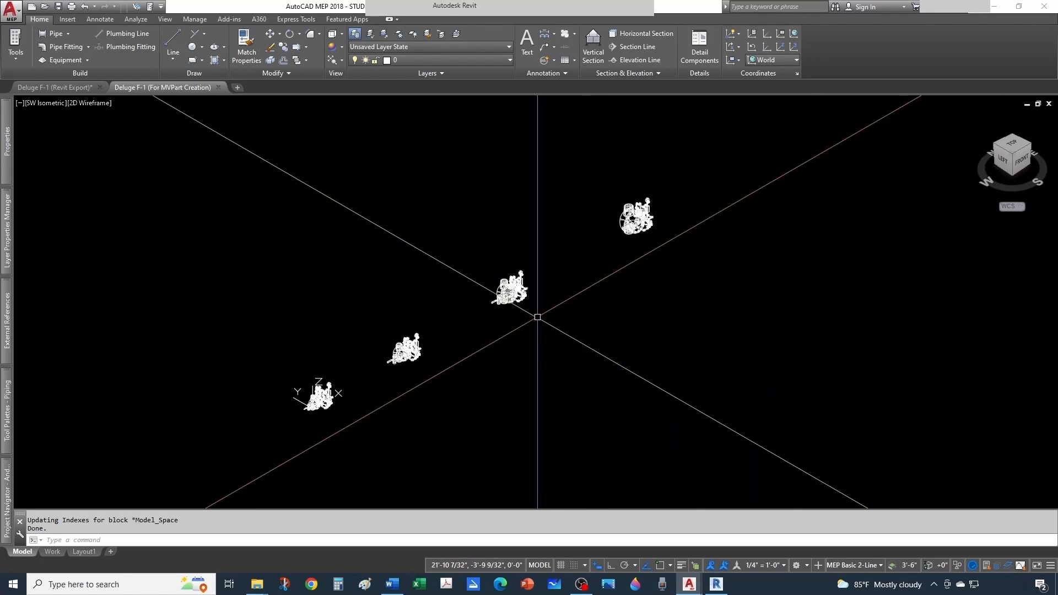
key(Escape)
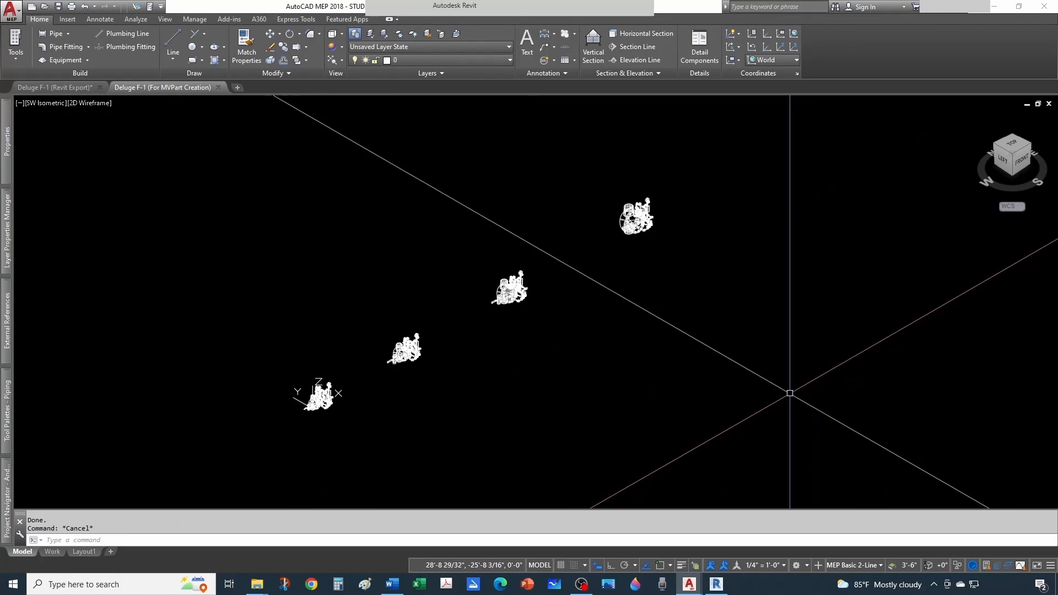
Open the Content Builder and expand the Fire Protection chapter down to Deluge in the multi-view part catalog.
click(199, 21)
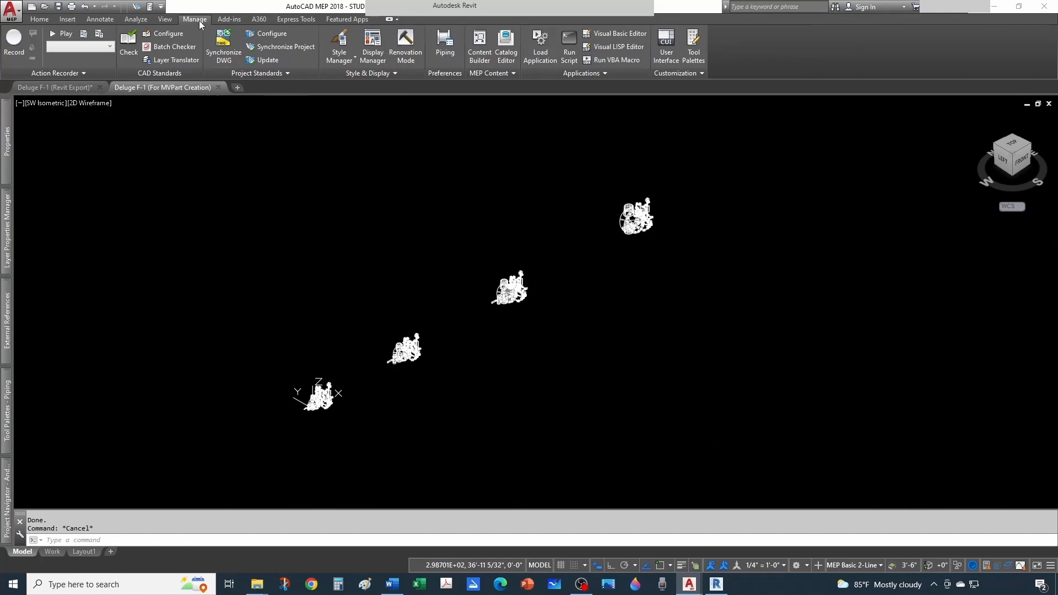
click(478, 60)
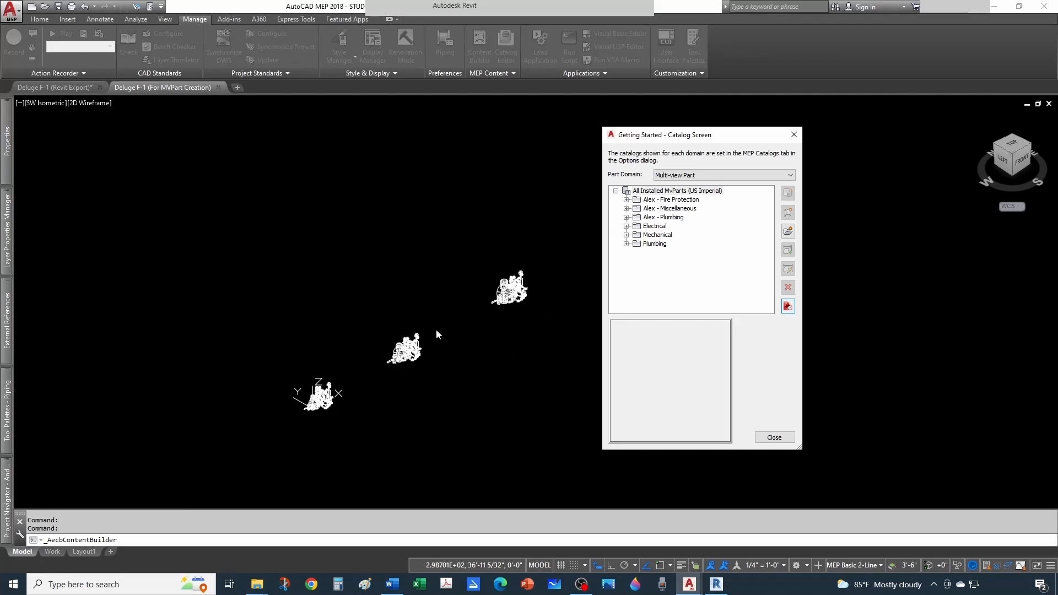
click(625, 200)
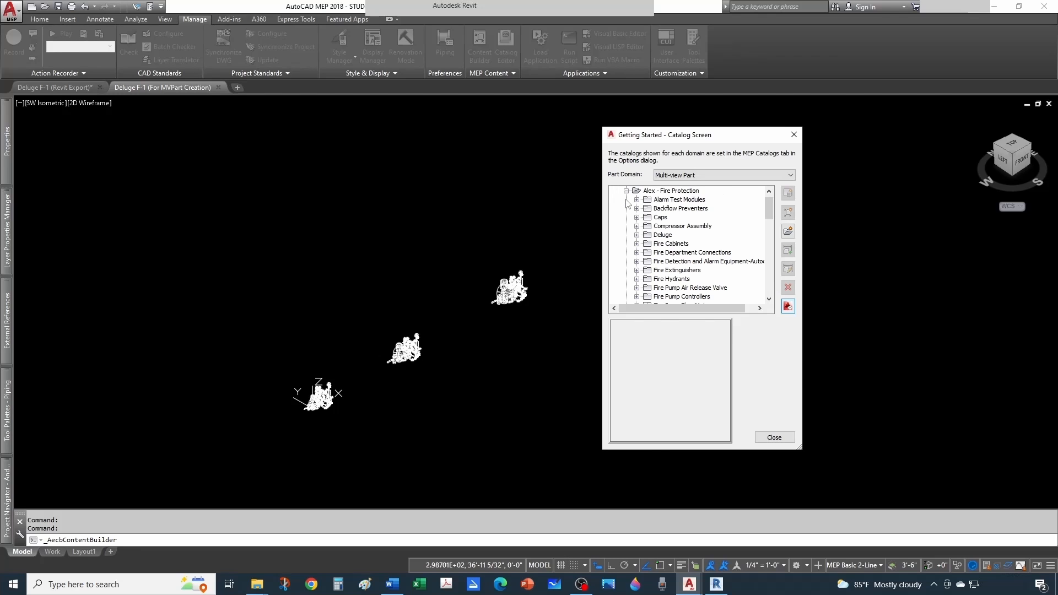
click(637, 236)
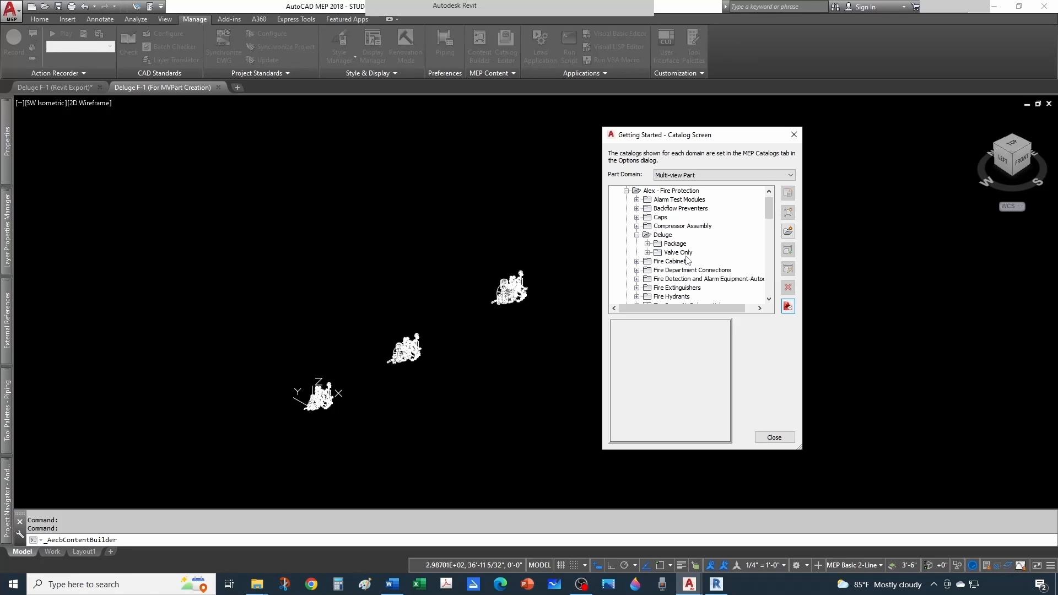
Create a new chapter named "Valve and Trim" under the Deluge chapter.
click(663, 236)
click(788, 232)
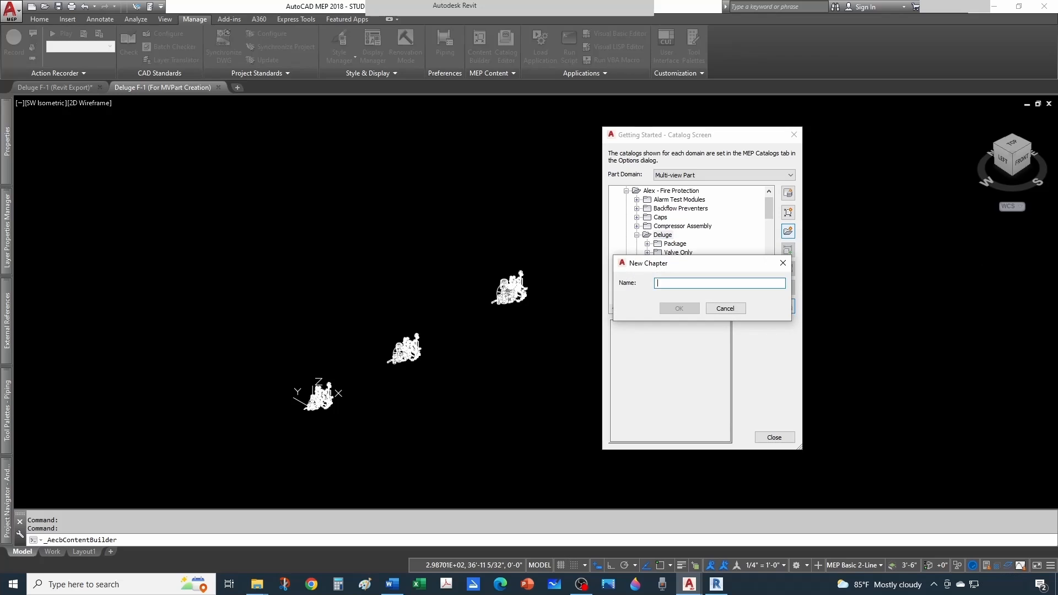
text(Valve and Trim)
click(679, 308)
Create a part named "Viking Model F-1" in the Valve and Trim chapter, with the description "Viking Model F-1 Valve and Trim".
click(695, 264)
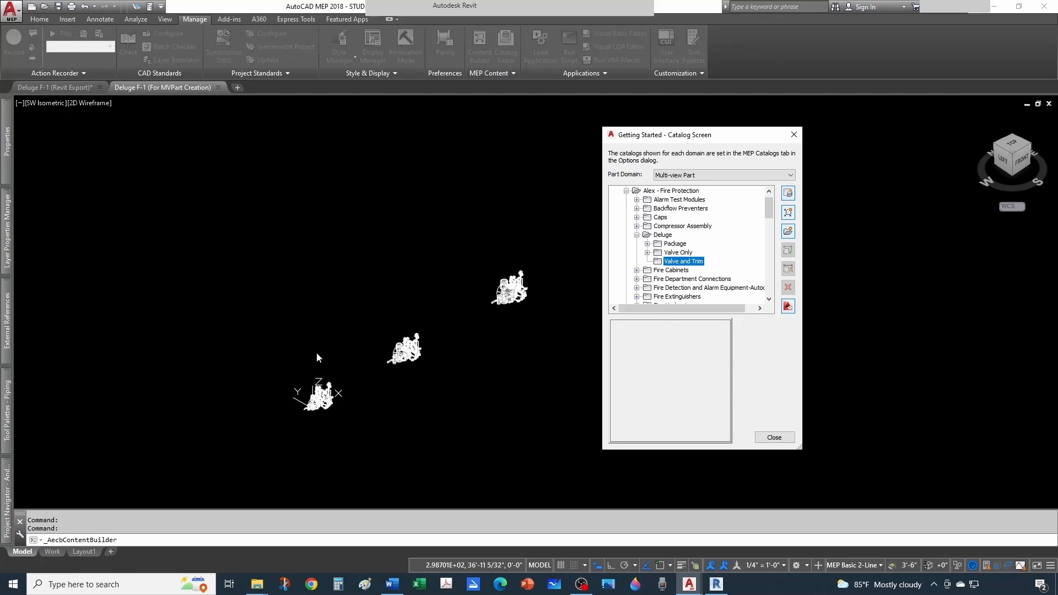
click(788, 194)
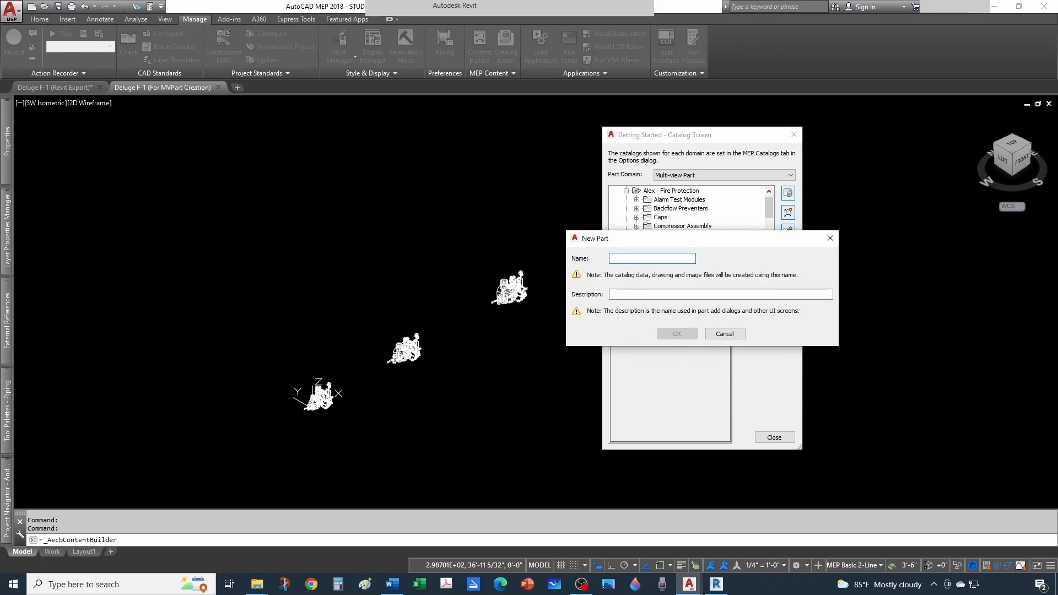
key(alt+Tab)
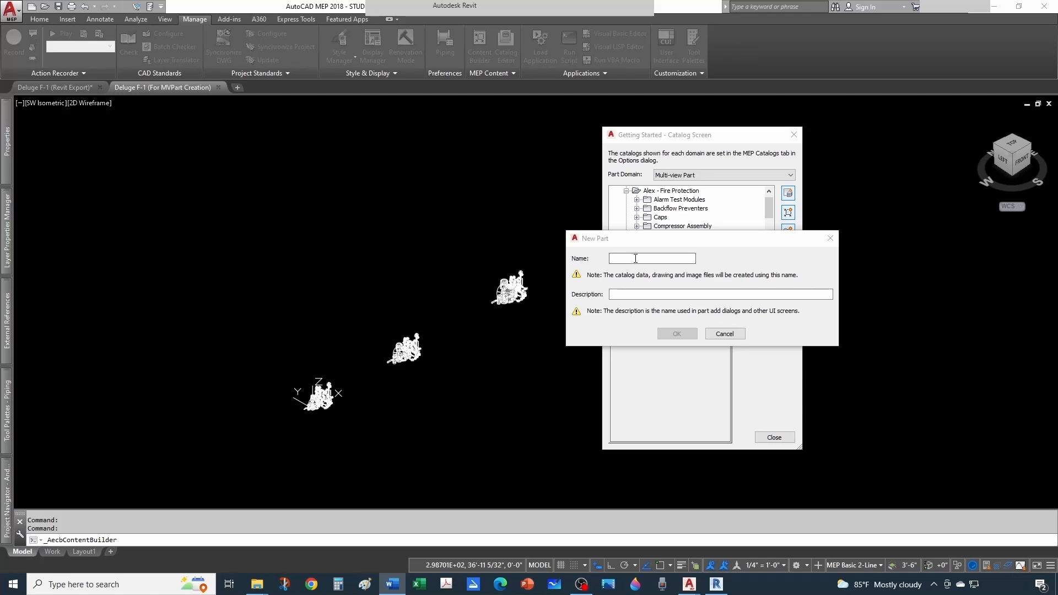
click(635, 258)
text(Viking Model F-1)
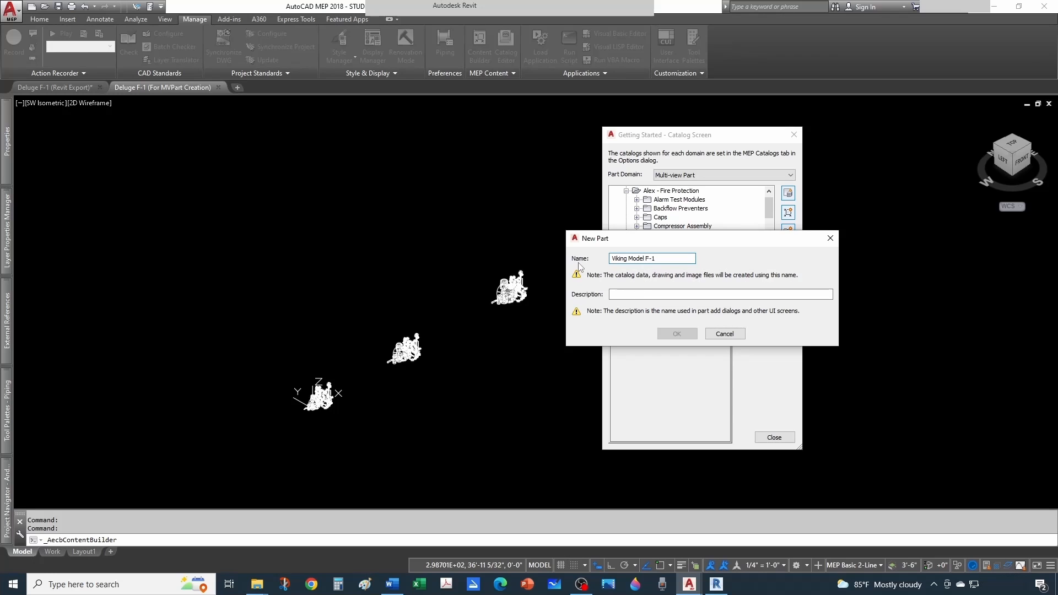
click(633, 292)
click(683, 294)
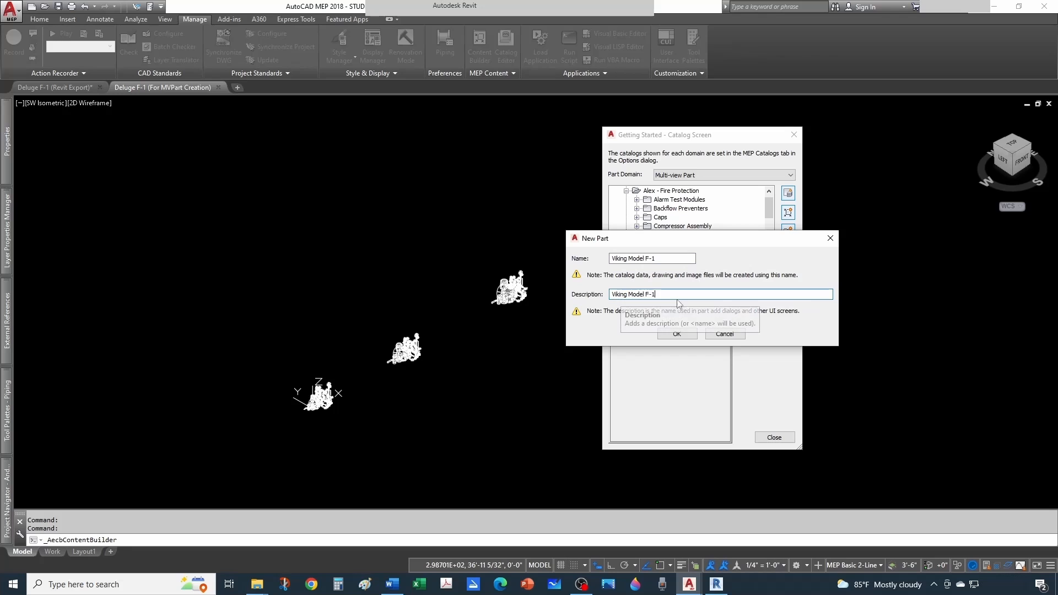
text(Valve and Trim)
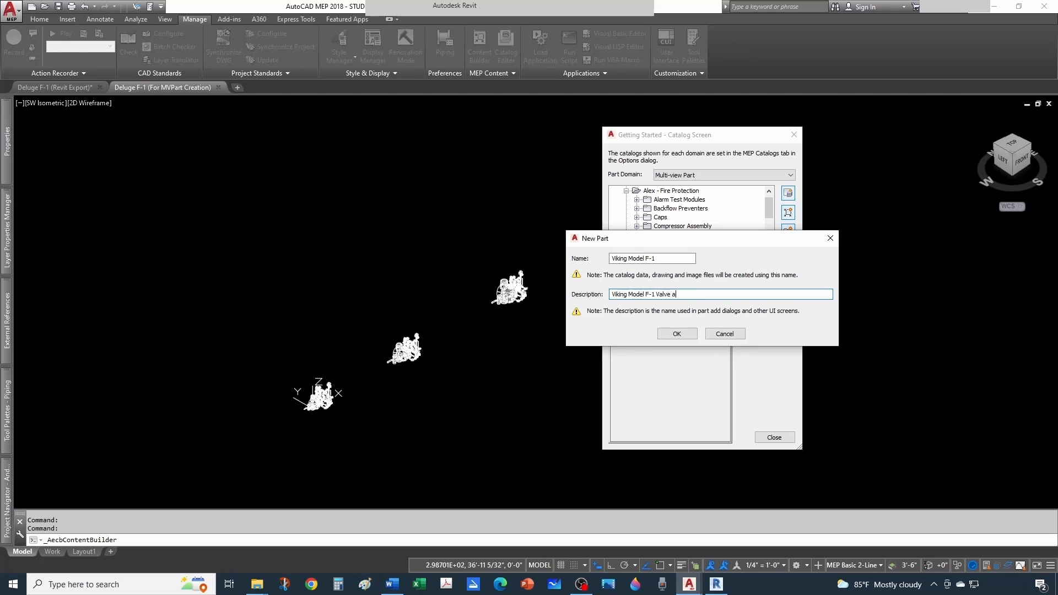
click(685, 333)
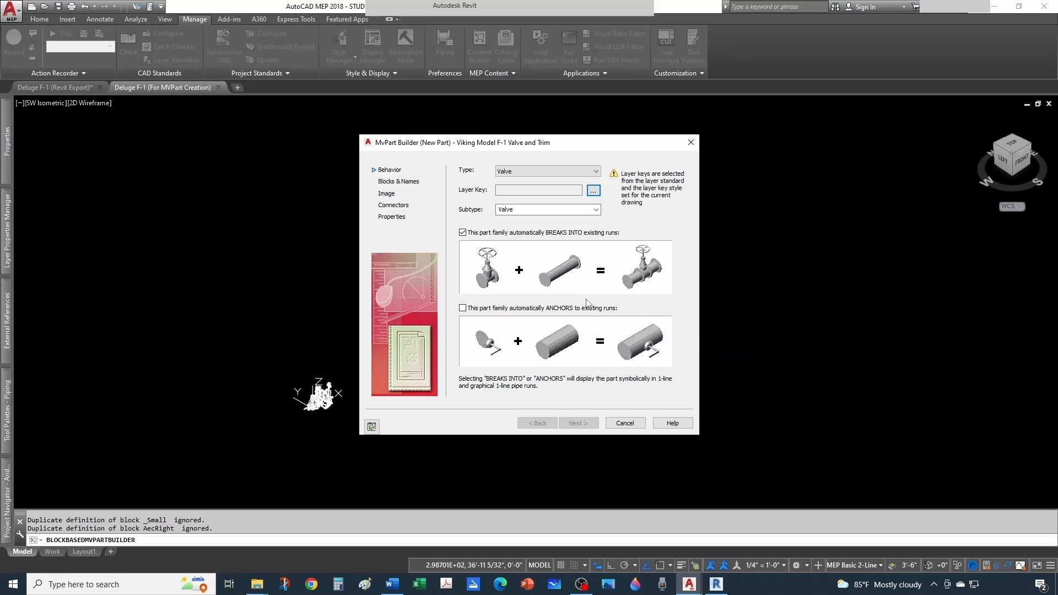
Look through the available part types and keep Valve as the new part's type.
click(517, 174)
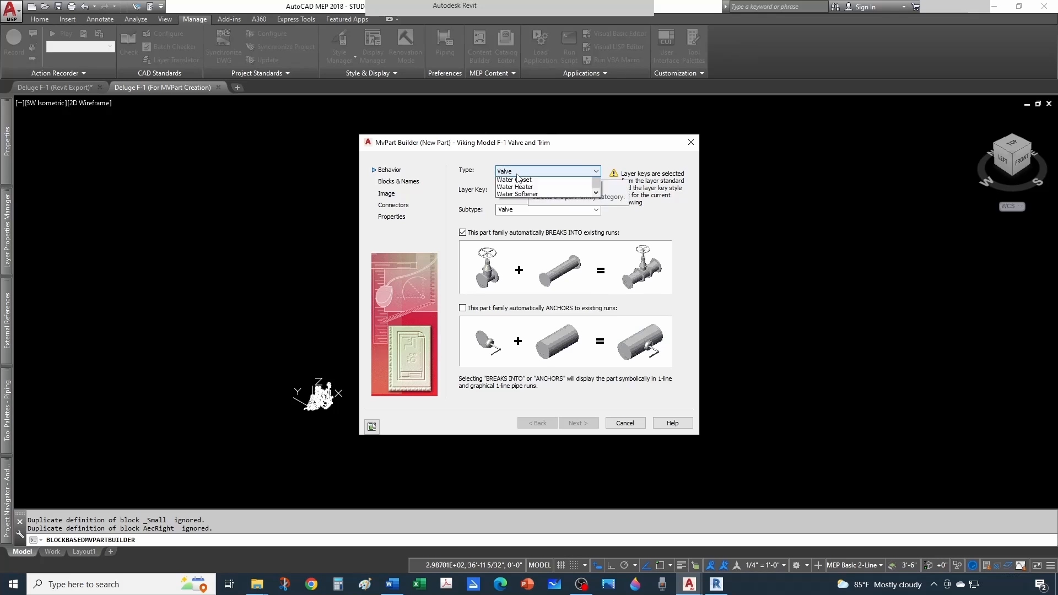
scroll(545, 312, up, 1)
scroll(545, 313, up, 15)
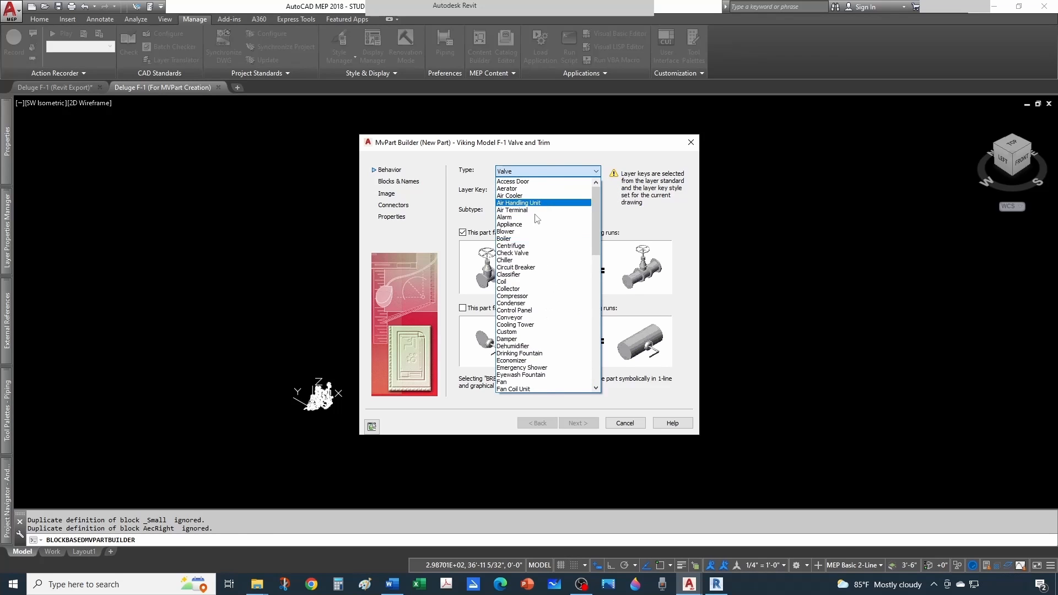
drag(597, 246, 600, 379)
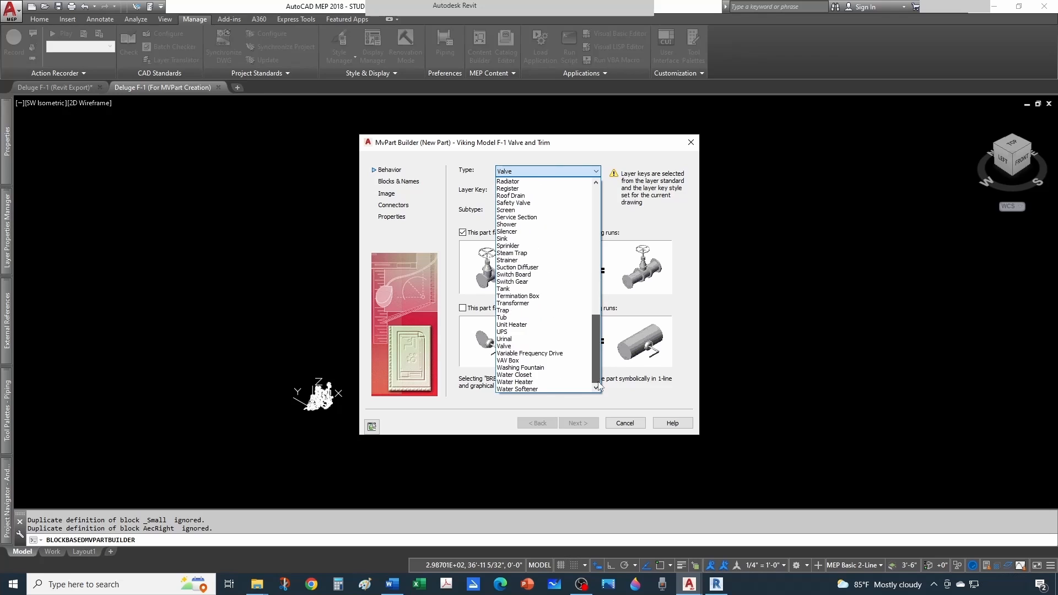
click(464, 197)
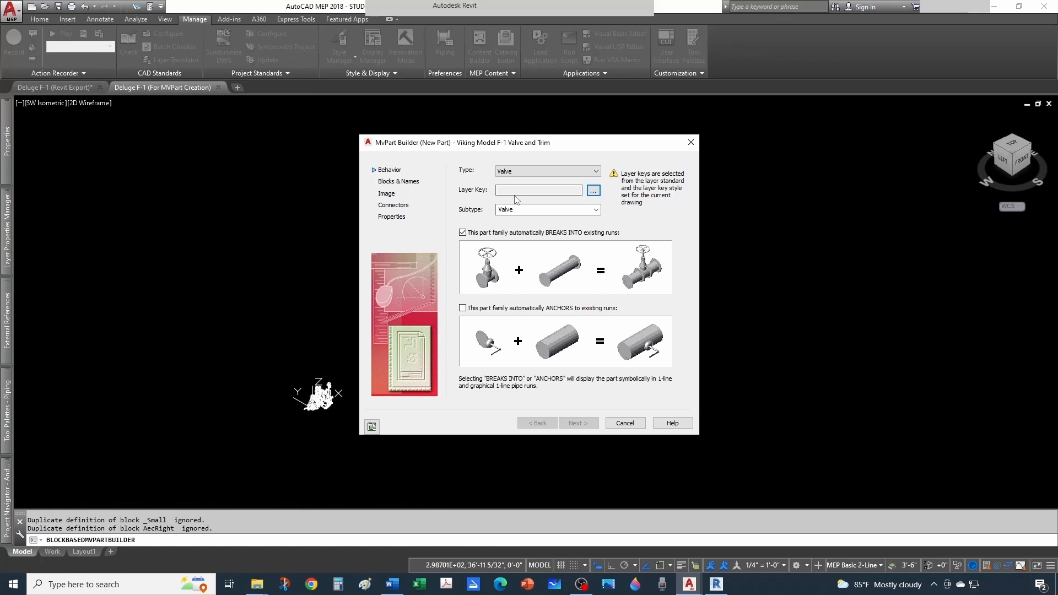
Assign the F-MV-GENERAL layer key to the part and proceed from its behavior settings to the block assignments.
click(592, 191)
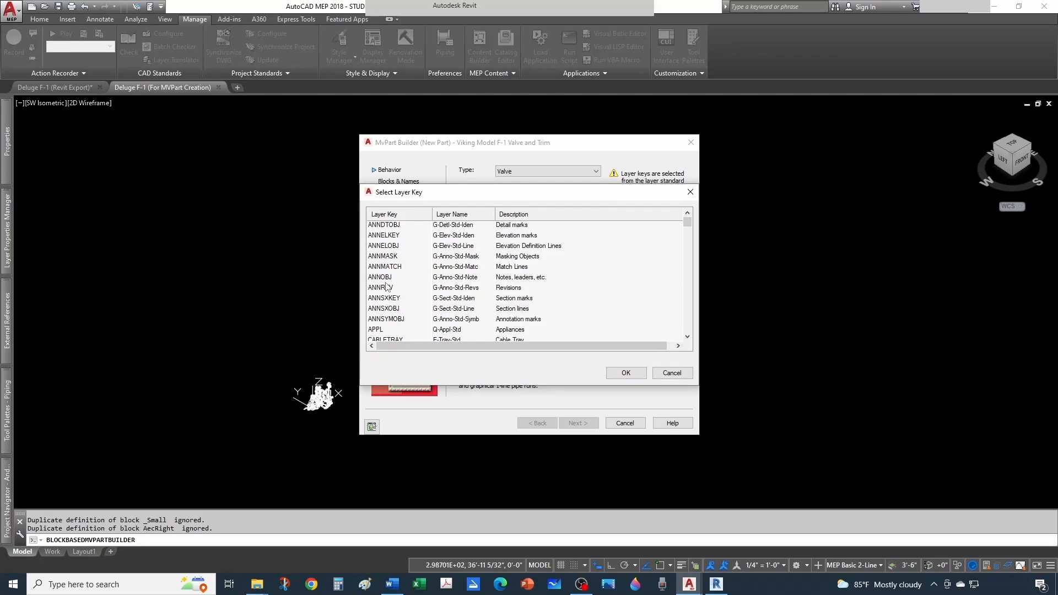
scroll(387, 286, down, 20)
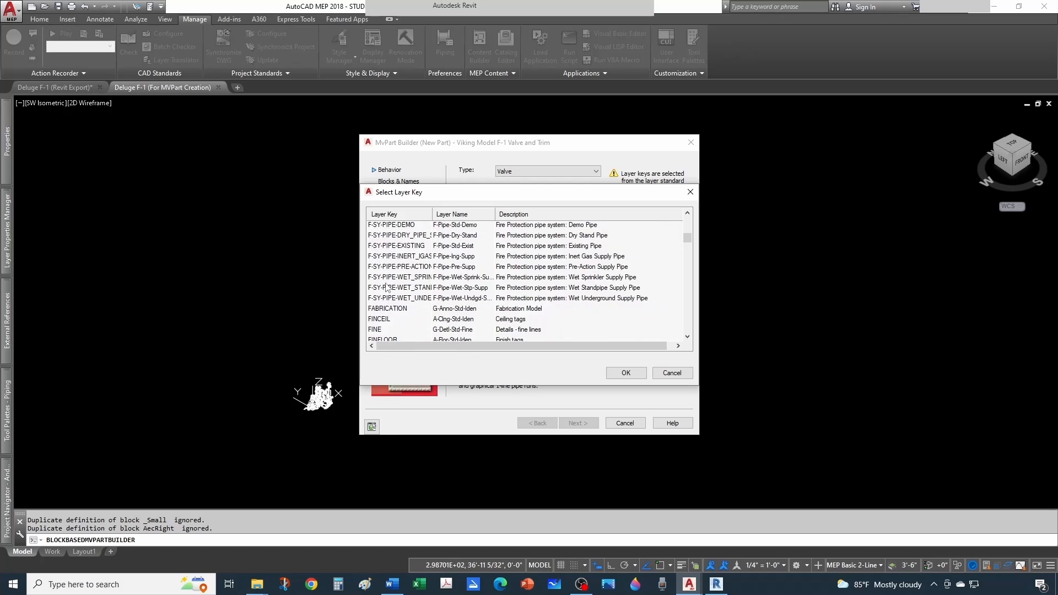
scroll(387, 287, up, 3)
scroll(387, 287, up, 1)
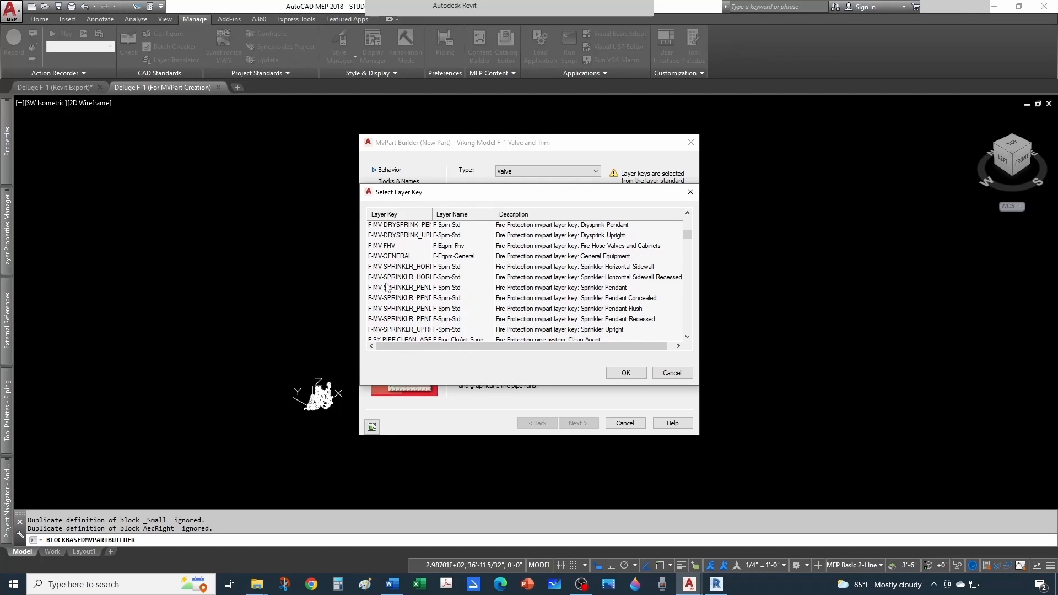
click(386, 256)
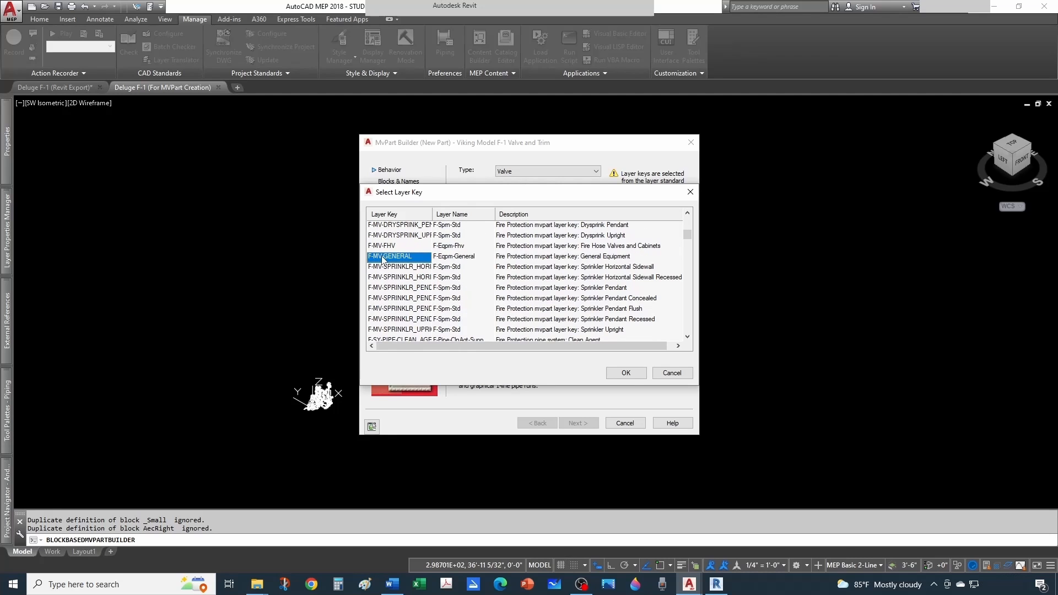
scroll(418, 268, up, 2)
scroll(456, 320, down, 1)
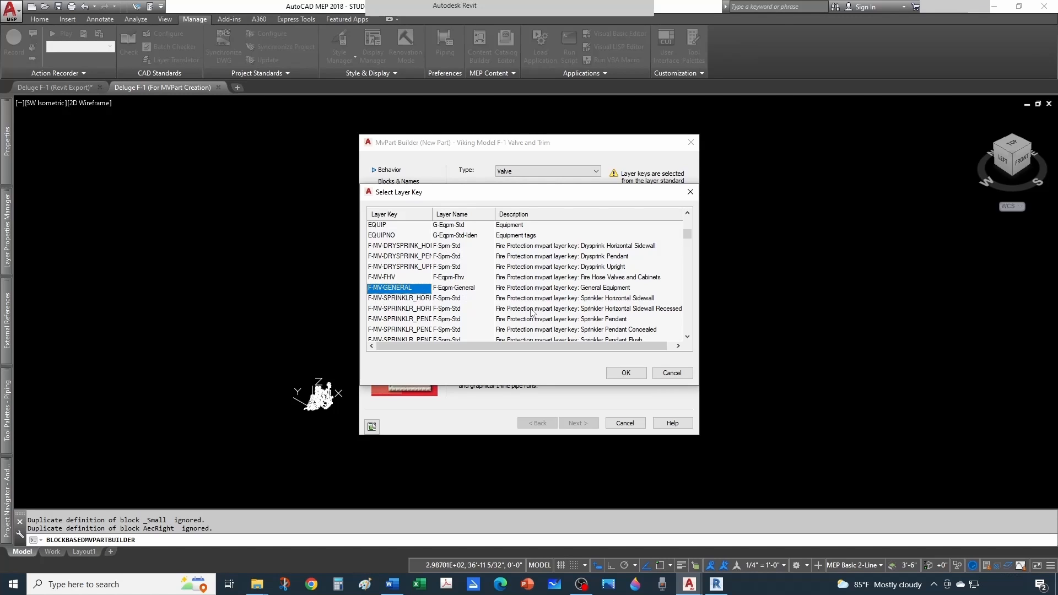
click(622, 374)
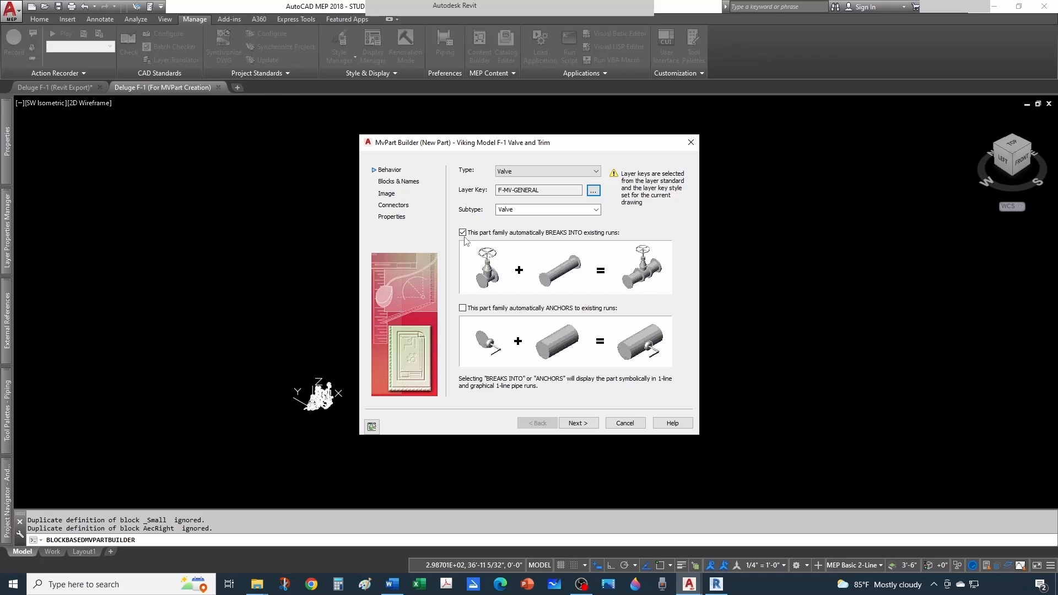
click(580, 424)
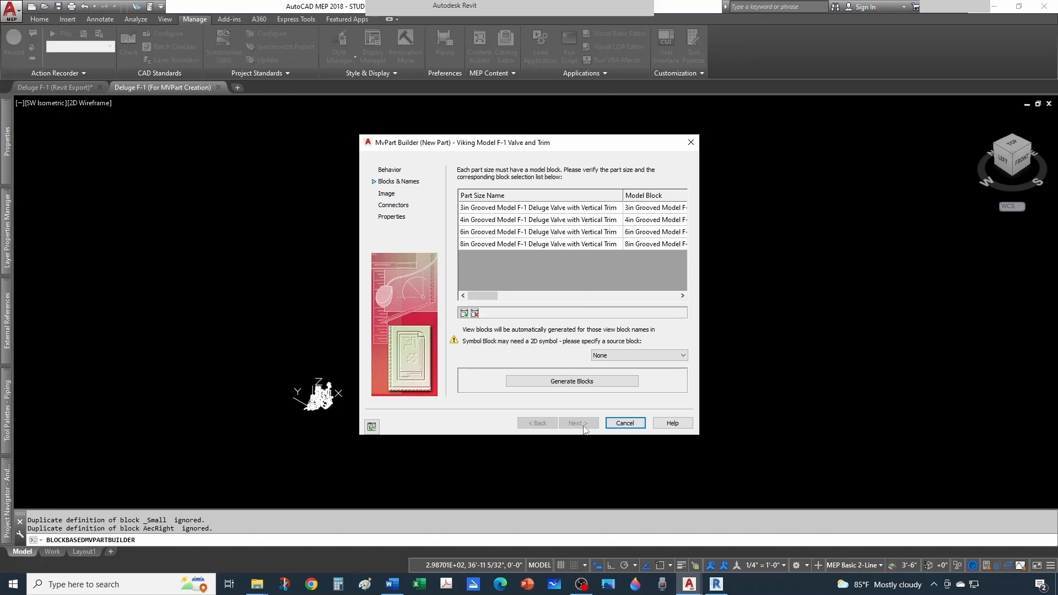
Examine the model, symbol and directional view block names assigned to the 3in, 4in, 6in and 8in part sizes.
mouse_move(487, 296)
mouse_down()
mouse_move(522, 299)
mouse_move(483, 298)
mouse_up()
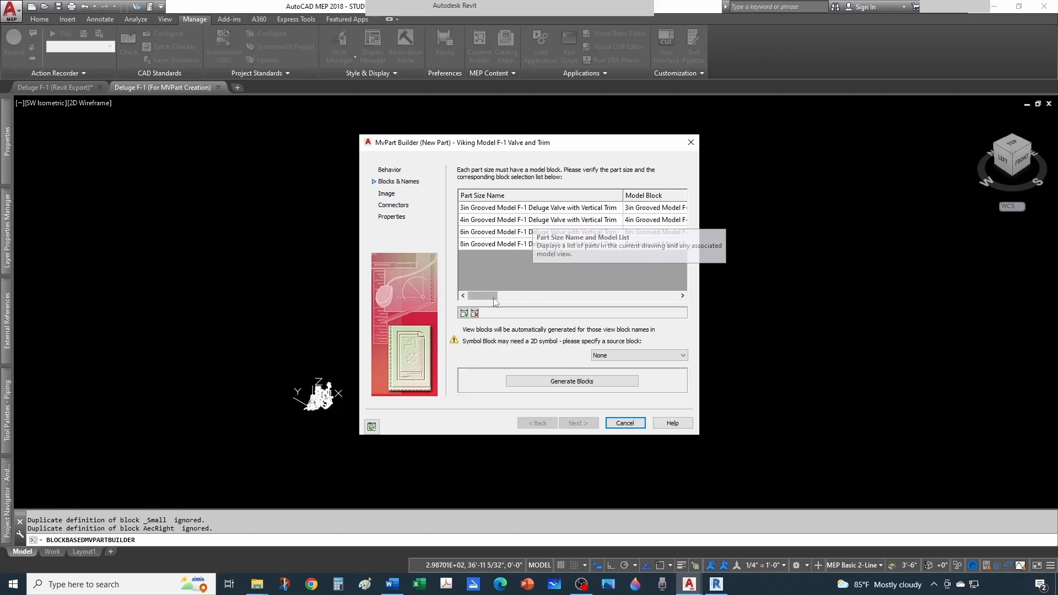
drag(486, 297, 493, 297)
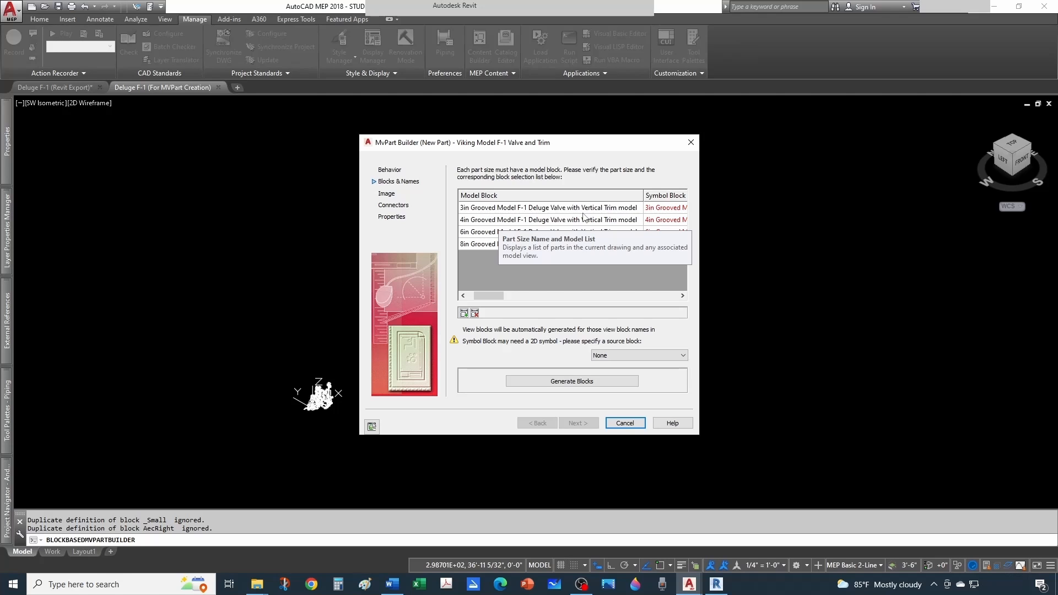
drag(491, 296, 518, 300)
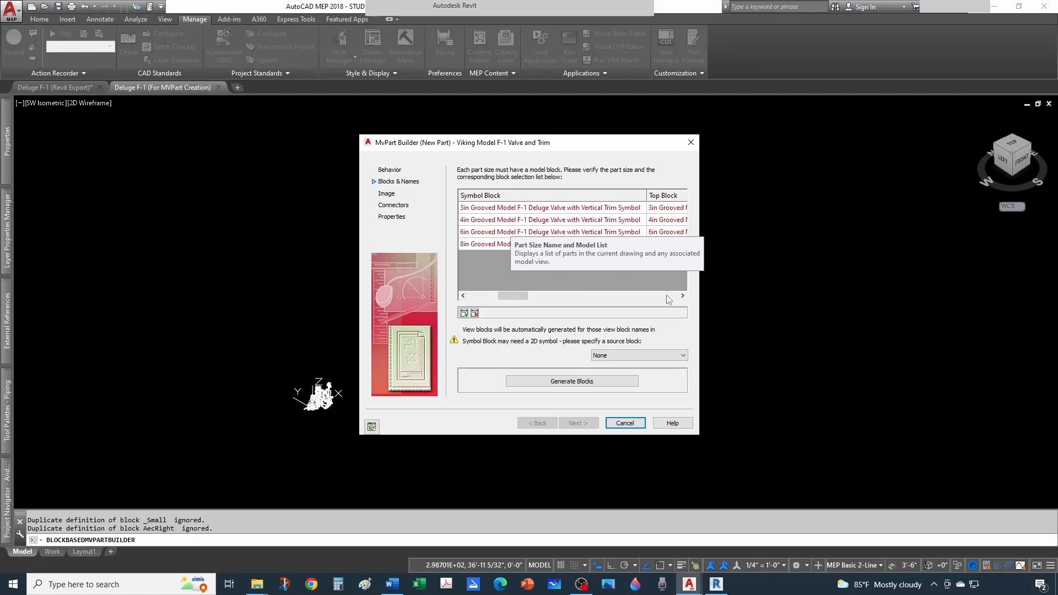
click(682, 296)
click(681, 296)
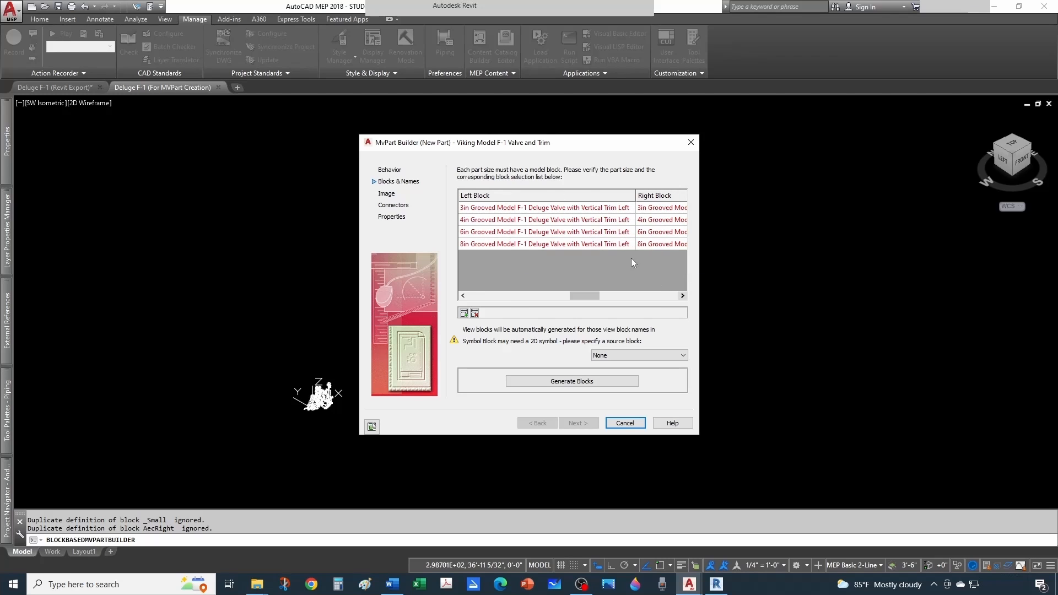
click(682, 296)
click(682, 295)
click(682, 296)
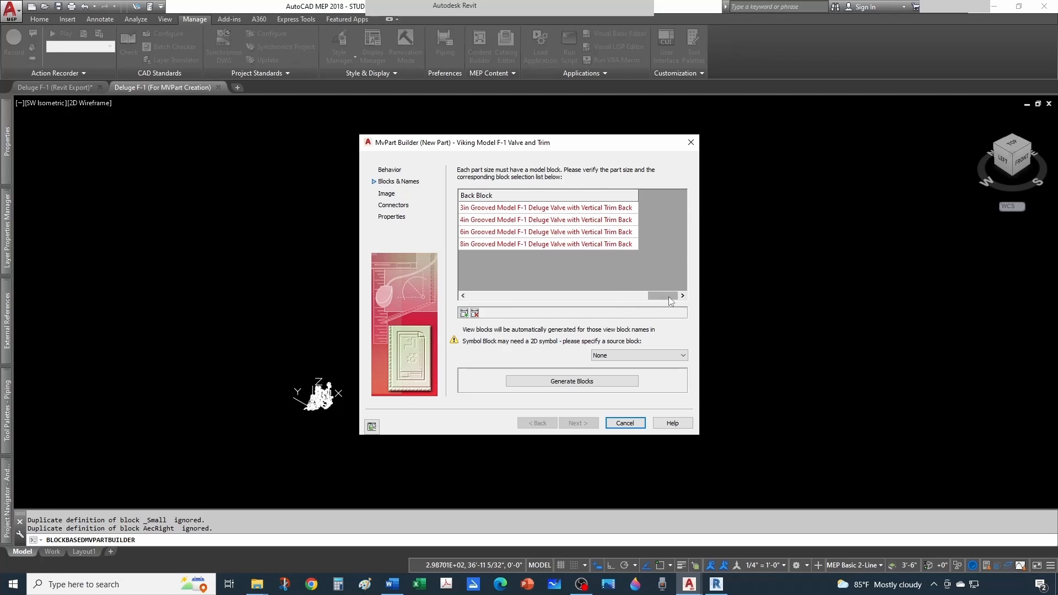
drag(669, 296, 489, 302)
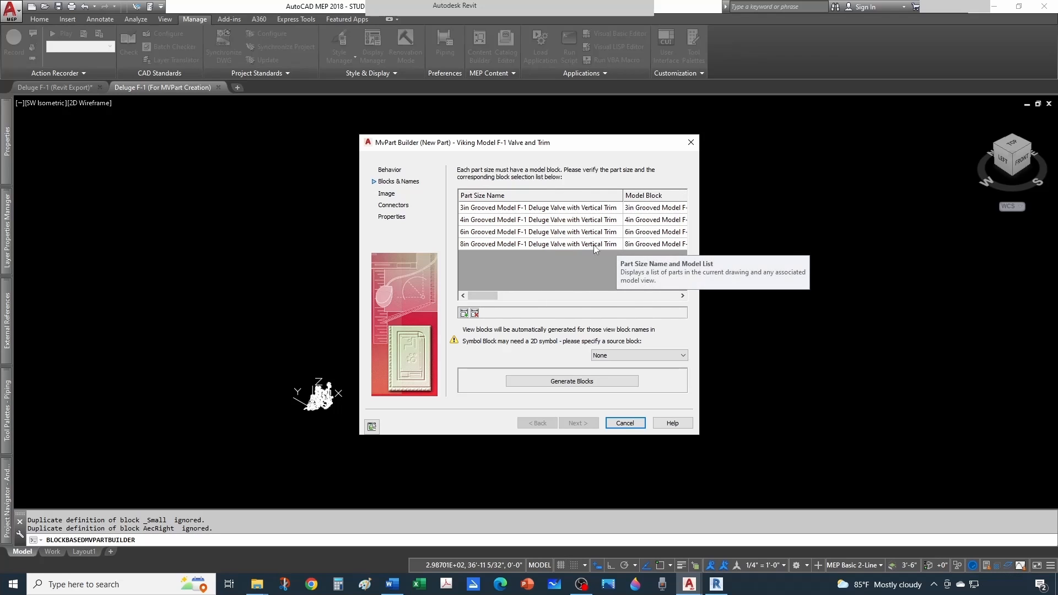
Generate the view blocks for all four valve sizes, accept the default views, and check the generated block names.
click(563, 381)
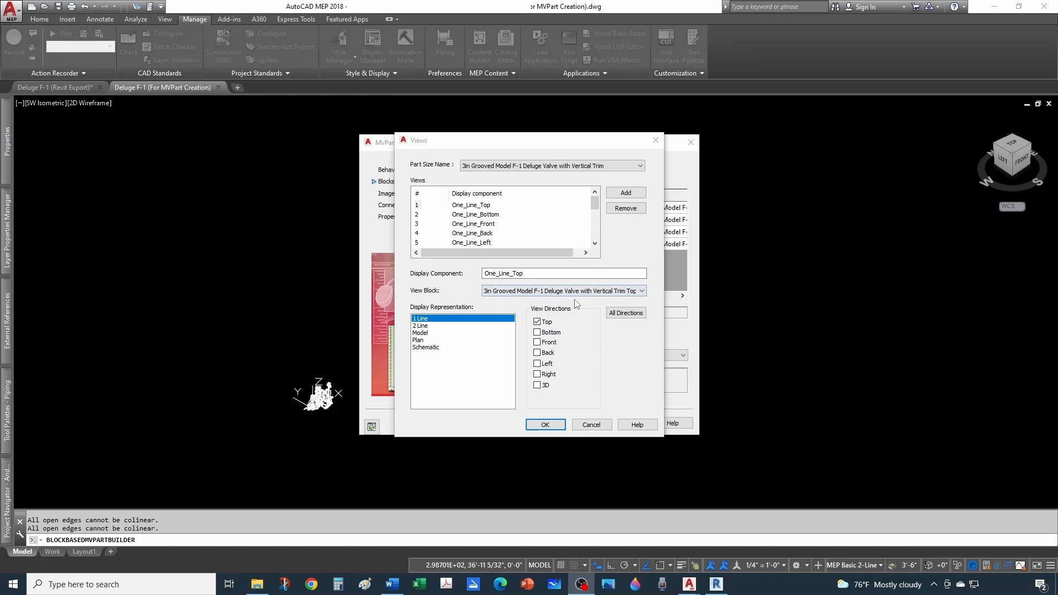
click(545, 425)
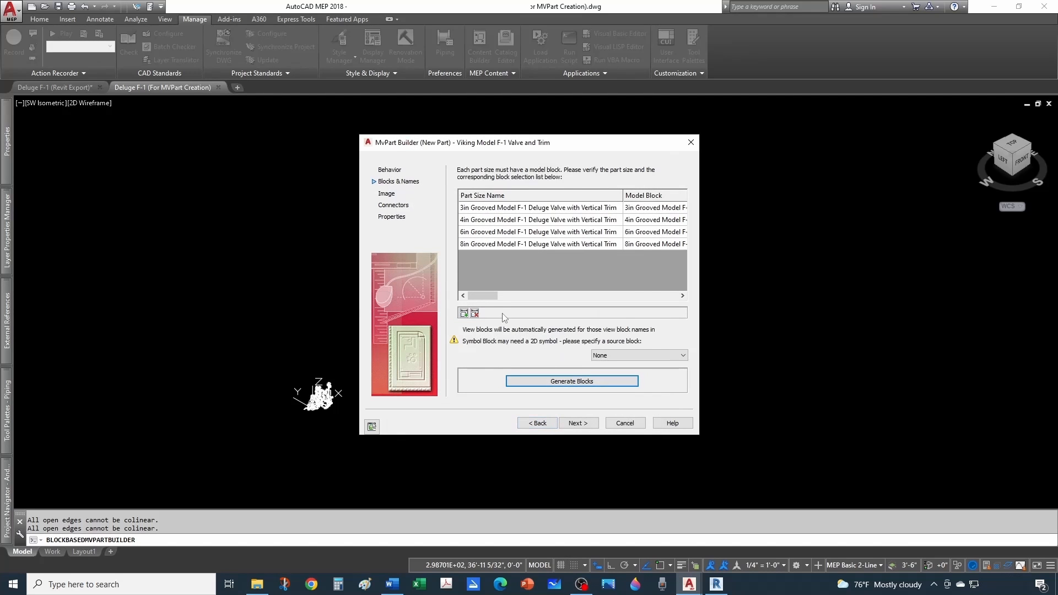
drag(489, 294, 543, 293)
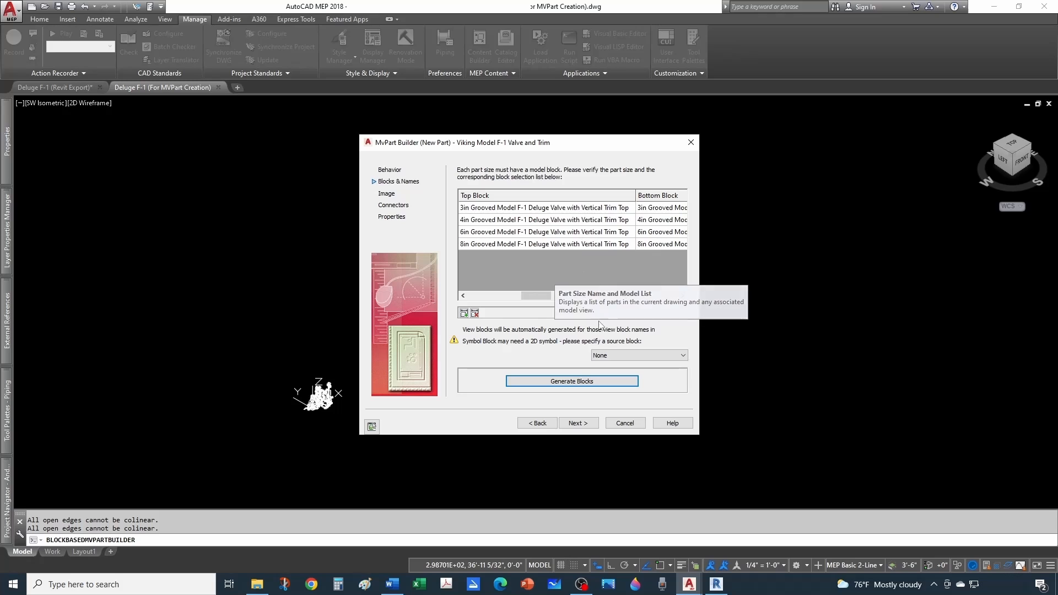
click(670, 297)
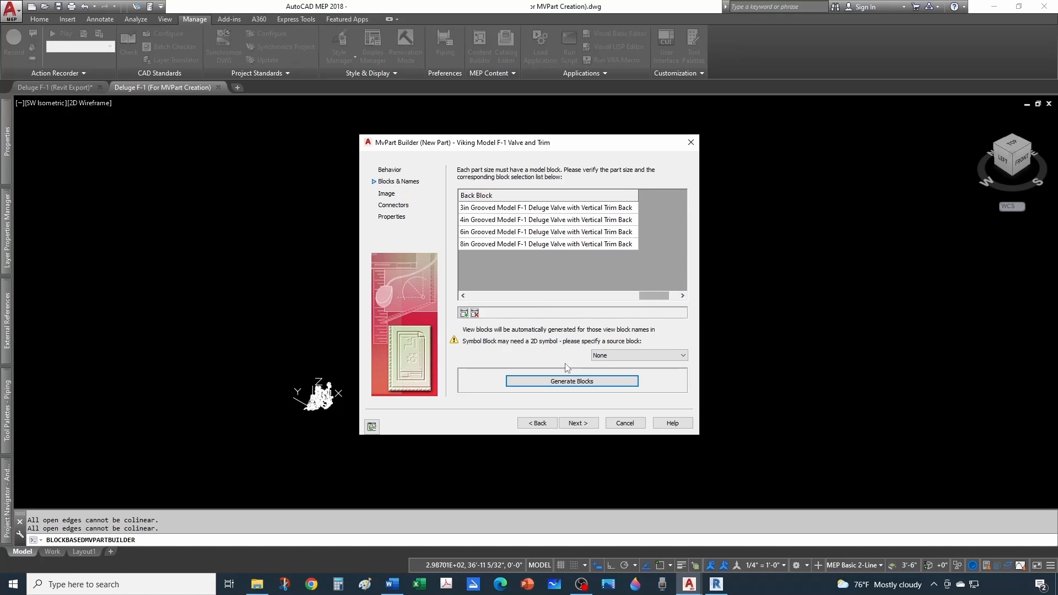
Assign the existing image "F-1 w Trim.bmp" as the part's preview image.
click(583, 424)
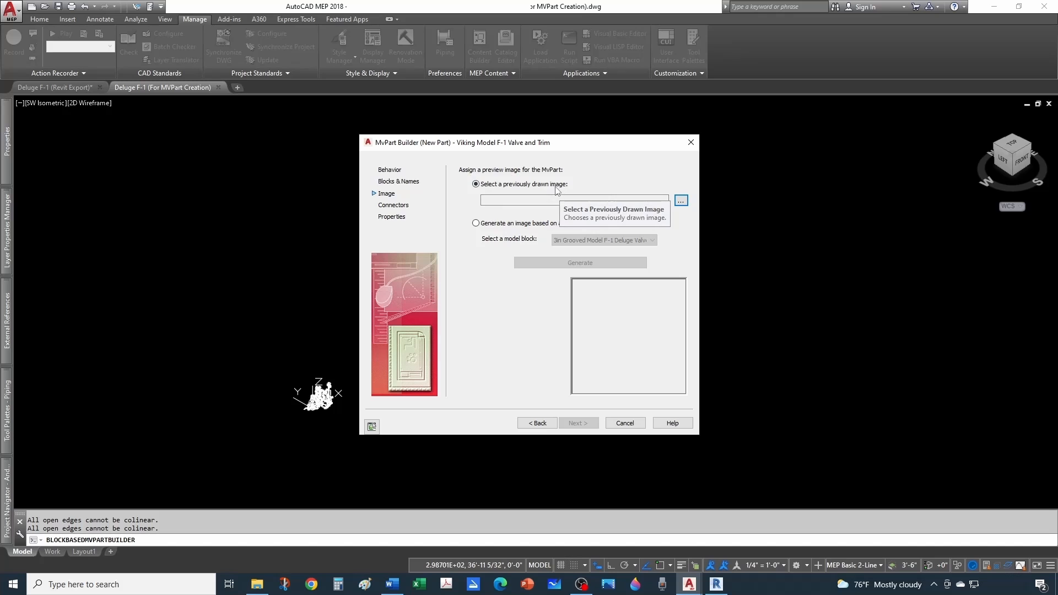
click(681, 200)
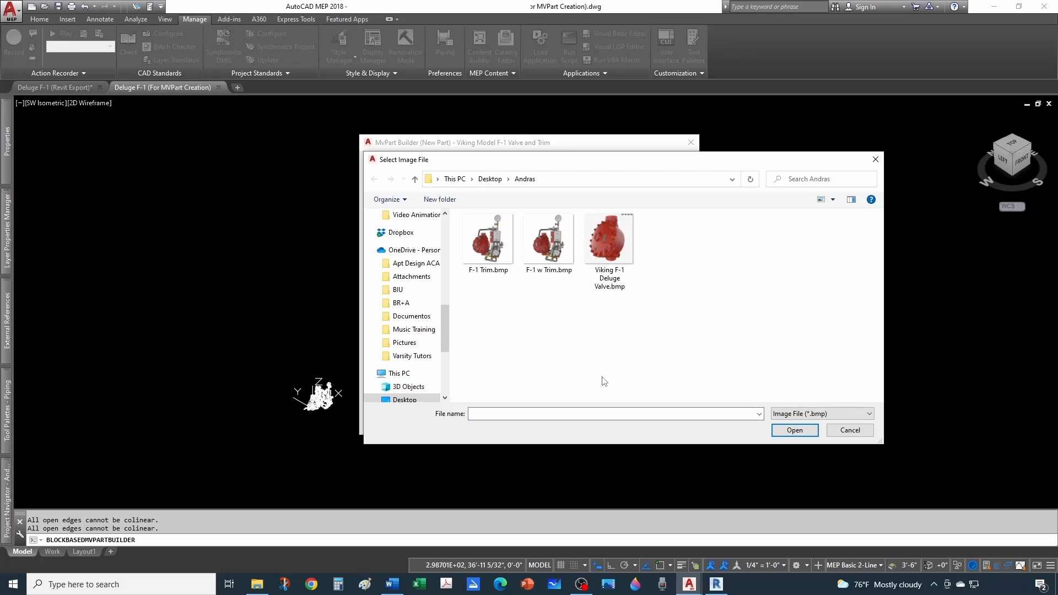
click(548, 255)
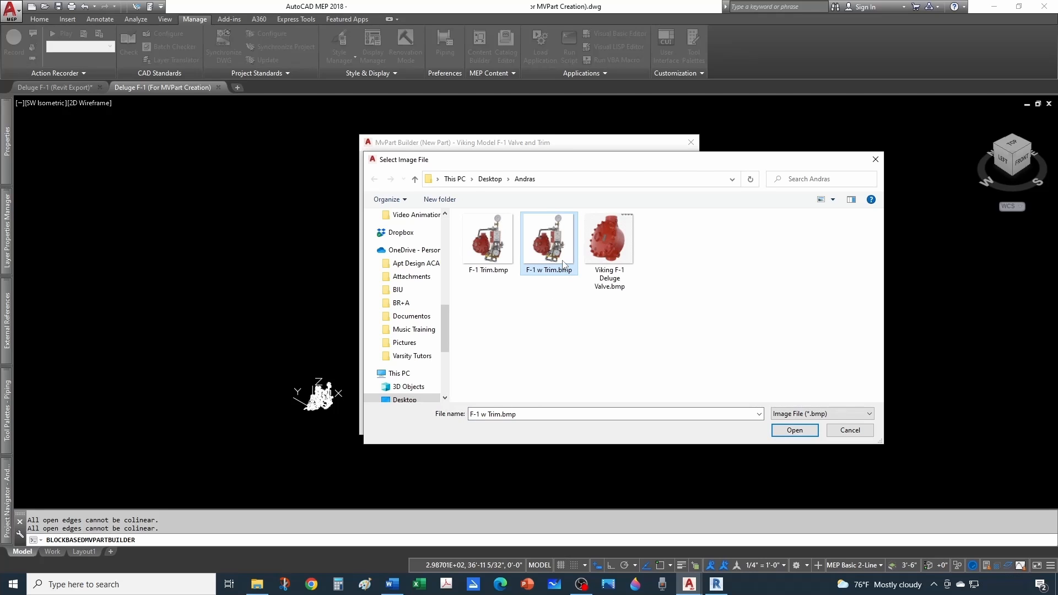
click(804, 430)
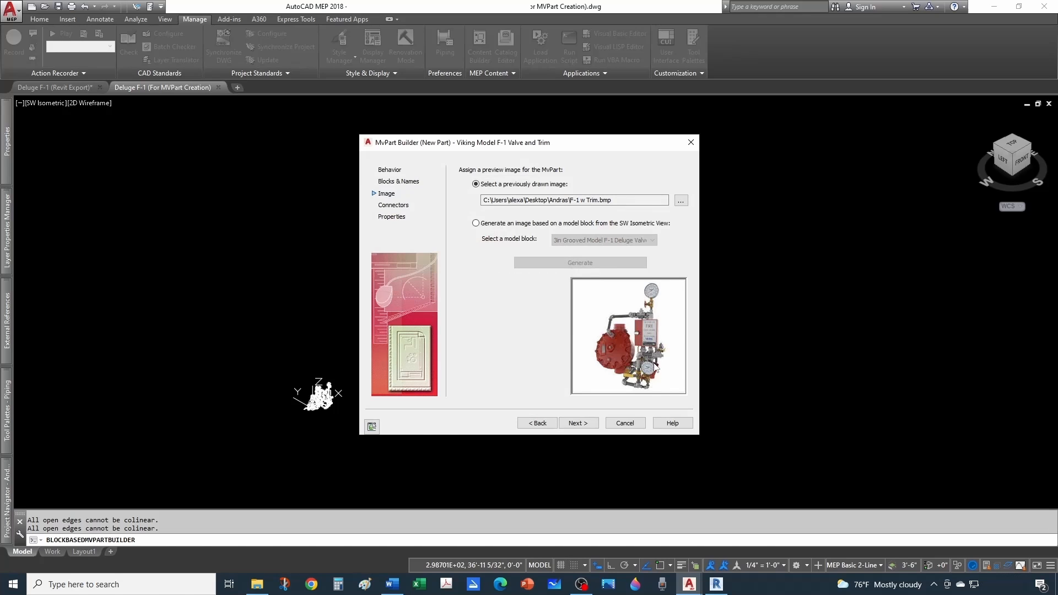
Proceed to the connector settings and add a pipe connector named "In" with the Fire Protection system type to the part family.
click(577, 423)
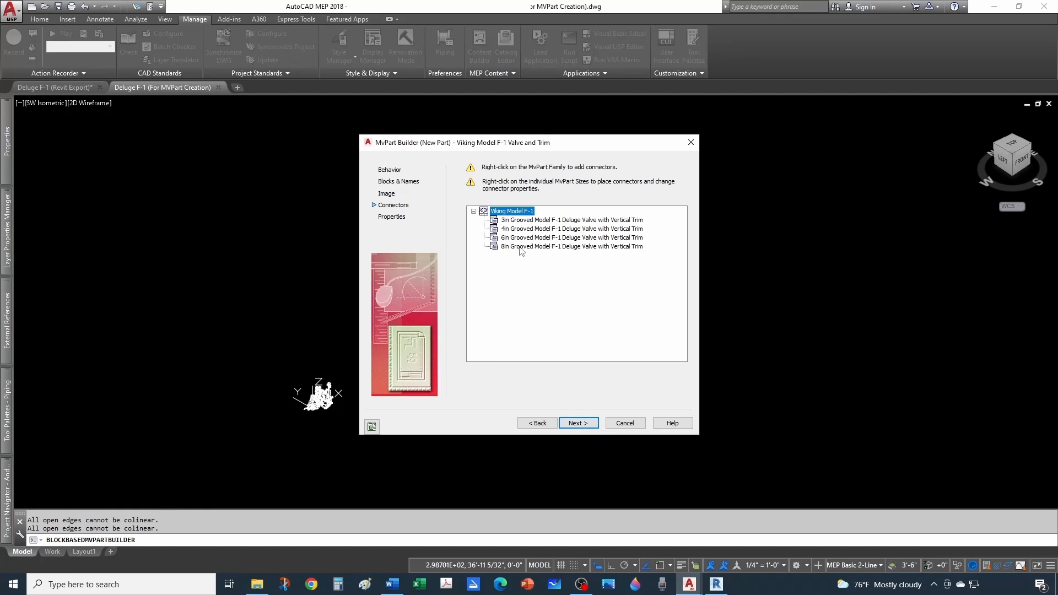
right_click(510, 215)
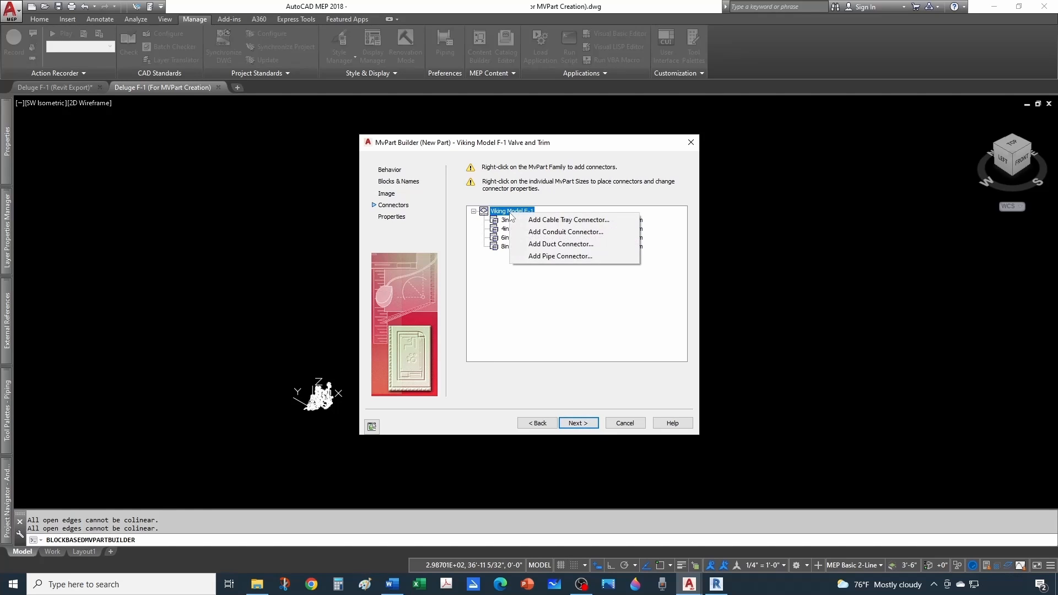
click(550, 256)
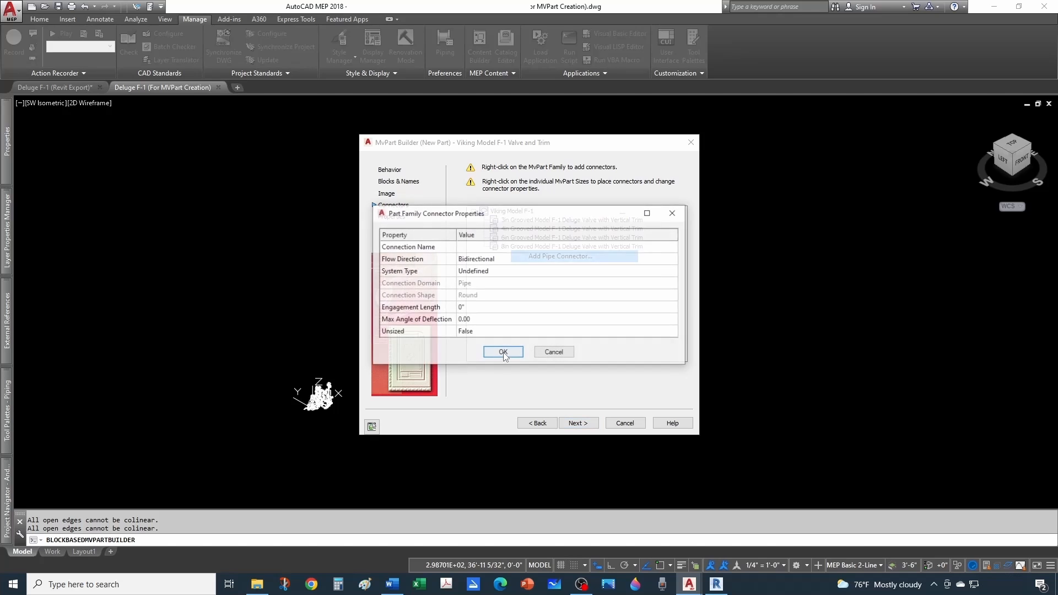
click(483, 251)
click(484, 249)
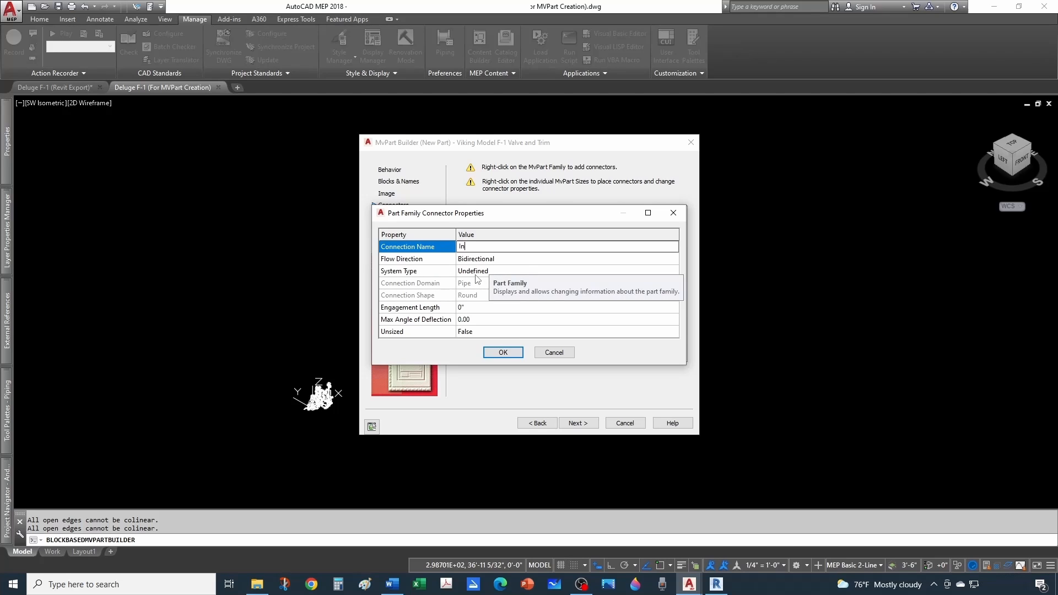
click(510, 272)
click(511, 272)
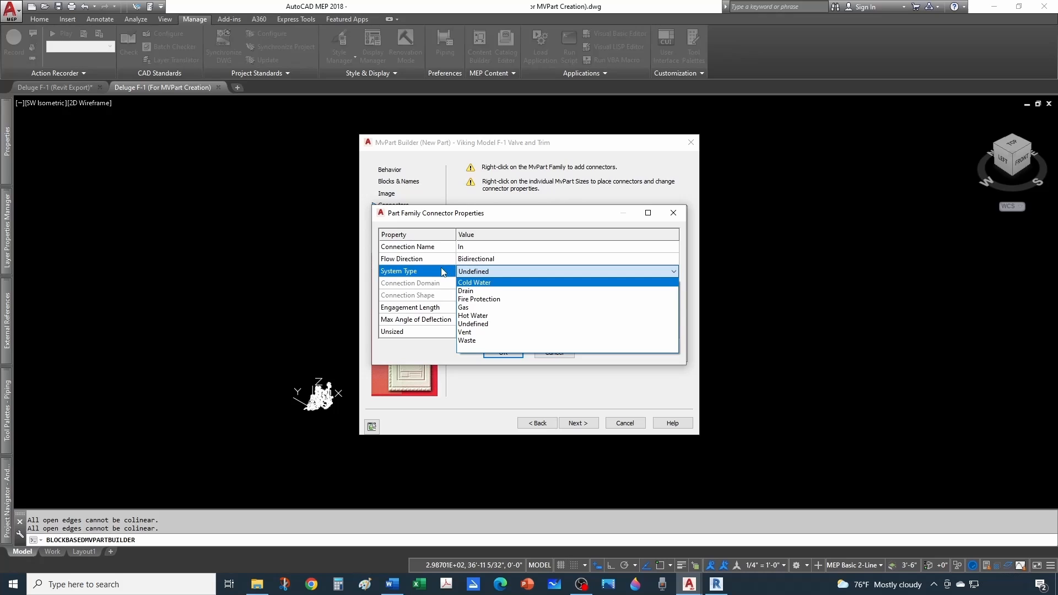
click(486, 300)
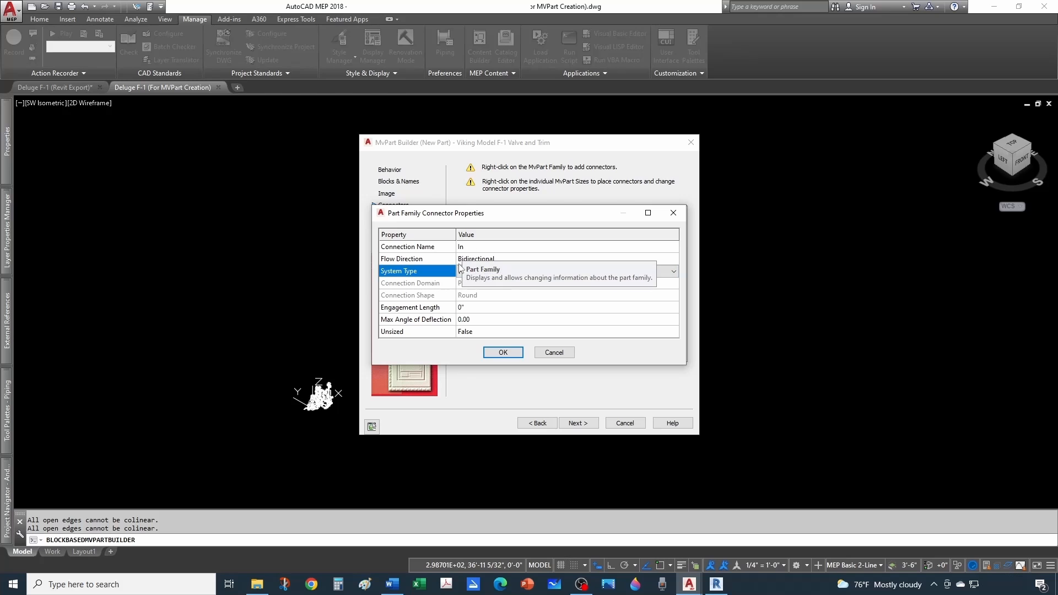
click(460, 246)
click(502, 352)
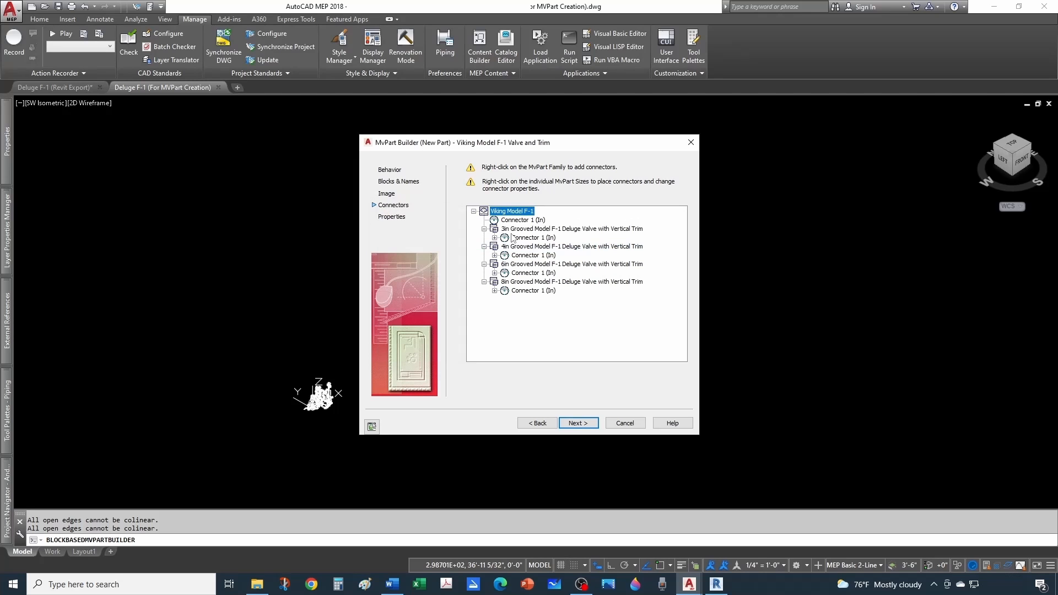
Add a second pipe connector named "Out" to the part family, with flow direction Out and system type Fire Protection.
right_click(514, 211)
click(551, 255)
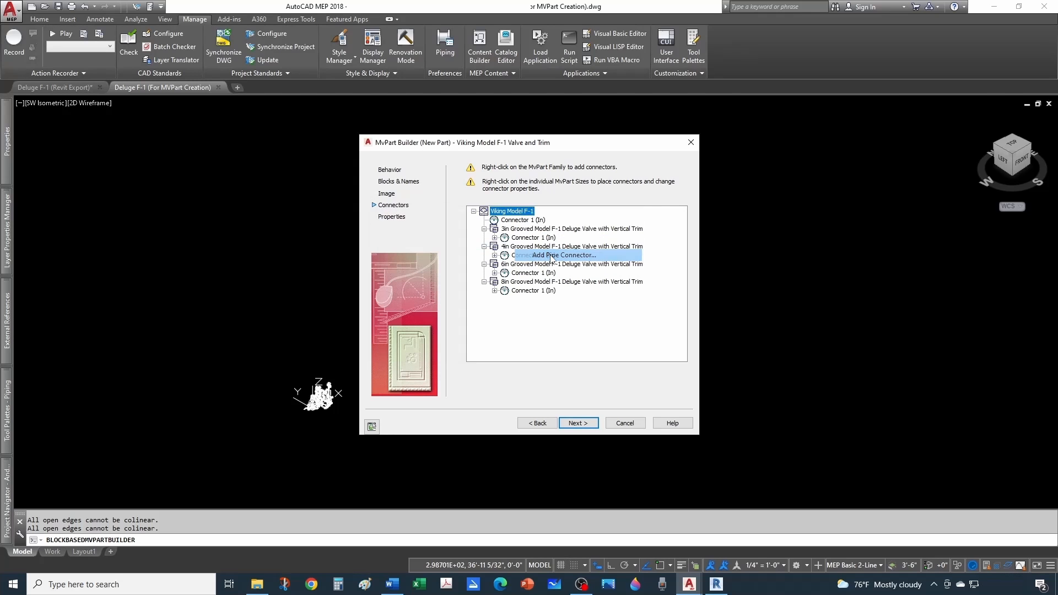
click(462, 258)
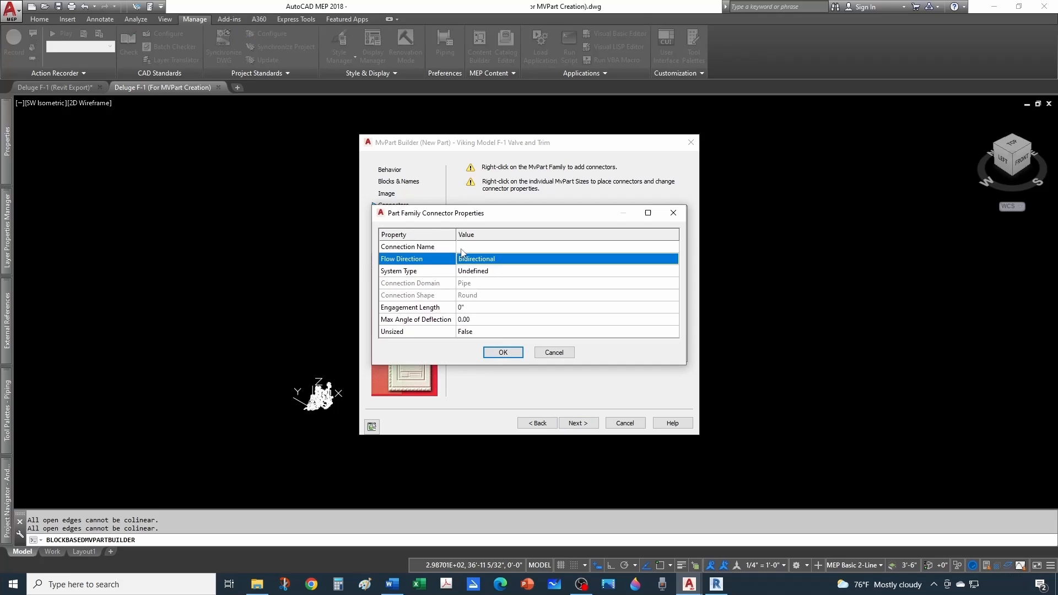
click(463, 247)
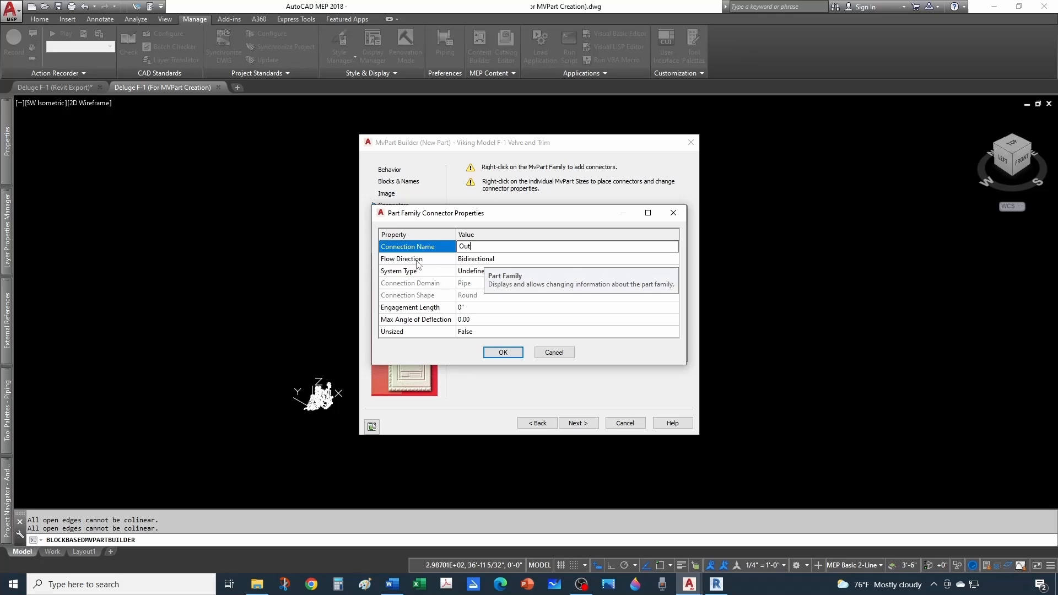
click(476, 261)
click(476, 261)
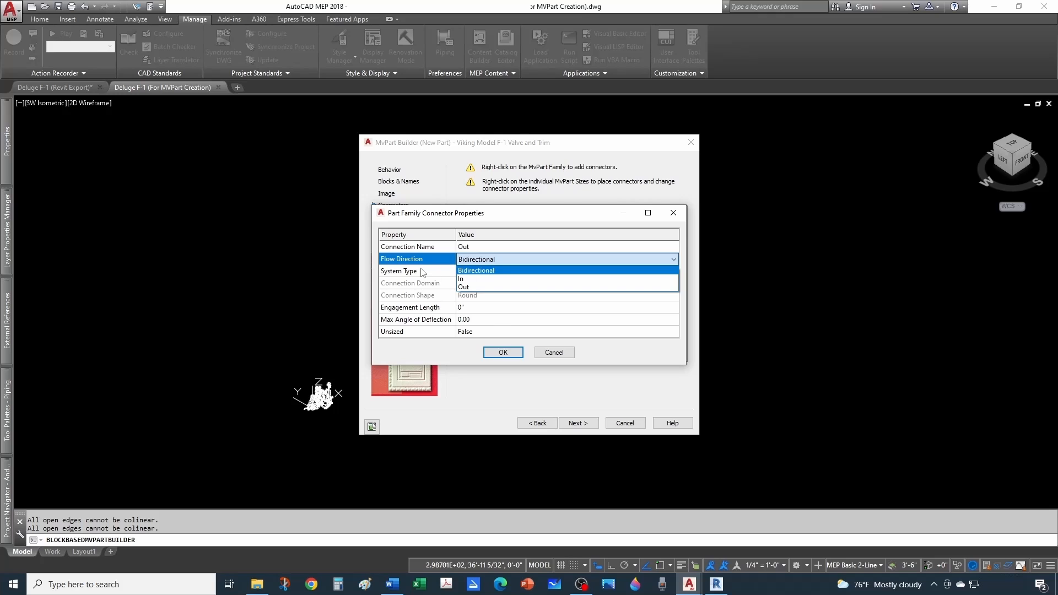
click(477, 287)
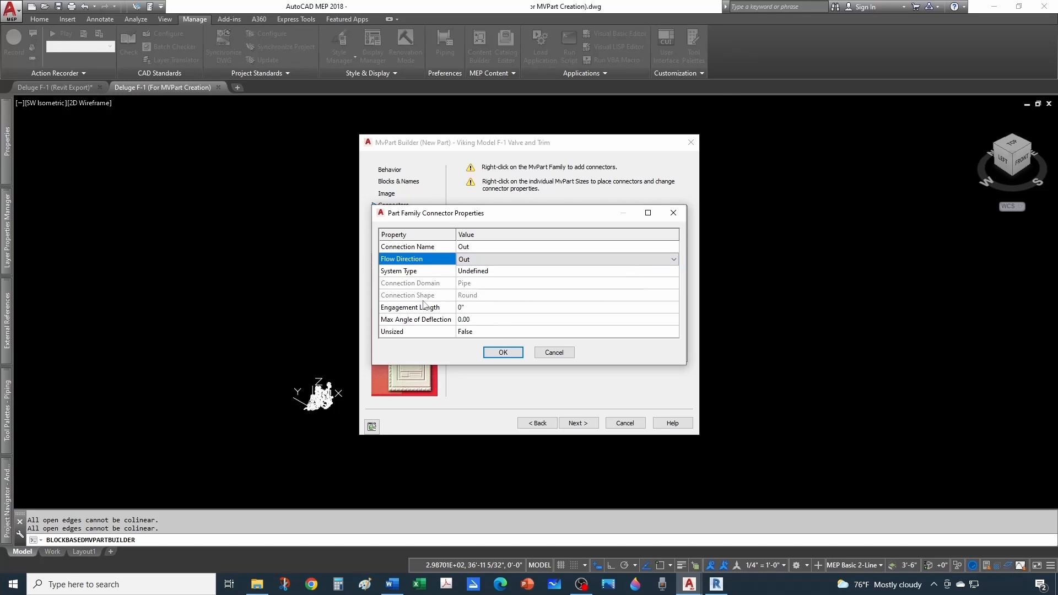
click(425, 272)
click(528, 272)
click(529, 272)
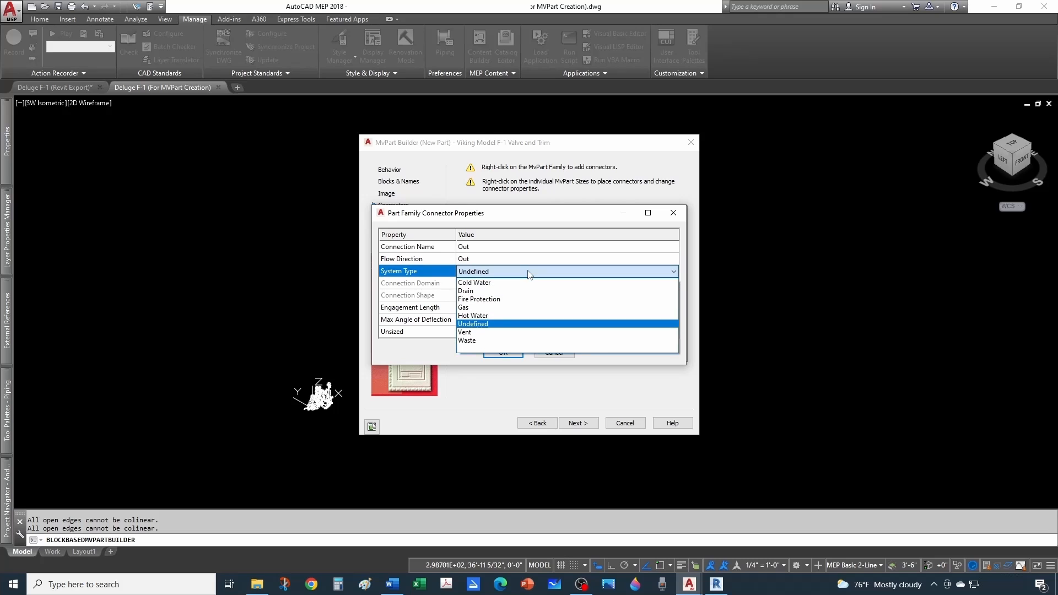
click(496, 298)
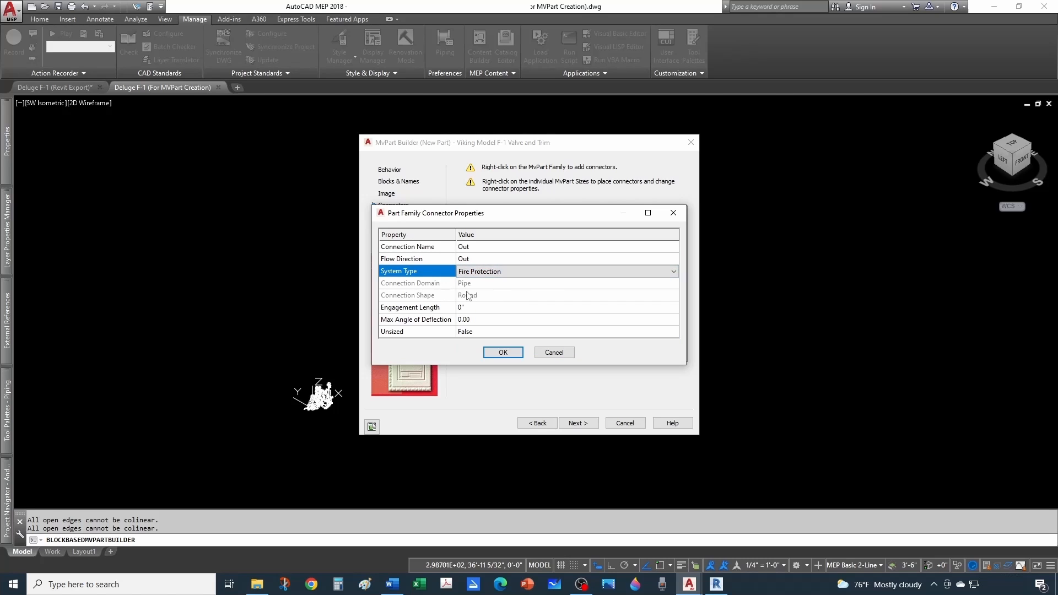
click(493, 352)
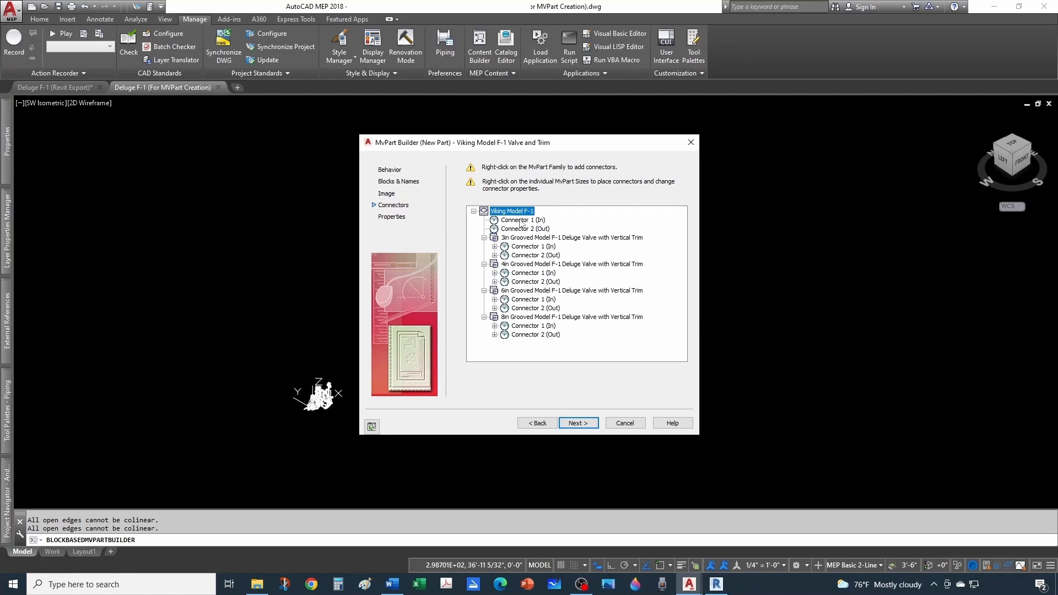
Modify the part family's "In" connector, setting its flow direction to In.
click(519, 221)
right_click(520, 222)
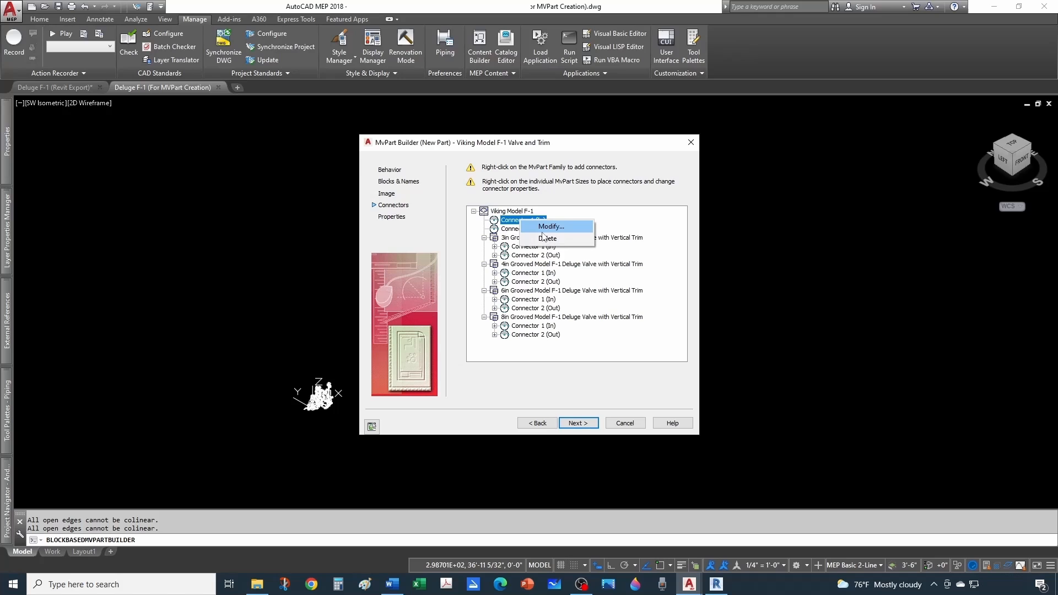
click(551, 227)
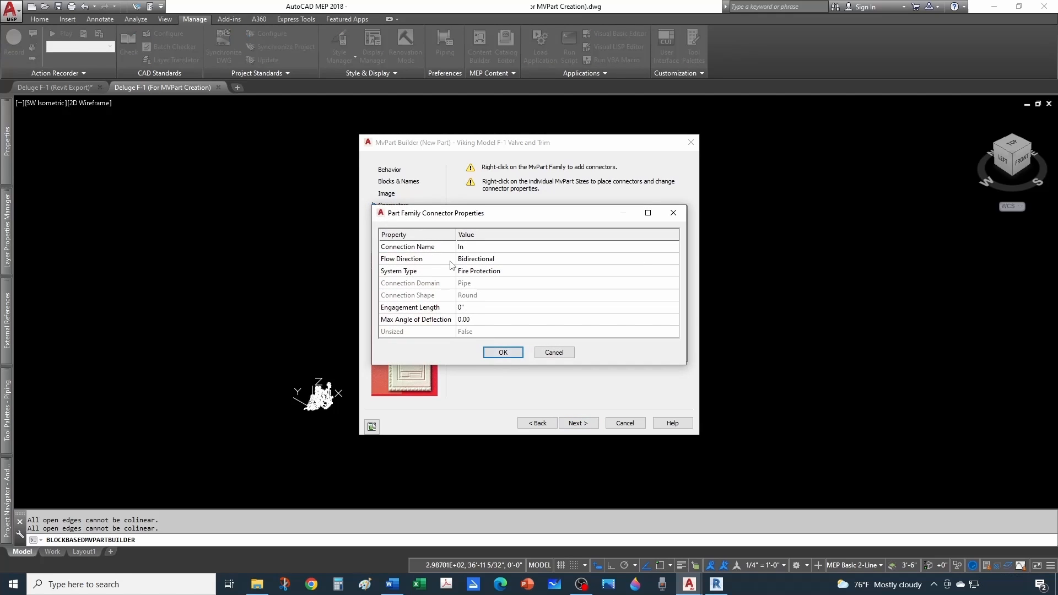
click(470, 258)
click(469, 259)
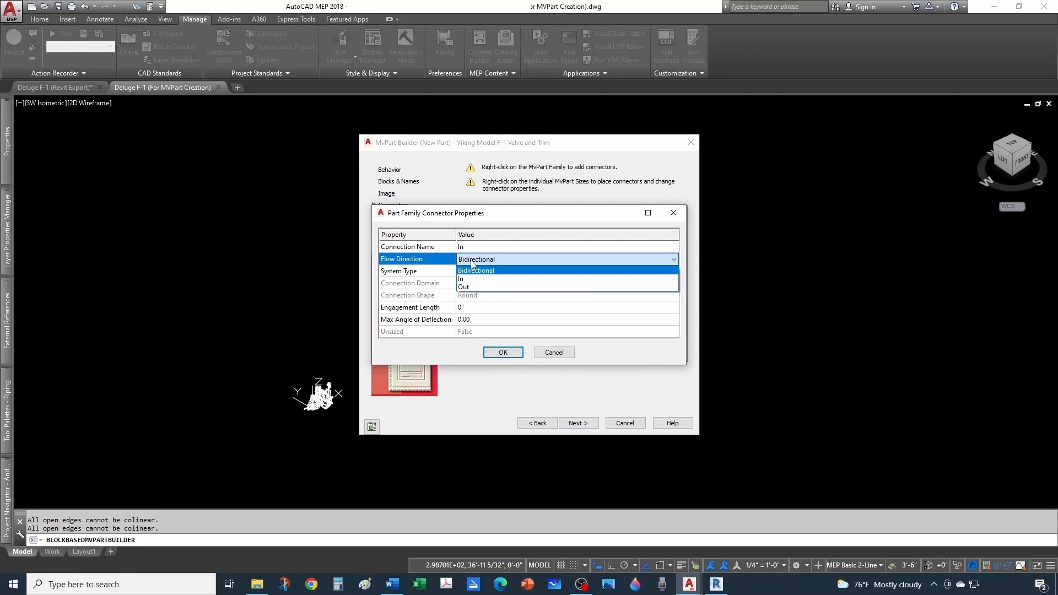
click(475, 279)
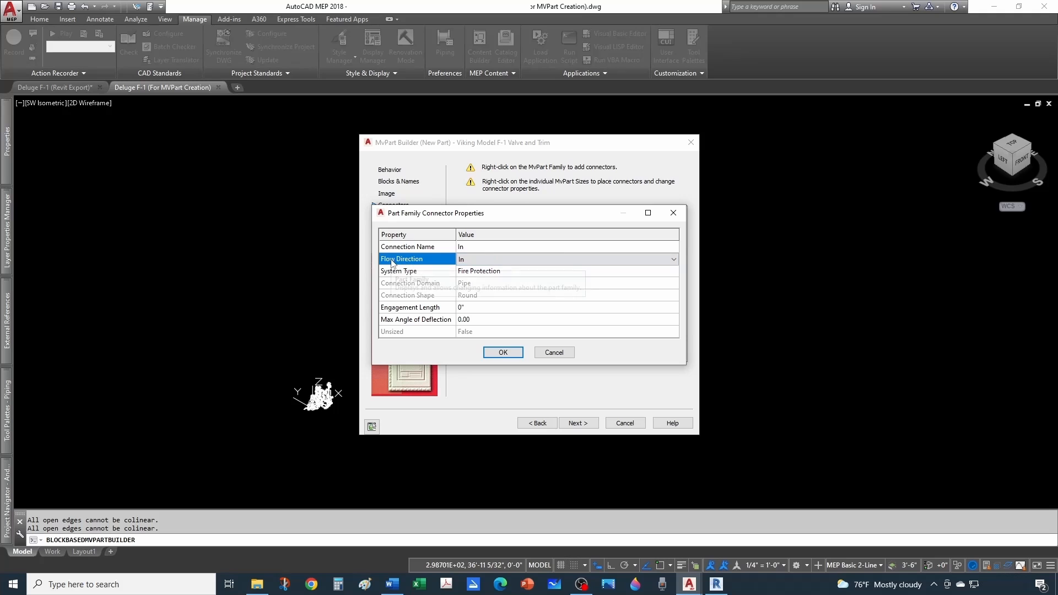
click(509, 355)
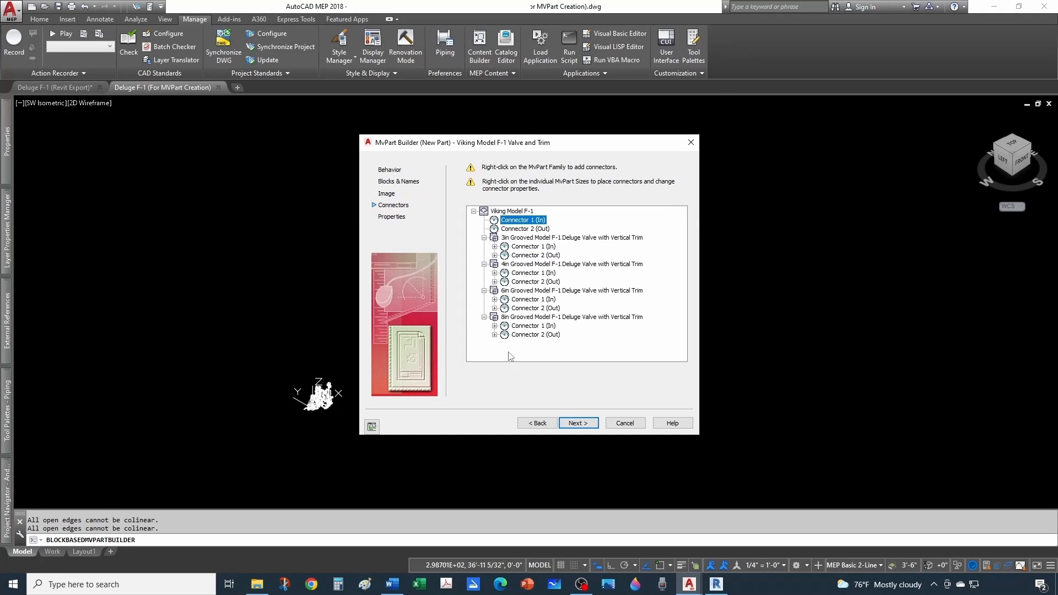
Add a third pipe connector named "Drain" to the part family, with flow direction Out and system type Drain.
right_click(510, 212)
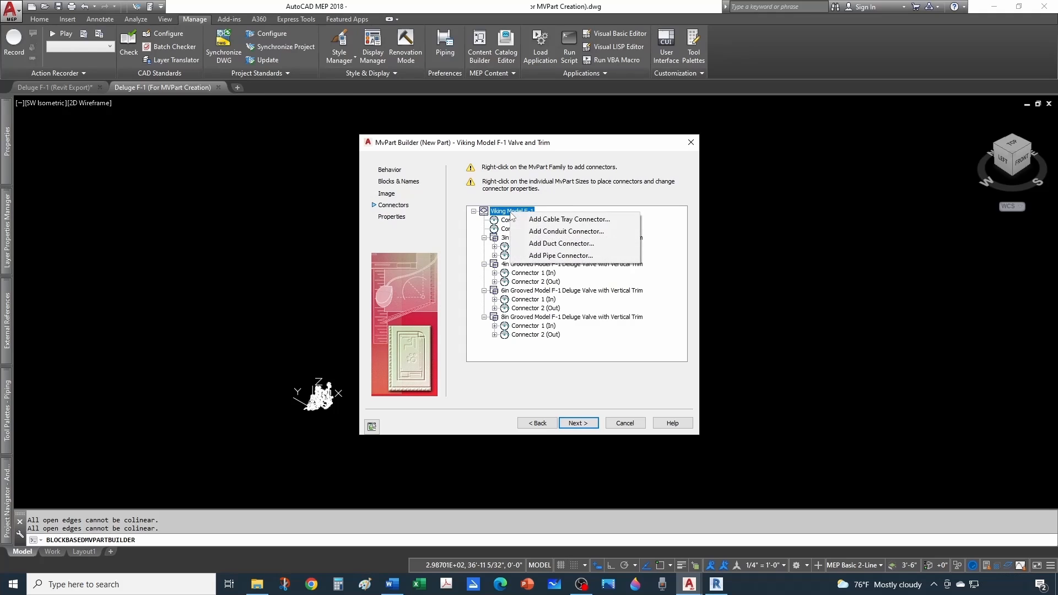
click(553, 256)
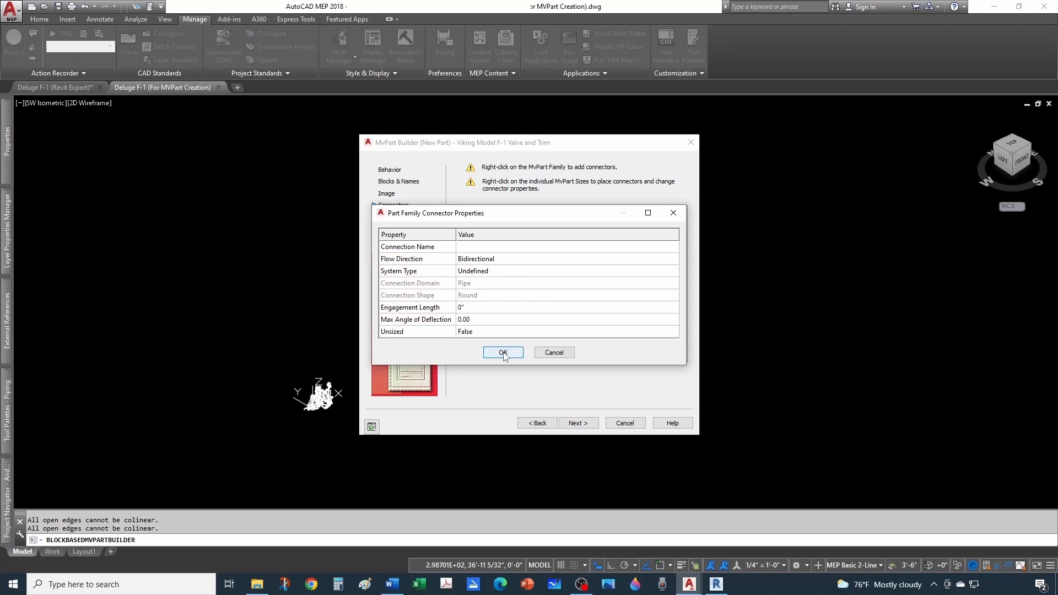
click(474, 248)
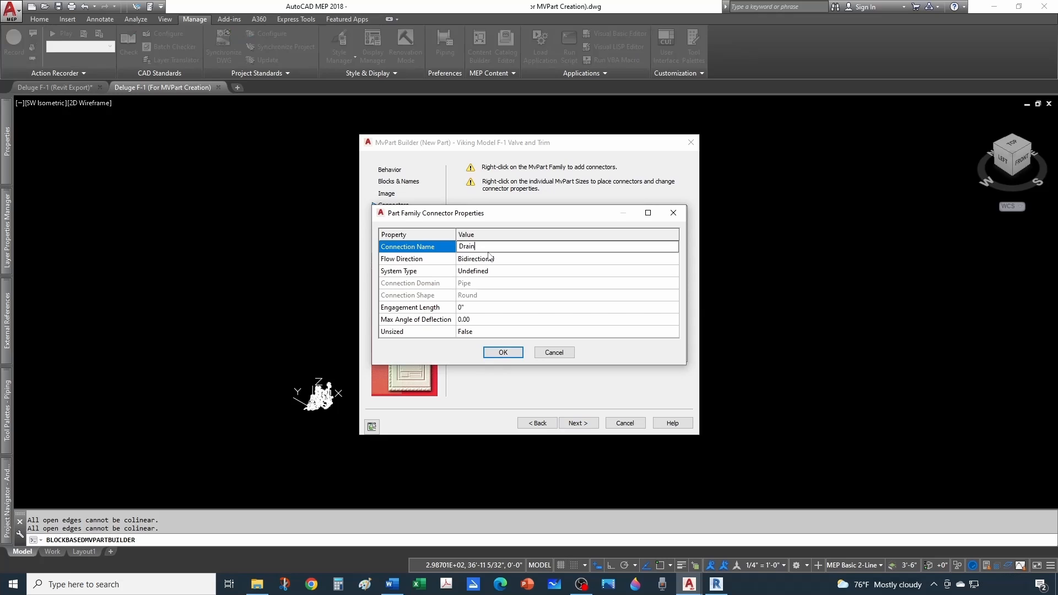
click(489, 257)
click(489, 259)
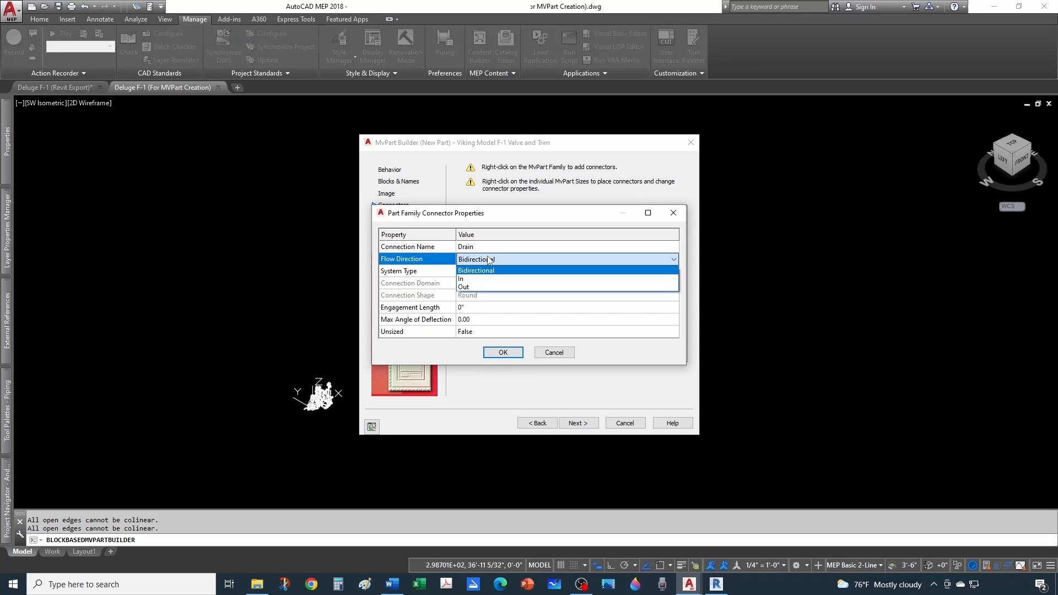
click(472, 287)
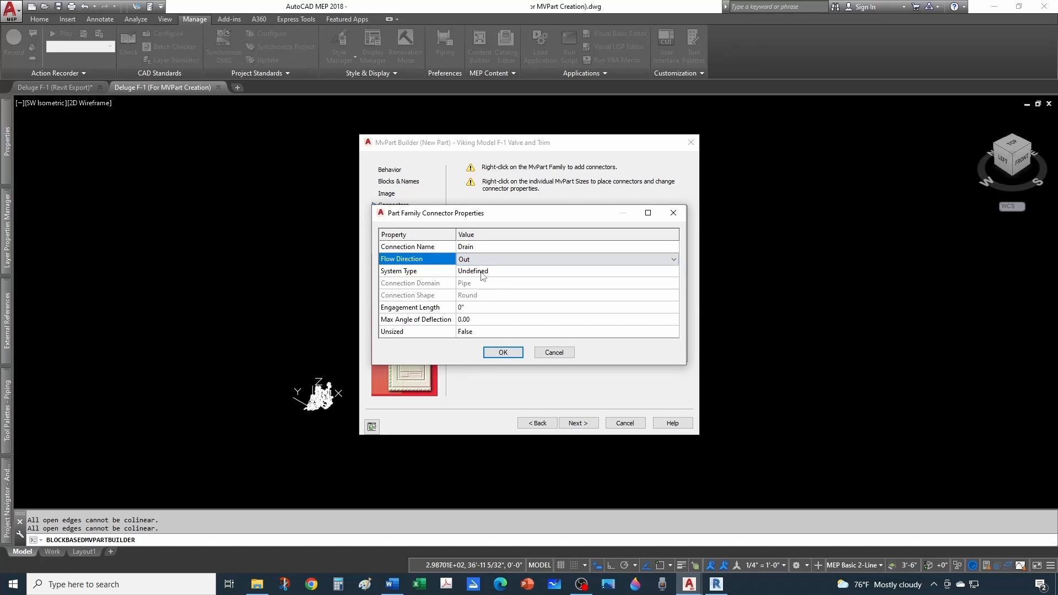
click(482, 271)
click(481, 271)
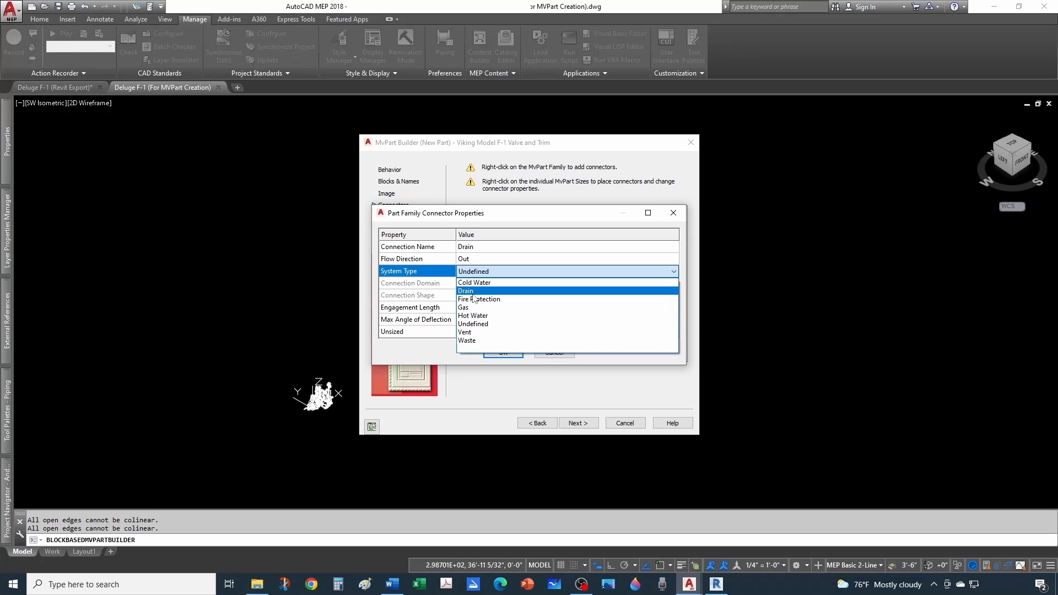
click(473, 292)
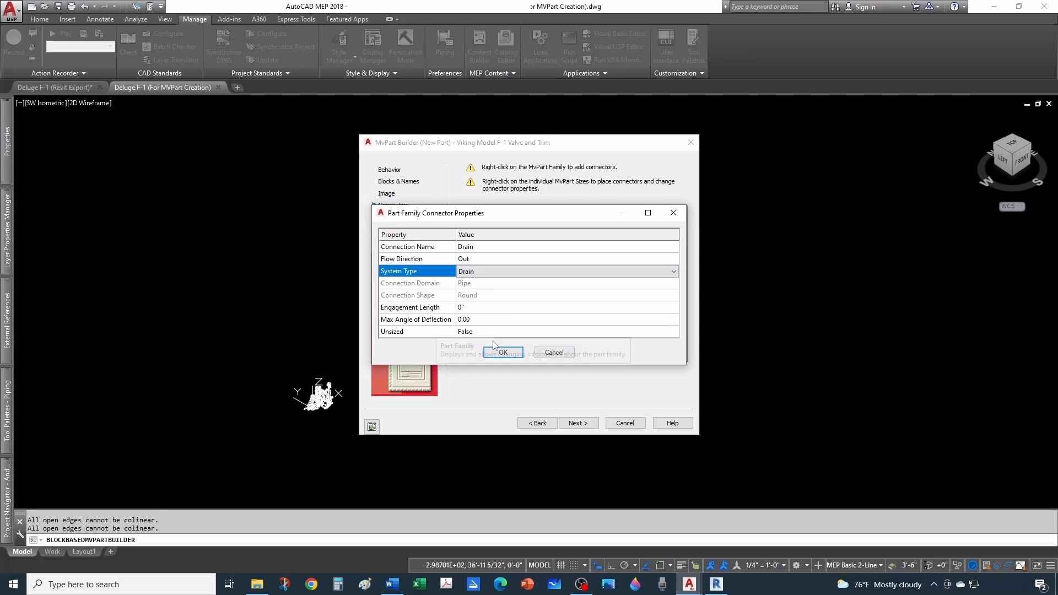
click(512, 353)
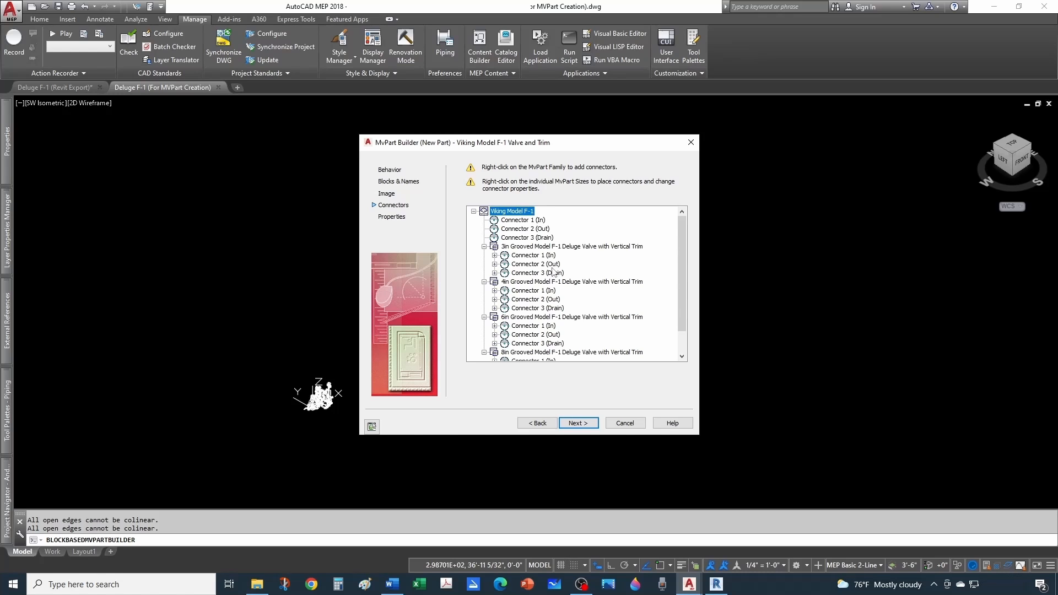
Edit the placement of the 3in valve's In connector, positioning it at the centre of the valve body's bottom circular opening.
right_click(525, 257)
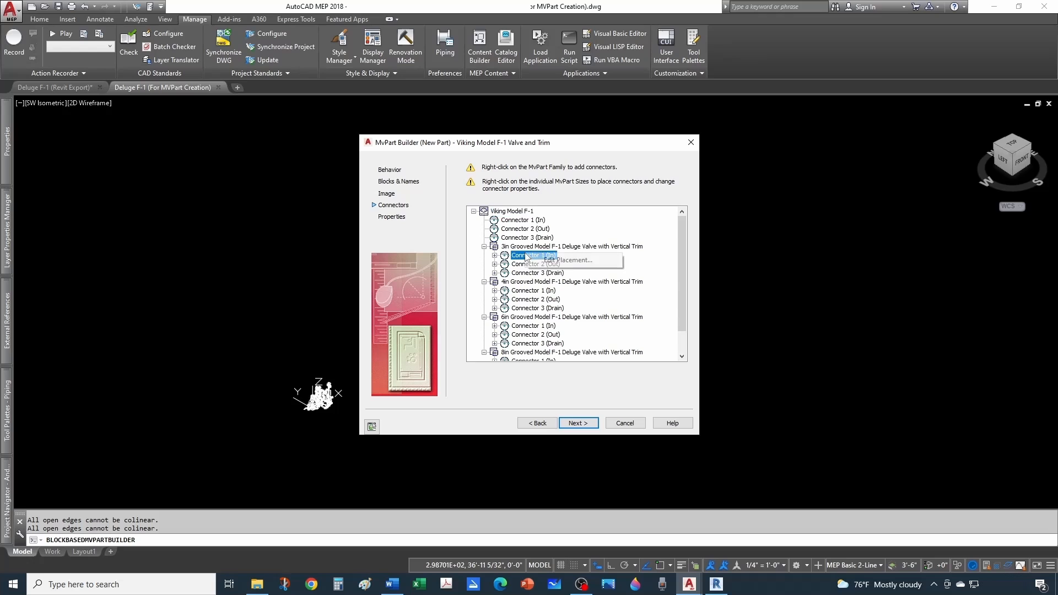
click(554, 261)
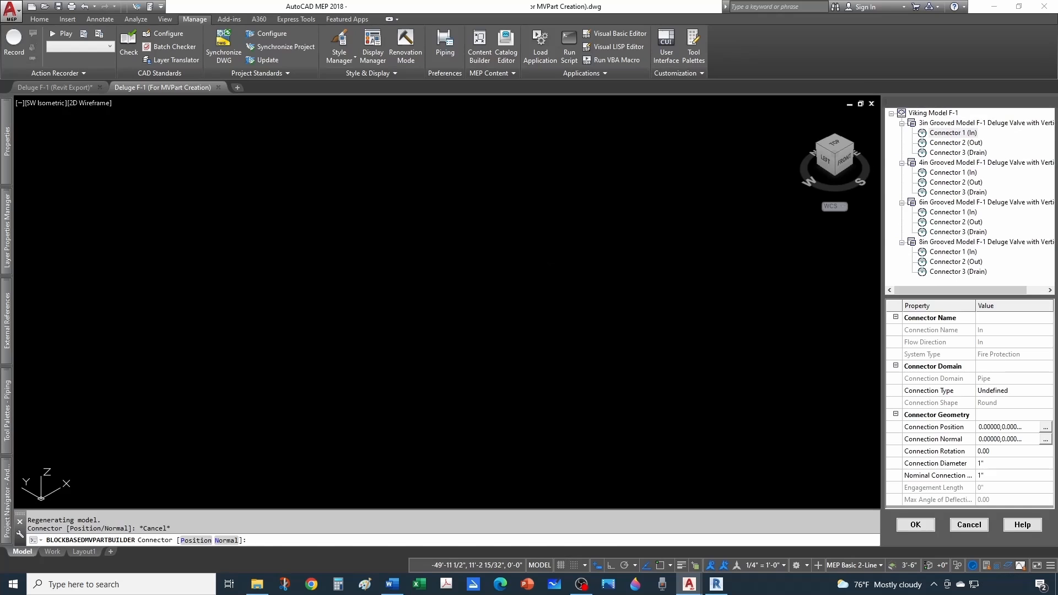
middle_click(486, 306)
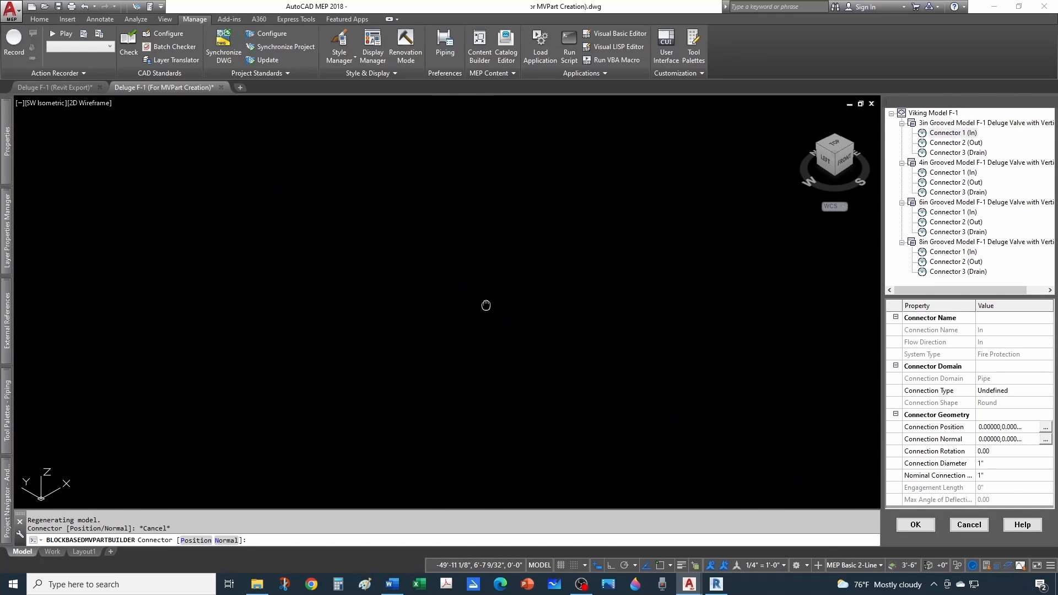
middle_click(486, 305)
scroll(486, 305, down, 2)
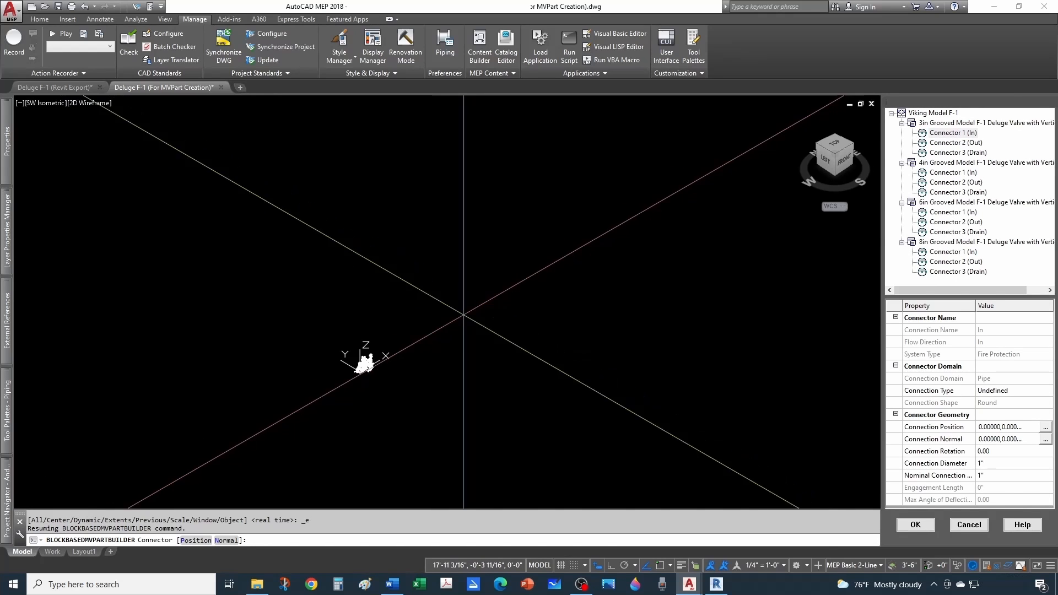
scroll(358, 372, up, 5)
scroll(358, 373, up, 2)
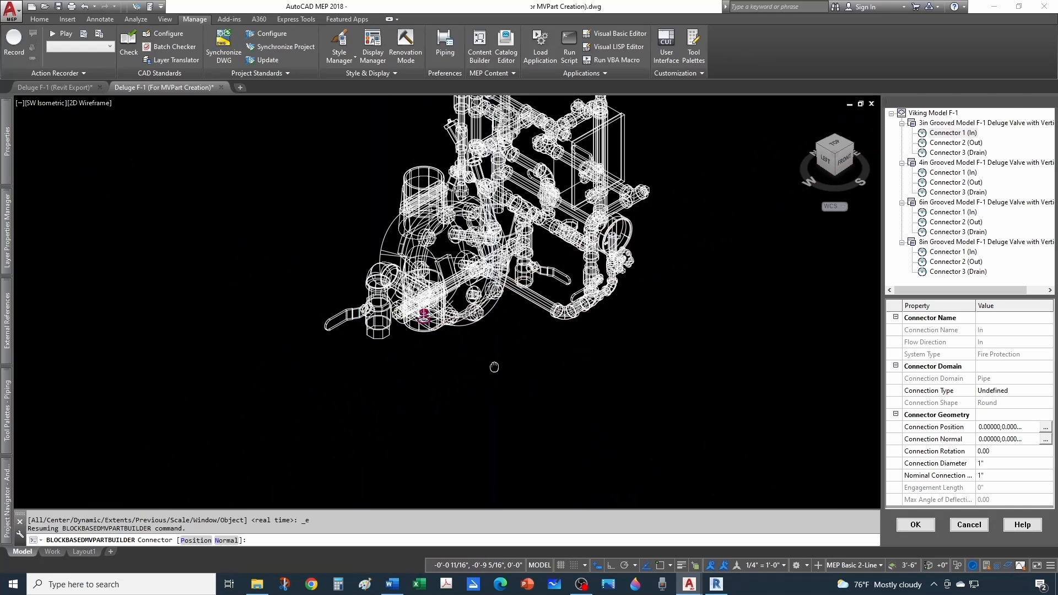
scroll(493, 366, up, 3)
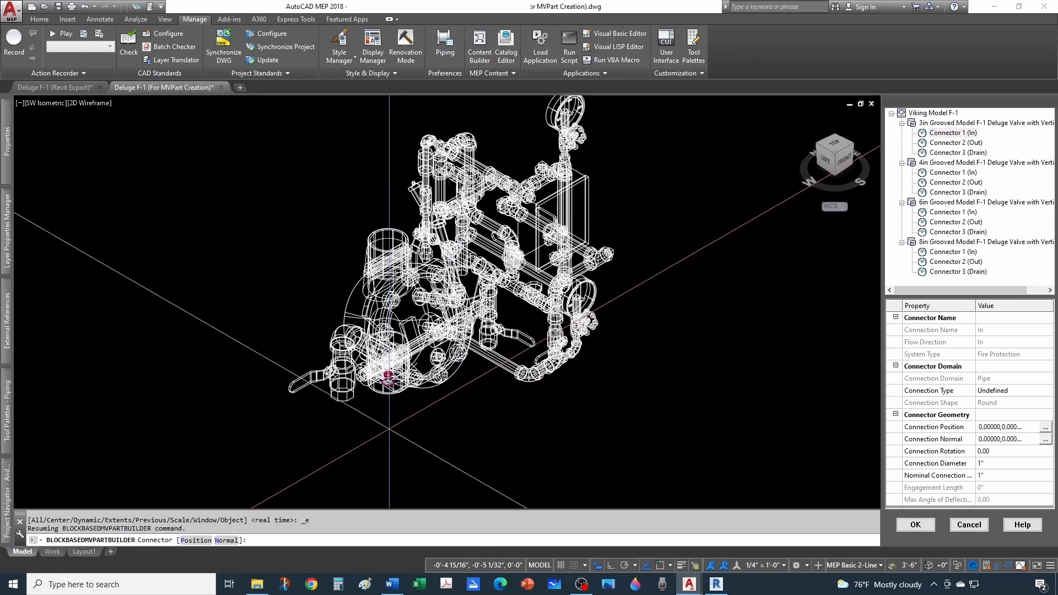
scroll(402, 416, up, 3)
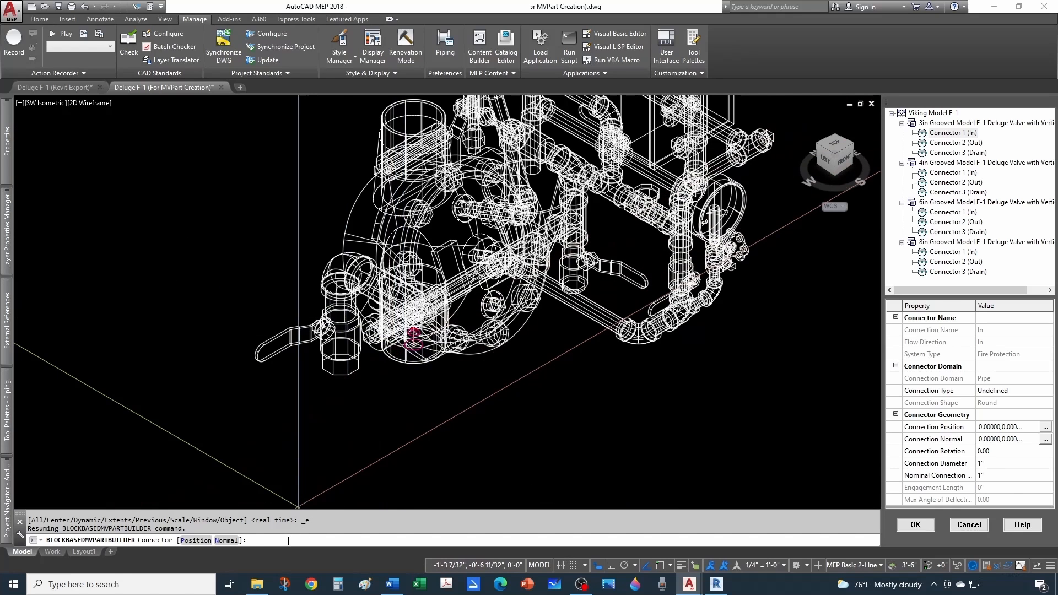
key(Return)
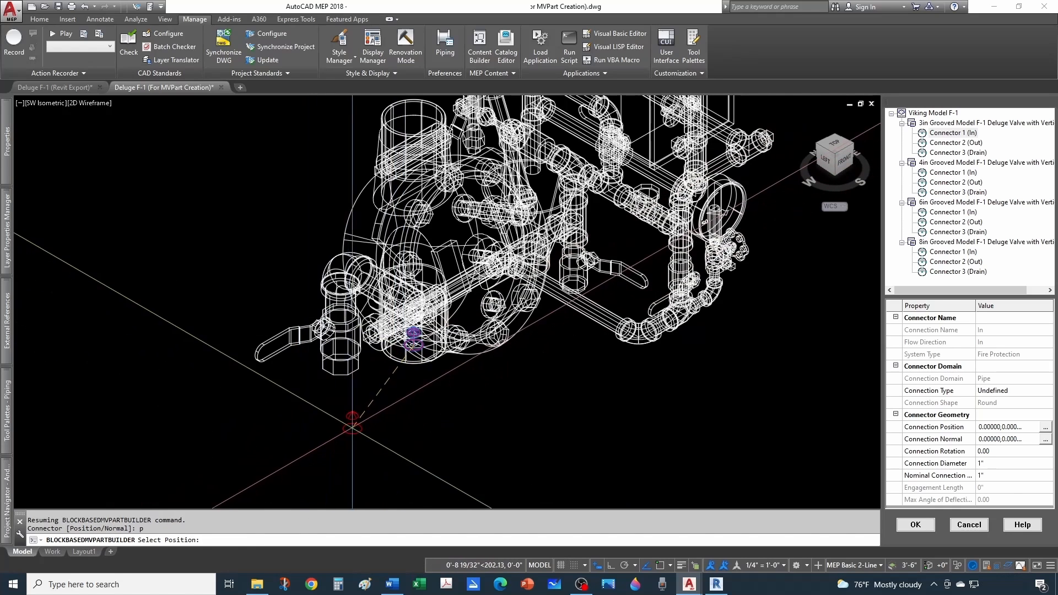
scroll(366, 355, up, 3)
shift+right_click(370, 371)
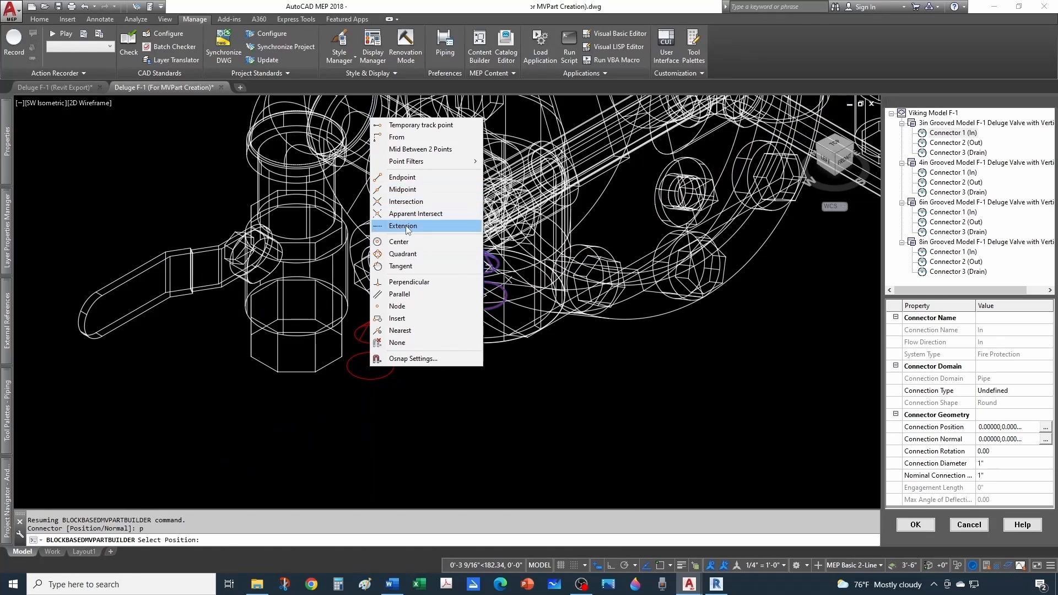
click(399, 241)
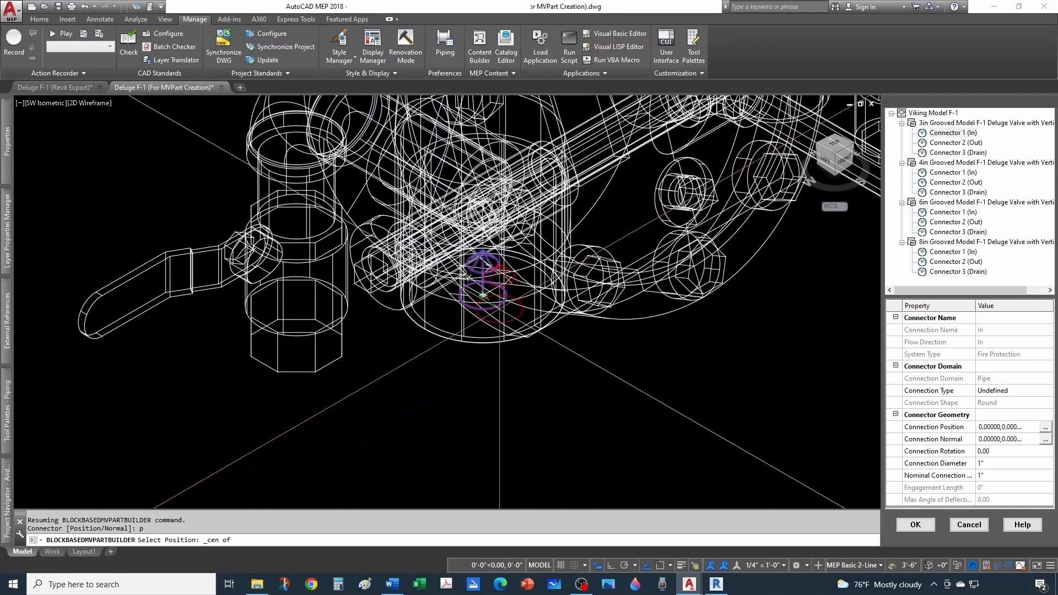
click(483, 296)
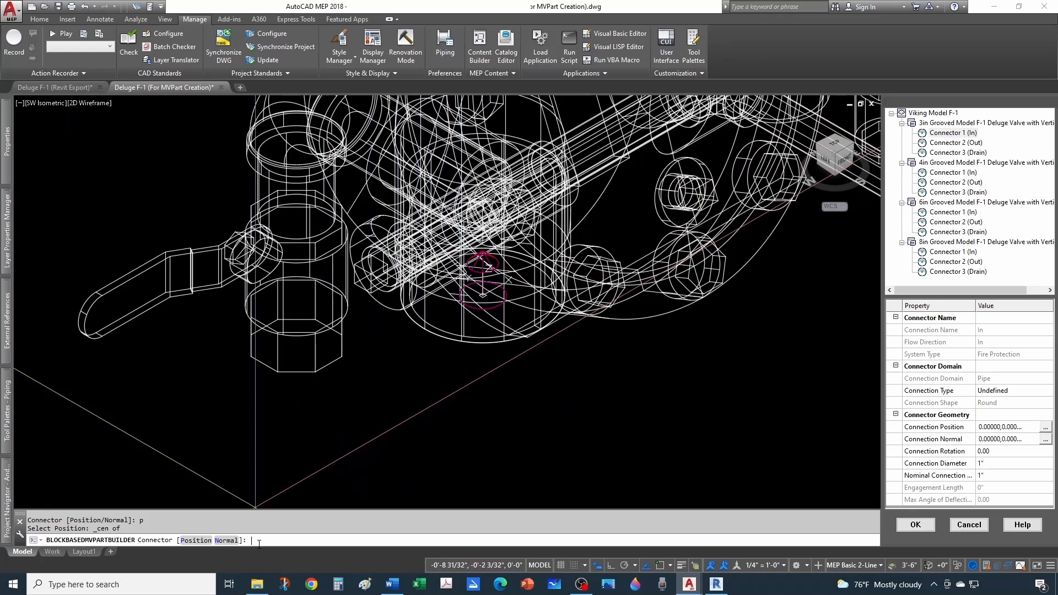
With Ortho on, point the 3in valve's In connector normal straight down along -Z and set its connection type to Grooved.
key(Return)
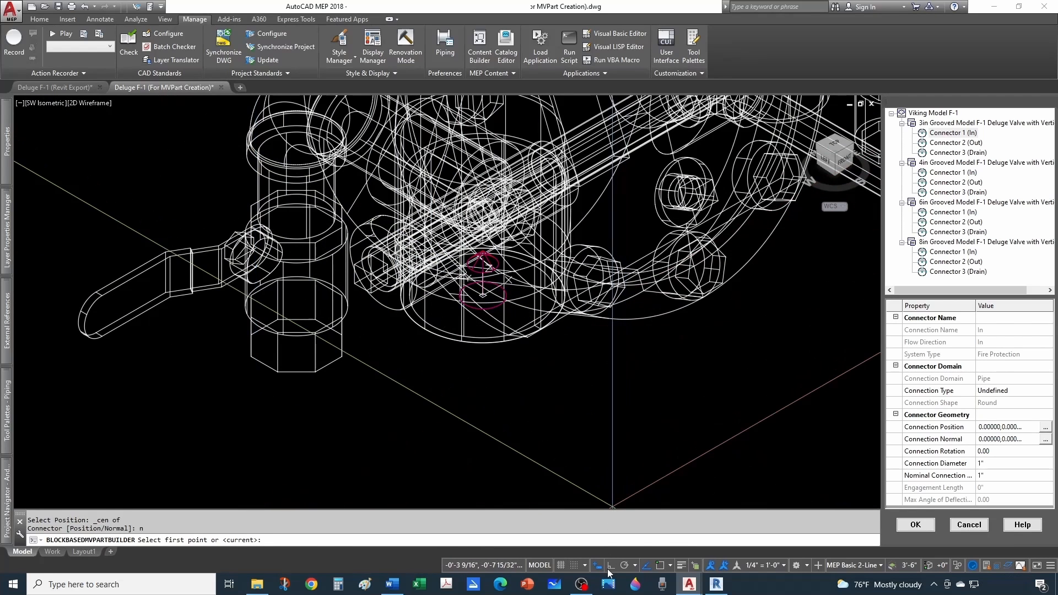
key(F8)
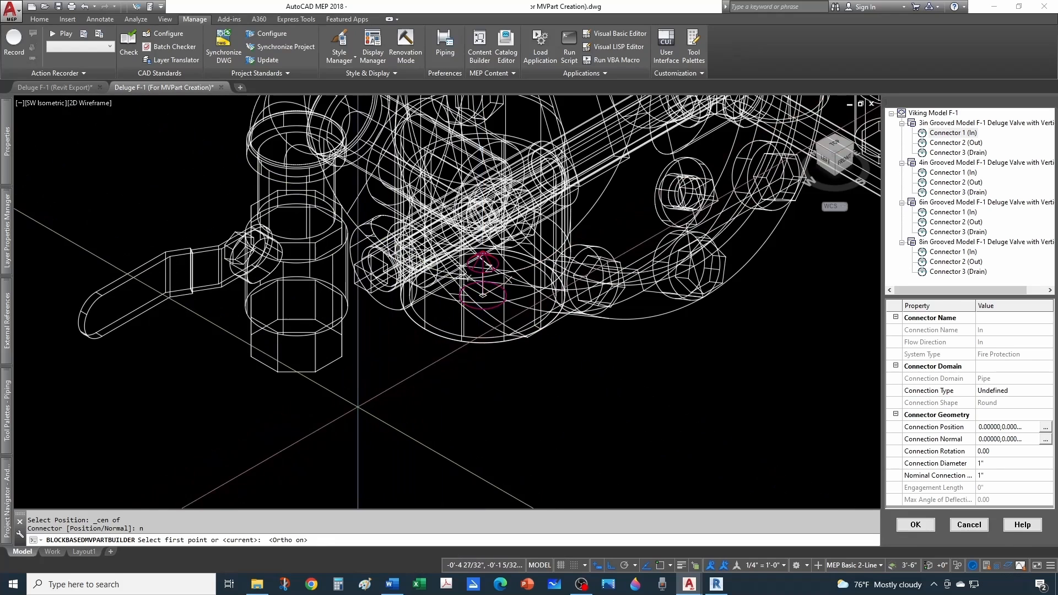
click(371, 383)
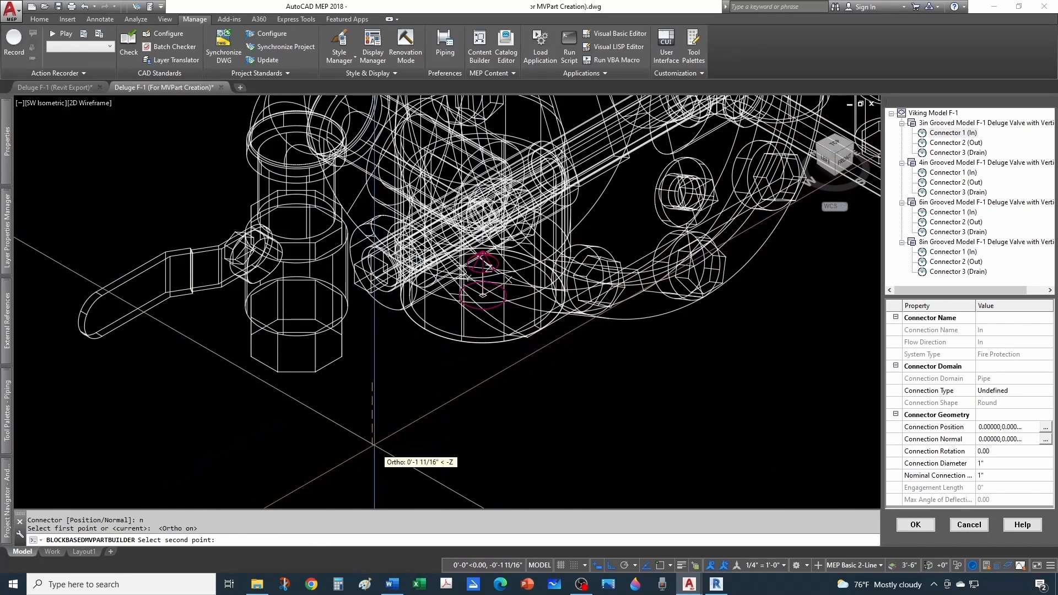
click(378, 435)
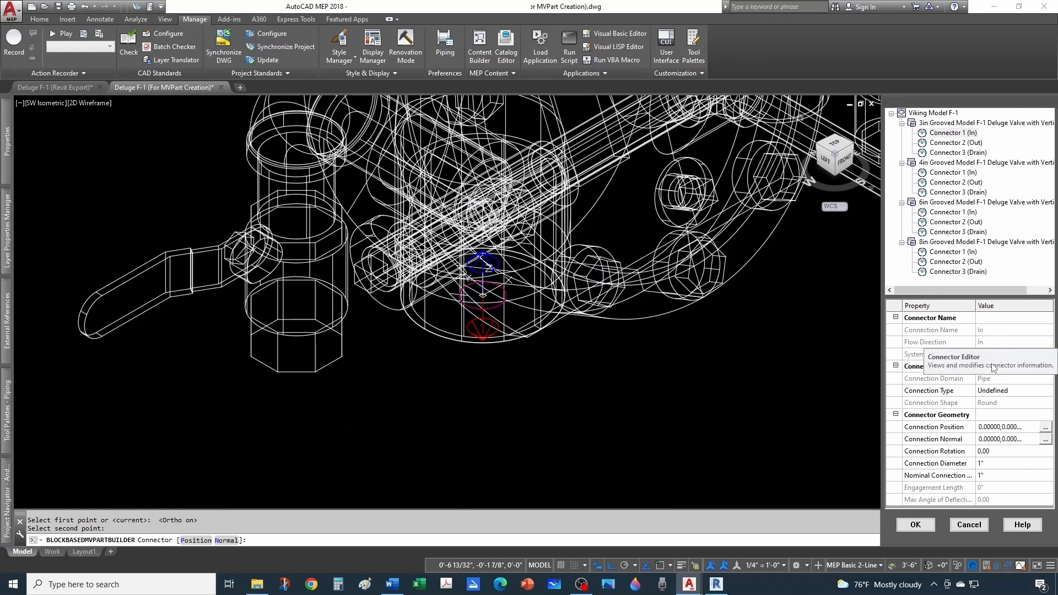
click(1023, 391)
click(1024, 391)
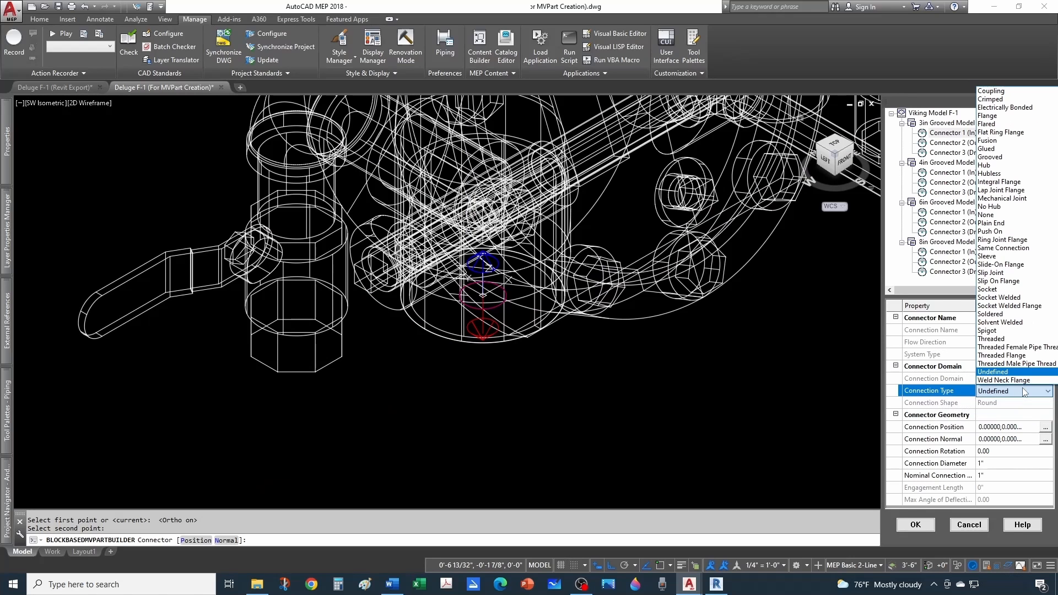
click(1028, 158)
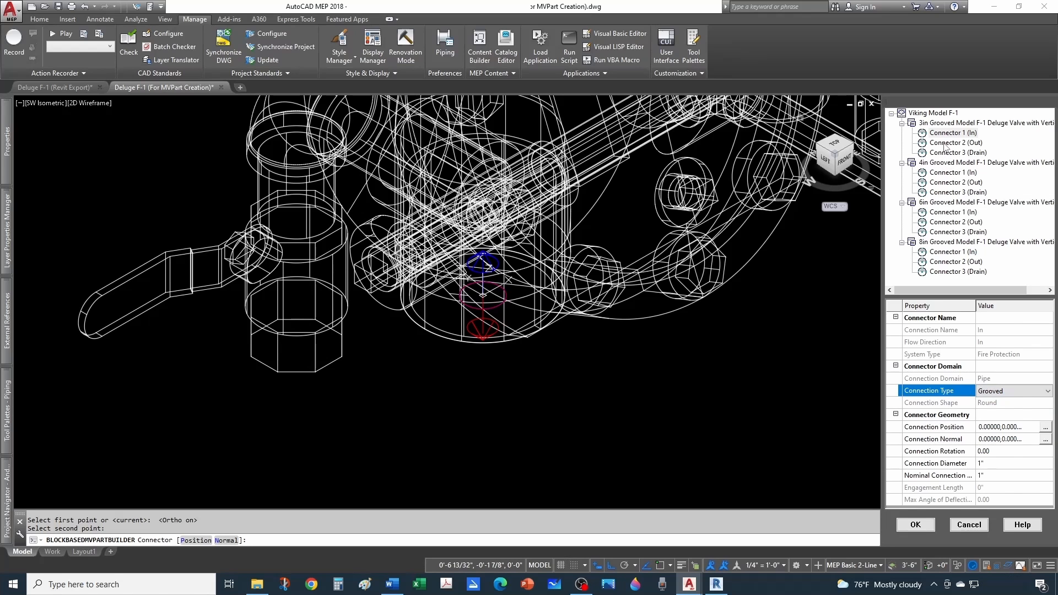
Position the 3in valve's Out connector at the centre of the valve body's top circular opening.
click(955, 143)
scroll(759, 377, down, 5)
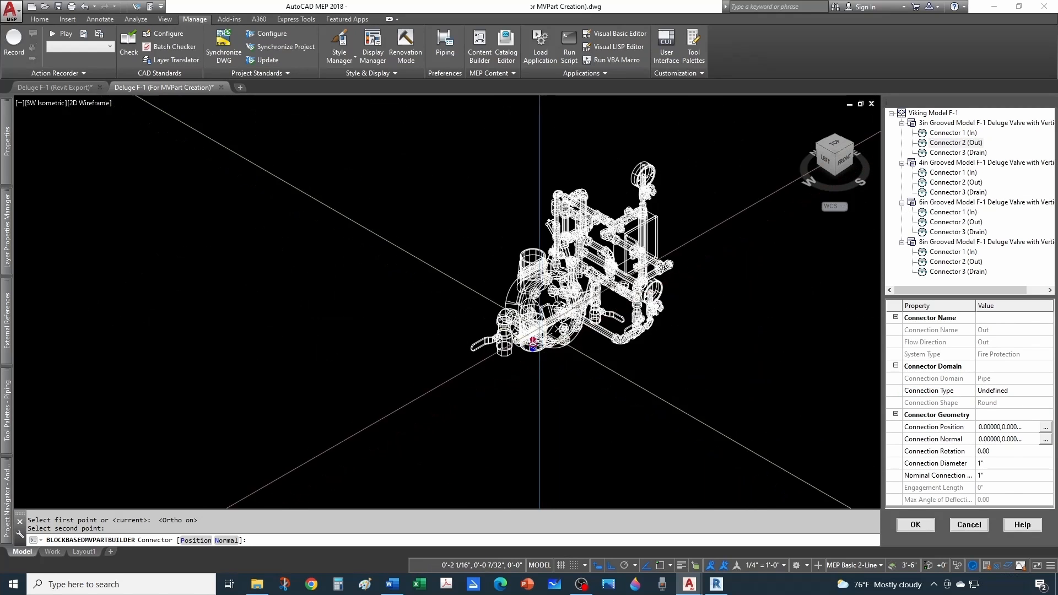
scroll(503, 252, up, 4)
text(p)
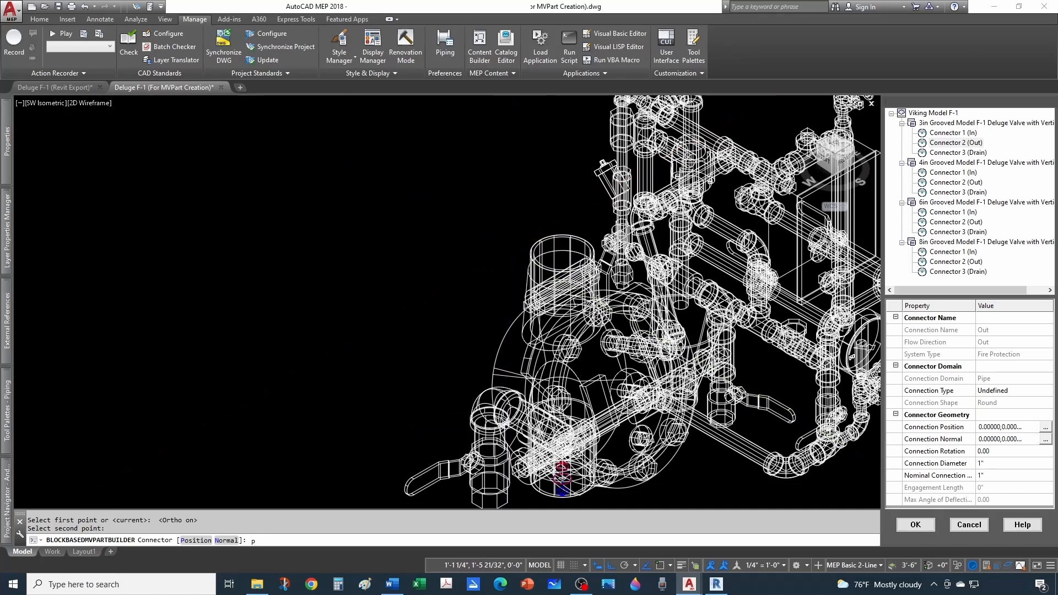
key(Return)
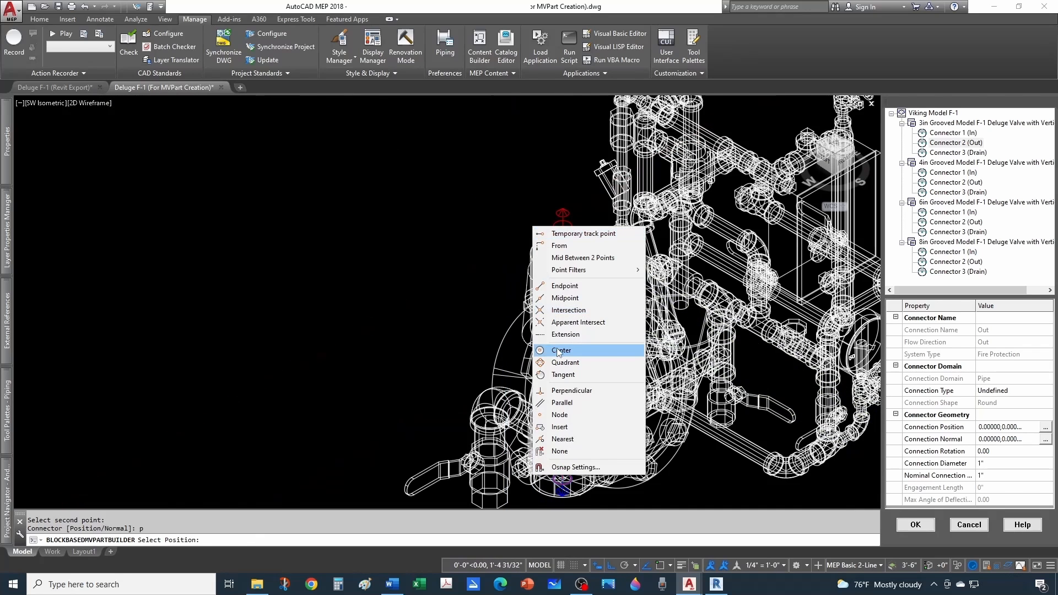
click(558, 350)
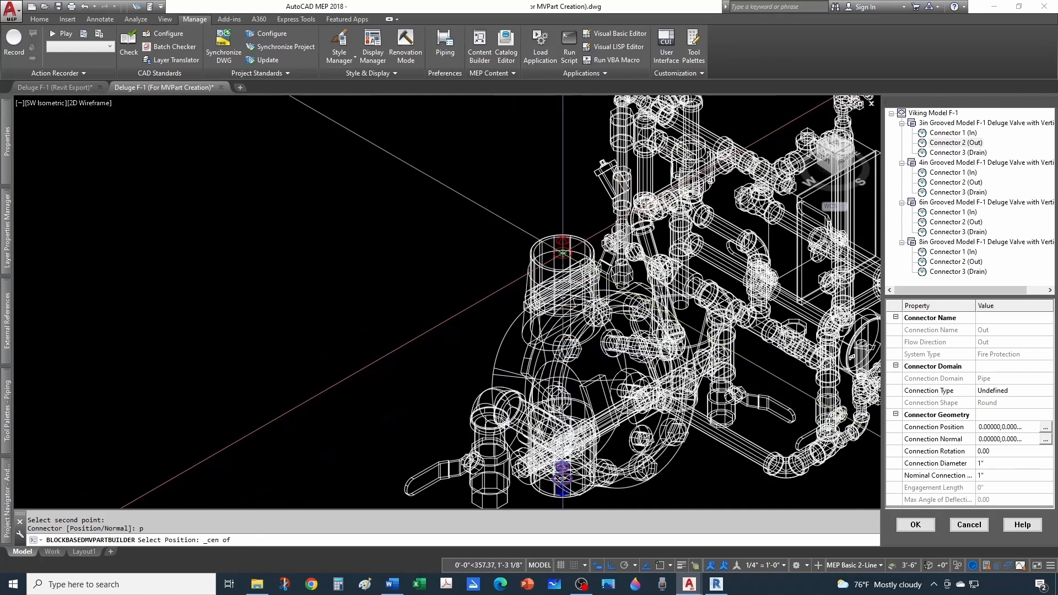
click(562, 252)
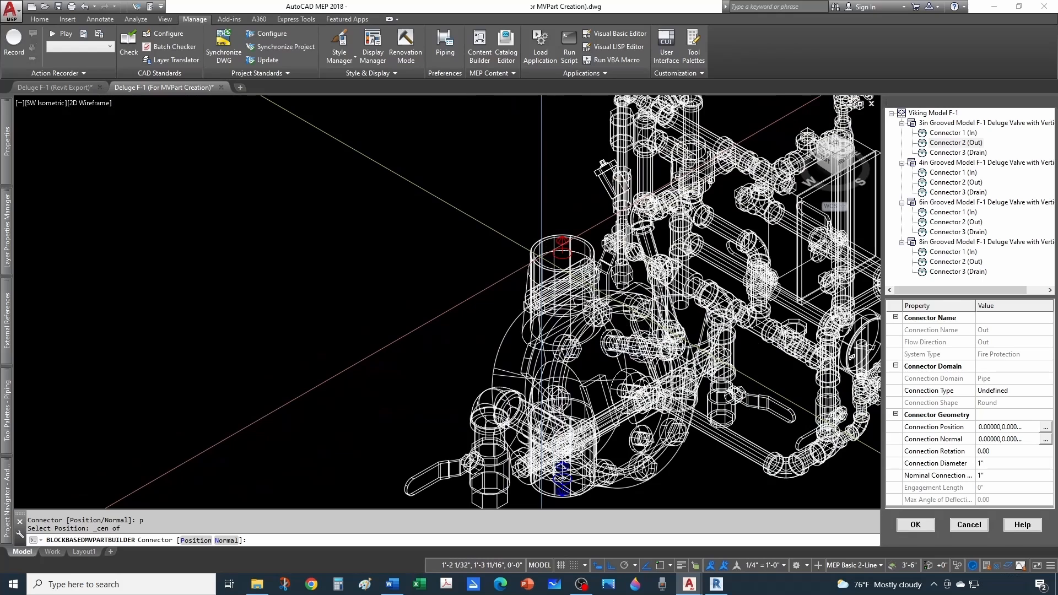
Point the 3in valve's Out connector normal straight up and set its connection type to Grooved.
text(n)
key(Return)
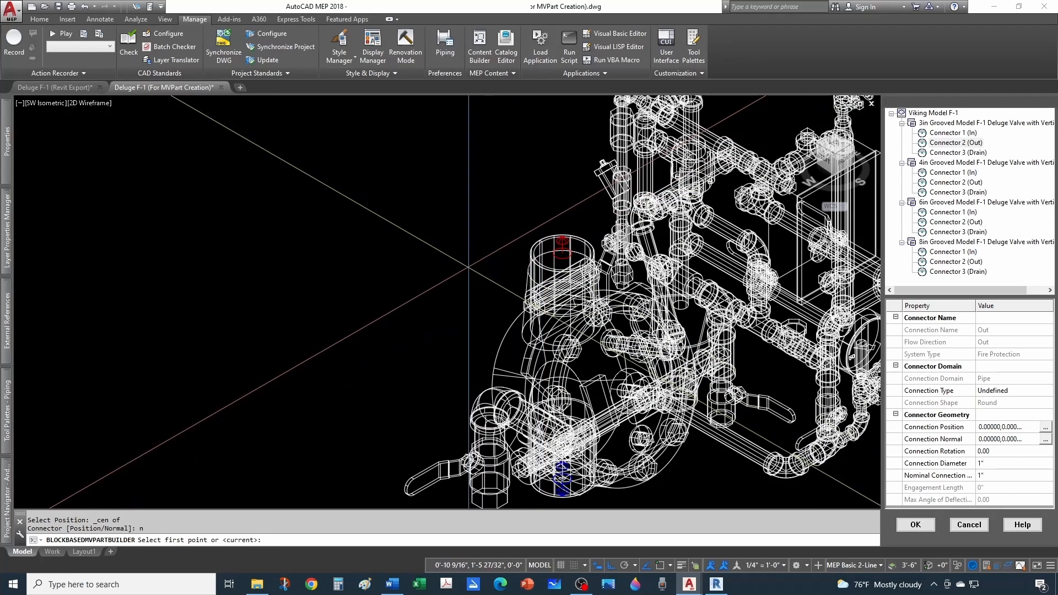
click(468, 263)
click(467, 165)
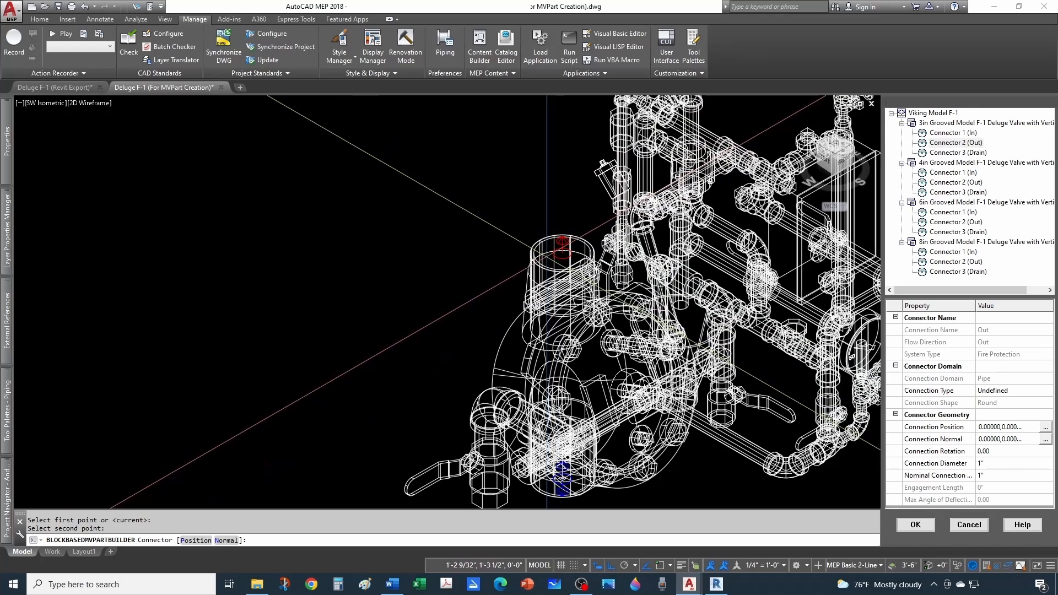
middle_drag(546, 256, 527, 209)
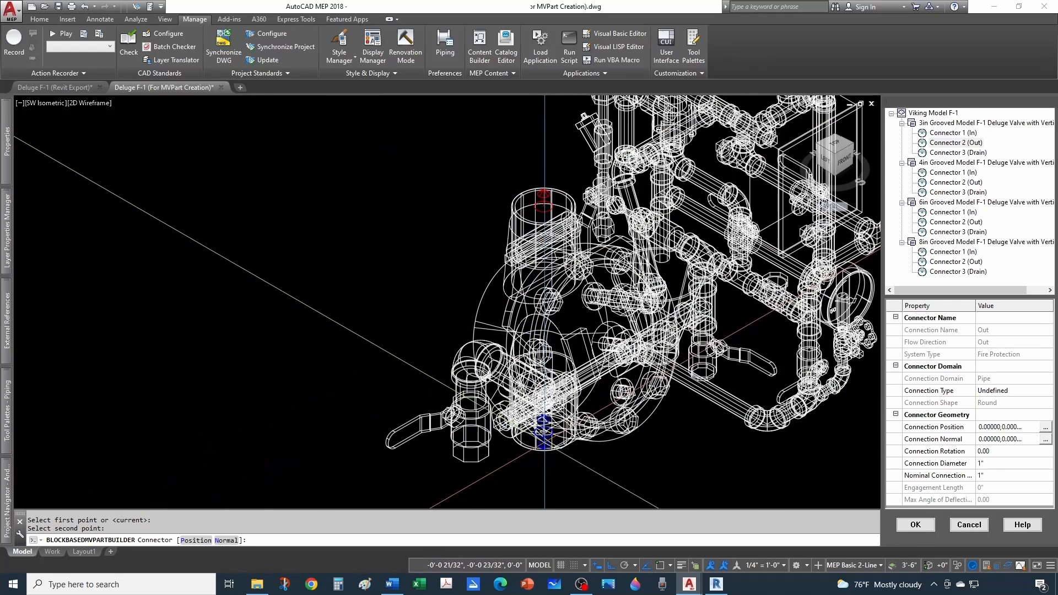
middle_drag(534, 471, 538, 479)
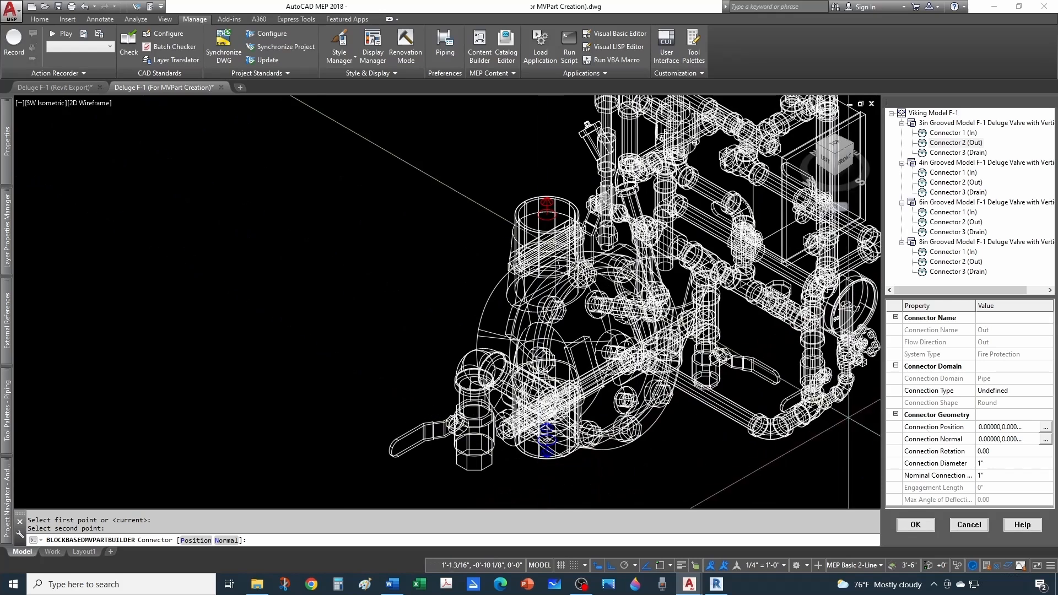
click(1019, 390)
click(1019, 390)
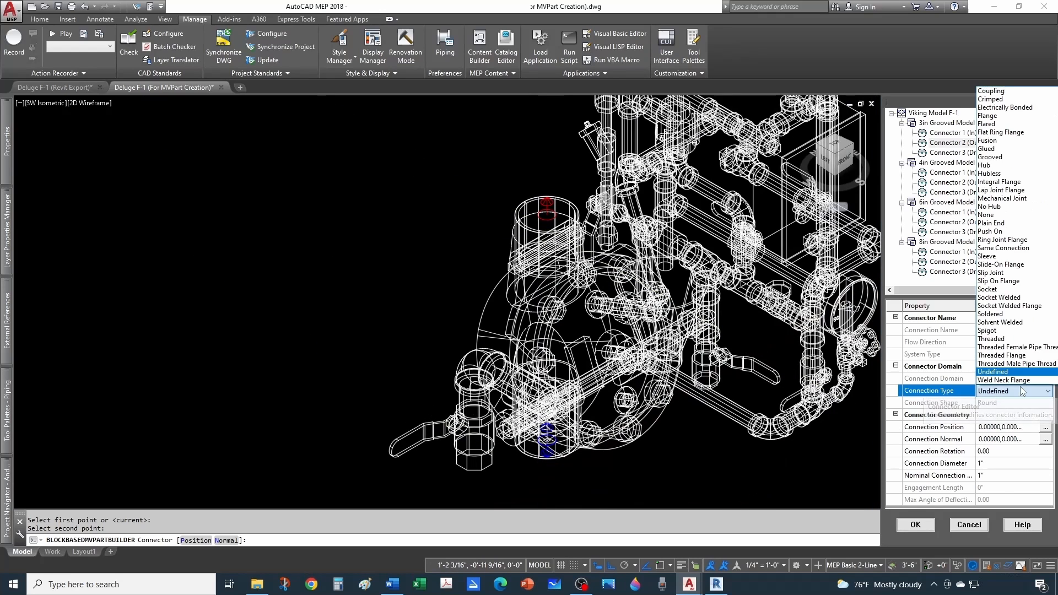
click(1011, 159)
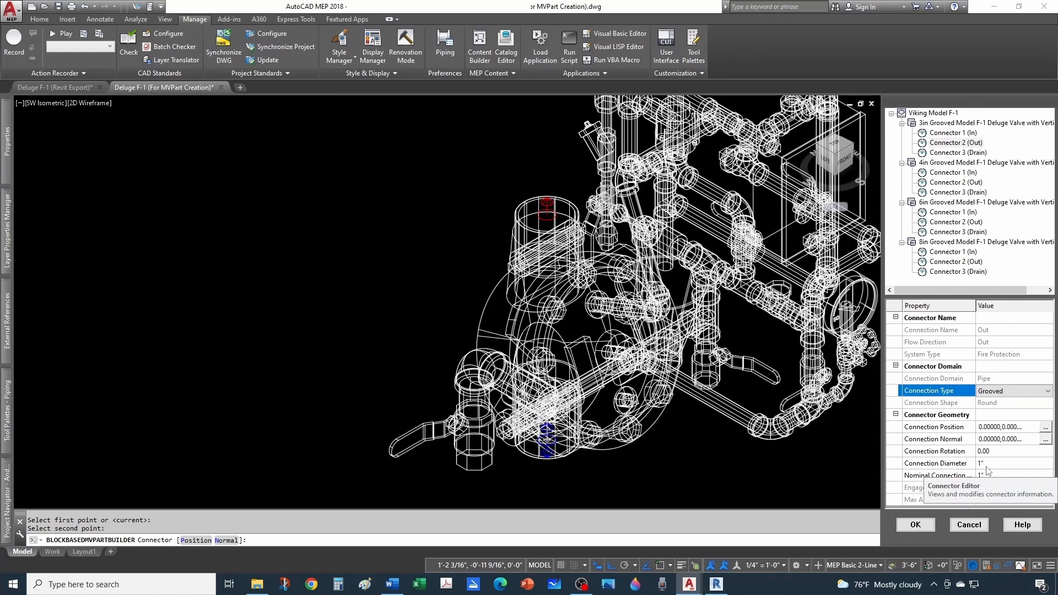
Set both the connection diameter and the nominal connection diameter of the 3in valve's In connector to 3.
click(953, 133)
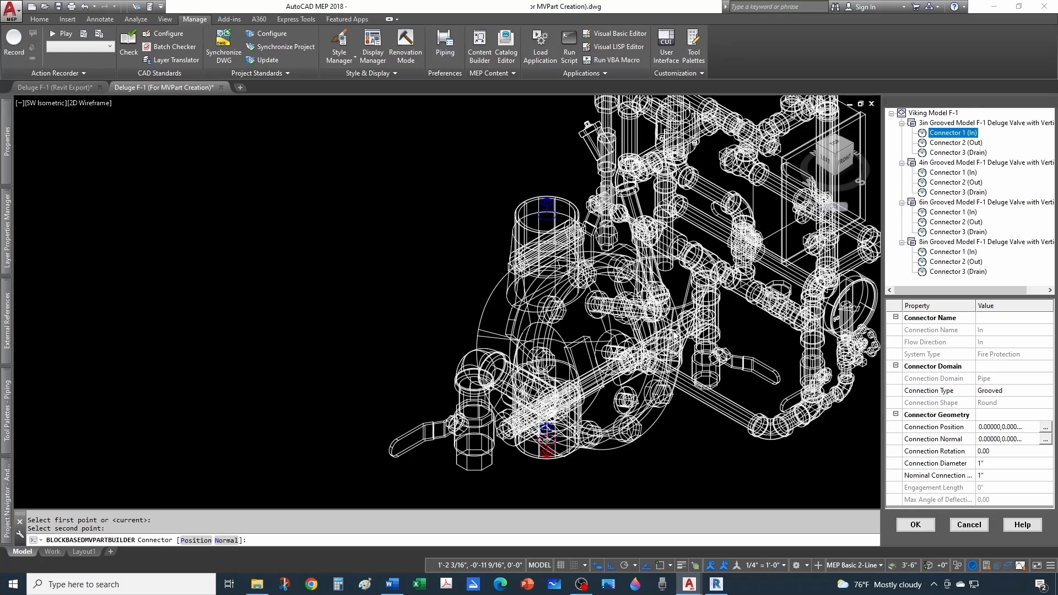
click(985, 464)
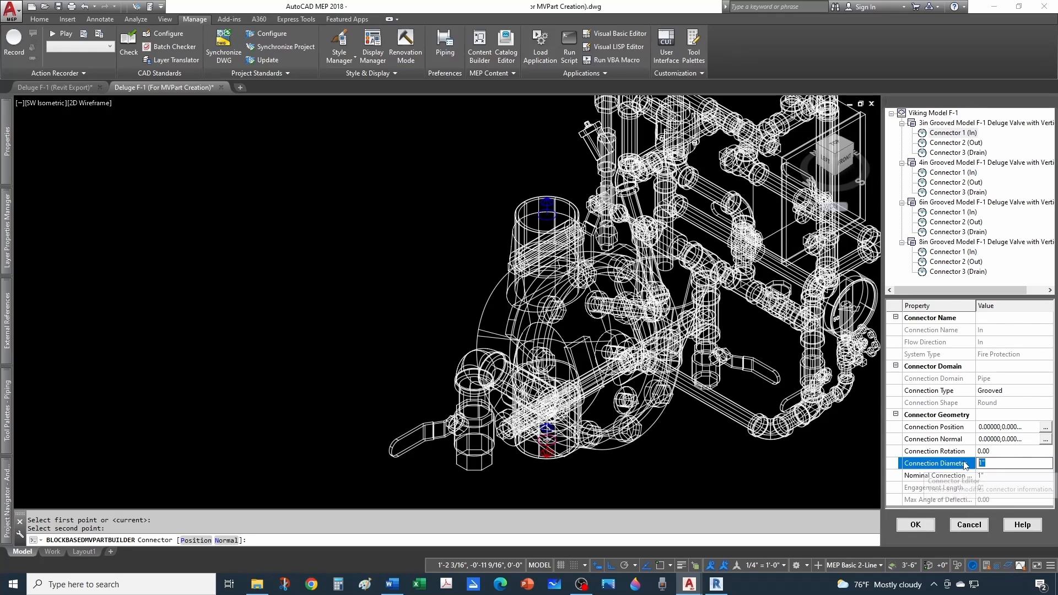
text(3)
click(996, 477)
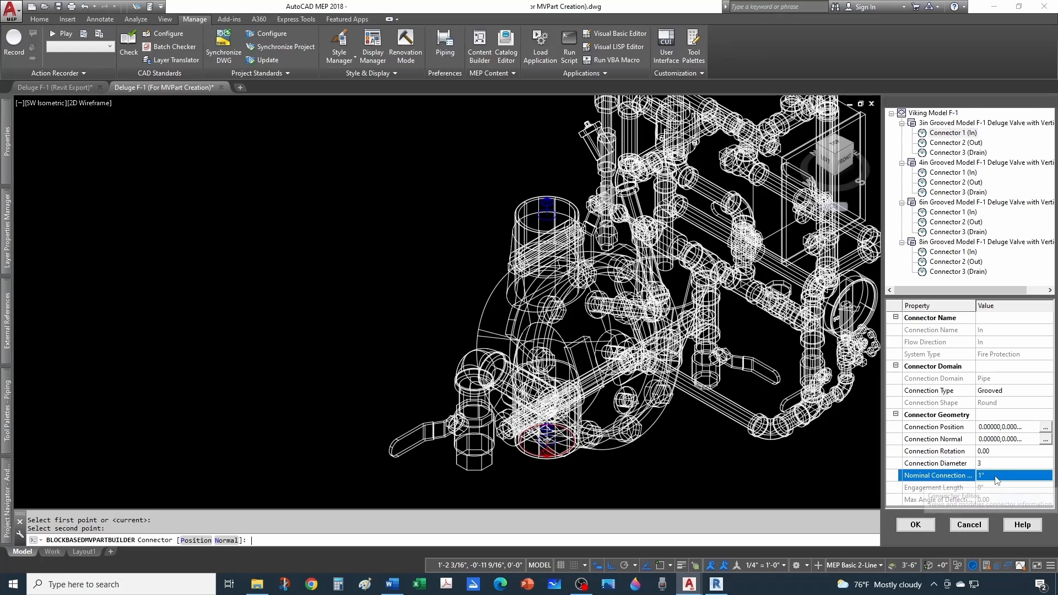
click(996, 477)
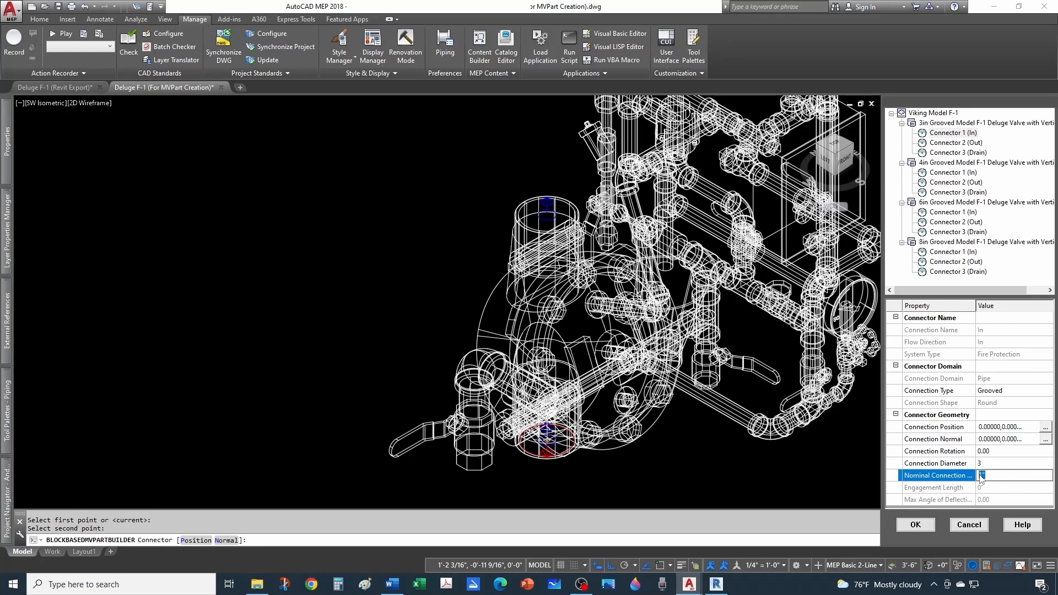
click(986, 466)
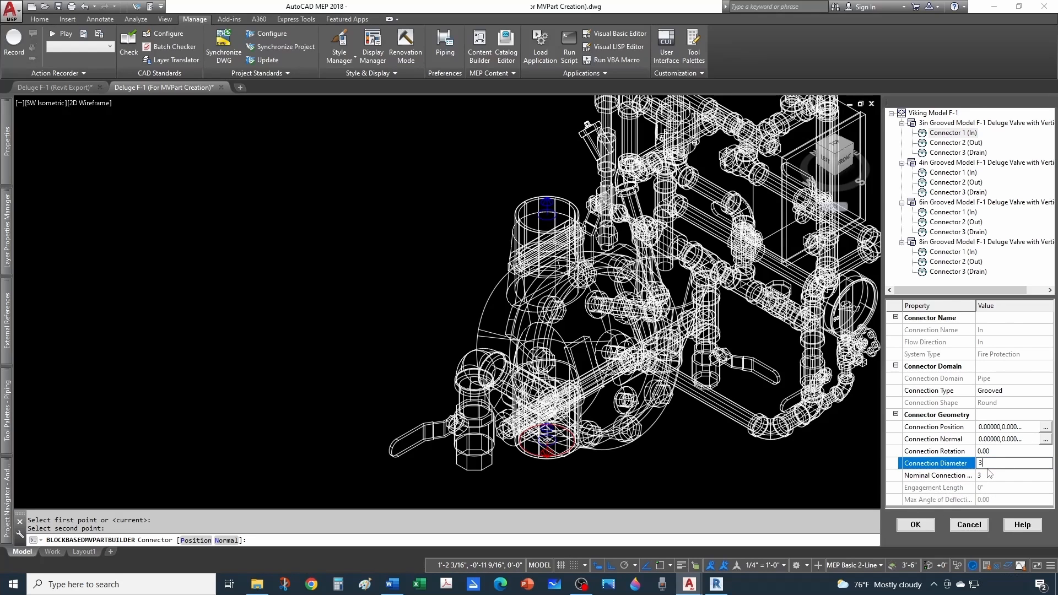
click(993, 477)
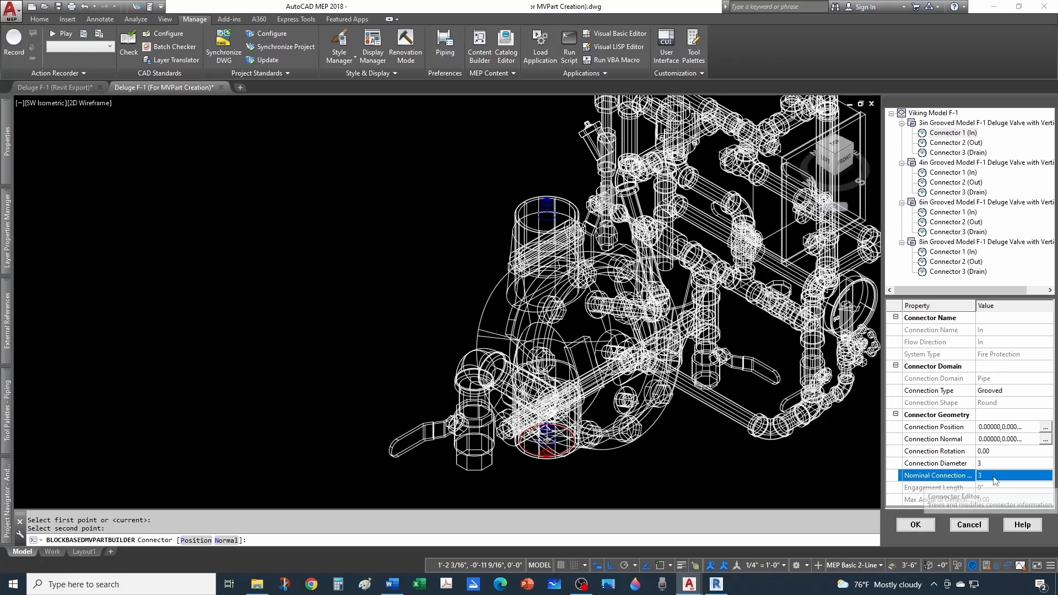
click(994, 477)
click(996, 467)
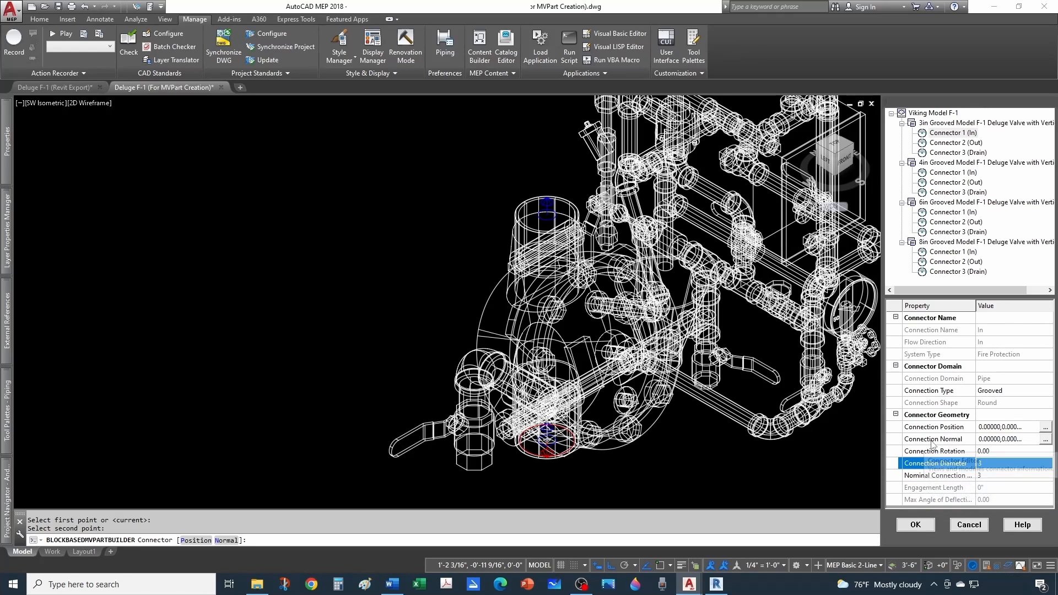
Set both the connection diameter and the nominal connection diameter of the 3in valve's Out connector to 3.
click(943, 144)
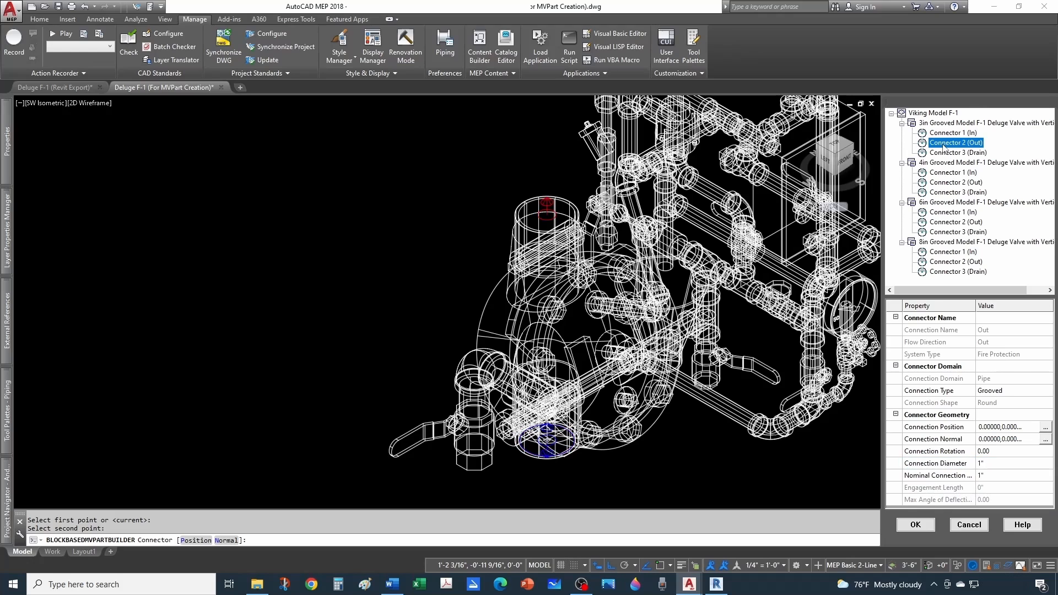
click(996, 465)
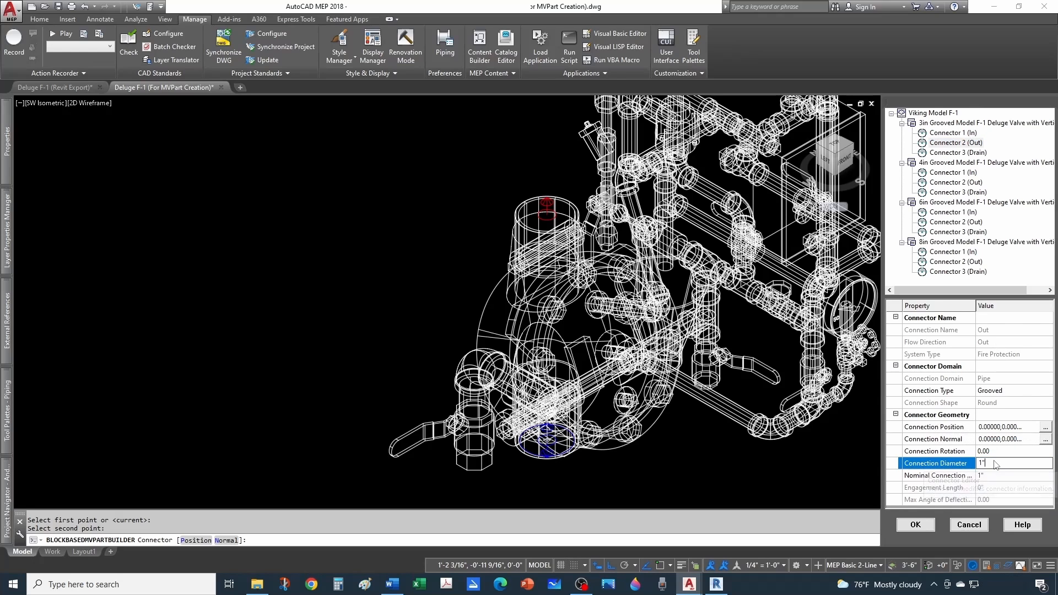
text(3)
click(994, 476)
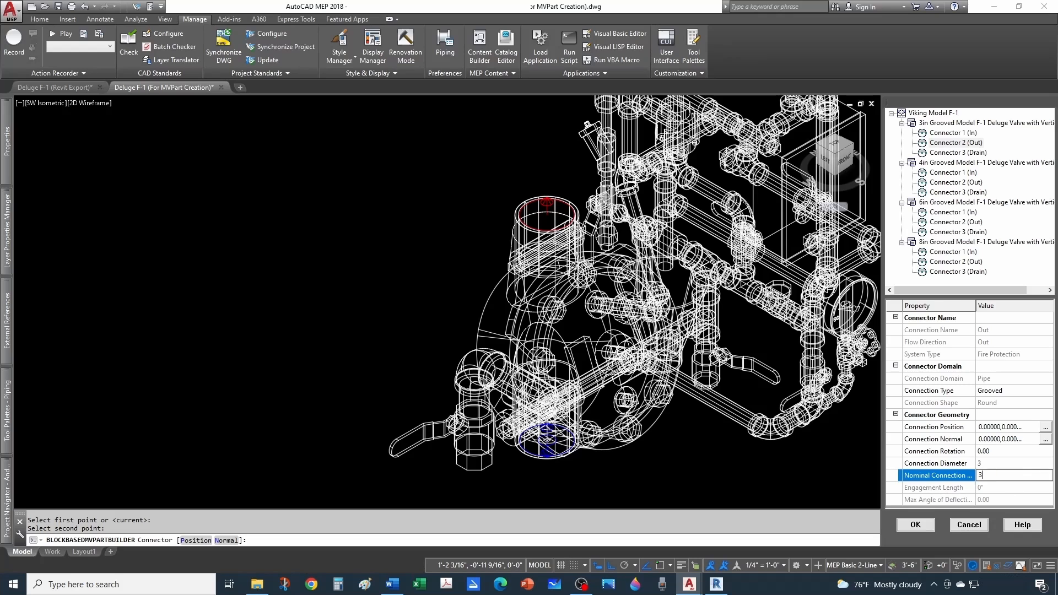
Position the 3in valve's Drain connector at the centre of the circular edge on the drain valve's lower outlet.
click(962, 154)
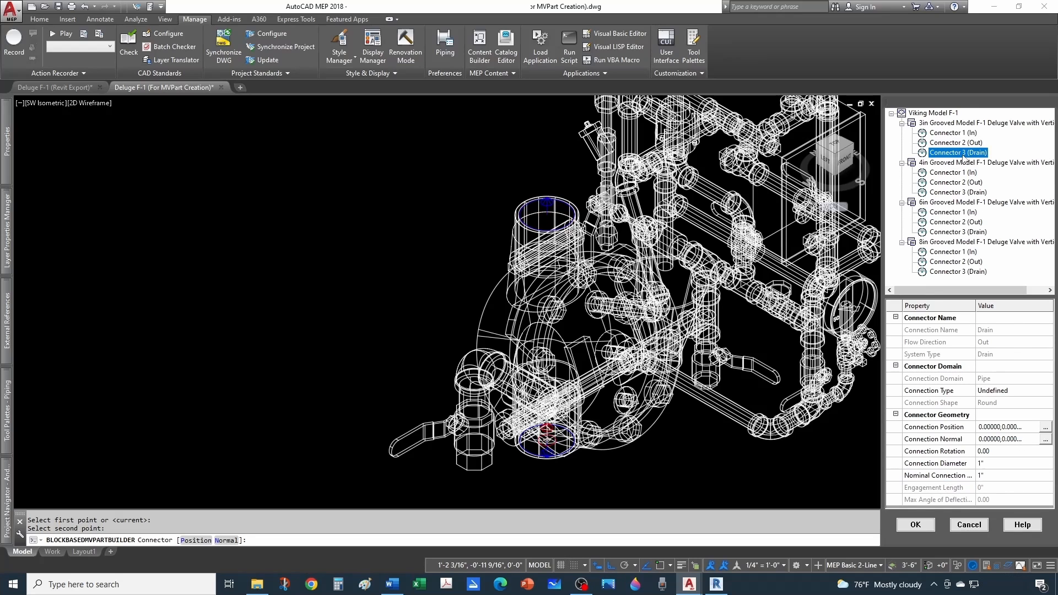
text(p)
key(Return)
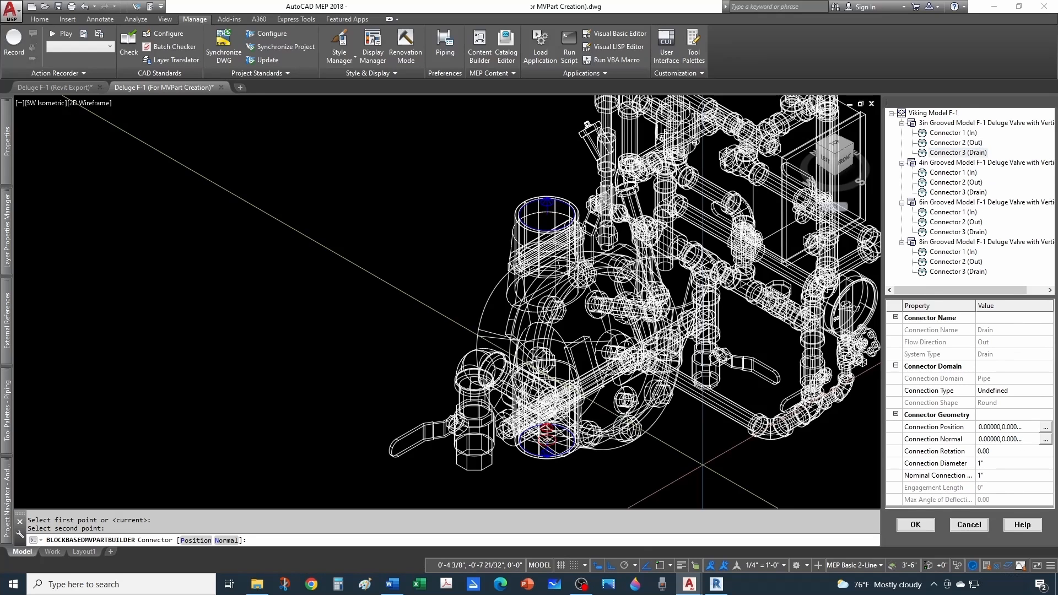
scroll(536, 413, up, 6)
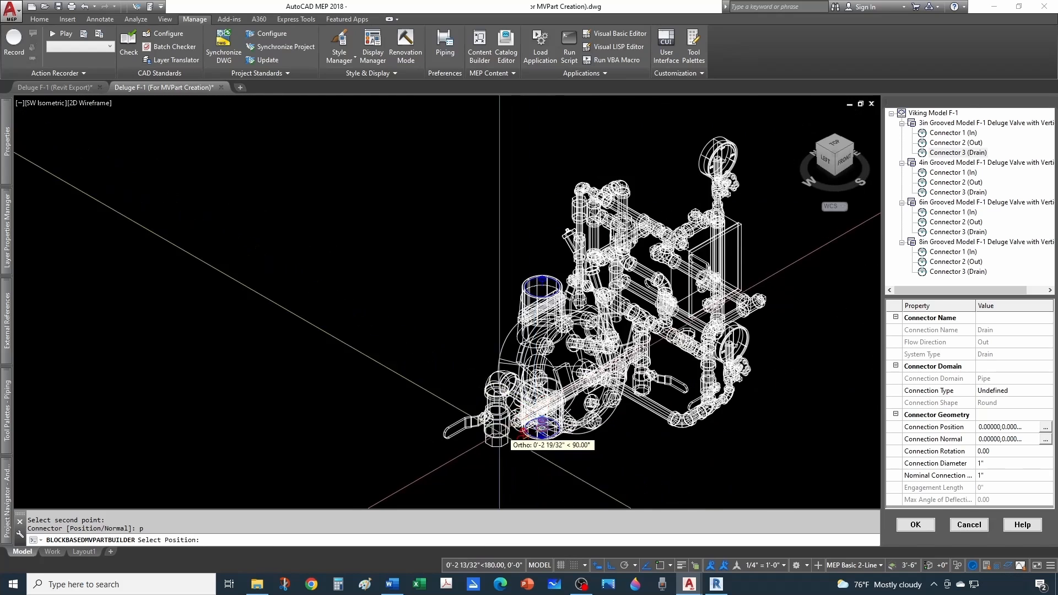
shift+right_click(490, 388)
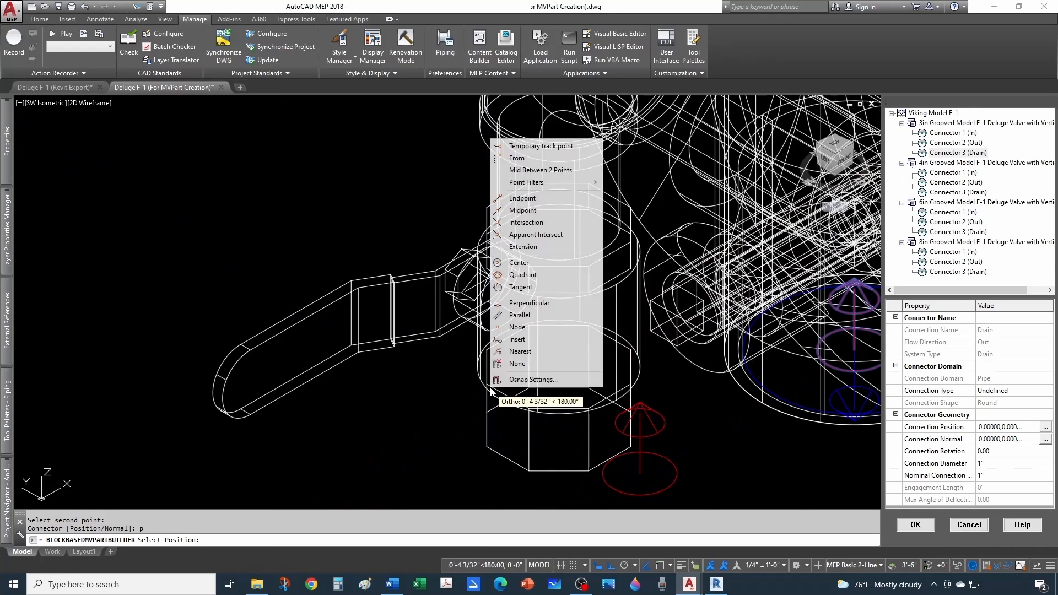
click(515, 263)
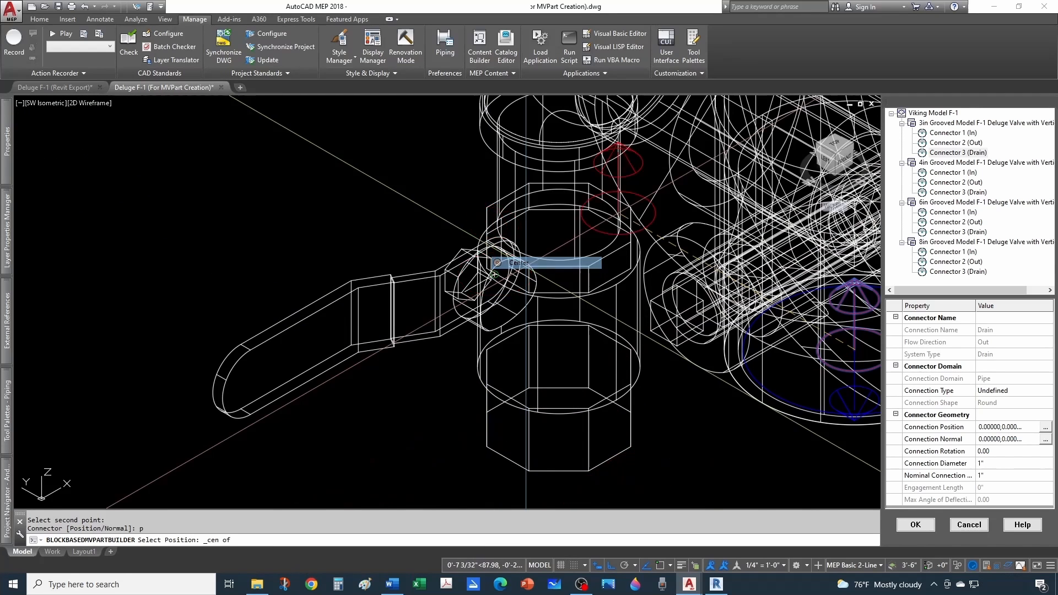
click(558, 367)
scroll(551, 370, down, 4)
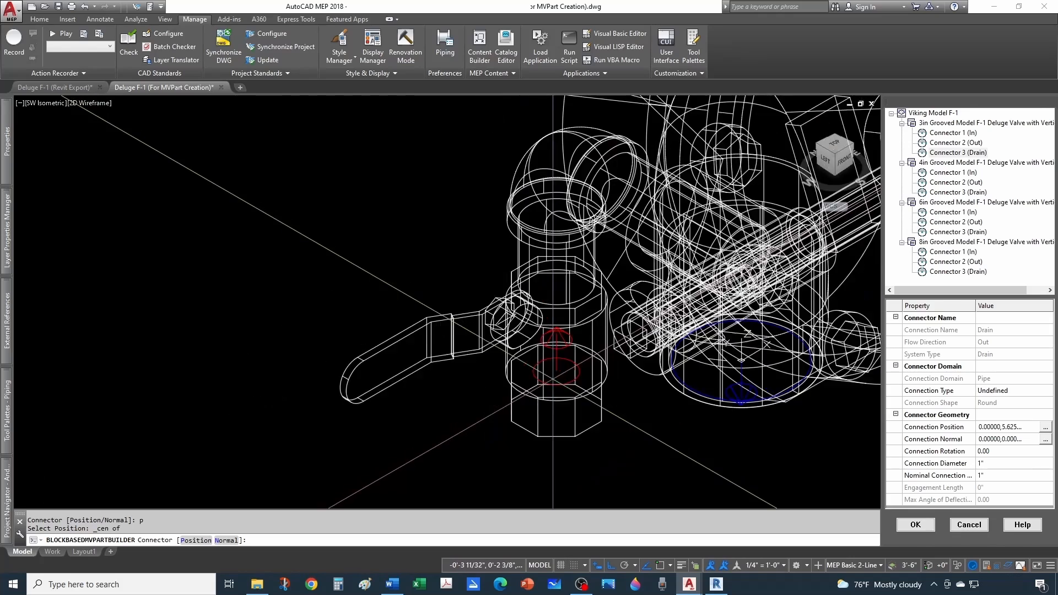
Point the 3in valve's Drain connector normal straight down and set its connection diameter and nominal connection diameter to 1.5.
scroll(587, 353, up, 4)
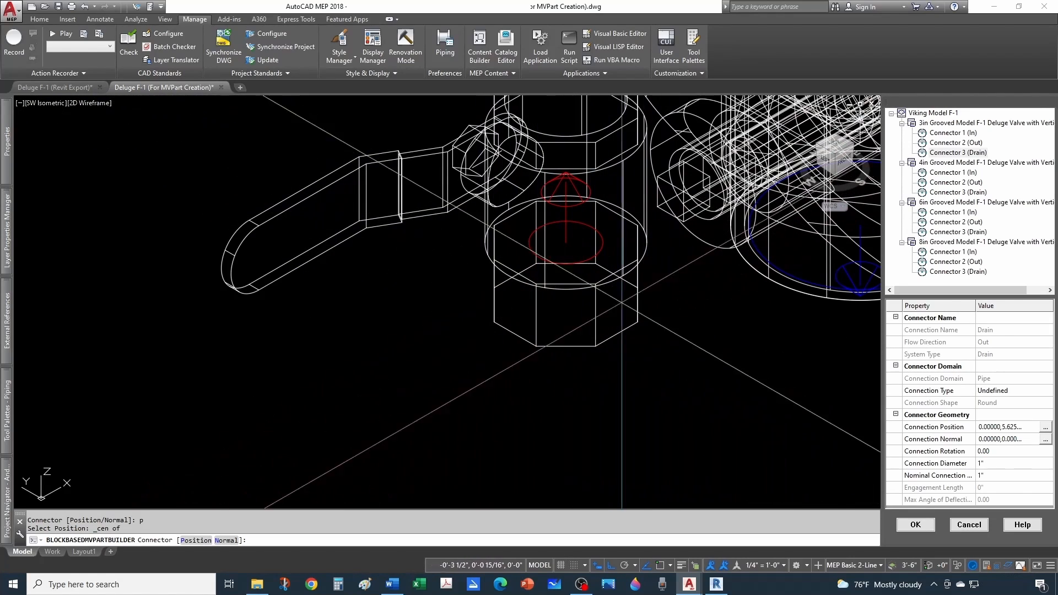
scroll(567, 297, down, 4)
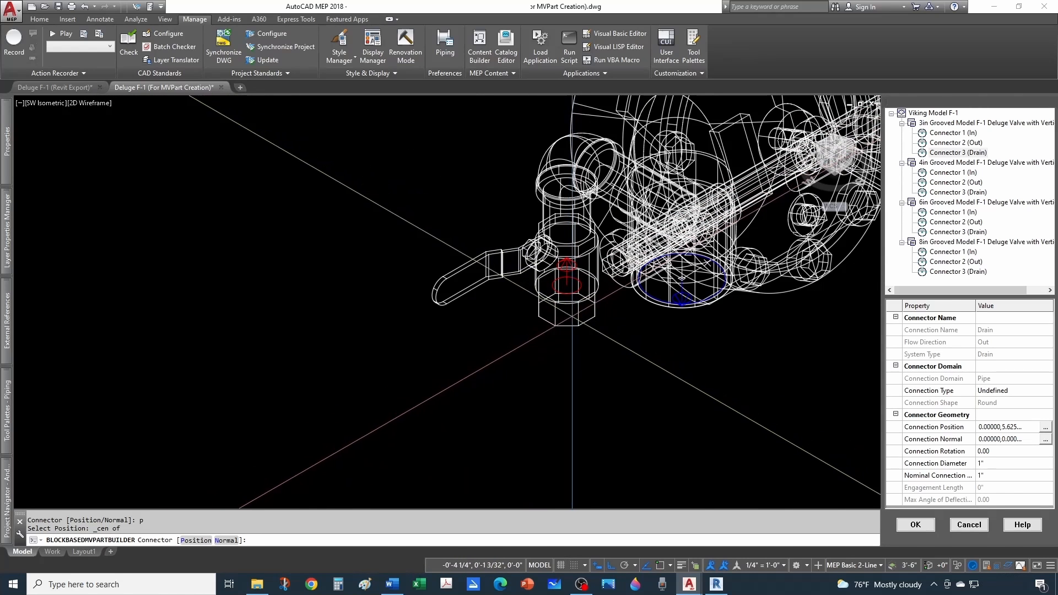
scroll(558, 266, up, 3)
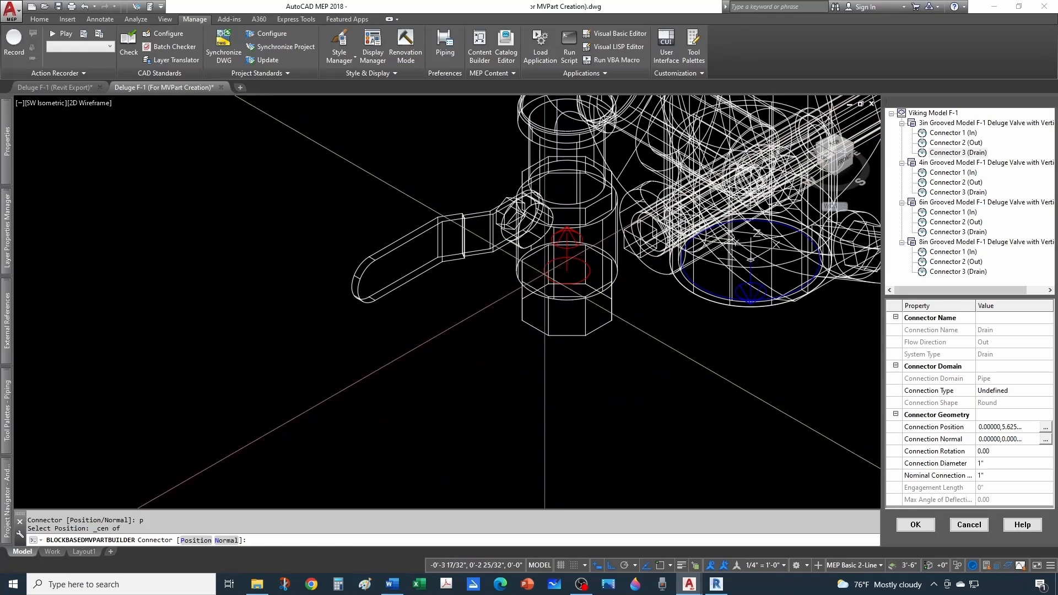
middle_drag(533, 336, 500, 340)
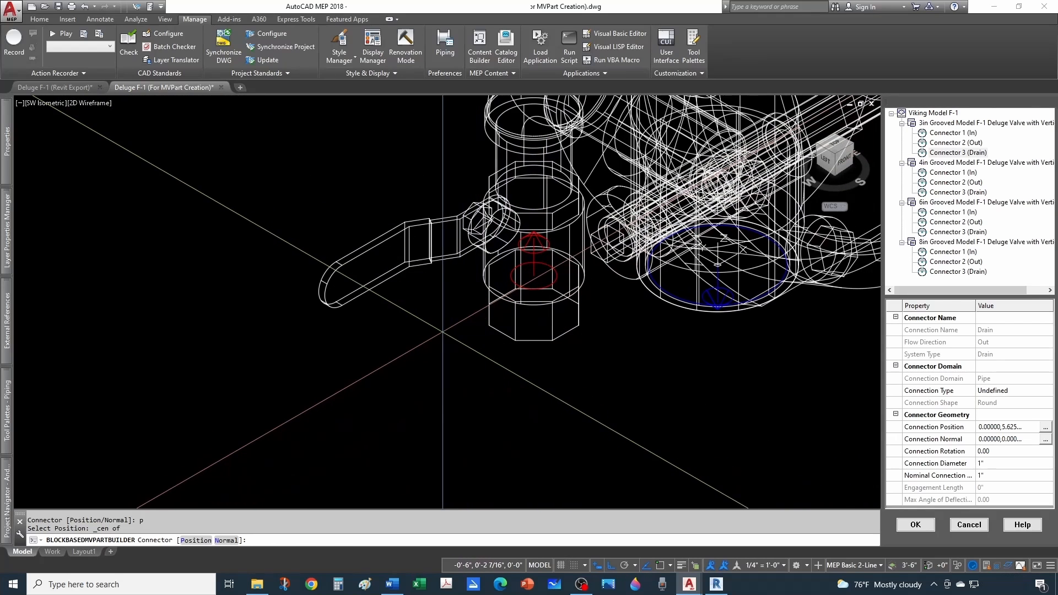
text(n)
key(Return)
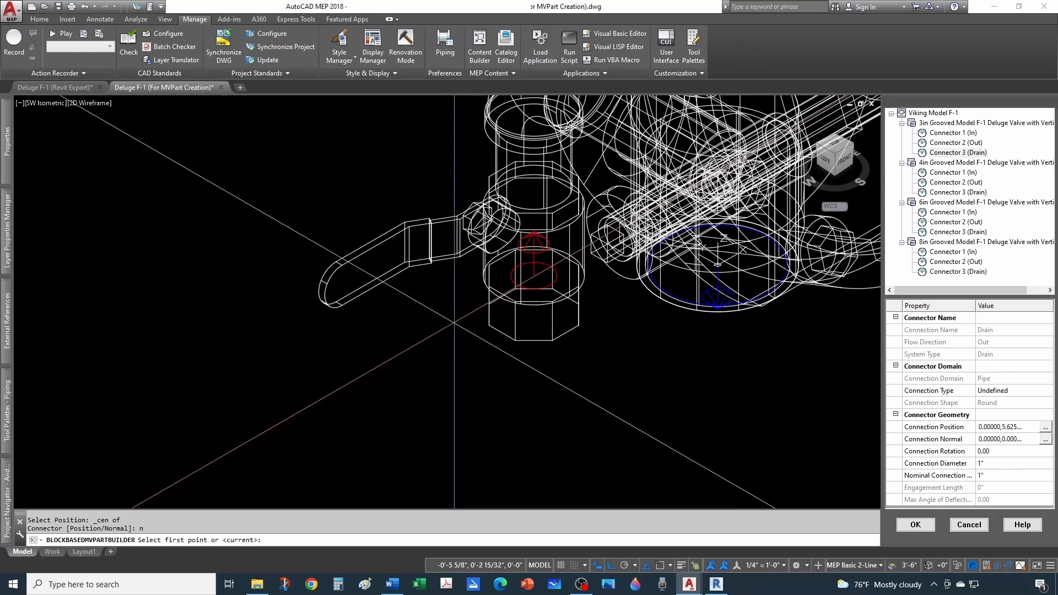
click(454, 320)
click(450, 392)
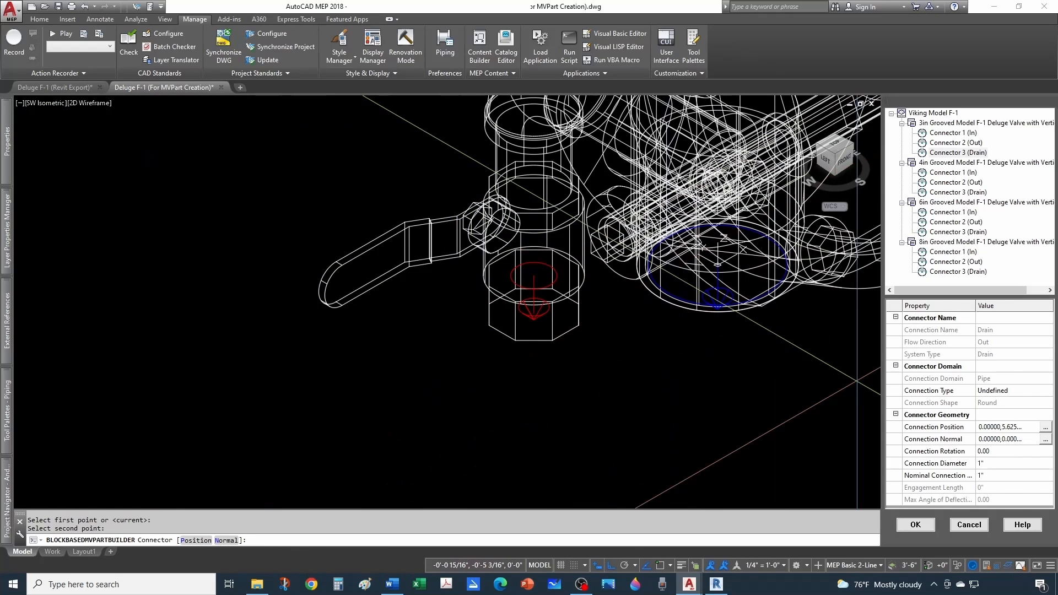
click(1012, 468)
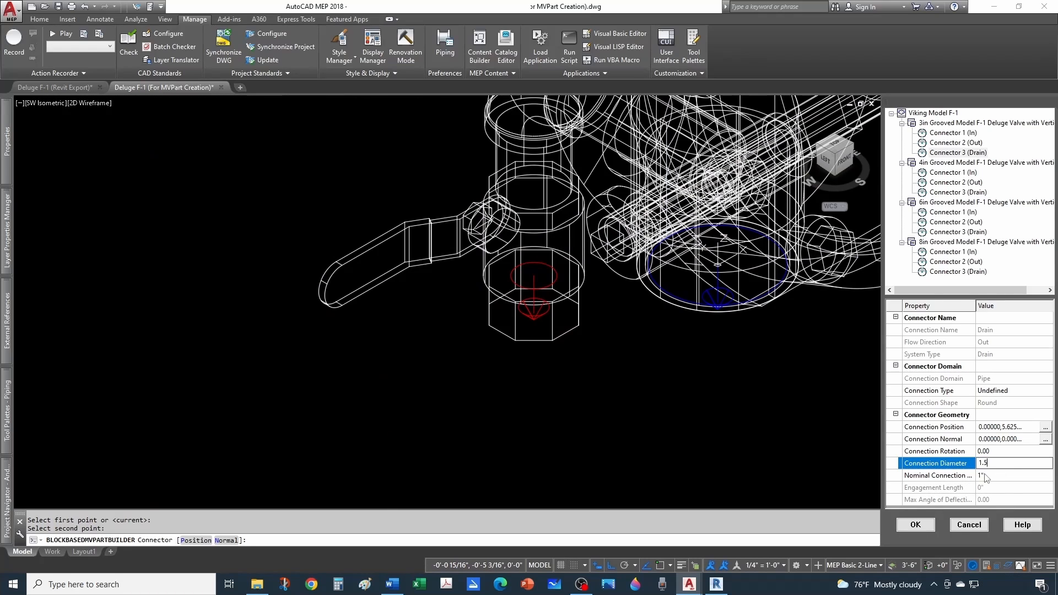
click(985, 476)
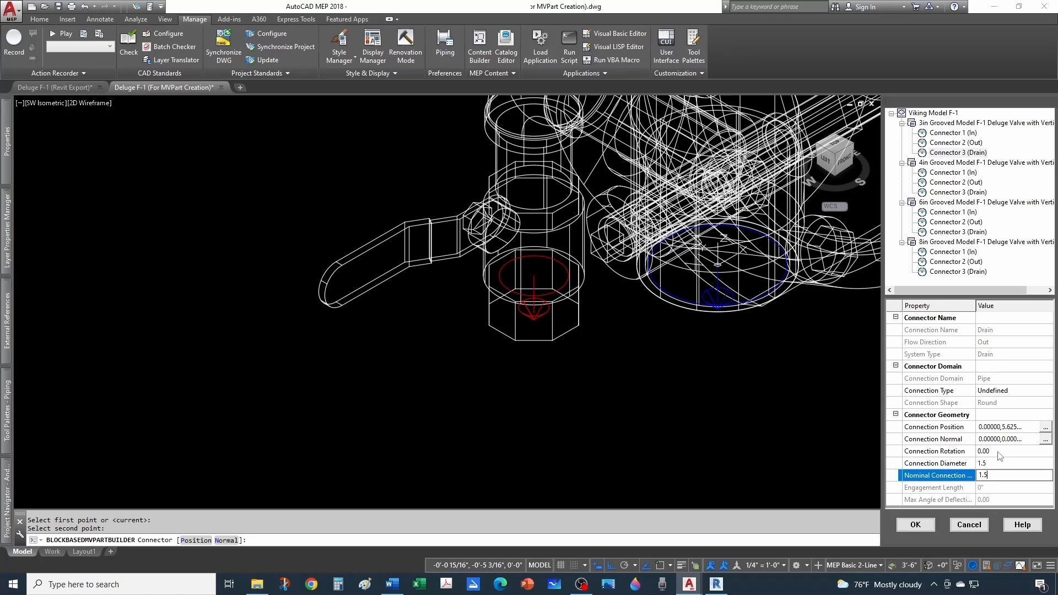
Position the 4in valve's In connector at the centre of the valve body's bottom circular opening.
click(953, 172)
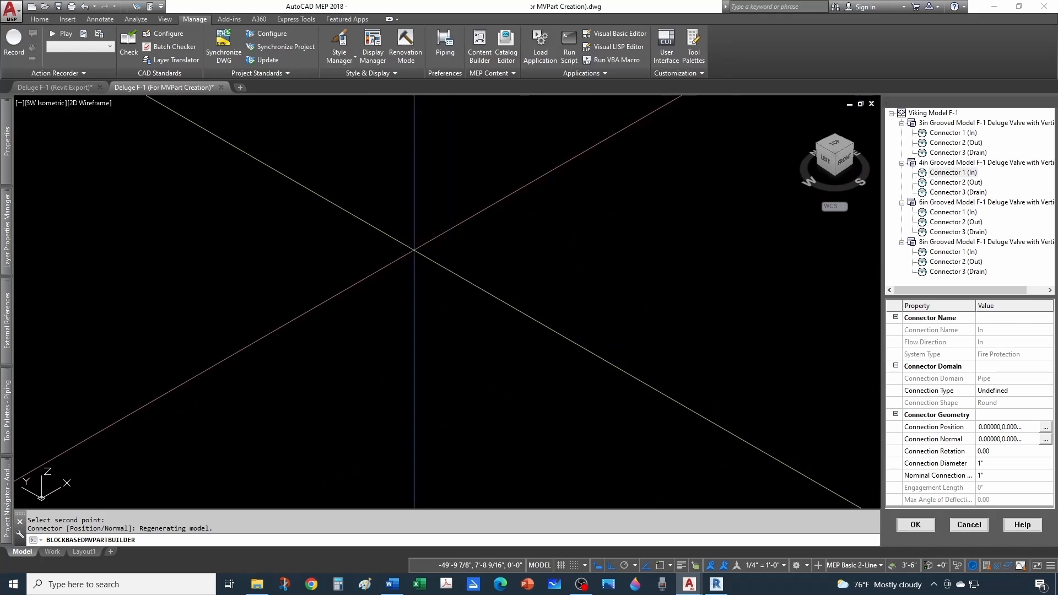
middle_click(413, 250)
middle_click(413, 250)
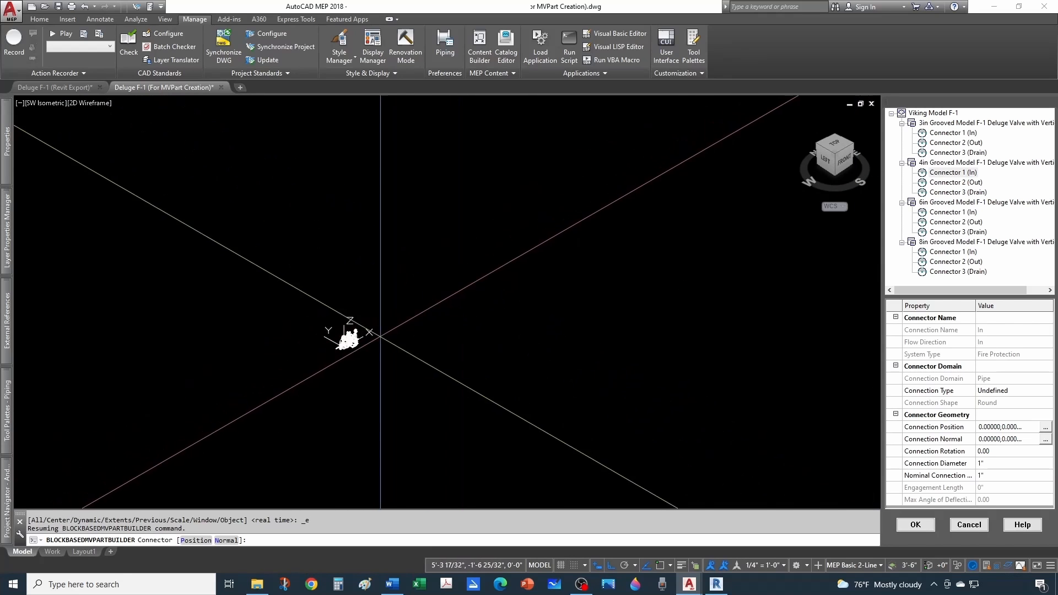
scroll(551, 408, up, 6)
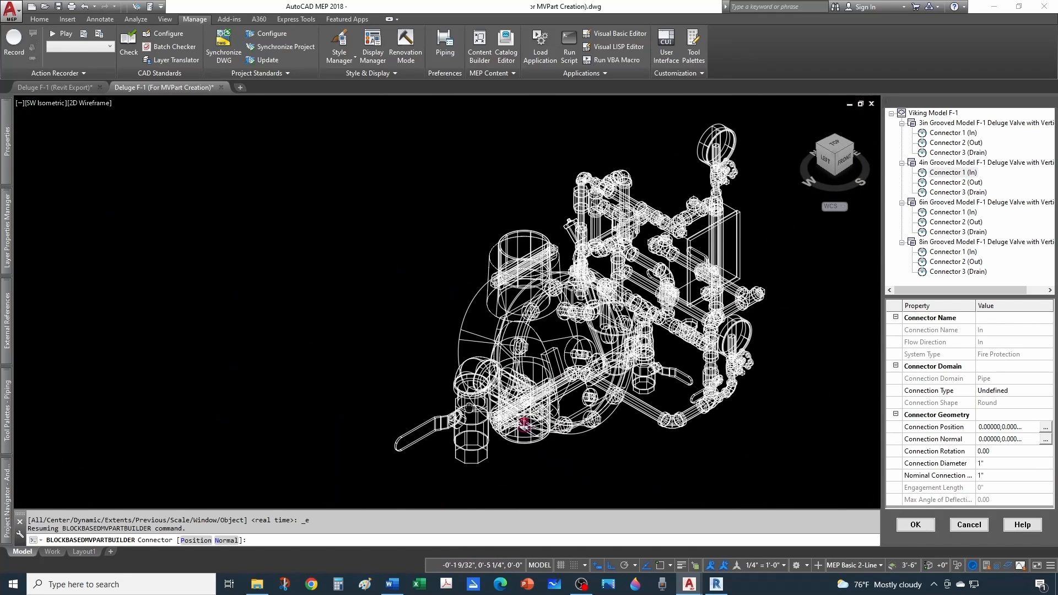
scroll(501, 419, up, 3)
scroll(500, 420, up, 5)
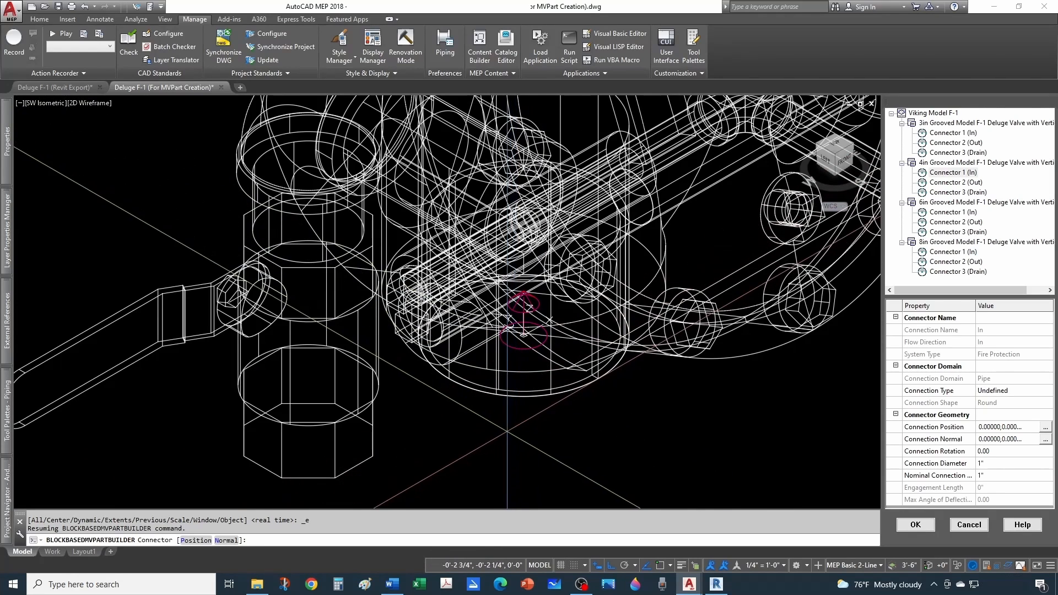
text(p)
key(Return)
scroll(496, 427, up, 2)
shift+right_click(478, 433)
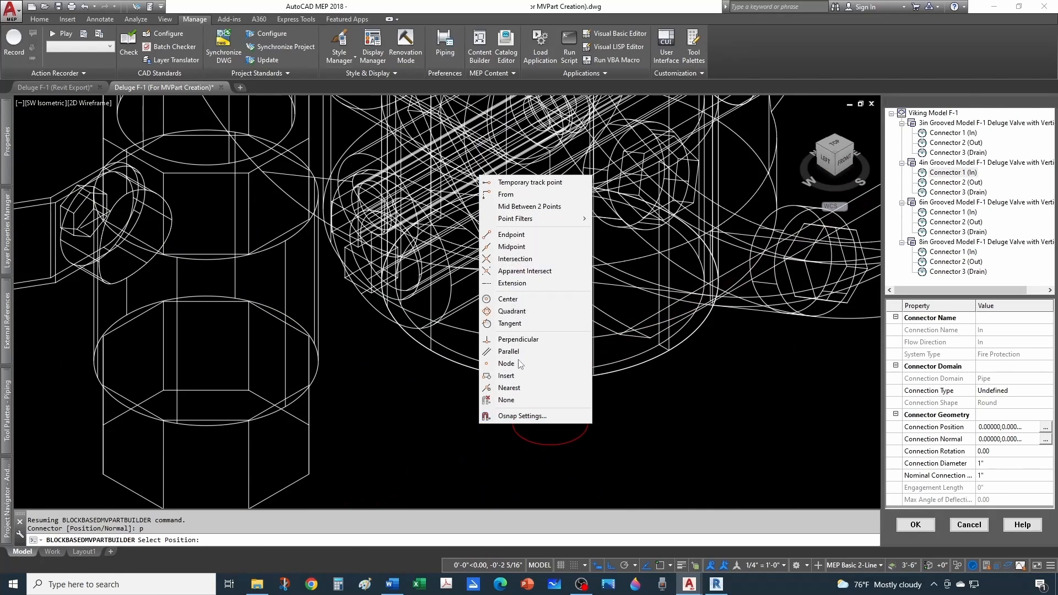
click(519, 299)
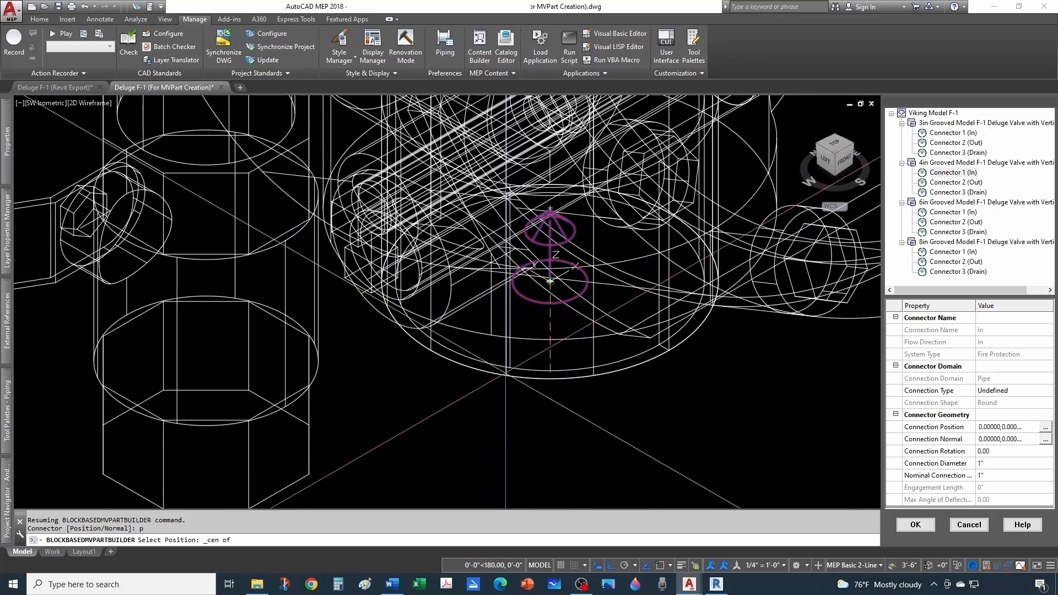
click(507, 376)
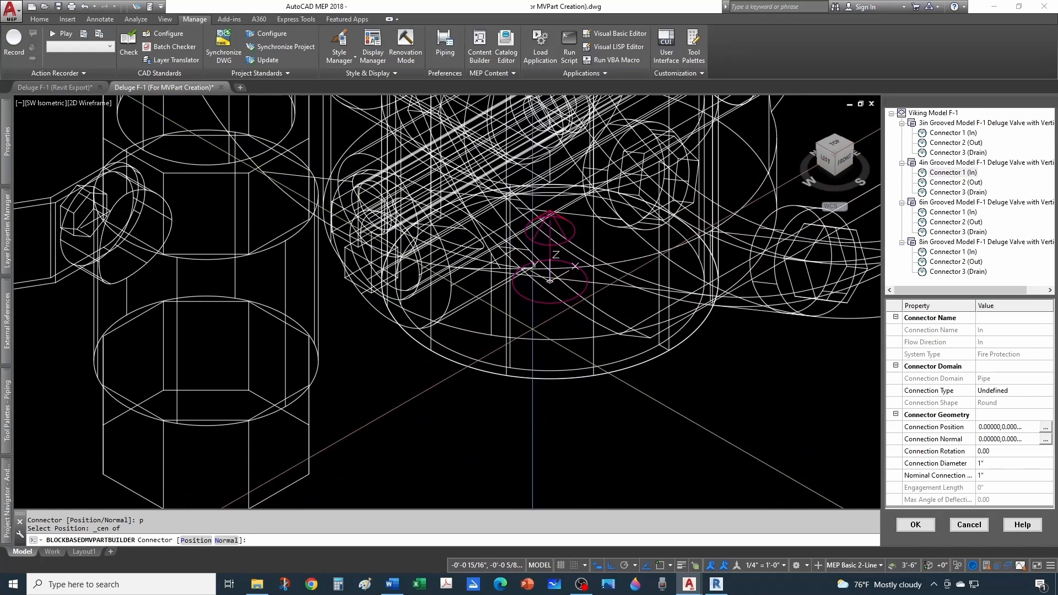
Point the 4in valve's In connector normal straight down along -Z.
text(n)
key(Return)
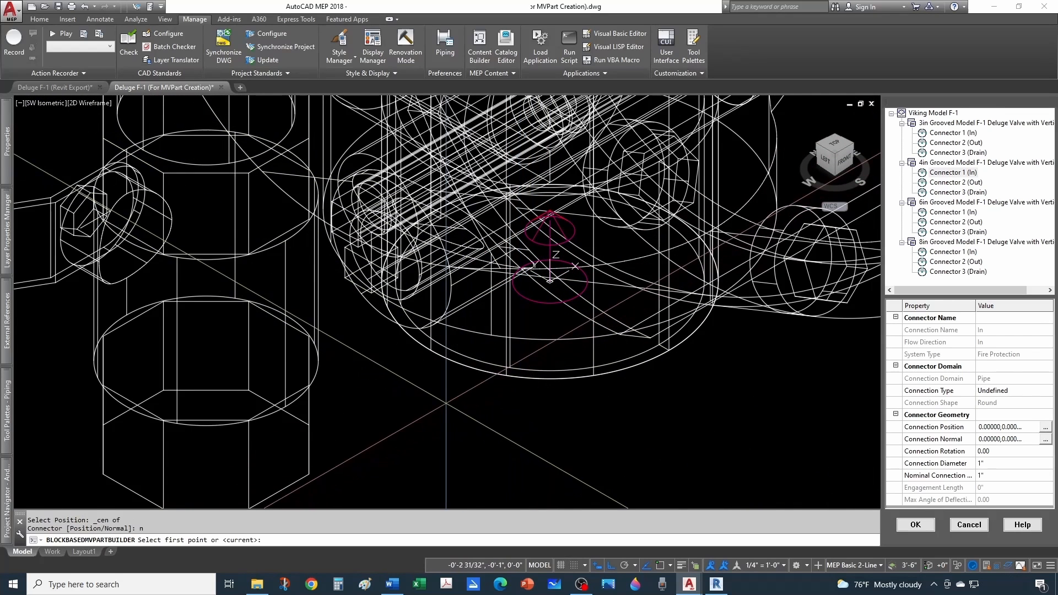
click(445, 404)
click(451, 456)
scroll(621, 377, down, 8)
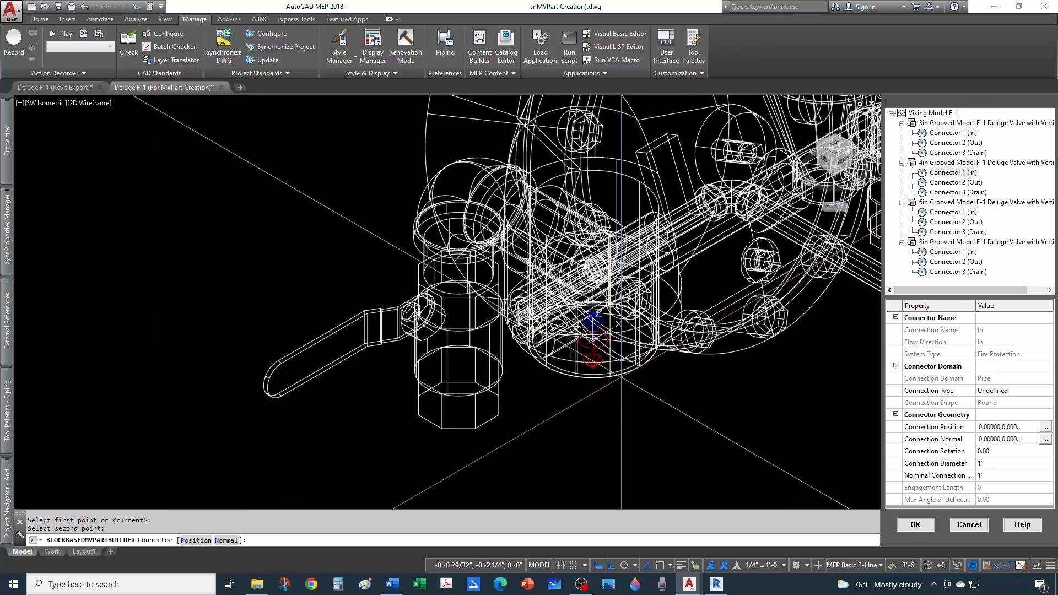
scroll(621, 376, up, 3)
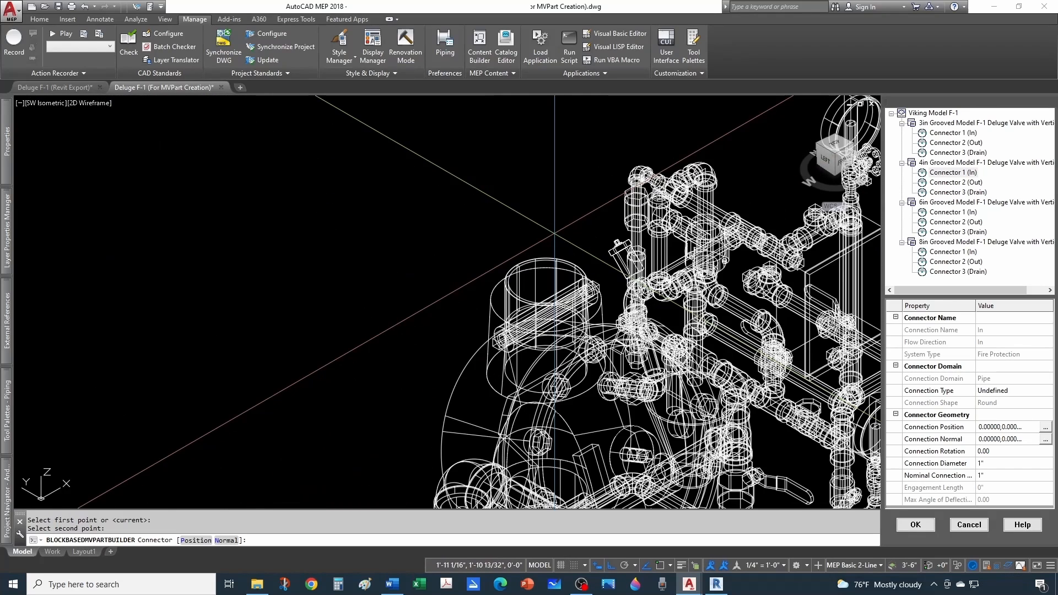
scroll(554, 233, down, 2)
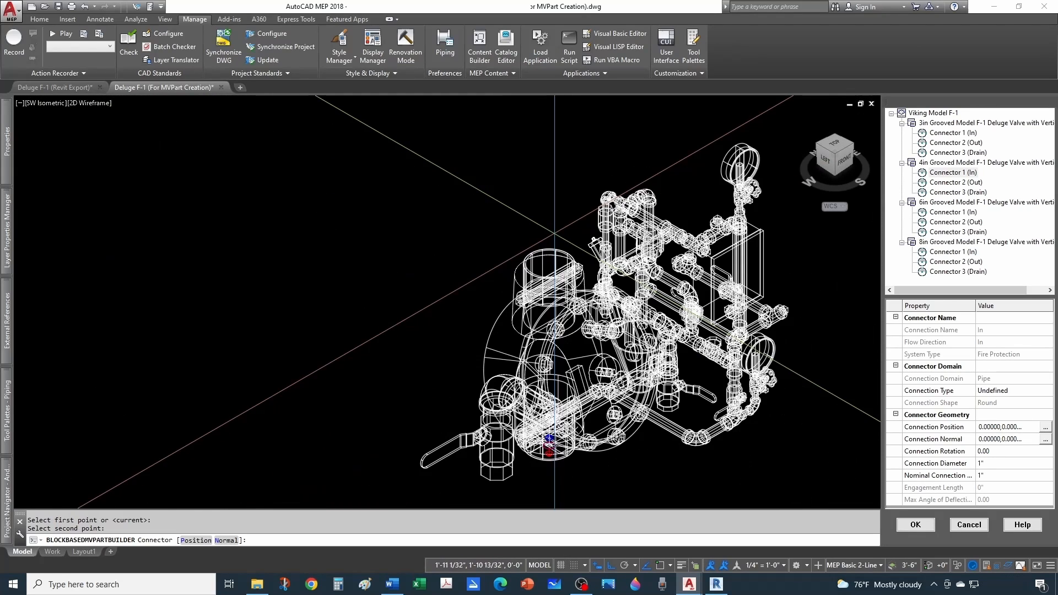
Set the 4in valve's In connector type to Grooved, with connection diameter and nominal connection diameter both 4.
click(1002, 467)
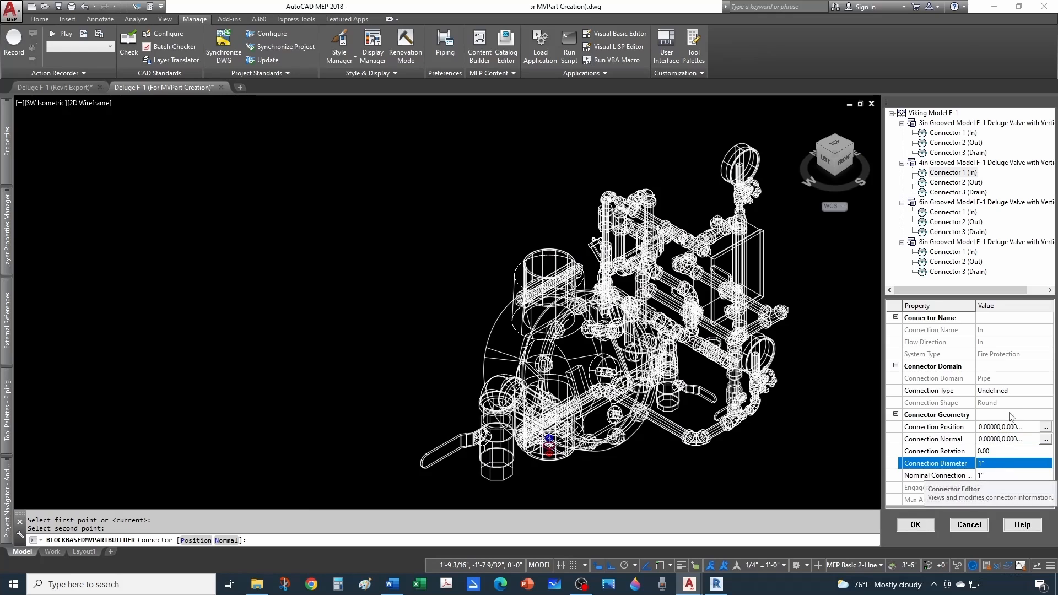
click(1013, 391)
click(1047, 390)
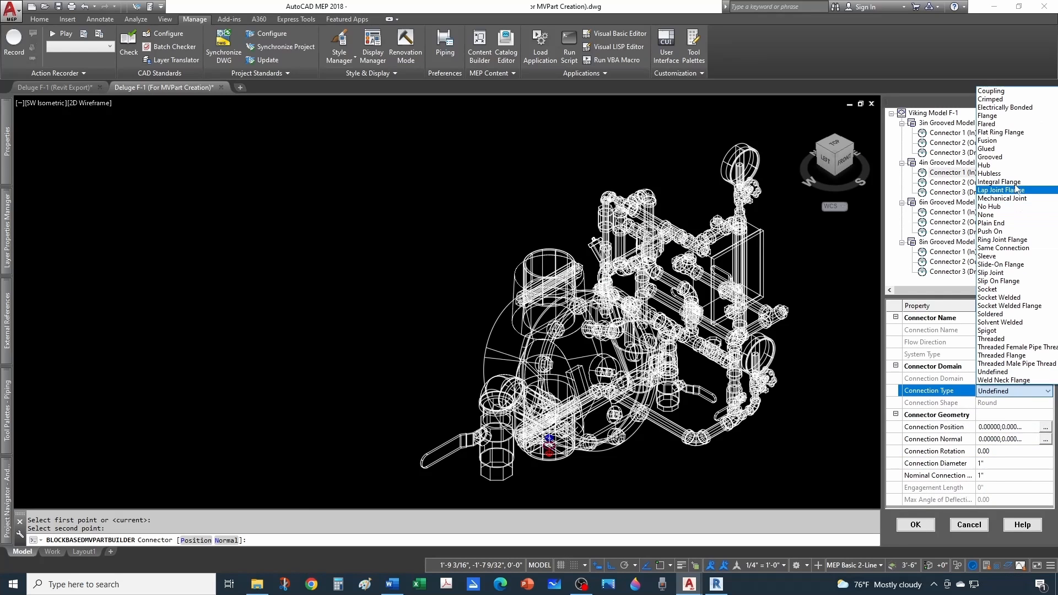
click(1007, 158)
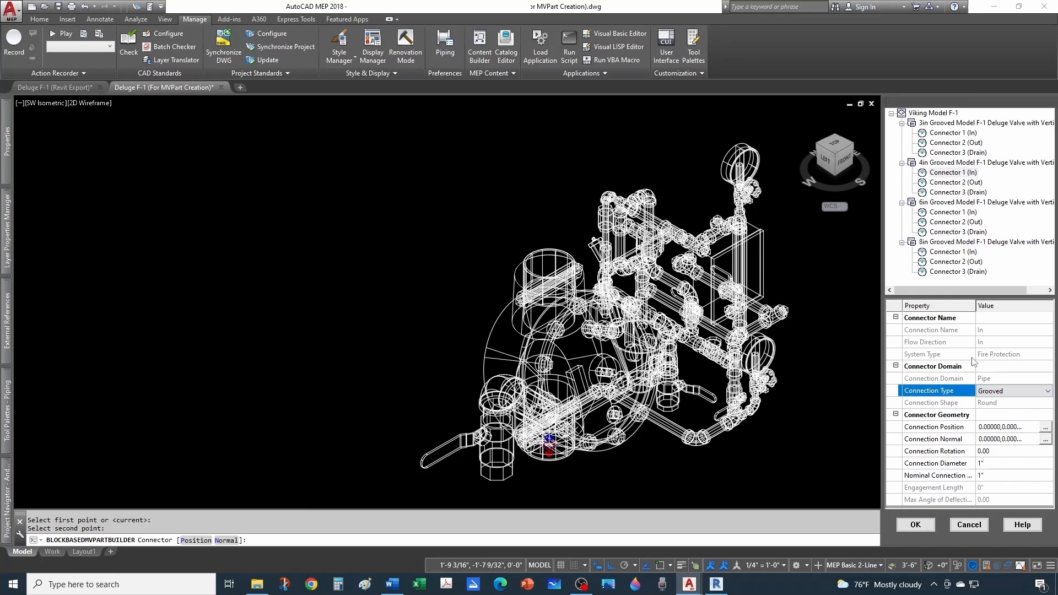
click(990, 465)
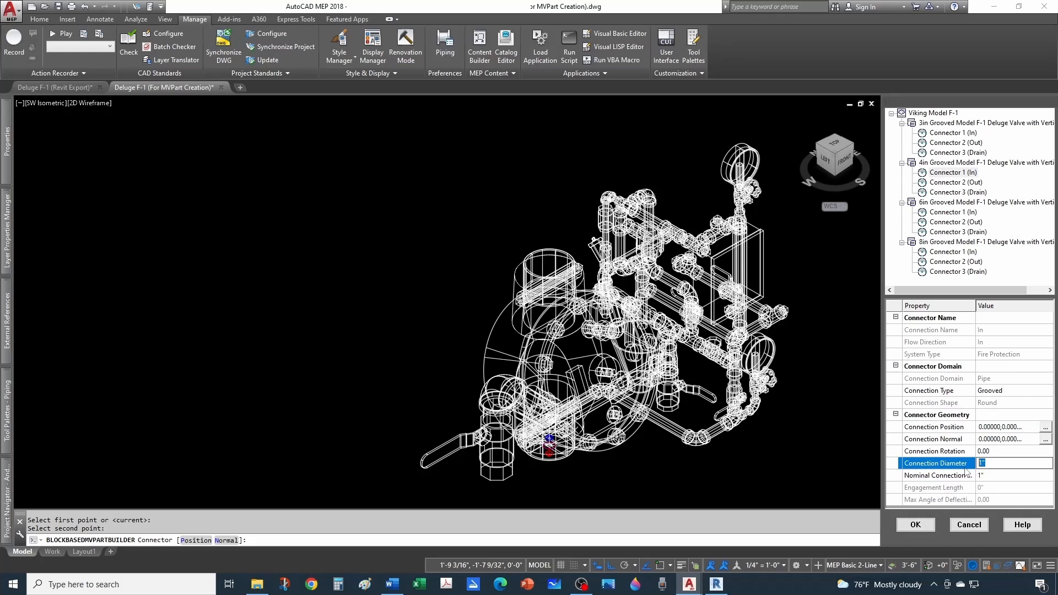
text(4)
click(980, 477)
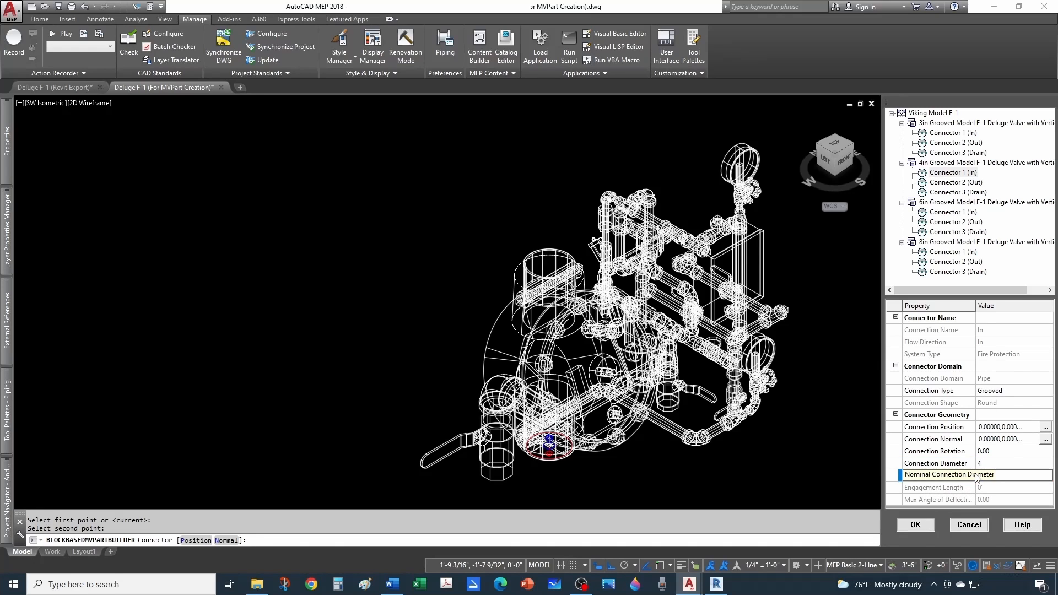
text(4)
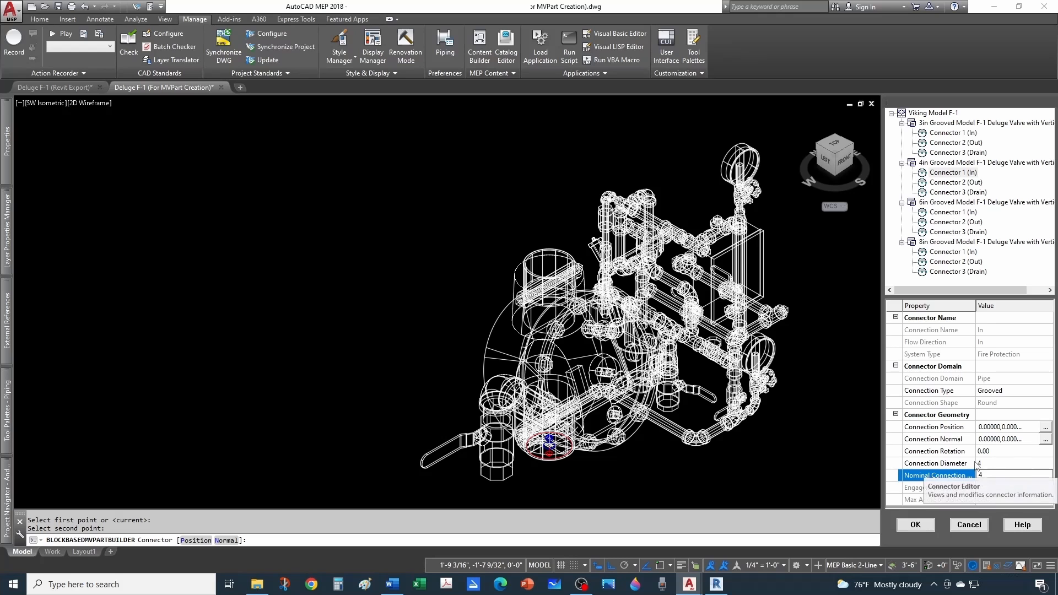
Position the 4in valve's Out connector at the centre of the valve body's top circular opening.
click(945, 182)
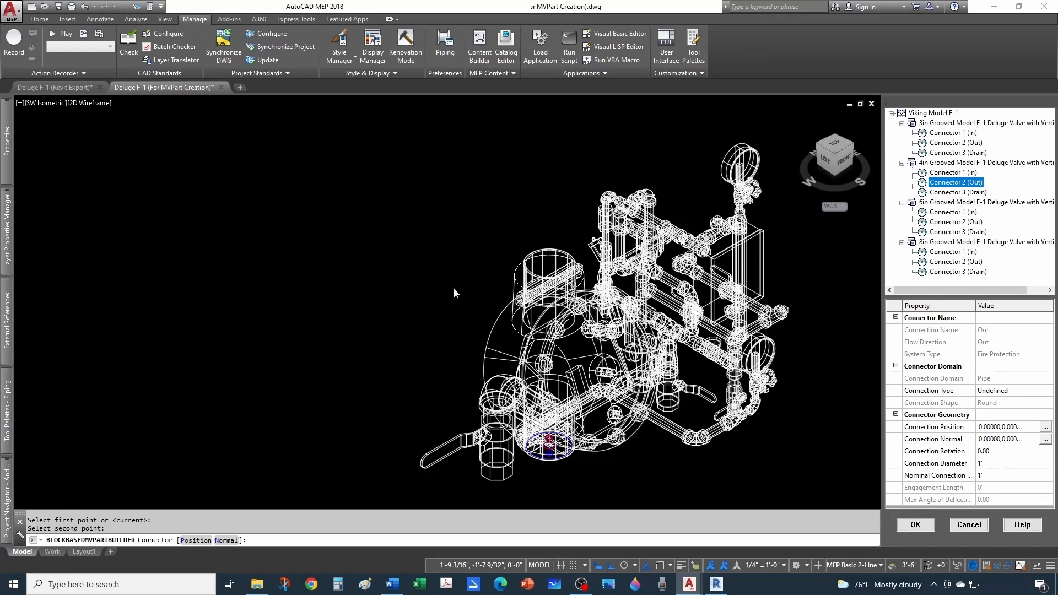
text(p)
key(Return)
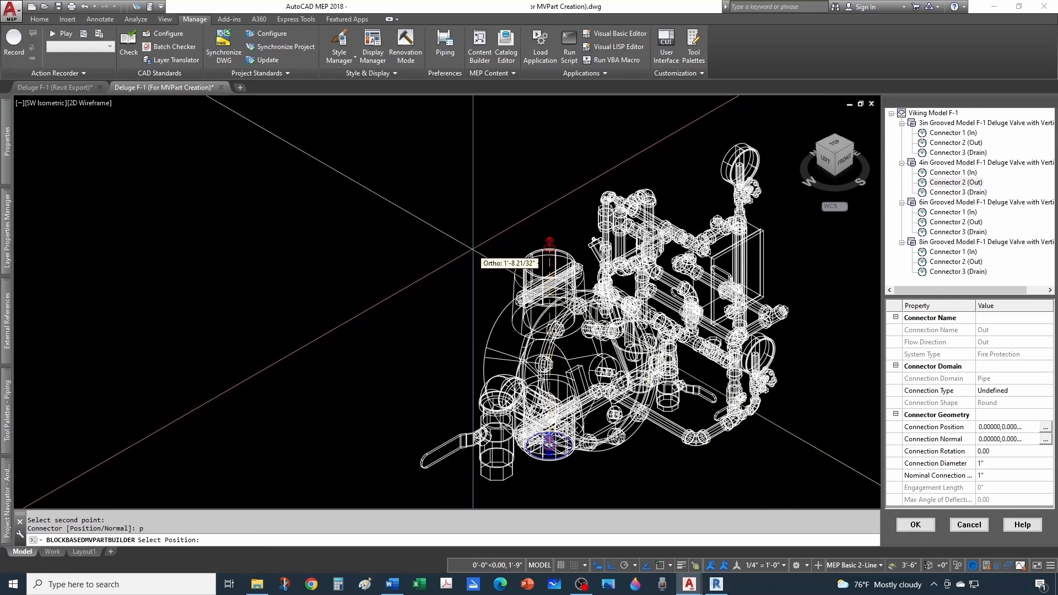
scroll(473, 249, up, 4)
shift+right_click(563, 243)
click(592, 367)
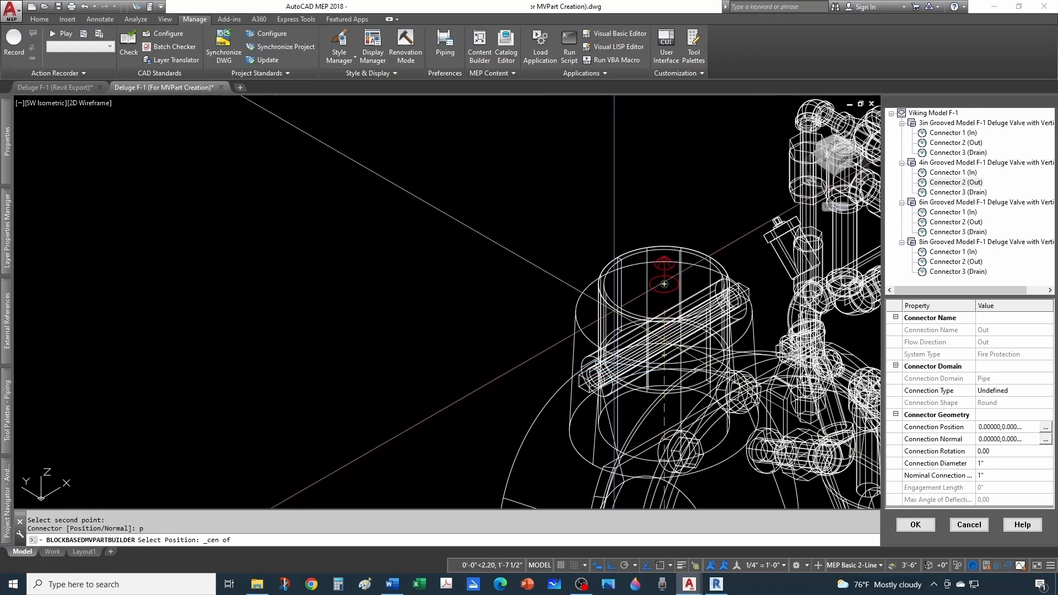
click(664, 283)
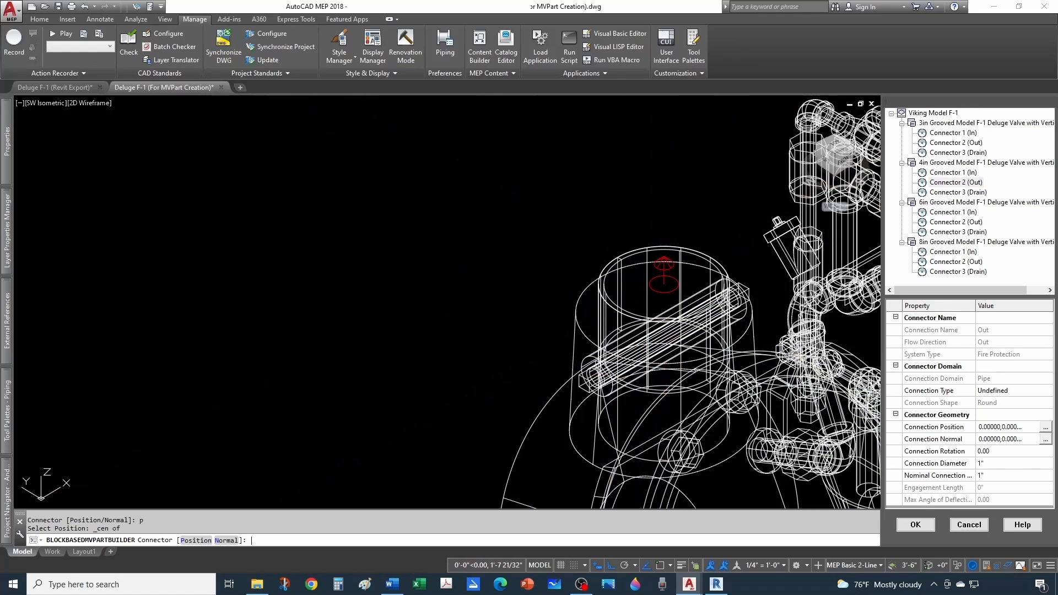
Point the 4in valve's Out connector normal straight up along +Z.
key(Return)
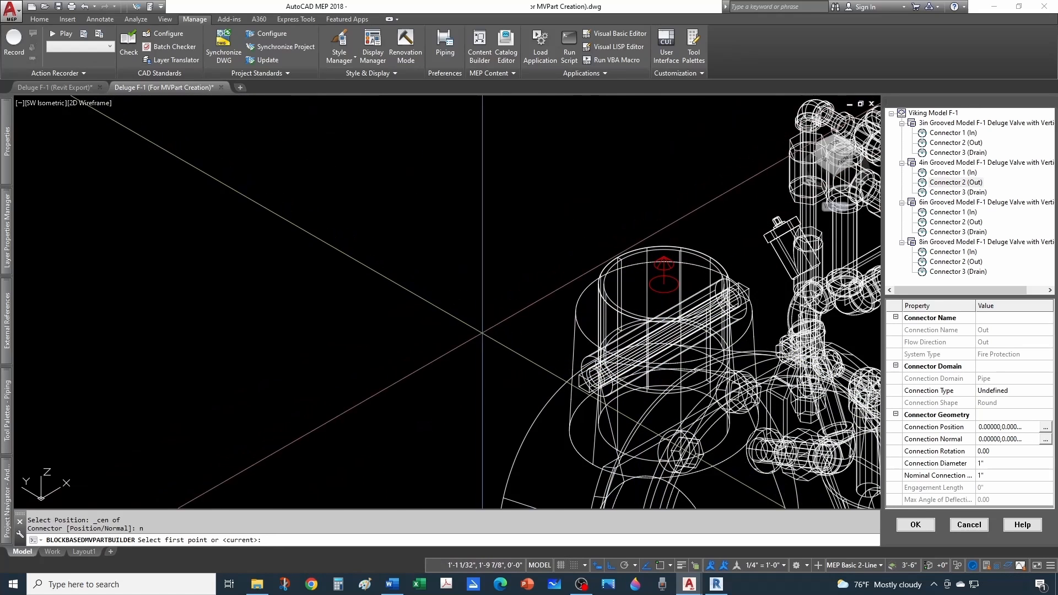
click(504, 343)
click(501, 250)
scroll(488, 282, down, 3)
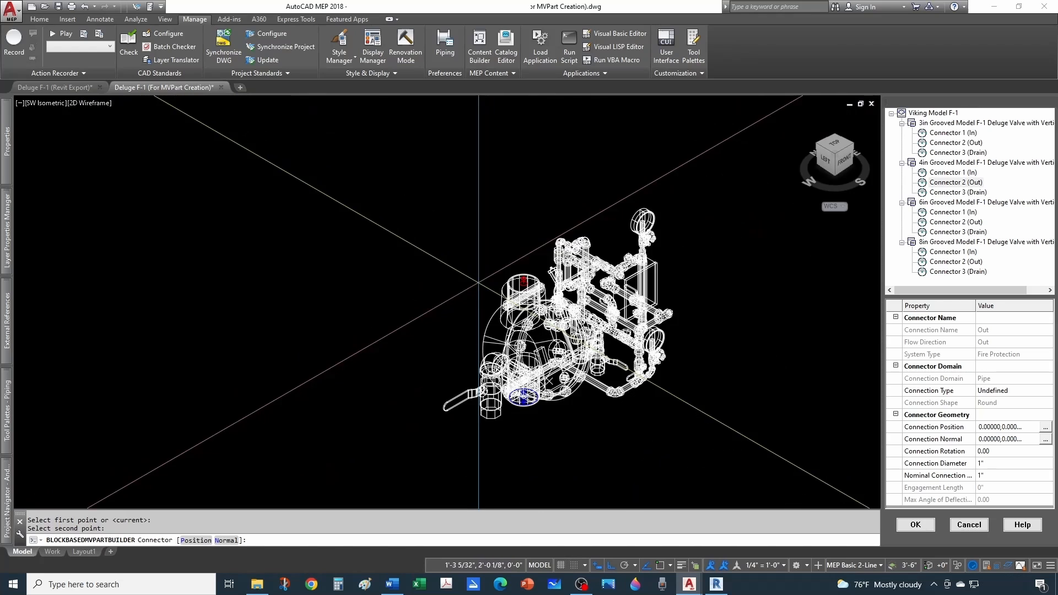
Set the 4in valve's Out connector to connection diameter 4, nominal connection diameter 4 and connection type Grooved.
click(997, 466)
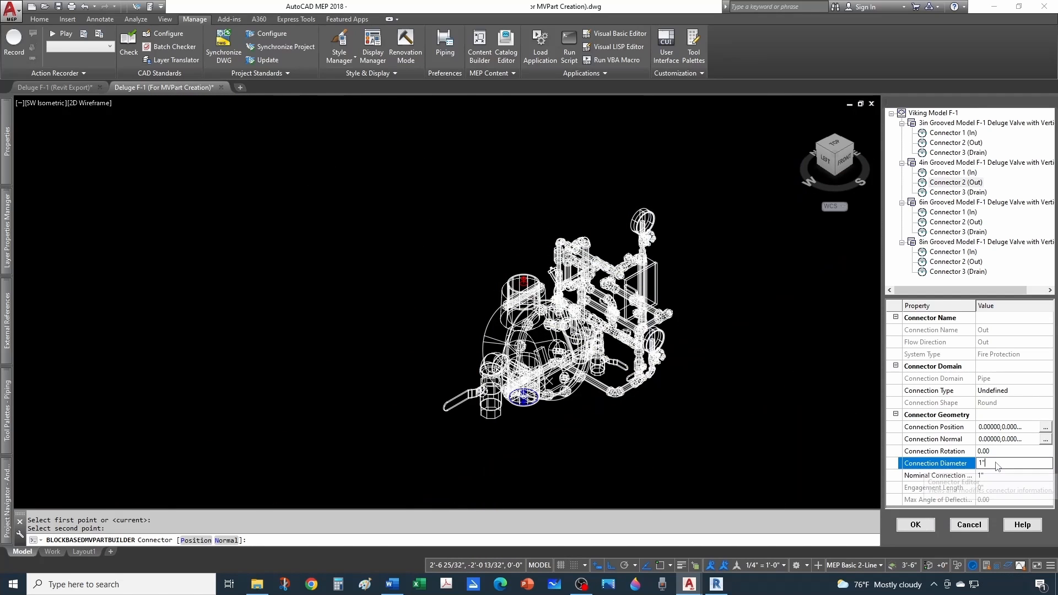
text(4)
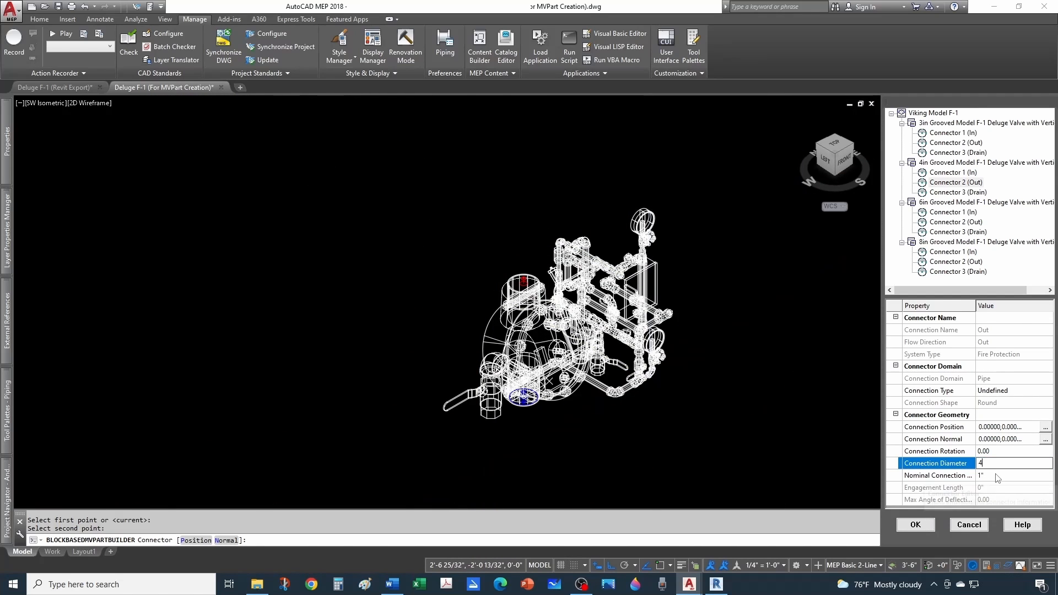
click(997, 476)
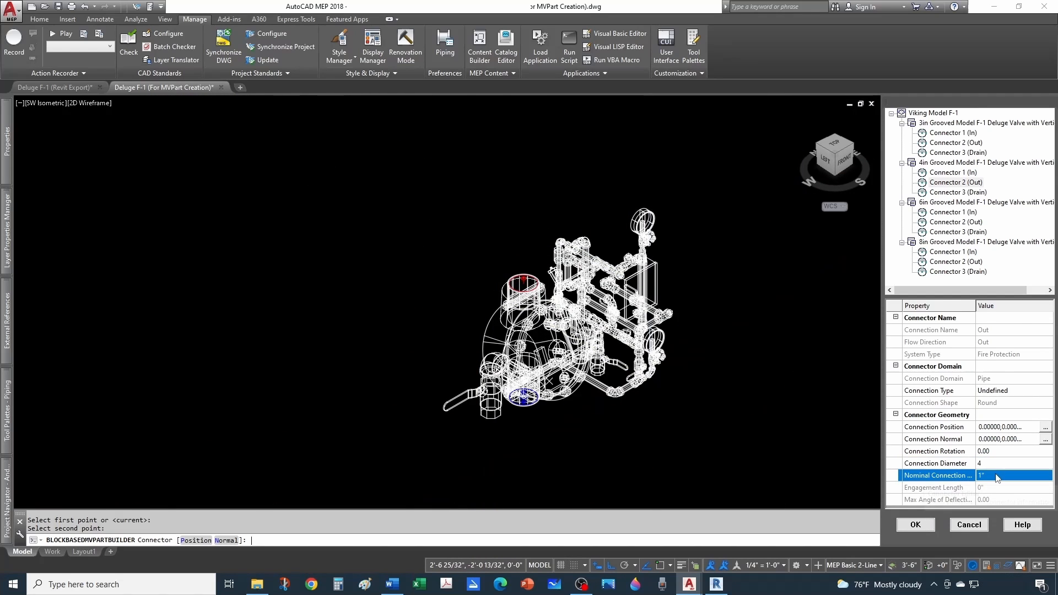
click(1019, 390)
click(1047, 391)
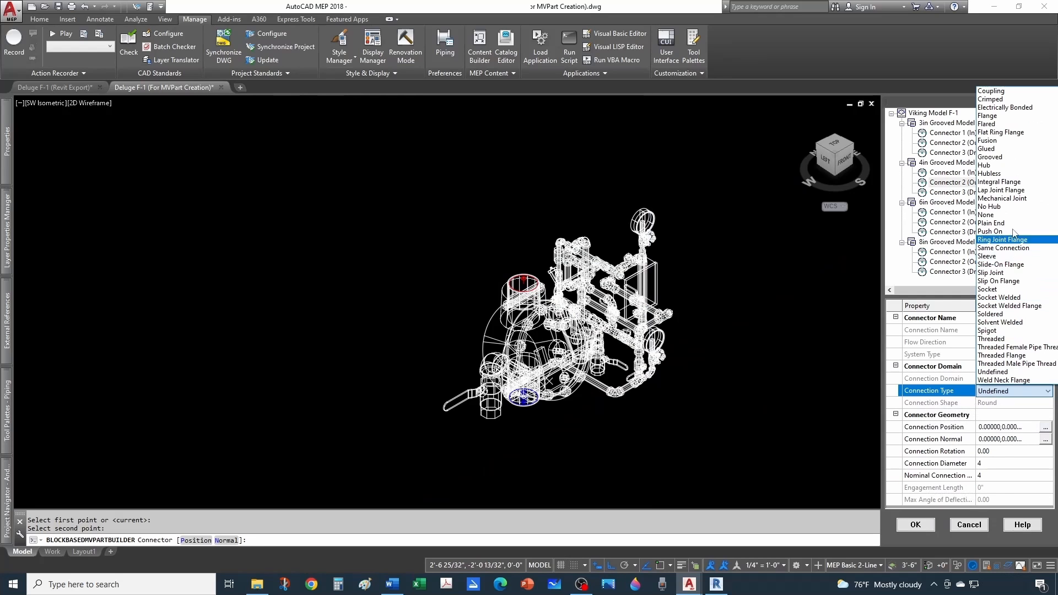
click(1006, 158)
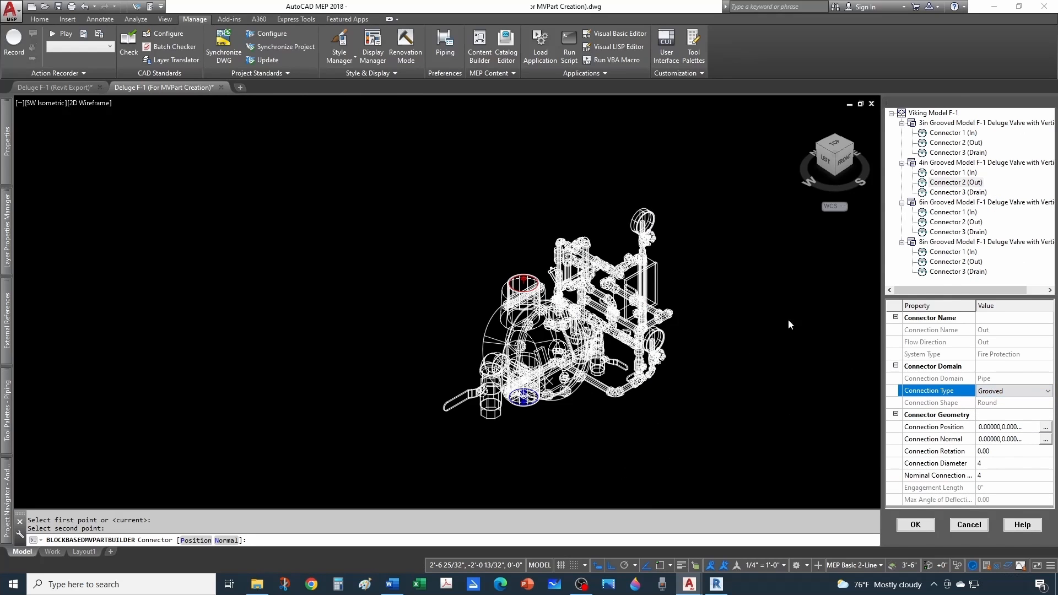
Position the 4in valve's Drain connector at the centre of the lower circular edge of the drain valve outlet.
click(942, 195)
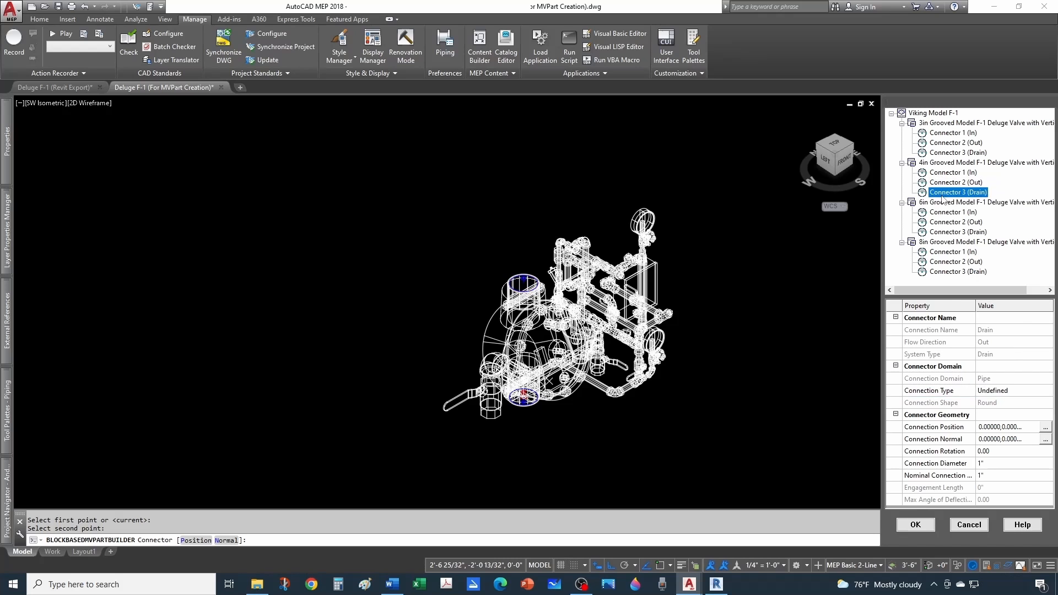
scroll(484, 458, up, 3)
middle_drag(467, 344, 467, 344)
scroll(467, 344, up, 2)
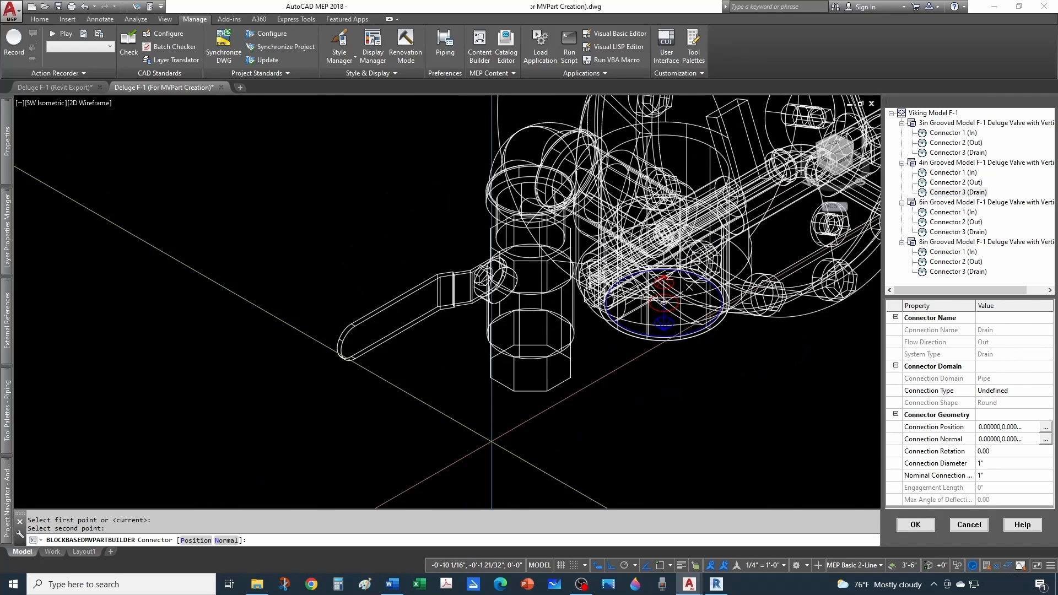
text(p)
key(Return)
shift+right_click(479, 363)
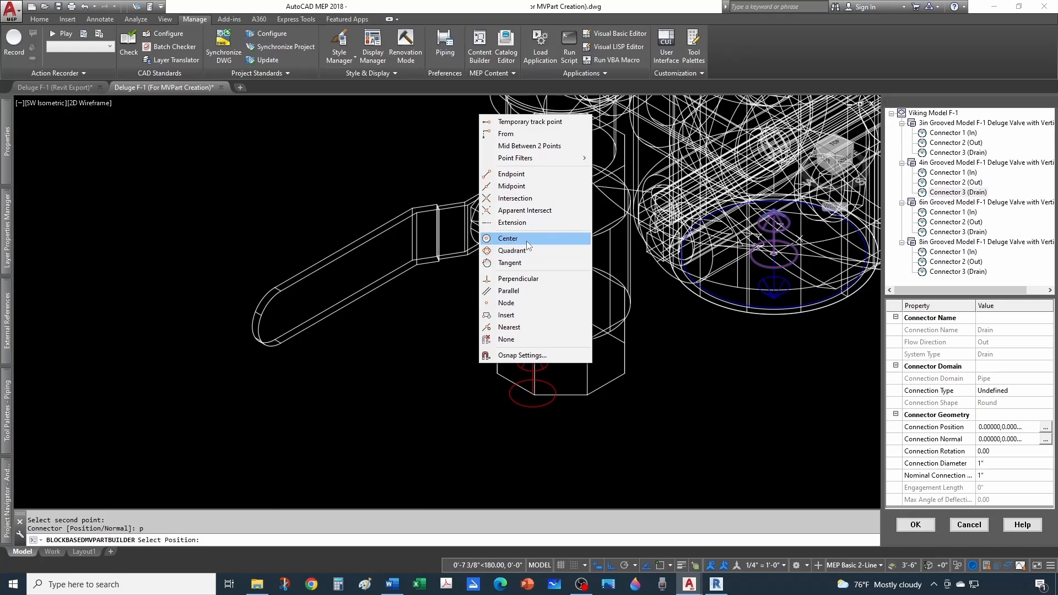
click(508, 238)
click(493, 302)
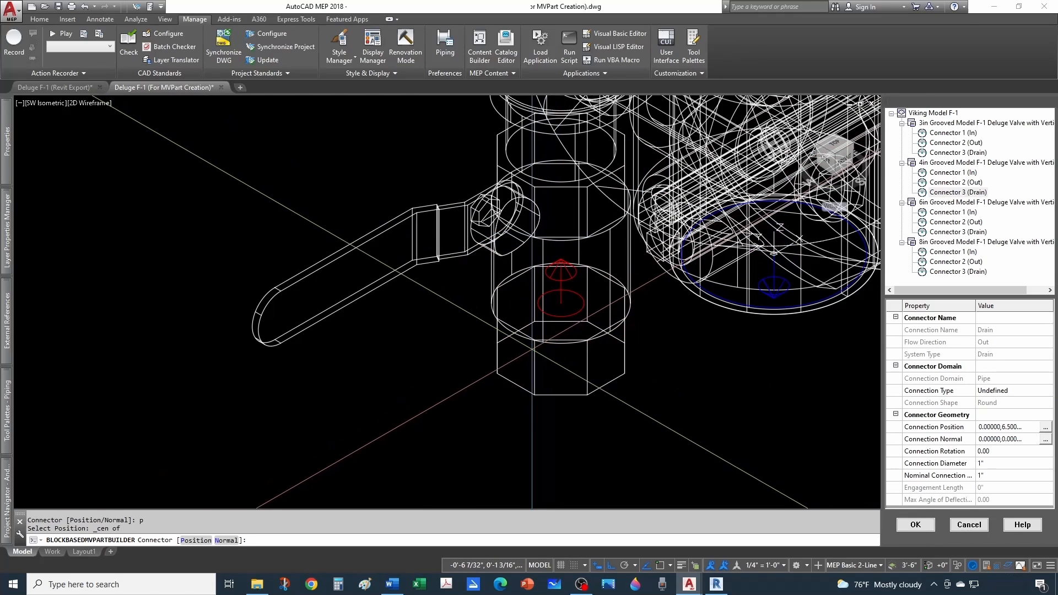
Point the 4in valve's Drain connector normal straight down along -Z.
text(n)
key(Return)
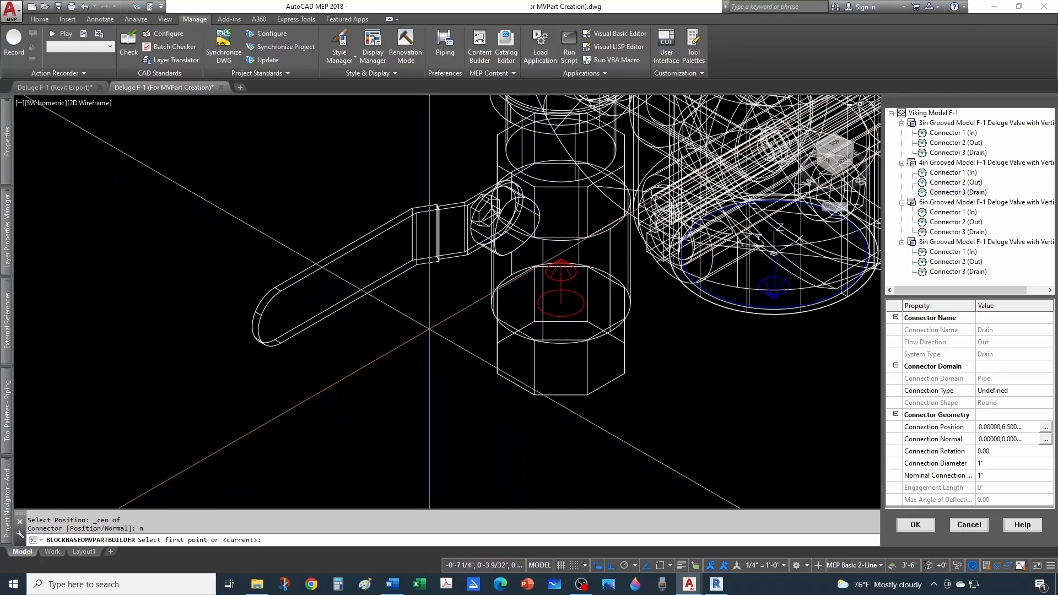
click(429, 330)
click(432, 424)
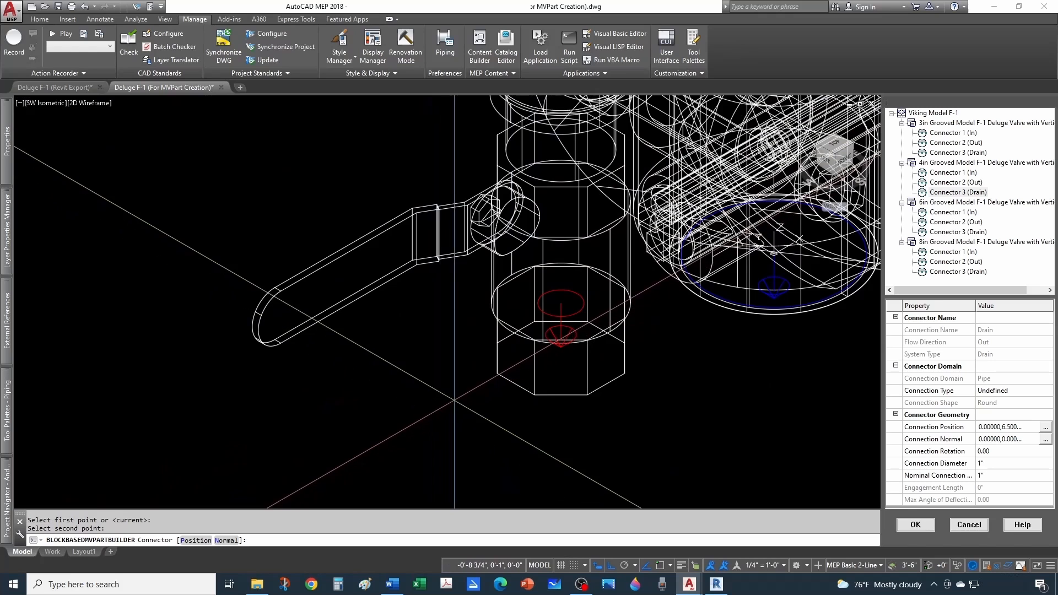
scroll(451, 399, down, 2)
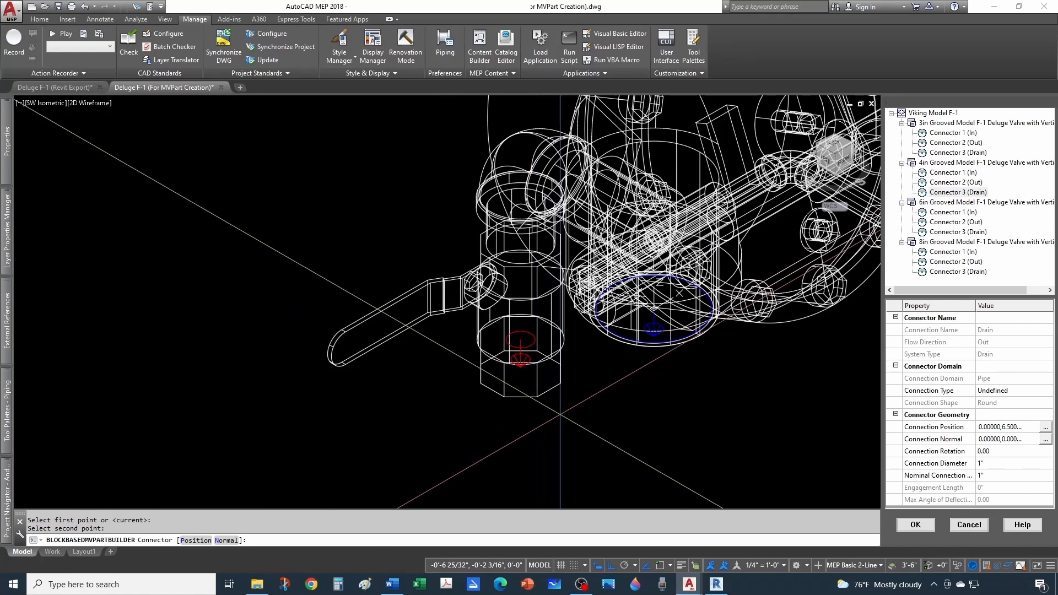
scroll(689, 419, down, 3)
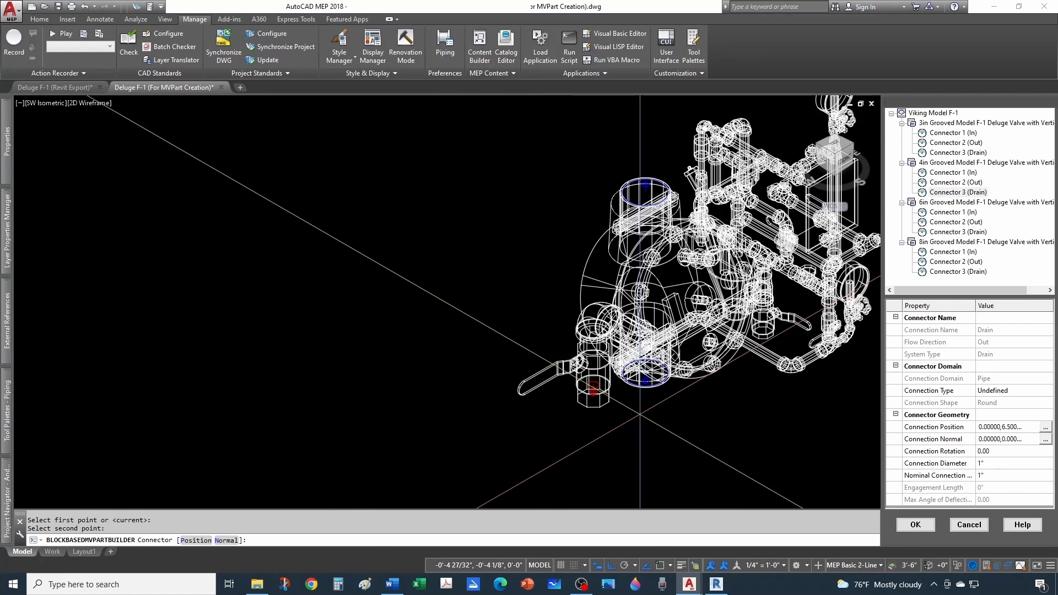
click(999, 464)
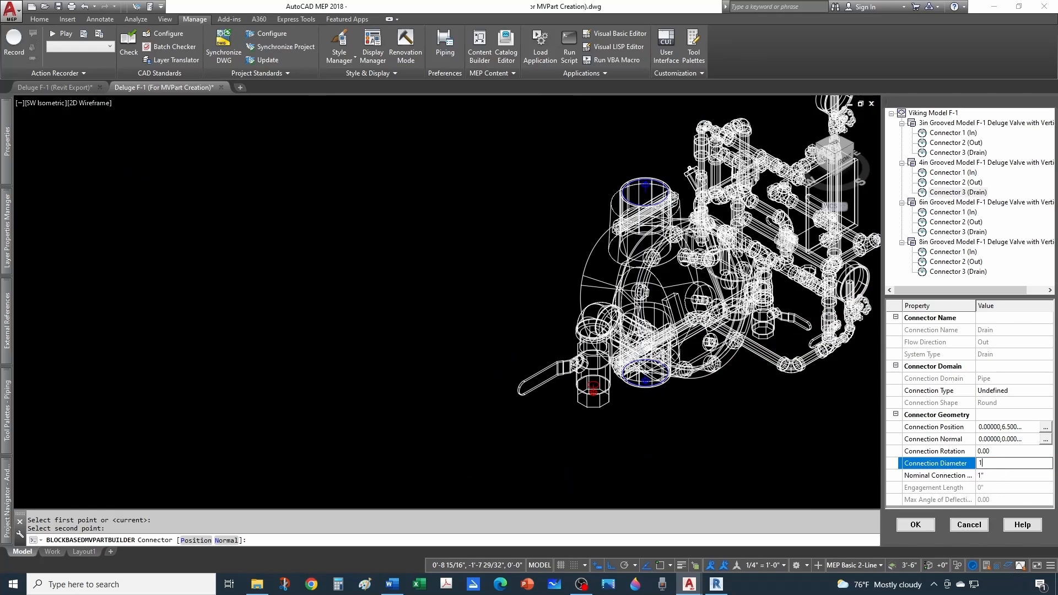
text(1.5)
click(990, 477)
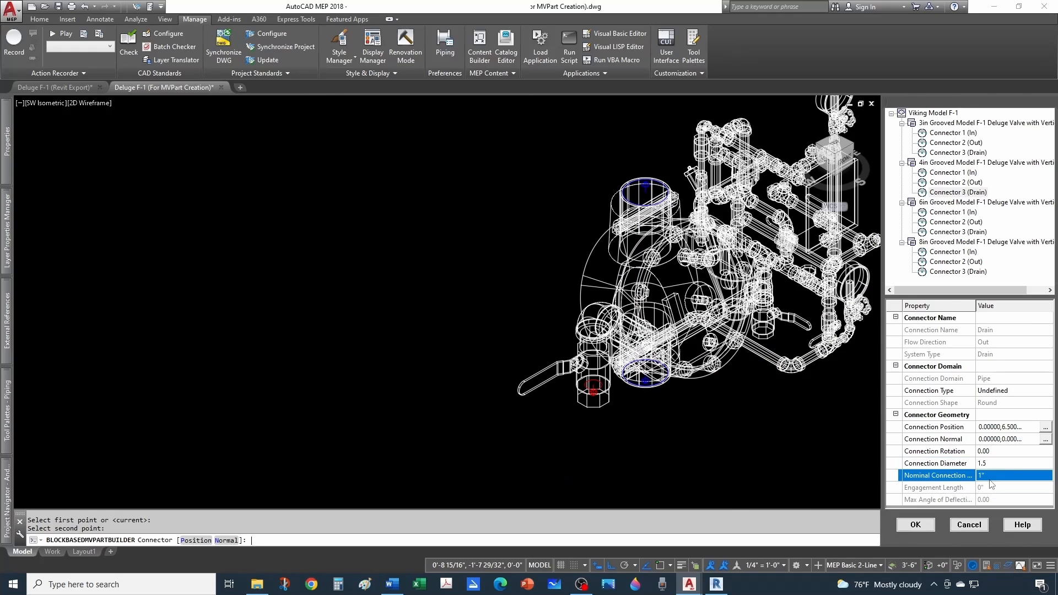
Set the 4in valve's Drain connector connection diameter and nominal connection diameter to 2.
click(994, 464)
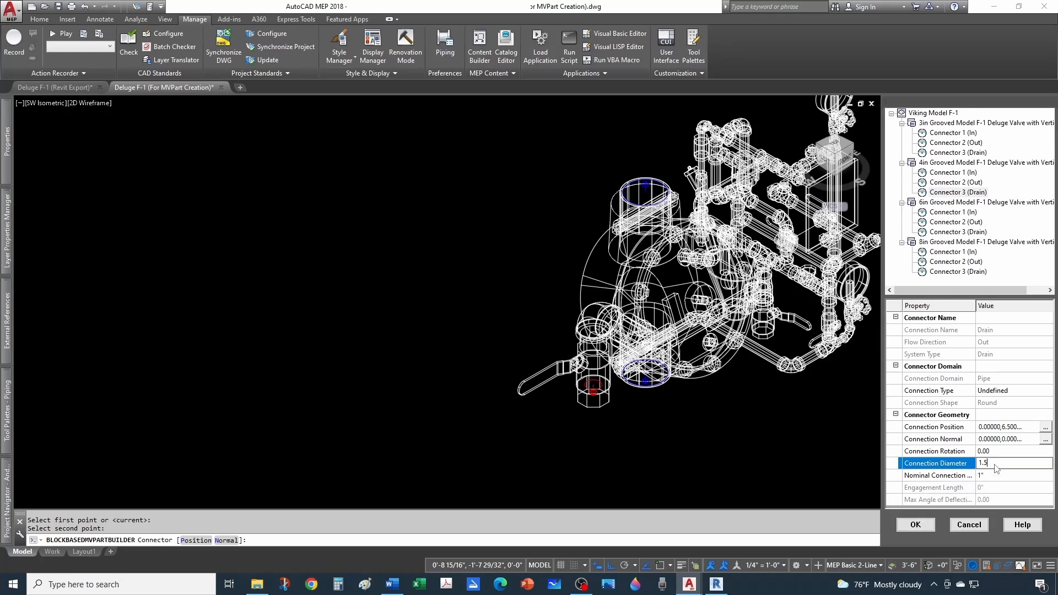
click(989, 475)
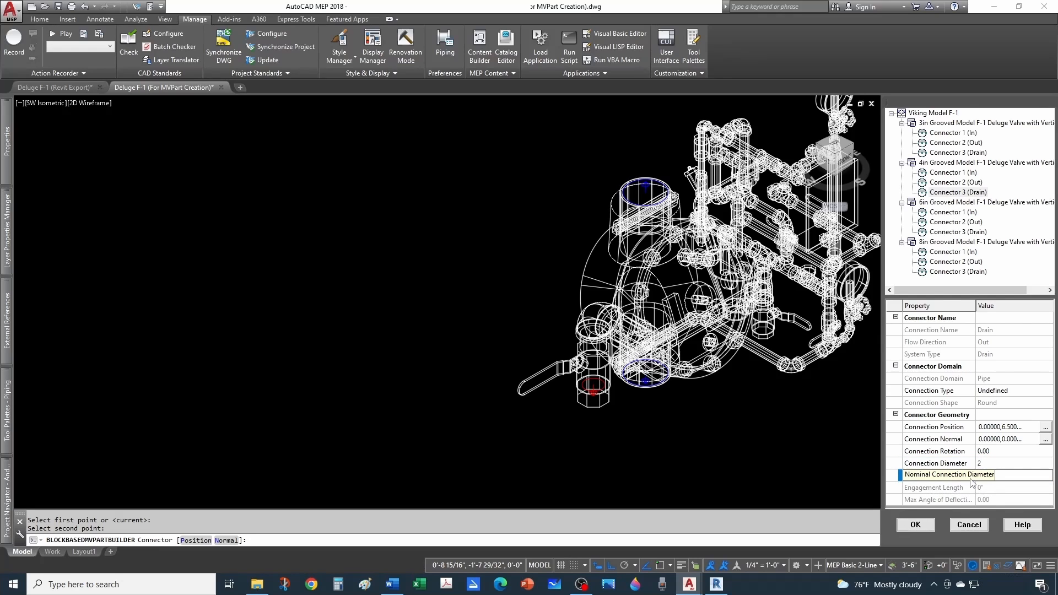
click(1001, 390)
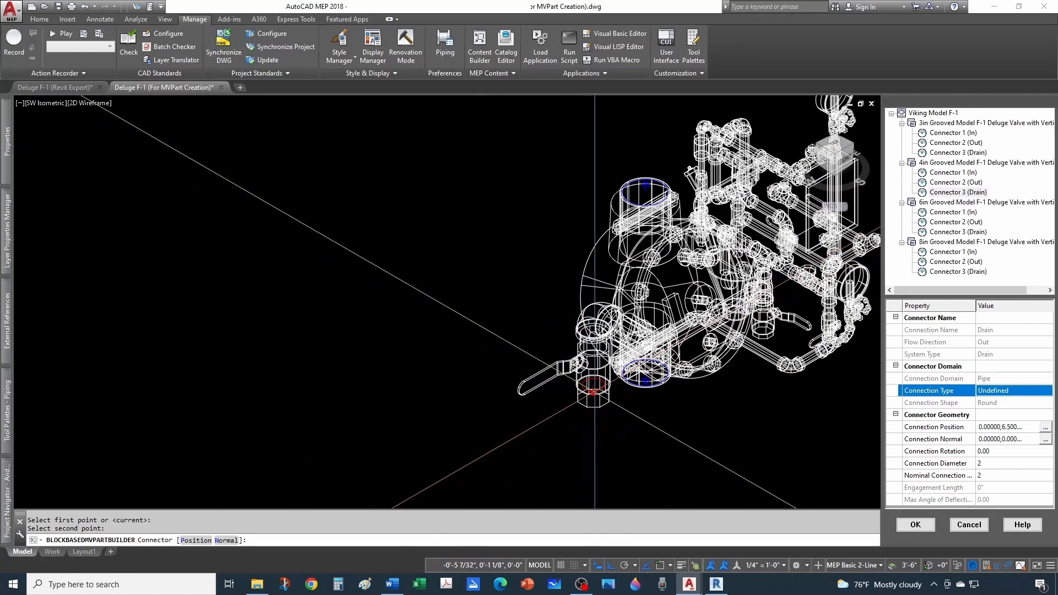
middle_drag(711, 405, 619, 423)
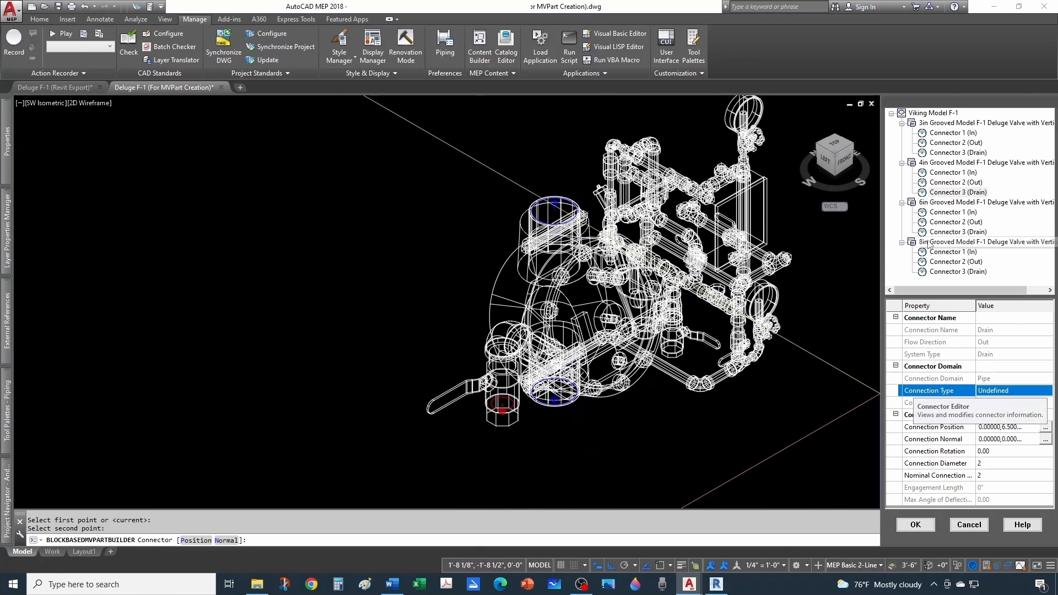
Position the 6in valve's In connector at the centre of the valve body's bottom circular opening.
click(950, 212)
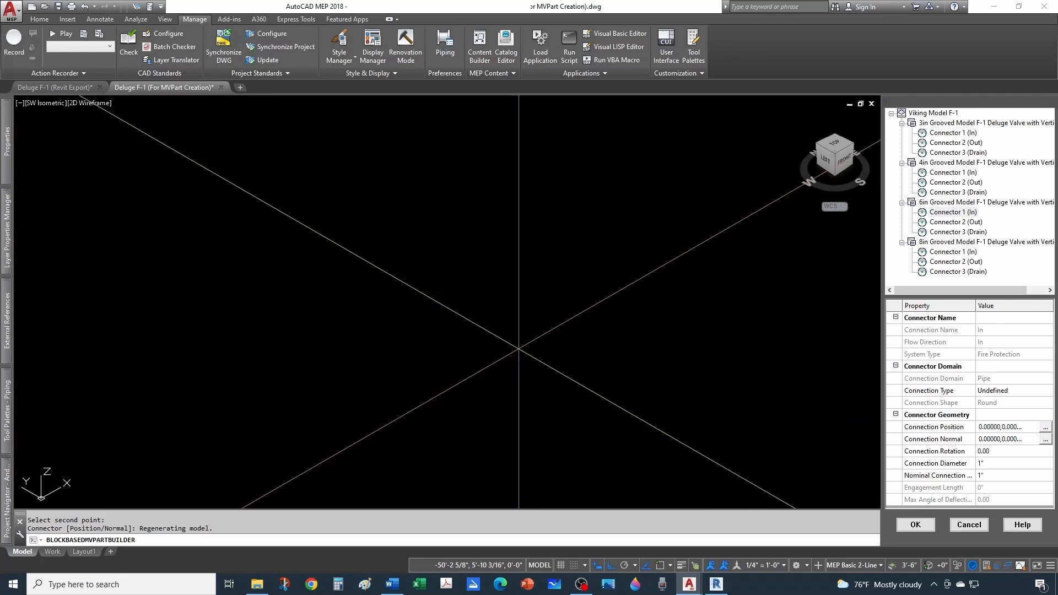
middle_click(518, 348)
middle_click(517, 348)
middle_drag(273, 398, 424, 366)
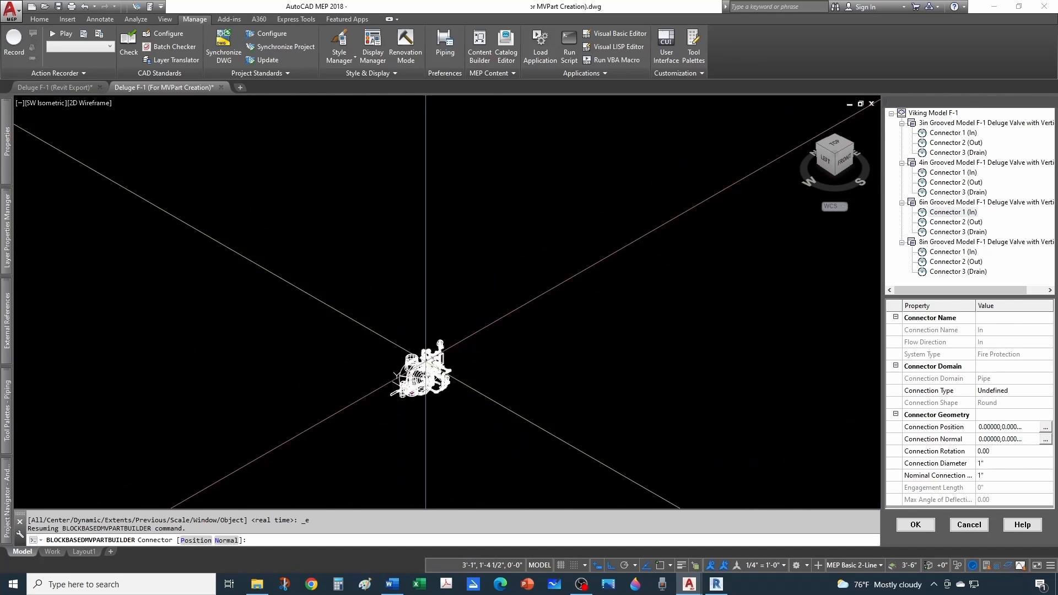
scroll(439, 384, up, 10)
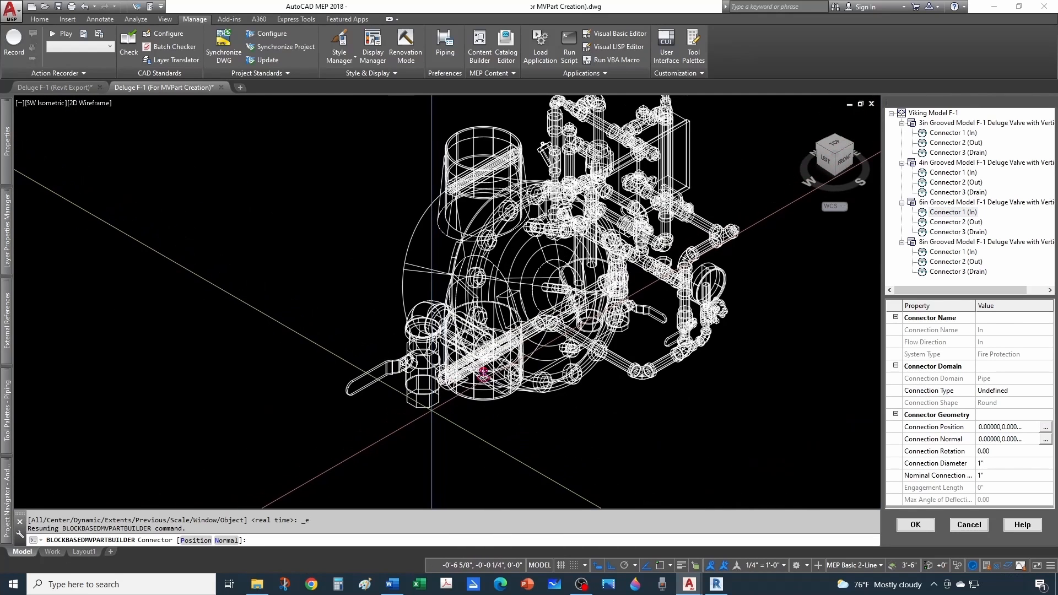
key(Return)
scroll(431, 410, up, 5)
shift+right_click(441, 408)
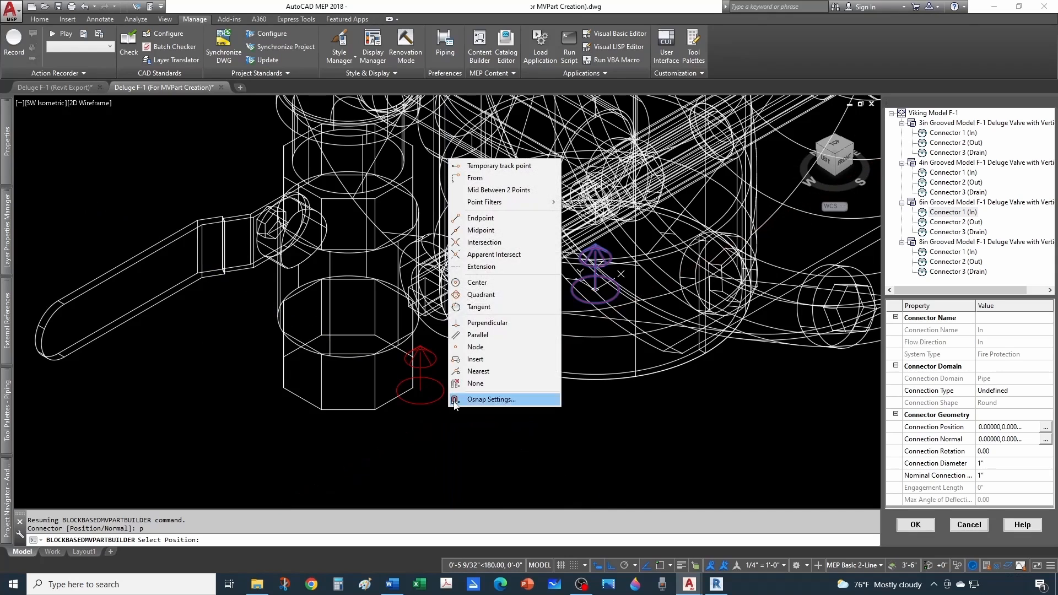
click(487, 281)
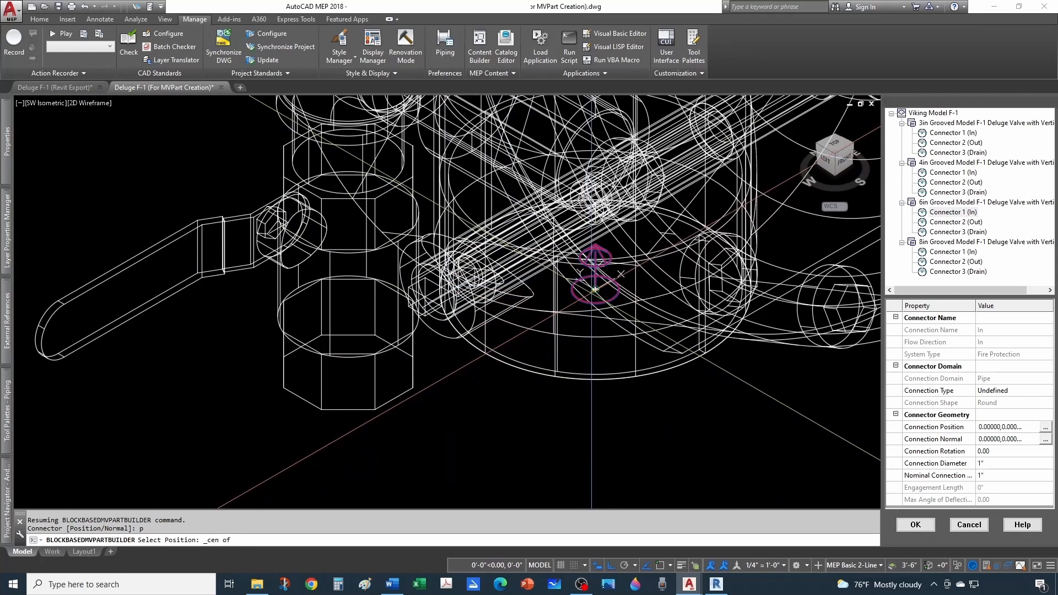
click(594, 289)
Point the 6in valve's In connector normal straight down along -Z.
scroll(586, 290, down, 3)
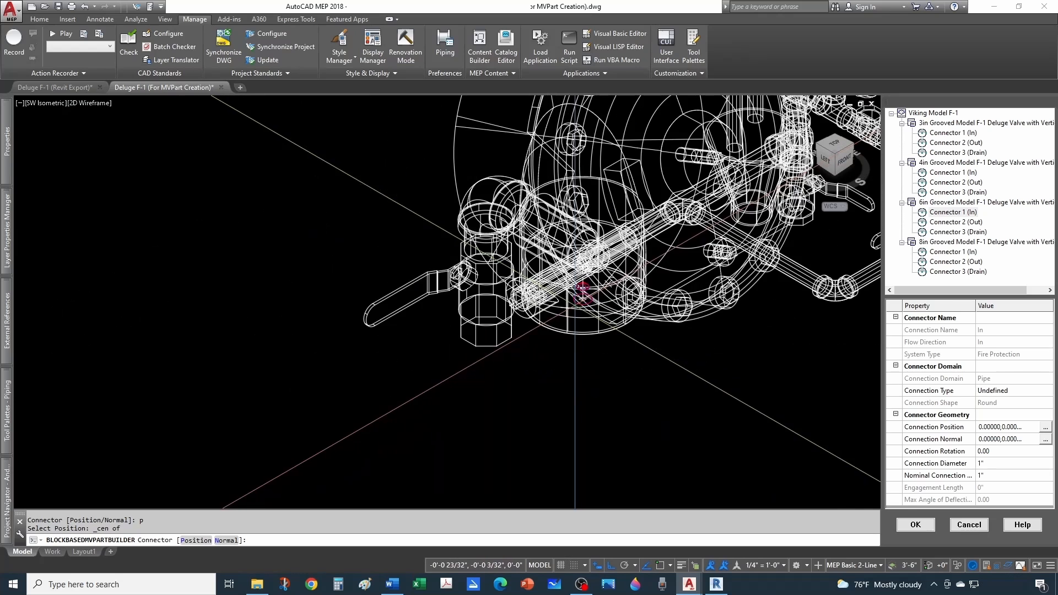
text(n)
key(Return)
click(552, 342)
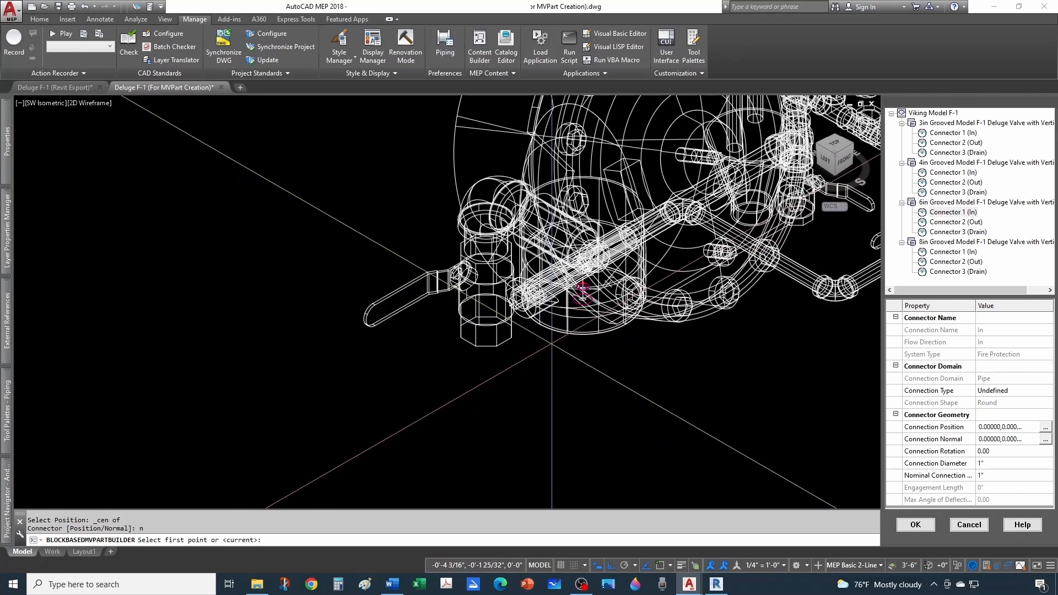
click(548, 409)
scroll(601, 364, down, 4)
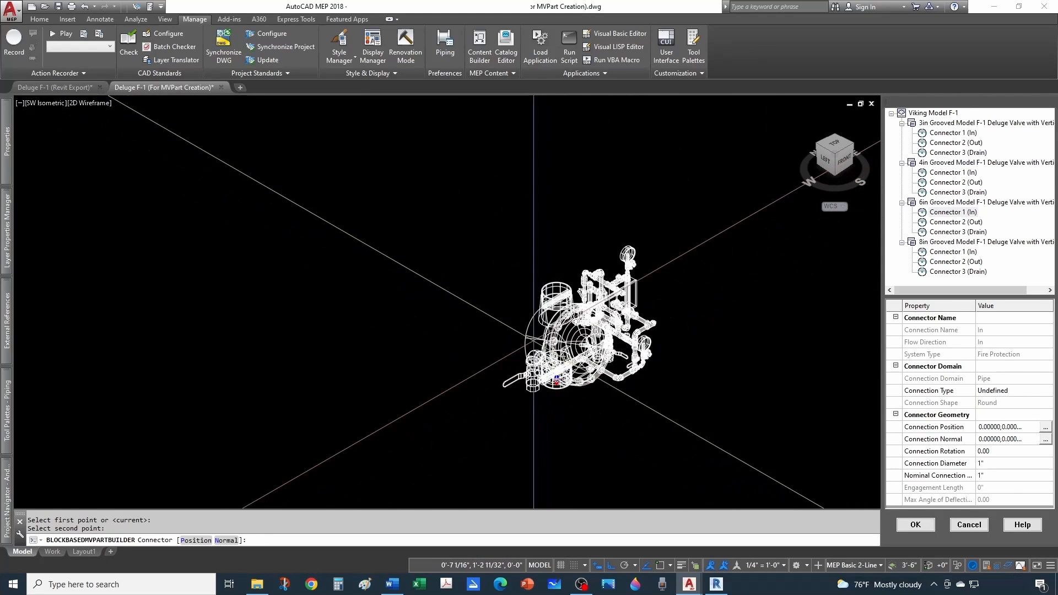
Set the 6in valve's In connector connection diameter and nominal connection diameter to 6, and its connection type to Grooved.
click(1000, 464)
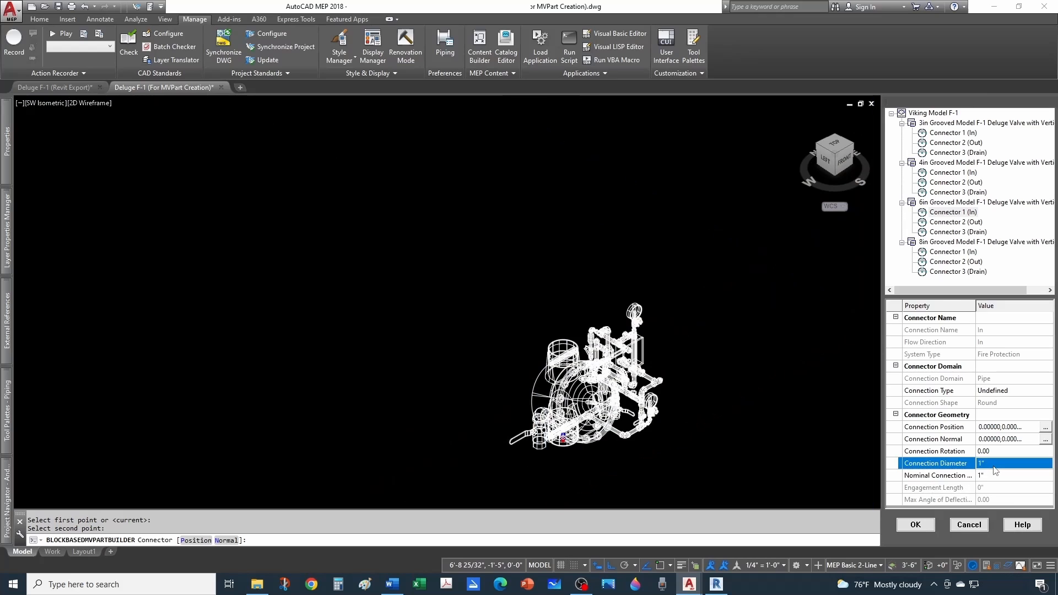
text(6)
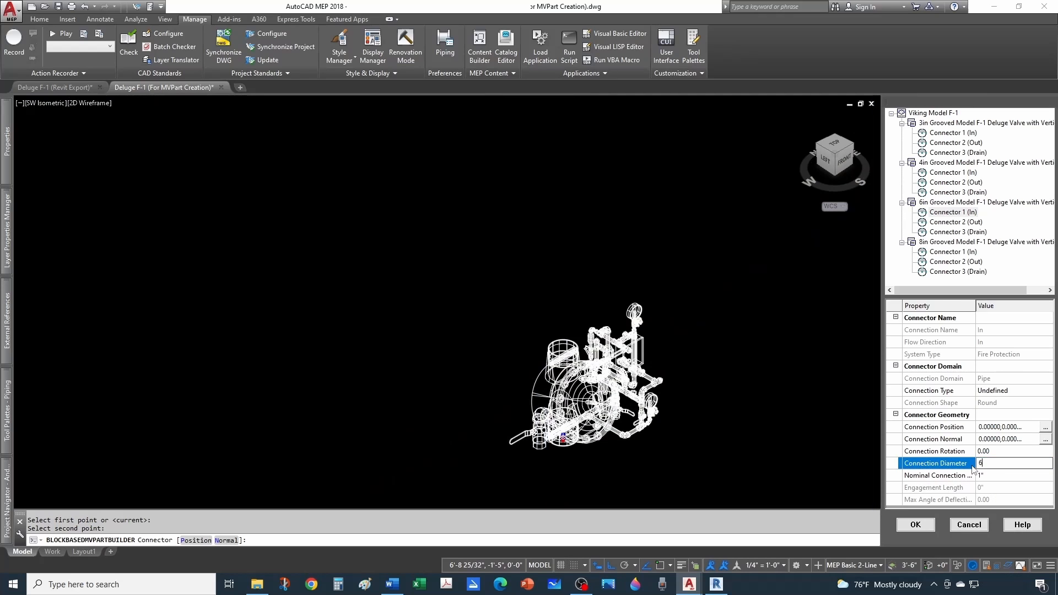
click(992, 474)
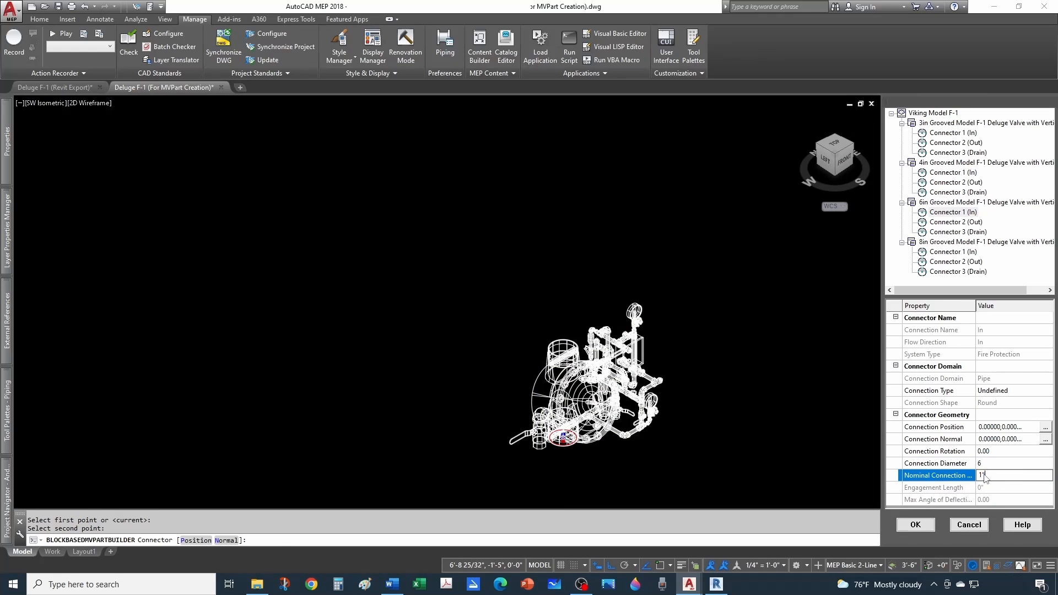
click(999, 390)
click(1013, 391)
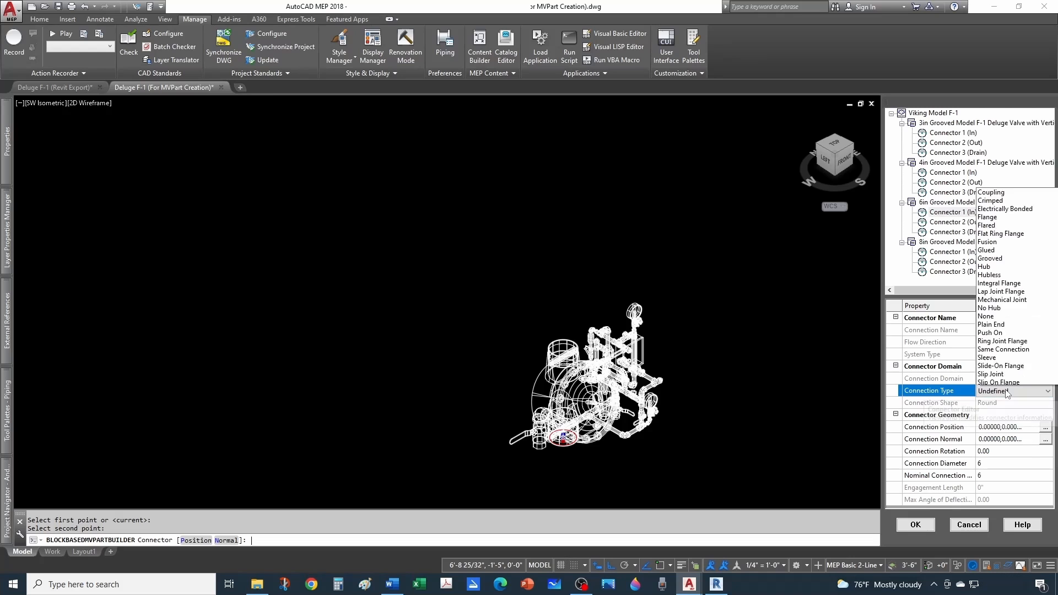
click(989, 158)
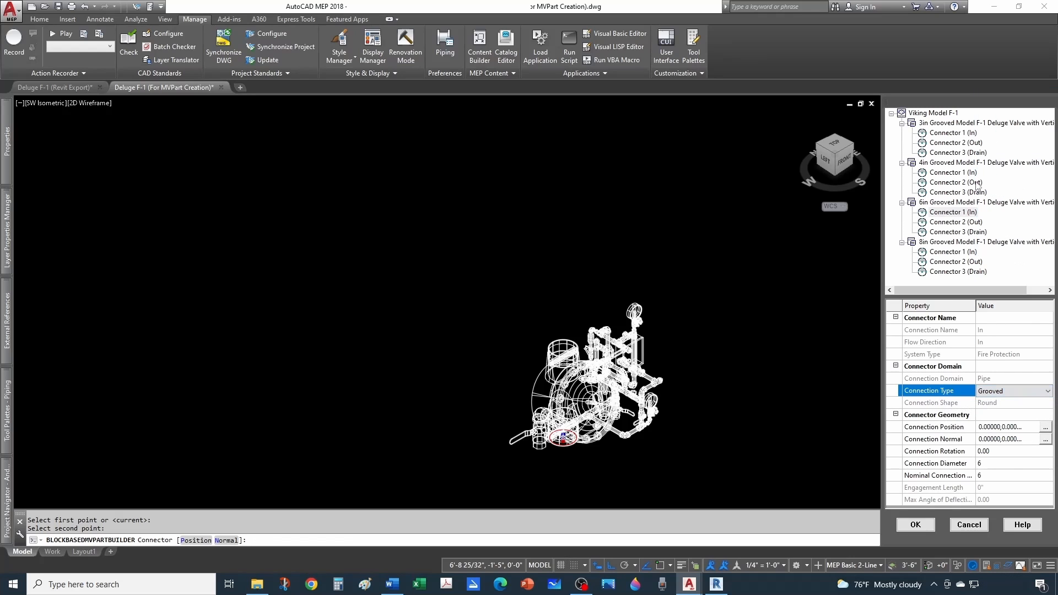
Position the 6in valve's Out connector at the centre of the valve body's top circular opening.
click(958, 222)
scroll(561, 406, up, 5)
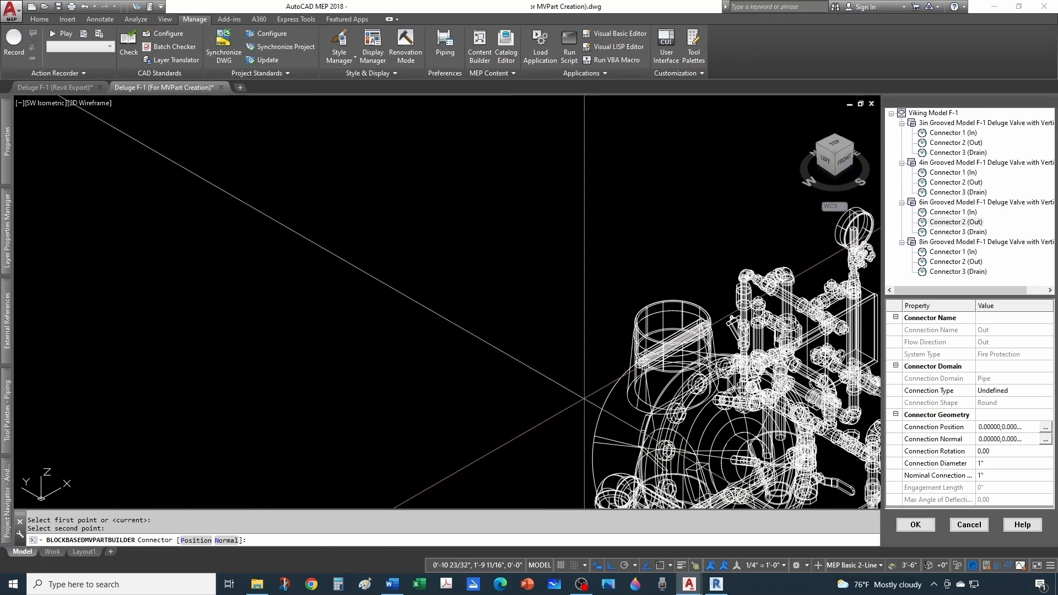
text(p)
key(Return)
scroll(441, 297, up, 3)
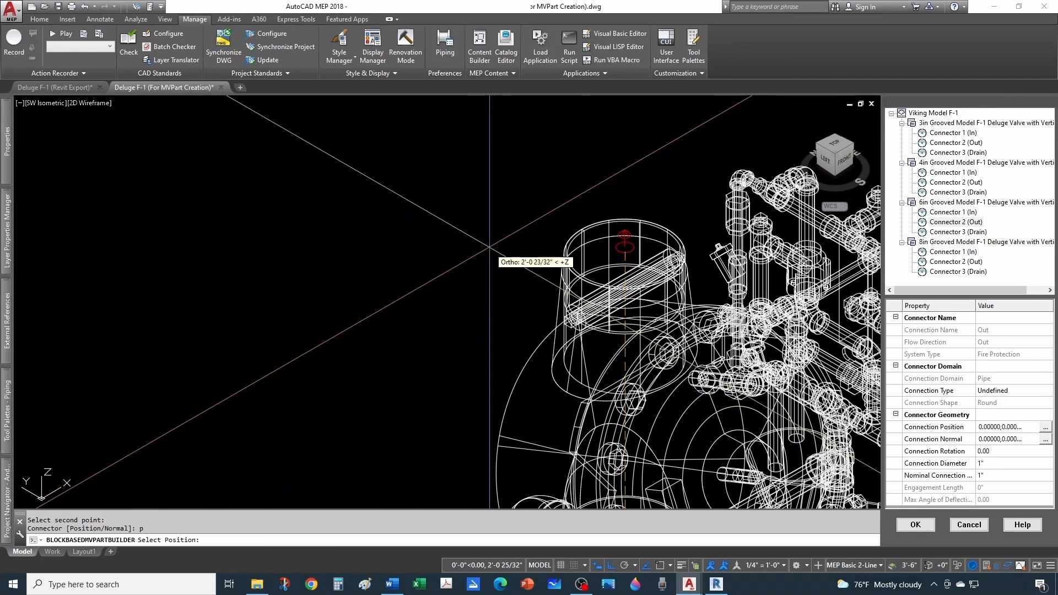
shift+right_click(492, 244)
click(520, 367)
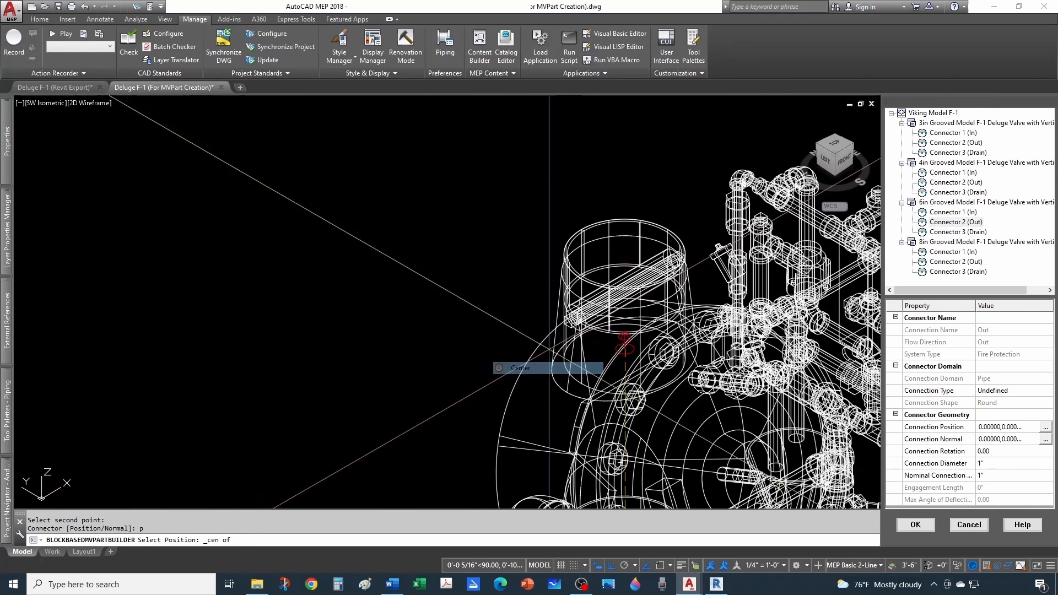
click(624, 254)
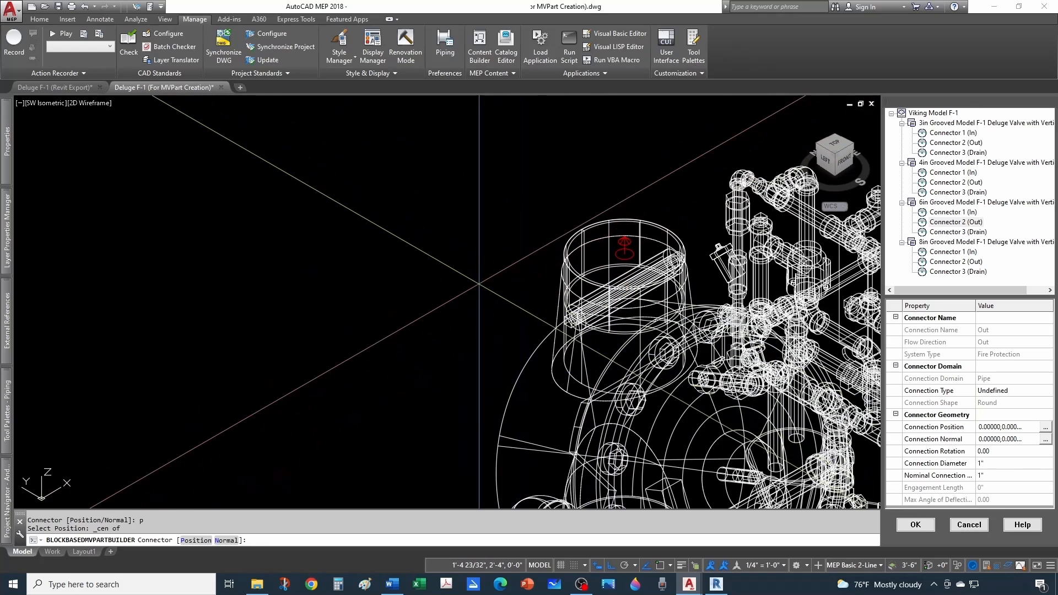
Point the 6in valve's Out connector normal straight up along +Z.
text(n)
key(Return)
click(483, 309)
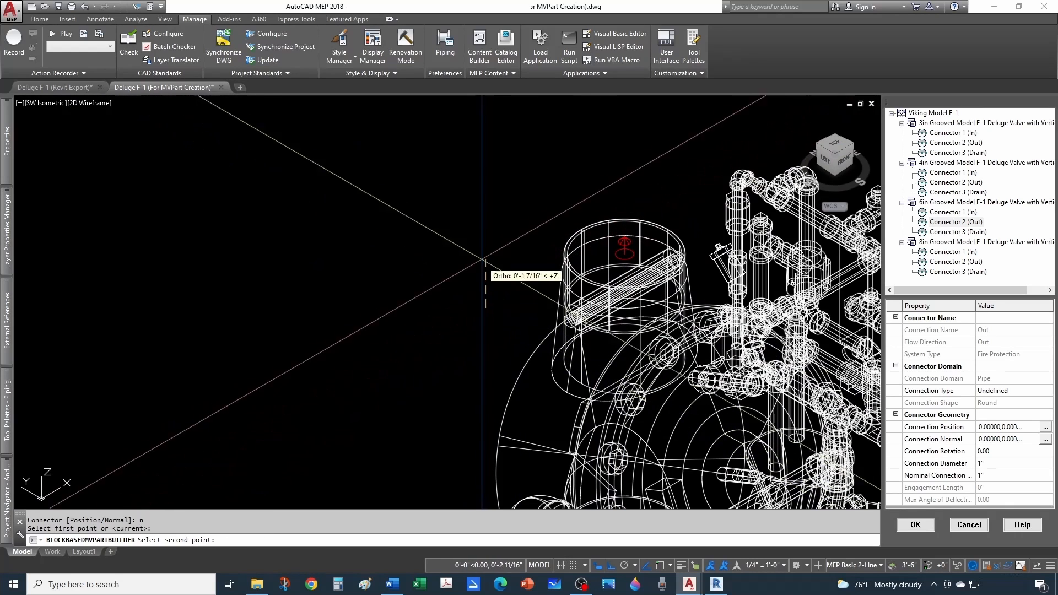
click(477, 236)
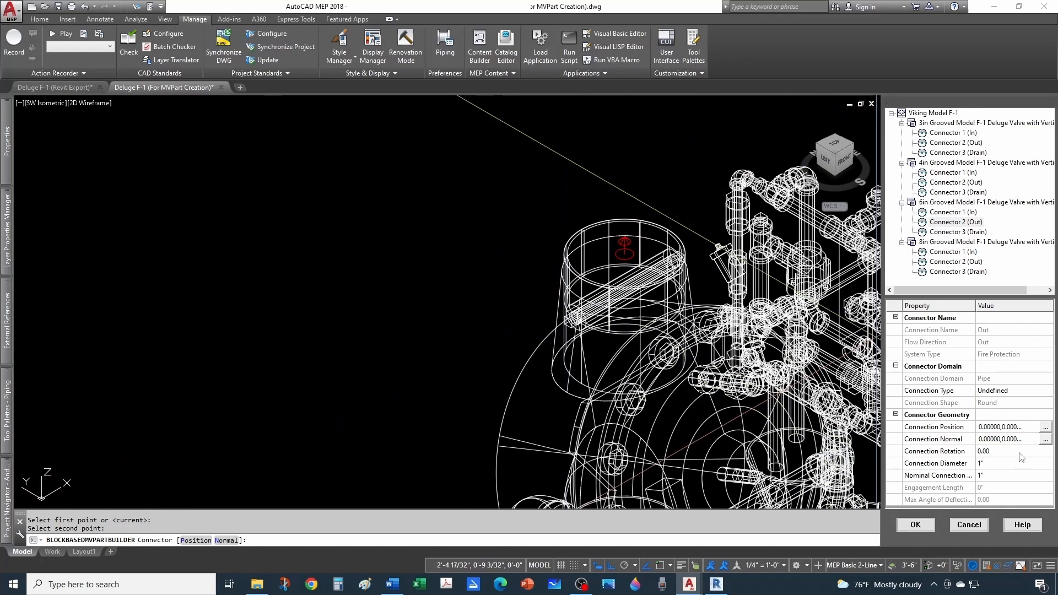
Set the 6in valve's Out connector connection diameter and nominal connection diameter to 6, and its connection type to Grooved.
click(1000, 465)
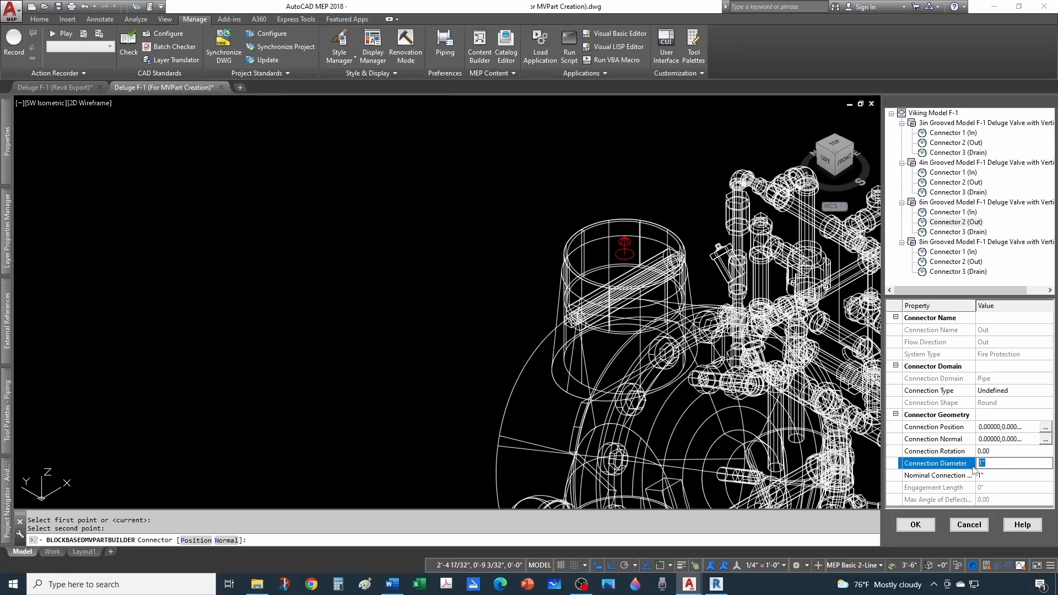
text(6)
click(987, 477)
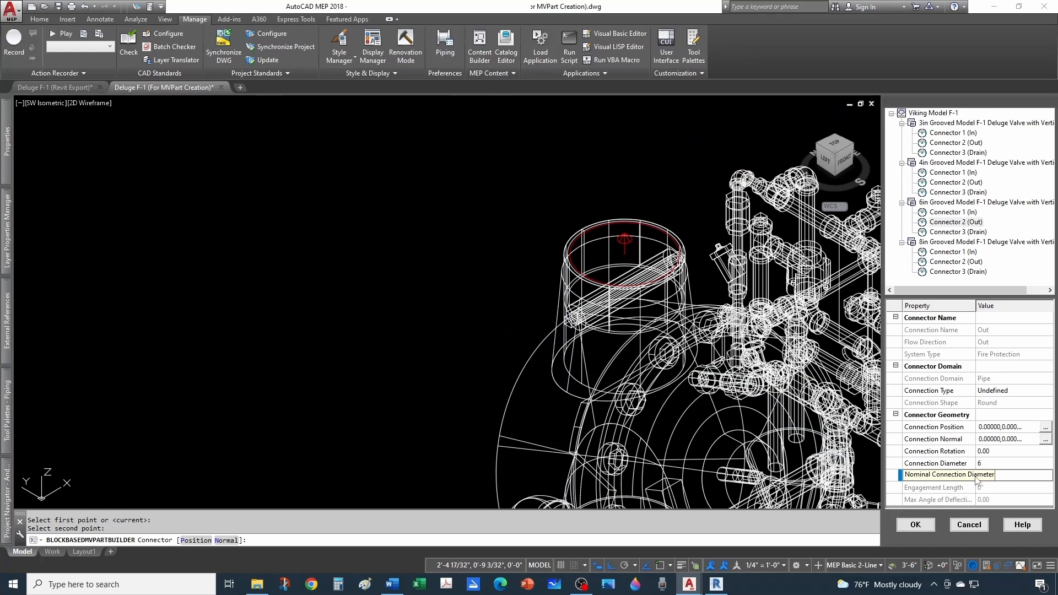
click(1022, 403)
click(1013, 390)
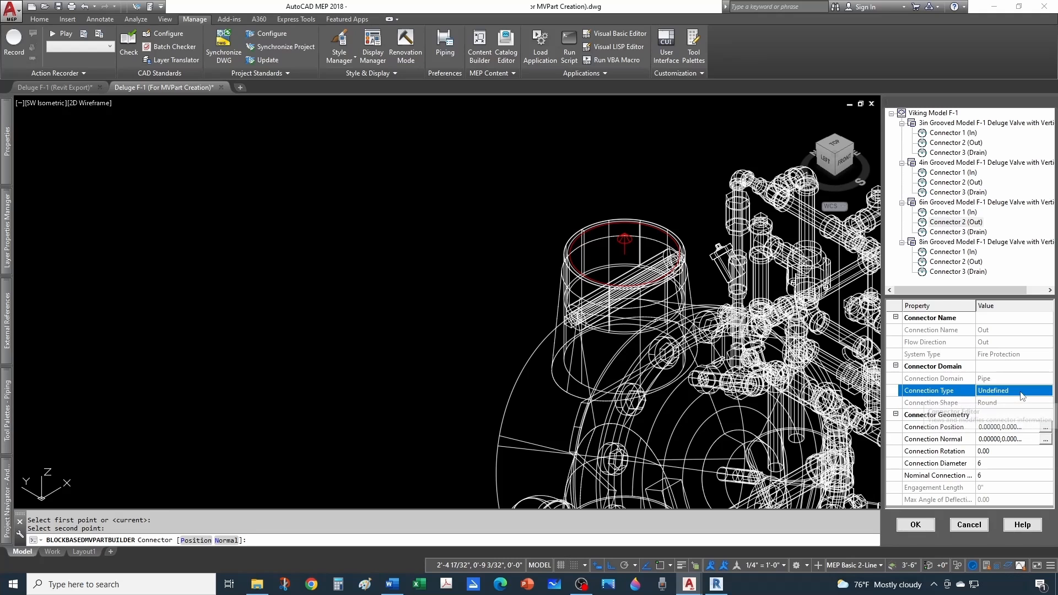
click(1047, 390)
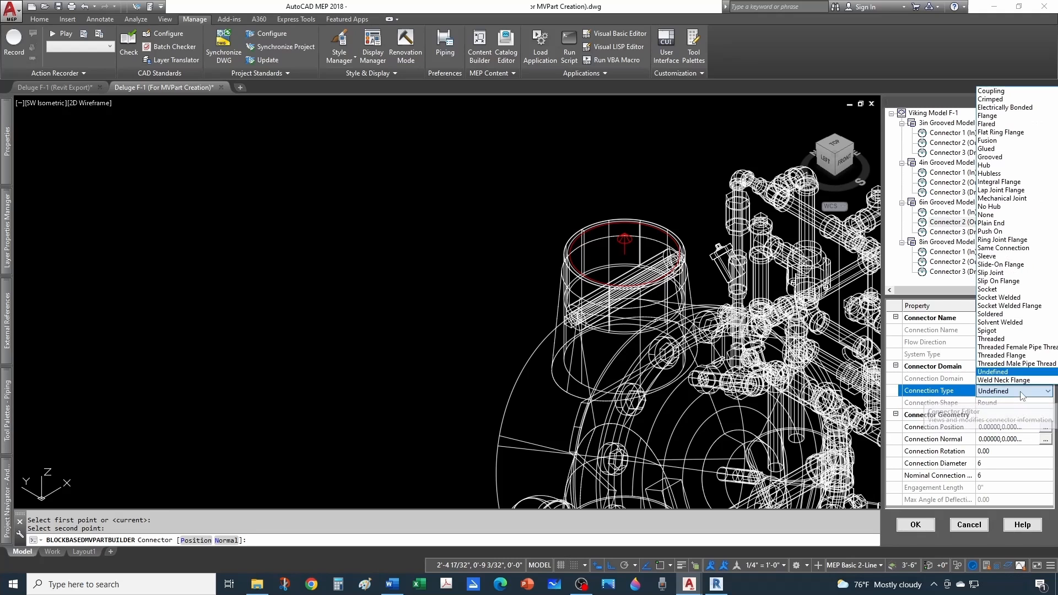
click(1000, 158)
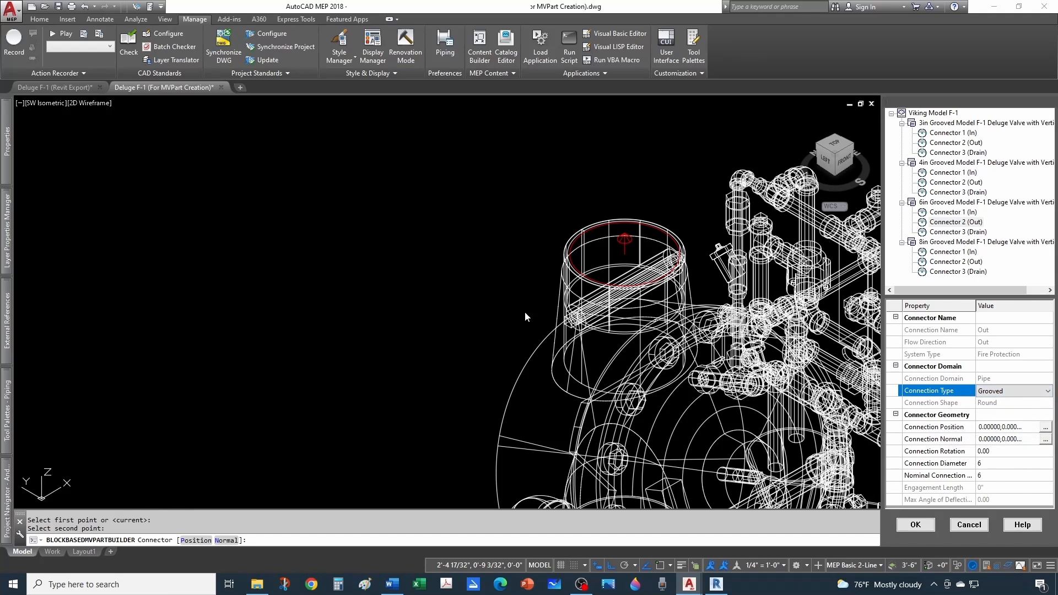
Position the 6in valve's Drain connector at the centre of the circle in the drain valve's lower outlet fitting.
scroll(459, 238, down, 2)
scroll(468, 408, up, 2)
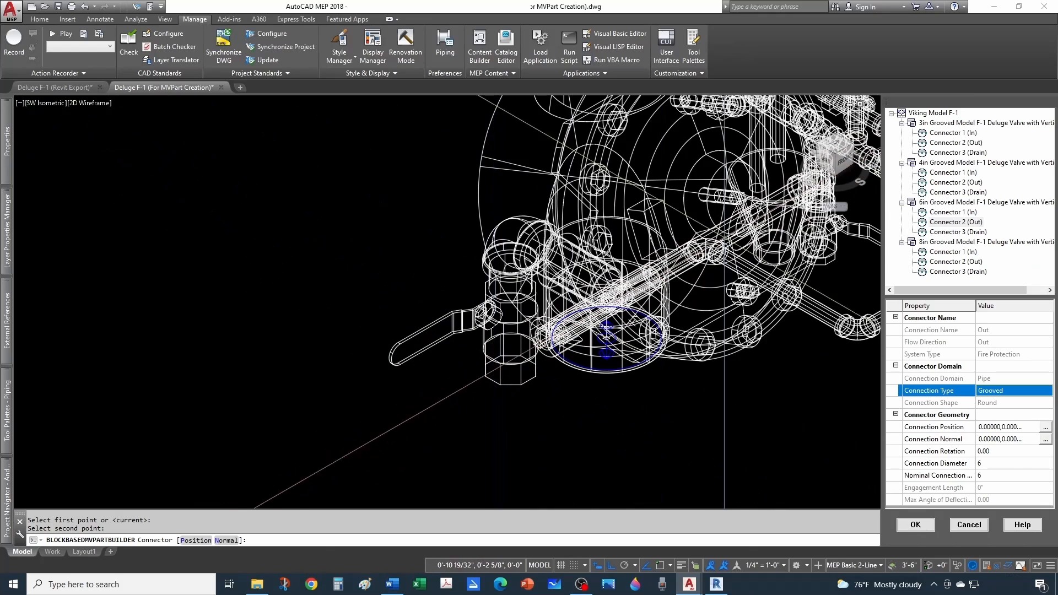
click(968, 232)
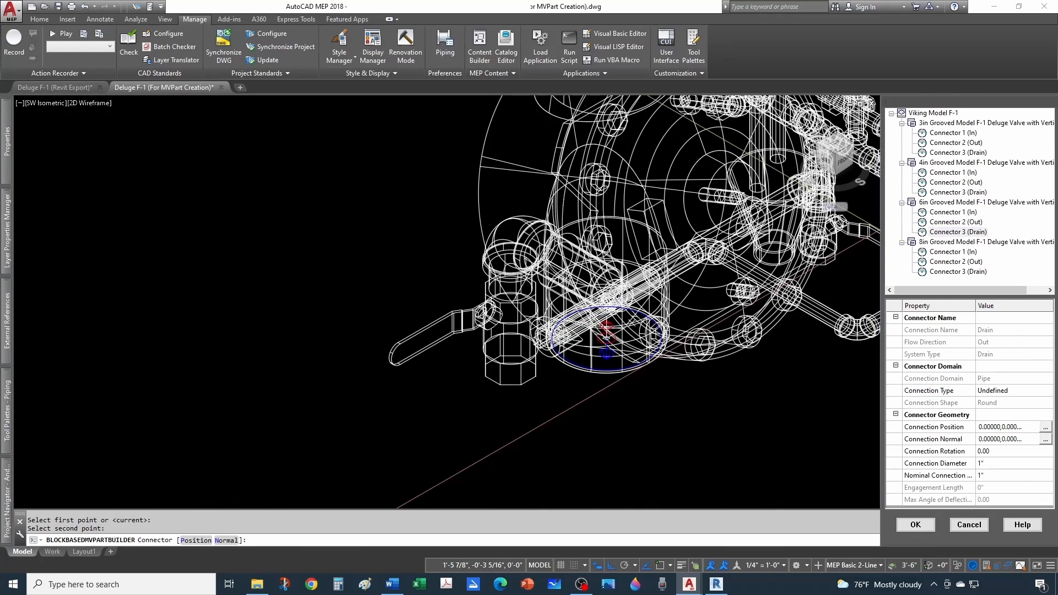
text(p)
key(Return)
scroll(448, 425, up, 4)
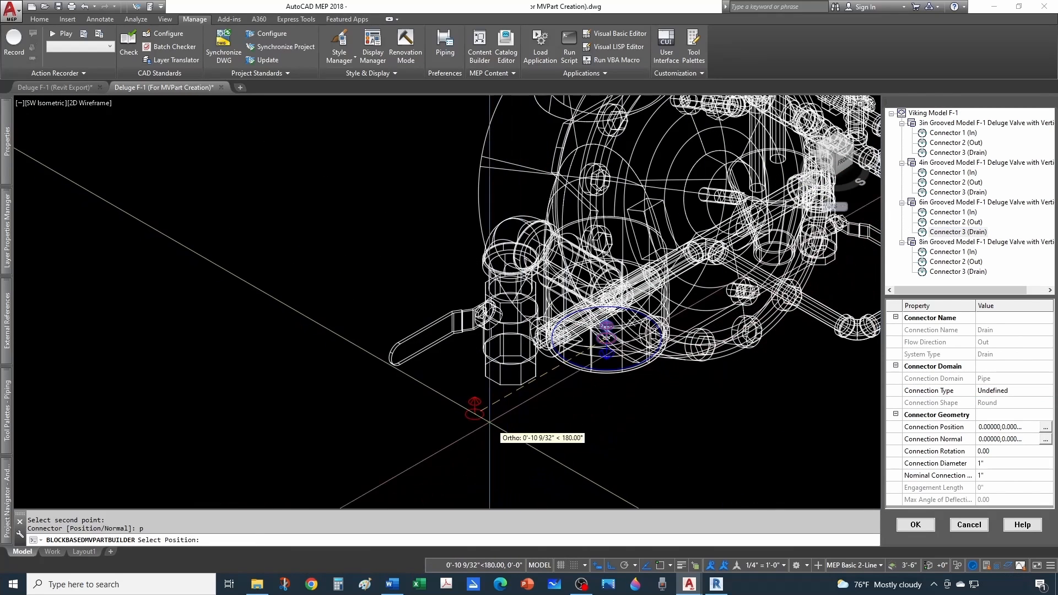
shift+right_click(481, 366)
click(530, 242)
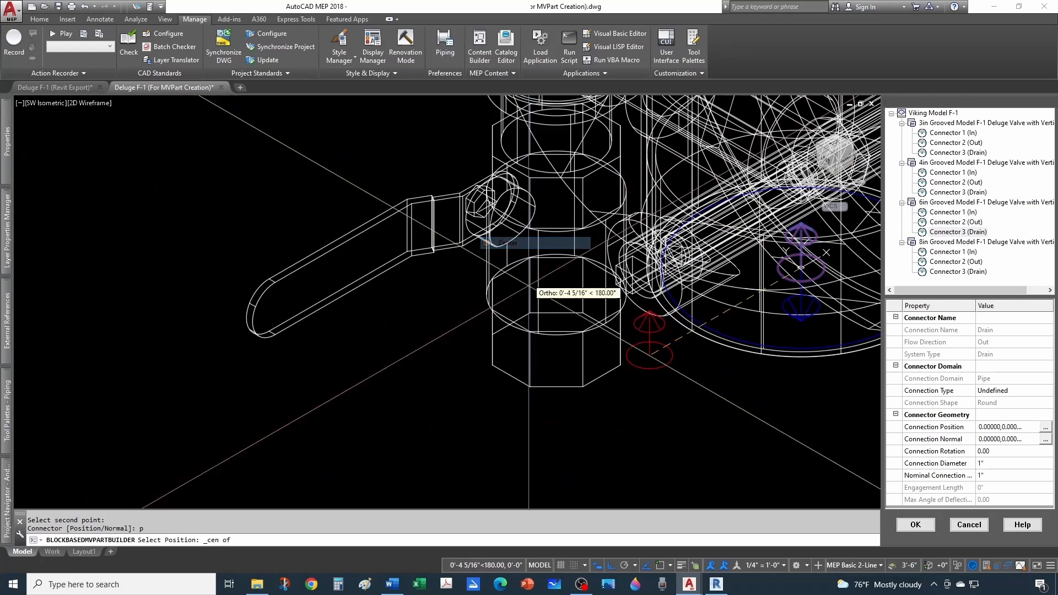
click(556, 294)
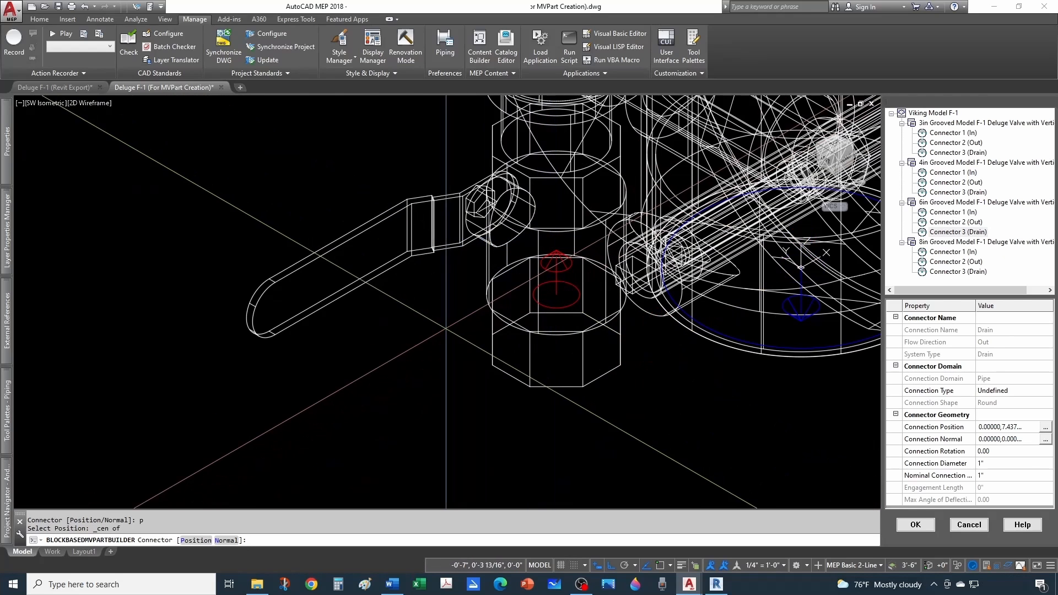
Point the 6in valve's Drain connector normal straight down along -Z.
text(n)
key(Return)
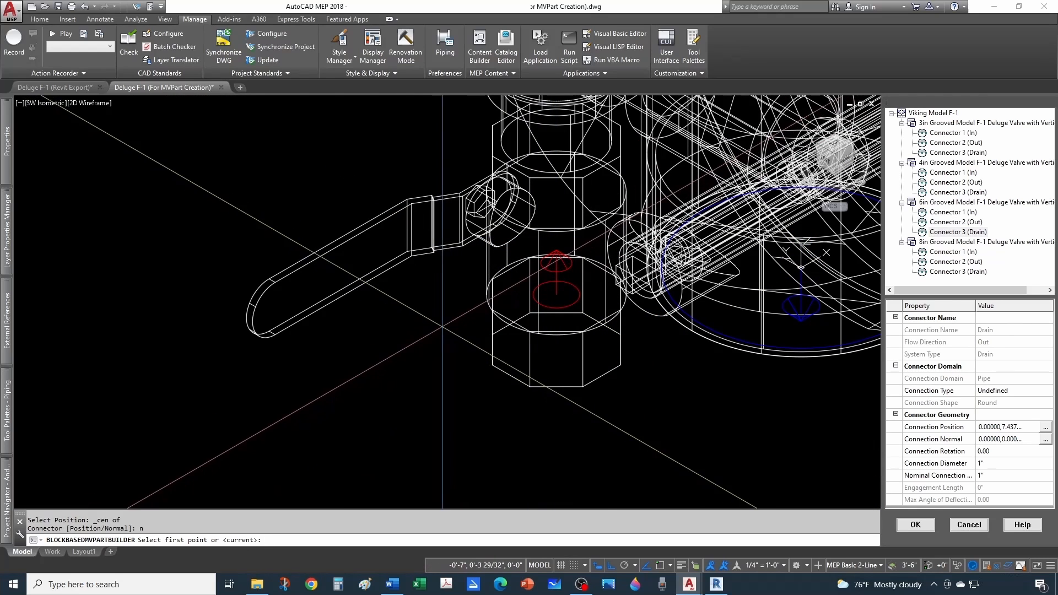
click(441, 328)
click(447, 421)
Set the 6in valve's Drain connector connection diameter and nominal connection diameter to 2.
scroll(454, 380, down, 3)
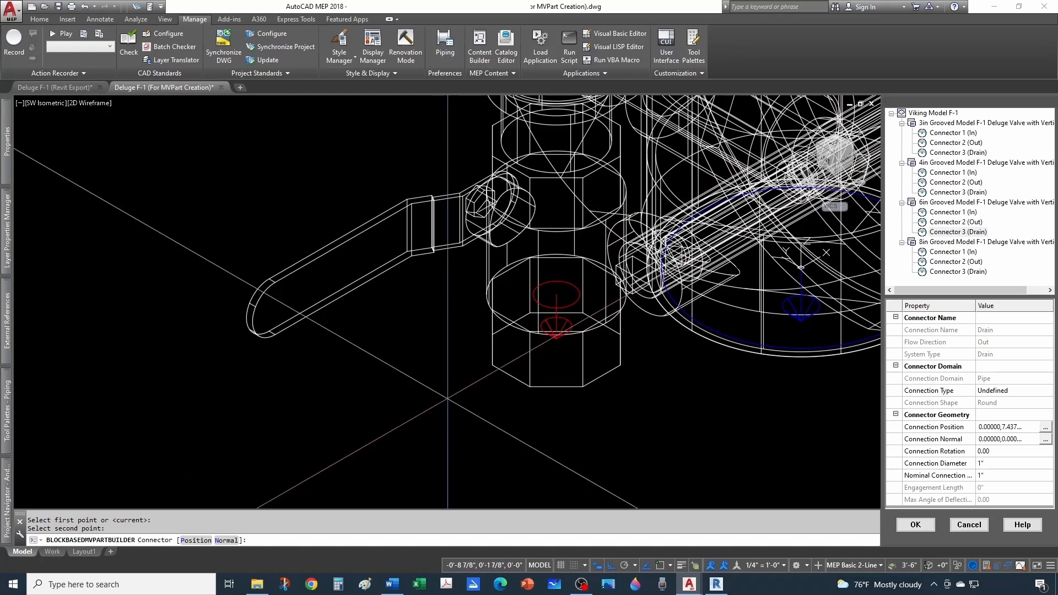
click(994, 464)
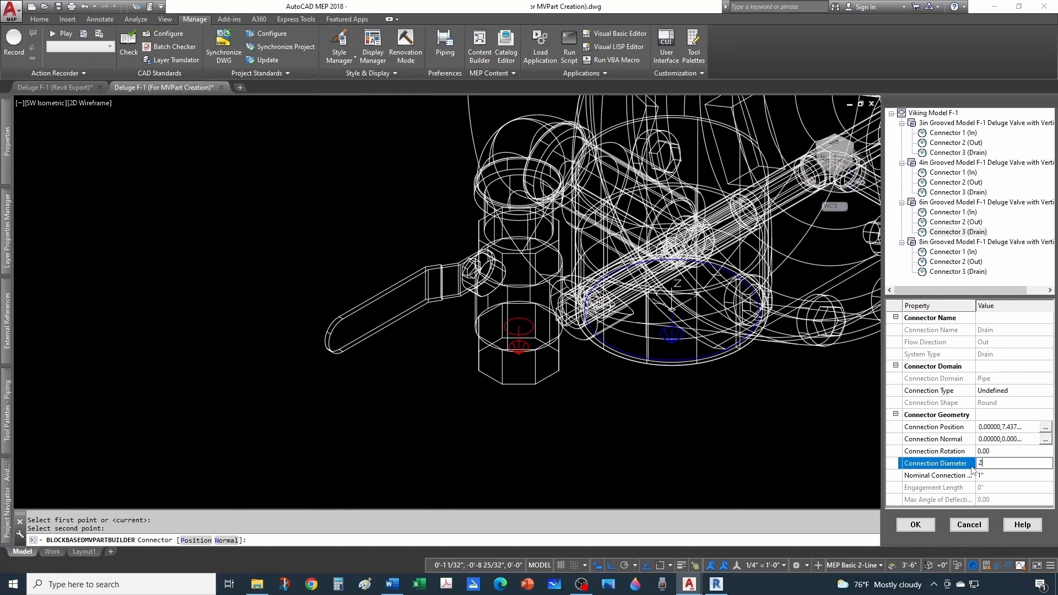
click(997, 477)
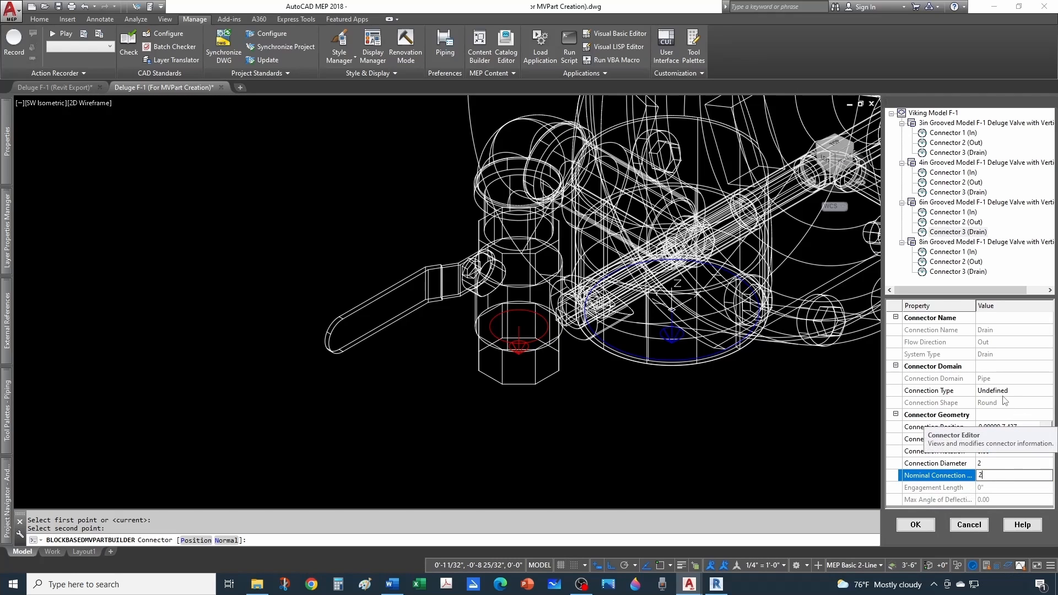
Position the 8in valve's In connector at the centre of the valve body's bottom circular opening.
click(952, 251)
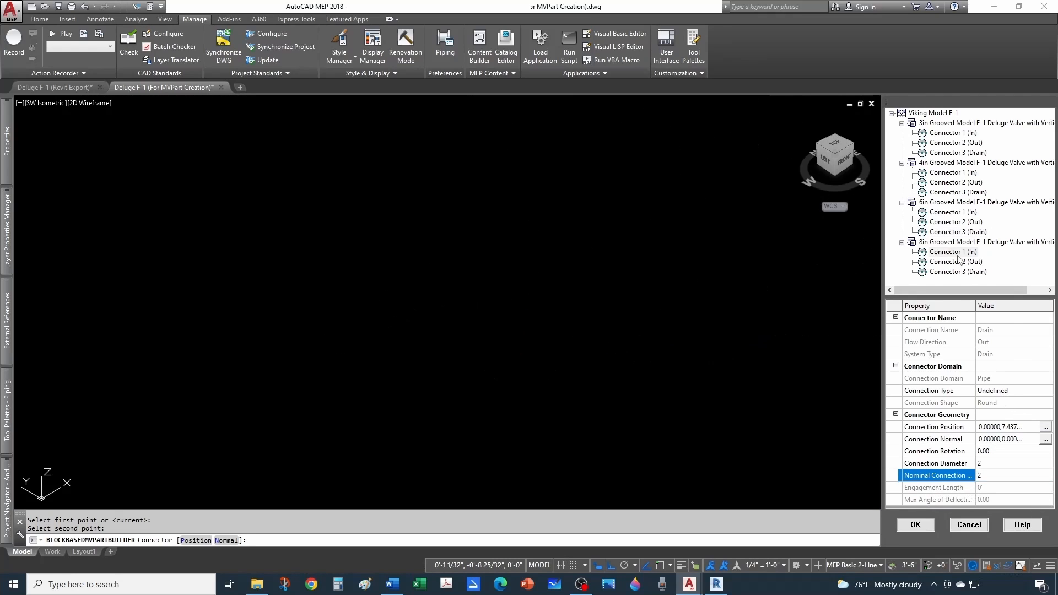
middle_click(623, 315)
middle_click(622, 314)
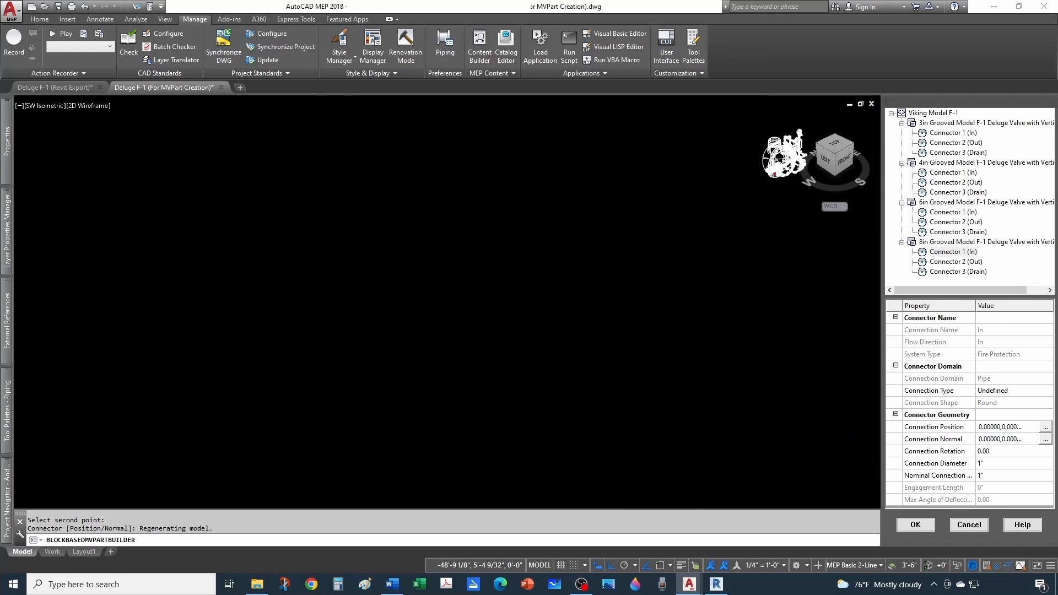
scroll(621, 314, down, 2)
scroll(427, 386, up, 4)
scroll(419, 377, up, 1)
middle_drag(424, 325, 494, 498)
middle_drag(518, 334, 531, 493)
scroll(523, 438, up, 1)
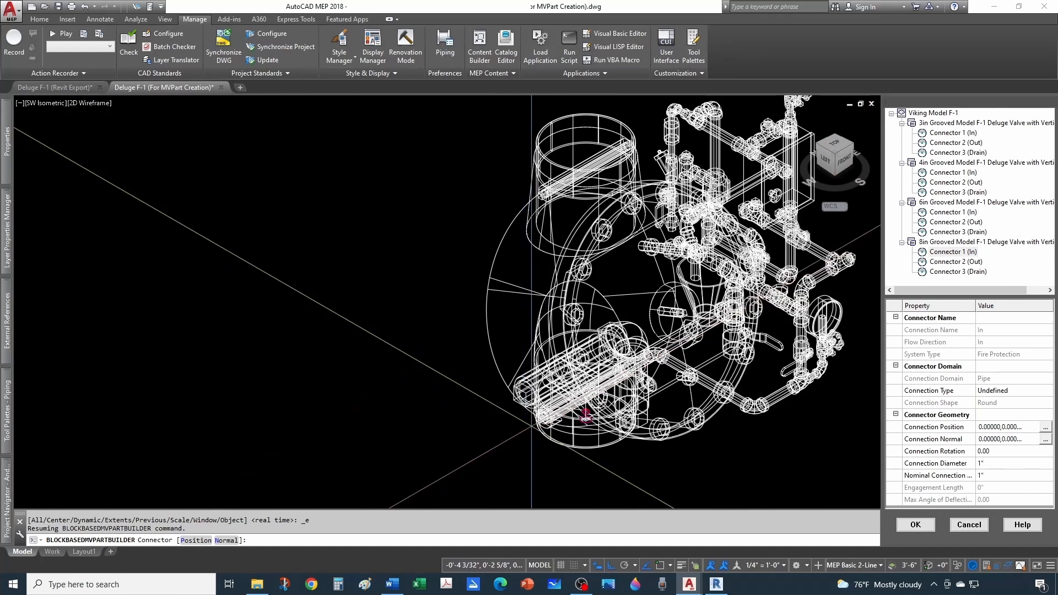
scroll(523, 437, down, 2)
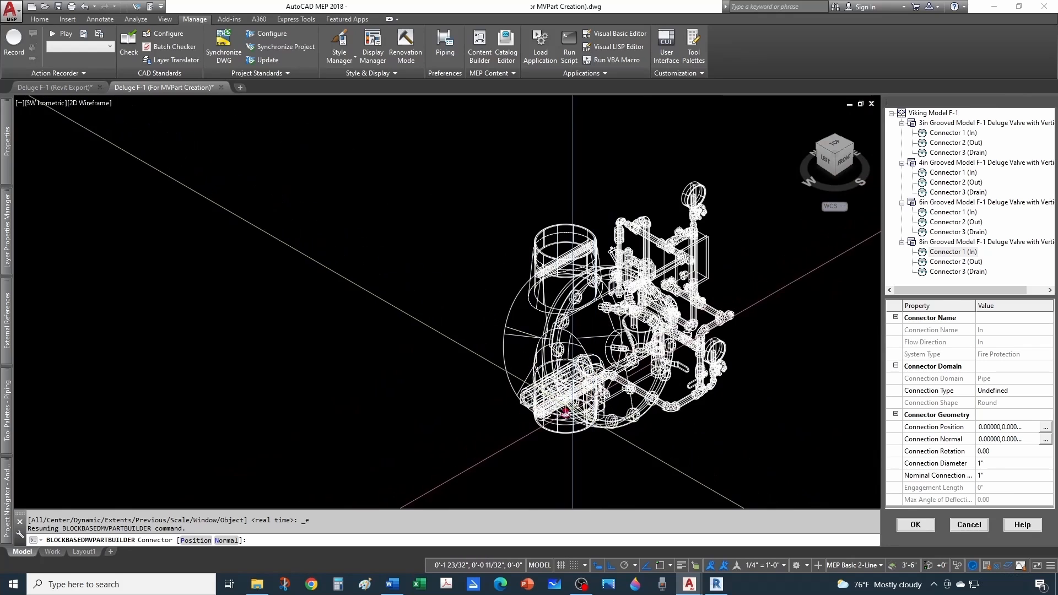
middle_drag(574, 409, 646, 387)
scroll(607, 367, up, 2)
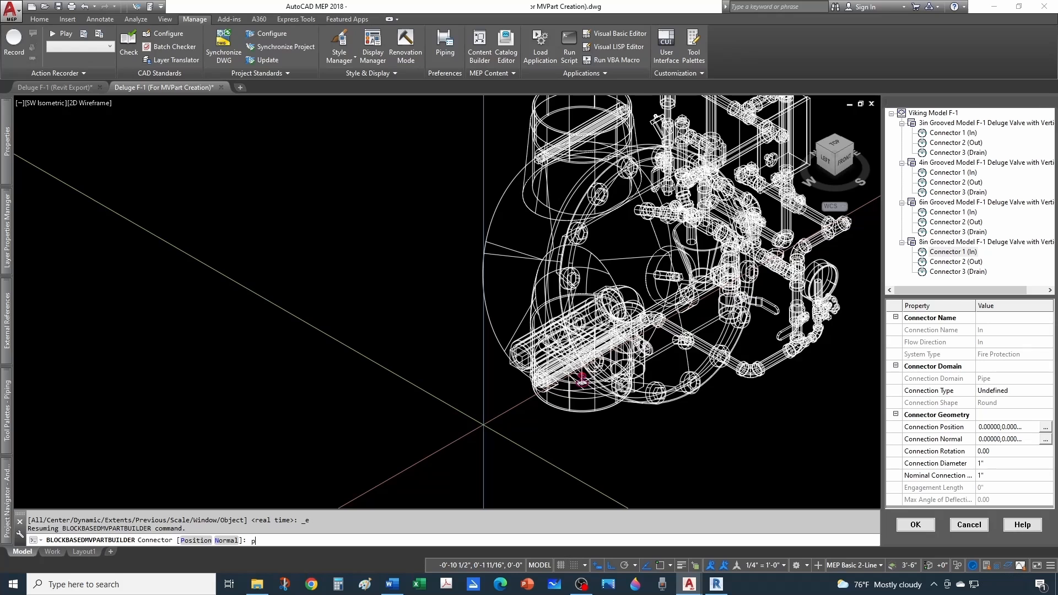
key(Return)
scroll(581, 379, up, 1)
shift+right_click(527, 409)
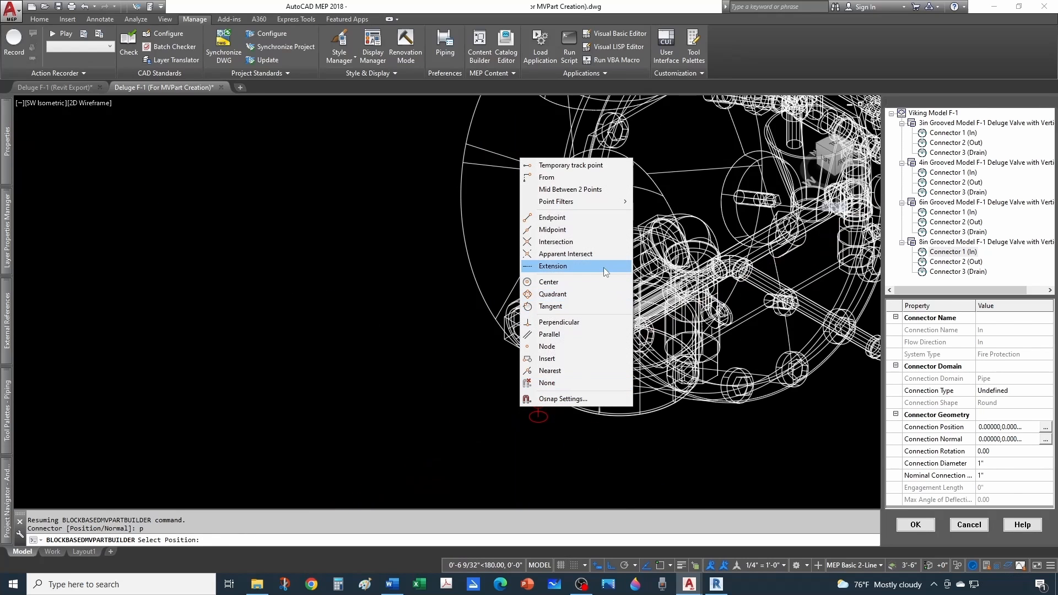
click(598, 282)
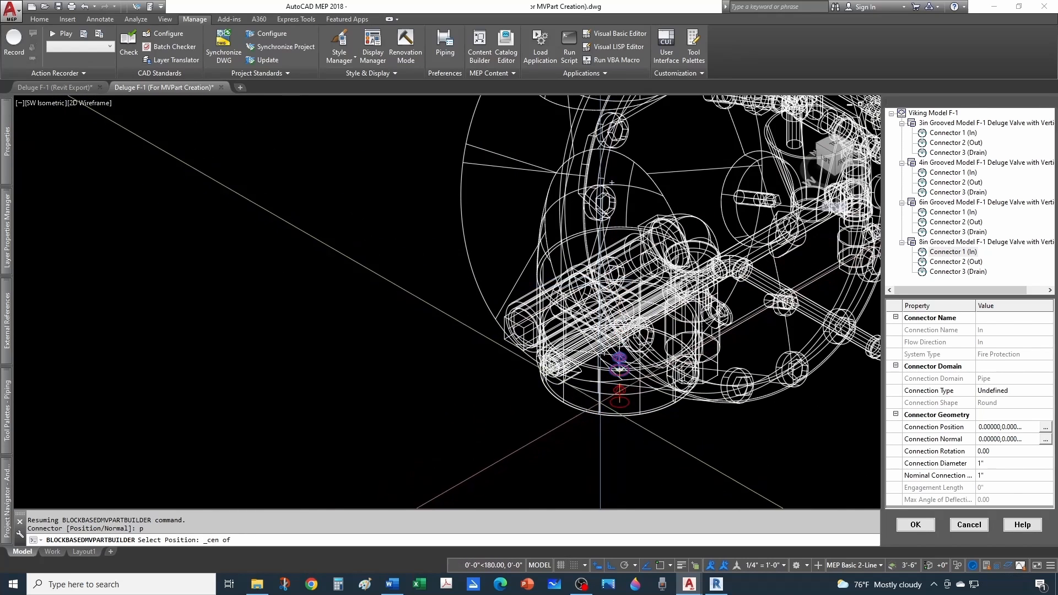
click(611, 372)
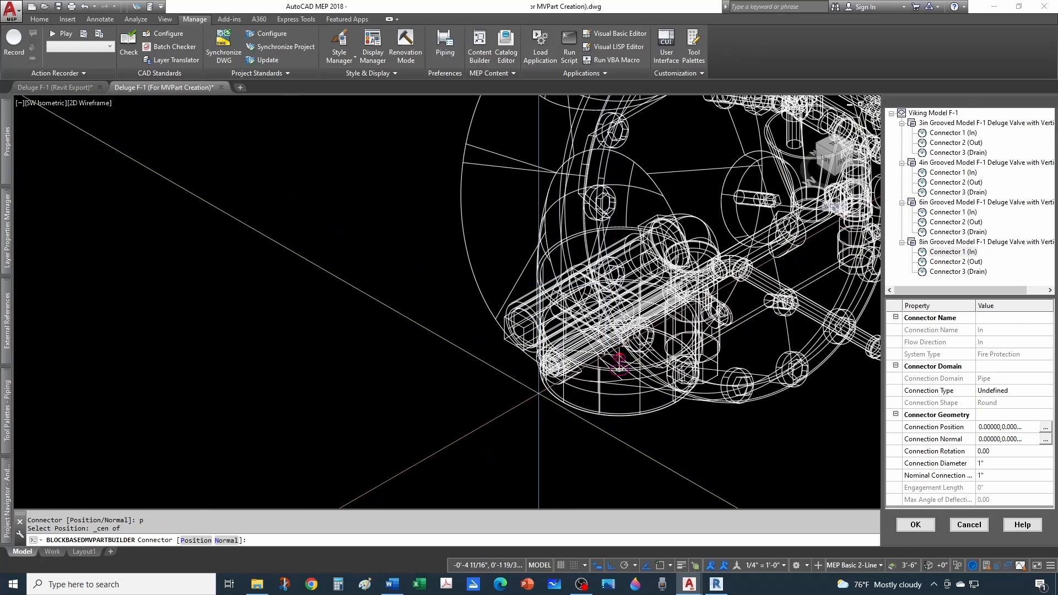
Point the 8in valve's In connector normal straight down along -Z.
key(Return)
click(507, 384)
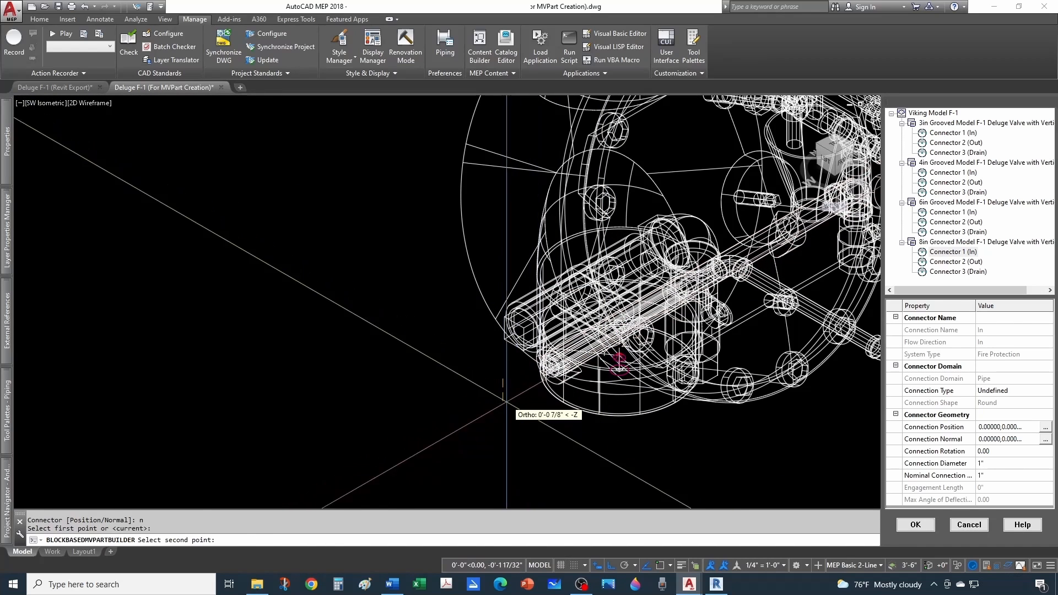
click(506, 437)
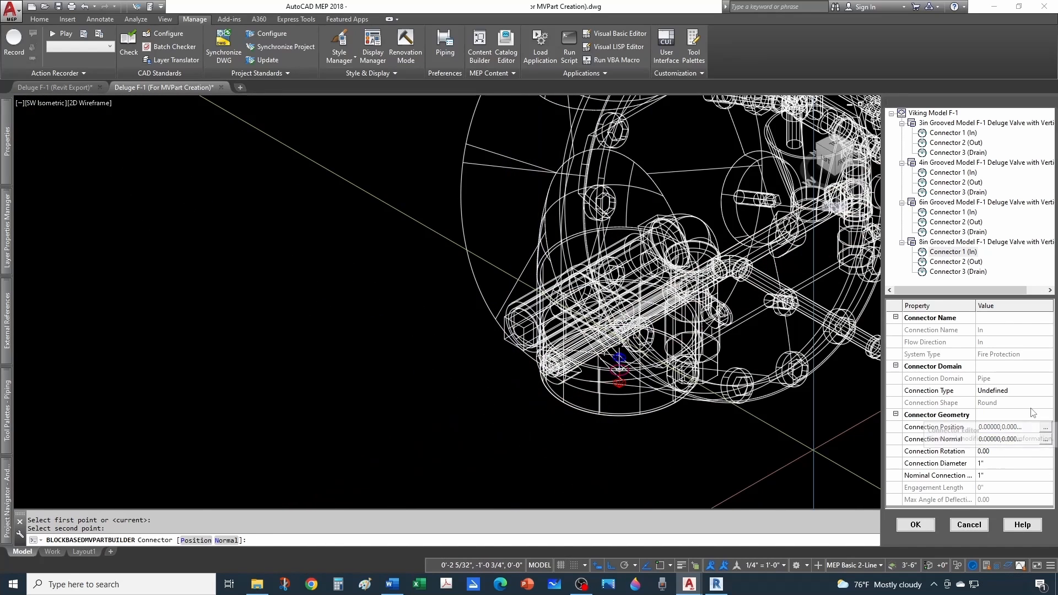
Set the 8in valve's In connector diameter and nominal connection diameter to 8 and its connection type to Grooved.
click(997, 465)
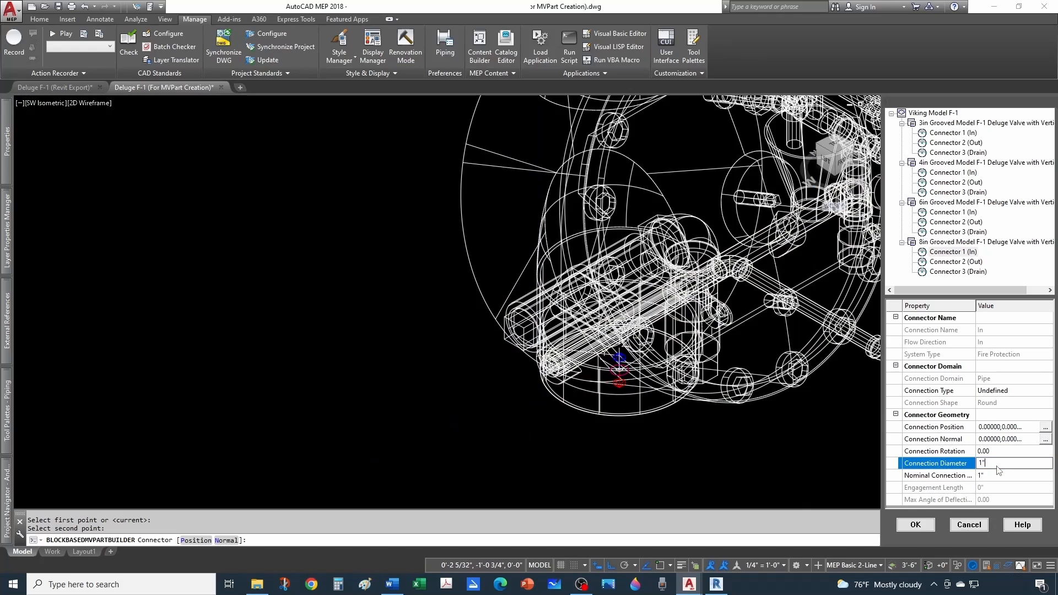
text(8)
click(993, 475)
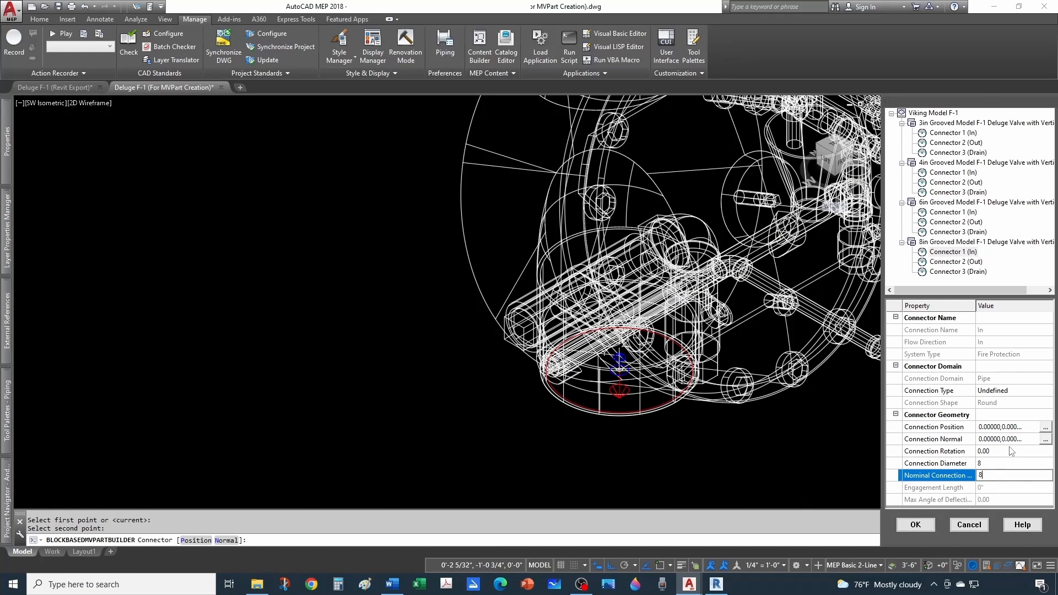
text(8)
click(1010, 391)
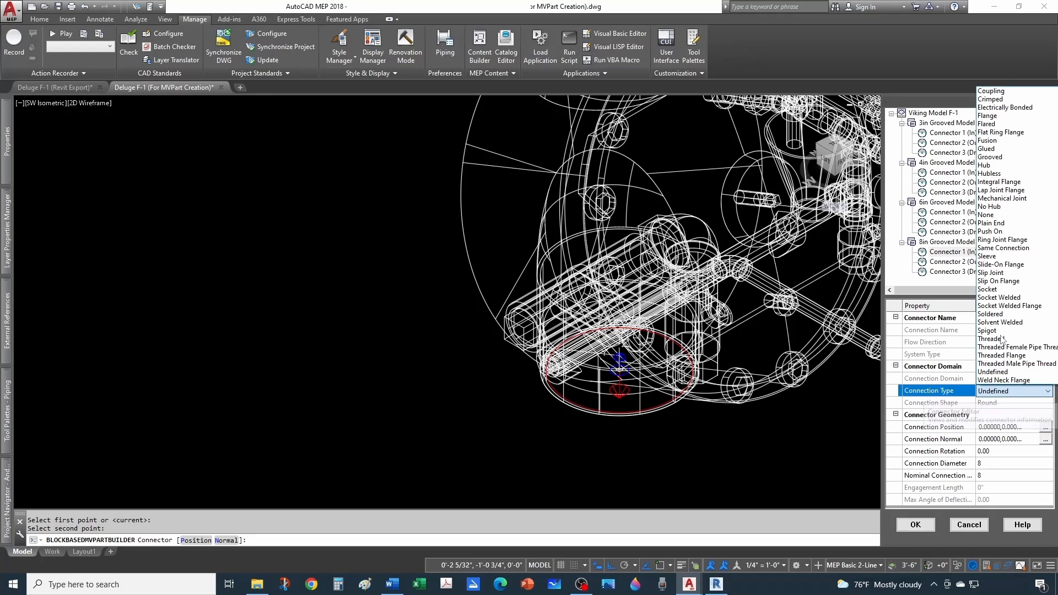
click(991, 157)
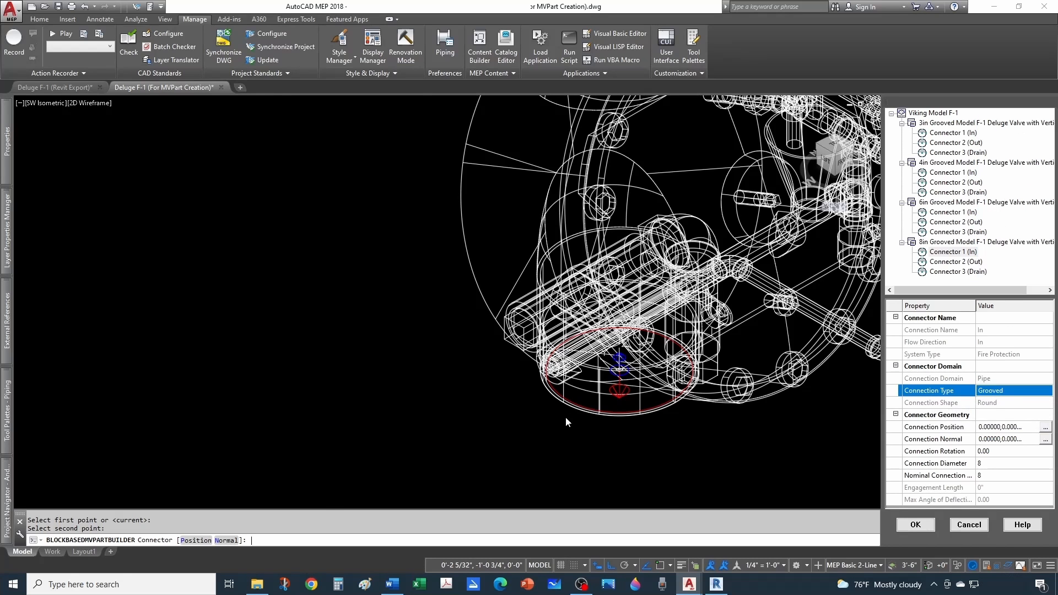
Position the 8in valve's Out connector at the centre of the valve body's top circular opening.
scroll(497, 369, down, 5)
scroll(495, 330, up, 5)
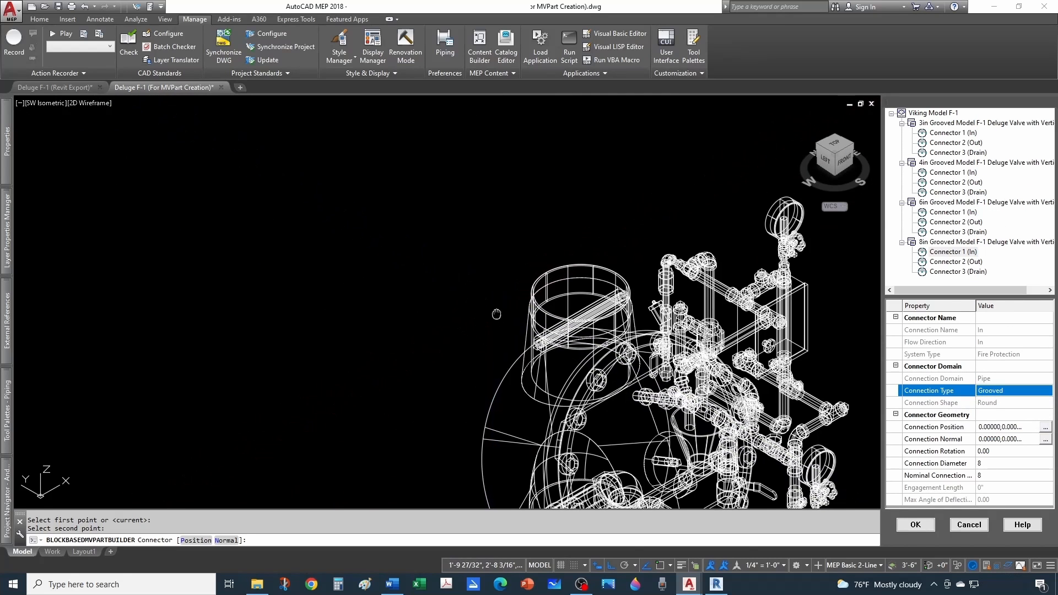
click(959, 262)
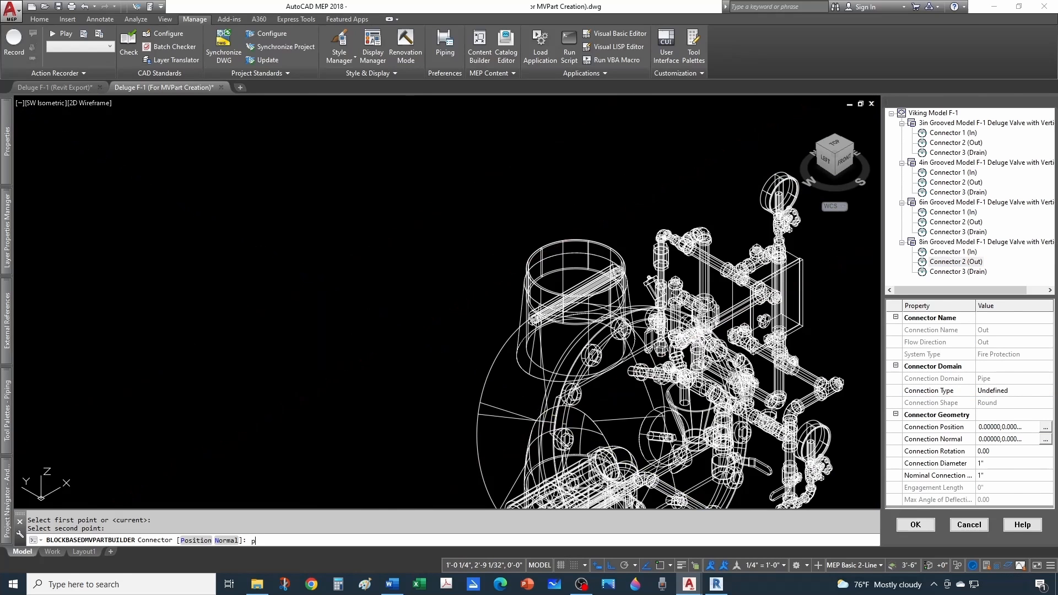
text(p)
key(Return)
shift+right_click(529, 232)
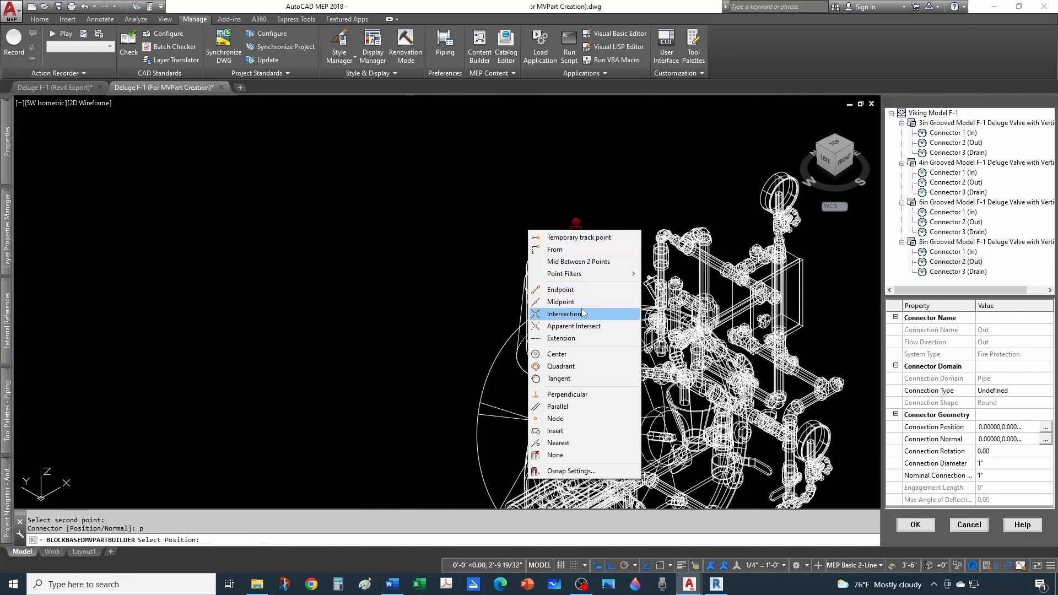
click(585, 354)
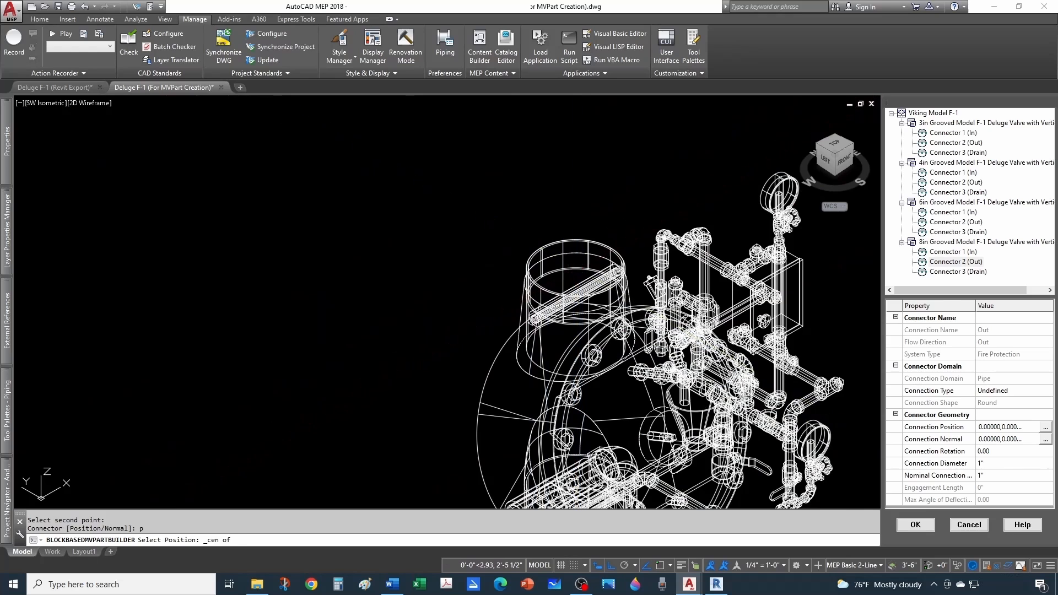
click(575, 268)
Keep the 8in valve's Out connector normal pointing straight up along Z by accepting the current direction.
text(nn)
key(Return)
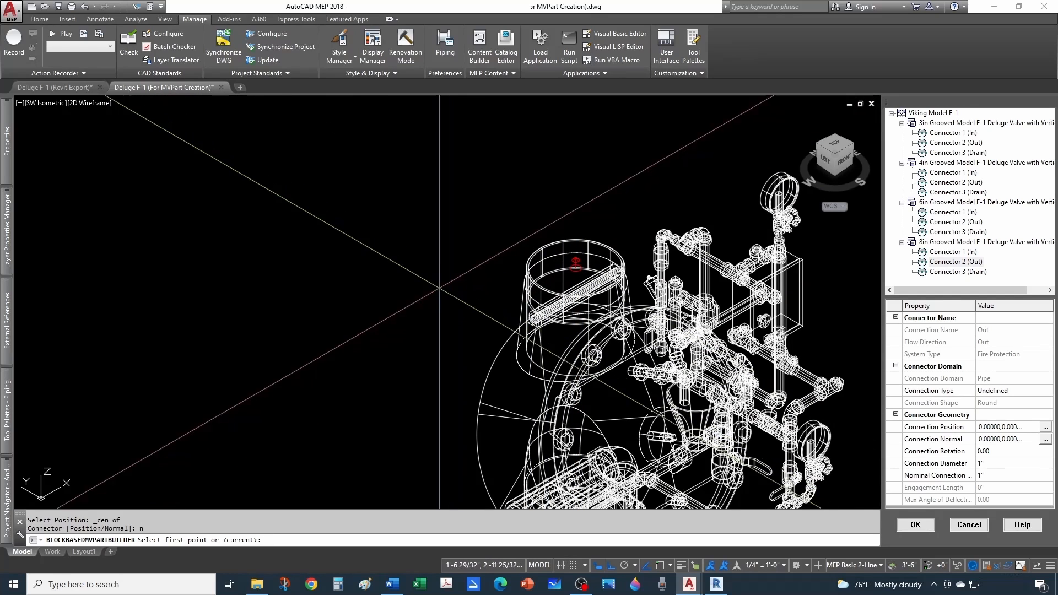
key(Return)
key(Return)
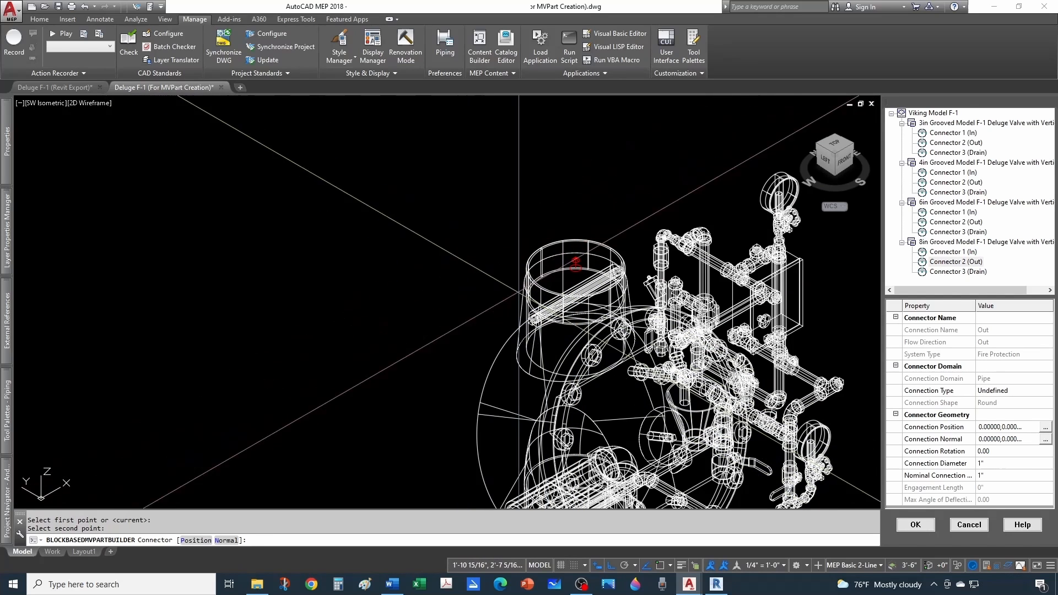
Set the 8in valve's Out connector diameter and nominal connection diameter to 8 and its connection type to Grooved.
click(991, 464)
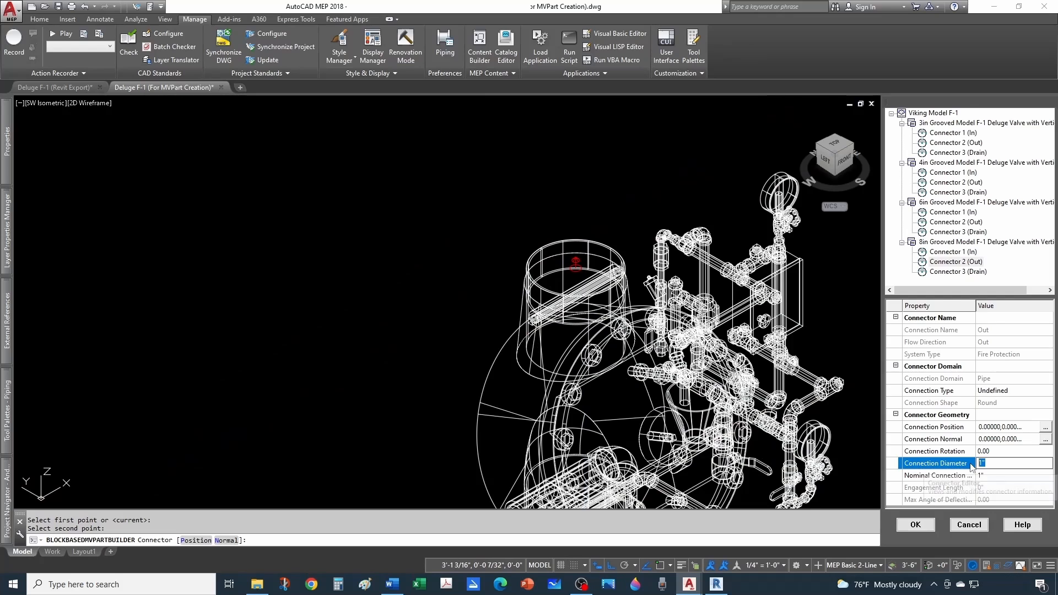
click(994, 476)
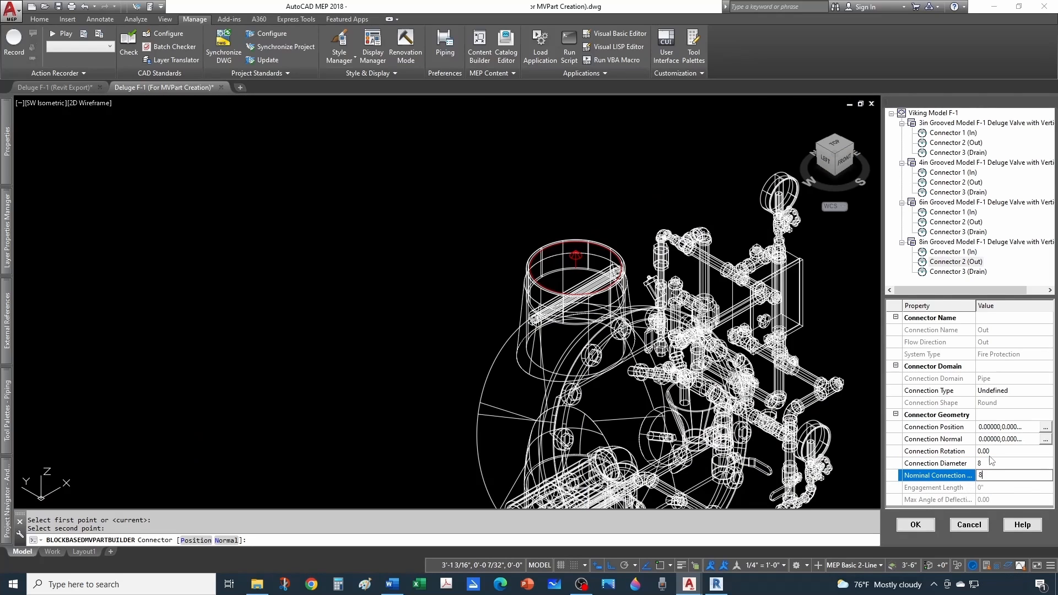
click(1000, 391)
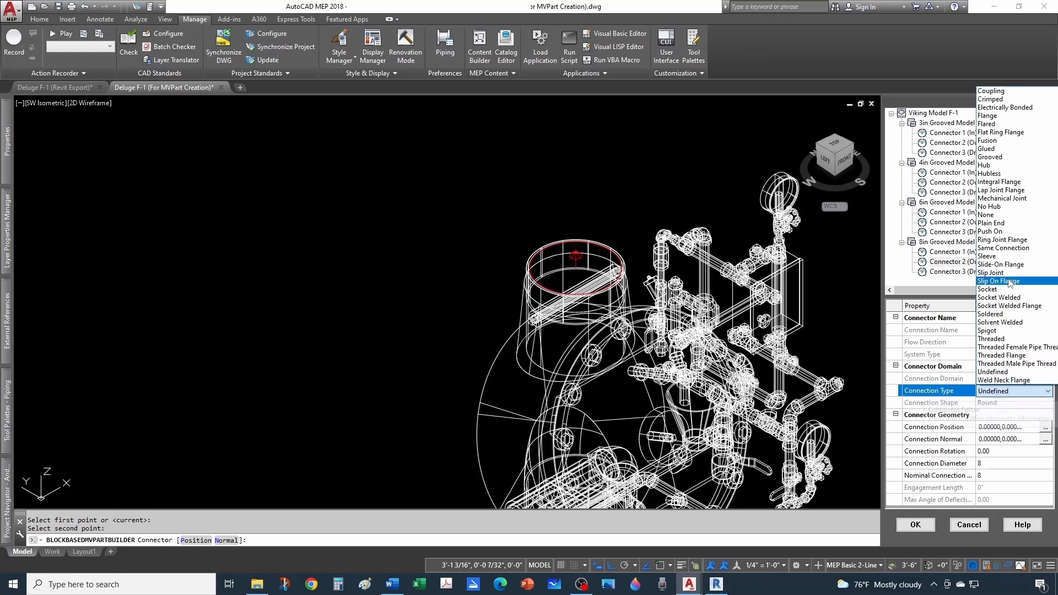
click(999, 158)
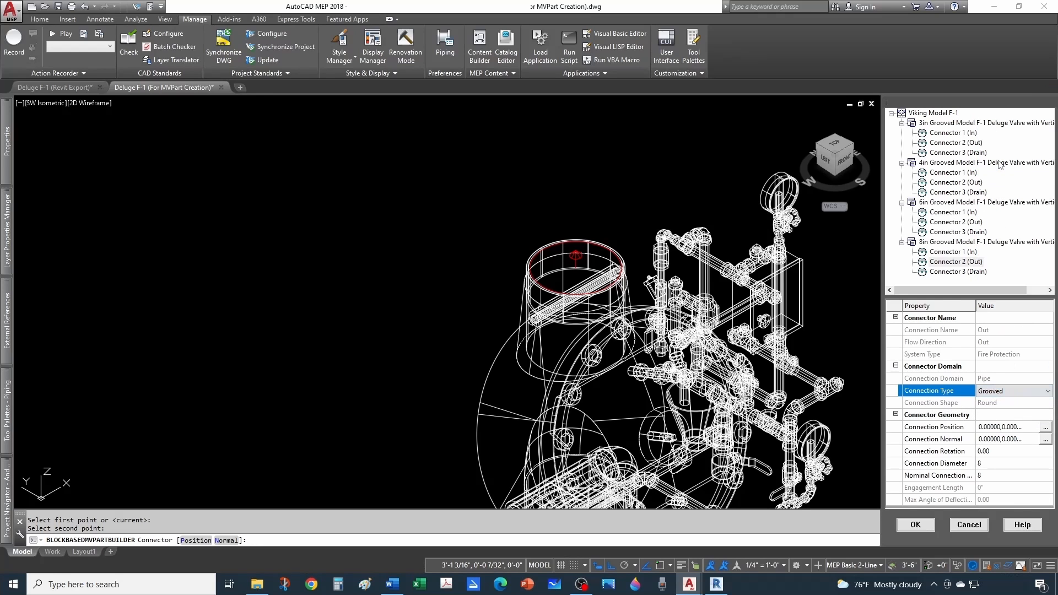
Position the 8in valve's Drain connector at the centre of the circular edge near the lower end of the drain valve.
scroll(420, 293, down, 3)
scroll(463, 400, up, 2)
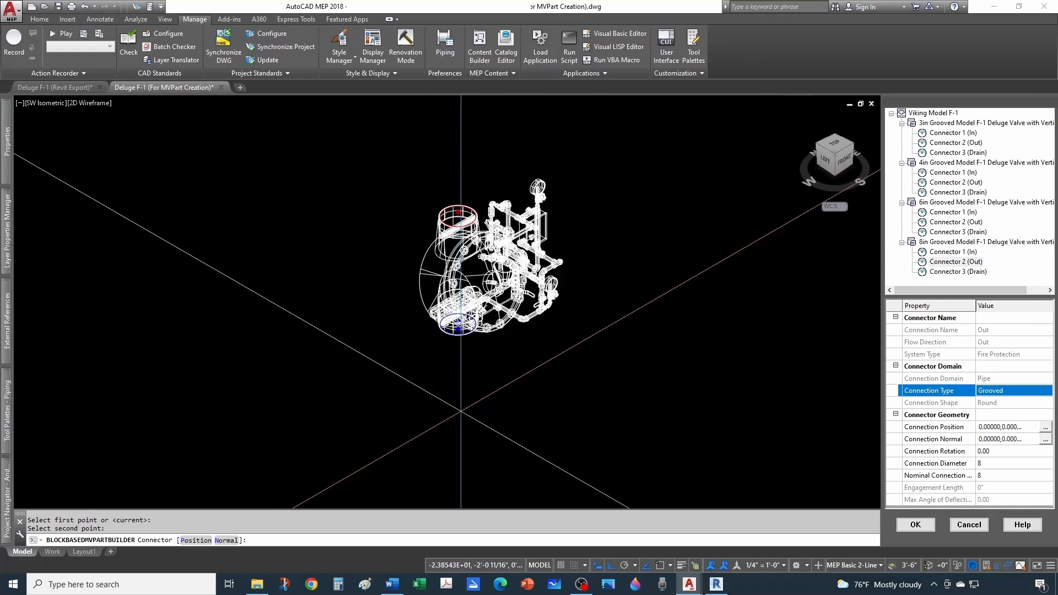
middle_drag(528, 348, 534, 415)
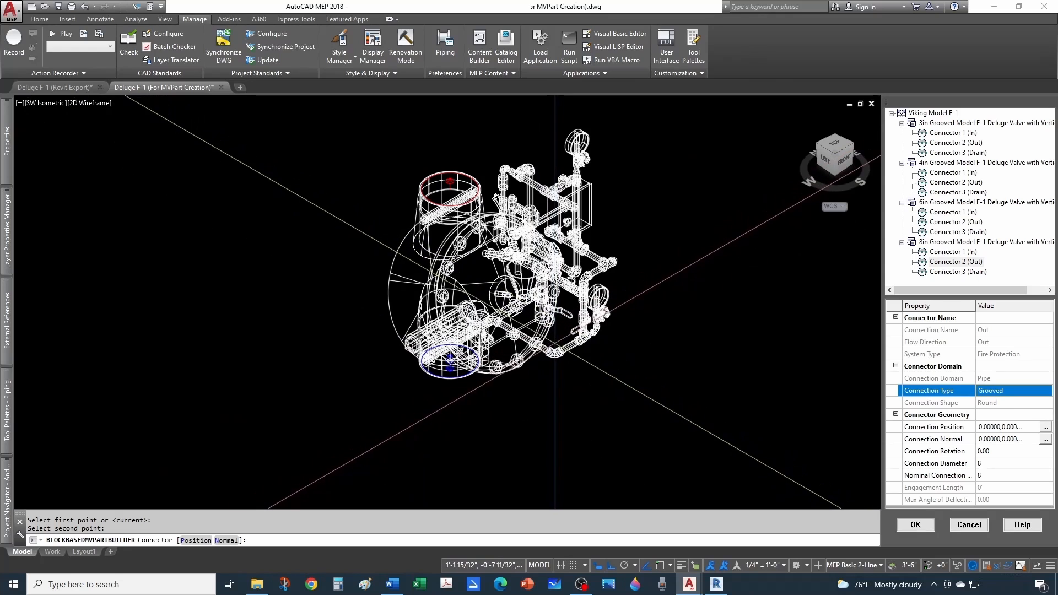
right_click(618, 332)
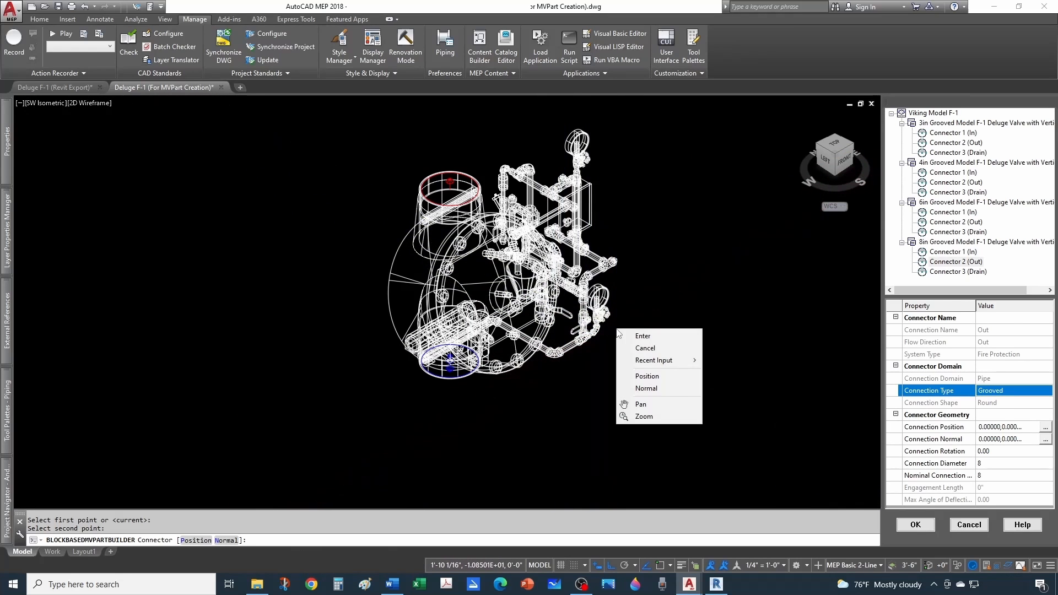
click(610, 336)
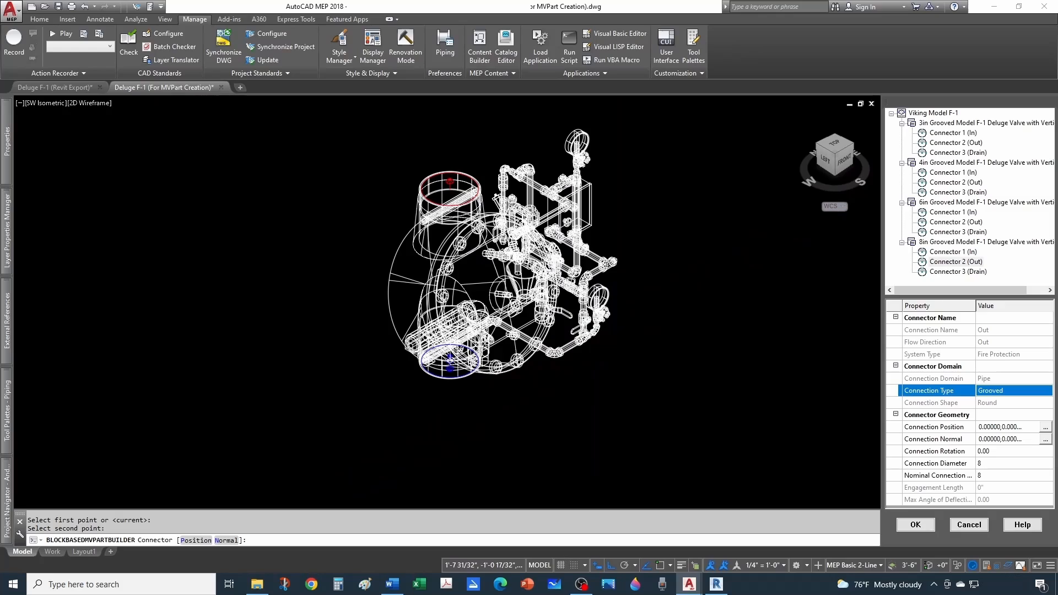
shift+middle_drag(610, 336, 526, 344)
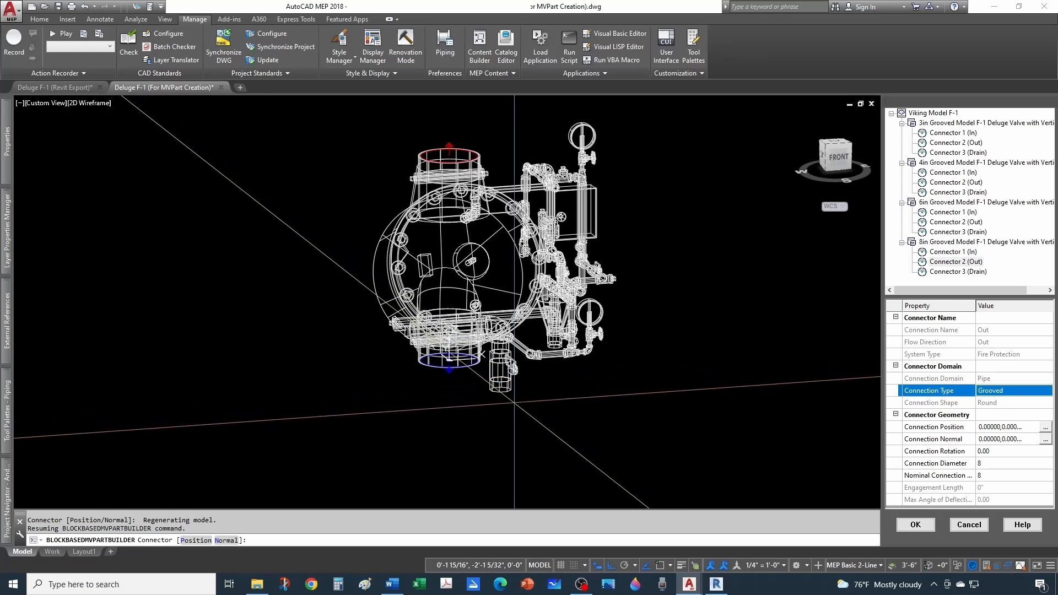
middle_drag(514, 402, 555, 389)
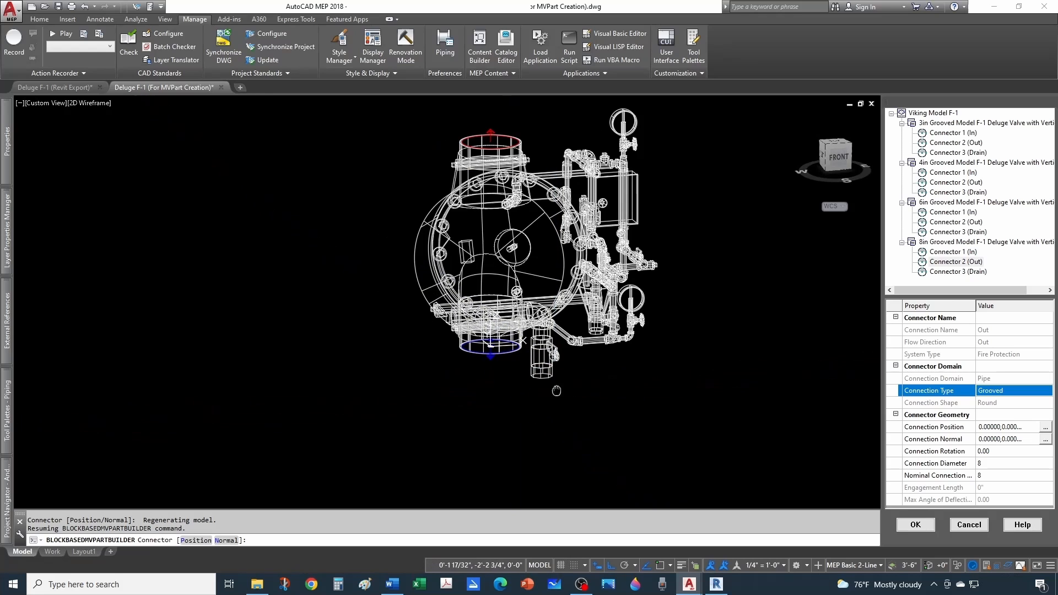
click(958, 271)
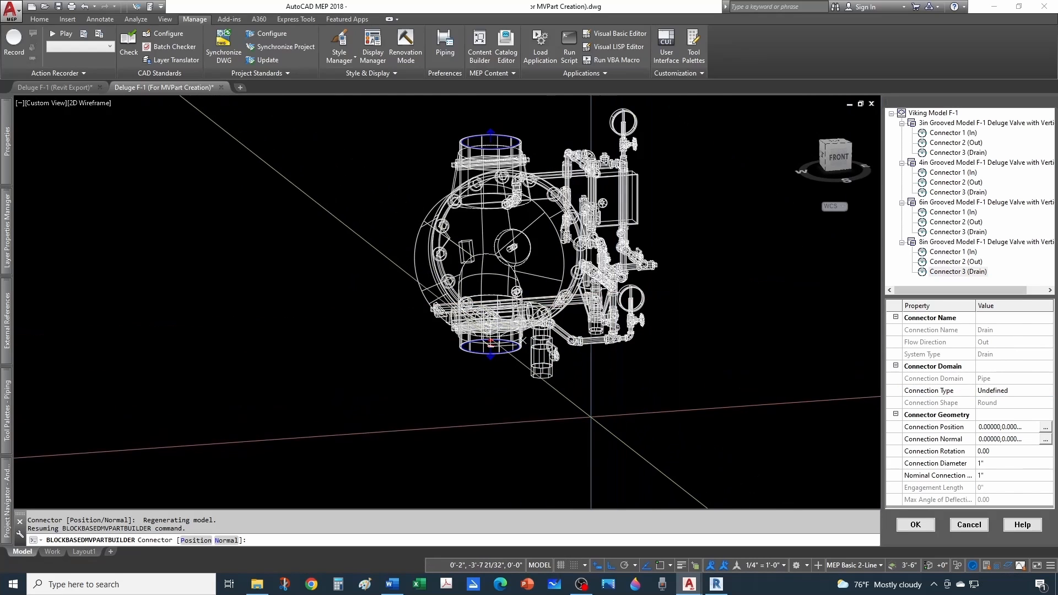
text(p)
key(Return)
scroll(571, 406, up, 6)
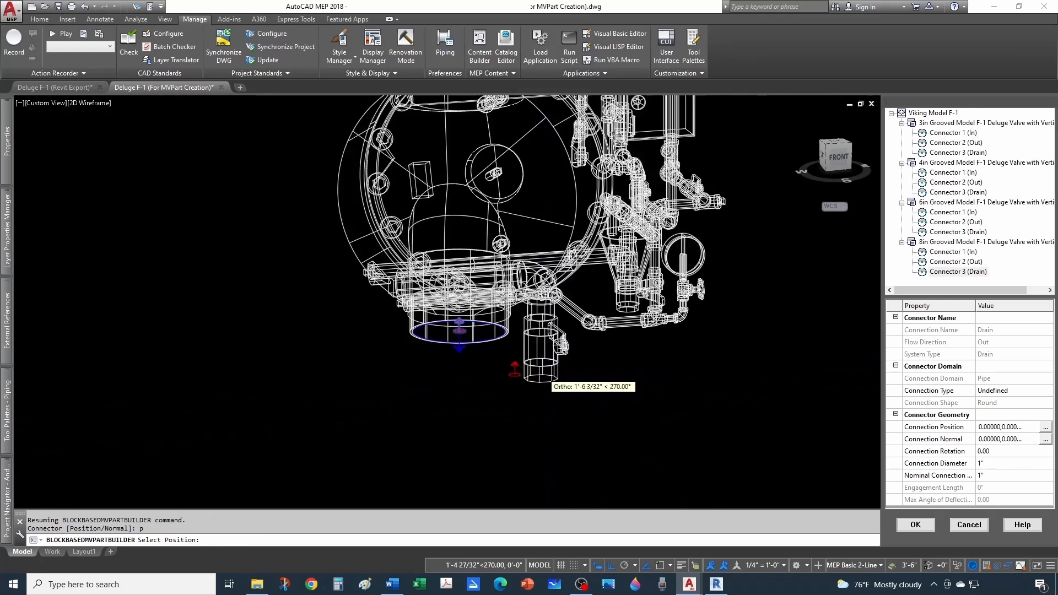
shift+right_click(539, 363)
click(575, 233)
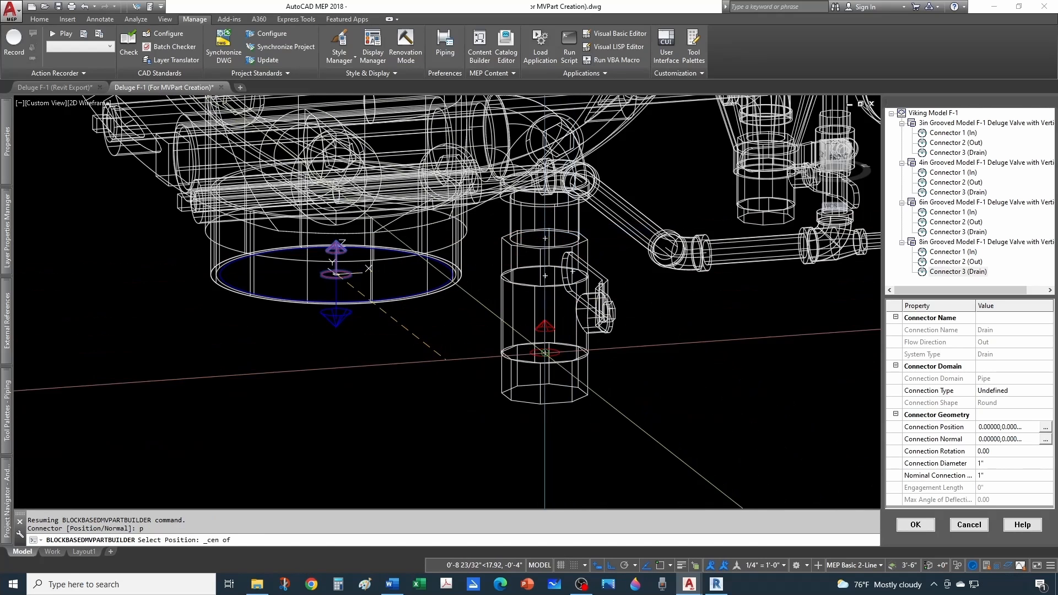
click(584, 357)
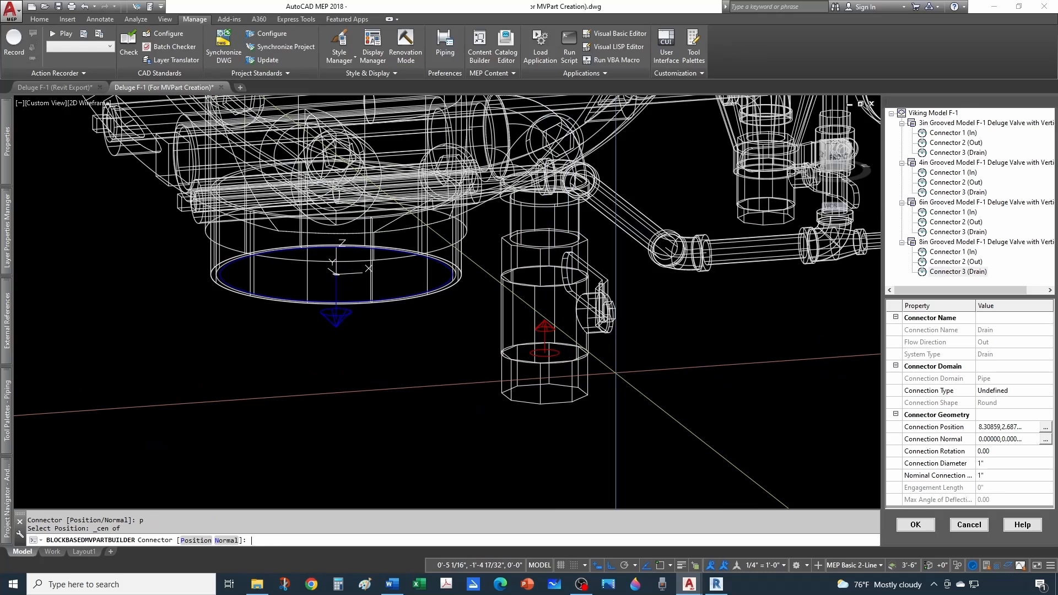
Point the 8in valve's Drain connector normal straight down along -Z.
key(Return)
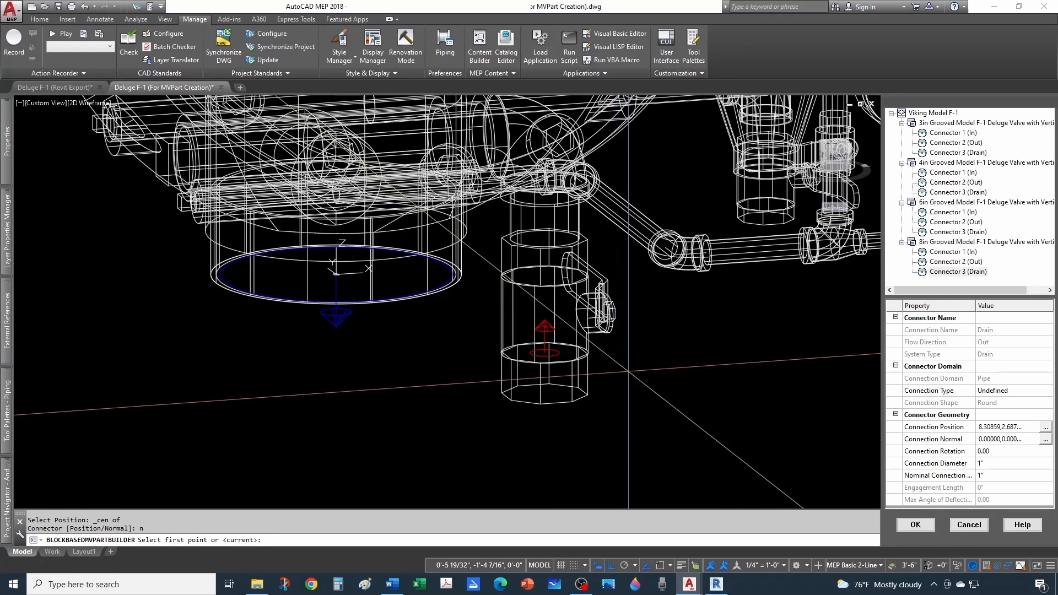
click(615, 374)
click(615, 438)
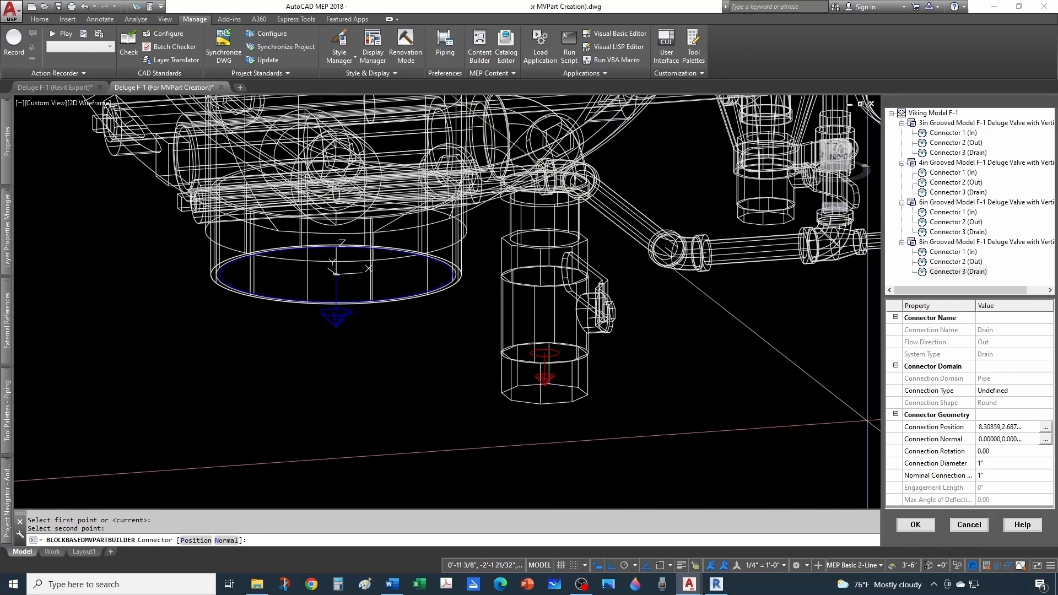
Set the 8in valve's Drain connector connection diameter and nominal connection diameter to 2.
click(1023, 474)
click(1019, 464)
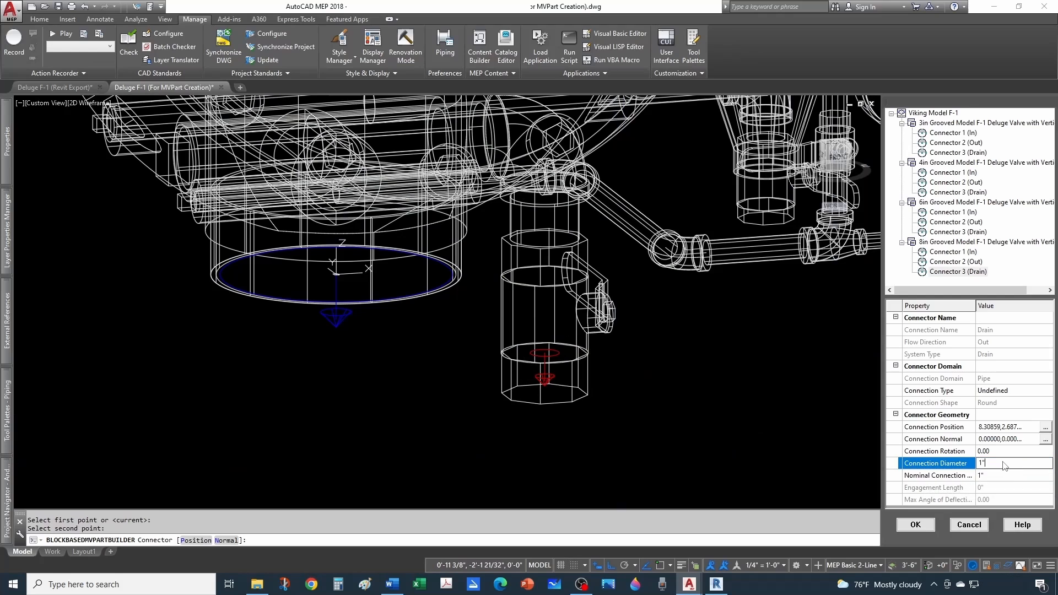
text(2)
click(991, 478)
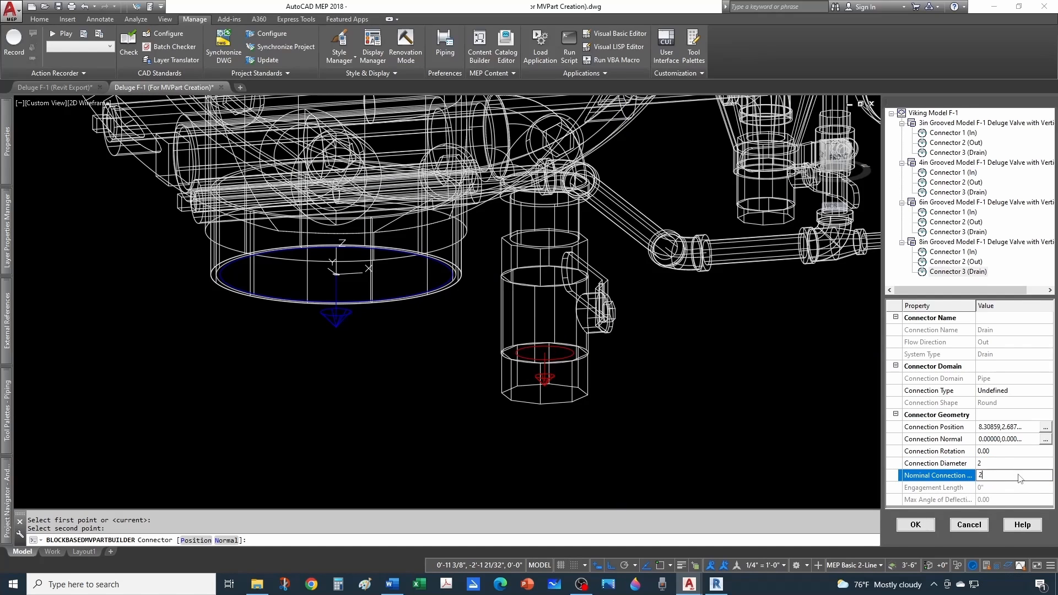
Accept the connector edits and complete the MvPart Builder for the Viking Model F-1 Valve and Trim part.
click(916, 525)
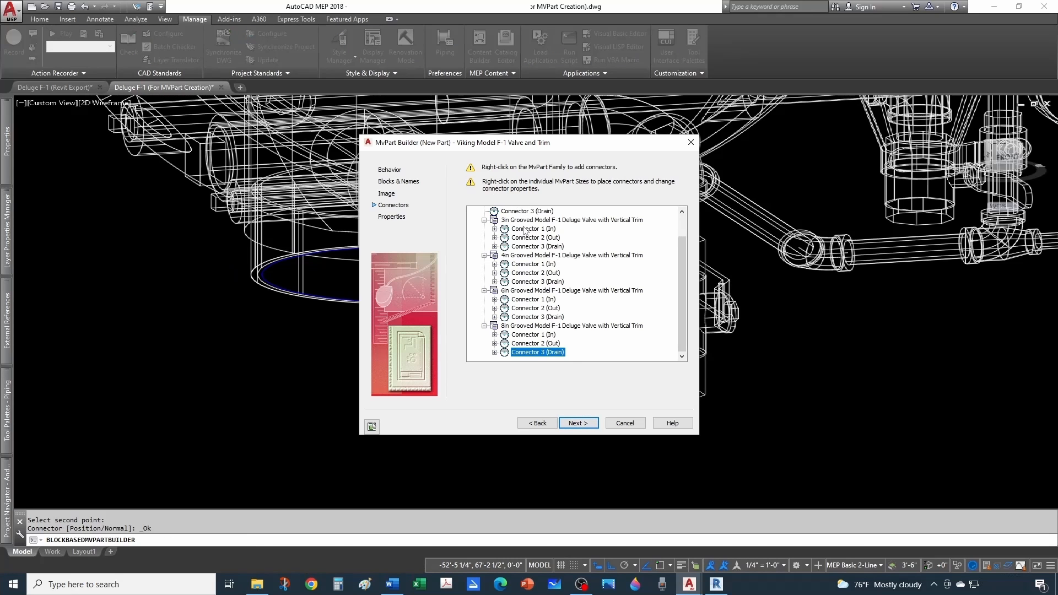
click(578, 423)
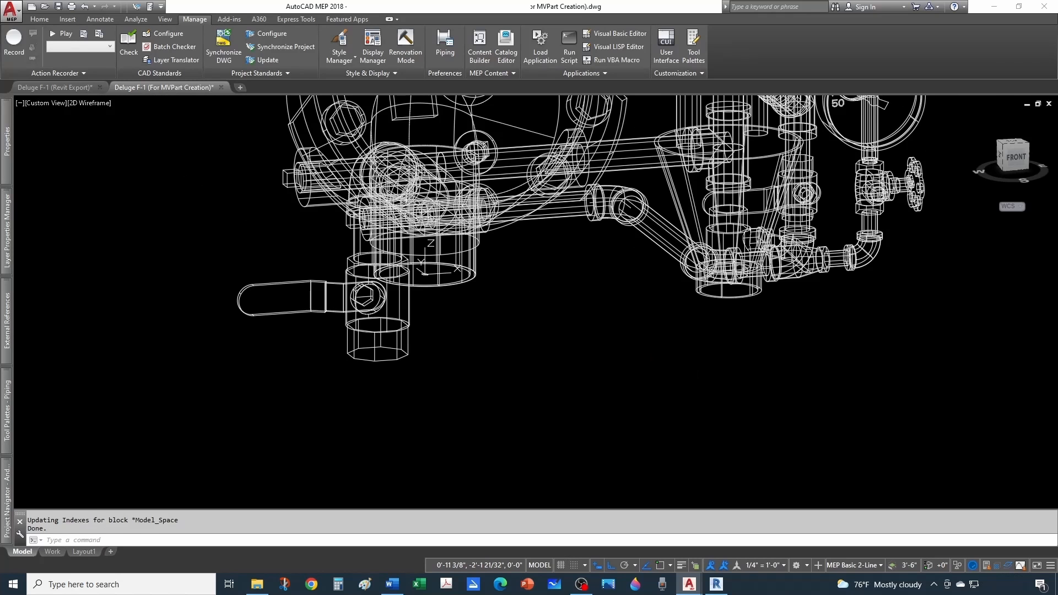
key(Escape)
key(Escape)
Close the Deluge F-1 (For MVPart Creation) and Deluge F-1 (Revit Export) drawings, saving the changes to both.
scroll(534, 364, down, 5)
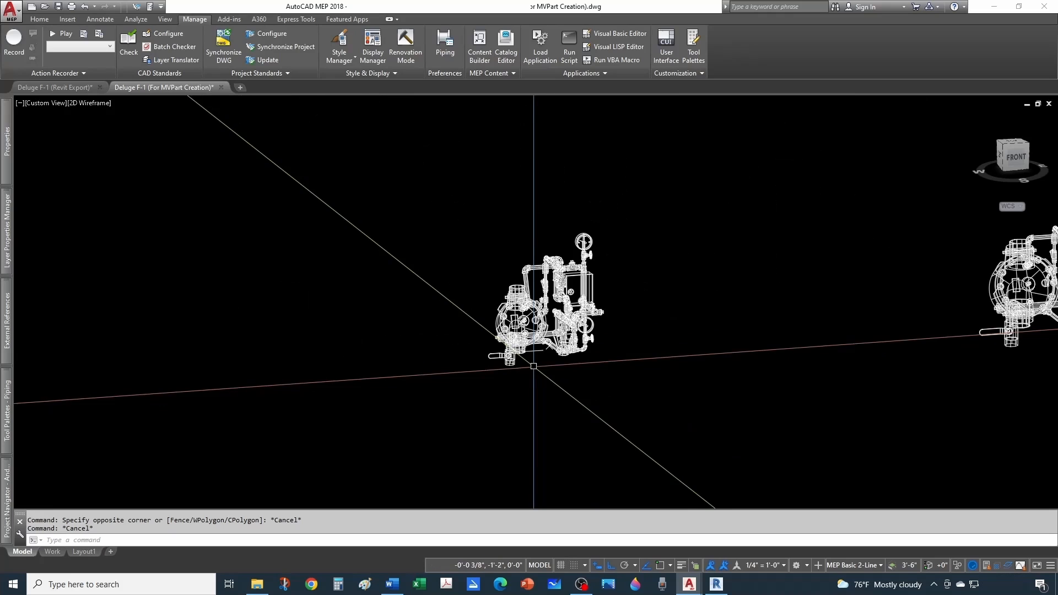
middle_drag(536, 350, 366, 359)
scroll(330, 299, down, 2)
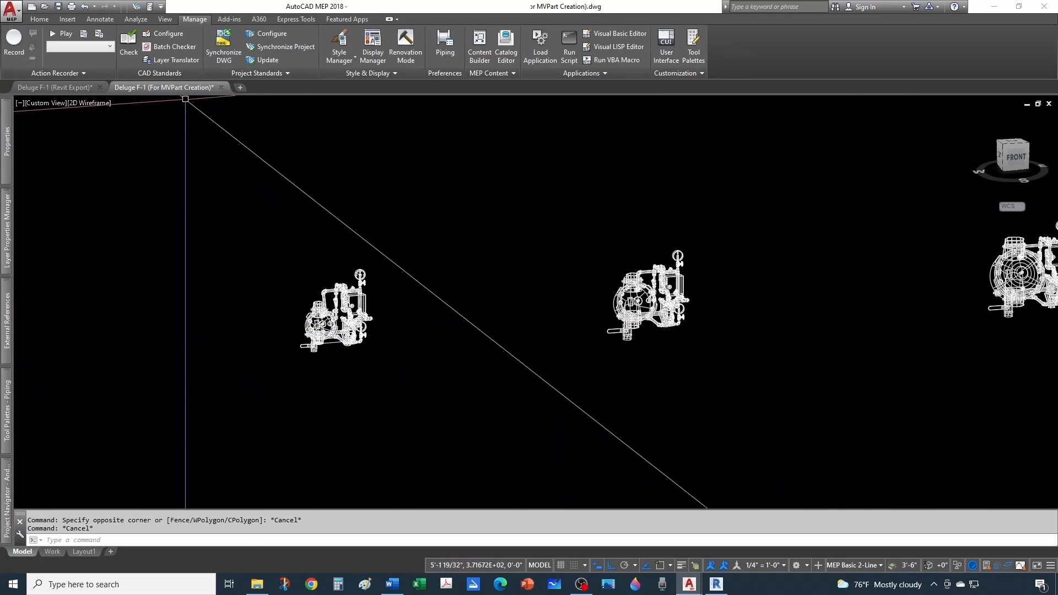
mouse_move(216, 97)
scroll(319, 285, down, 5)
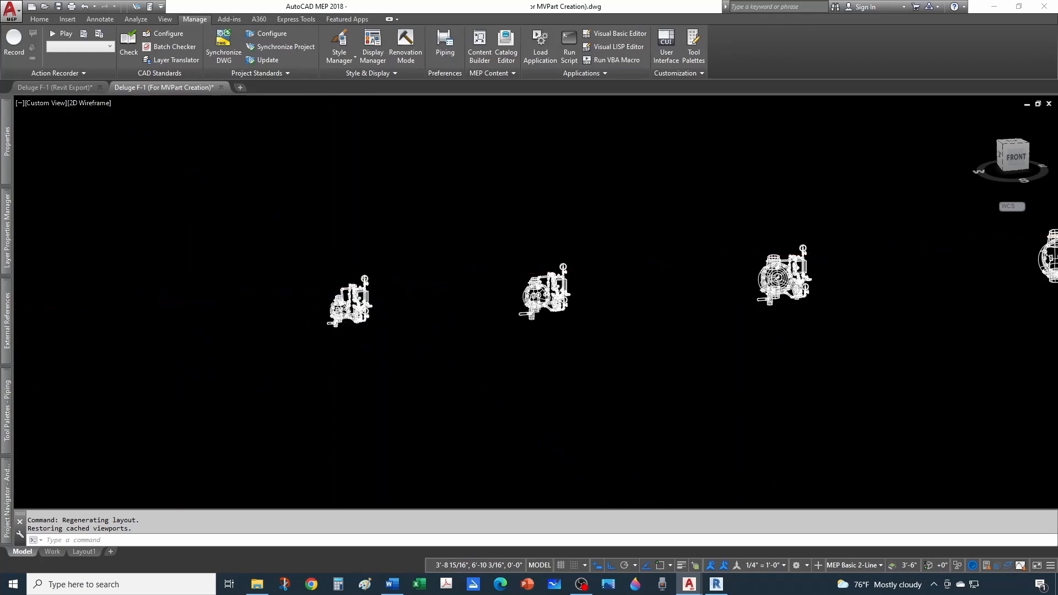
mouse_move(519, 312)
middle_down()
mouse_move(371, 335)
mouse_move(405, 350)
middle_up()
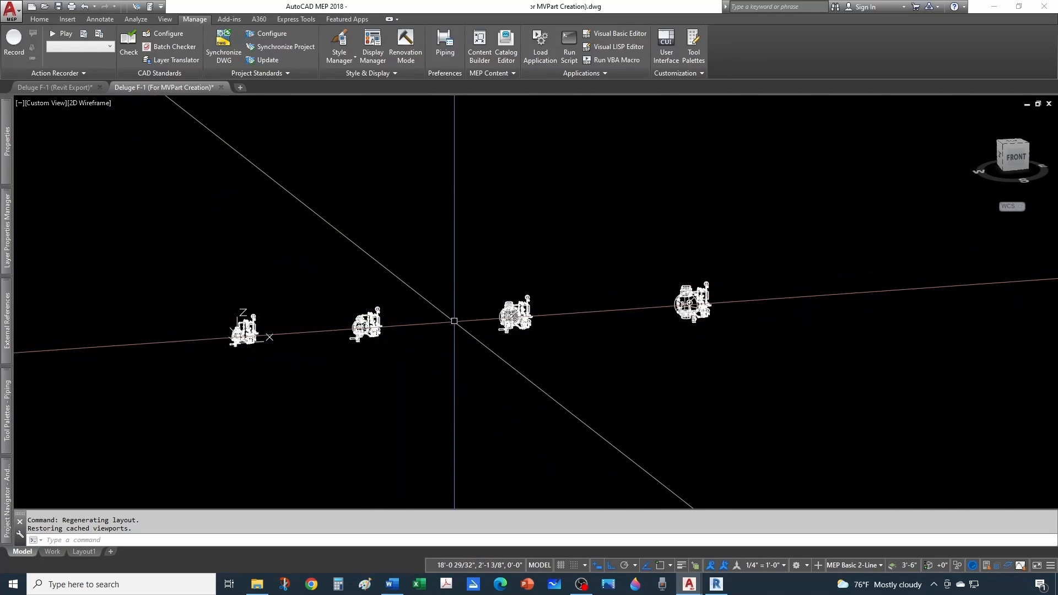
click(220, 88)
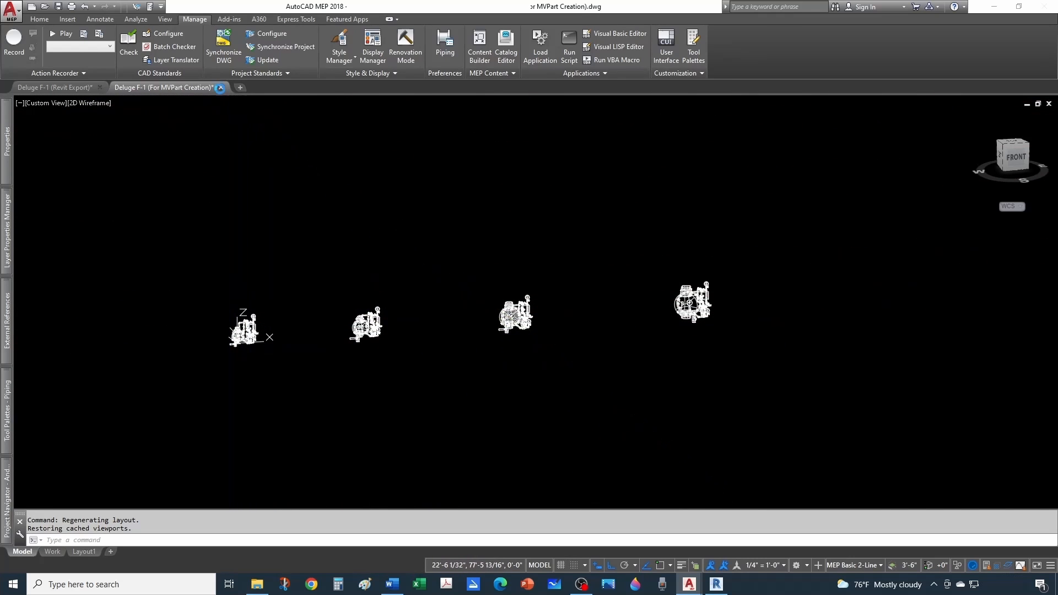
click(518, 315)
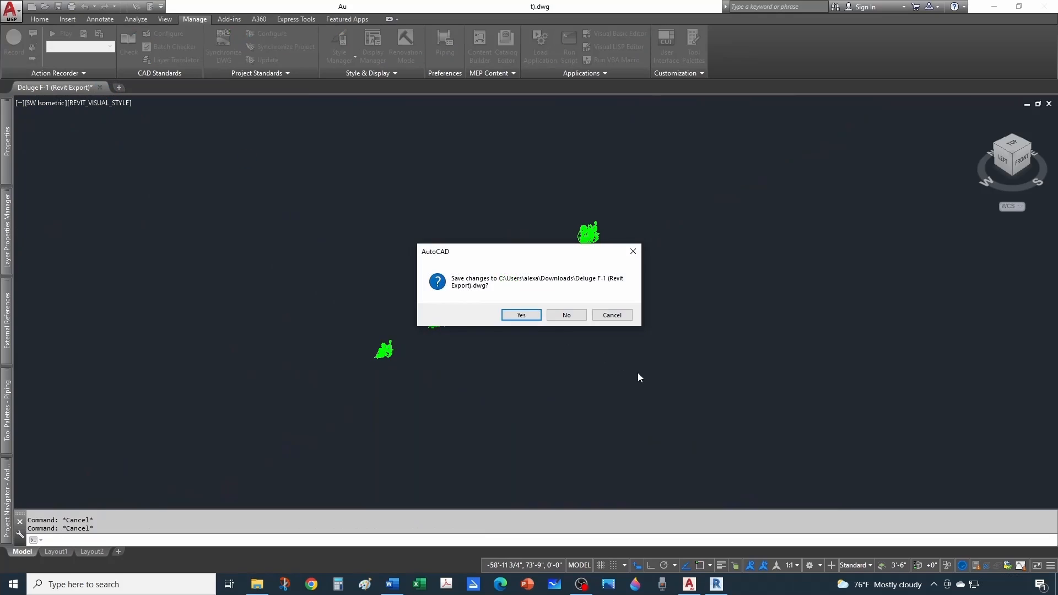
click(522, 314)
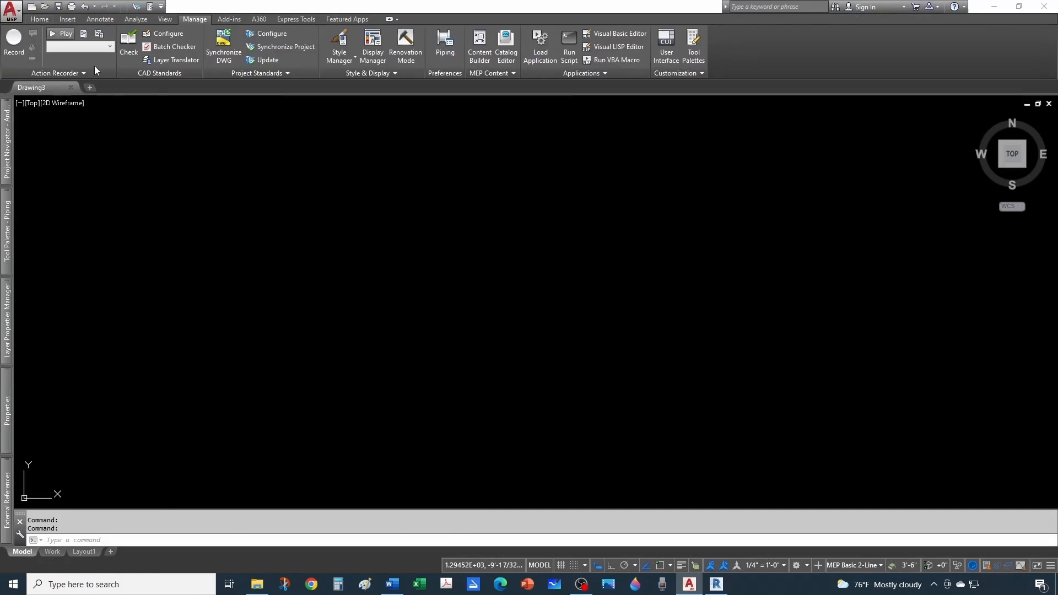
Look up the Viking Model F-1 Valve and Trim under Deluge, Valve and Trim among the multi-view parts, placing nothing.
key(Escape)
key(Escape)
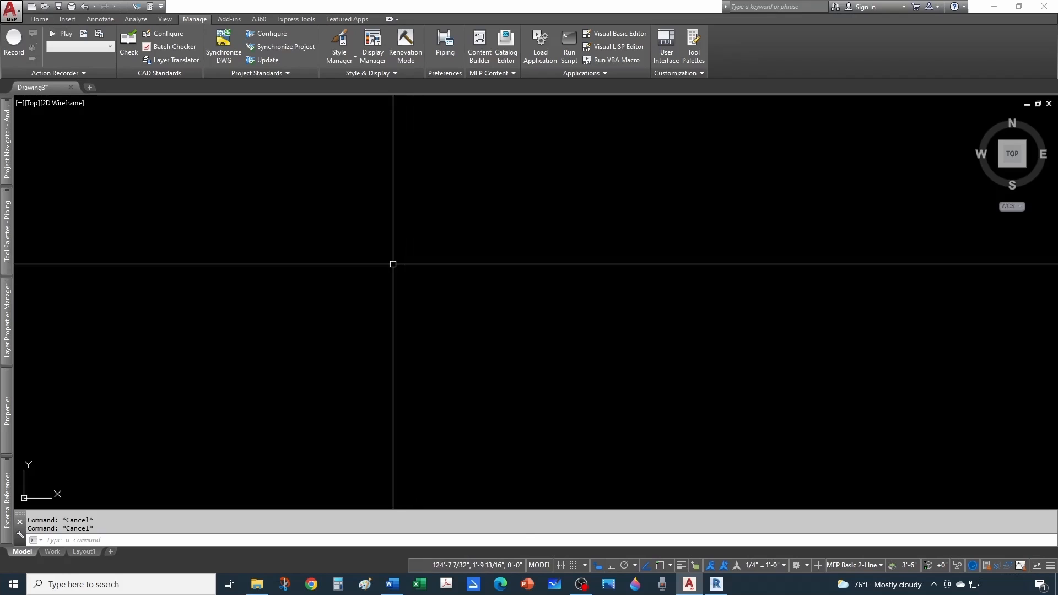
click(39, 19)
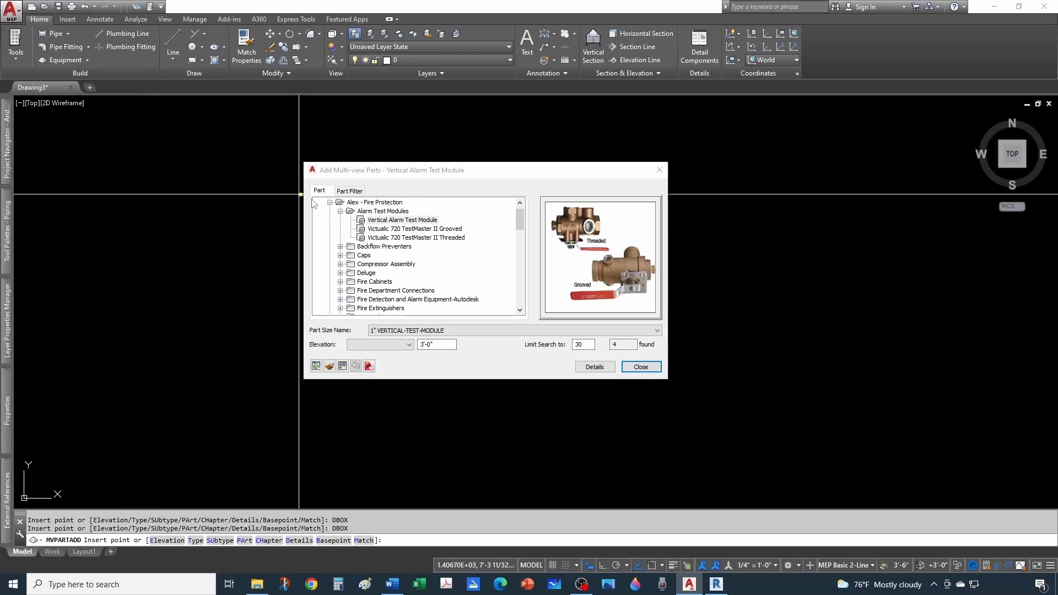
click(340, 211)
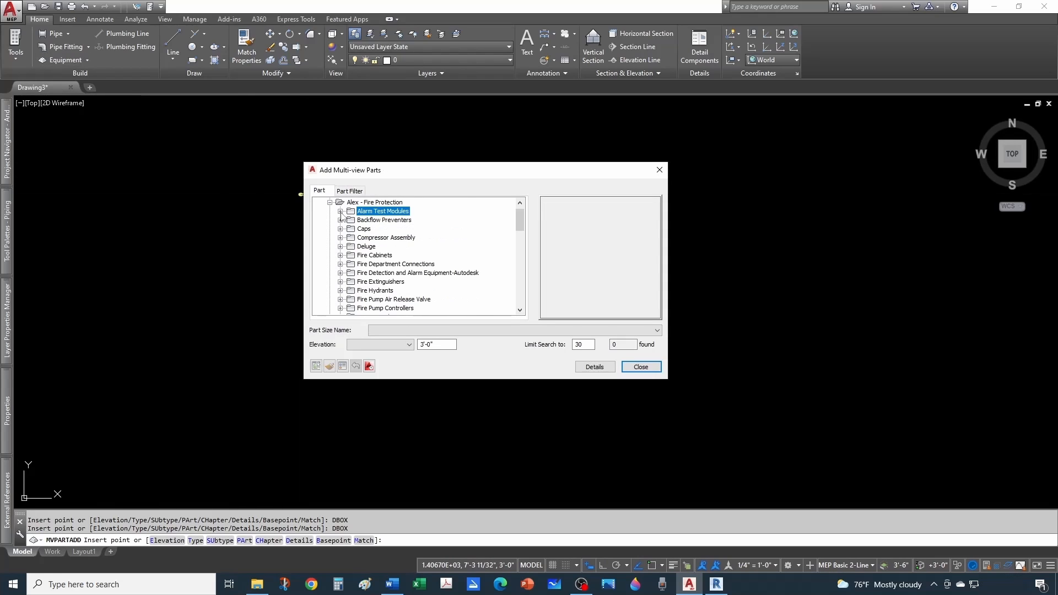
click(340, 247)
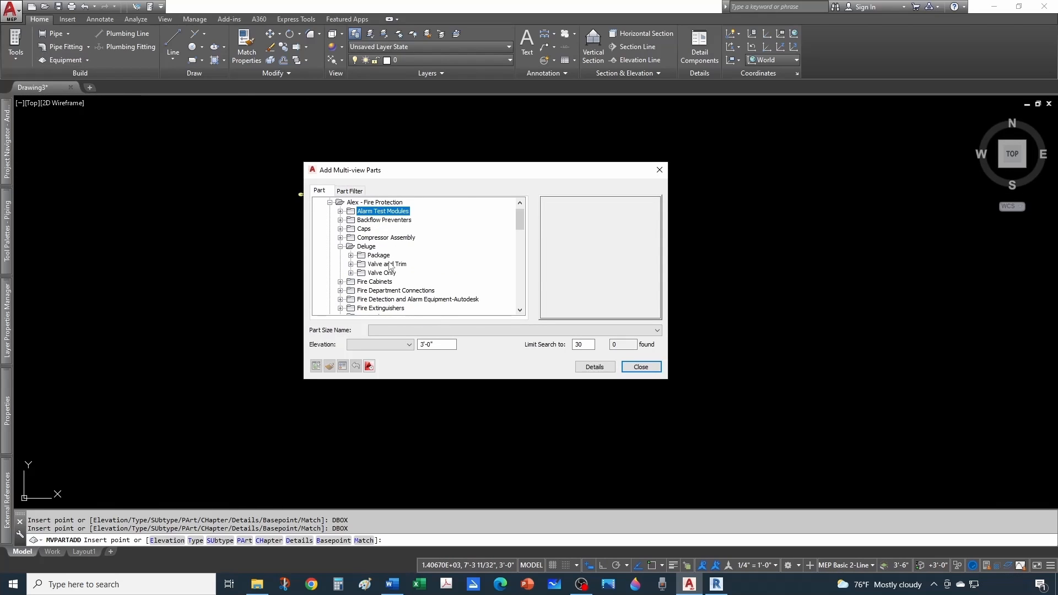
click(351, 265)
click(398, 273)
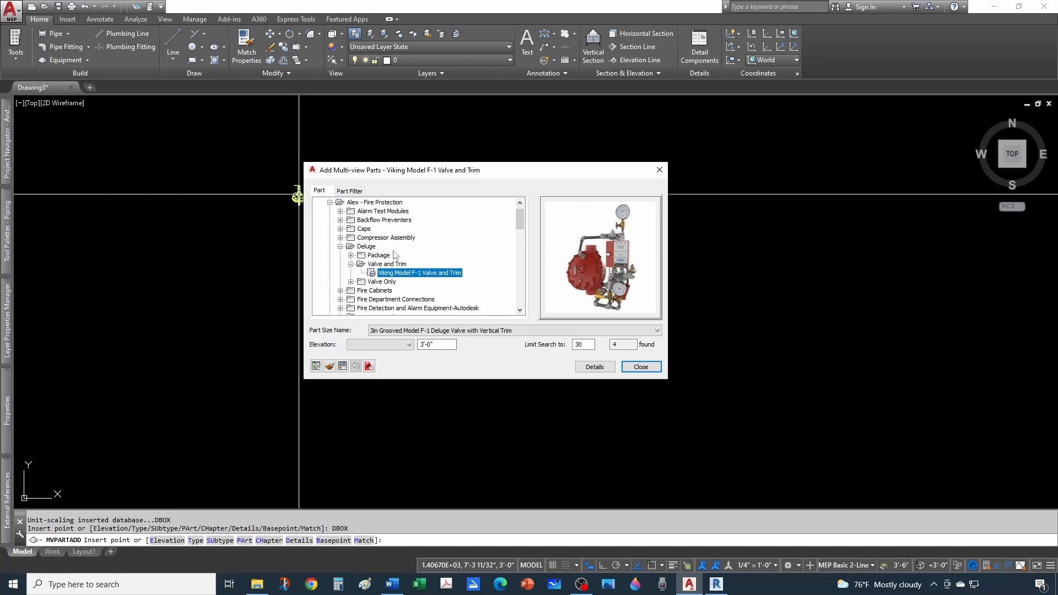
click(350, 264)
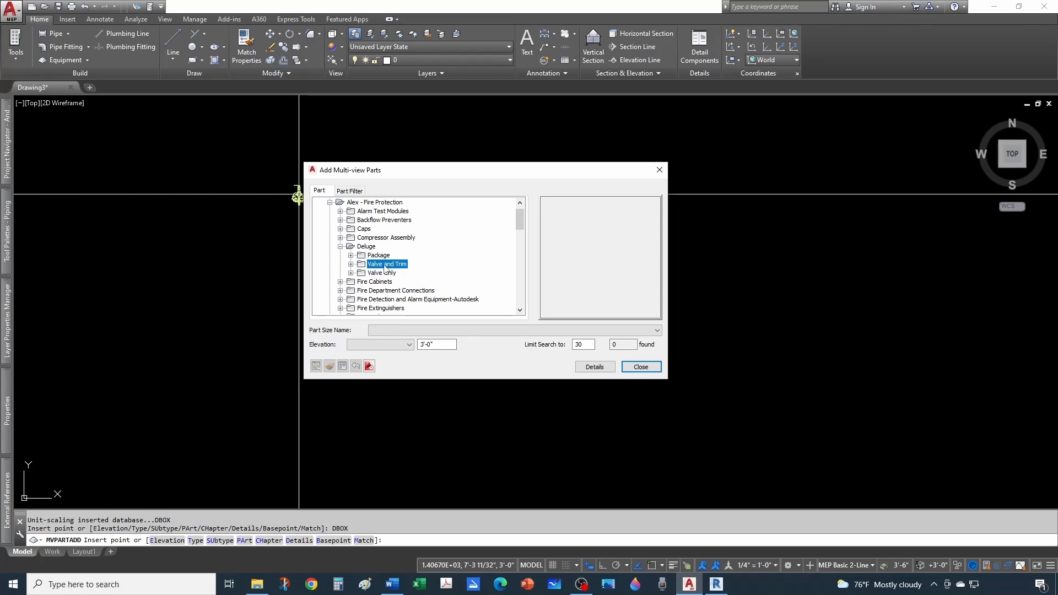
key(Escape)
key(Escape)
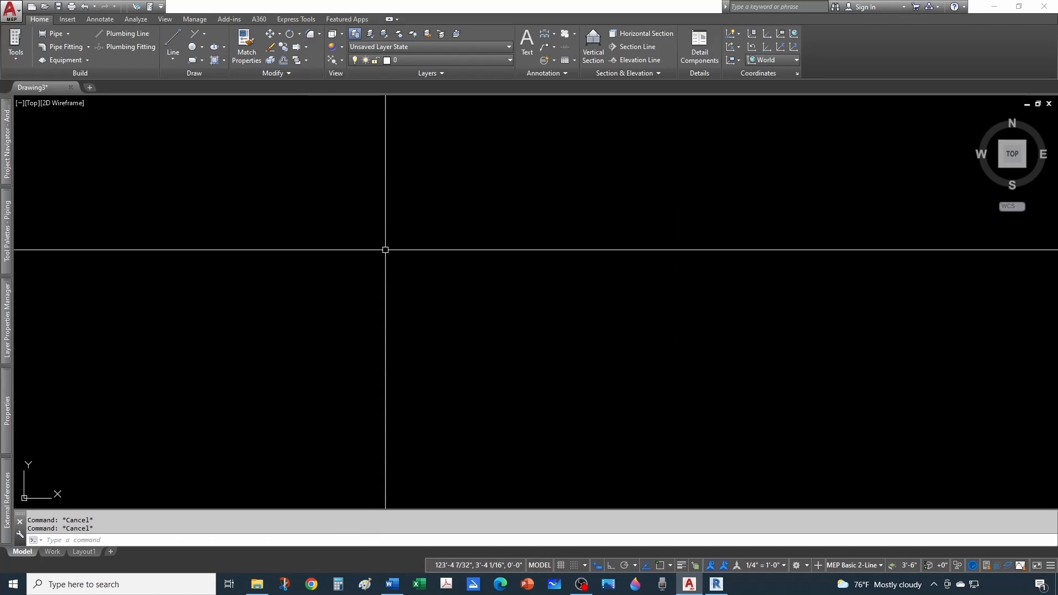
Regenerate the Mvpart catalog with the CATALOGREGEN command and dismiss its report.
text(catalogregen)
key(Return)
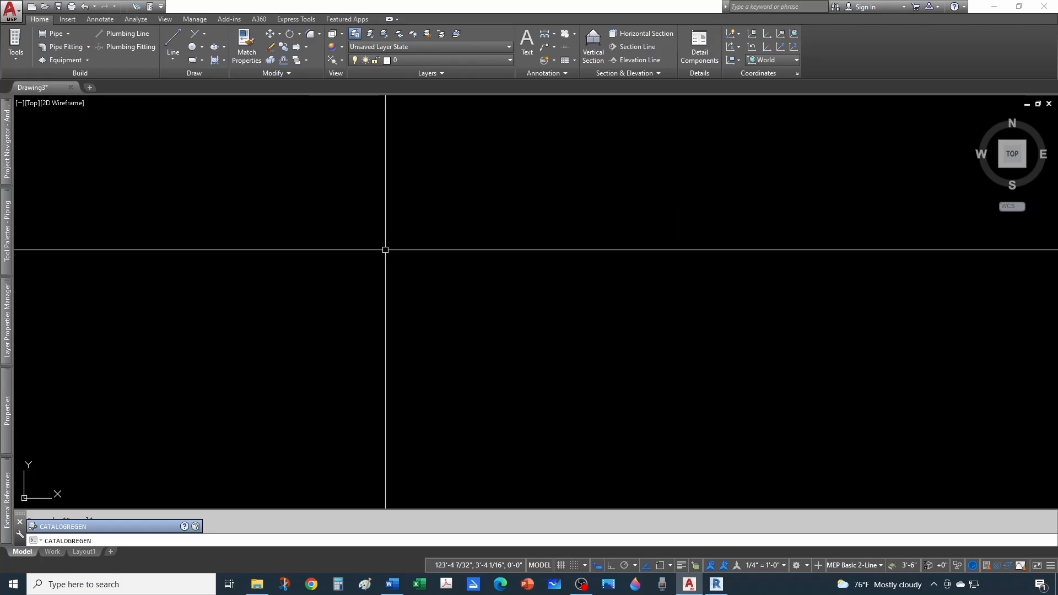
key(Return)
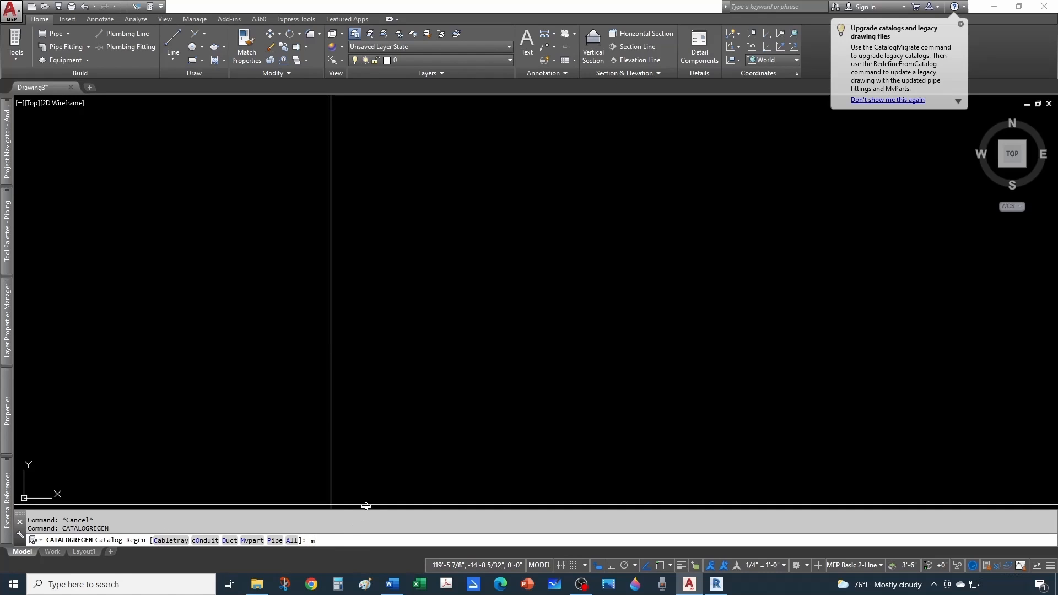
key(Return)
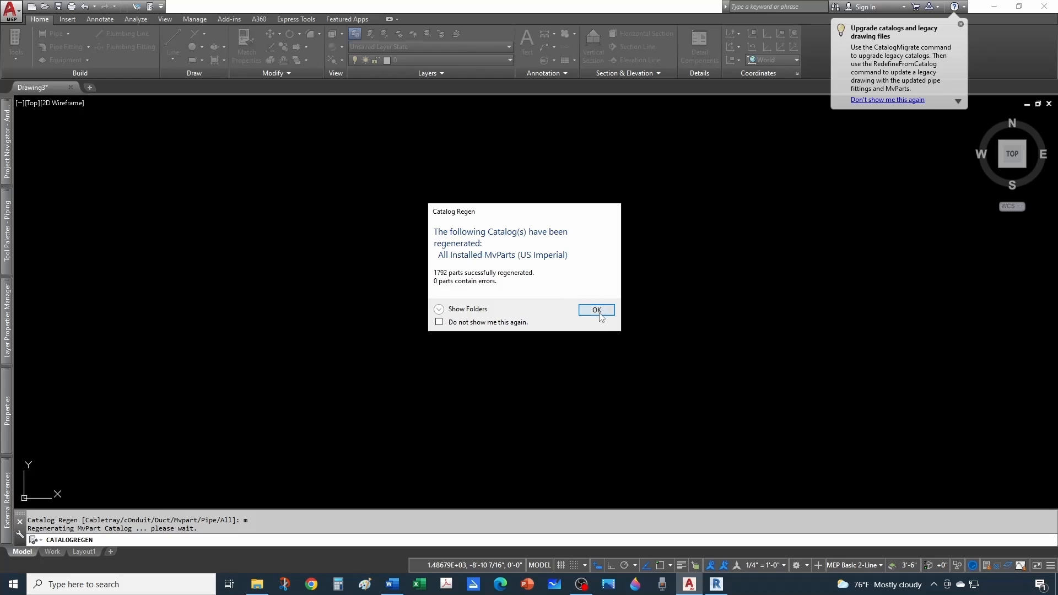
click(597, 310)
key(Escape)
key(Escape)
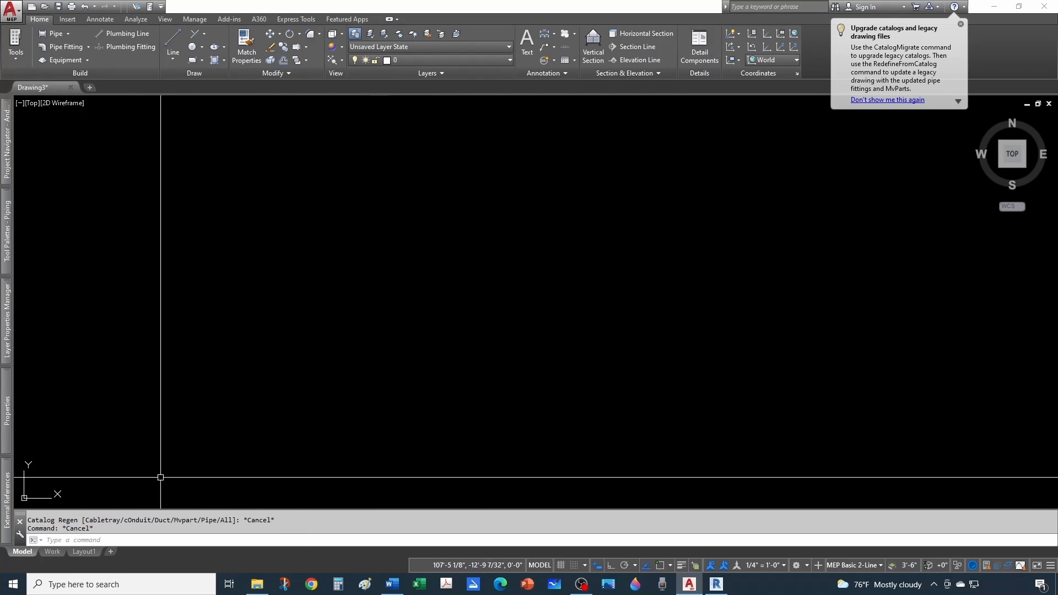
In the Work layout, start adding a multi-view part and choose the 4in Grooved Model F-1 Deluge Valve with Vertical Trim.
click(52, 551)
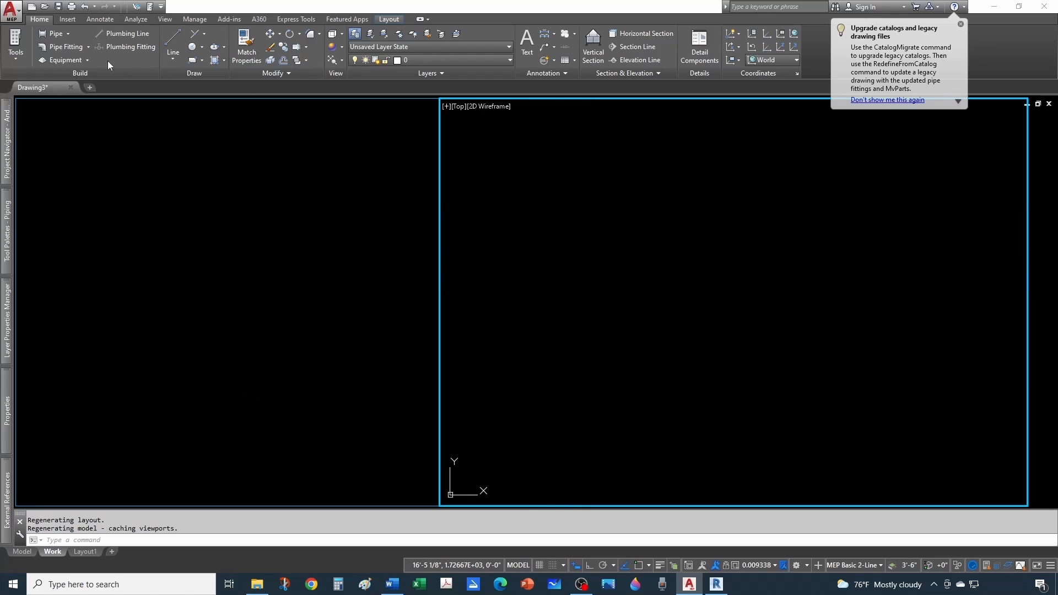
click(56, 61)
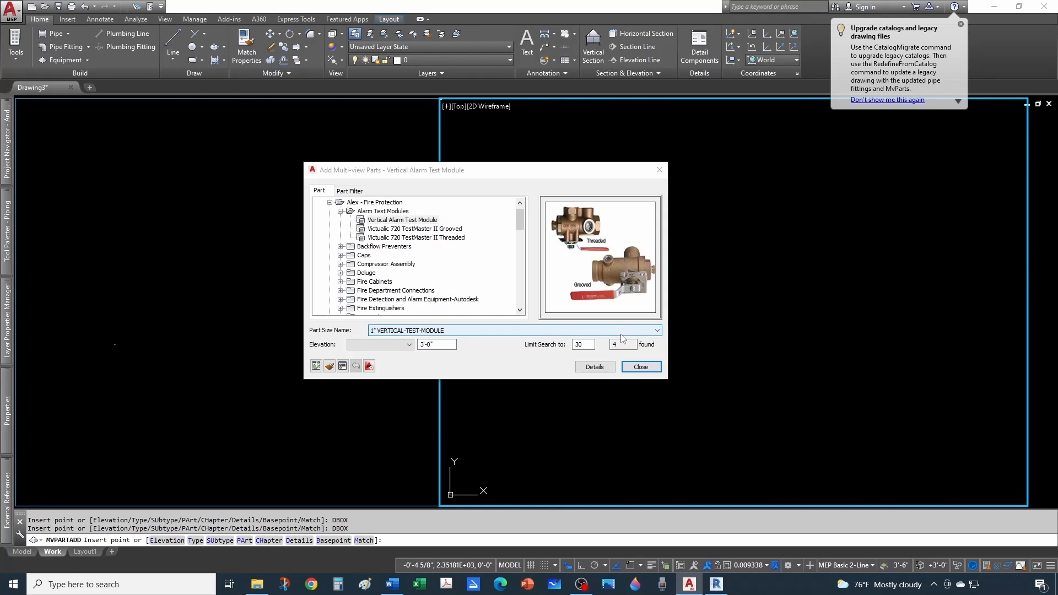
click(341, 210)
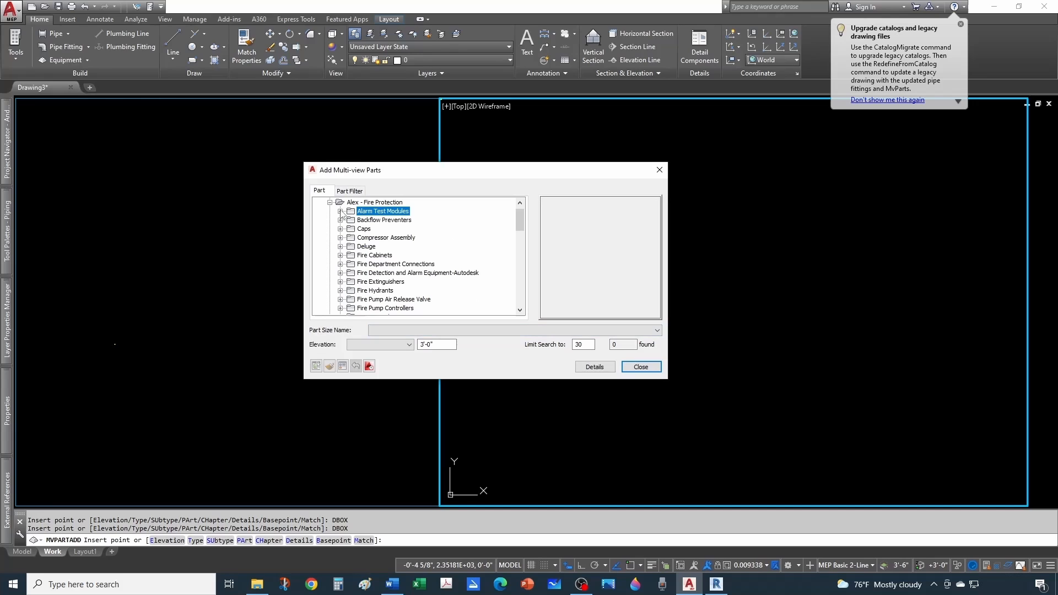
click(339, 247)
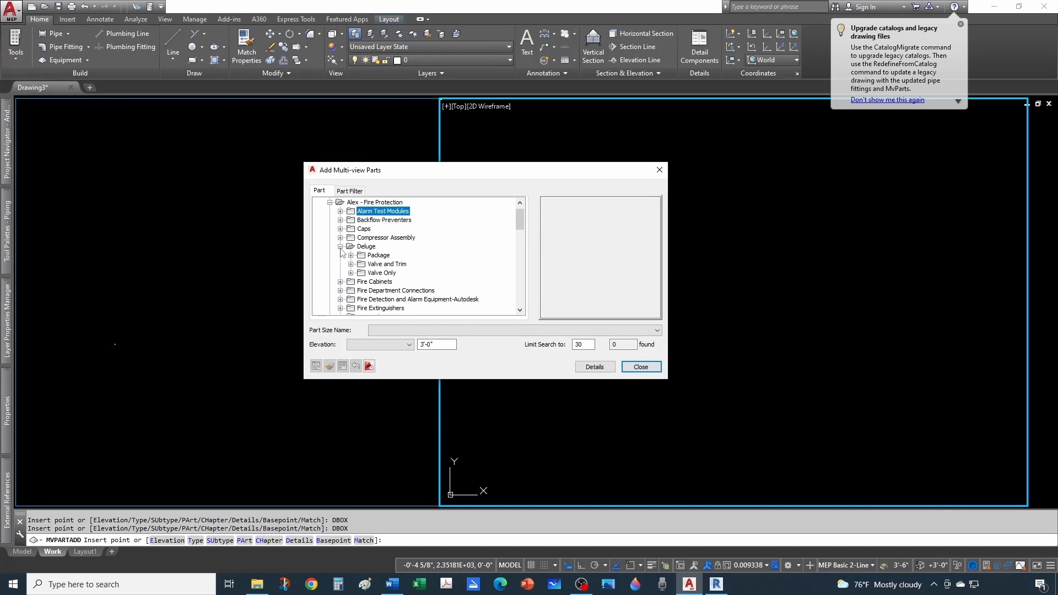
click(350, 265)
click(386, 272)
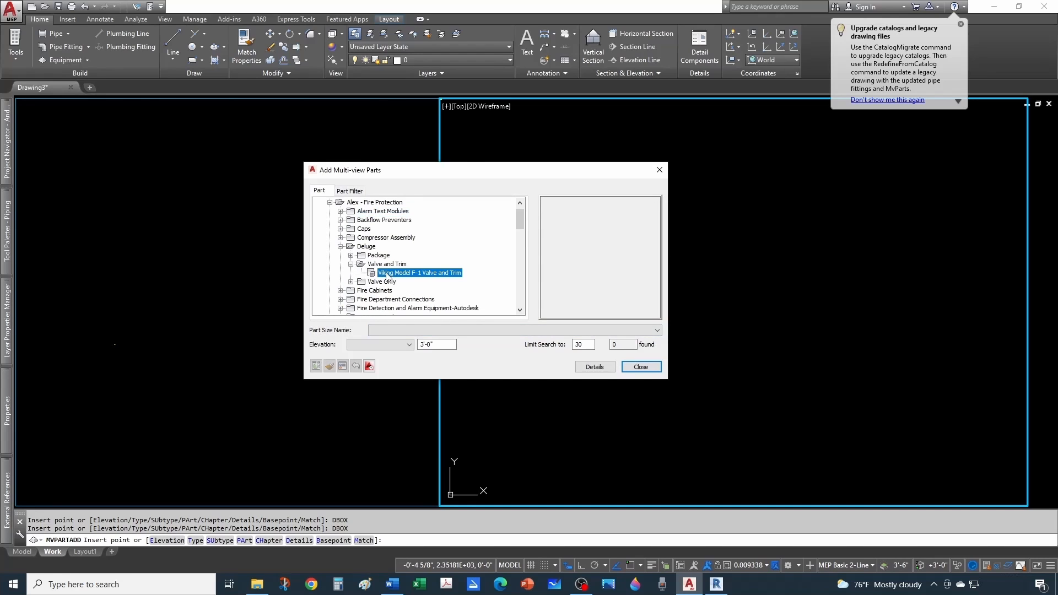
click(410, 331)
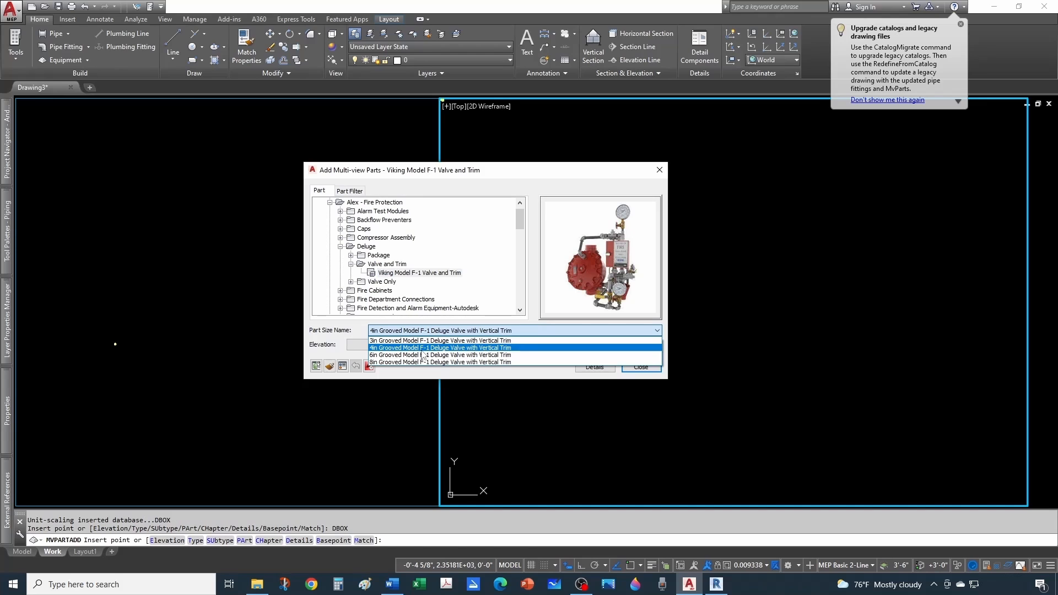
click(499, 348)
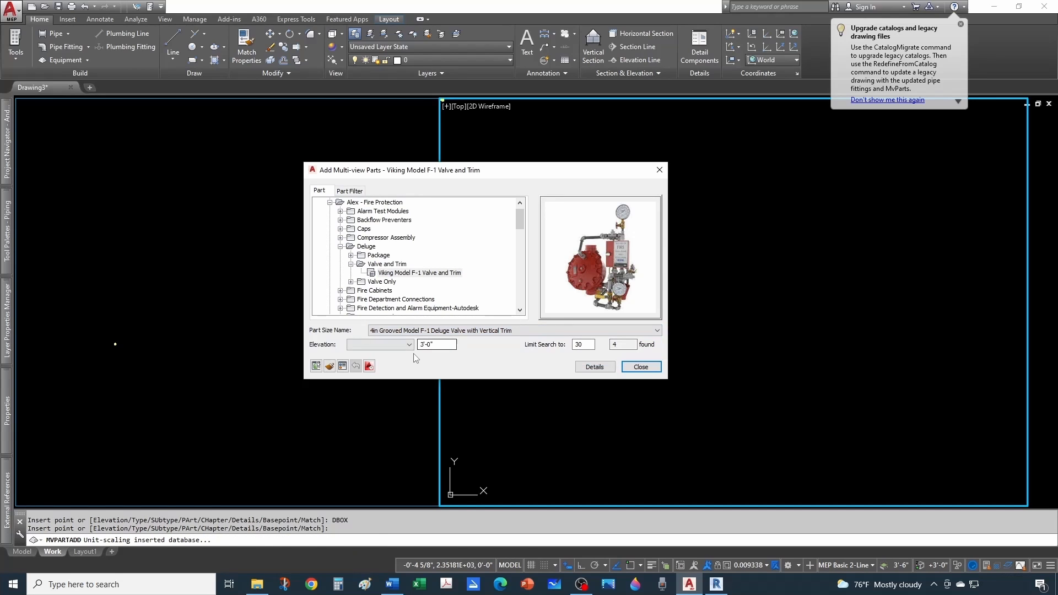
Place one 4in deluge valve in the top-view viewport at 0° rotation with ortho on, and end the placement.
click(712, 333)
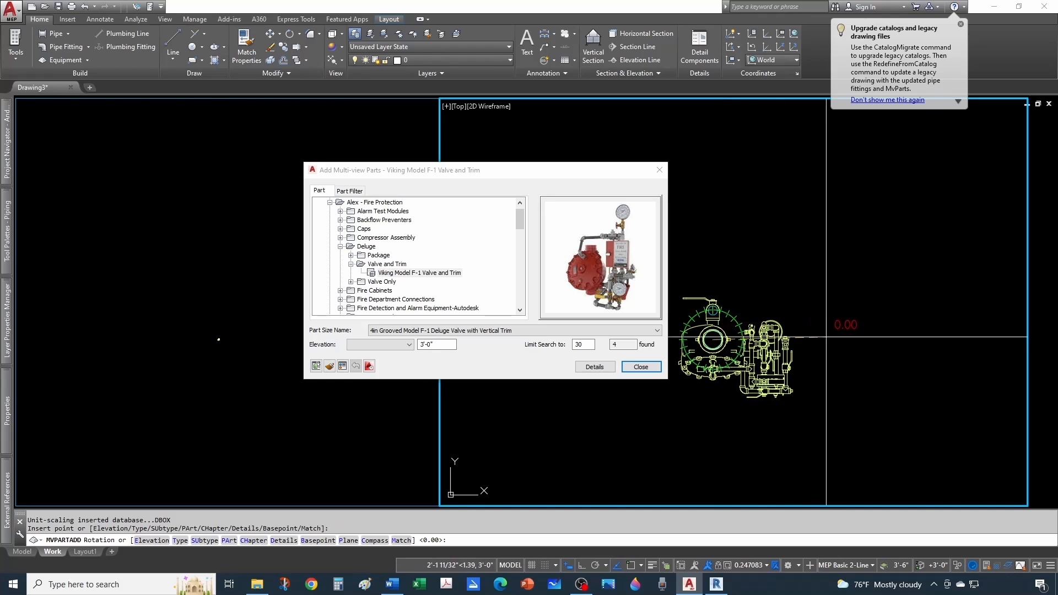
click(581, 570)
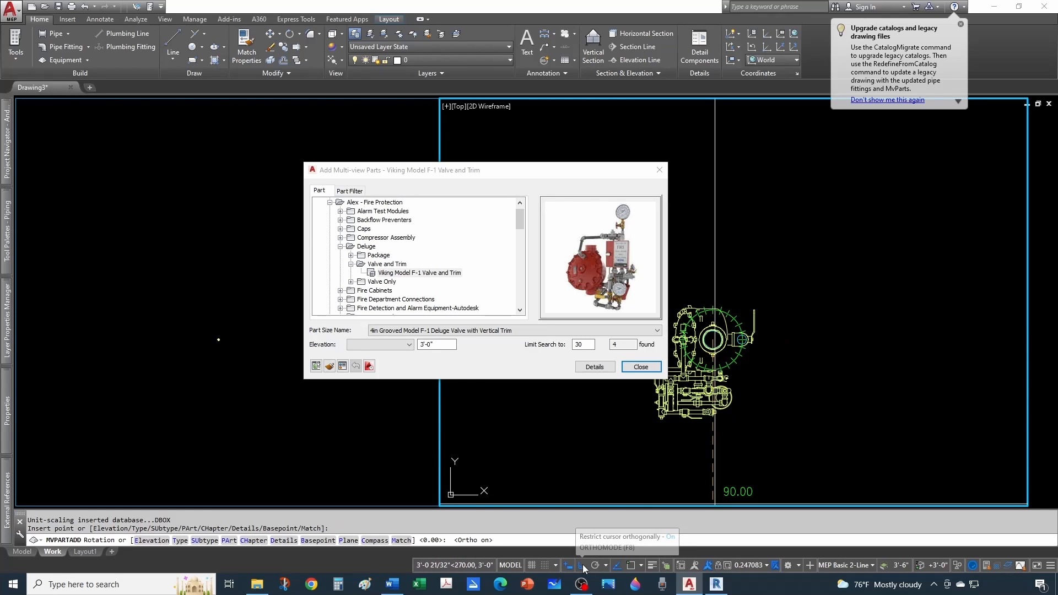
click(821, 336)
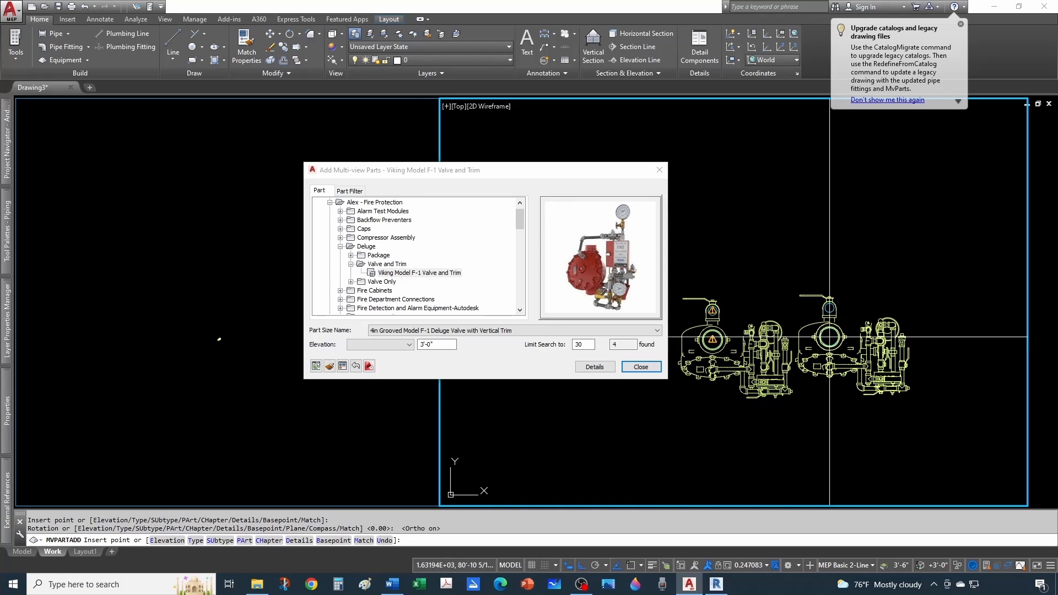
key(Escape)
key(Escape)
Fit the placed valve in the SW isometric viewport, select it and examine the pipe options at its bottom connector.
click(218, 340)
middle_click(218, 340)
middle_click(218, 340)
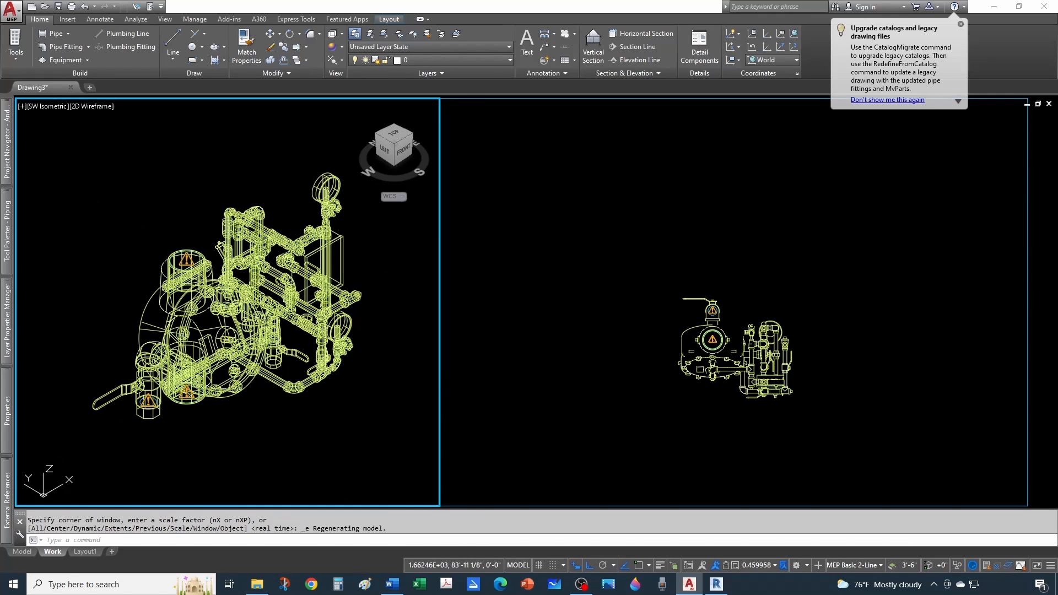
scroll(286, 326, down, 1)
key(Escape)
scroll(206, 363, up, 1)
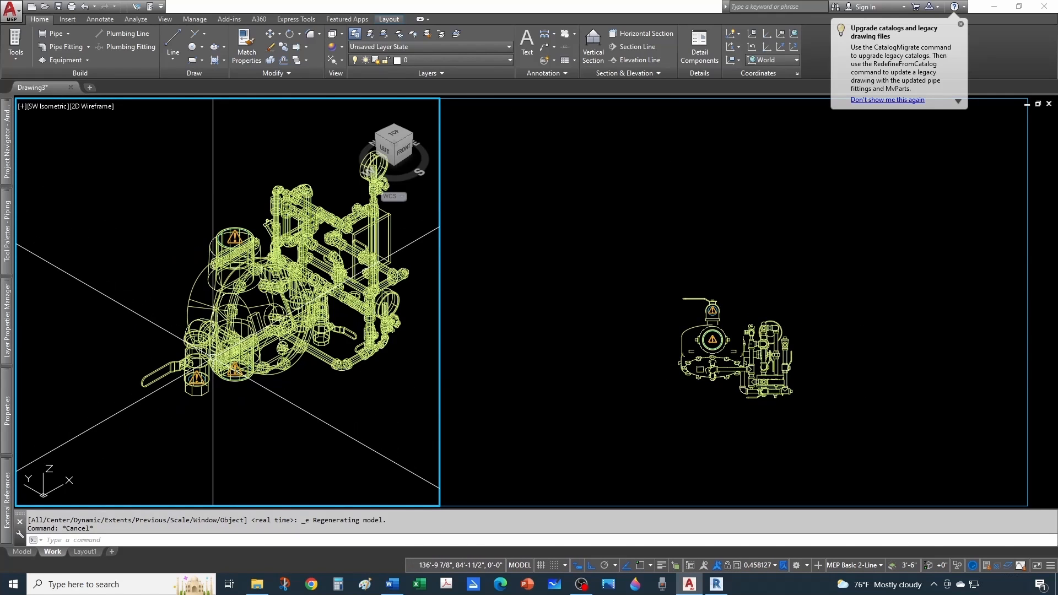
click(235, 370)
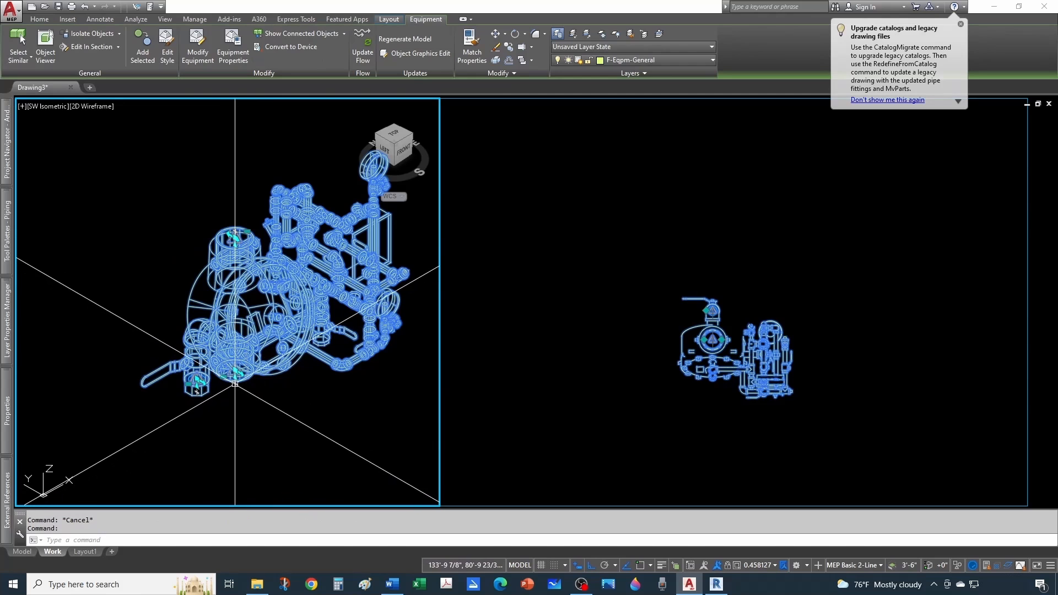
mouse_move(236, 384)
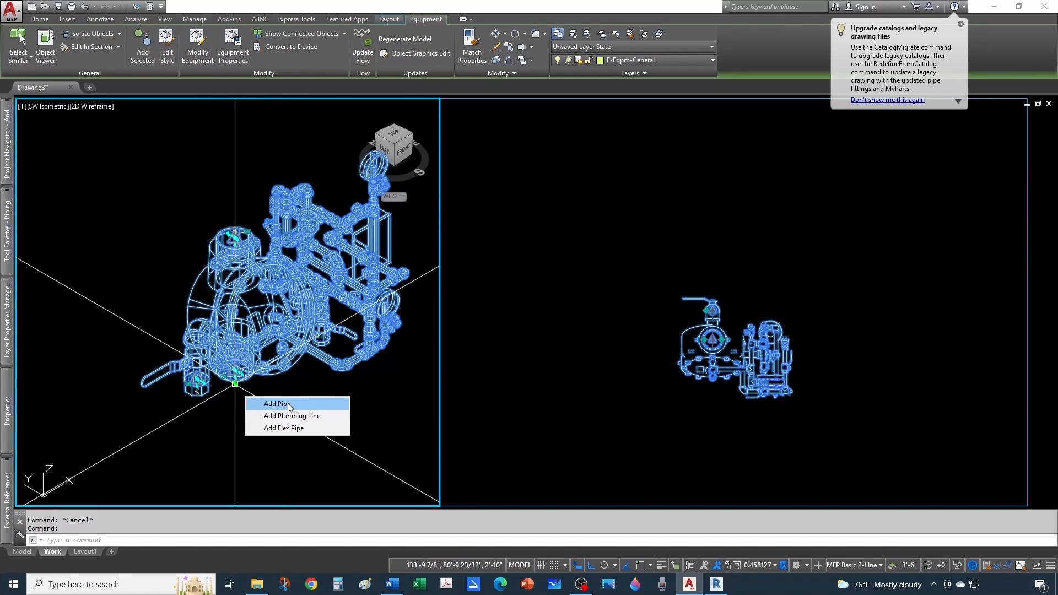
key(Escape)
key(Escape)
Reselect the valve and inspect the bottom connector's grip up close, leaving the valve deselected.
scroll(228, 389, up, 1)
click(239, 370)
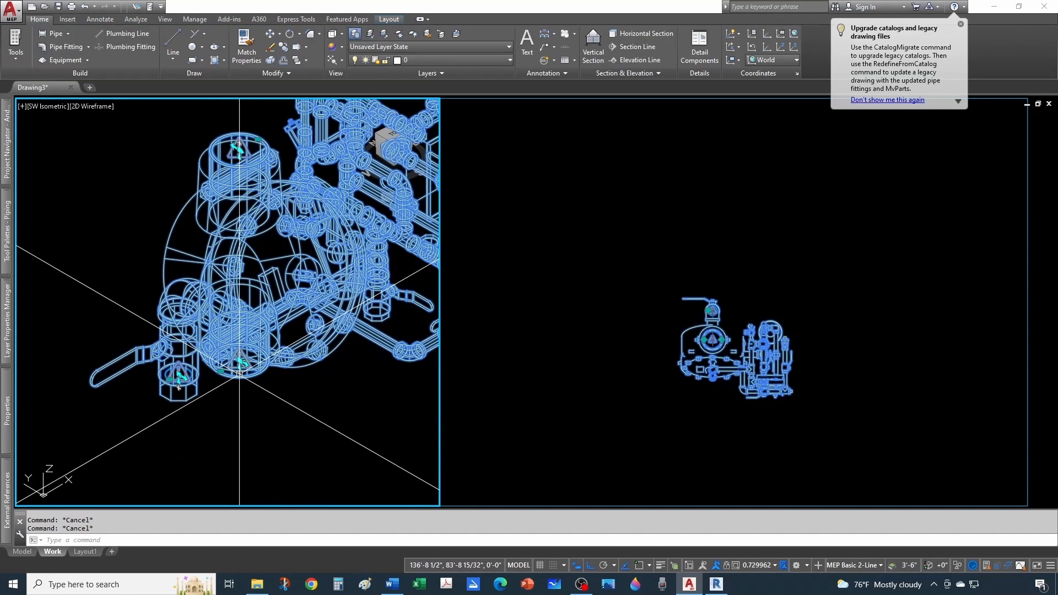
mouse_move(240, 374)
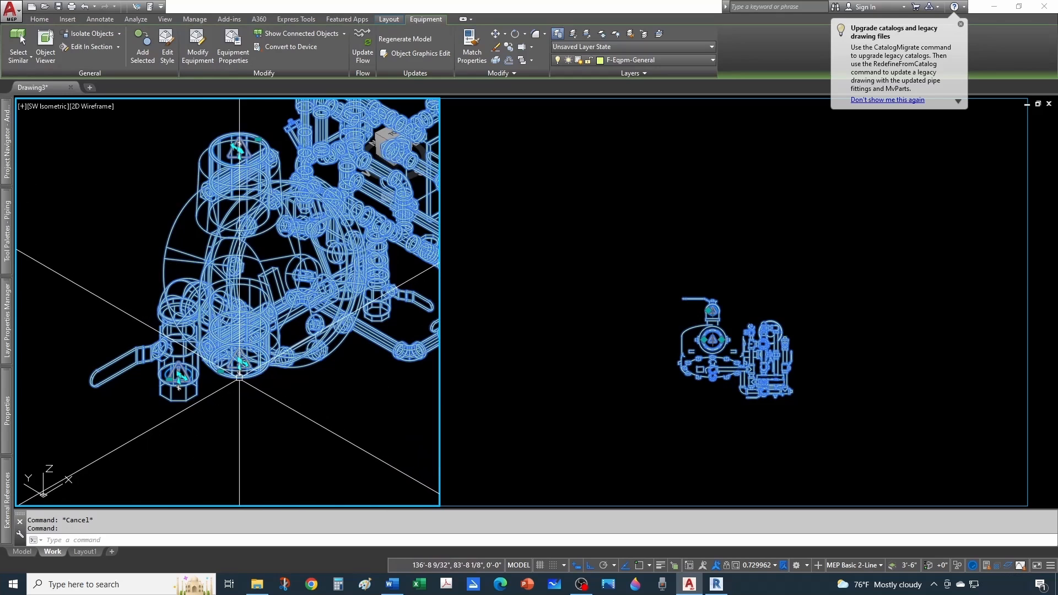
key(Escape)
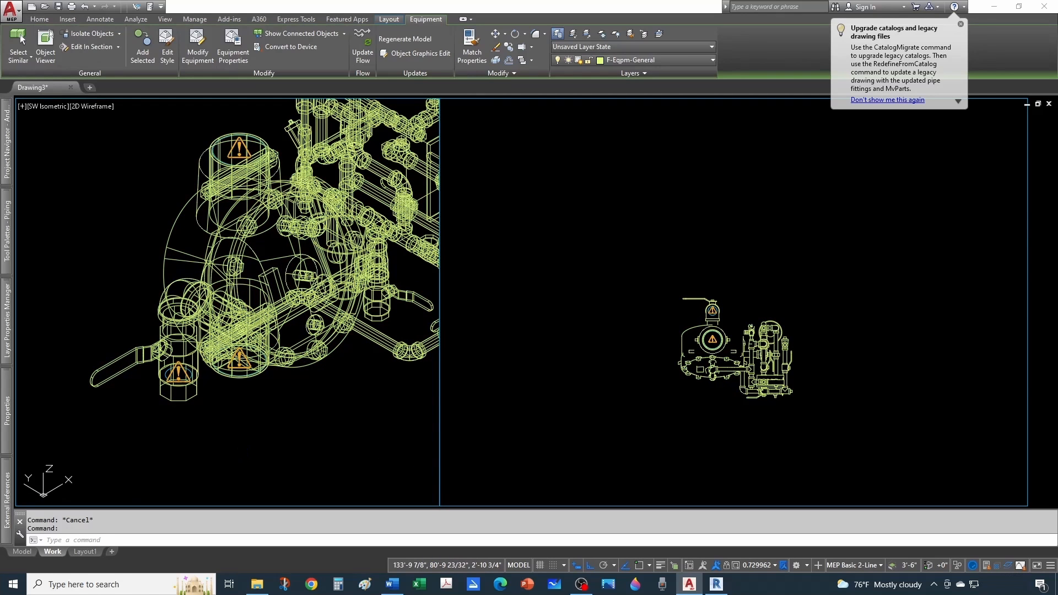
Draw a pipe straight down from the valve's bottom connector in the isometric viewport and end the pipe run.
middle_drag(242, 433, 228, 335)
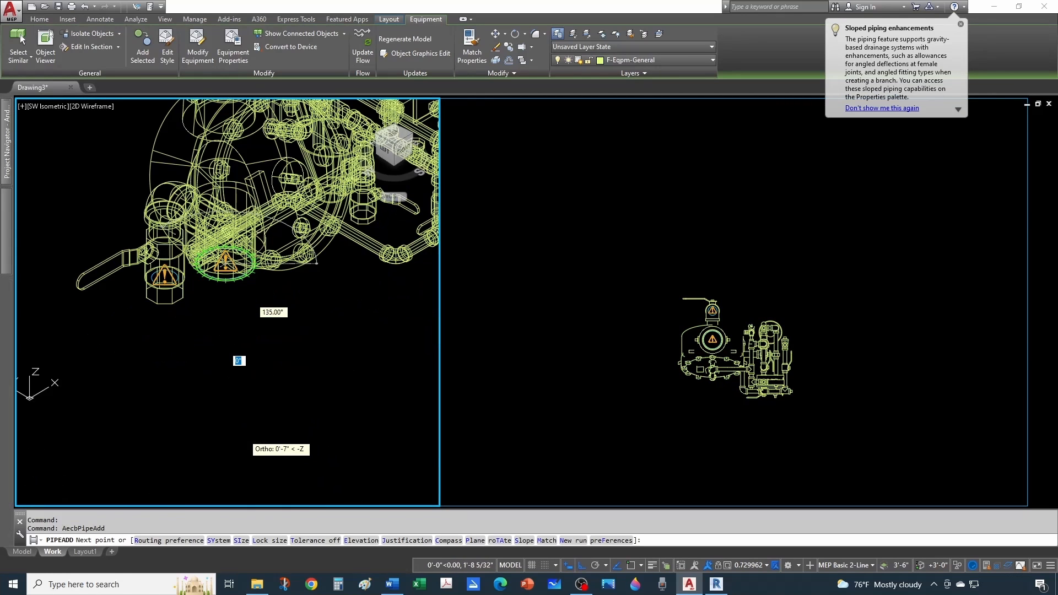
mouse_move(9, 417)
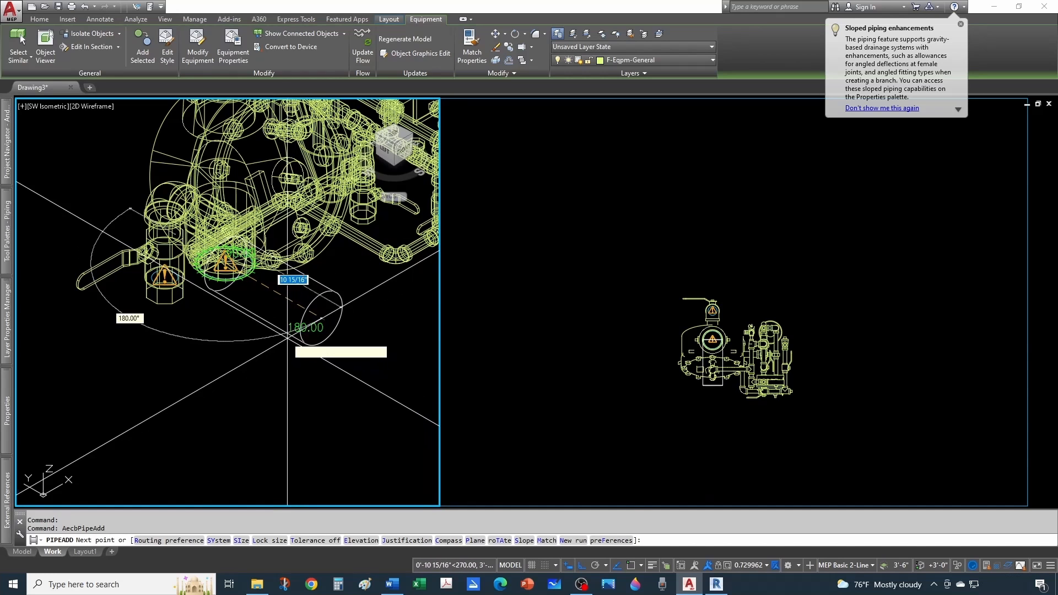
click(224, 451)
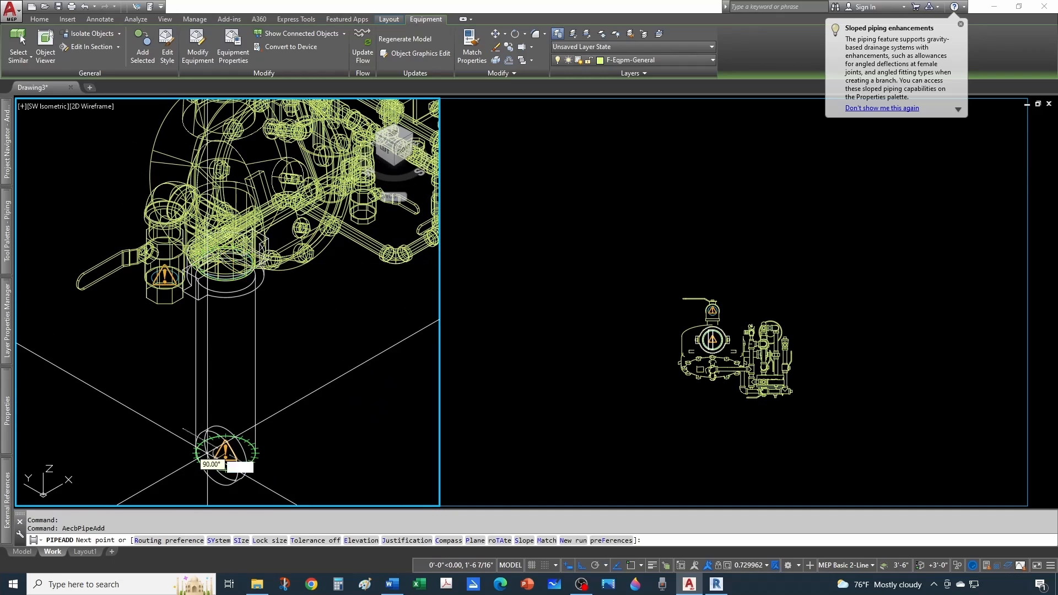
key(Escape)
key(Escape)
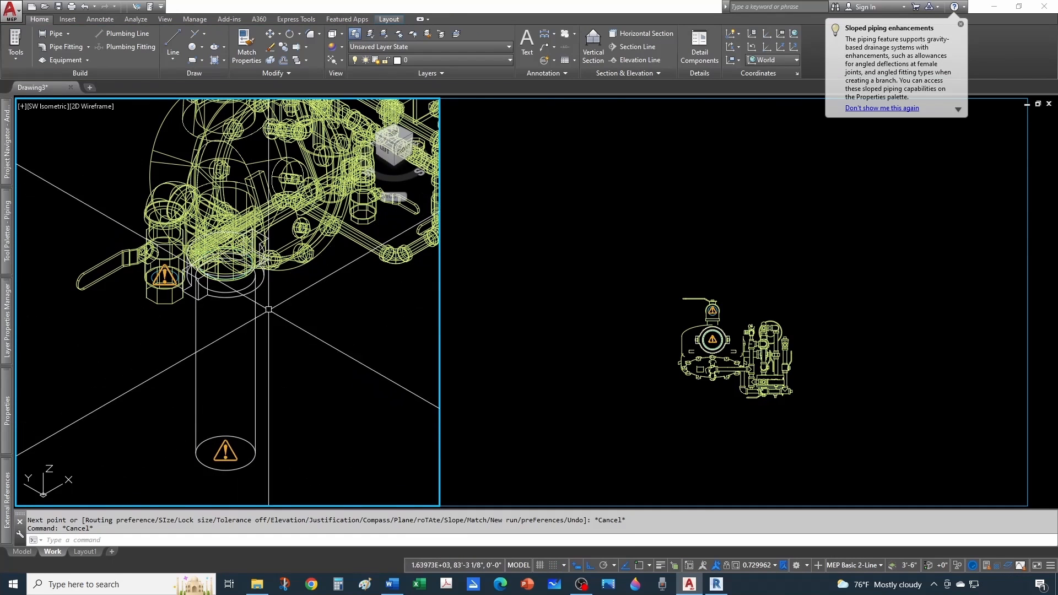
Switch the isometric viewport to the Conceptual visual style and examine the coupling between the pipe and the valve's bottom connector.
click(332, 47)
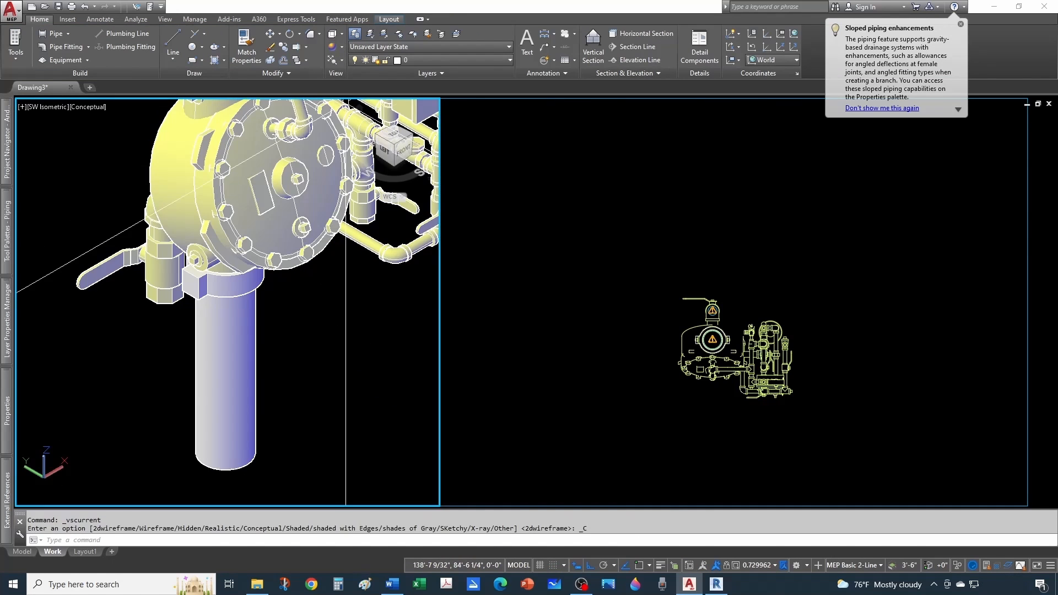
scroll(257, 252, down, 2)
scroll(232, 264, up, 4)
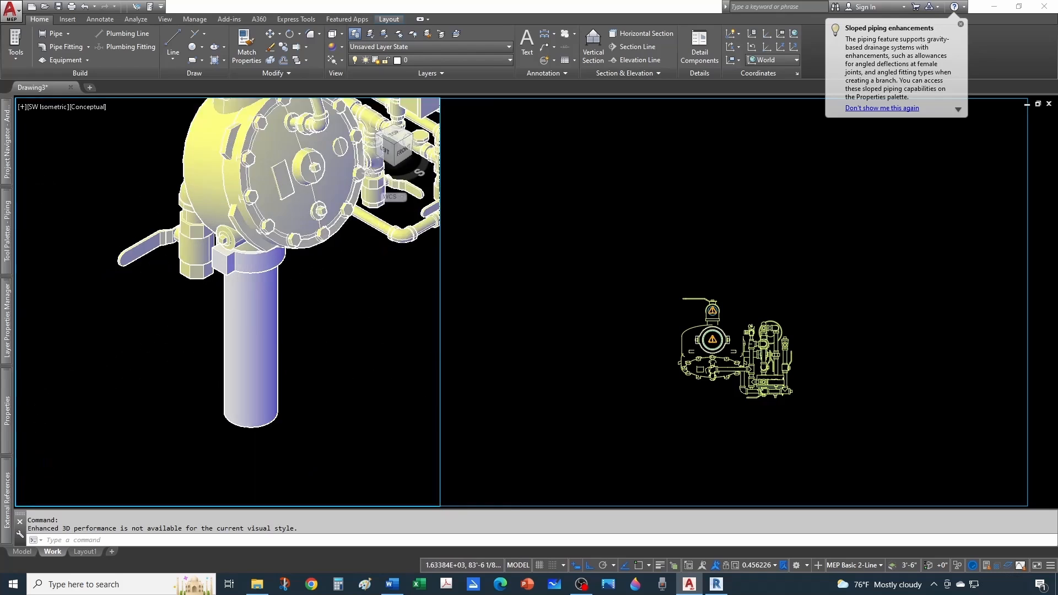
click(234, 256)
key(Escape)
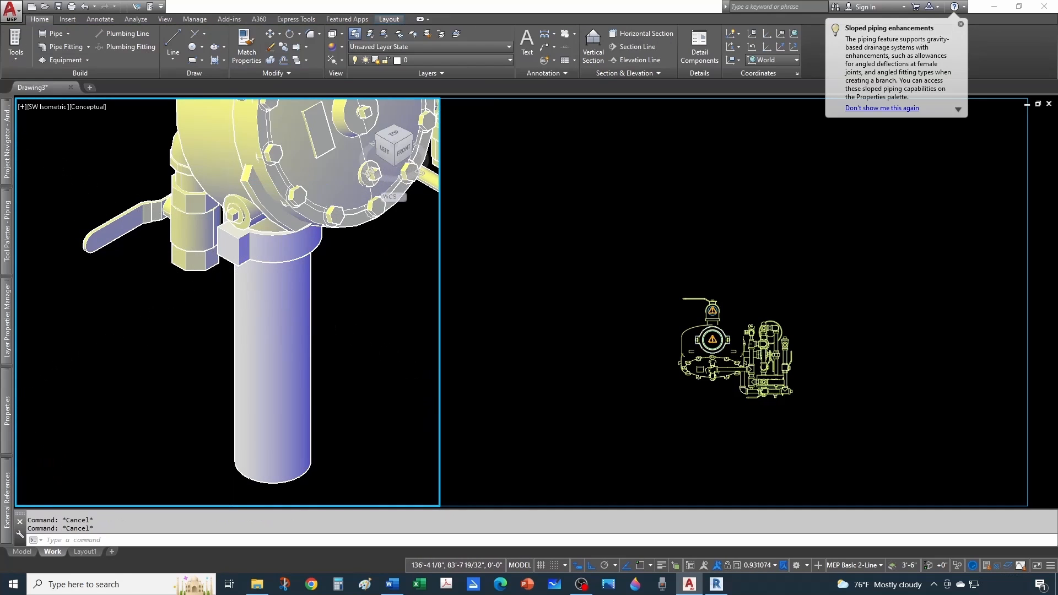
scroll(234, 256, down, 4)
scroll(230, 255, up, 2)
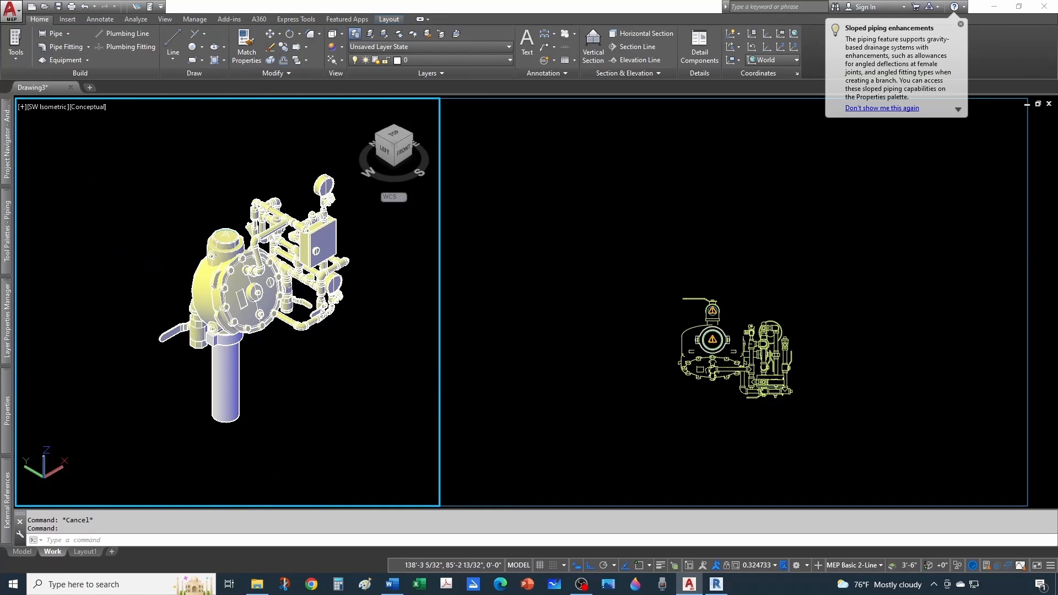
Draw a pipe run upward from the valve's top connector, turning horizontally along +Y and on along +X.
click(230, 252)
click(225, 236)
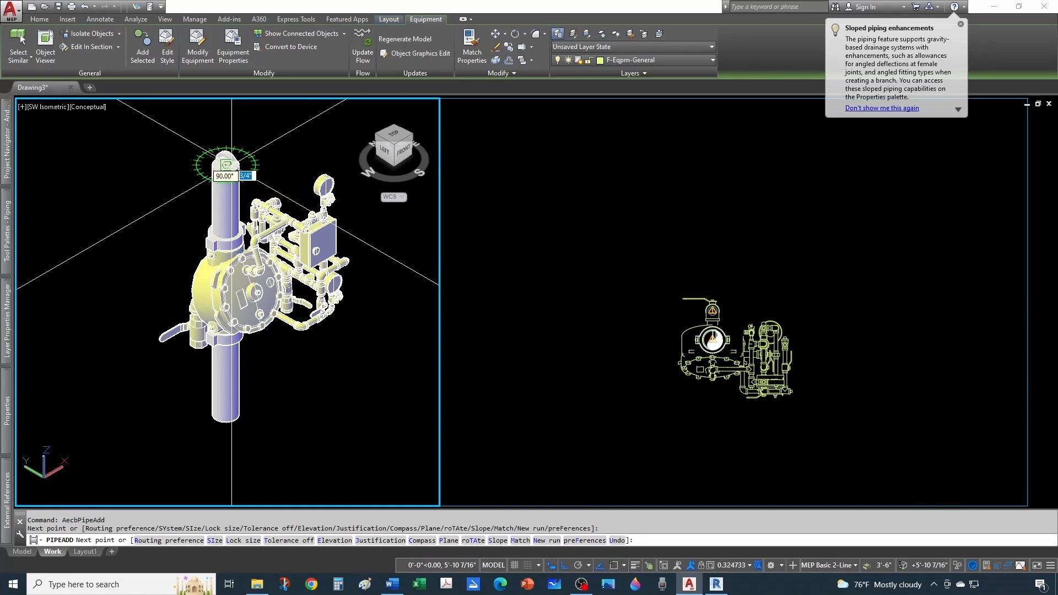
click(226, 164)
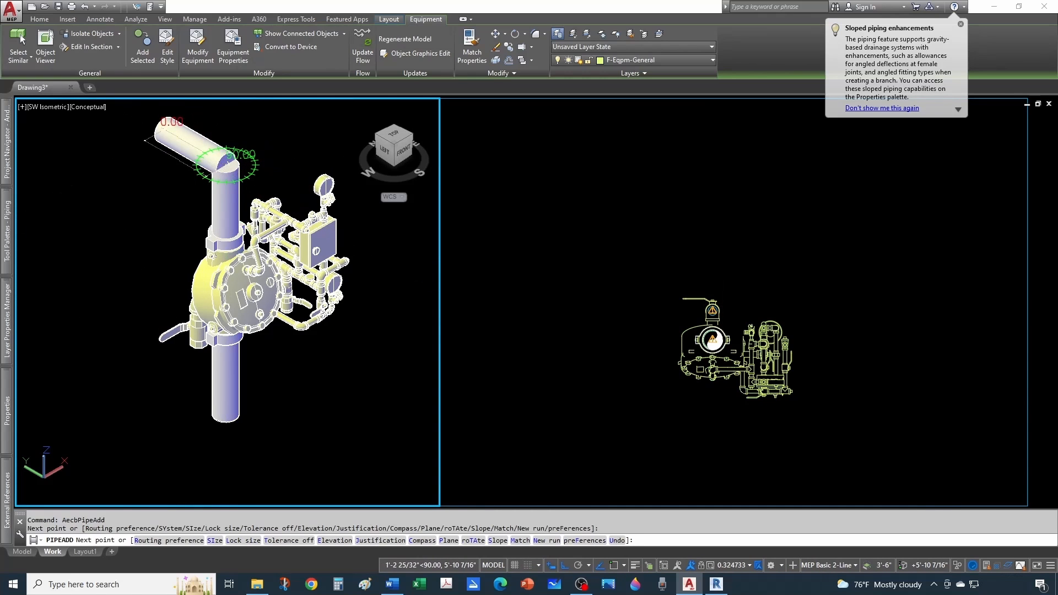
click(164, 133)
middle_drag(164, 138, 213, 285)
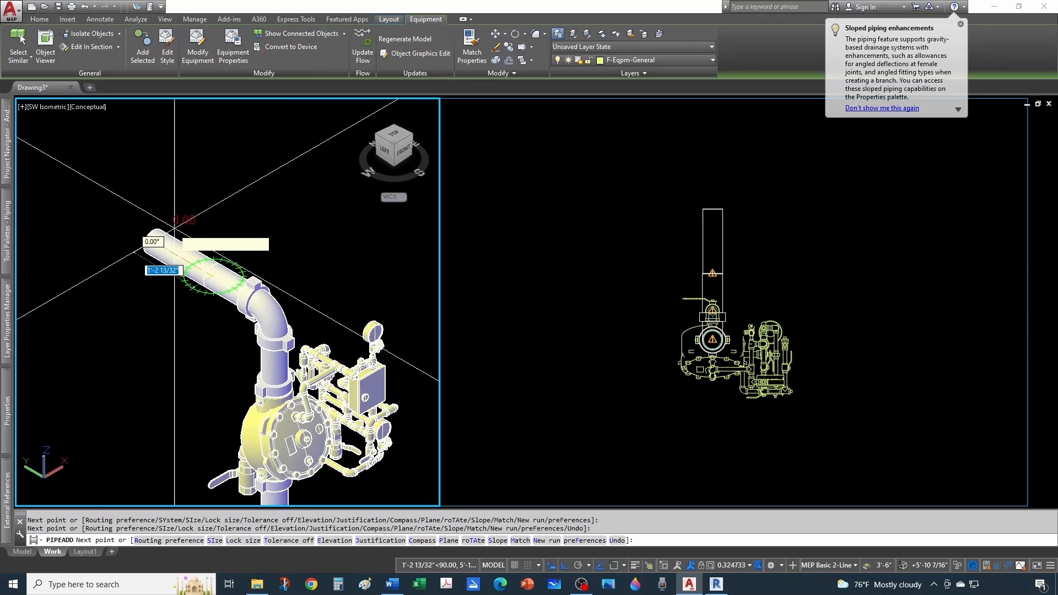
click(160, 234)
scroll(209, 355, up, 3)
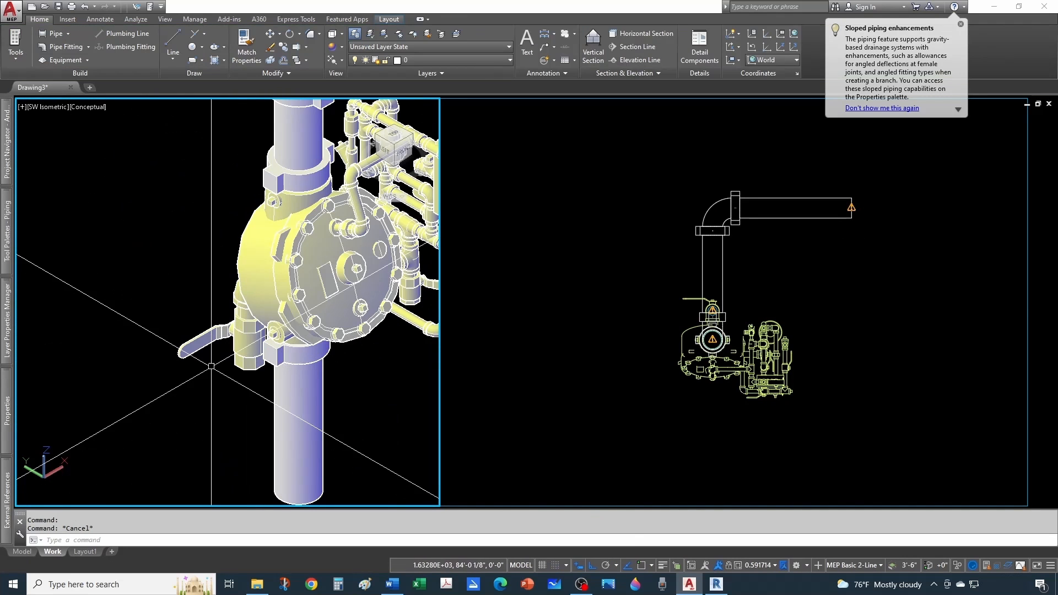
key(Escape)
Draw a pipe straight down from the valve's drain connector, end the run and select the fitting at the connection.
click(247, 379)
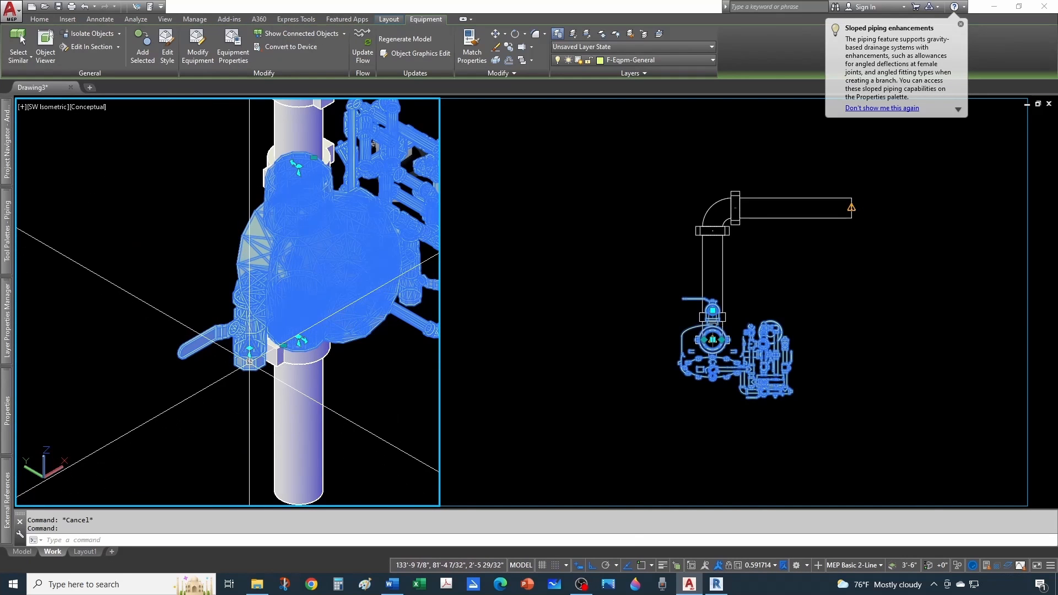
click(250, 352)
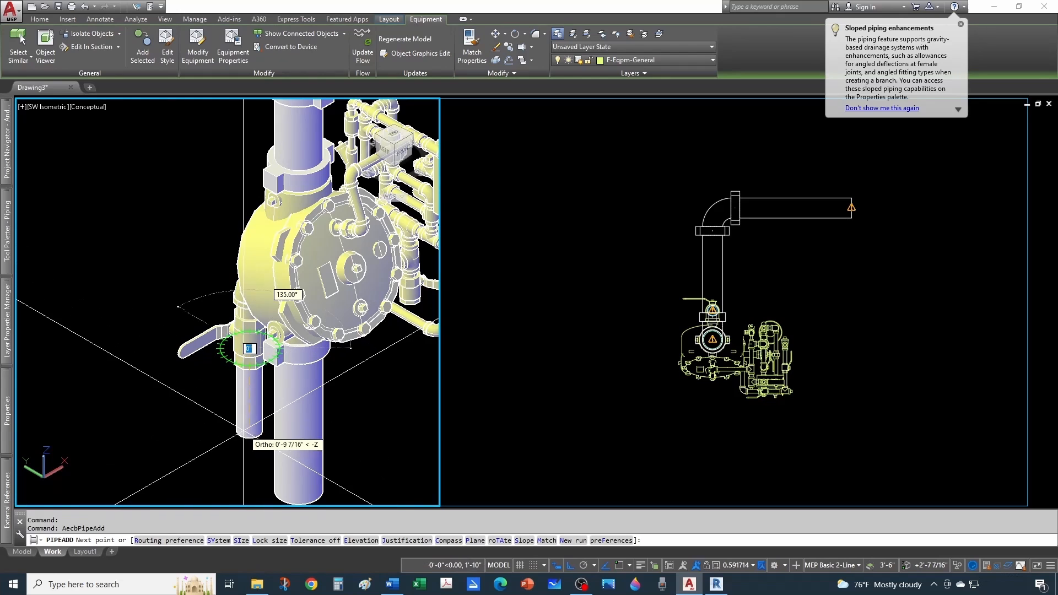
middle_drag(245, 428, 240, 349)
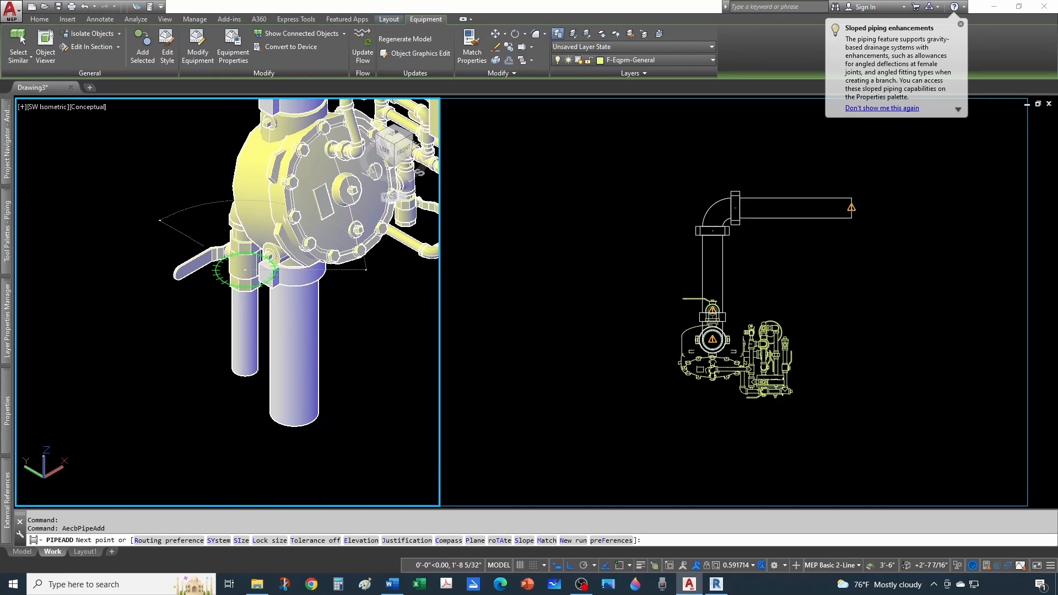
click(240, 372)
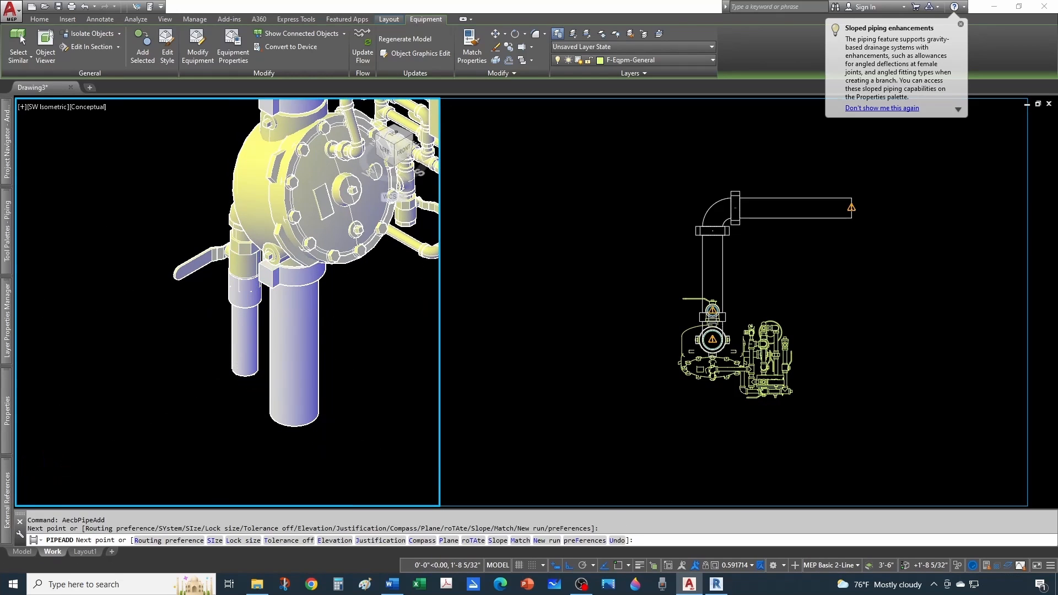
key(Escape)
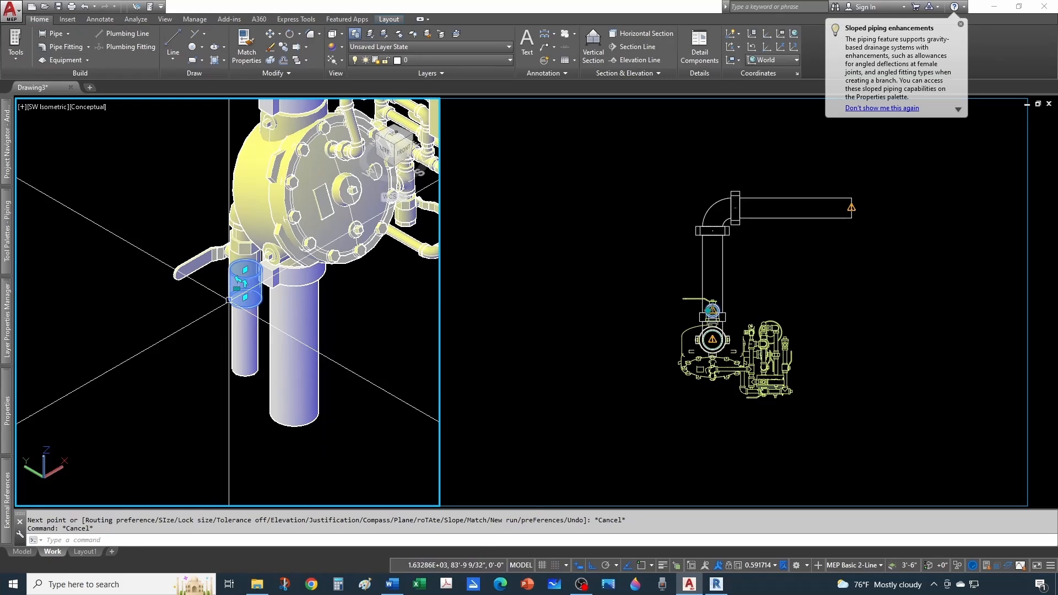
click(236, 286)
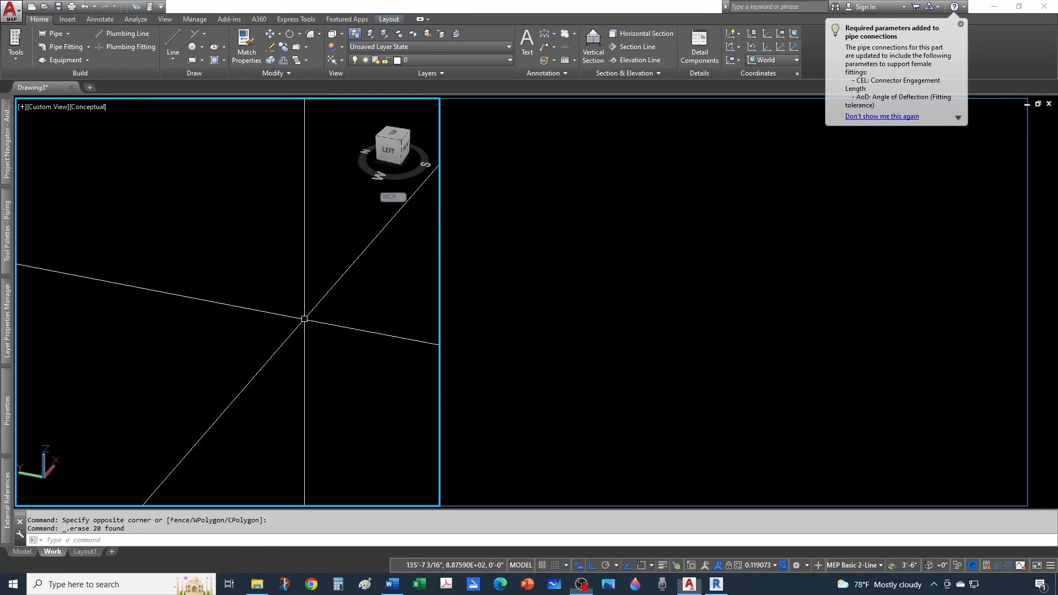
Open the Viking Model F-1 Valve and Trim multi-view part from the content catalog for modification and show its connectors.
click(194, 18)
click(479, 45)
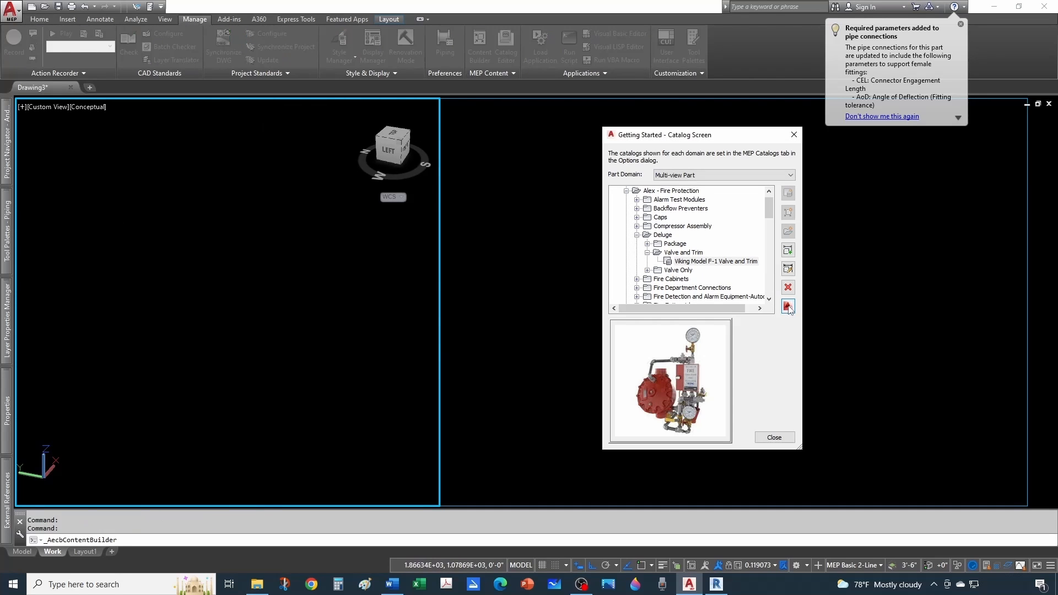
click(695, 253)
click(693, 262)
click(791, 274)
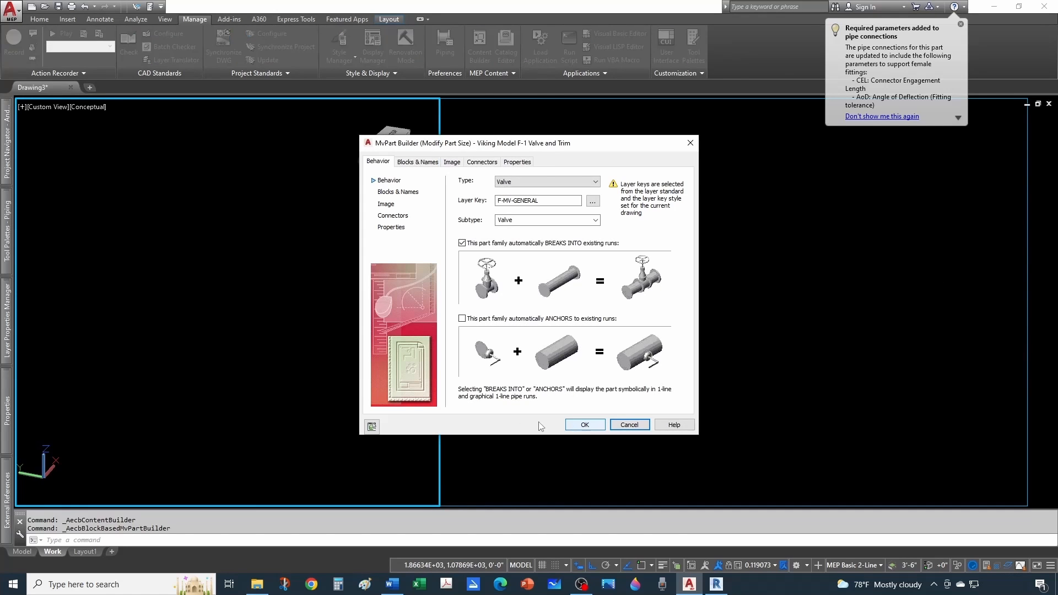
click(489, 162)
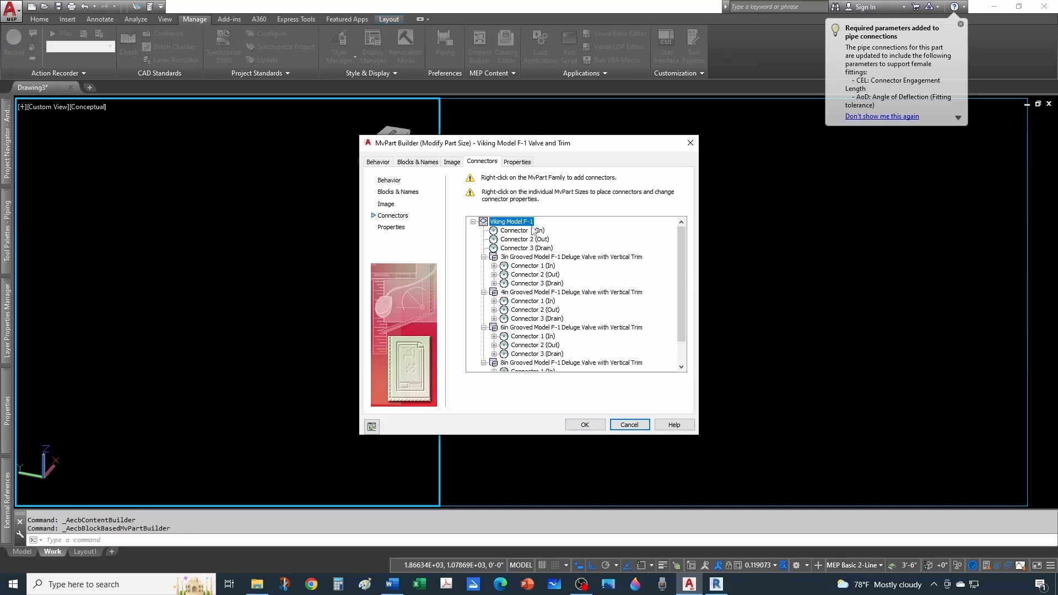
Edit the 4in valve's Connector 3 (Drain) and set its connection type to Threaded Male Pipe Thread.
click(533, 318)
right_click(533, 319)
click(565, 325)
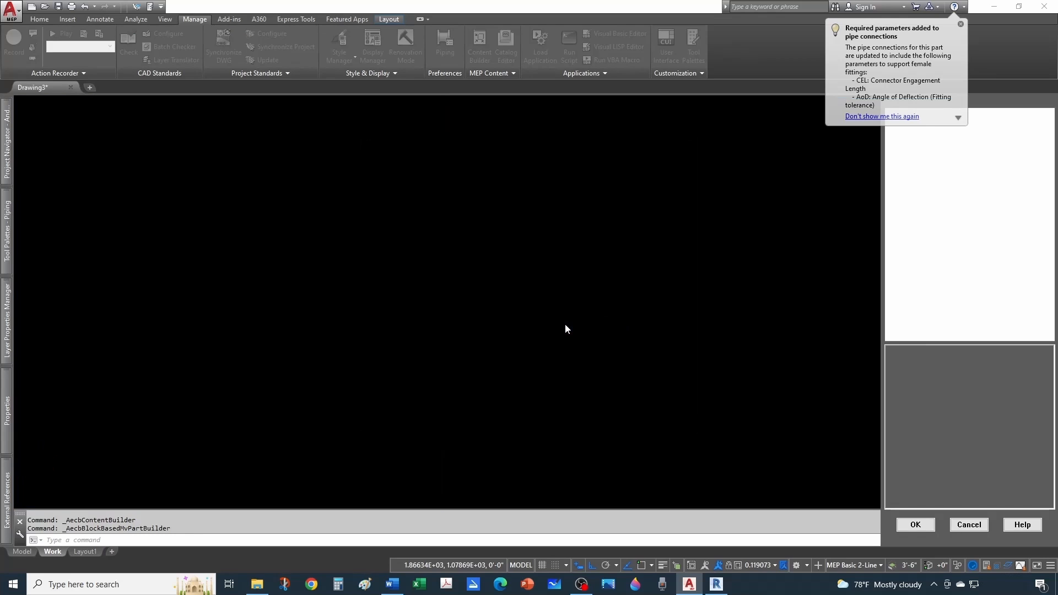
click(957, 193)
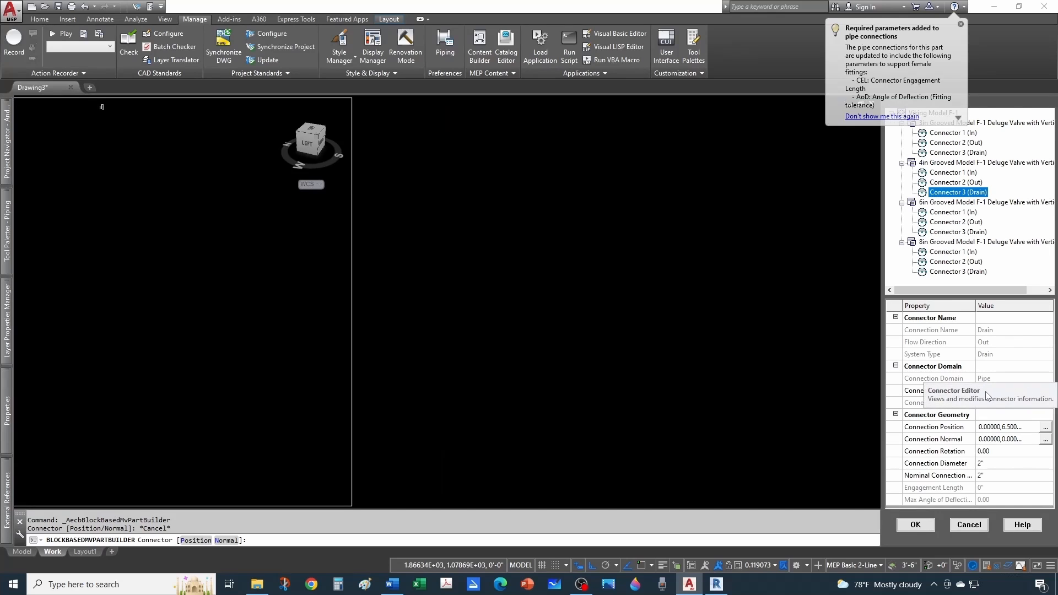
click(1041, 394)
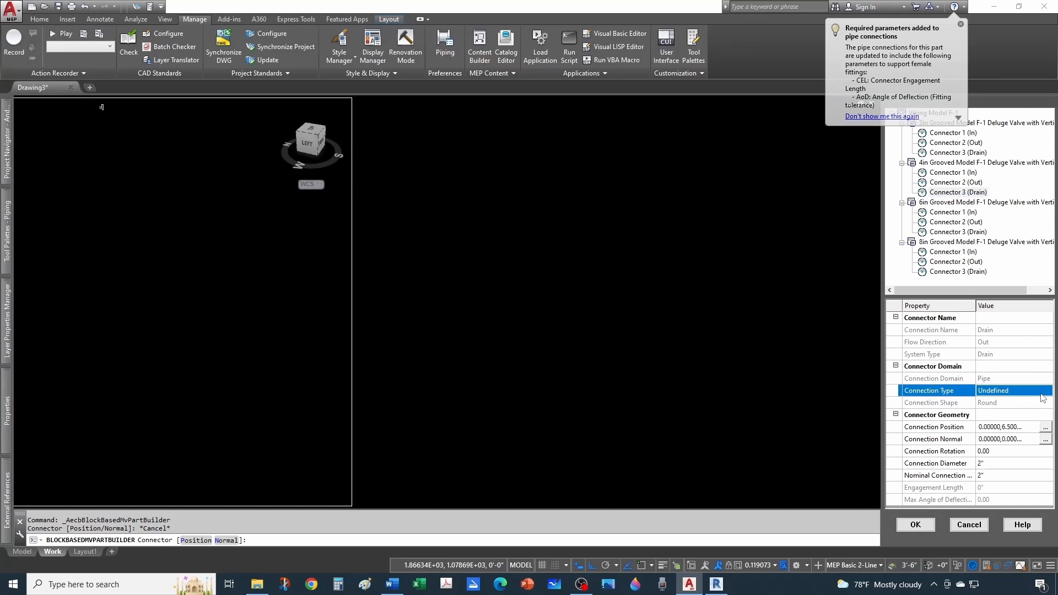
click(1041, 394)
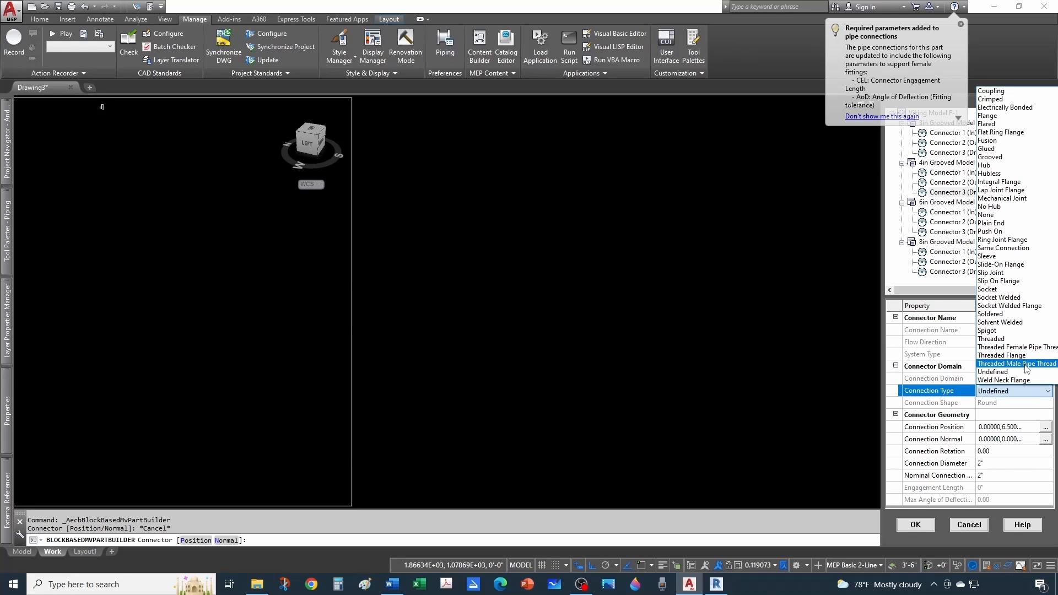
click(1022, 364)
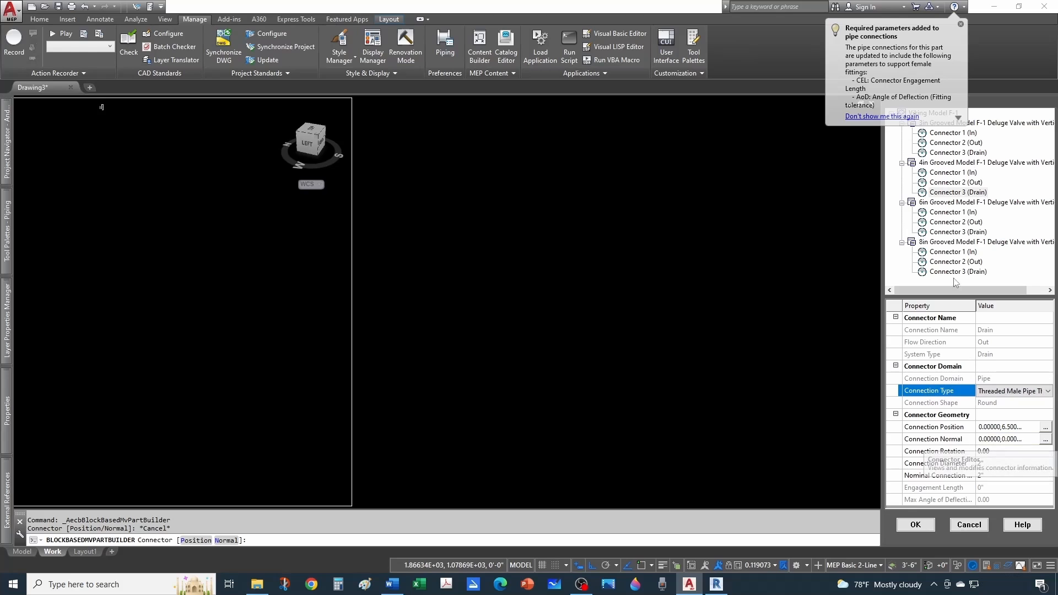
Check the 3in and 4in drain connectors' properties and set the 6in drain connector's connection type to Threaded Male Pipe Thread.
click(959, 21)
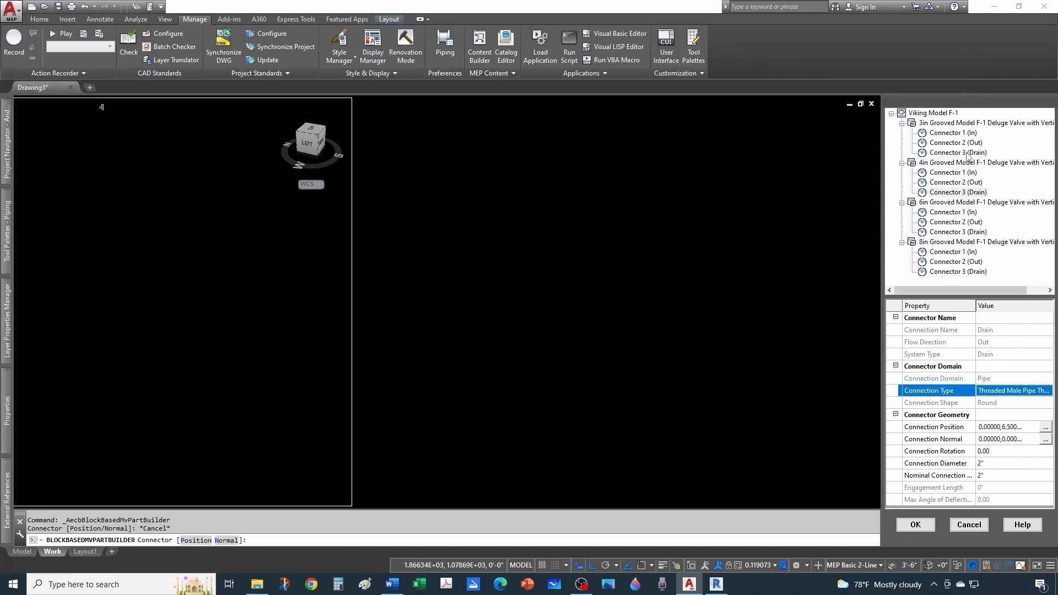
click(959, 152)
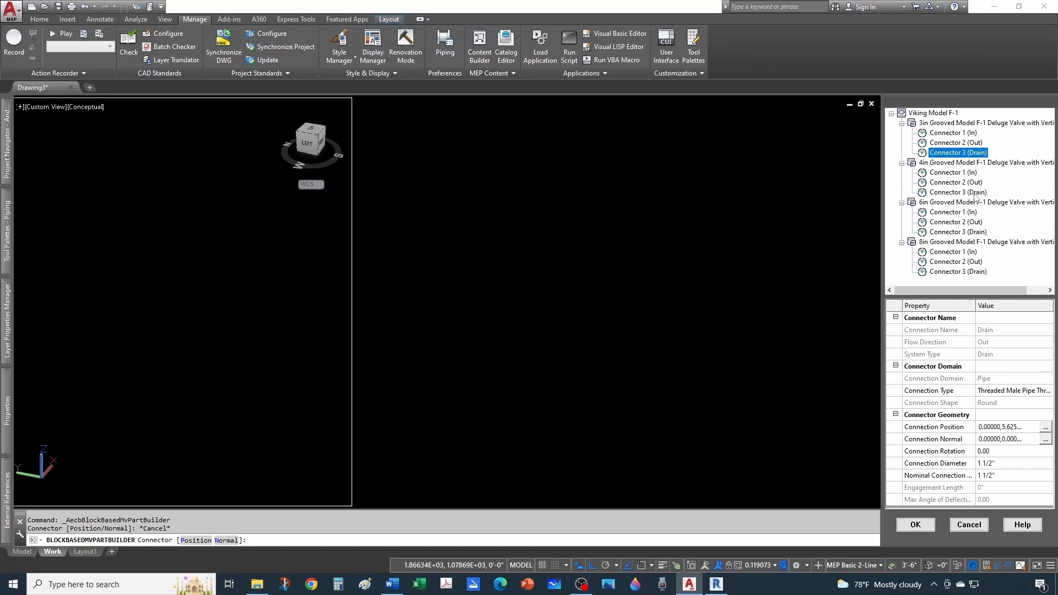
click(975, 193)
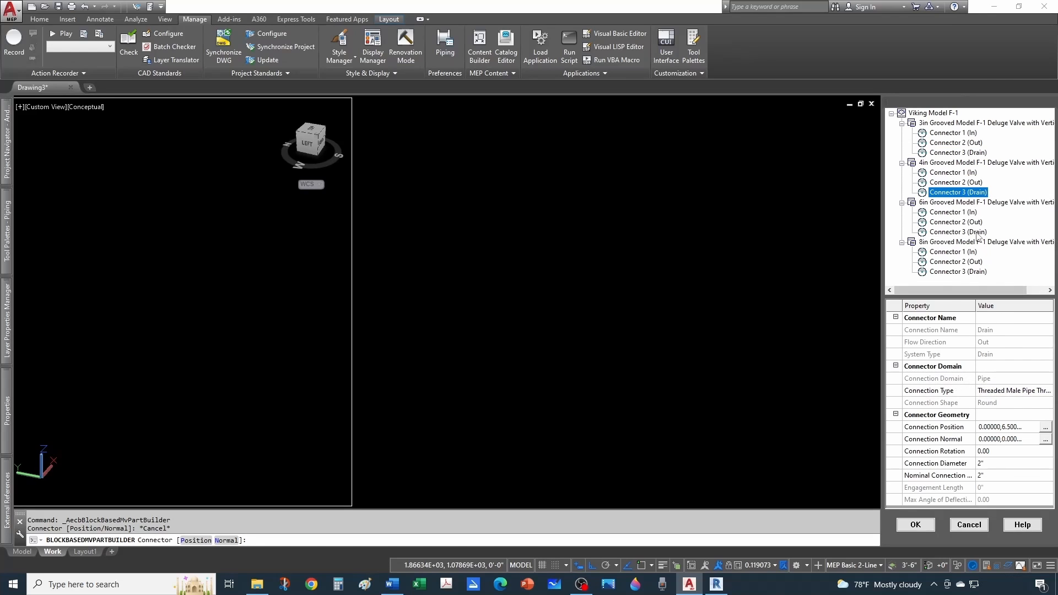
click(977, 232)
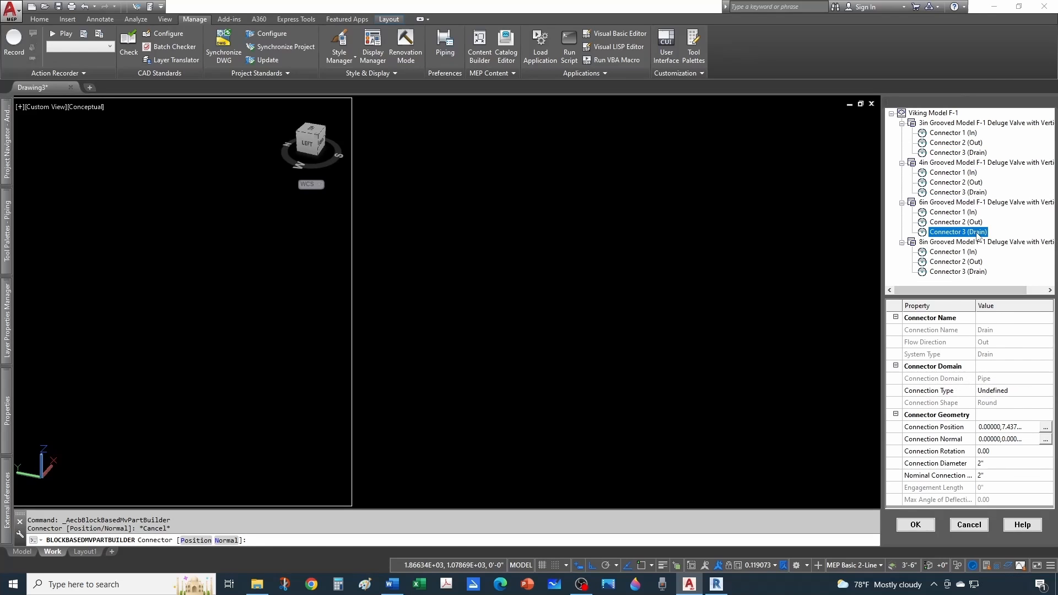
click(1006, 391)
click(1007, 392)
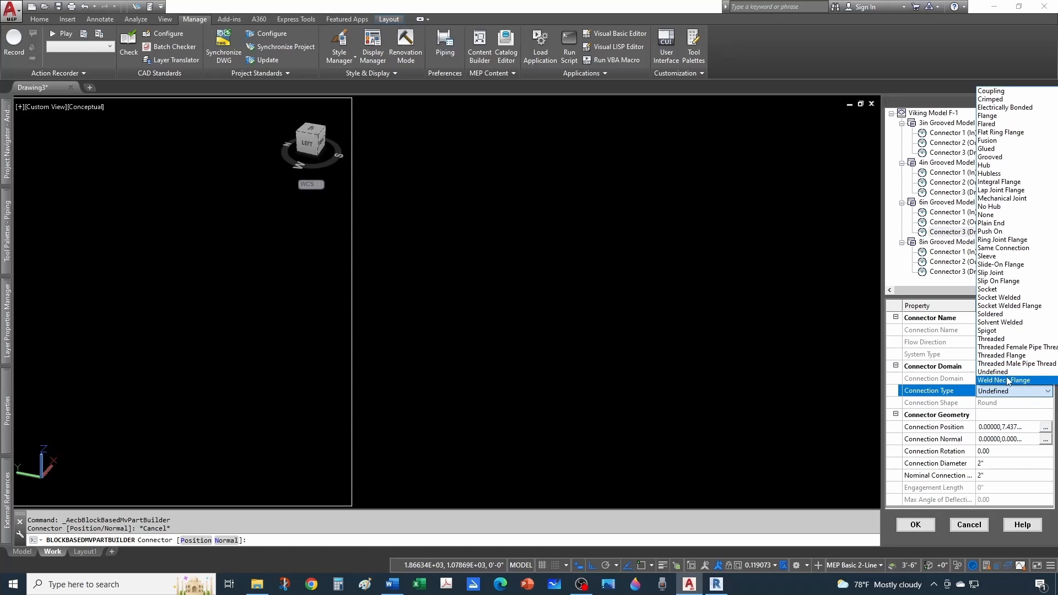
click(1006, 365)
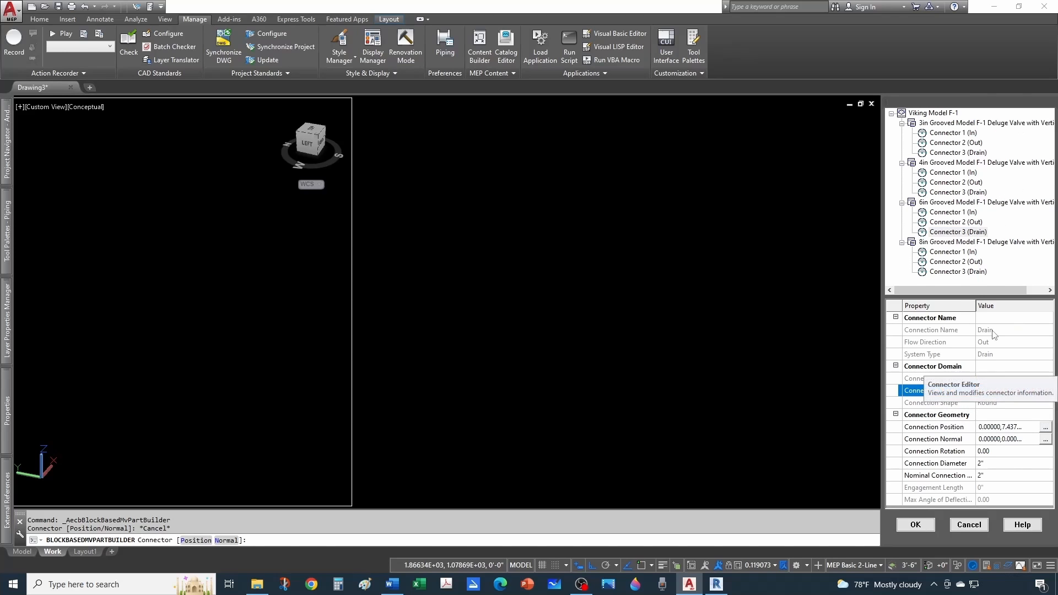
Set the 8in valve's drain connector to the Threaded Male Pipe Thread connection type and accept the connector edits.
click(963, 272)
click(999, 392)
click(998, 392)
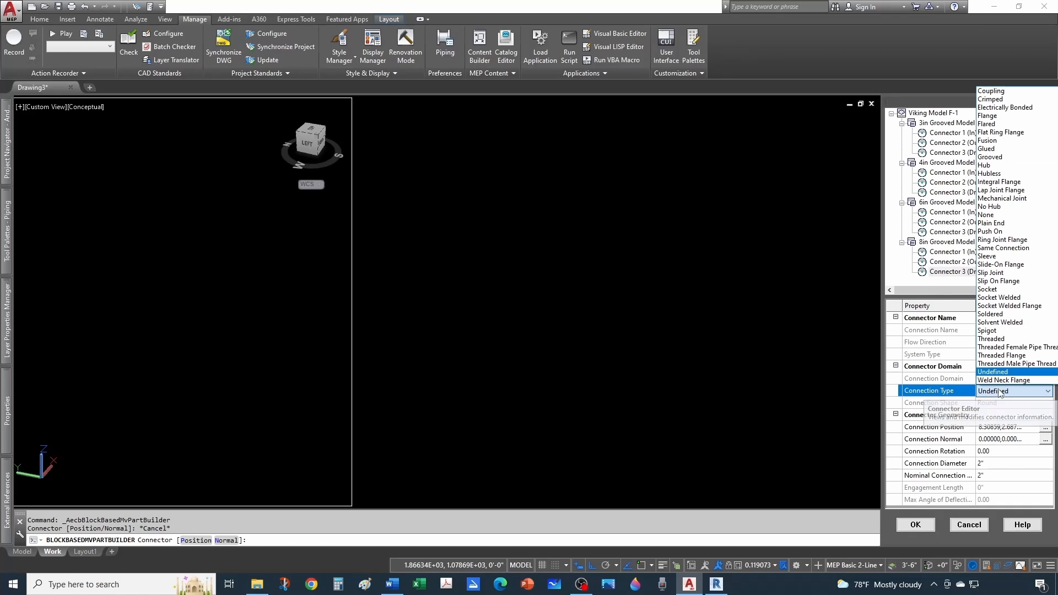
click(1000, 365)
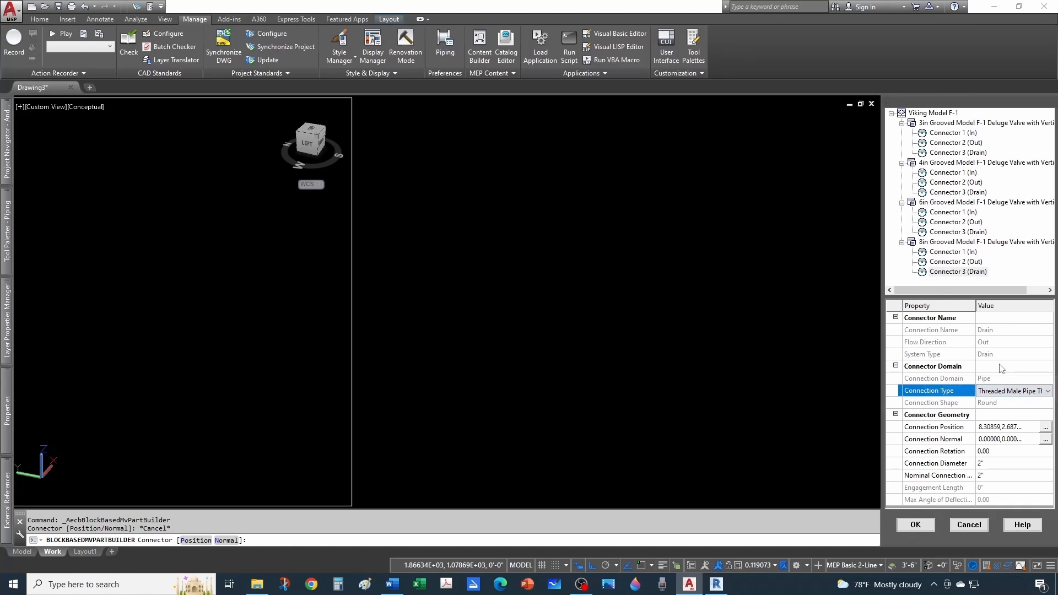
click(926, 526)
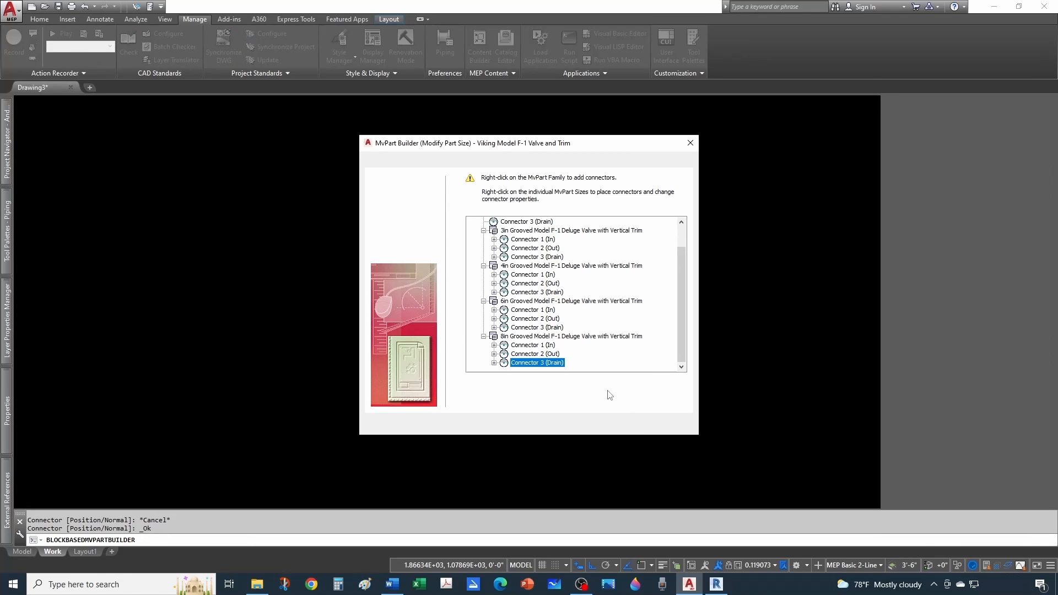
Save the modified Viking Model F-1 part and regenerate the MvPart catalog with CATALOGREGEN.
click(586, 426)
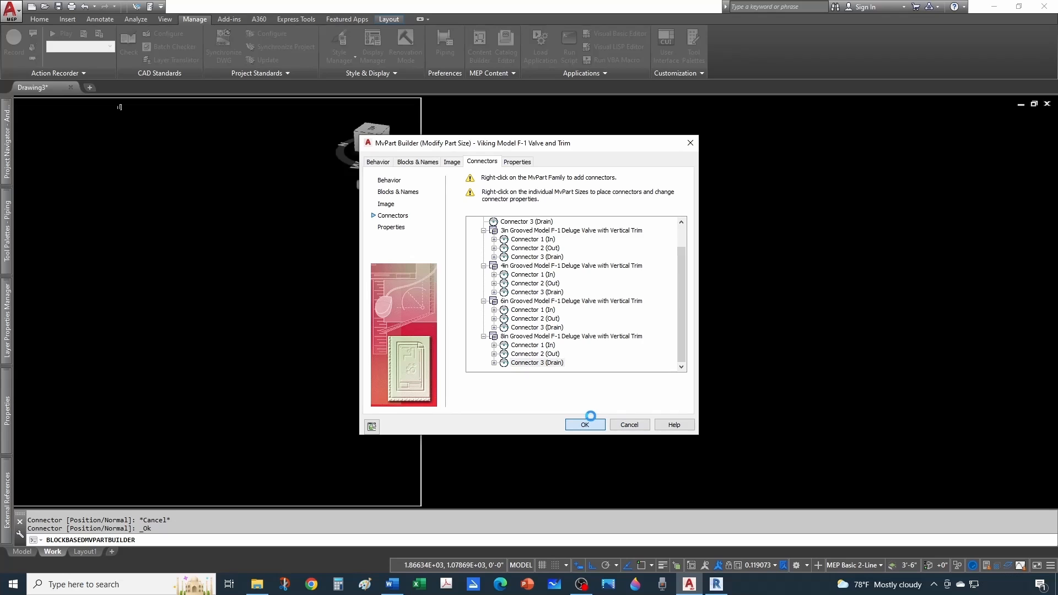
click(590, 422)
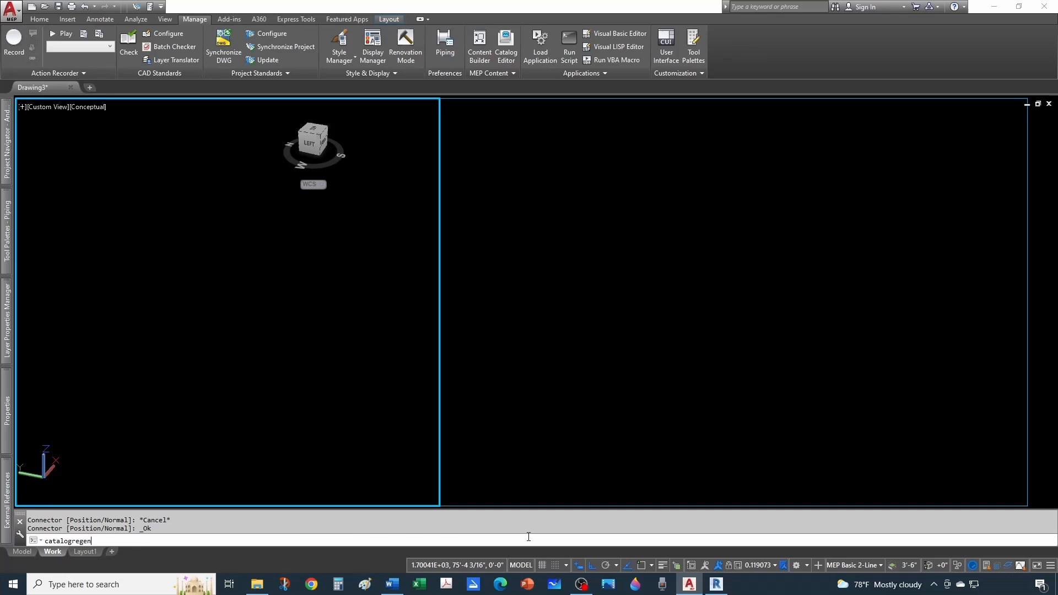
key(Return)
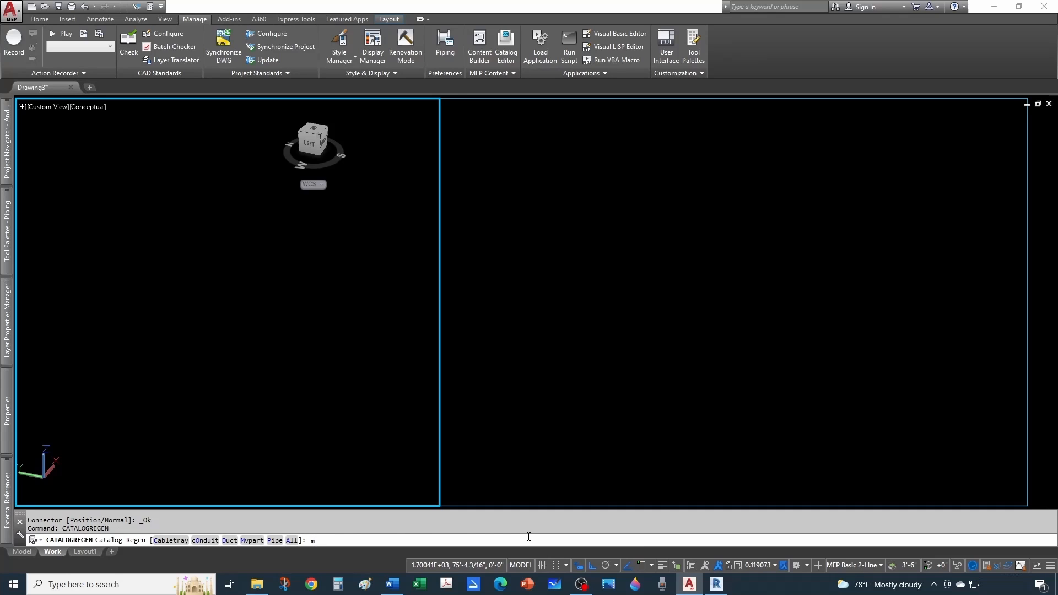
key(Return)
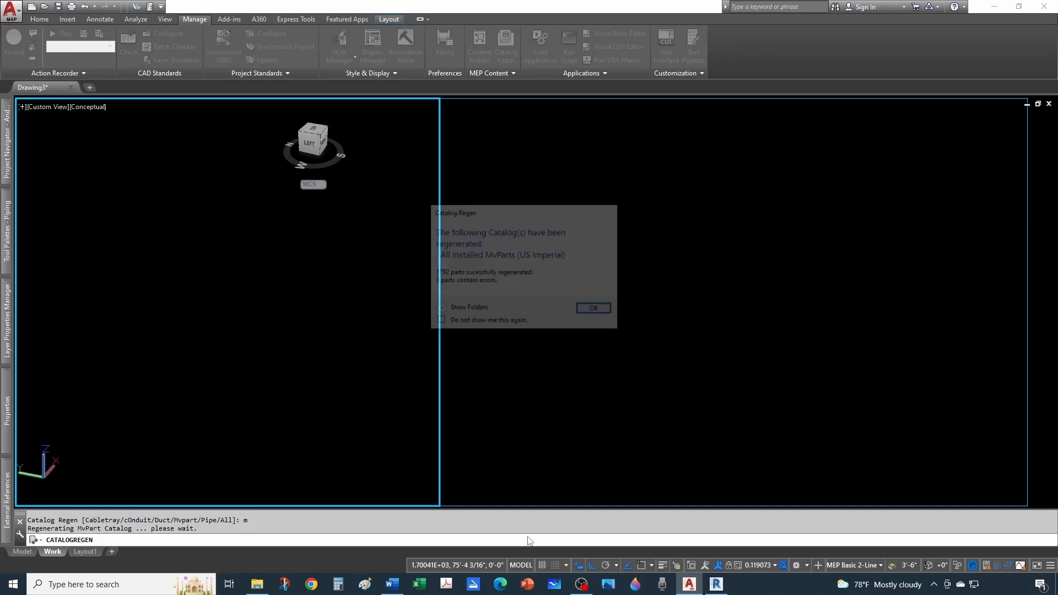
click(596, 310)
Insert the 3in Grooved Model F-1 Deluge Valve with Vertical Trim as equipment in the top-view viewport.
click(552, 225)
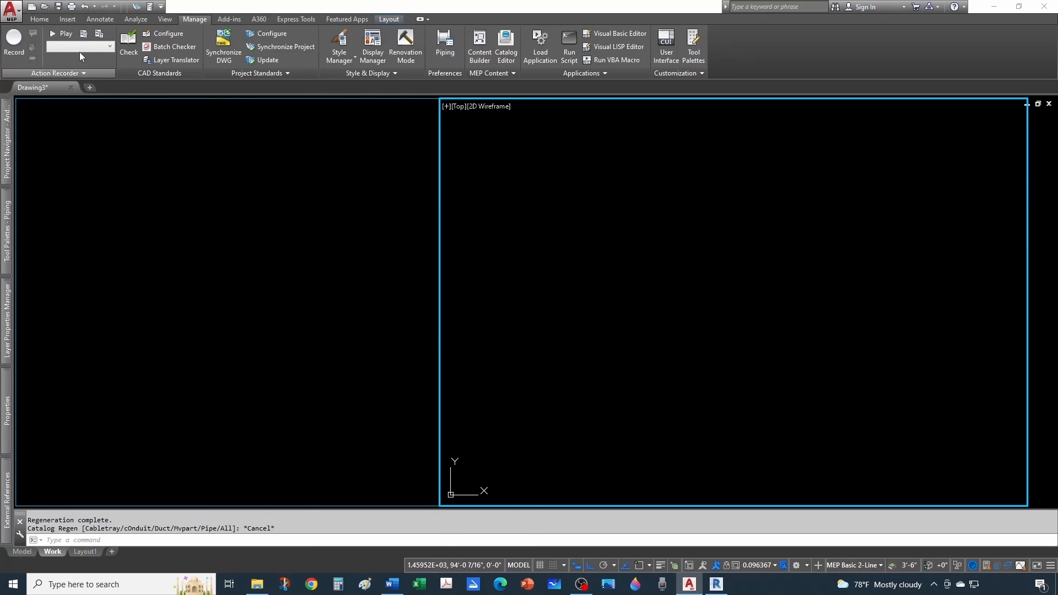
click(39, 18)
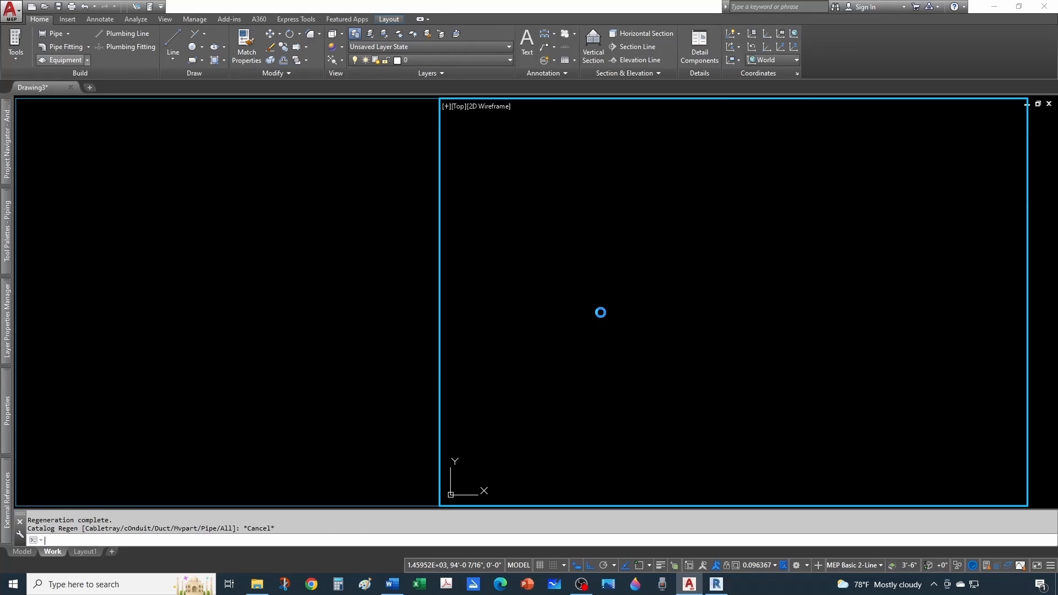
click(403, 332)
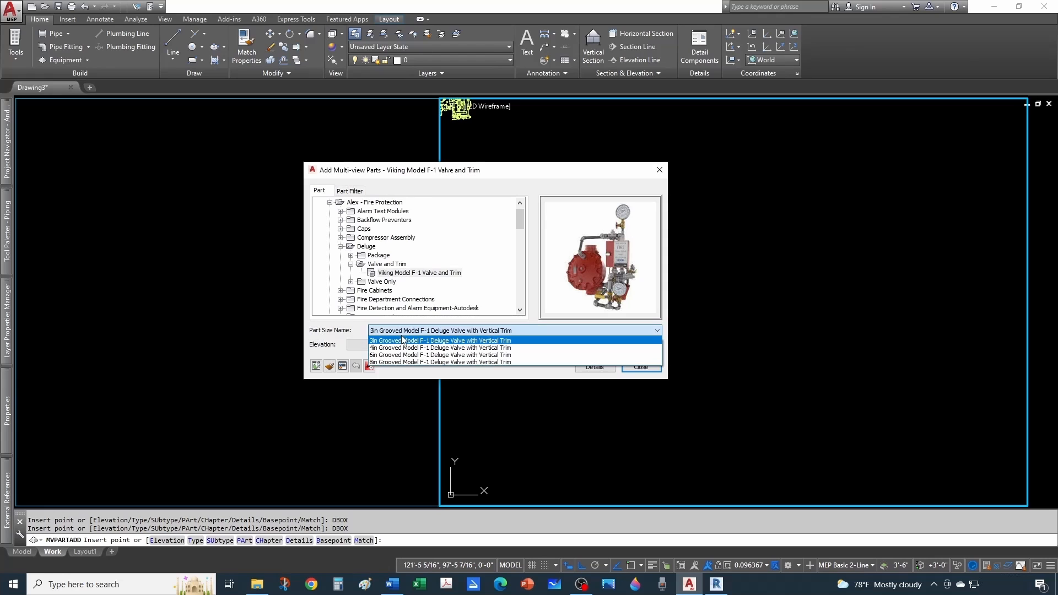
click(403, 340)
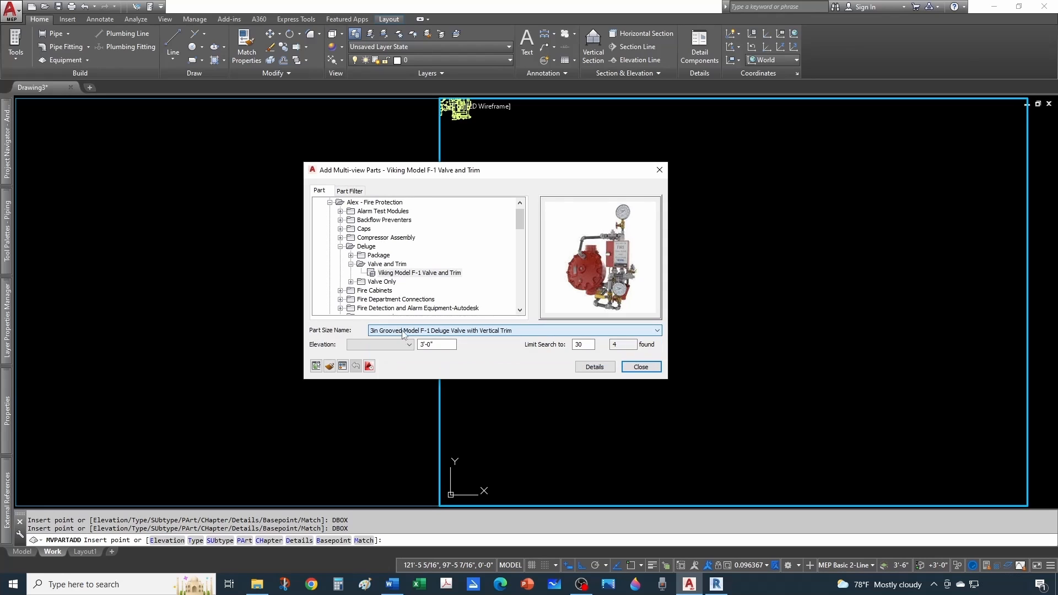
click(727, 313)
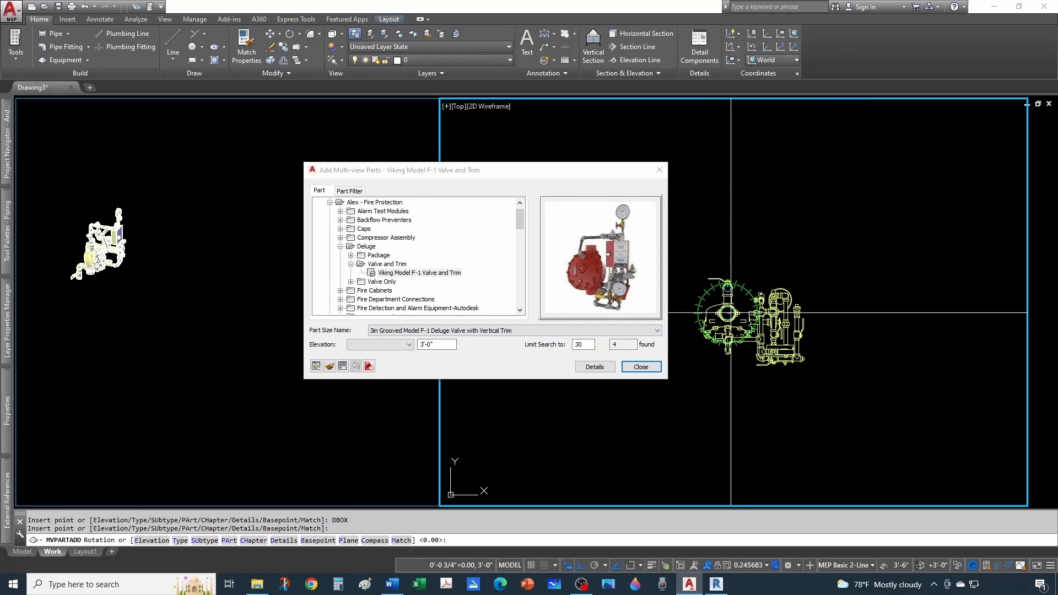
click(846, 323)
key(Escape)
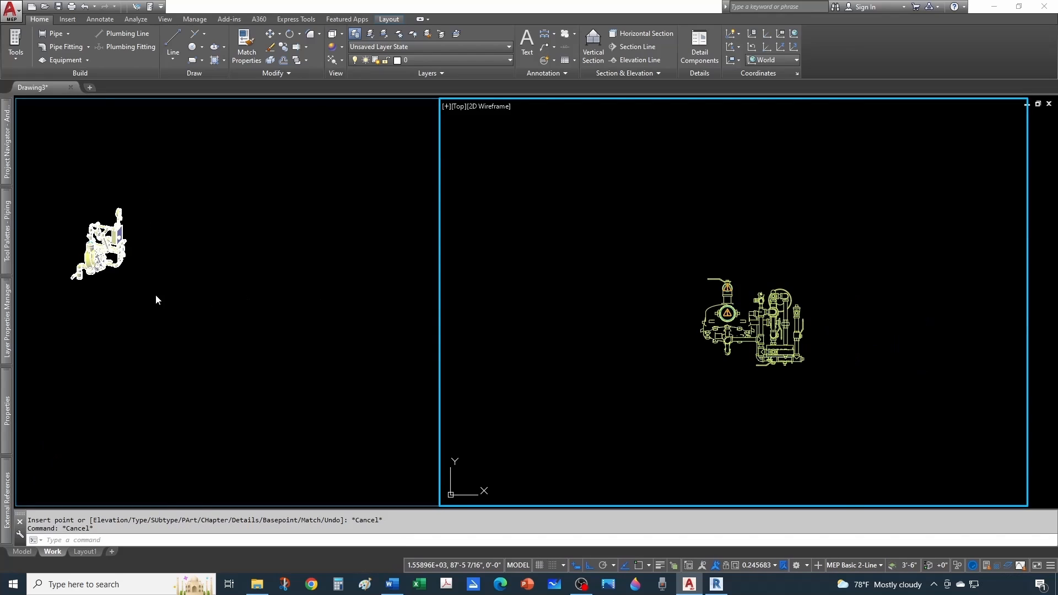
Run a pipe straight down from the valve's bottom connector to about 8" elevation and check the fitting at the joint.
click(156, 299)
scroll(67, 247, up, 6)
middle_drag(160, 272, 167, 267)
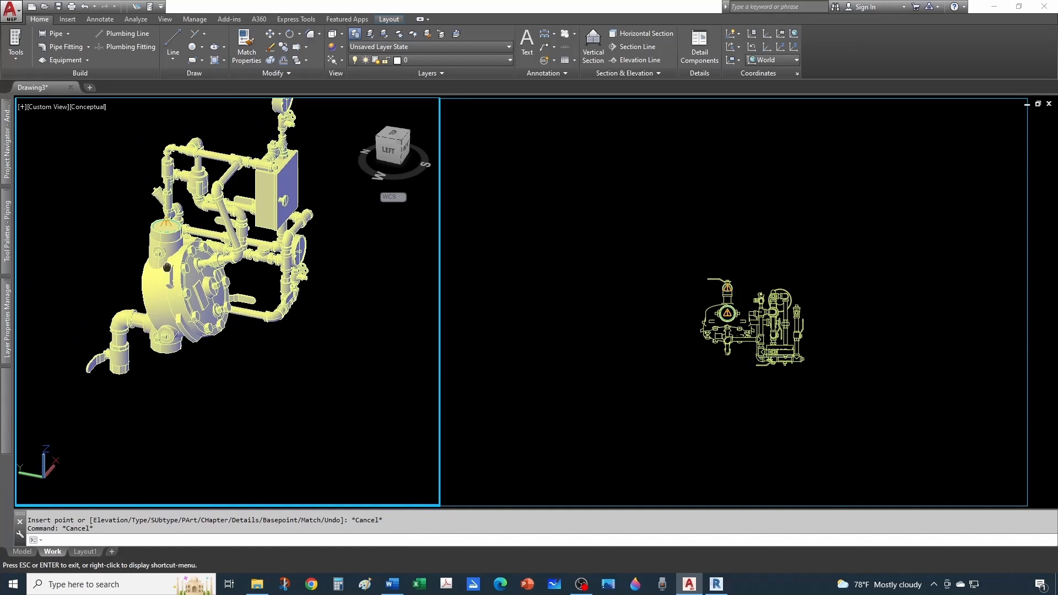
click(203, 347)
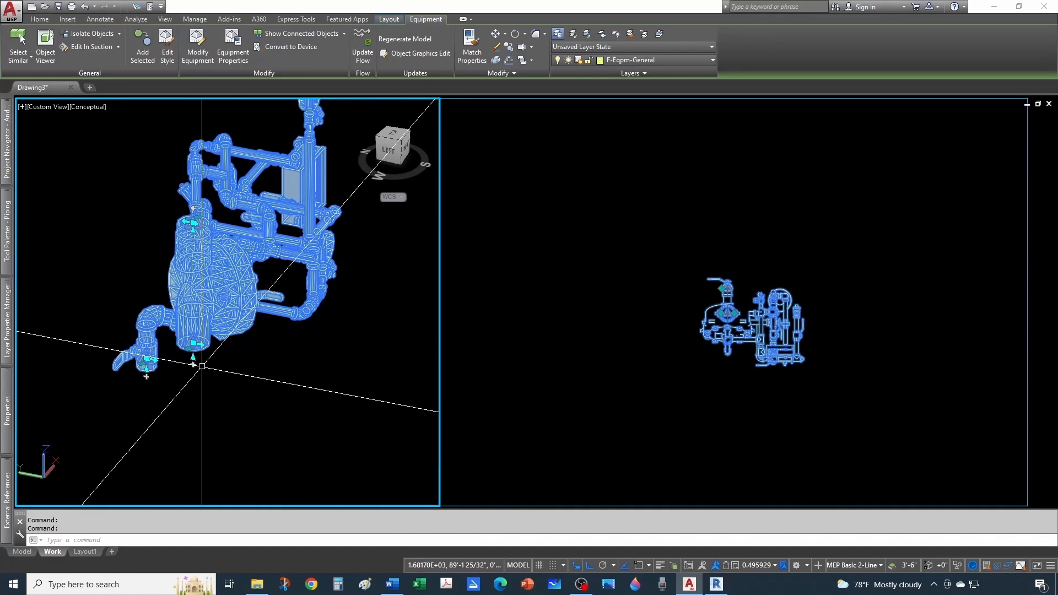
click(193, 364)
scroll(193, 359, down, 4)
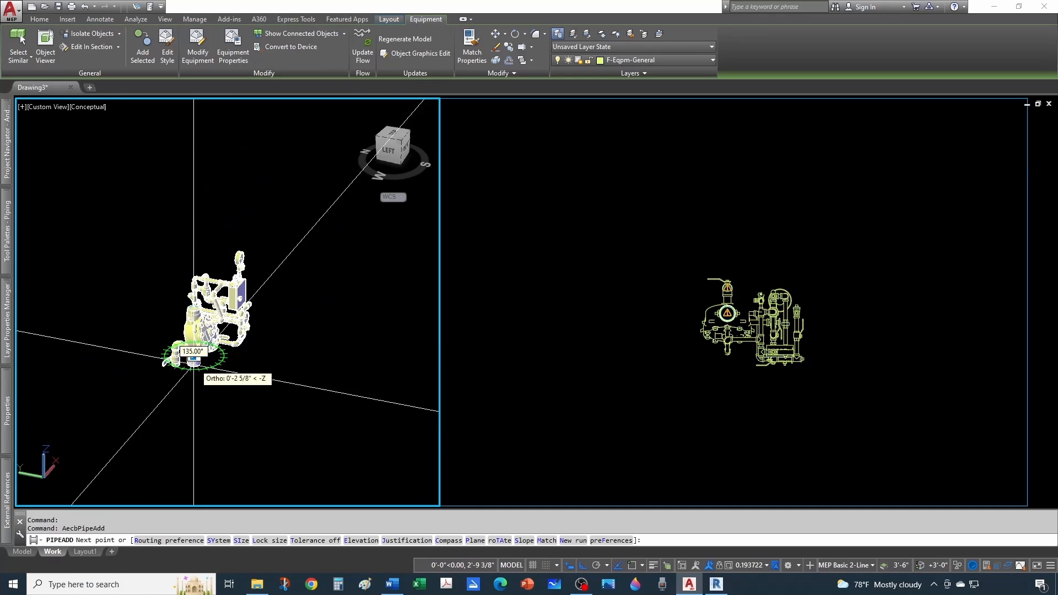
click(193, 443)
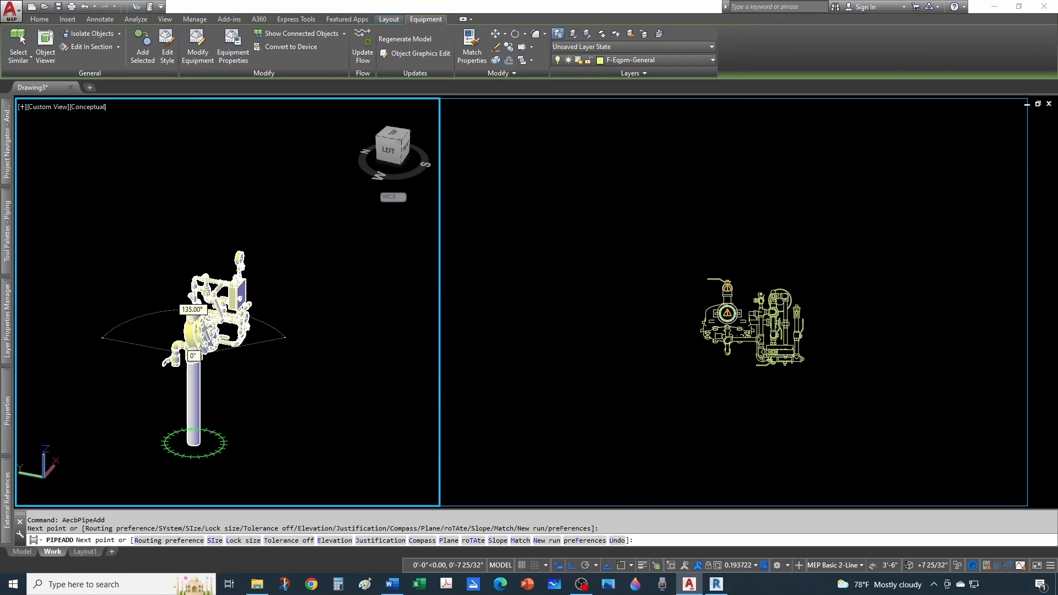
key(Escape)
scroll(191, 353, up, 5)
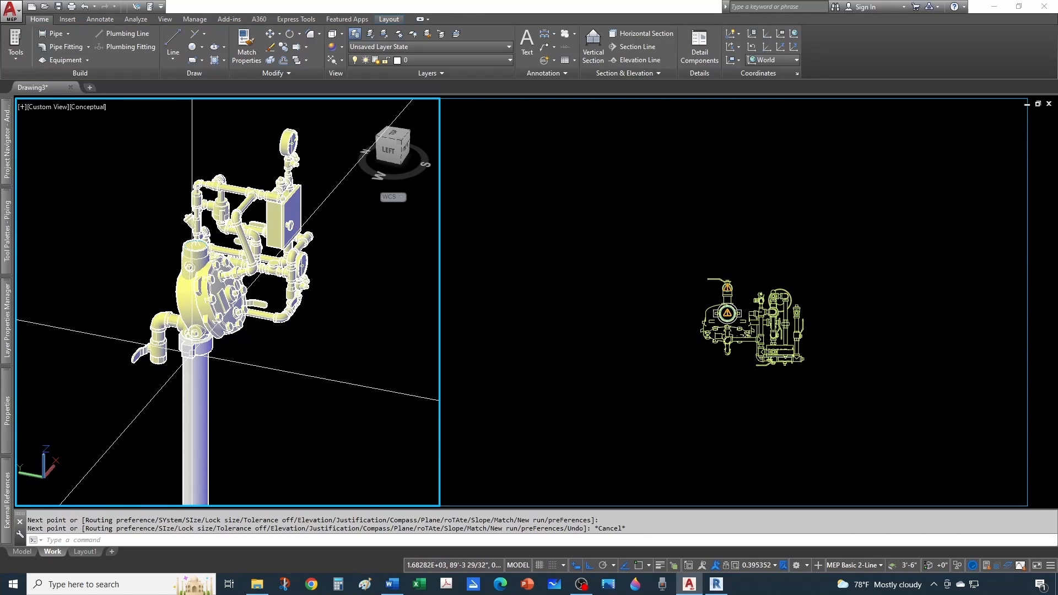
click(191, 353)
scroll(192, 353, down, 5)
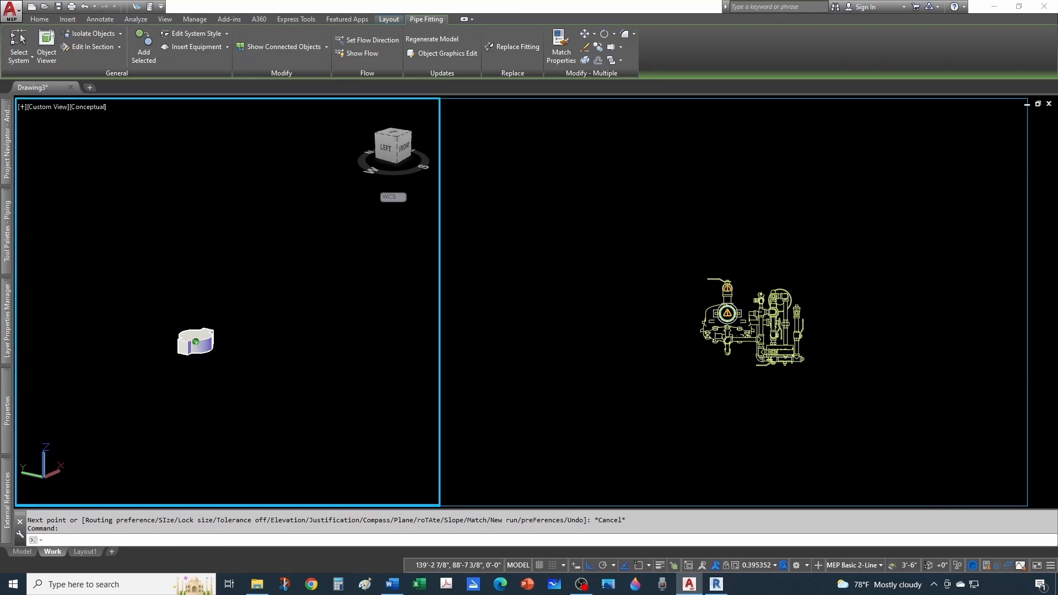
scroll(194, 345, up, 5)
key(Escape)
Run pipe from the valve's top connector up to about 6'-10" elevation, with a horizontal leg of about 2'-2" at 90°.
click(190, 233)
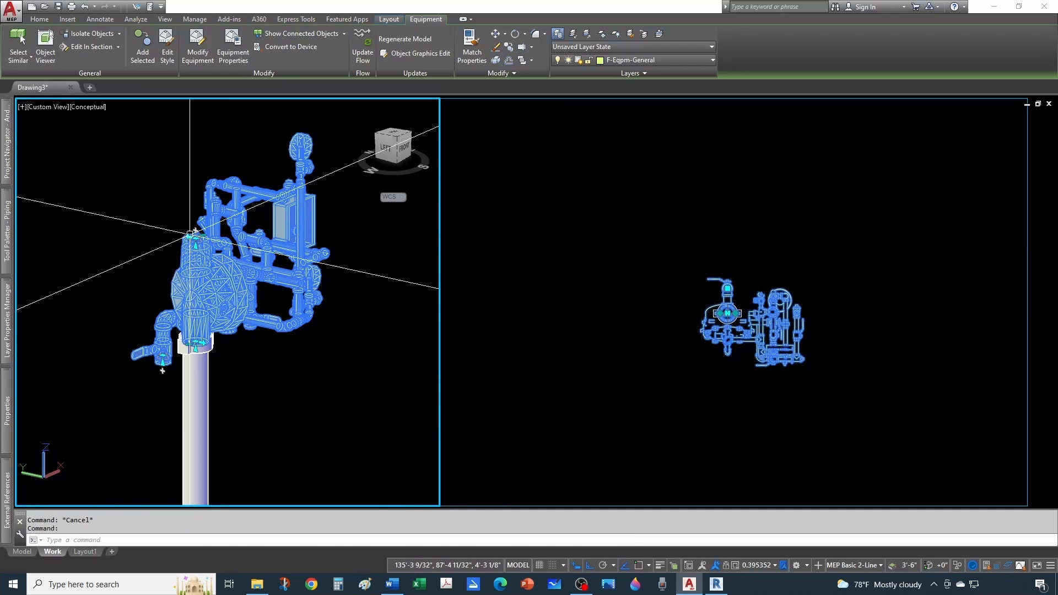
click(190, 234)
scroll(194, 208, up, 1)
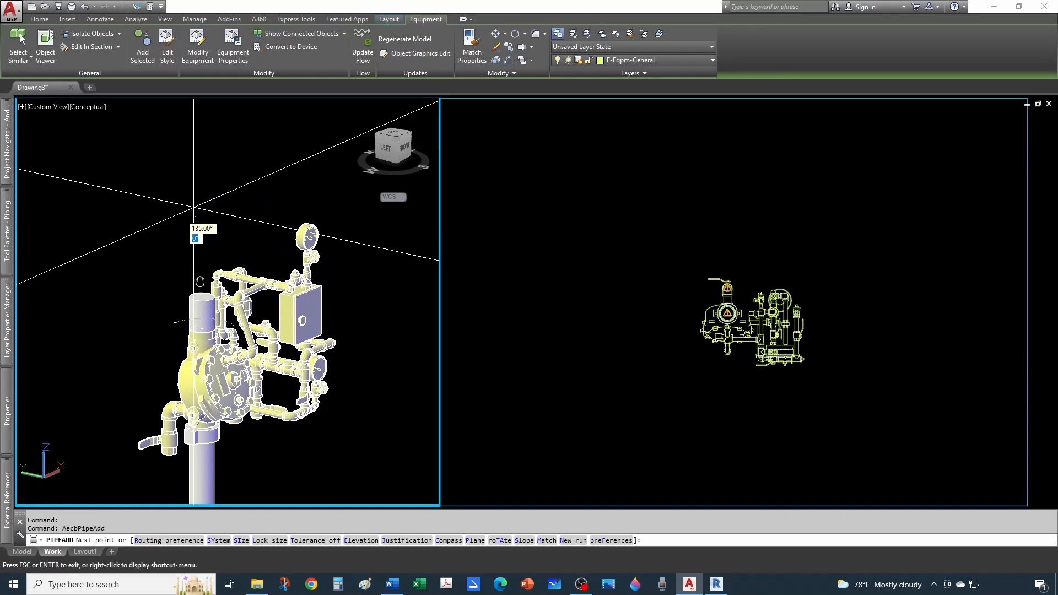
middle_drag(199, 280, 201, 347)
click(219, 184)
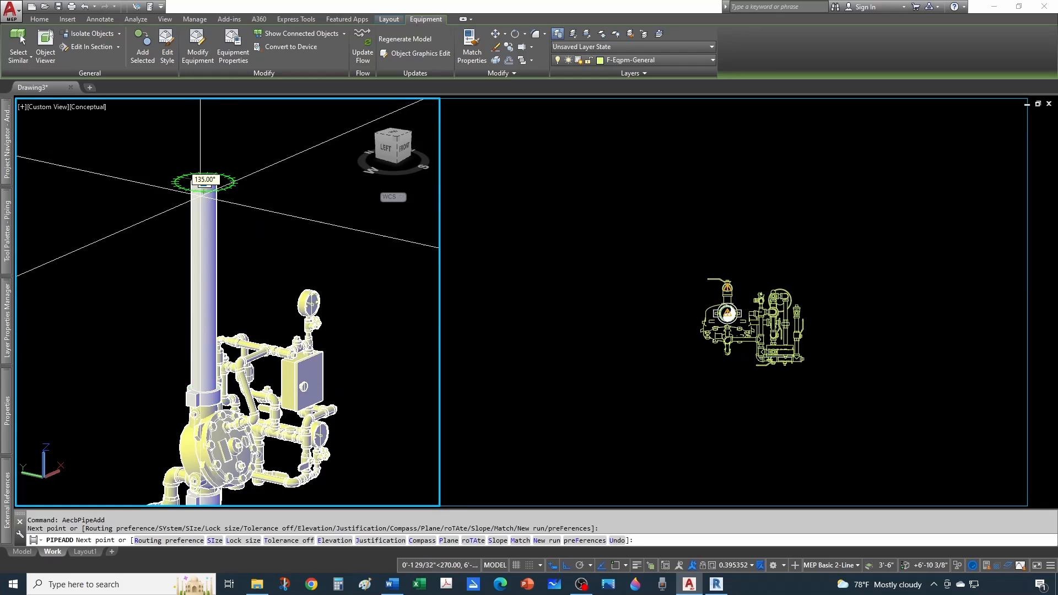
middle_drag(200, 196, 234, 261)
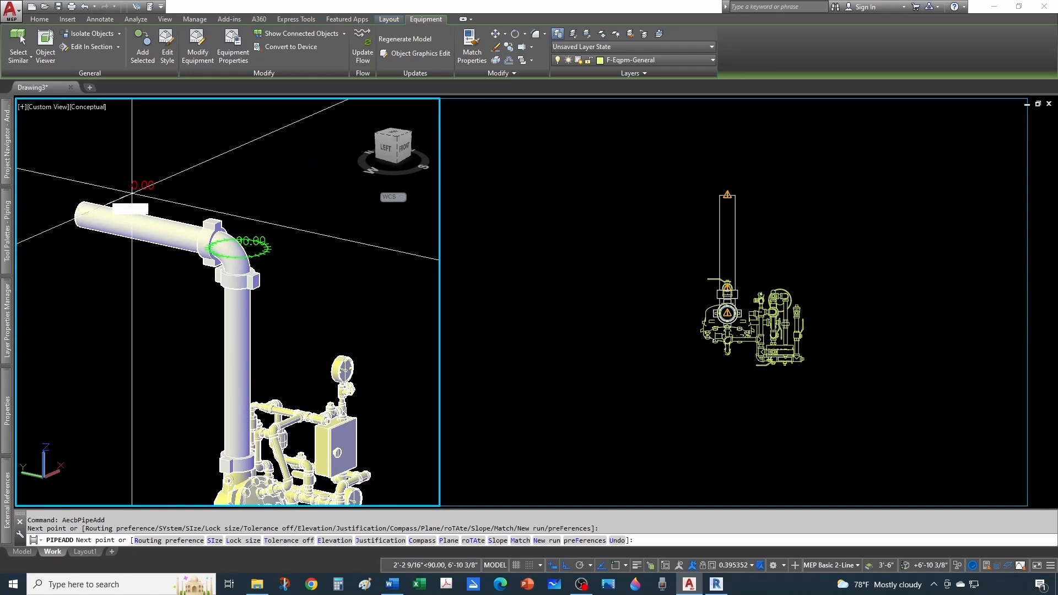
click(132, 193)
key(Escape)
key(Escape)
Run pipe from the valve's drain connector down to about 1'-6" elevation and turn it into a short horizontal leg.
scroll(257, 226, down, 2)
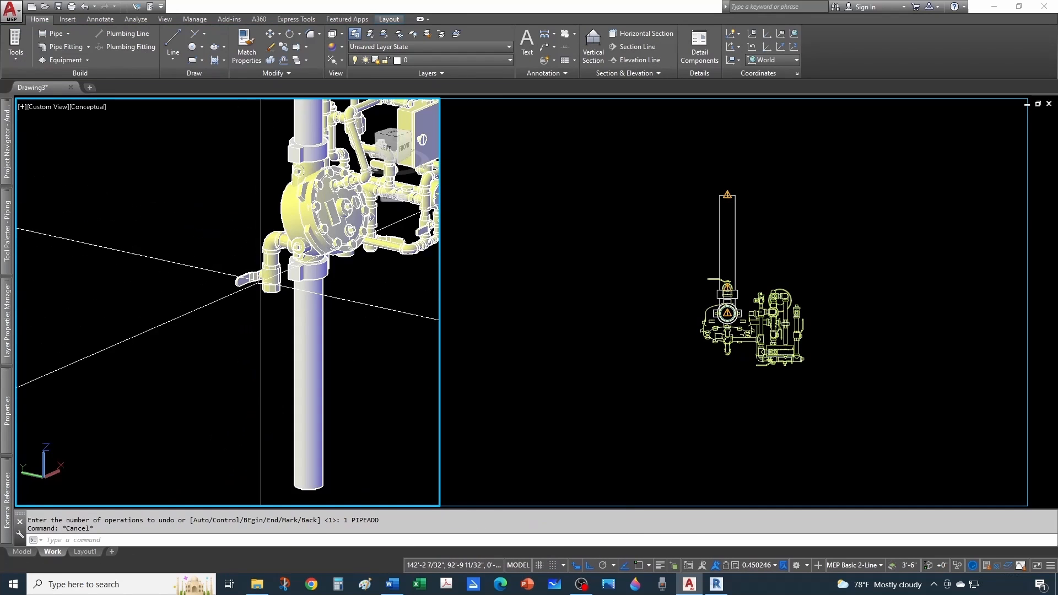
click(261, 281)
click(271, 282)
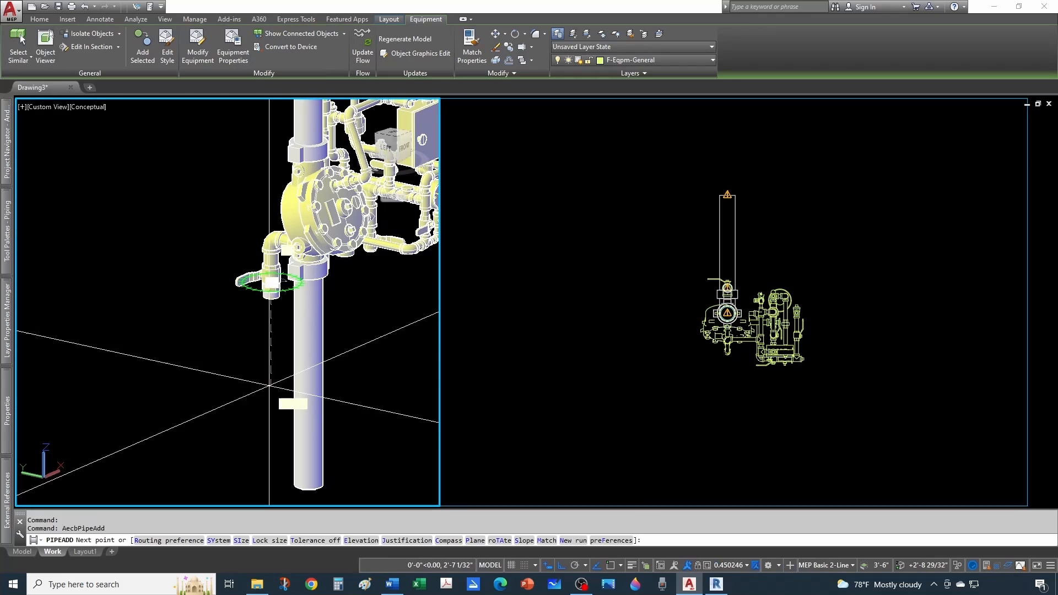
click(270, 395)
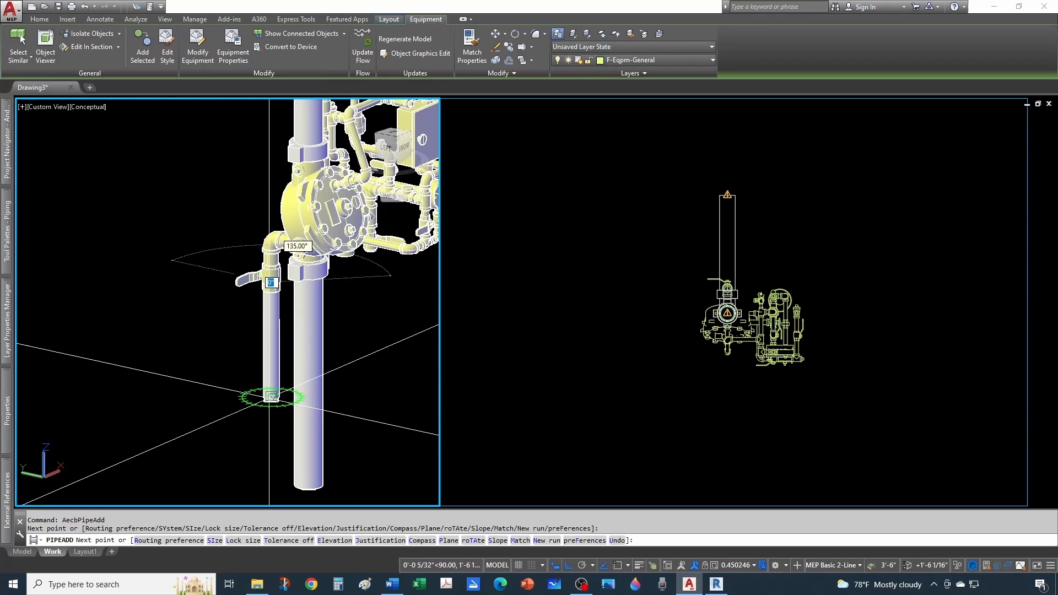
click(244, 408)
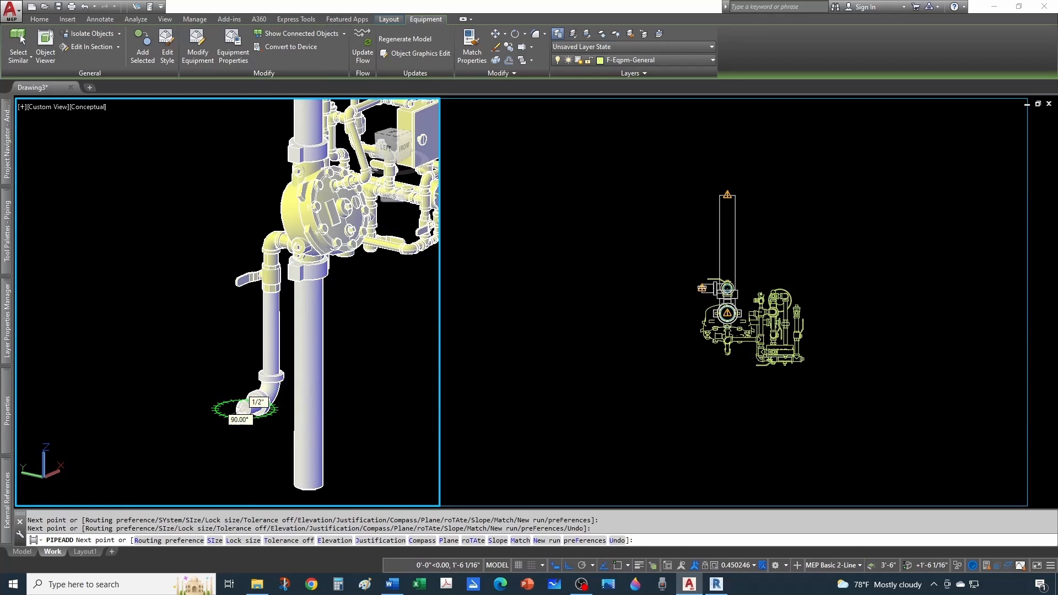
key(Escape)
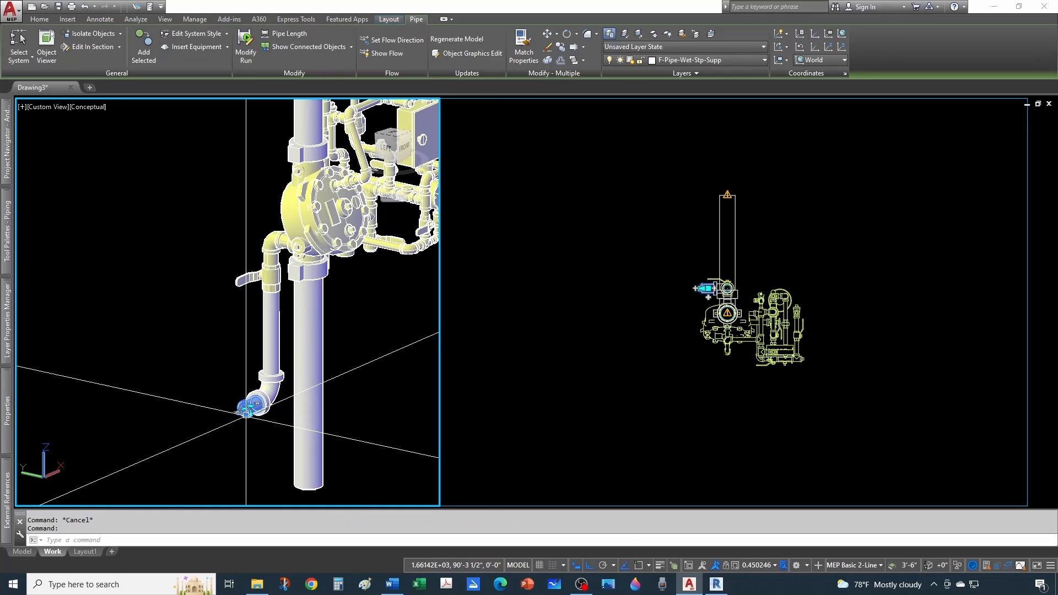
Delete the short horizontal pipe beyond the drain elbow and inspect the piped valve assembly in 3D.
key(Delete)
scroll(231, 315, down, 4)
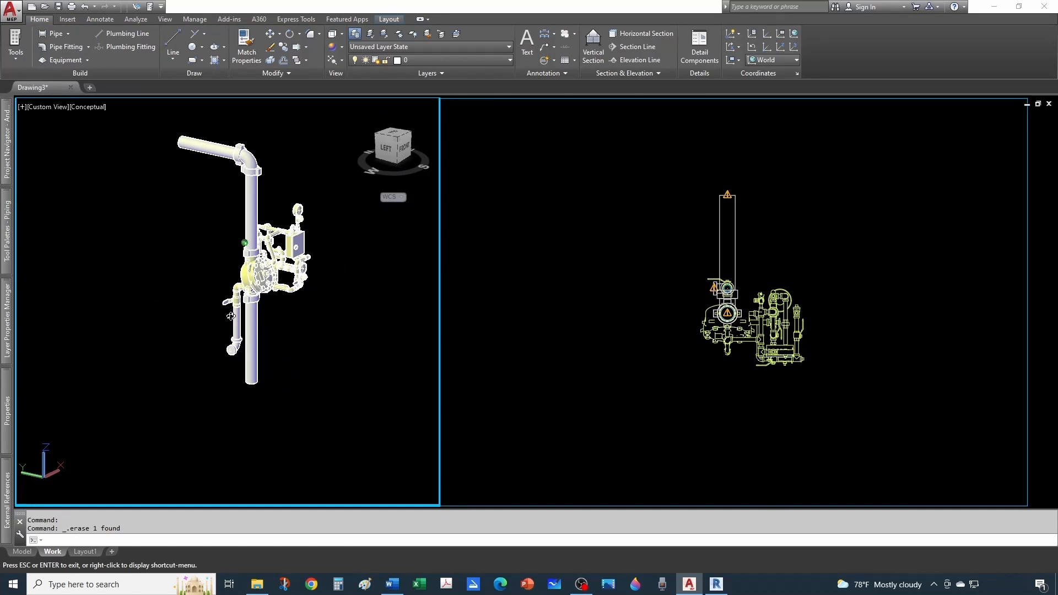
mouse_move(231, 315)
mouse_down()
mouse_move(337, 299)
mouse_move(212, 309)
mouse_up()
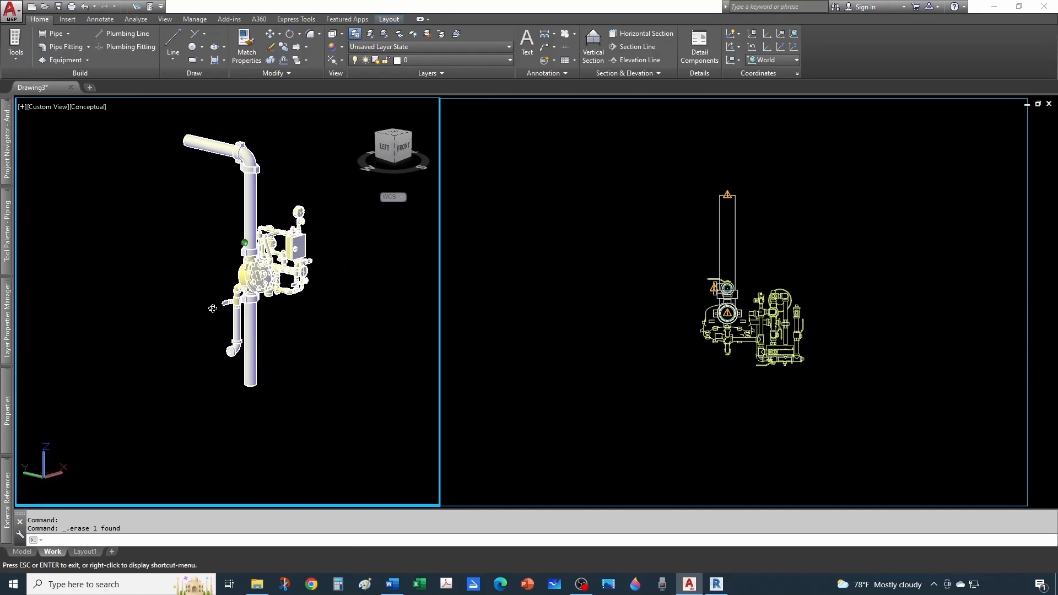
shift+middle_drag(213, 309, 268, 439)
scroll(308, 361, up, 4)
scroll(309, 432, down, 2)
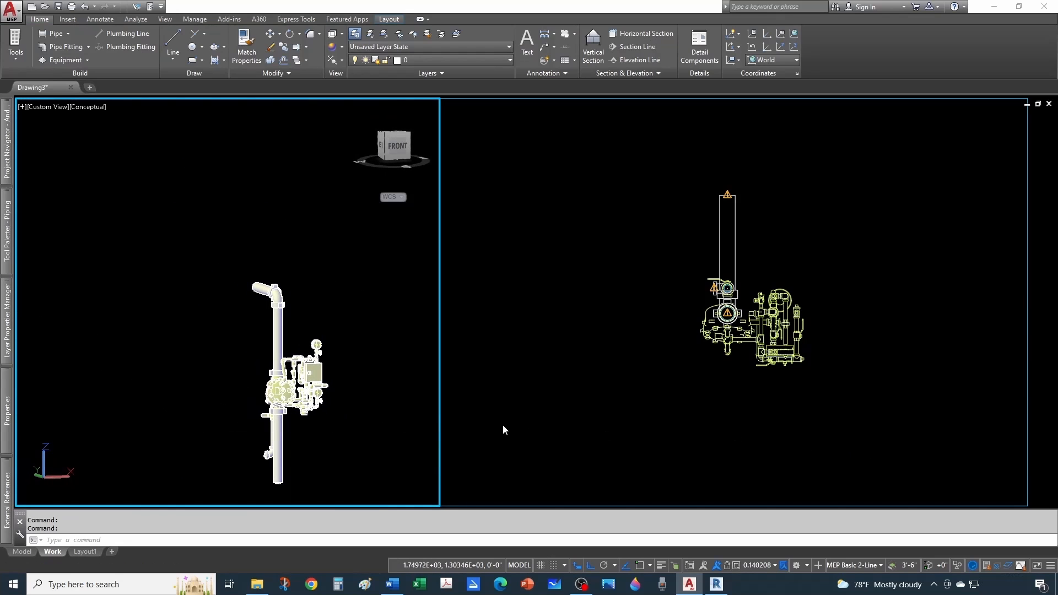